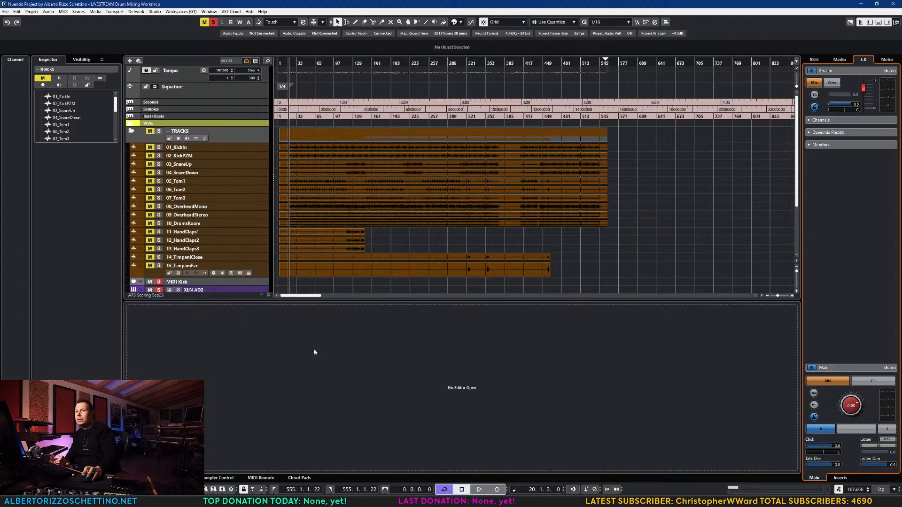
- Open the full MixConsole window, show its Control Room section and bring the output channels into view
left_click(210, 154)
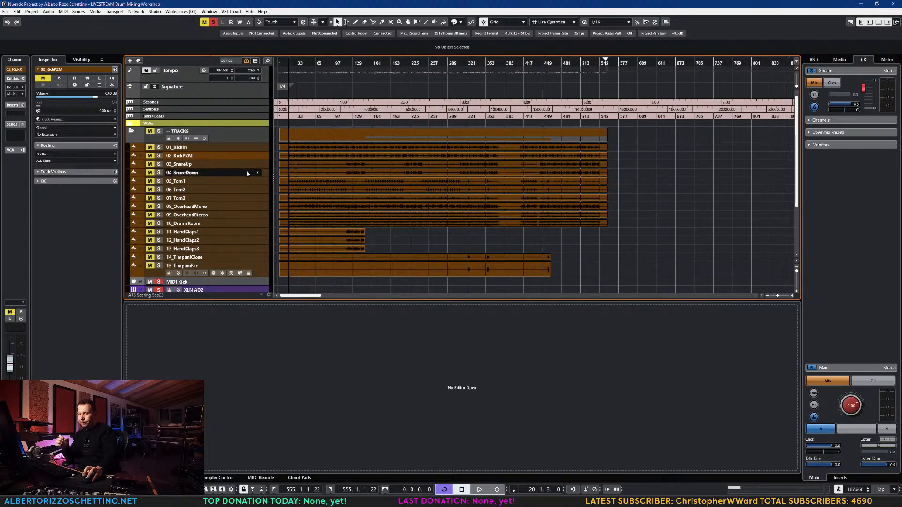
key("alt+F3")
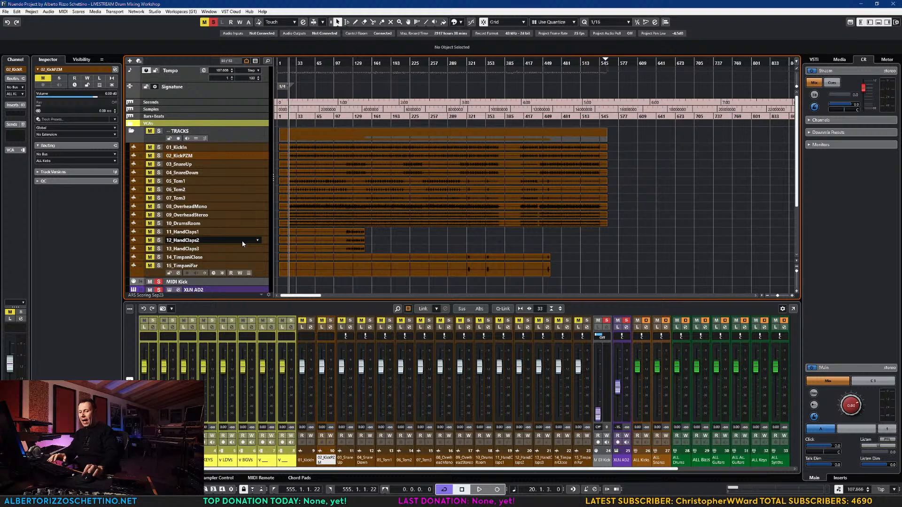
key("F3")
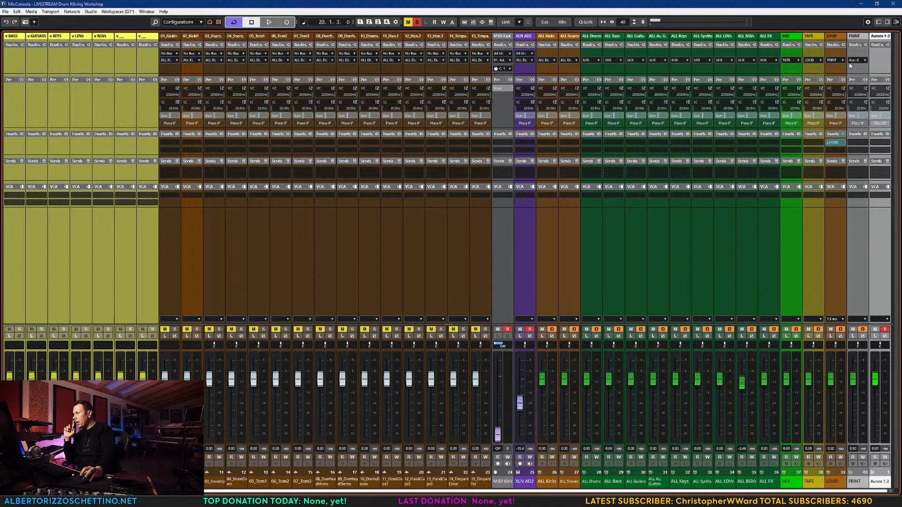
left_click(886, 22)
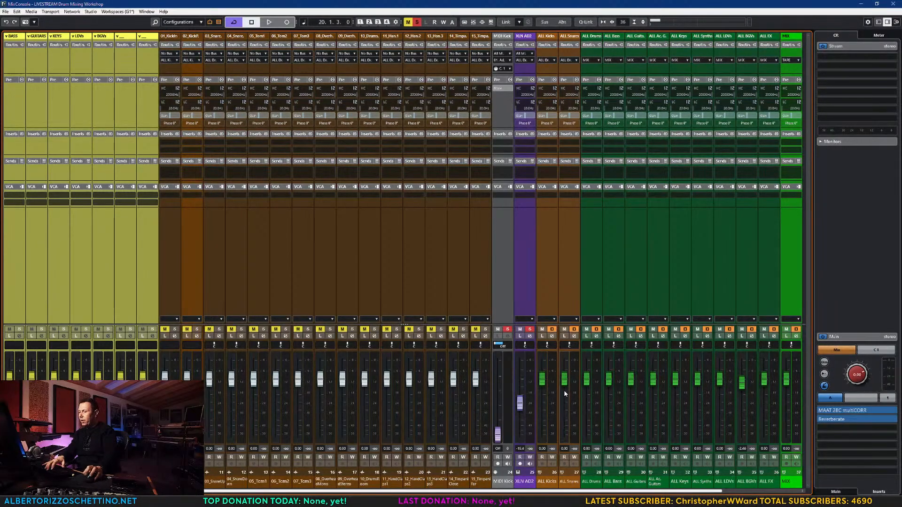
left_click(745, 493)
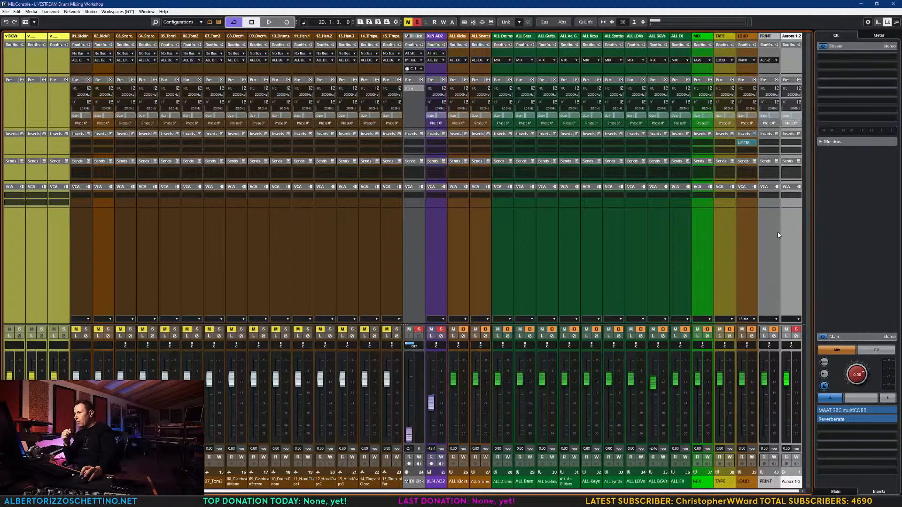
- Examine the signal chain from the ALL group channels through MIX, TAPE and LOUD to PRINT
left_click(765, 242)
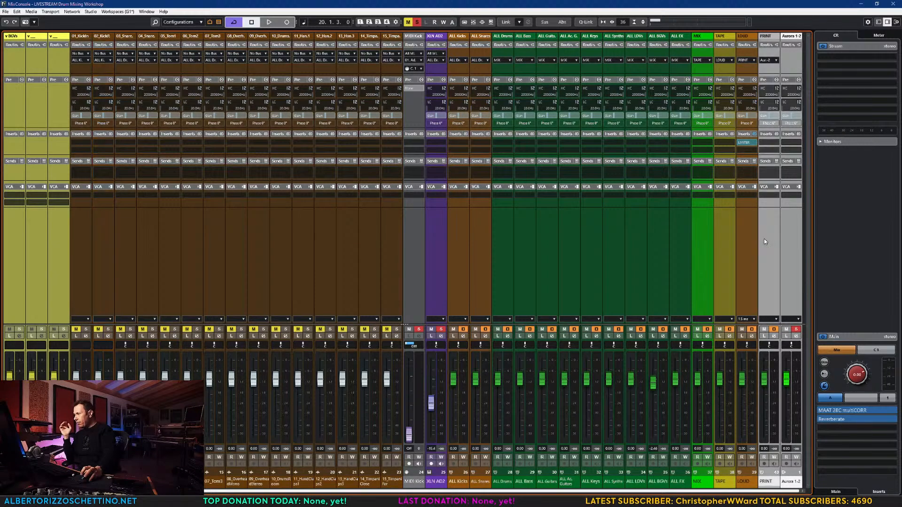
left_click(743, 235)
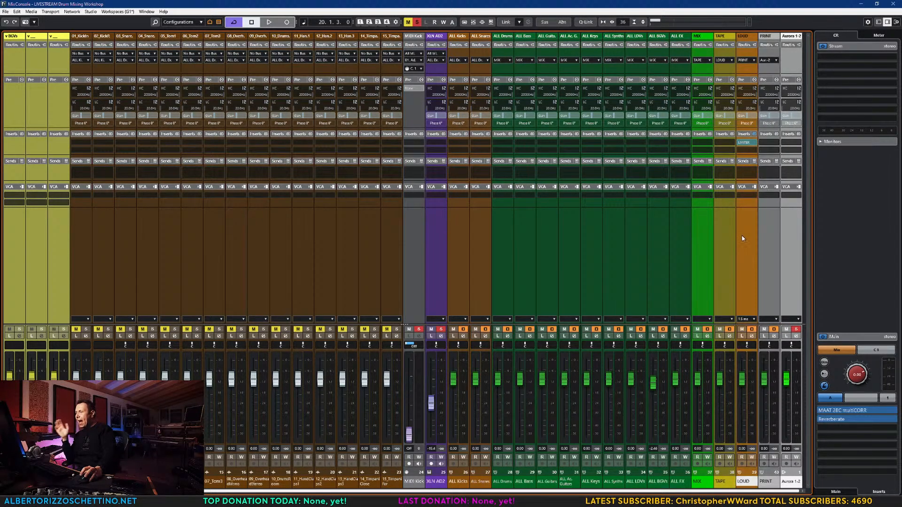
left_click(728, 240)
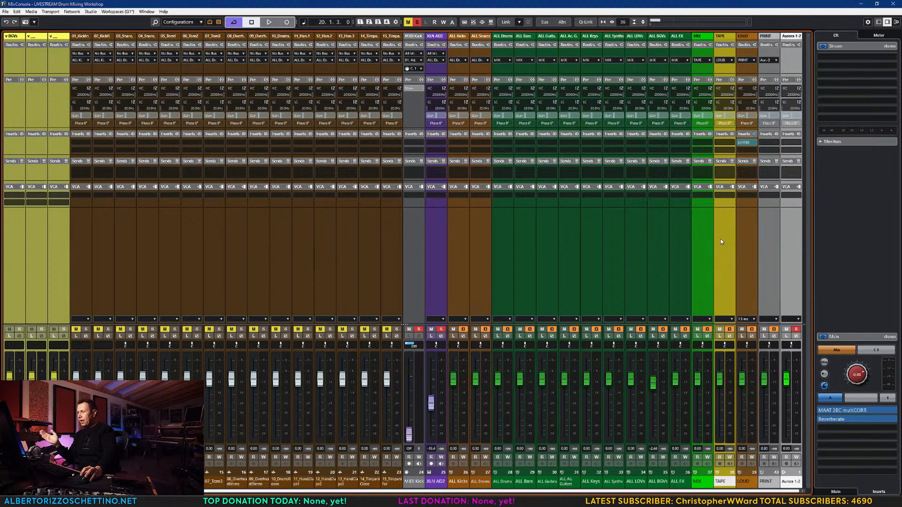
left_click(699, 240)
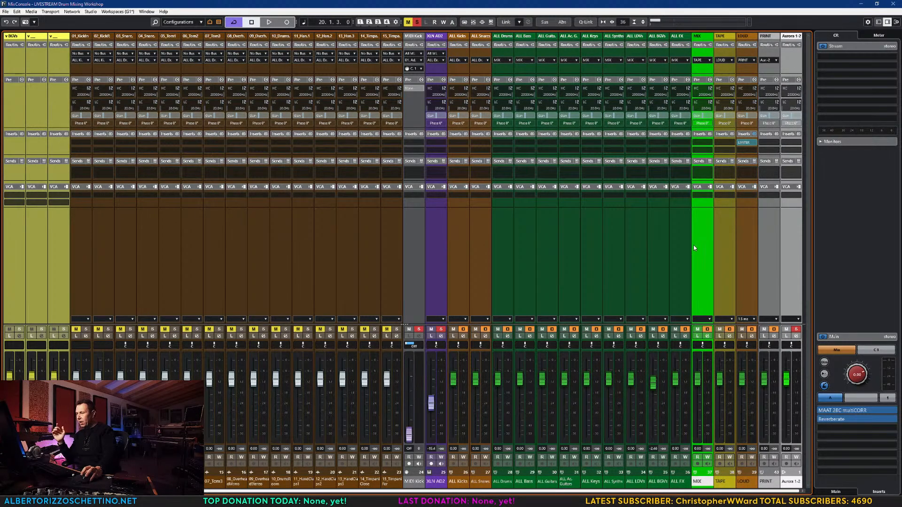
left_click(505, 225)
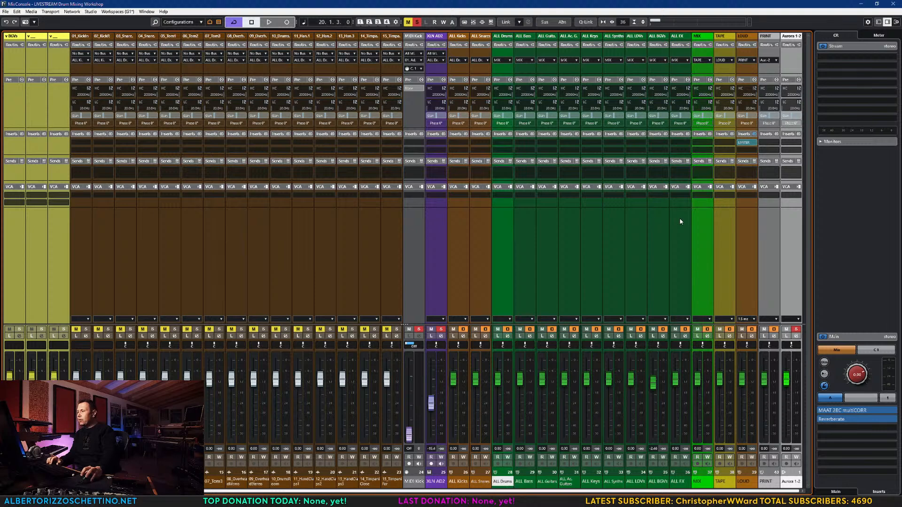
left_click(676, 218, "shift")
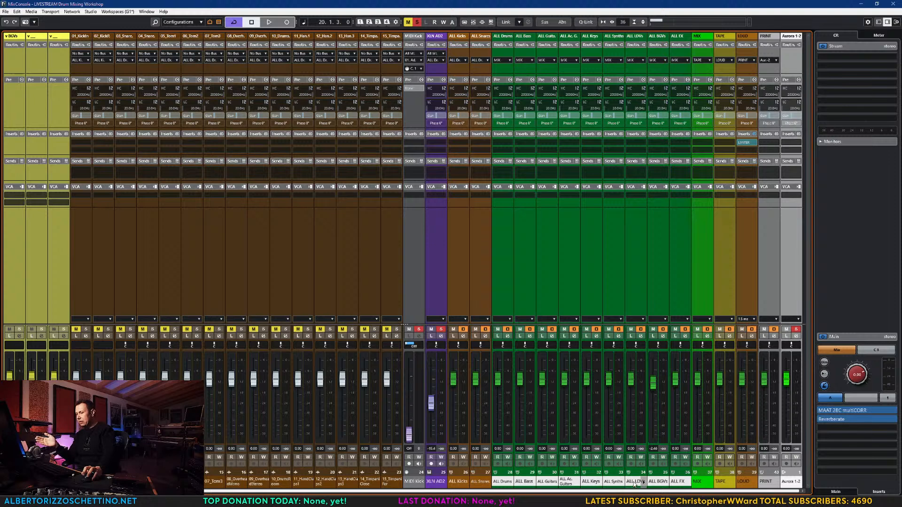
left_click(665, 257)
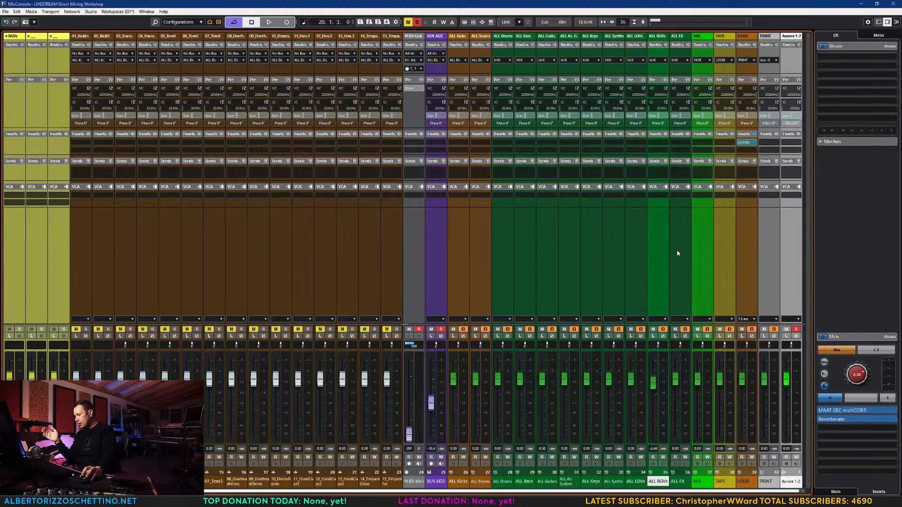
left_click(677, 252)
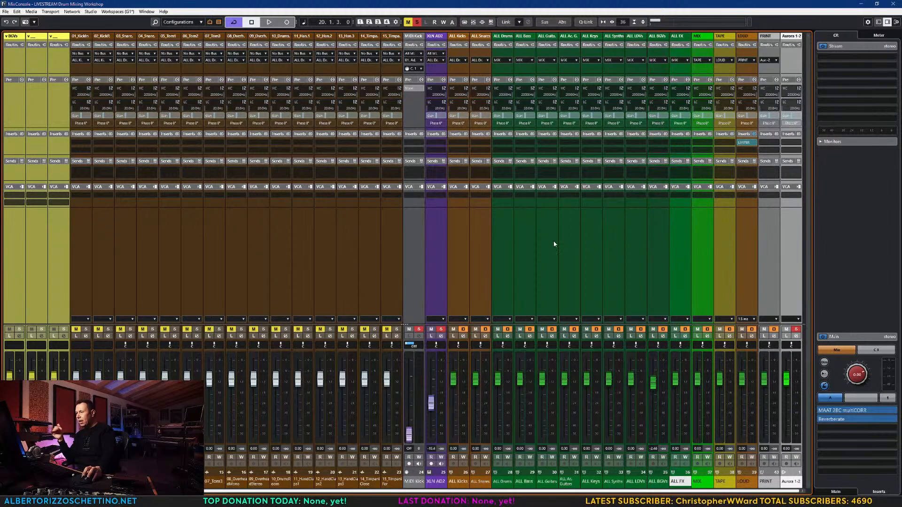
left_click(504, 242)
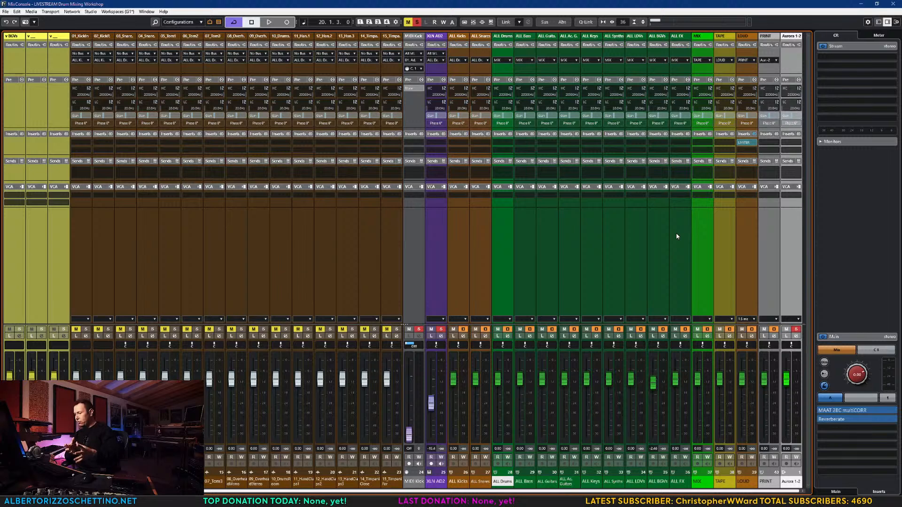
left_click(699, 227)
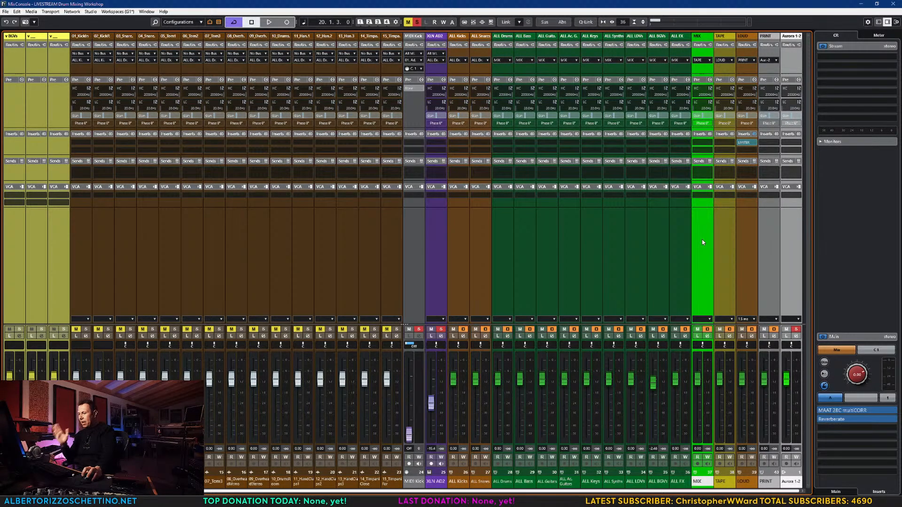
left_click(722, 232)
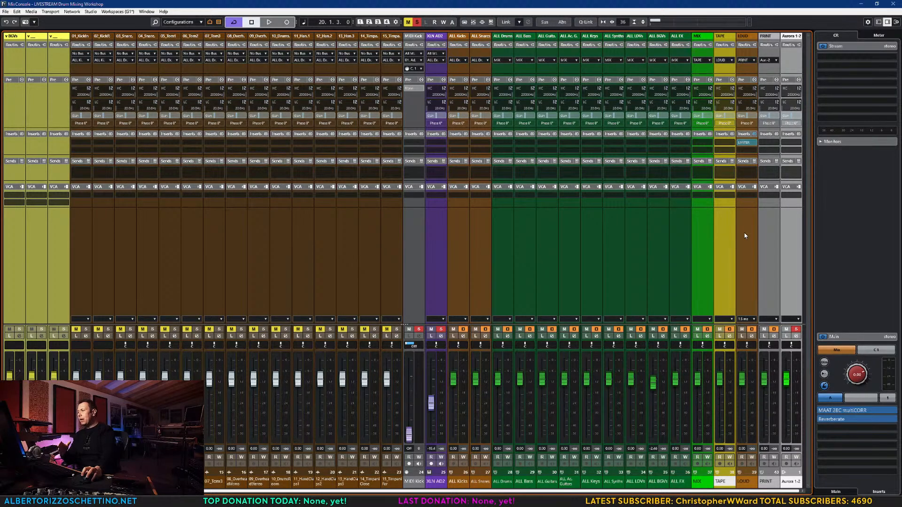
left_click(744, 236)
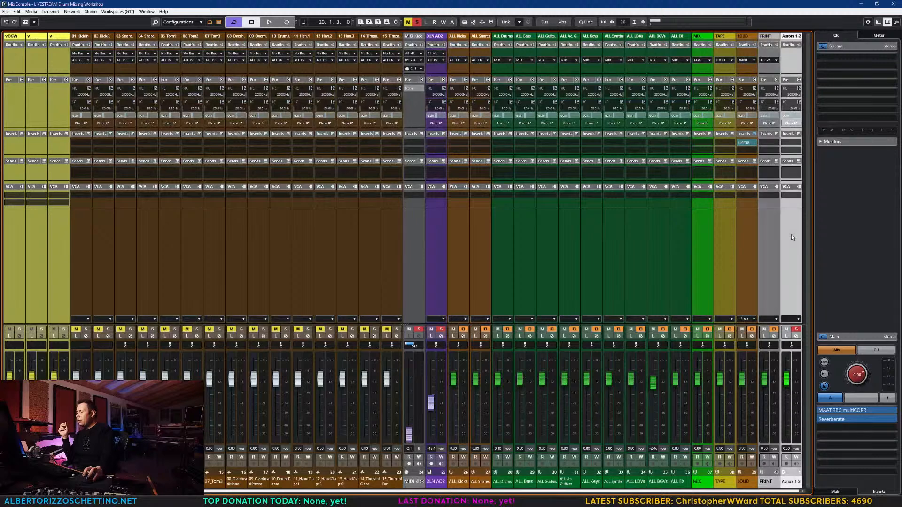
- Turn off solo on the Aurora 1-2 output channel and enable its solo defeat
left_click(797, 330)
left_click(797, 330)
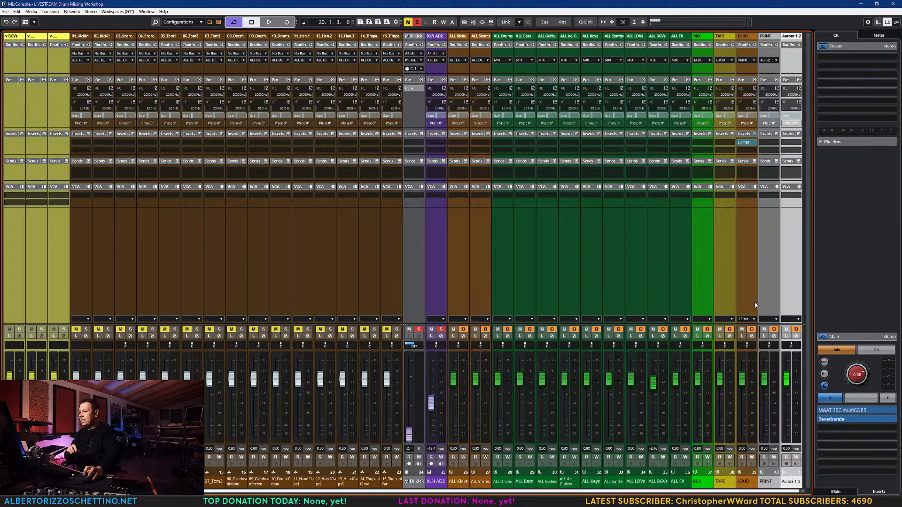
- Hide the Control Room section and examine the ALL Kicks and ALL Snares groups alongside the ALL Drums group
left_click(500, 269)
left_click(462, 268)
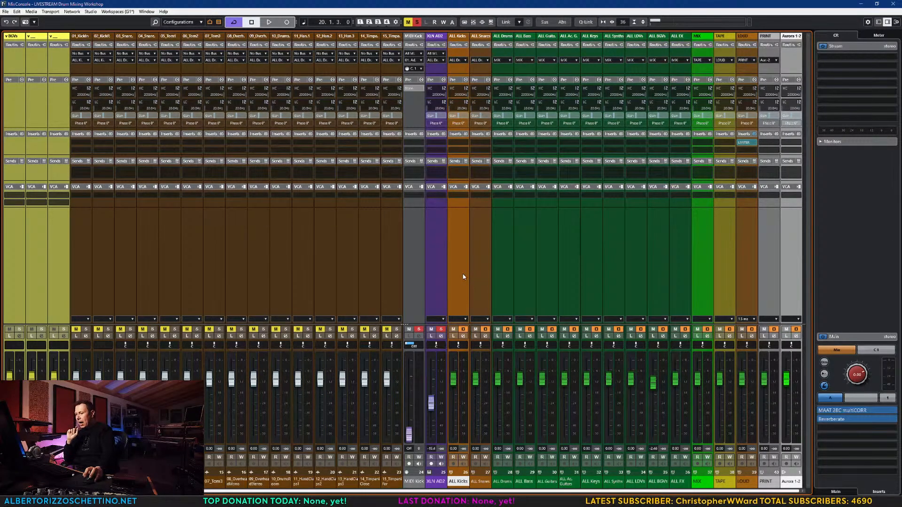
left_click(477, 250)
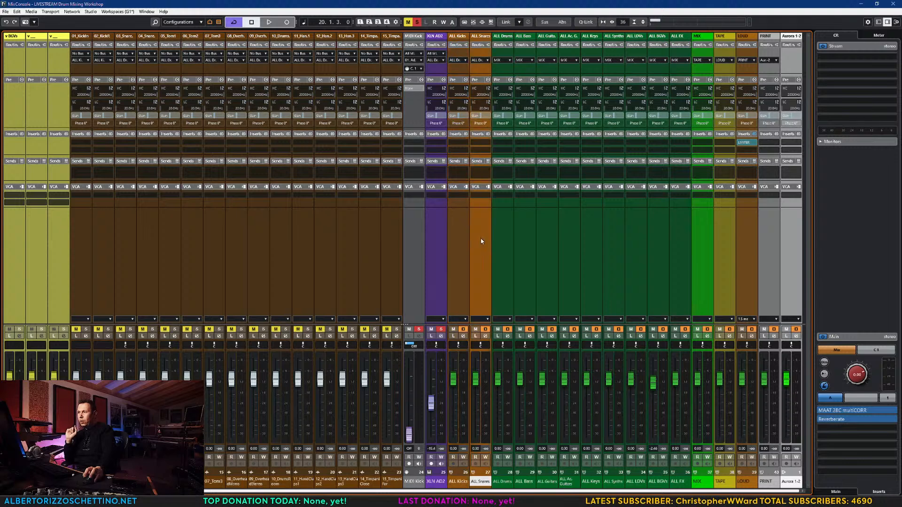
left_click(466, 243)
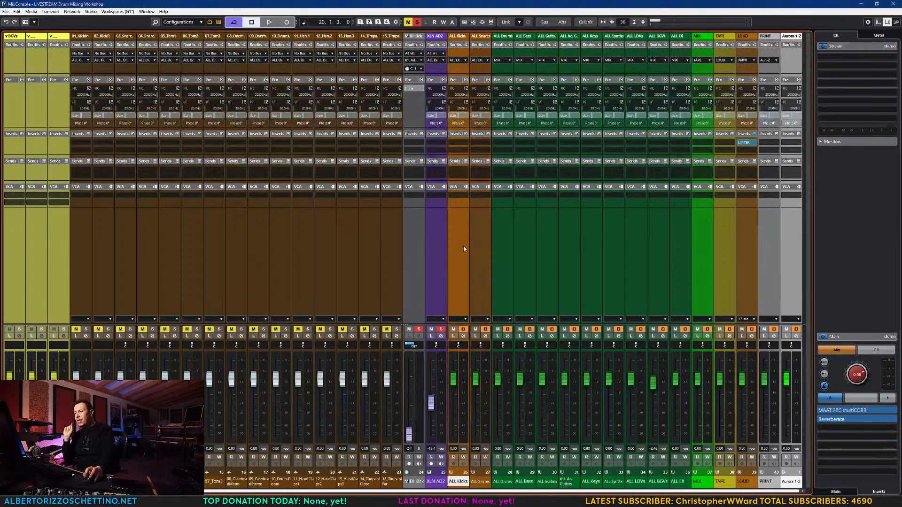
left_click(461, 251)
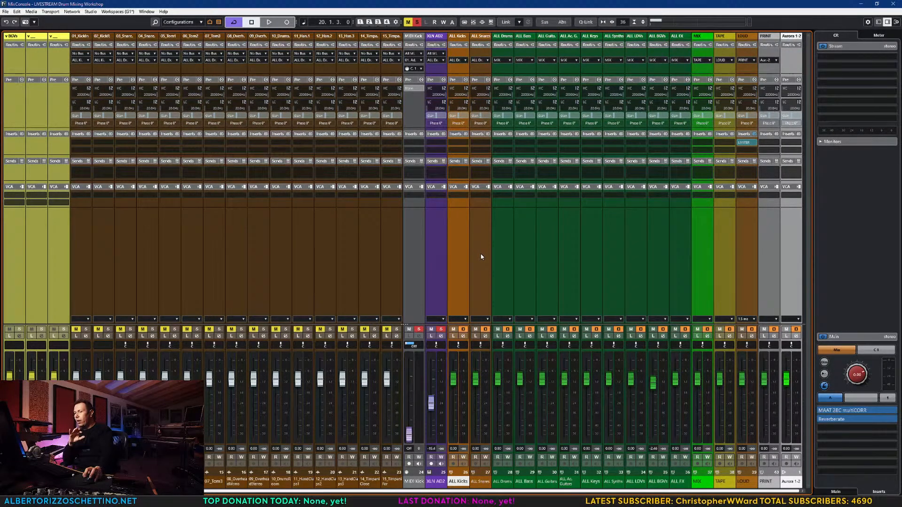
left_click(887, 22)
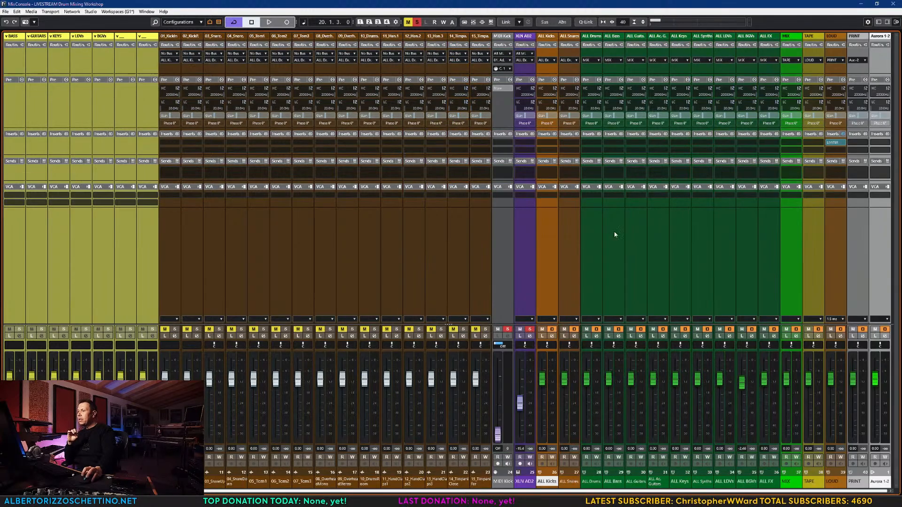
left_click(568, 235)
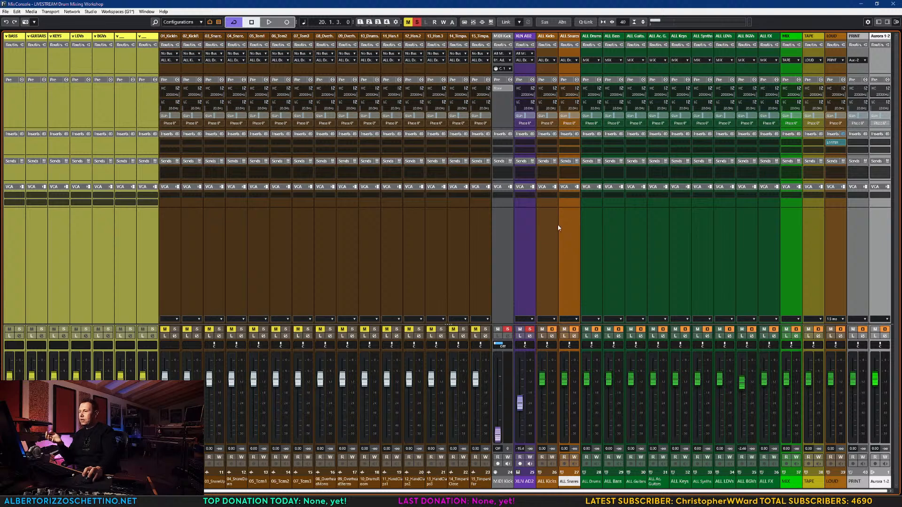
left_click(545, 233)
left_click(569, 228)
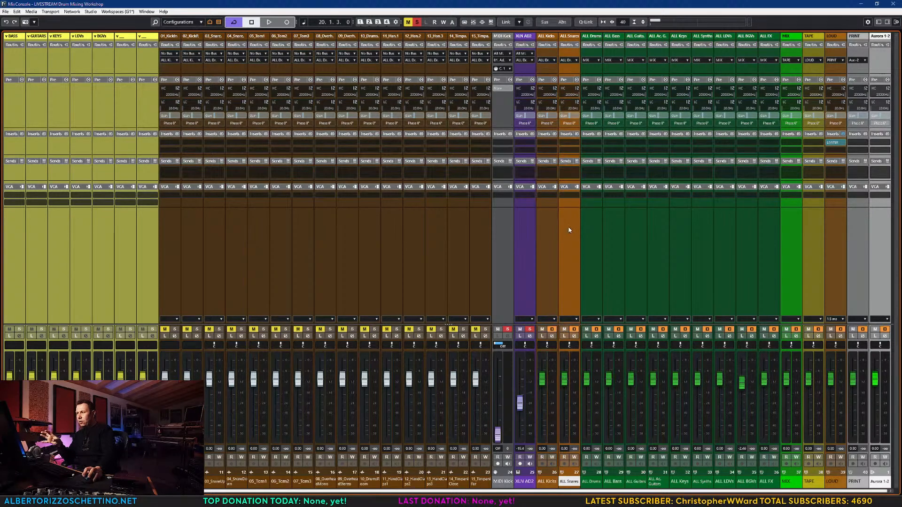
left_click(593, 228)
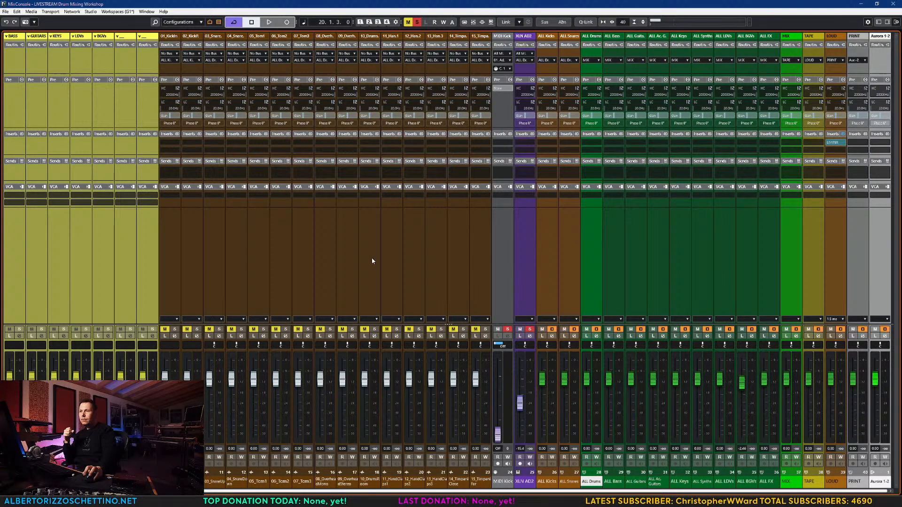
- Review the source drum channels from 01_KickIn to 15_TimpaniFar, including the two kick channels
left_click(171, 249)
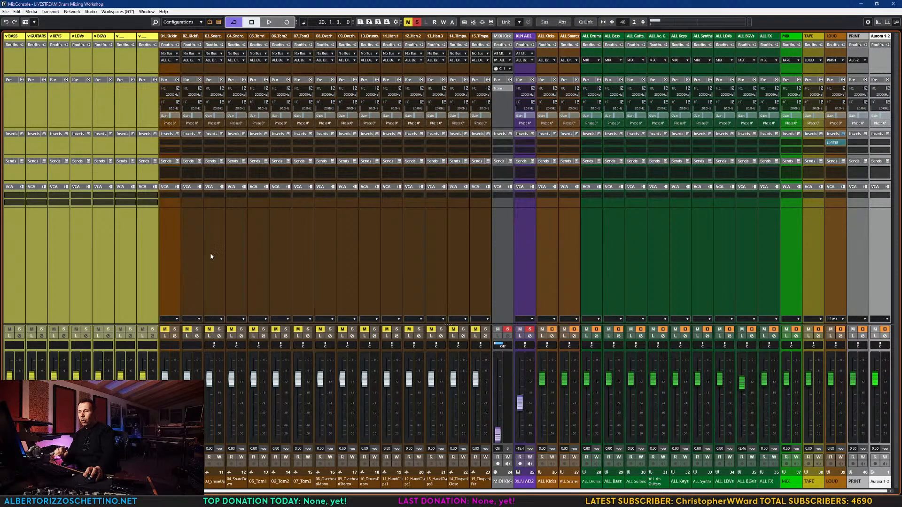
left_click(481, 240, "shift")
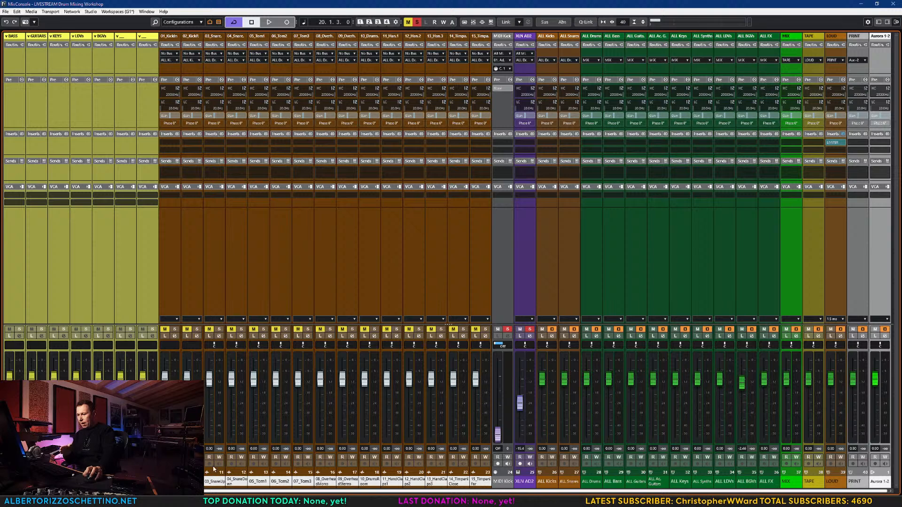
left_click(483, 264)
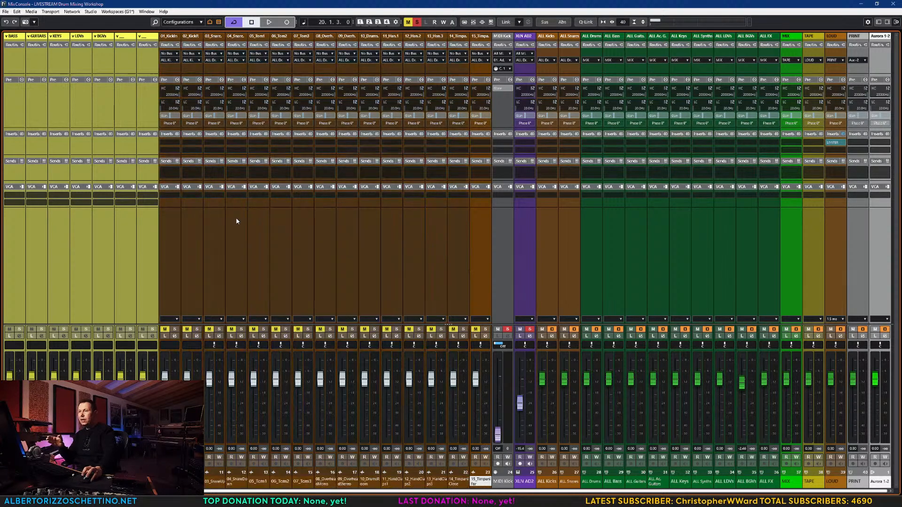
left_click(177, 227)
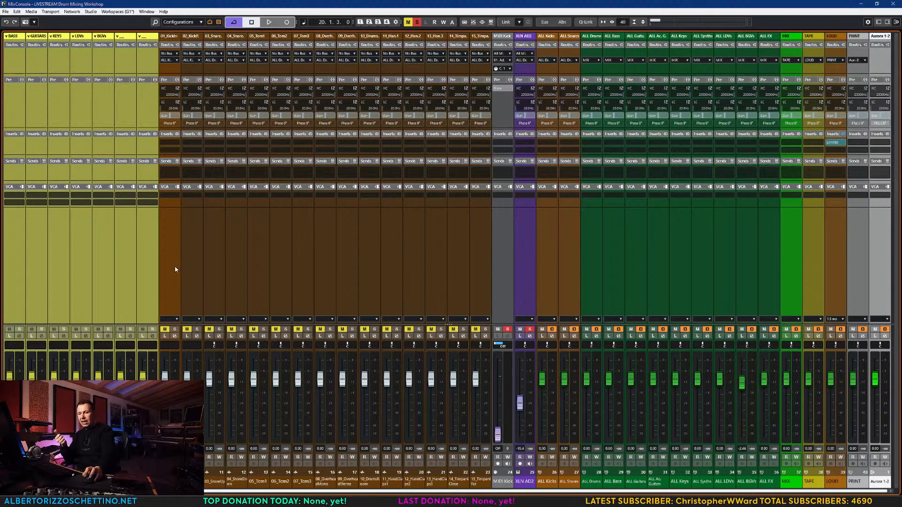
left_click(197, 259)
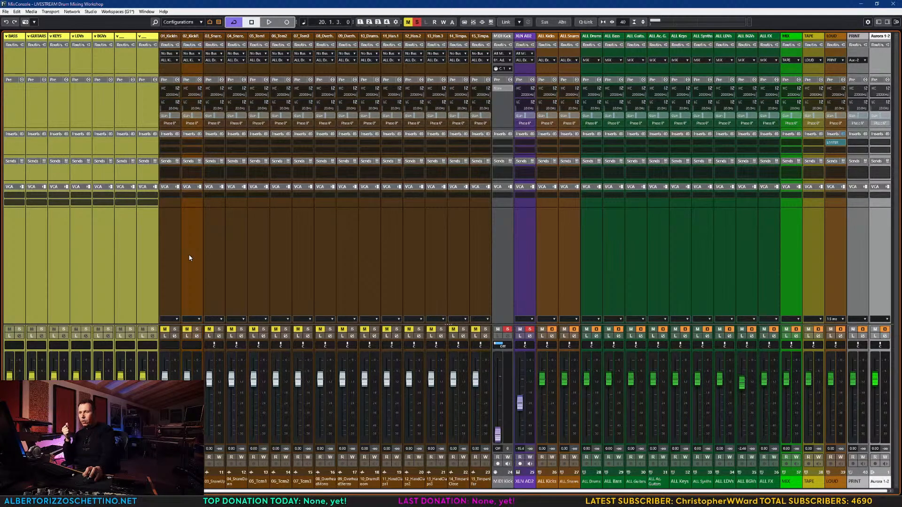
- Route the 03_SnareUp and 04_SnareDown channels together to the ALL Snares group using Q-Link
left_click(216, 226)
left_click(239, 229)
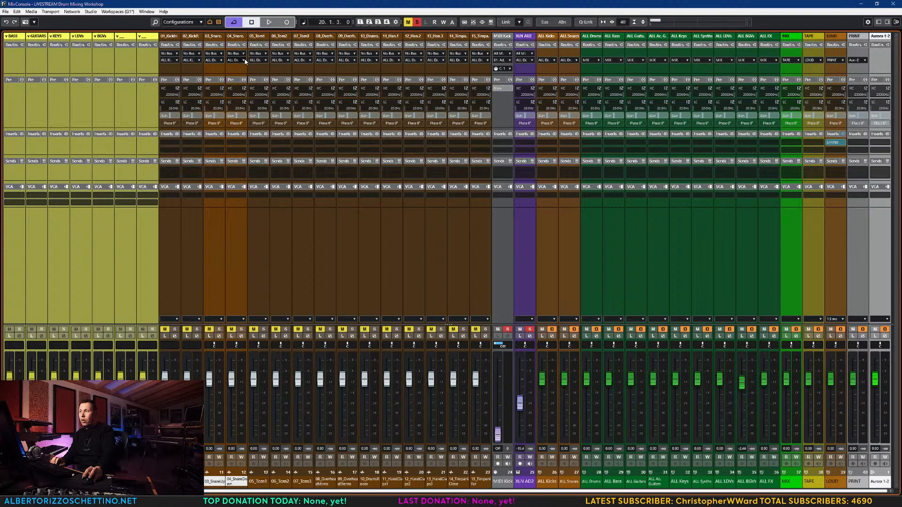
left_click(588, 20)
left_click(242, 60)
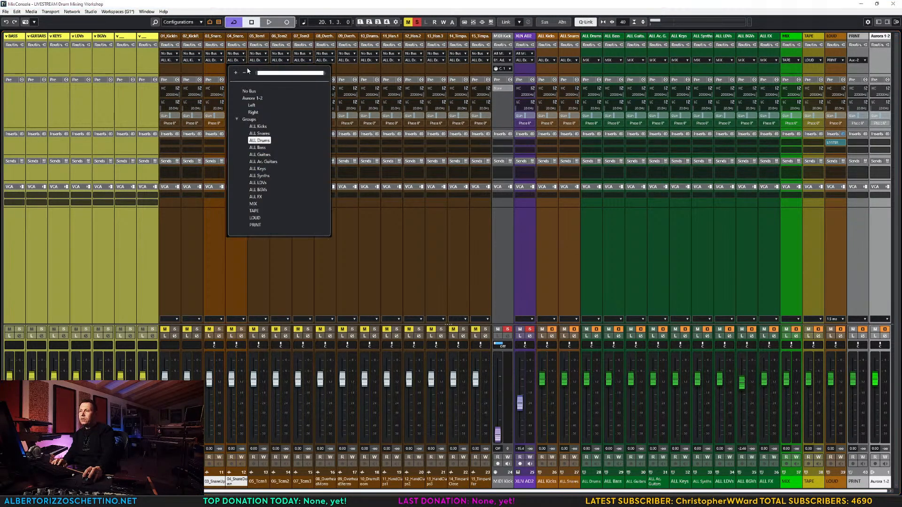
left_click(258, 142)
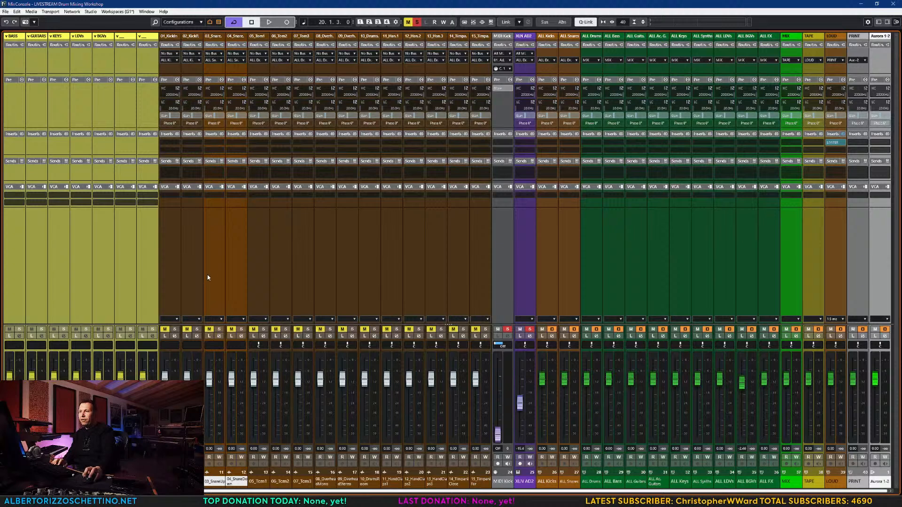
left_click(258, 255)
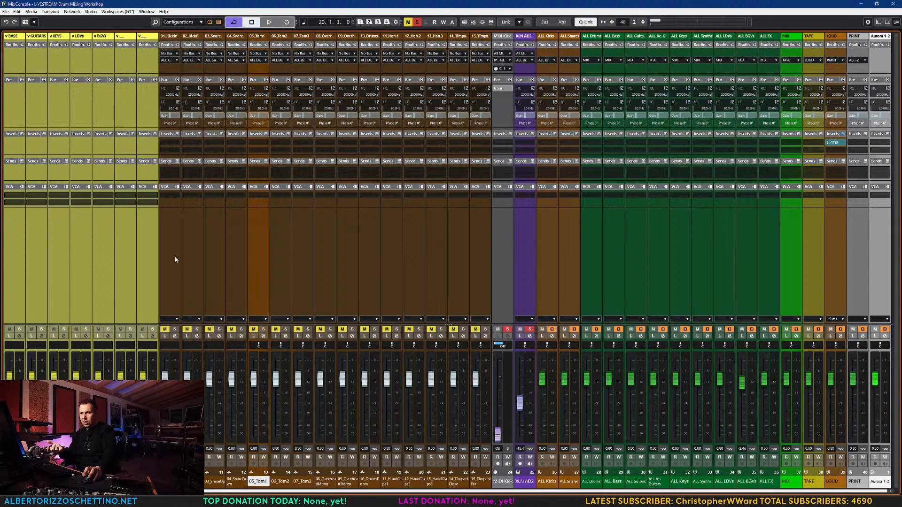
- Return to the project window, select the 01_KickIn event and view its Tempo Detection options without analysing it
key("F3")
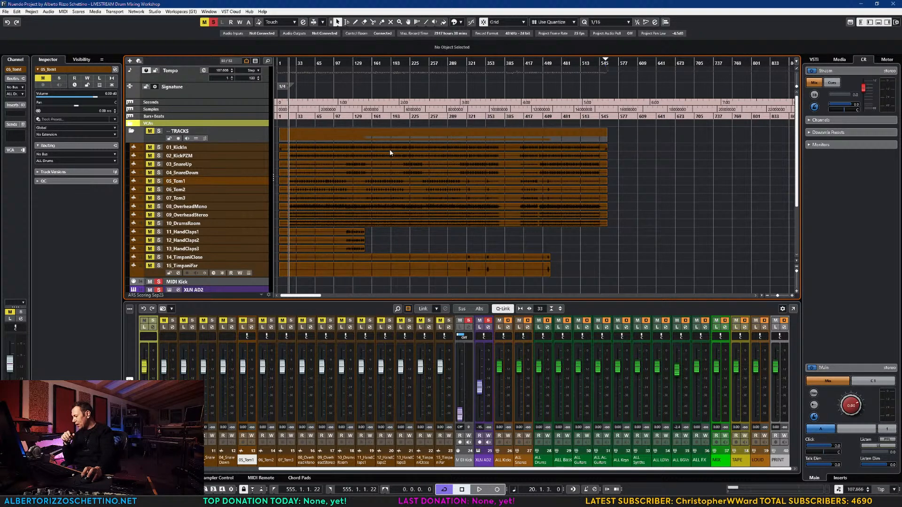
left_click(376, 150)
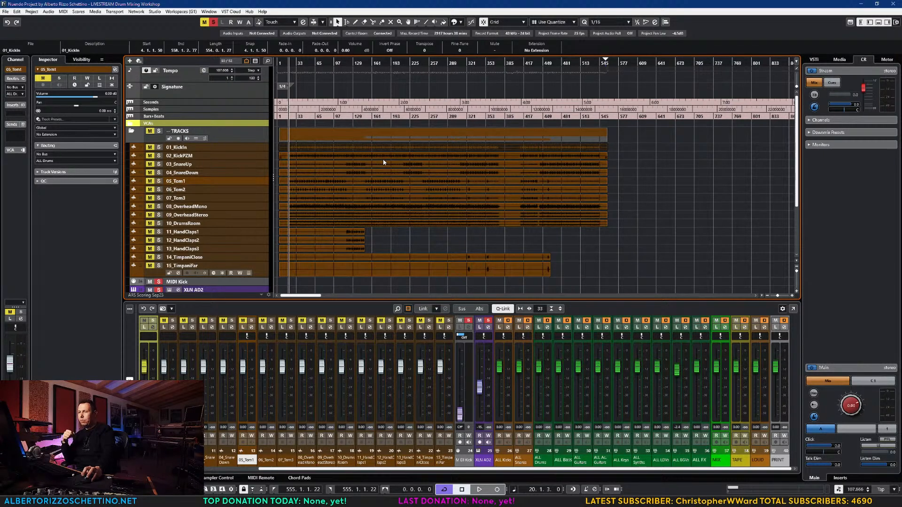
left_click(354, 158)
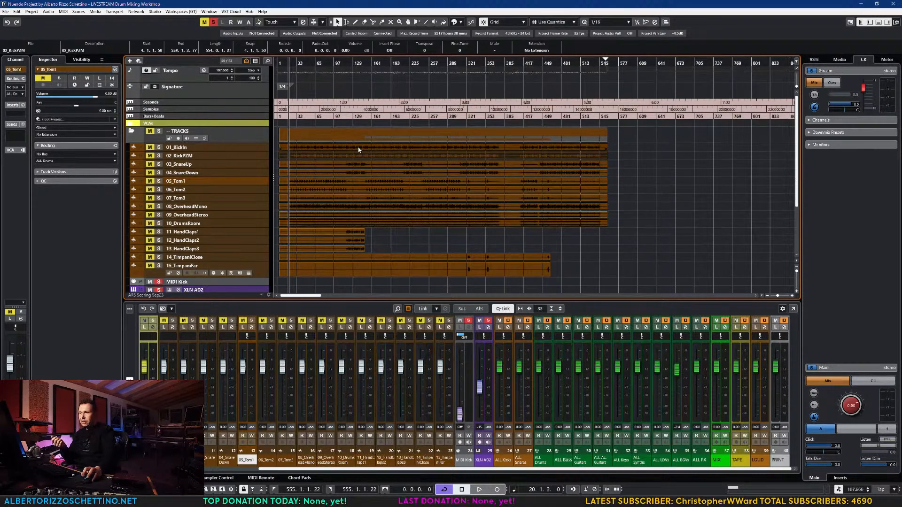
left_click(359, 150)
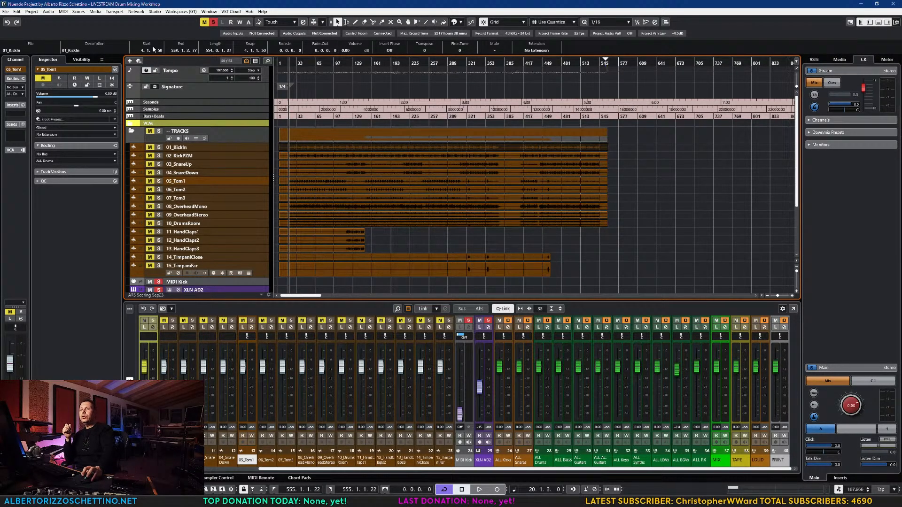
left_click(47, 12)
mouse_move(33, 13)
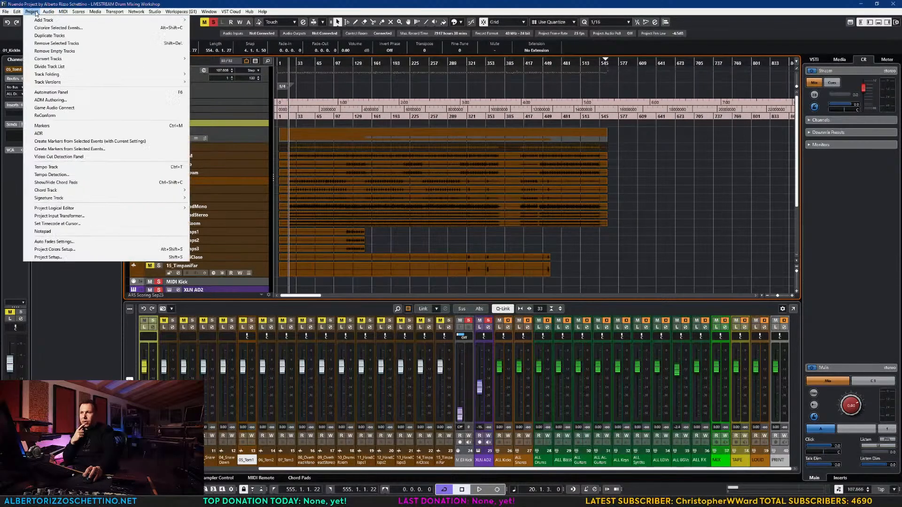
left_click(88, 176)
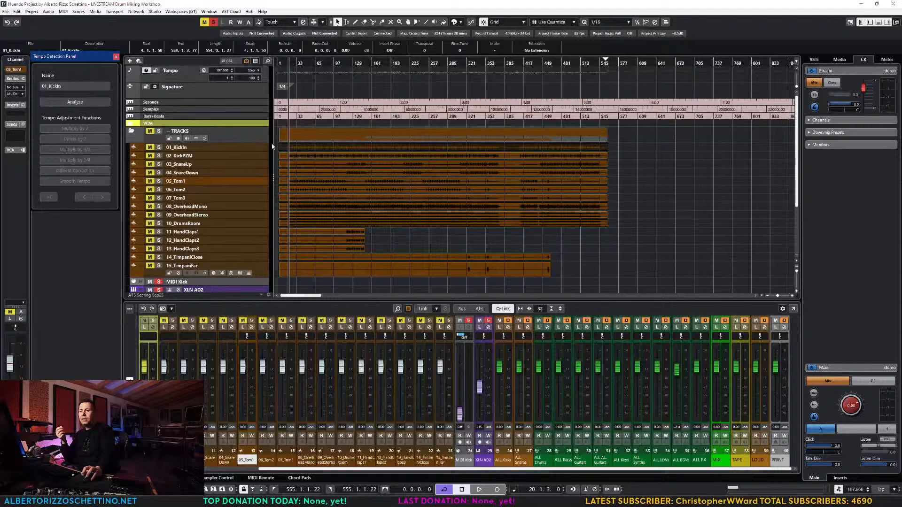
left_click(117, 57)
- Adjust the Tempo track's height slightly and select the 01_KickIn track
left_click(262, 82)
mouse_move(260, 106)
left_mouse_down()
mouse_move(259, 114)
mouse_move(258, 91)
left_mouse_up()
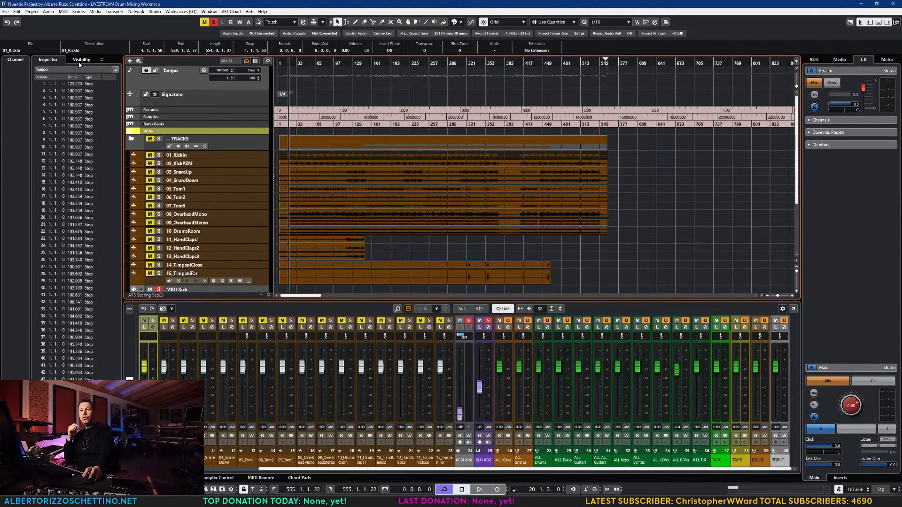
left_click(205, 155)
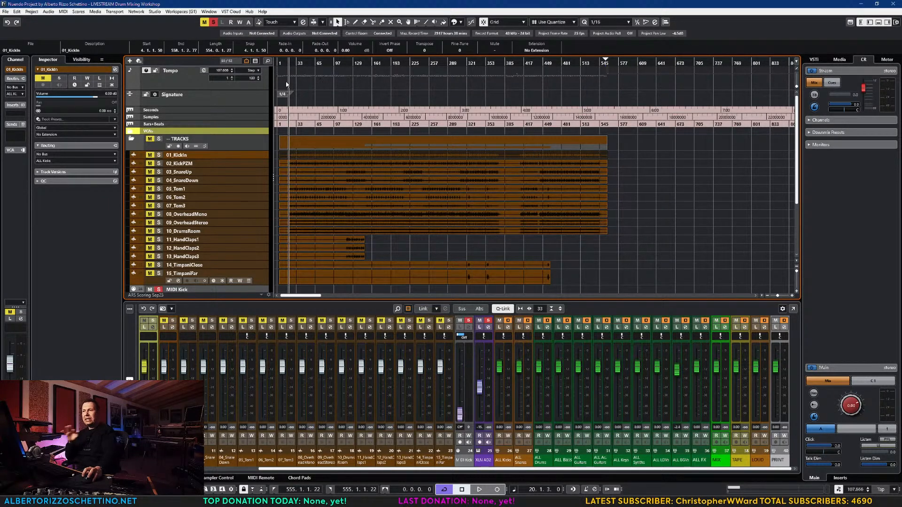
- Place the project cursor at several points along the song to examine how the tempo varies
left_click(301, 64)
left_click(311, 64)
left_click(334, 64)
left_click(359, 63)
left_click(399, 64)
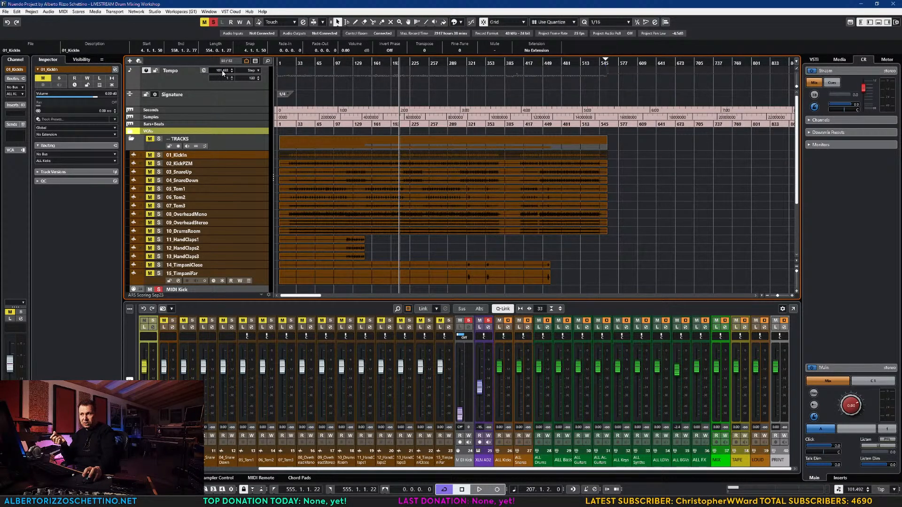
left_click(337, 64)
left_click(399, 65)
left_click(430, 64)
left_click(452, 64)
left_click(322, 64)
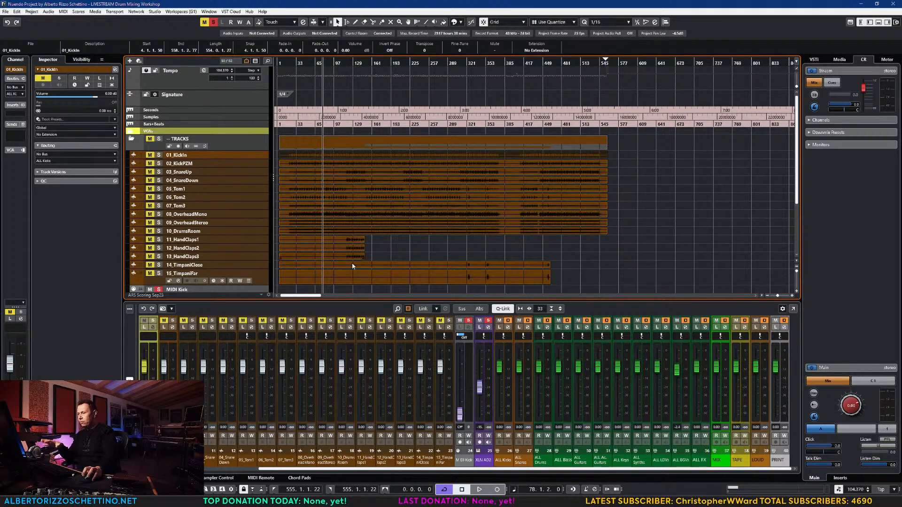
- Turn on the metronome click, clear all solos and play the full drum recording from bar 15
left_click(586, 489)
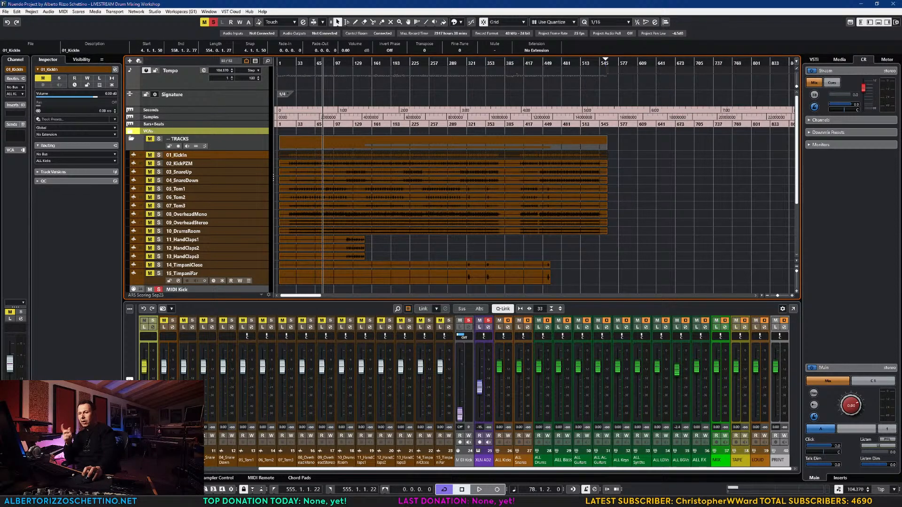
left_click(212, 22)
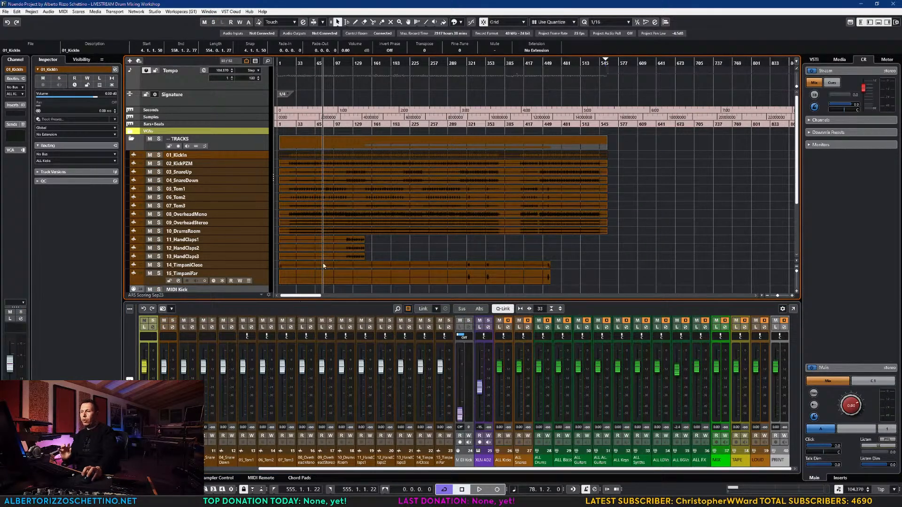
left_click(285, 62)
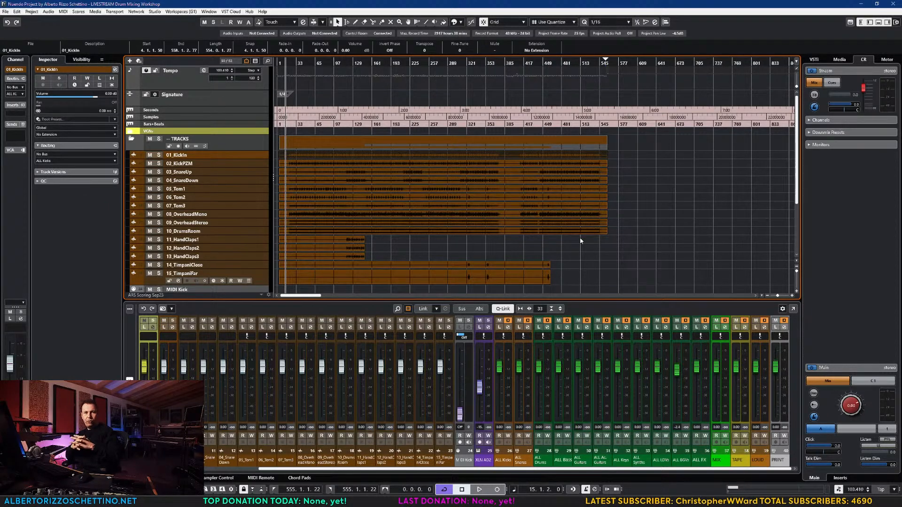
key("space")
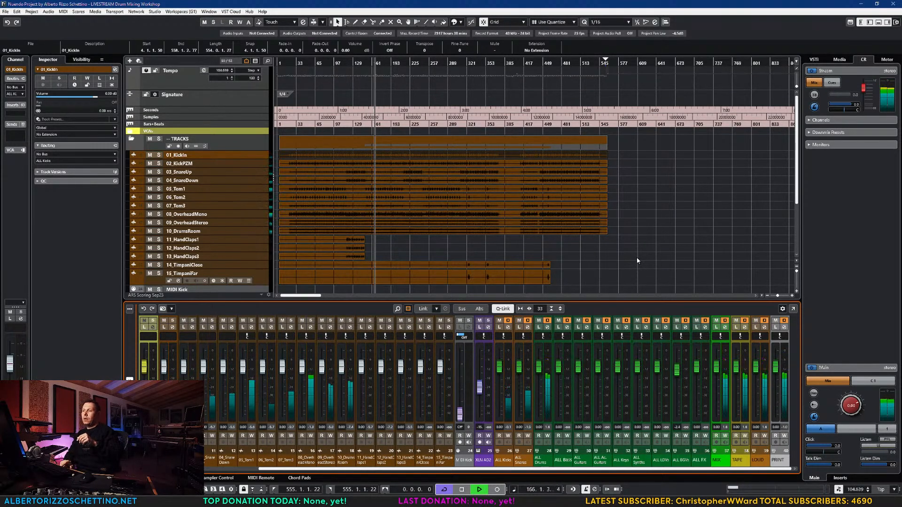
key("space")
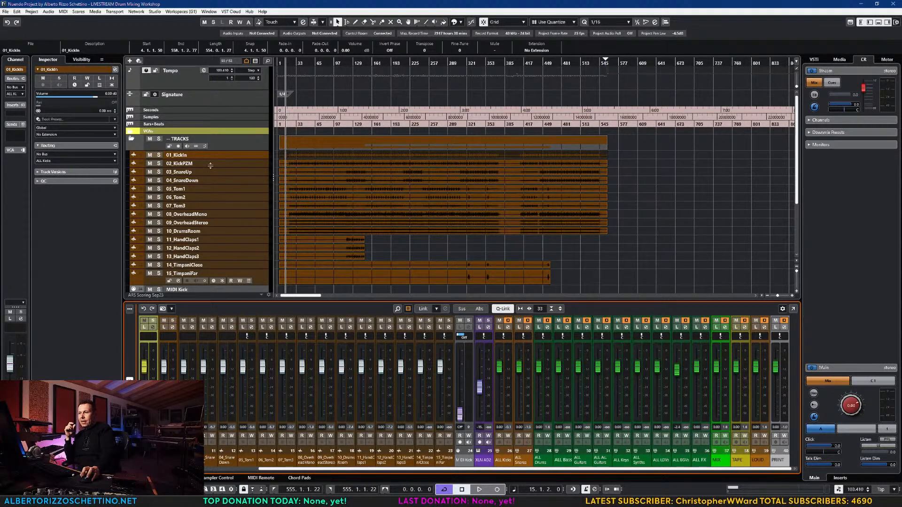
- Rename the -- TRACKS folder as -- DRUMS and check that it folds and unfolds the drum tracks
left_click(133, 142)
left_click(133, 142)
double_click(183, 139)
type("-- DRUMS")
key("Return")
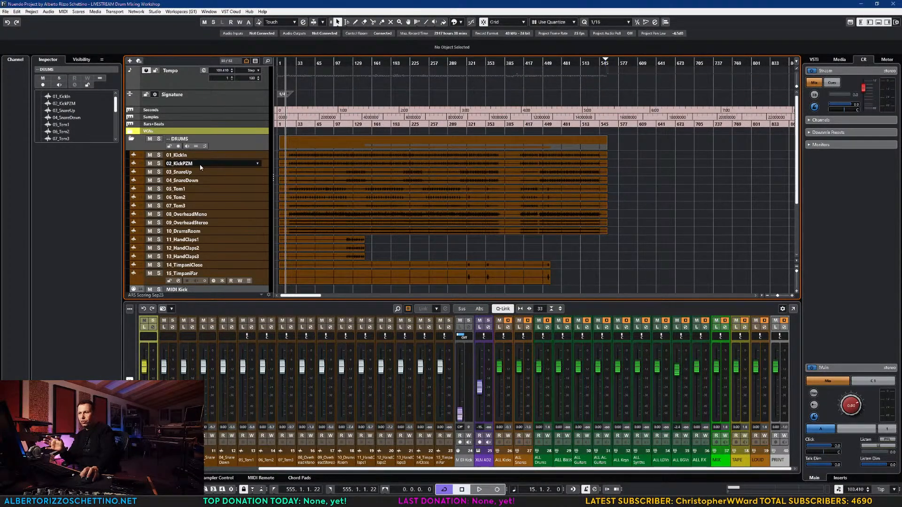
left_click(131, 139)
left_click(131, 139)
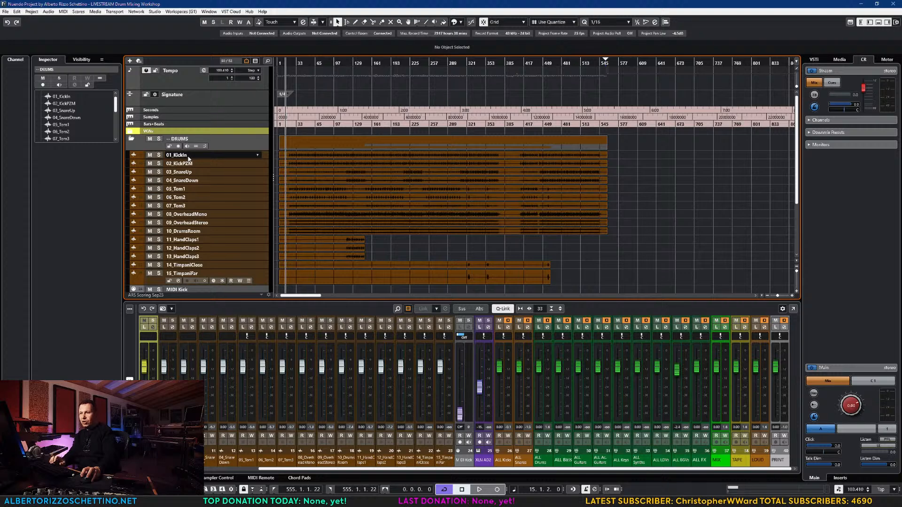
- Rename the two kick tracks as Kick IN and Kick PZM, and the two snare tracks as Snare Top and Snare Bottom
double_click(187, 157)
type("Kick IN")
key("Tab")
type("Ki")
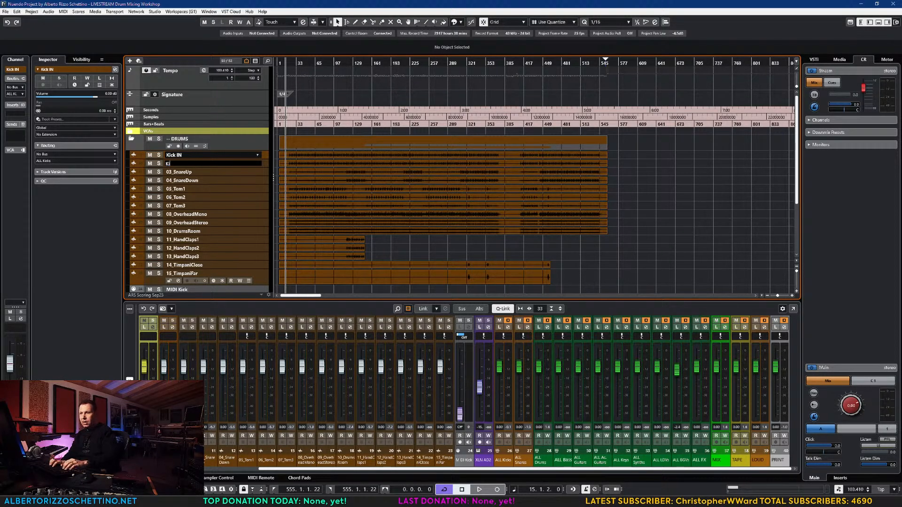
type("ck PZM")
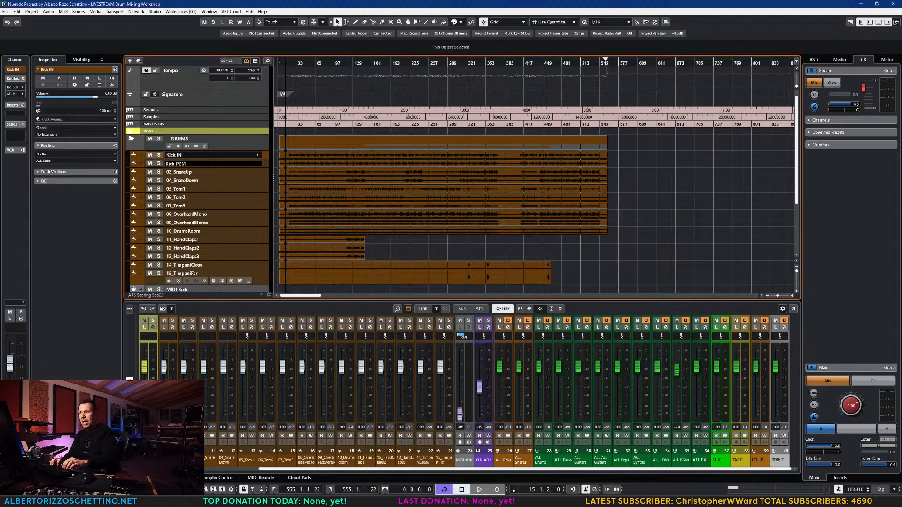
key("Tab")
type("Snare Top")
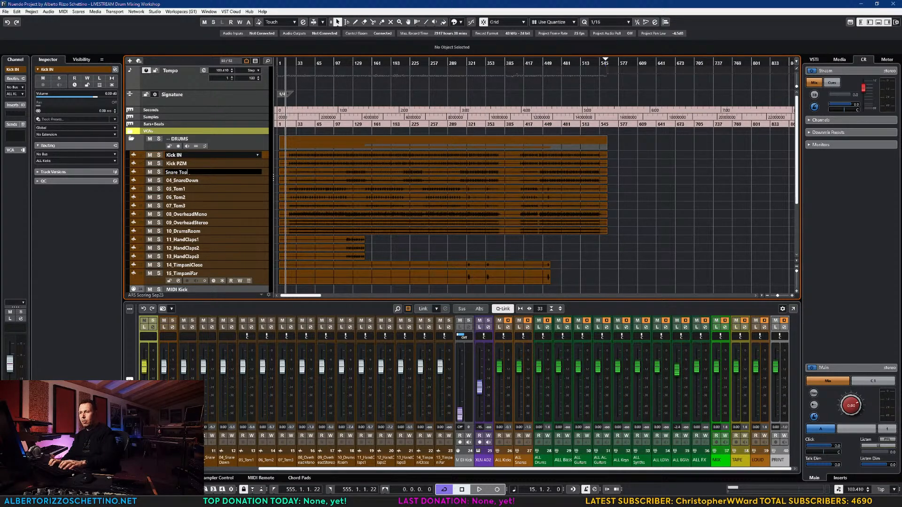
key("Tab")
type("Snare Bottom")
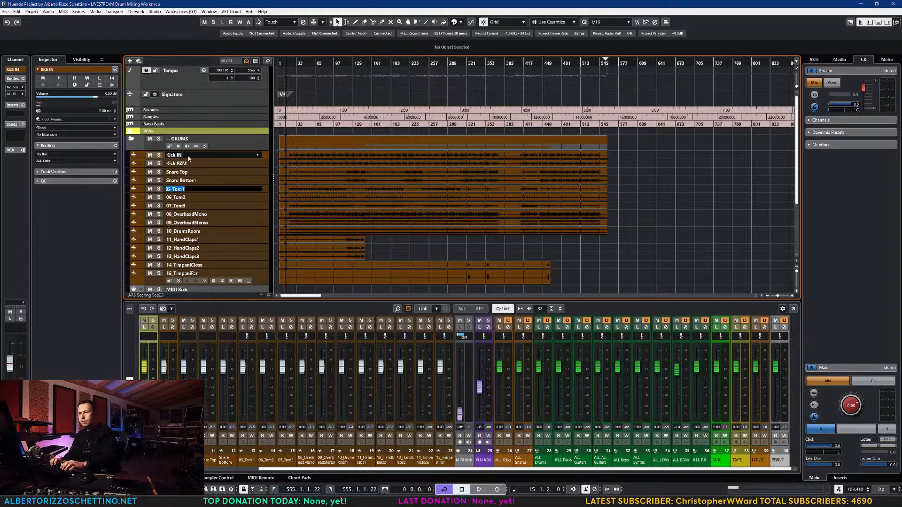
- Rename the three tom tracks as RT 1, RT 2 and RT 3
type("RT 1")
key("Tab")
type("RT 2")
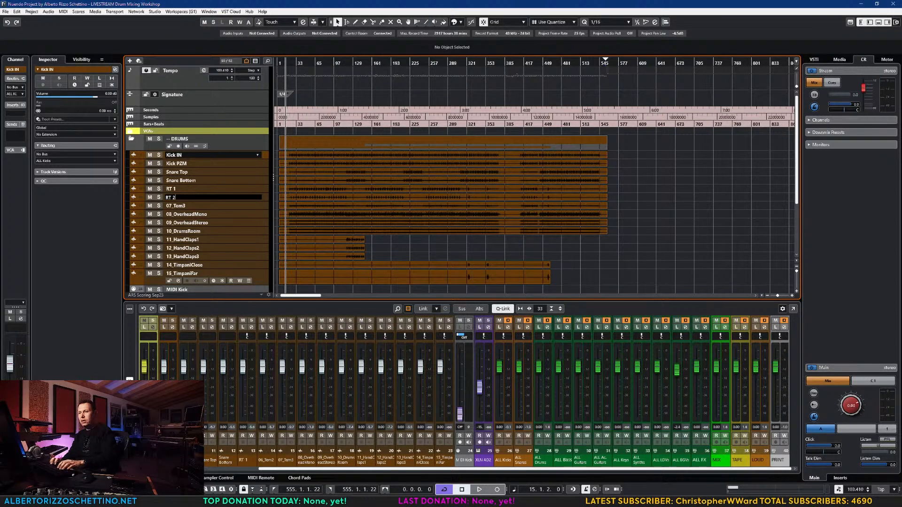
key("Tab")
type("RT 3")
key("Tab")
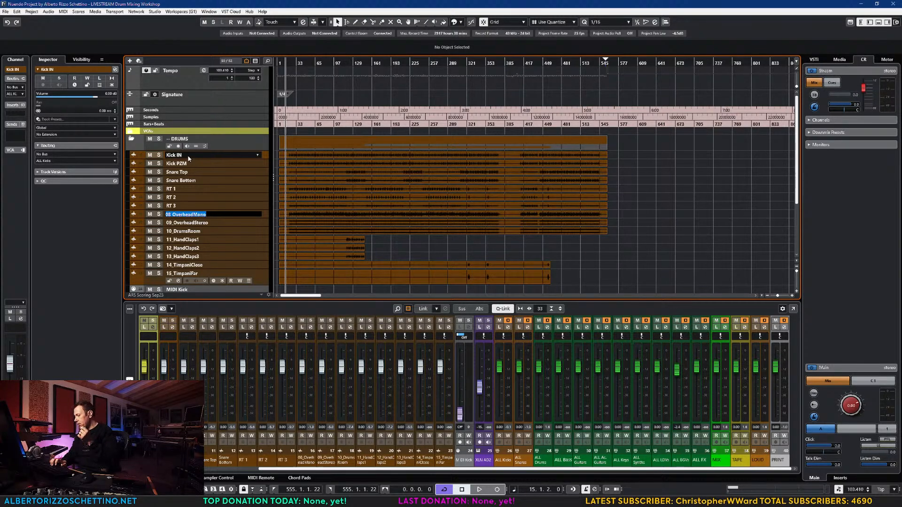
- Rename the overhead and drum room tracks as OH Mono, OH Stereo and Room
type("OH Mono")
key("Tab")
type("OH Stereo")
key("Tab")
type("Room")
key("Tab")
- Rename the three hand clap tracks as Claps 1, Claps 2 and Claps 3
type("Claps1")
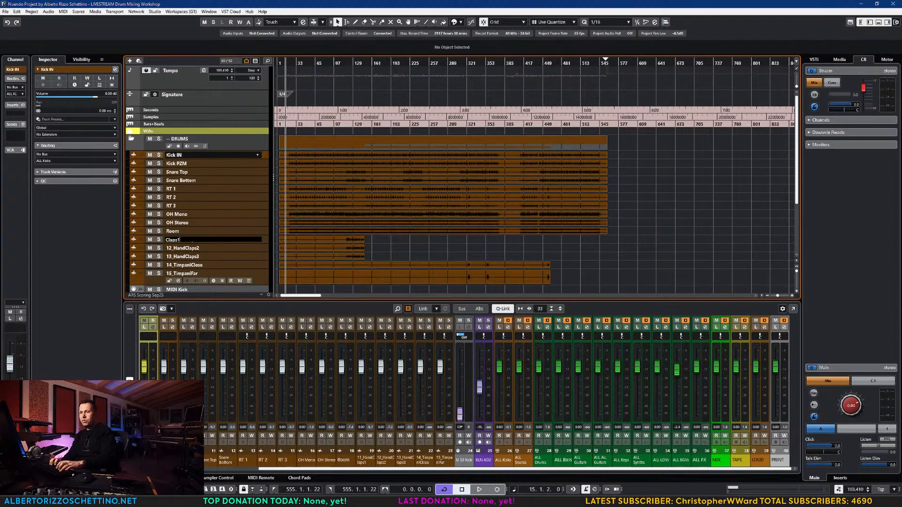
type("1")
key("Tab")
type("Claps 2")
key("Tab")
type("Claps 3")
key("Tab")
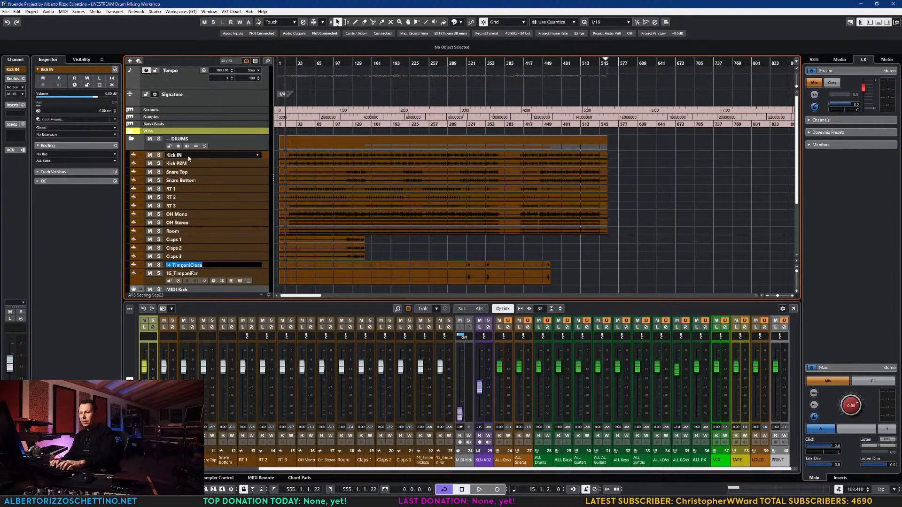
- Rename the last two drum tracks as Timpani Close and Timpani Far
type("Timpani Close")
key("Tab")
type("Timpani Far")
key("Return")
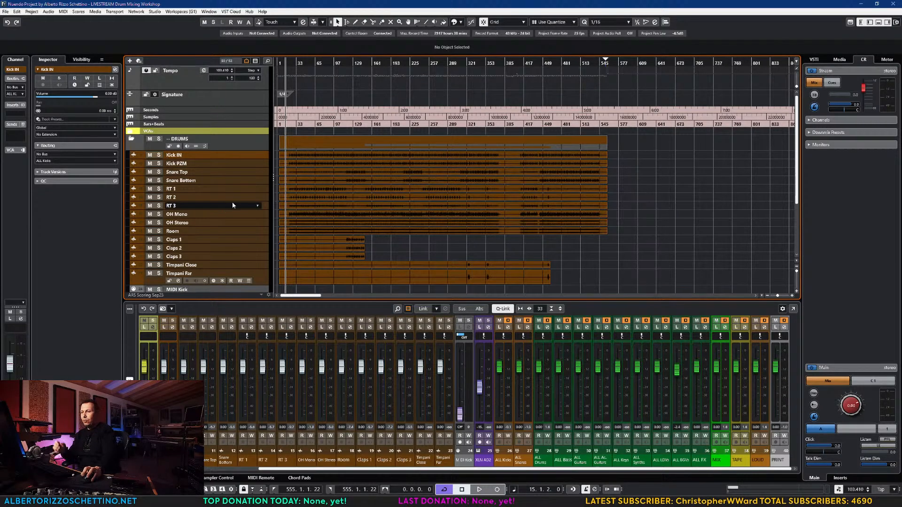
- Solo the RT 3 track and listen to it from bar 47
left_click(303, 65)
left_click(160, 207)
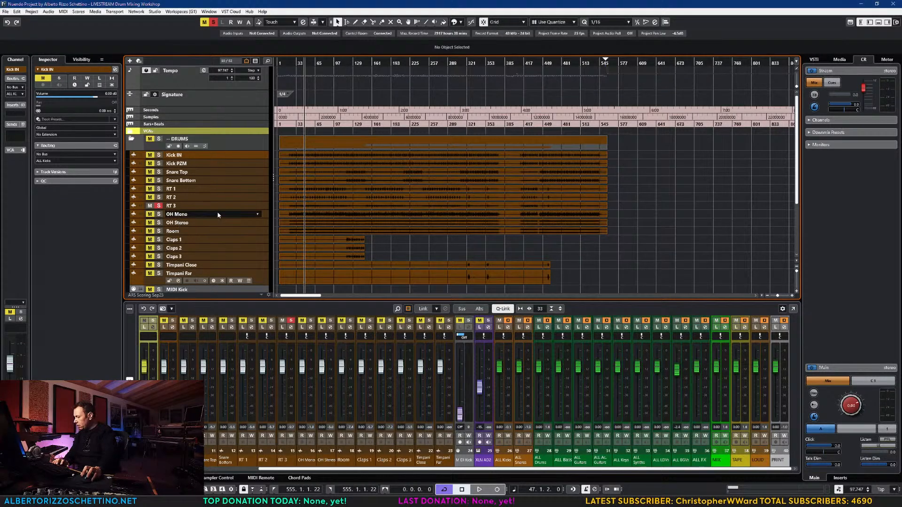
key("space")
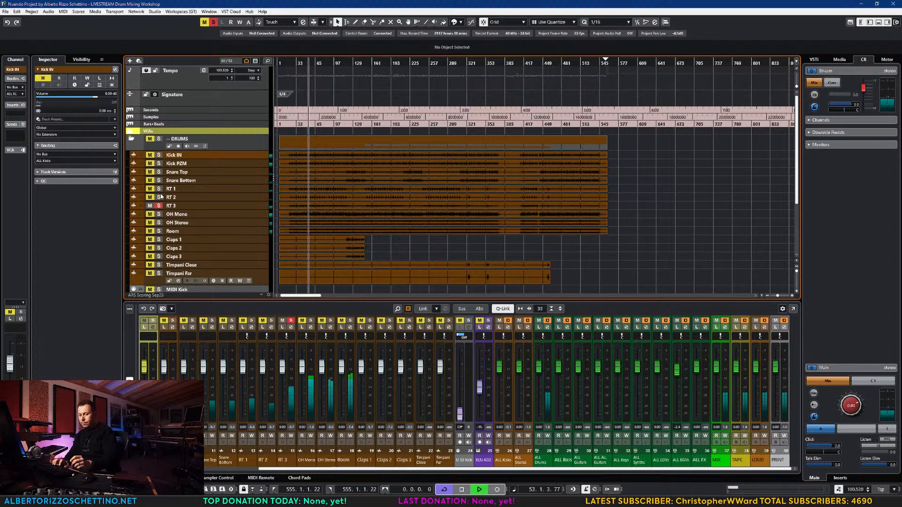
key("space")
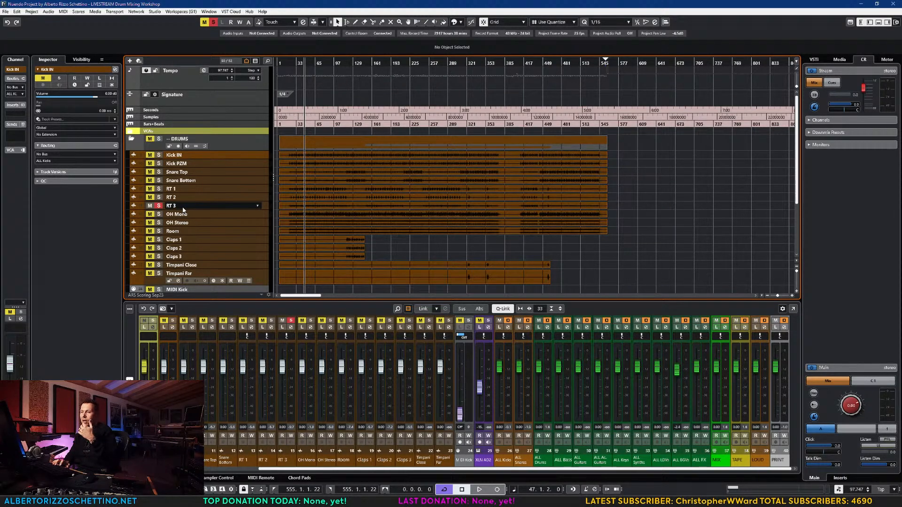
- Play from bar 47 again and compare the toms by soloing RT 2, RT 1 and RT 3 exclusively in turn
key("space")
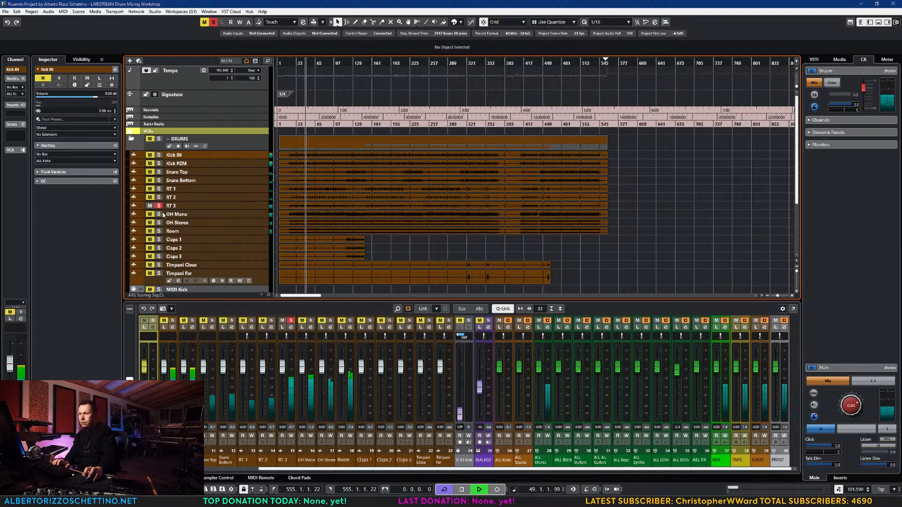
left_click(159, 198, "ctrl")
left_click(159, 189, "ctrl")
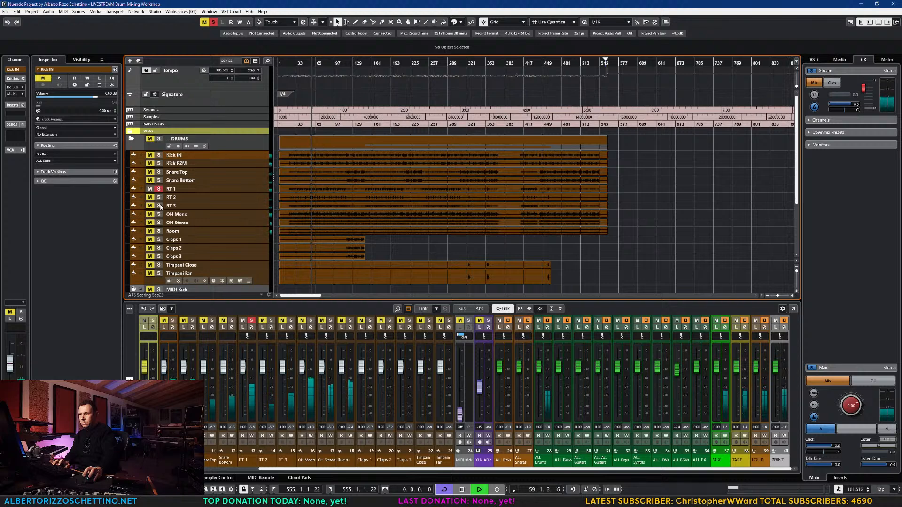
left_click(159, 207, "ctrl")
key("space")
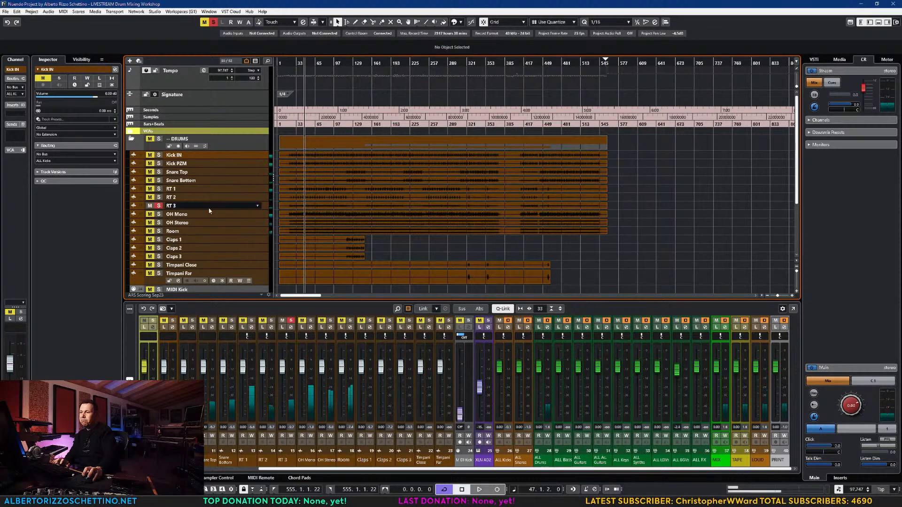
- Rename the RT 3 track as FT
left_click(176, 208)
double_click(176, 208)
type("FT")
key("Return")
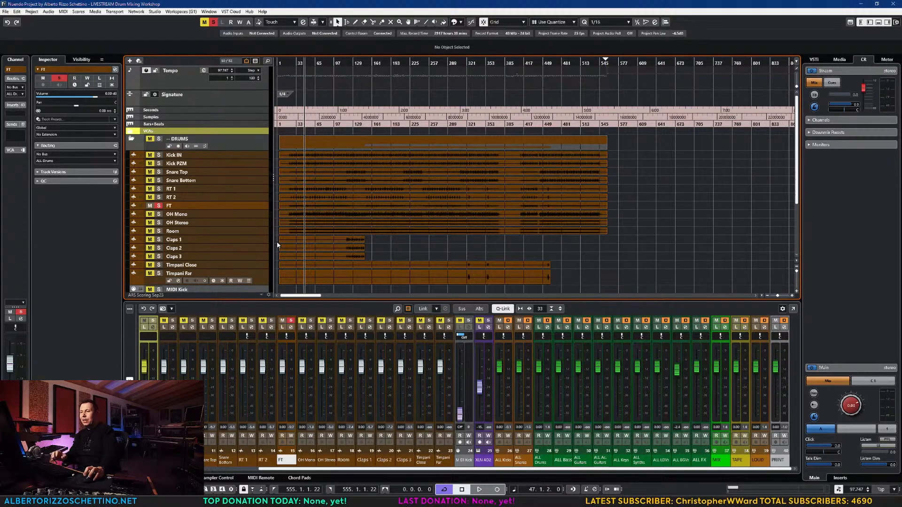
- Solo the OH Stereo track and listen to it from bar 47
left_click(159, 222)
key("space")
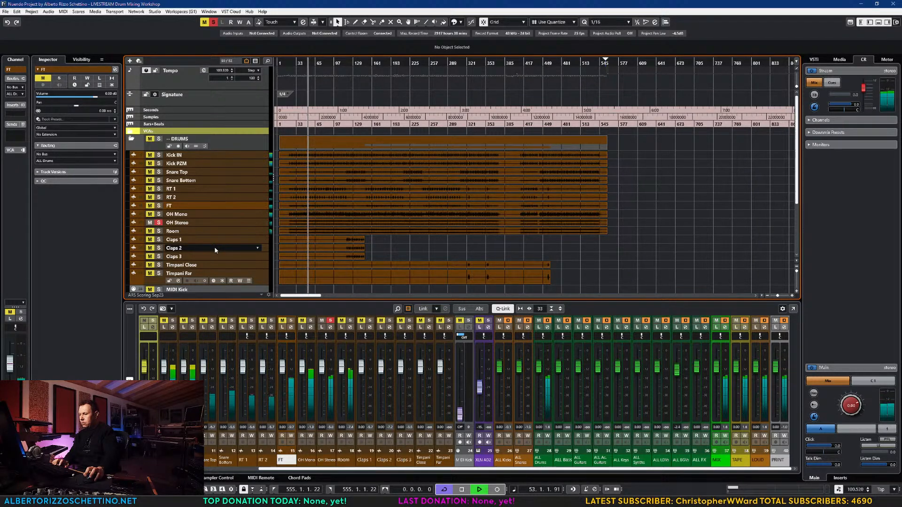
key("space")
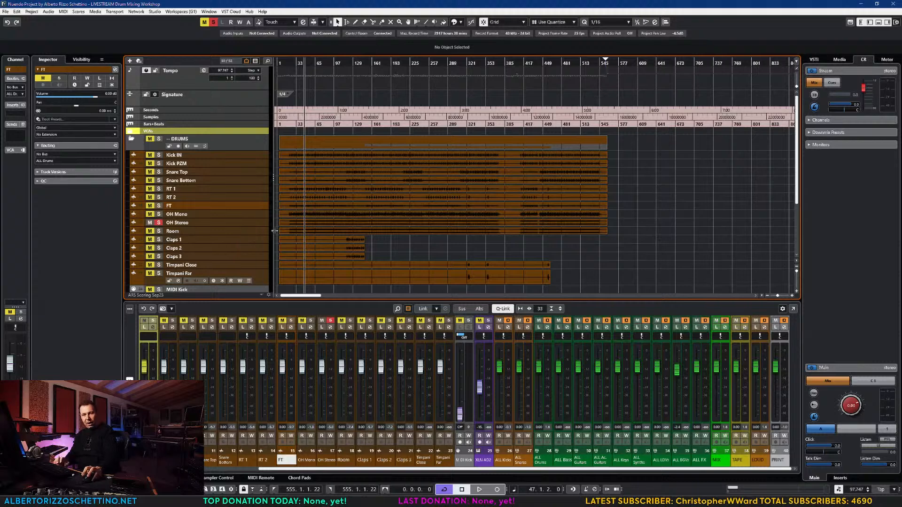
- Play OH Stereo again from bar 47, then solo the Room track exclusively to audition it
key("space")
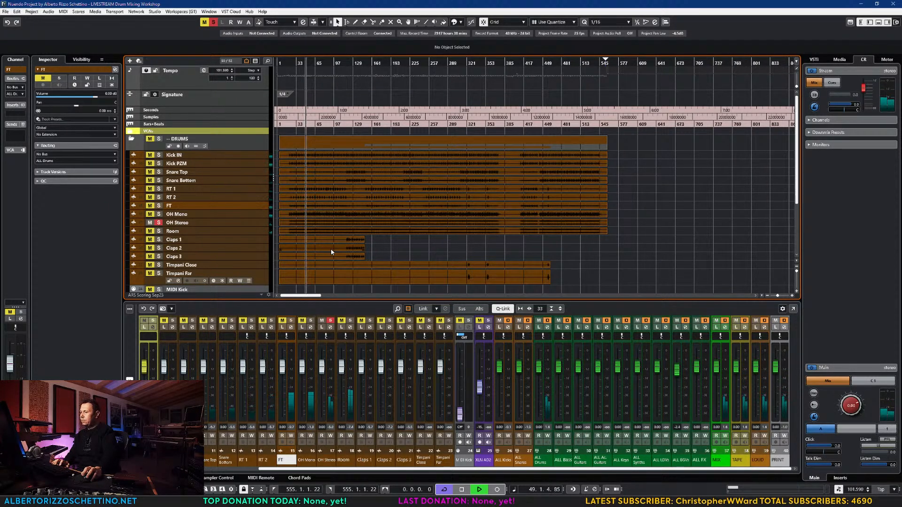
key("space")
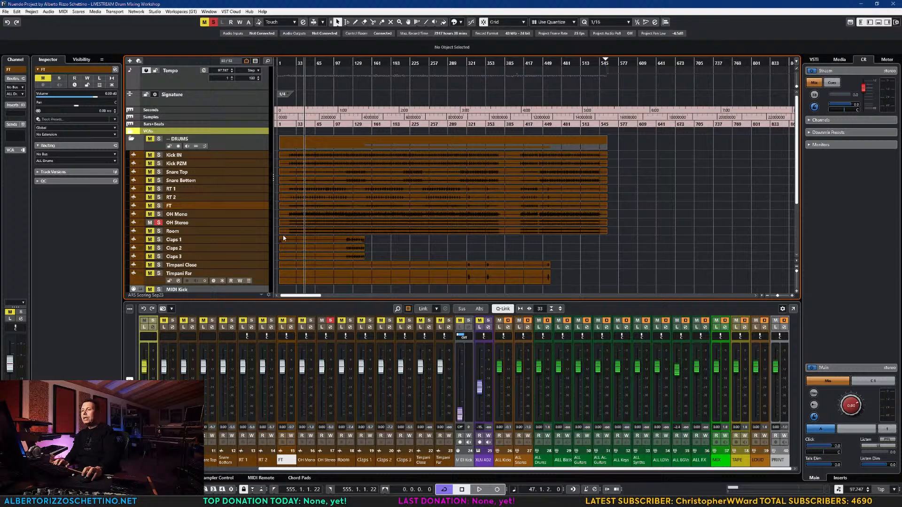
left_click(159, 231, "ctrl")
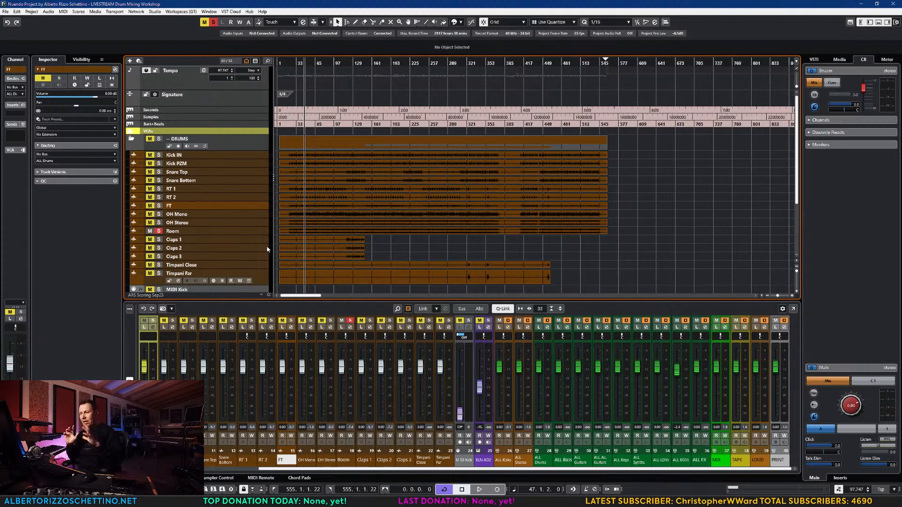
key("space")
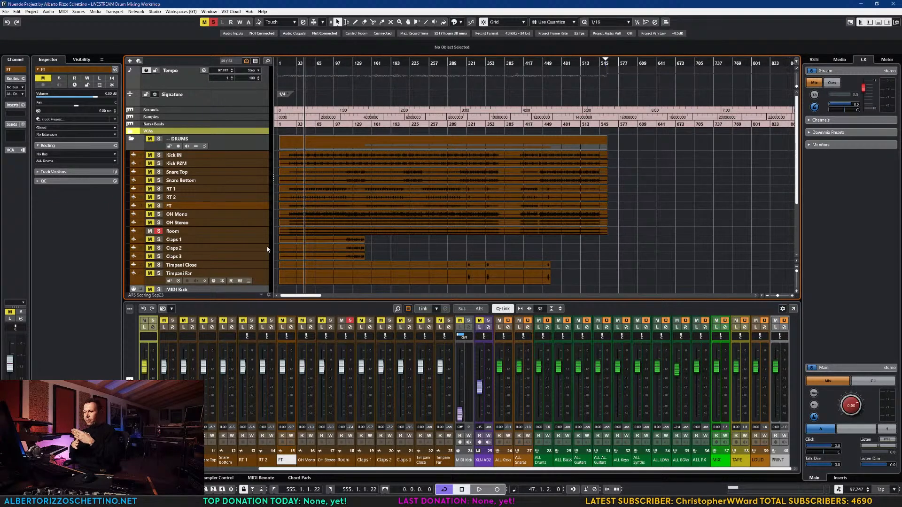
- Solo OH Stereo together with Room, pull the OH Stereo fader fully down, and listen from bar 47
left_click(159, 223)
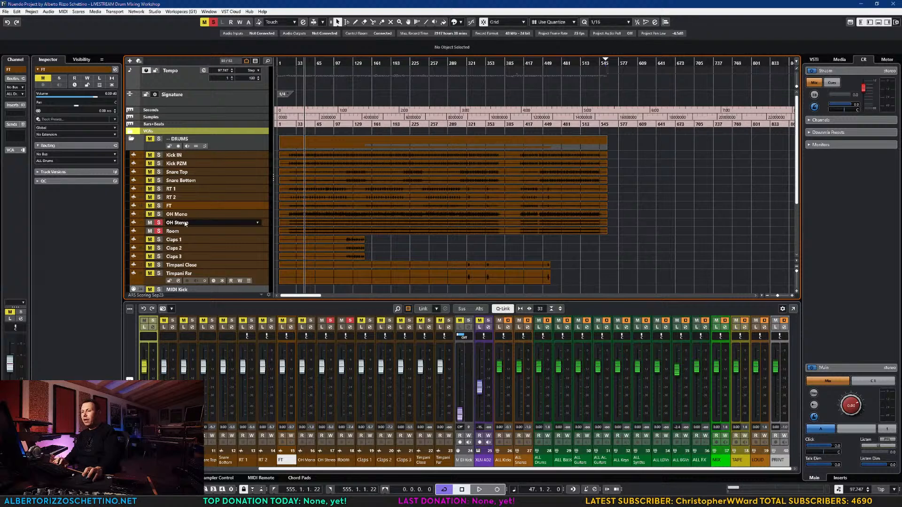
left_click_drag(322, 367, 324, 415)
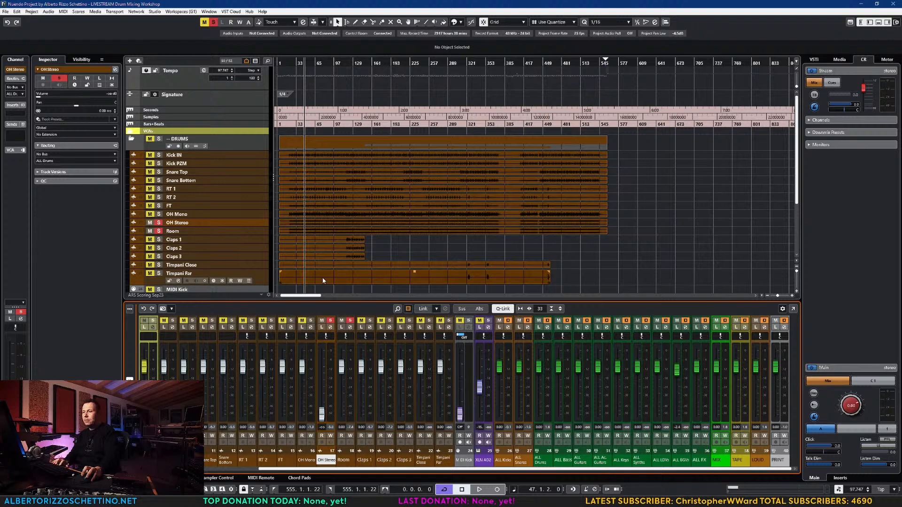
key("space")
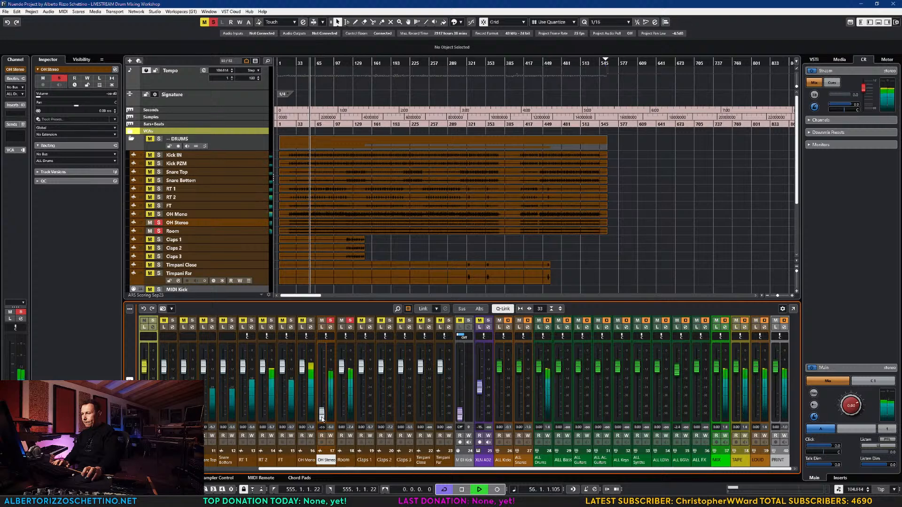
key("space")
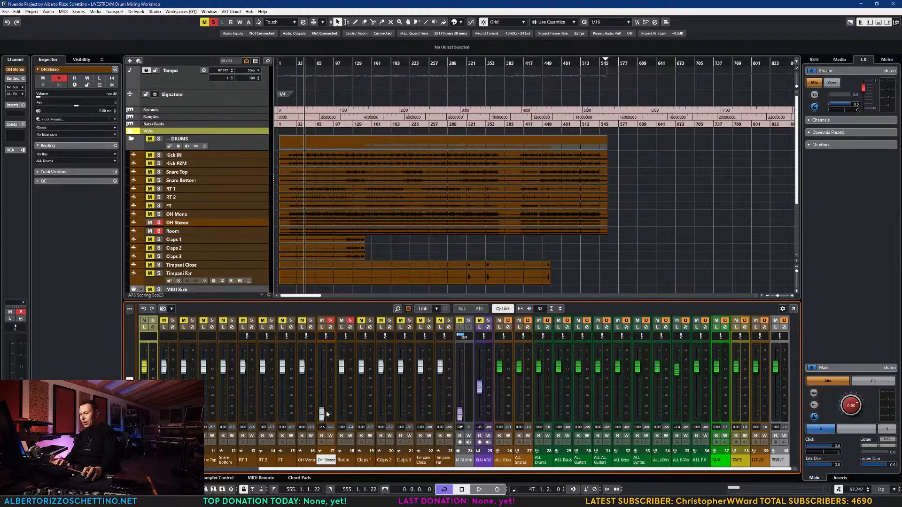
- Try blending the OH Stereo and Room faders during playback, then reset them to 0 dB
key("space")
mouse_move(324, 419)
left_mouse_down()
mouse_move(323, 365)
mouse_move(321, 425)
left_mouse_up()
left_click_drag(341, 367, 322, 367)
left_click_drag(342, 414, 341, 386)
key("space")
left_click(341, 386, "ctrl")
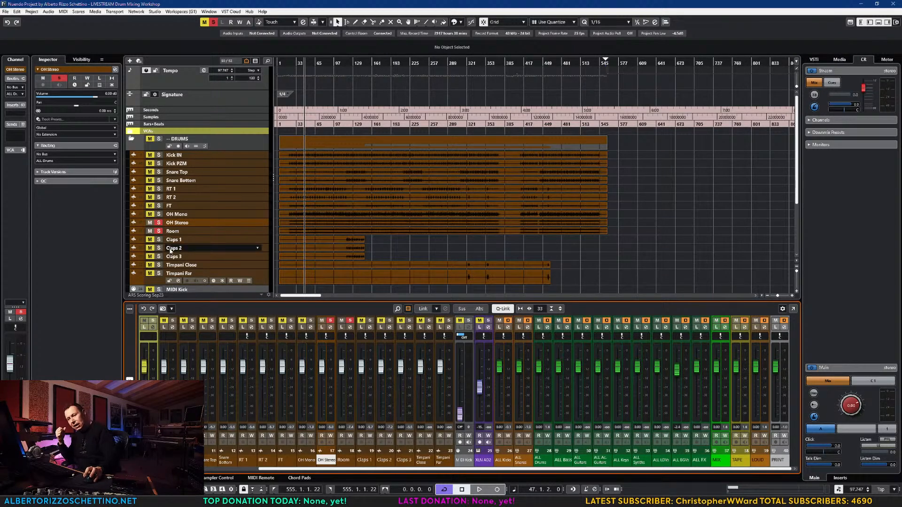
- Solo the OH Mono track exclusively and listen to it from bar 47
left_click(151, 223)
left_click(158, 224)
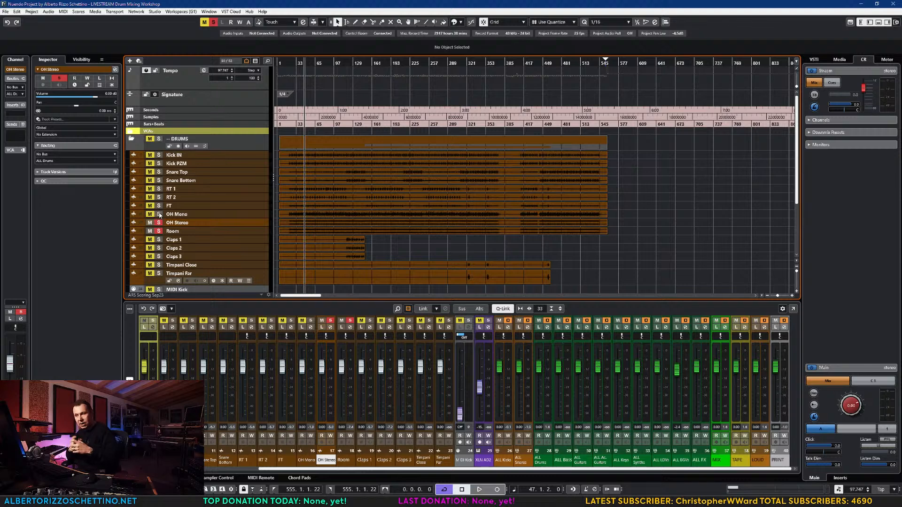
left_click(159, 215, "ctrl")
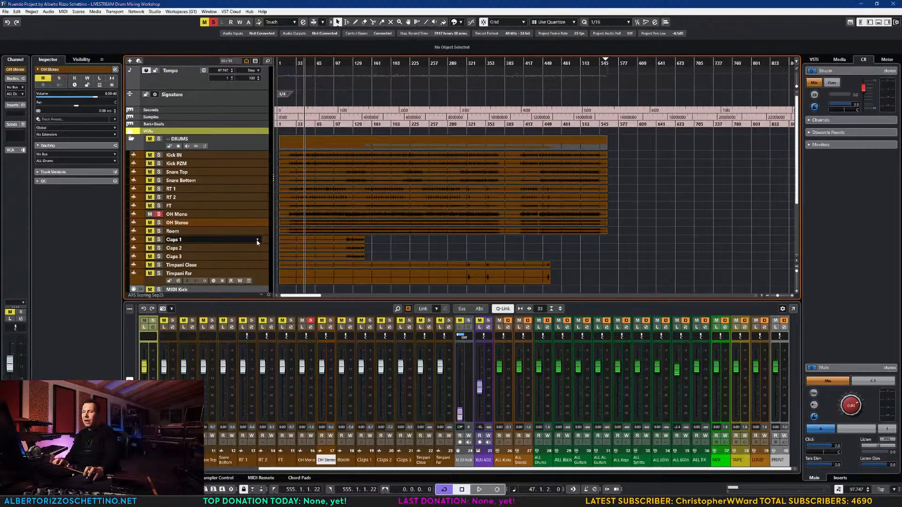
key("space")
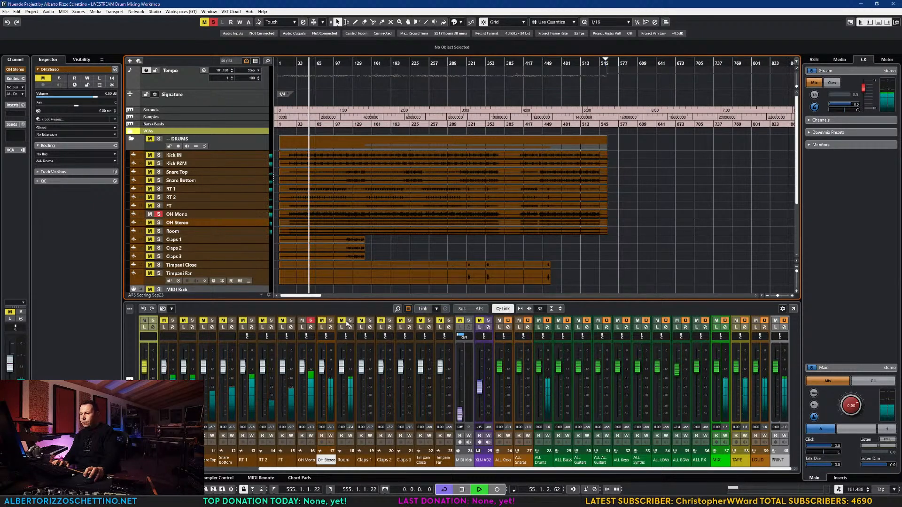
key("space")
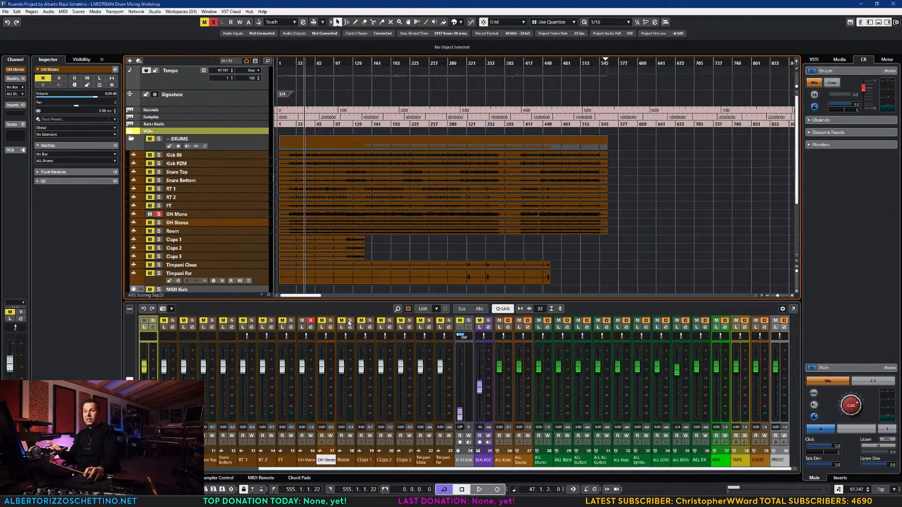
- Add Room to the OH Mono solo and try different OH Mono and OH Stereo fader levels during playback from bar 47
left_click(350, 323)
left_click_drag(302, 366, 302, 416)
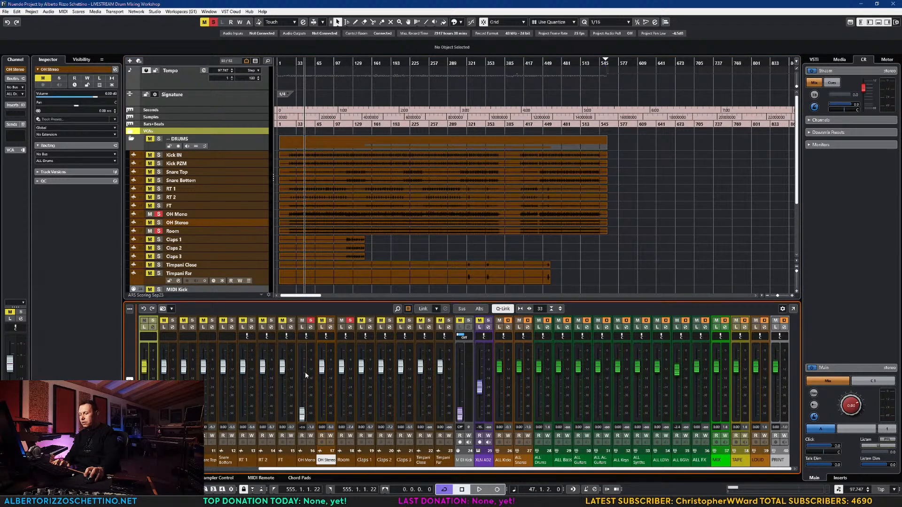
key("space")
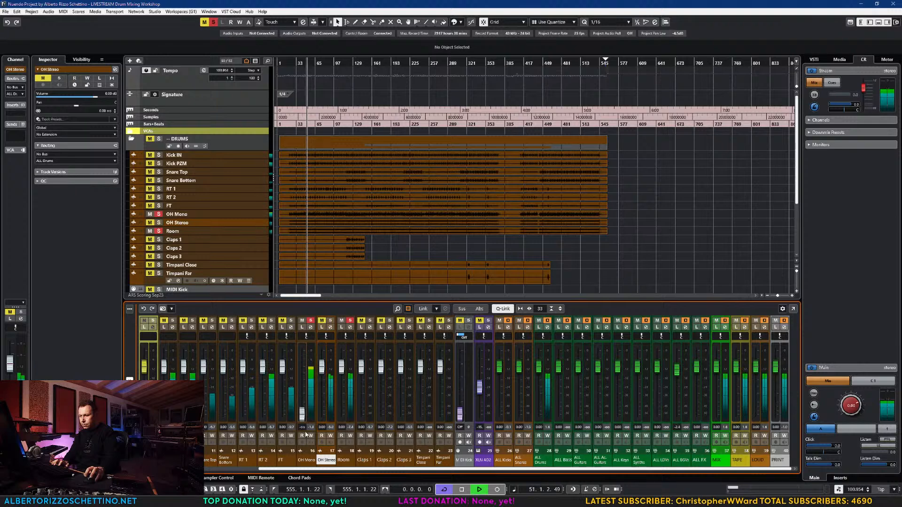
mouse_move(302, 415)
left_mouse_down()
mouse_move(309, 373)
mouse_move(310, 419)
left_mouse_up()
left_click_drag(322, 367, 323, 382)
key("space")
- Clear the remaining drum solos and reset the OH Mono, OH Stereo and Room faders to 0 dB
left_click(311, 321)
left_click(330, 321)
left_click(350, 321)
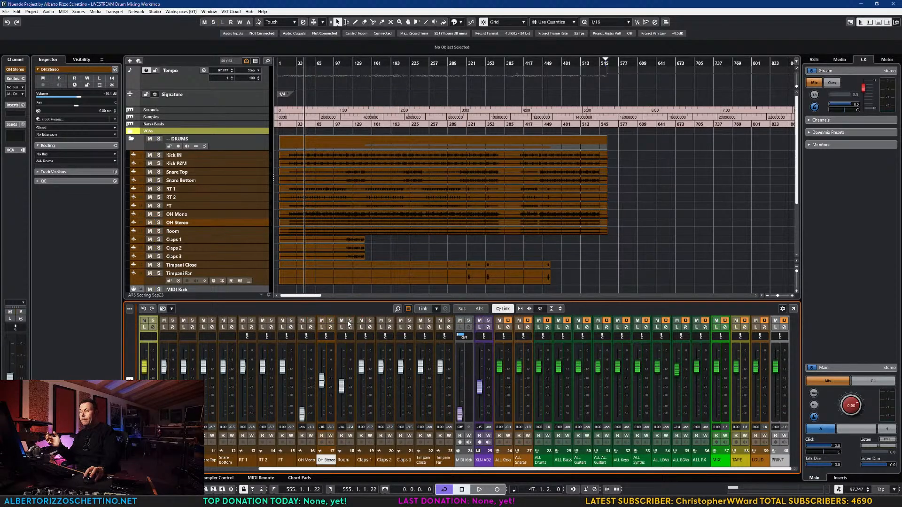
left_click(302, 413, "ctrl")
left_click(322, 381, "ctrl")
left_click(342, 386, "ctrl")
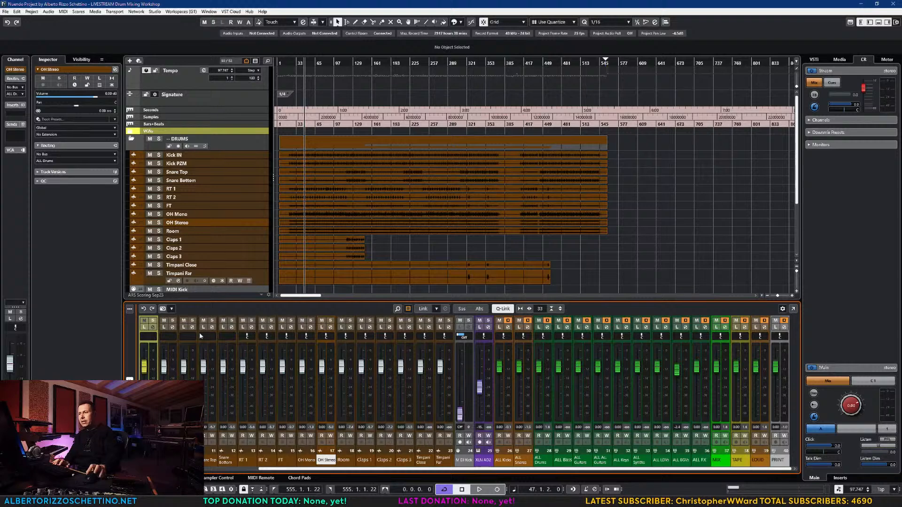
- Play the full drum kit from bar 101 to check its overall level
left_click(336, 63)
key("space")
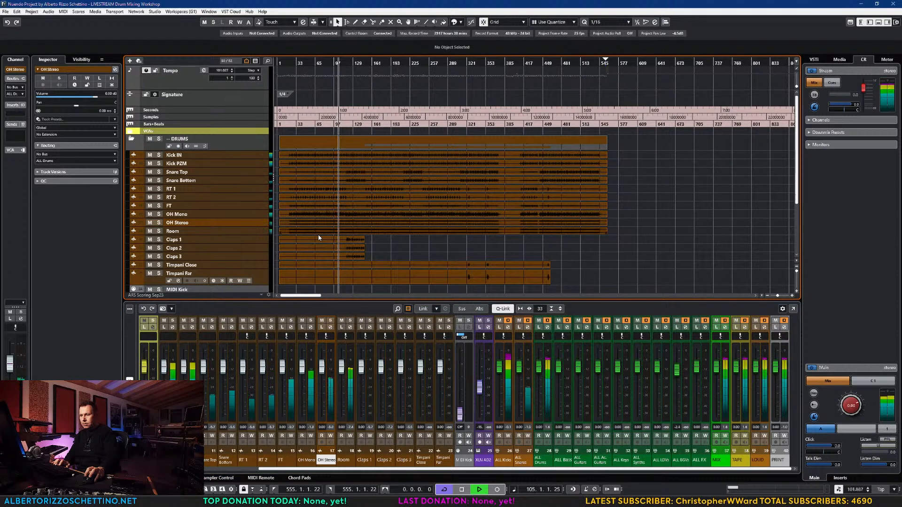
key("space")
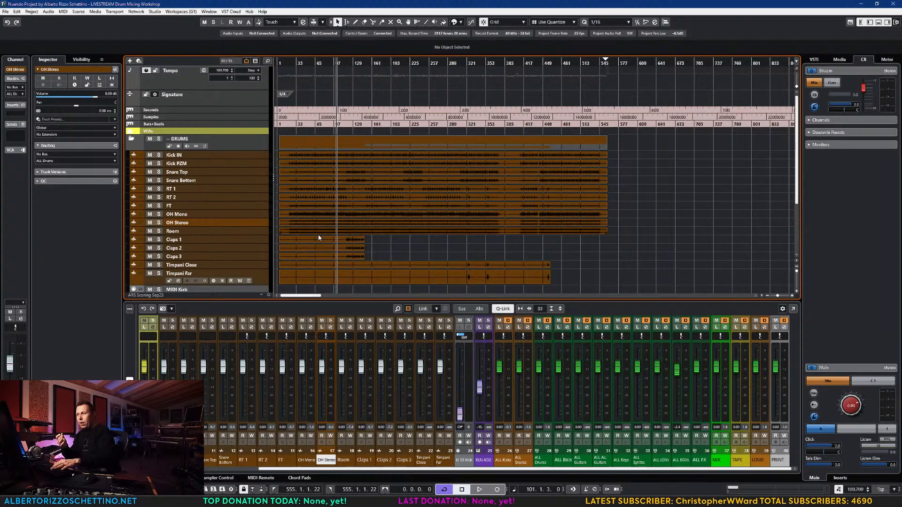
- In the full MixConsole, set the pre-gain of all channels from Kick IN through the last Timpani channel to -6 dB
key("F3")
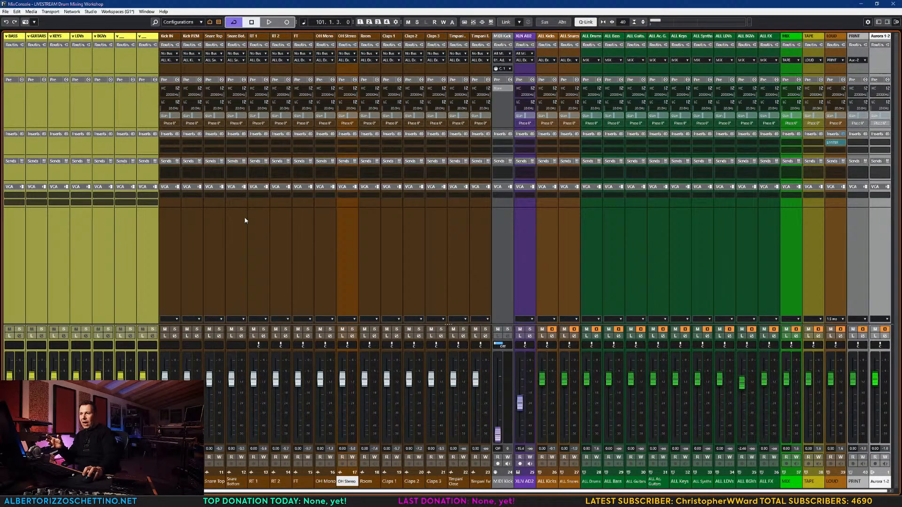
left_click(175, 226)
left_click(474, 242, "shift")
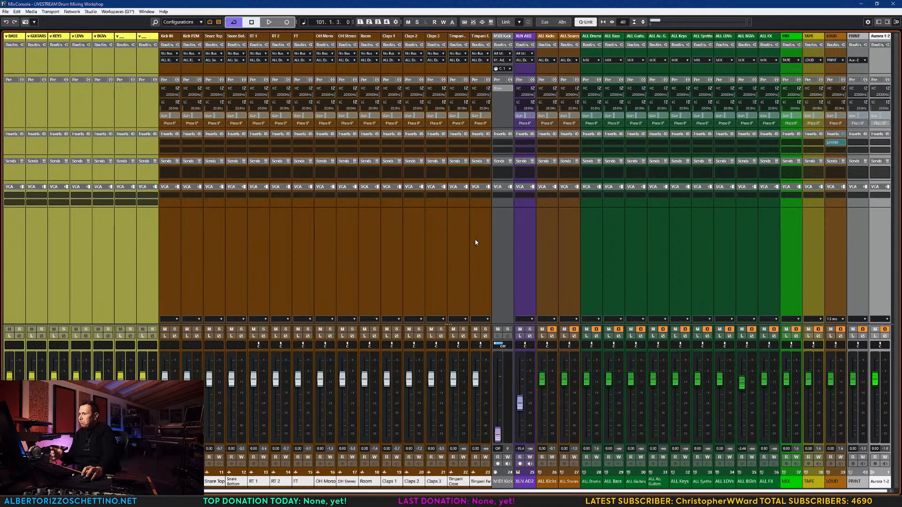
left_click(172, 116)
type("-6")
key("Return")
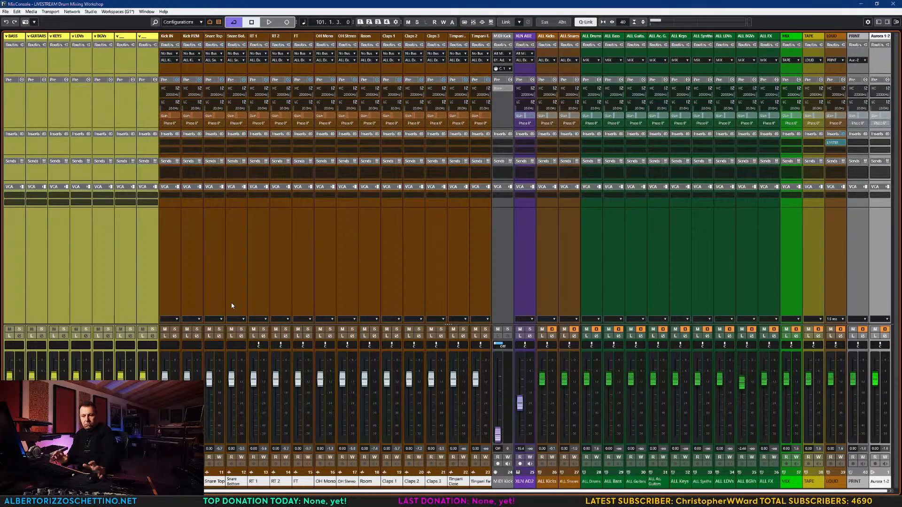
- Listen to the gain-adjusted drums from bar 101, then reduce the channel selection to Kick IN only
key("space")
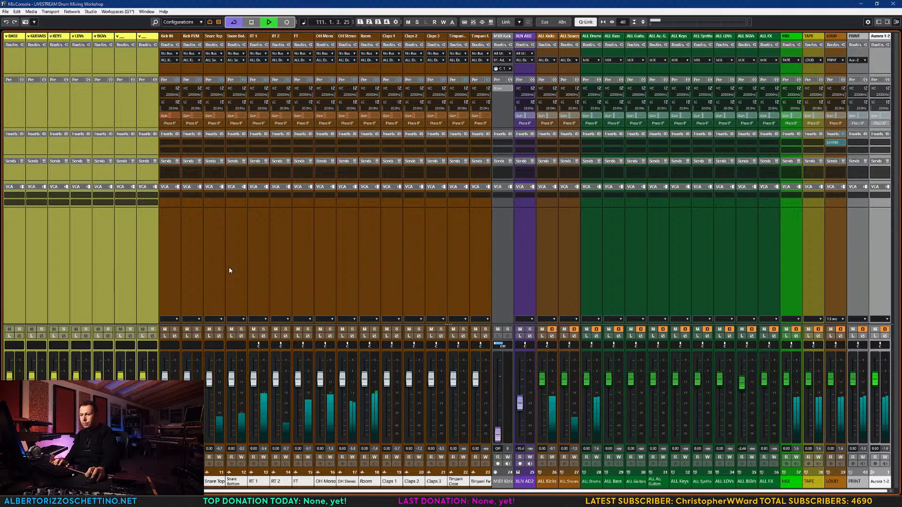
key("space")
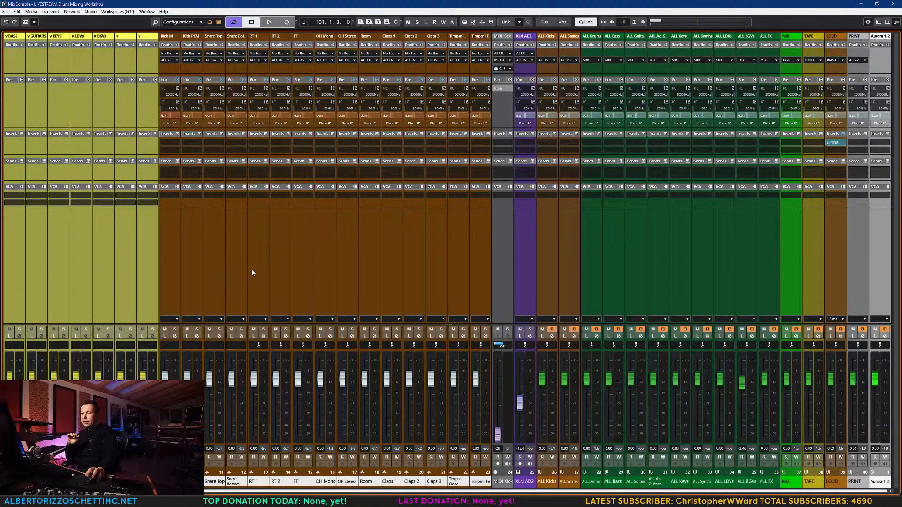
left_click(173, 240)
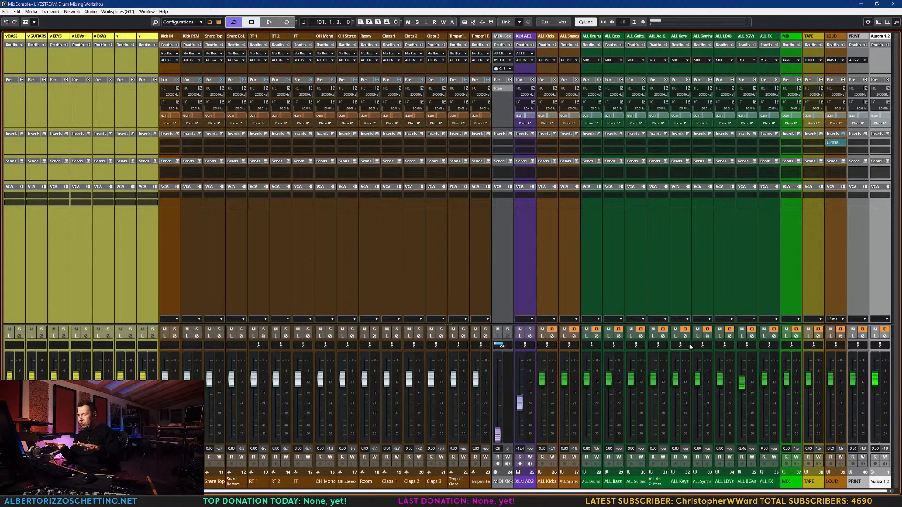
- Open the Limiter inserted on the LOUD channel, dismiss its quickstart guide and reposition the plug-in window
mouse_move(836, 145)
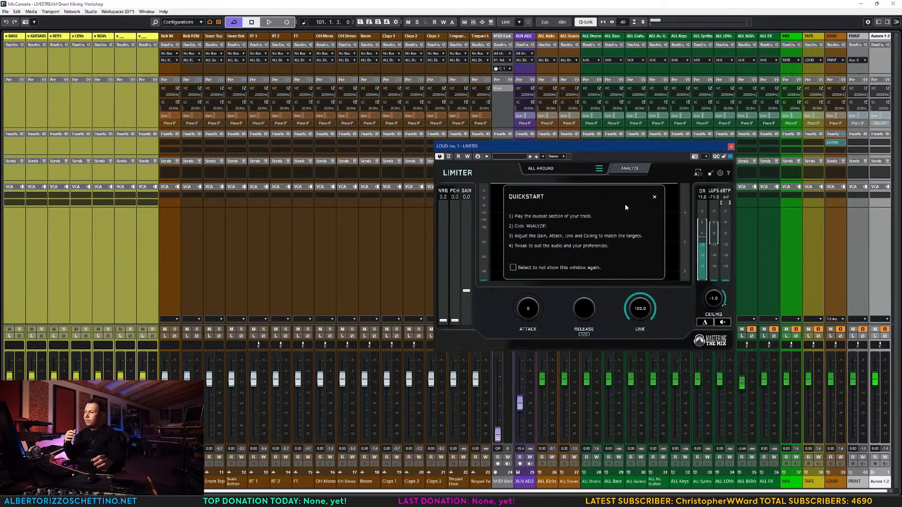
left_click(655, 200)
left_click_drag(635, 148, 635, 81)
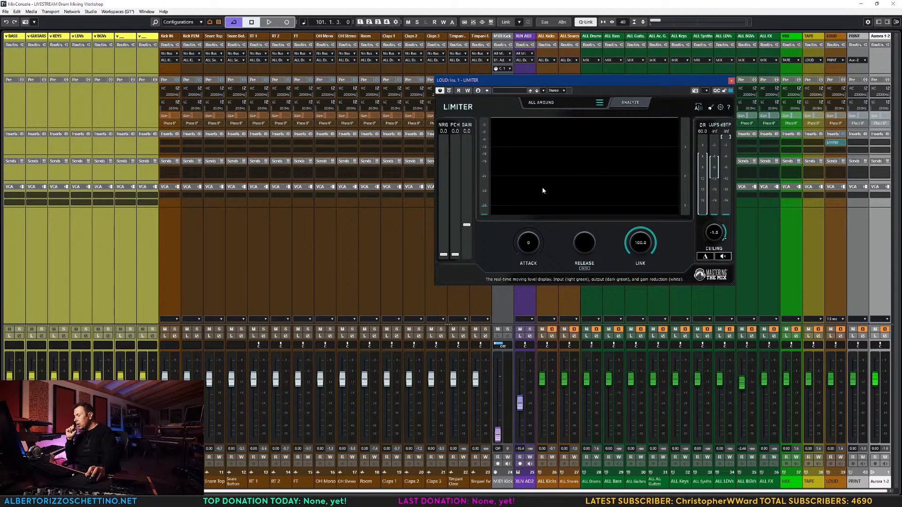
left_click_drag(564, 84, 572, 103)
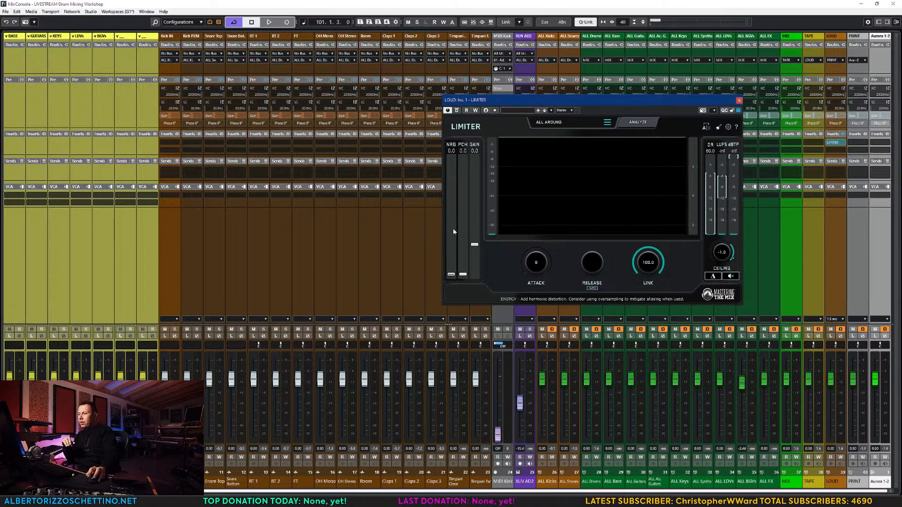
- Check the limiter's energy and punch sliders at 0.0, and toggle its A option and bypass on and off
left_click_drag(453, 269, 452, 311)
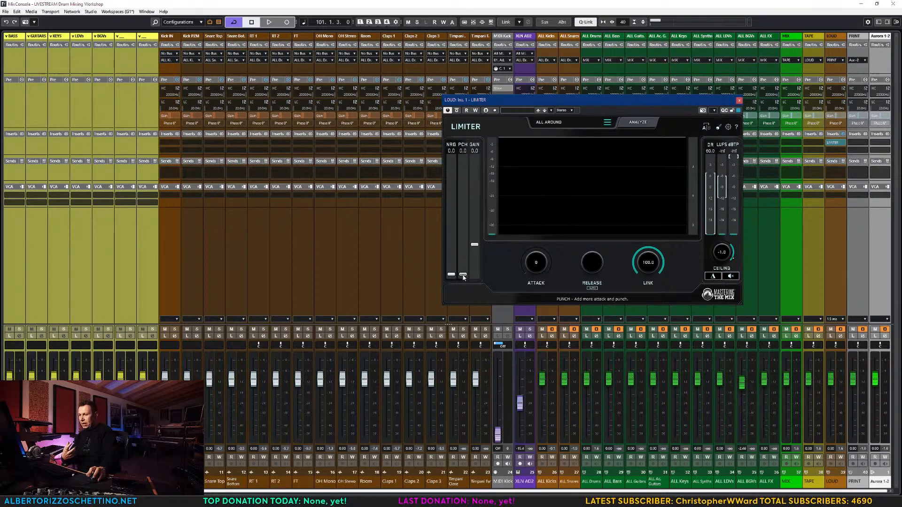
left_click_drag(464, 277, 470, 300)
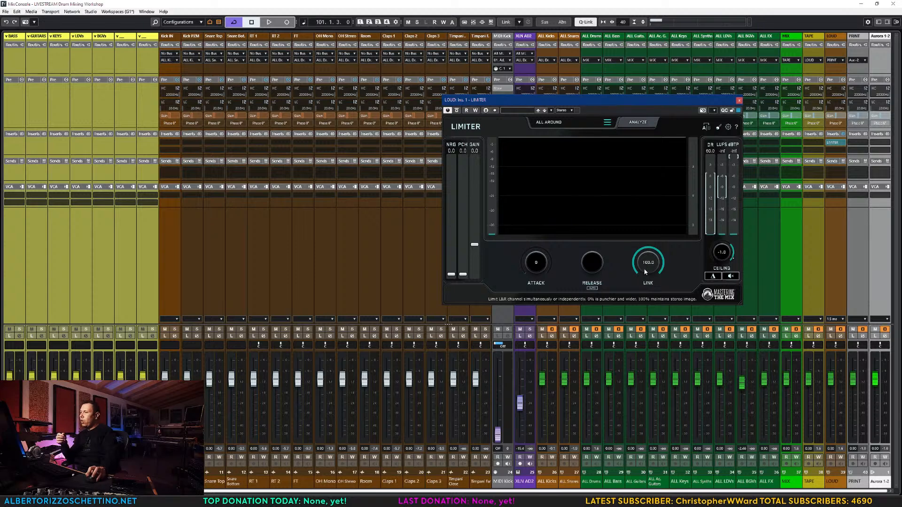
left_click(713, 278)
left_click(714, 278)
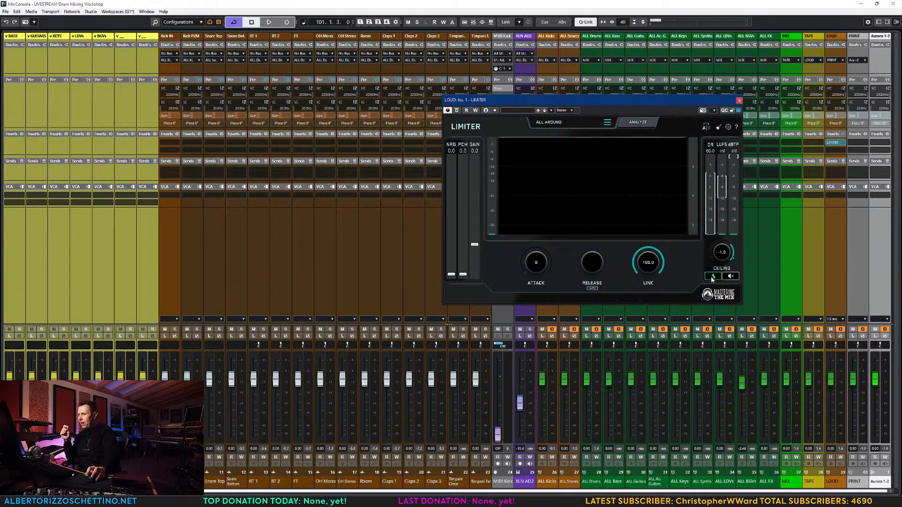
left_click(730, 277)
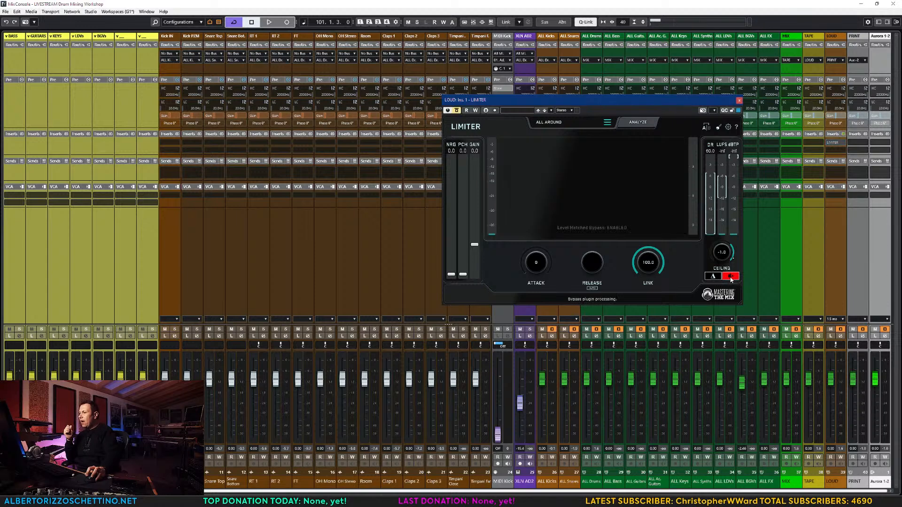
left_click(730, 277)
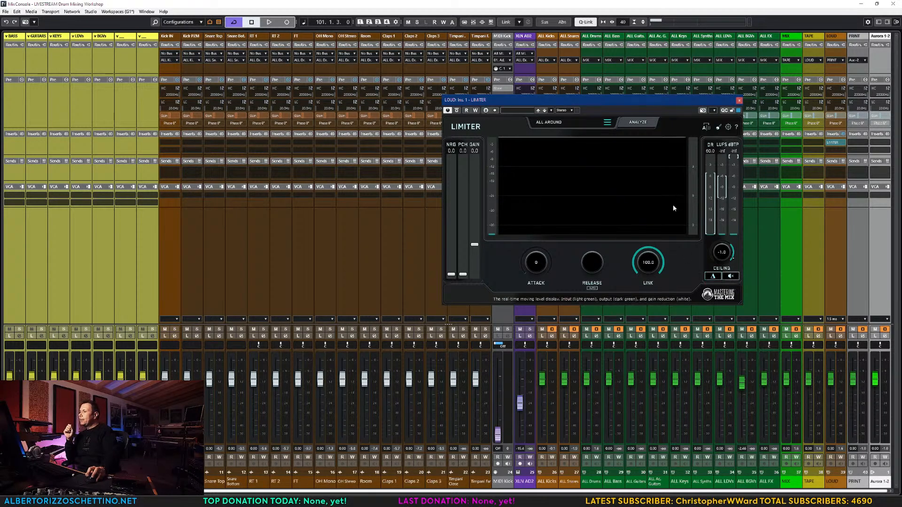
- Review the limiter's settings, including True Peak limiting, oversampling and level match bypass, then close them
left_click(728, 127)
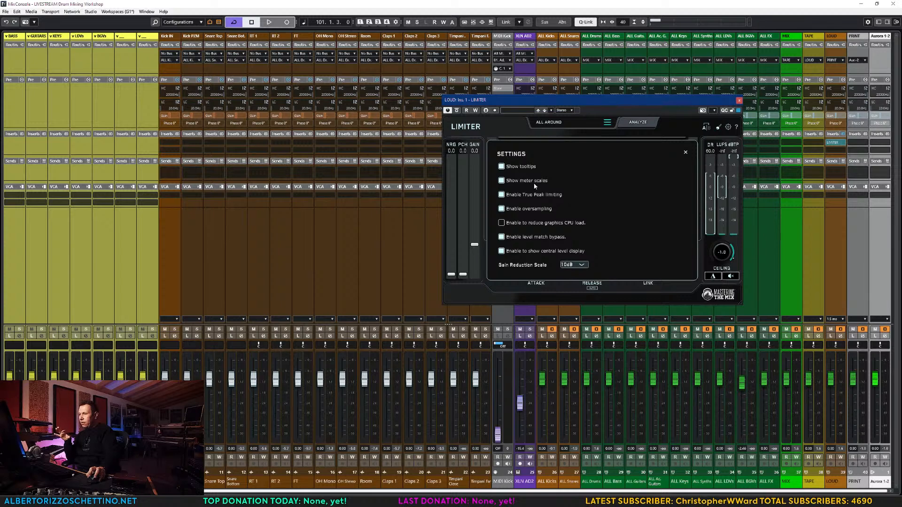
left_click(686, 152)
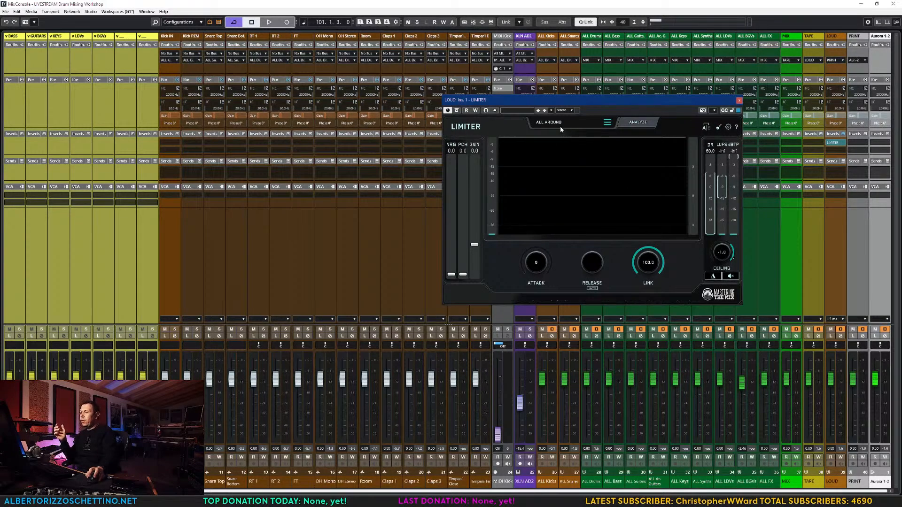
- Load the limiter's Spotify and Spotify Loud mastering presets to compare their target meter ranges, then restore the All Around preset
left_click(608, 122)
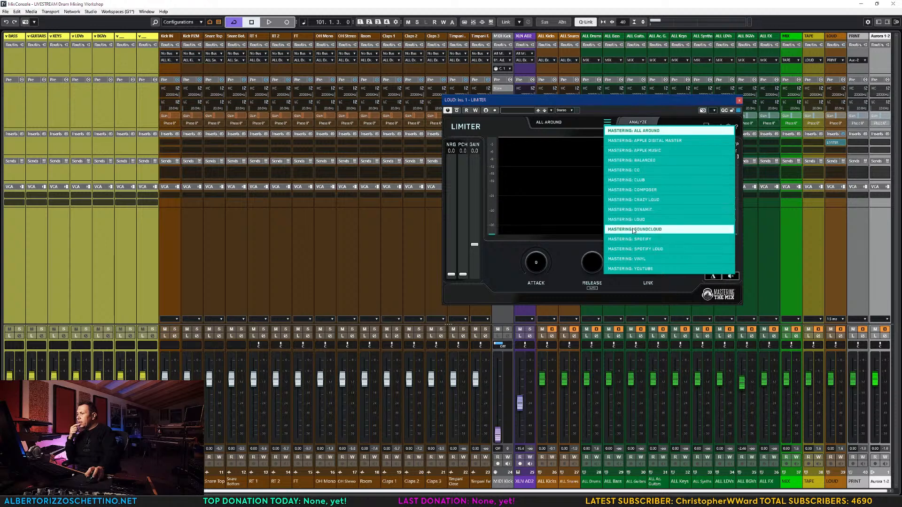
left_click(637, 240)
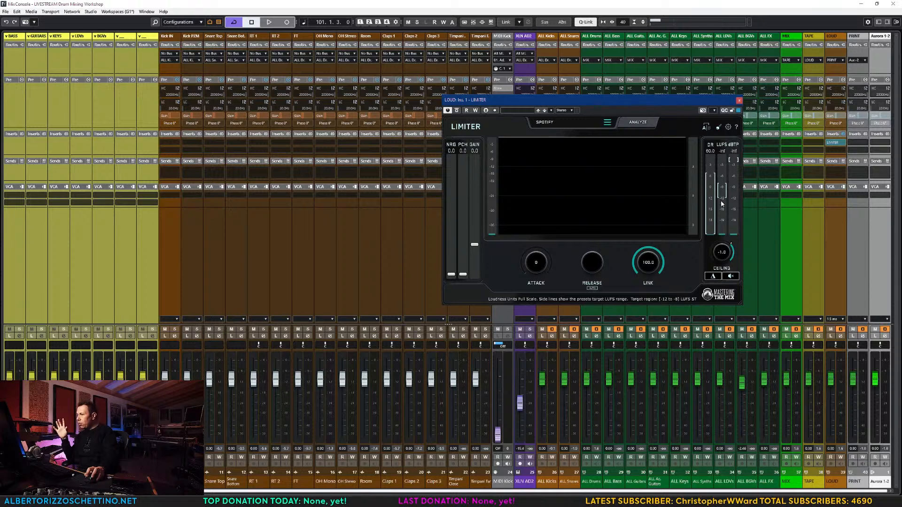
left_click(607, 122)
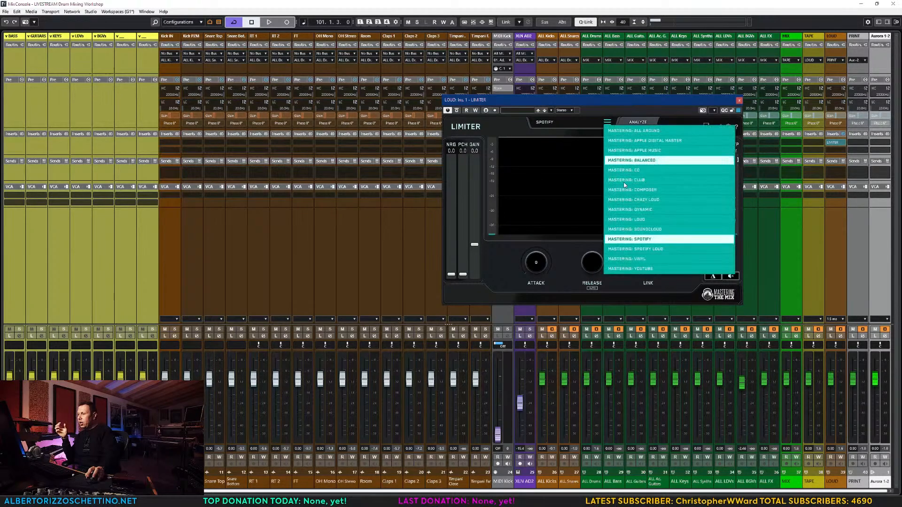
left_click(633, 248)
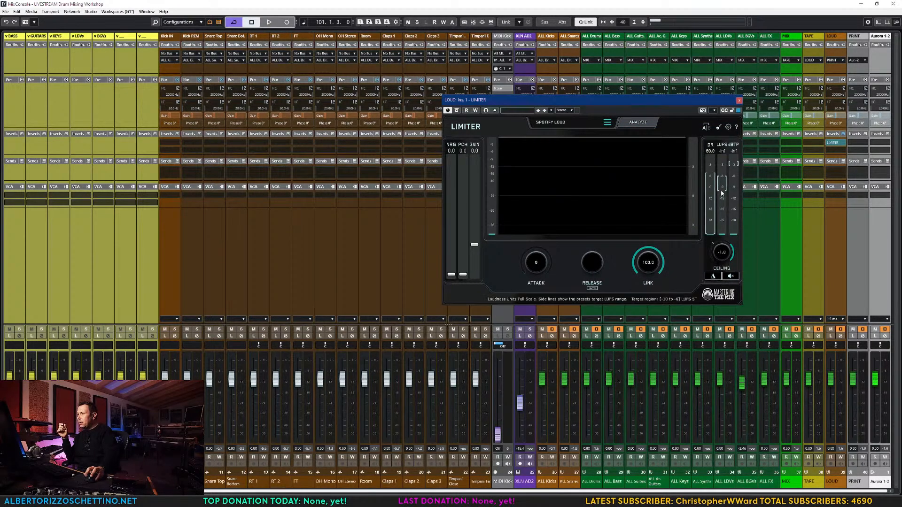
left_click(607, 122)
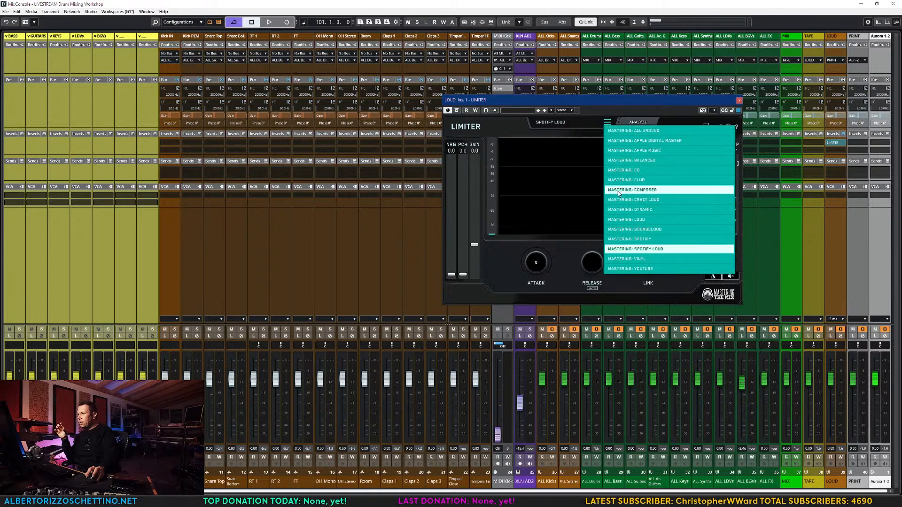
left_click(630, 239)
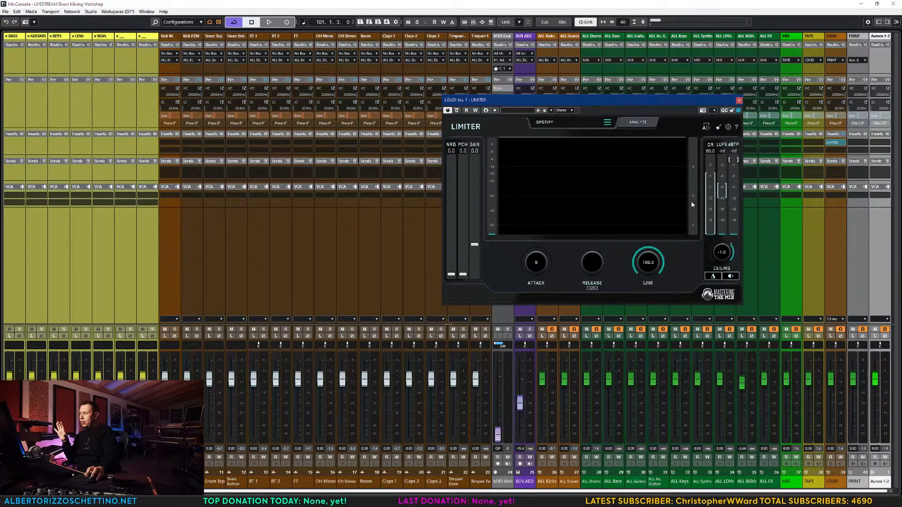
mouse_move(722, 196)
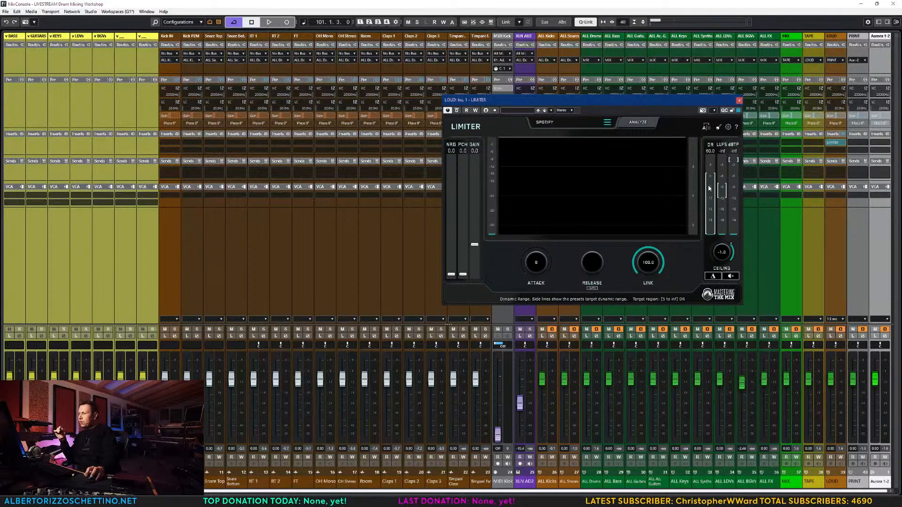
mouse_move(734, 179)
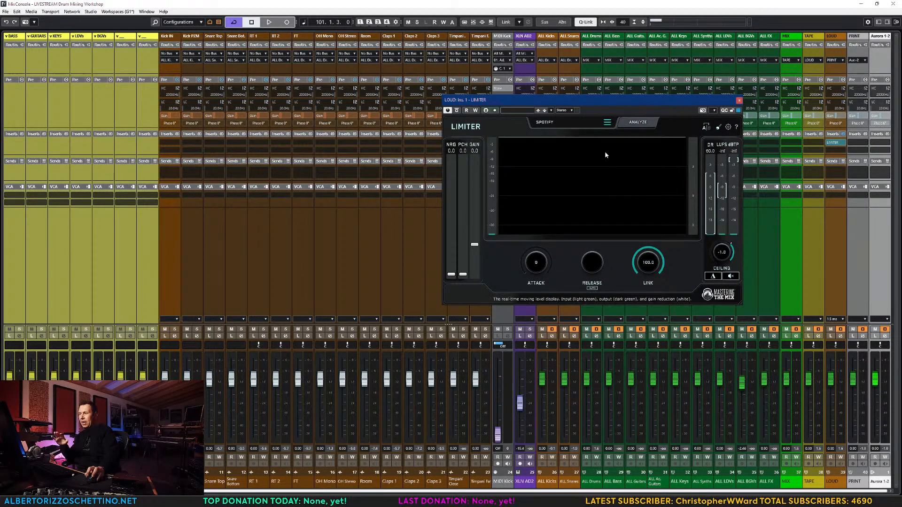
left_click(608, 123)
left_click(610, 132)
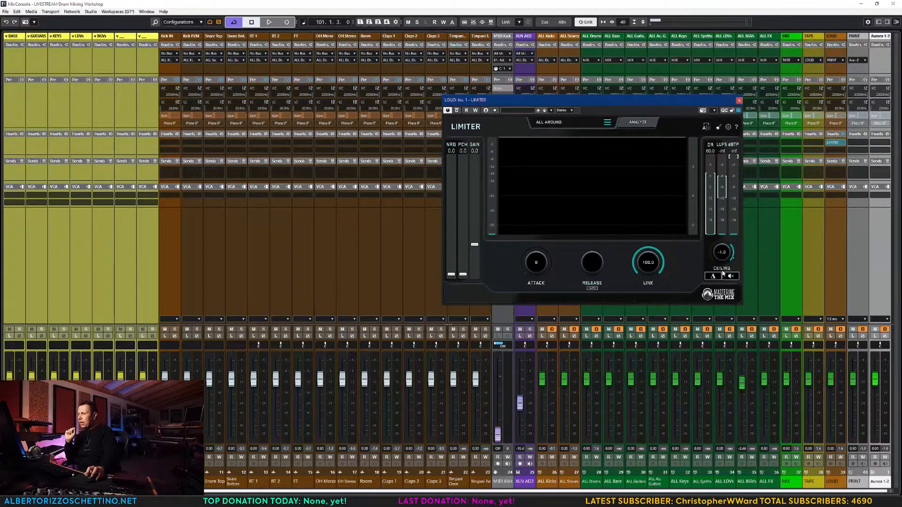
- Compare the limiter ceiling at -0.3 and -1.0, leave it at -0.3, and close the limiter
left_click_drag(724, 254, 731, 222)
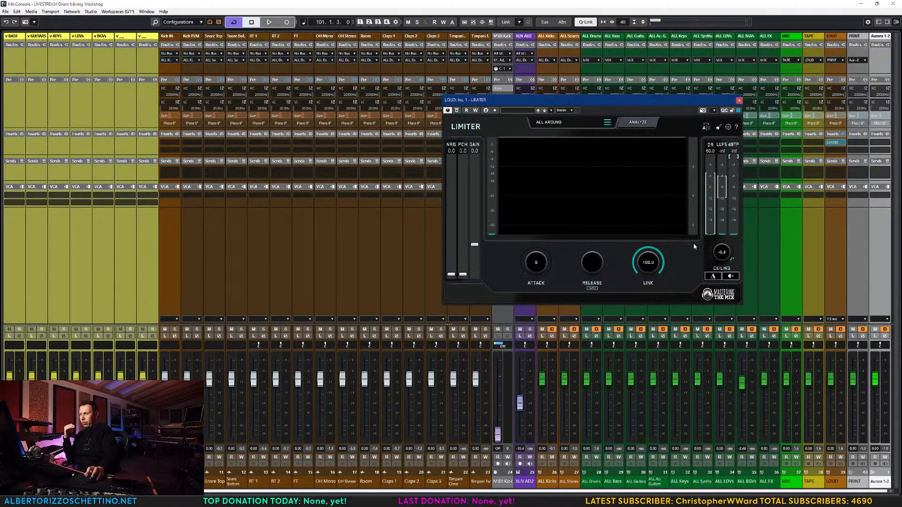
left_click_drag(719, 259, 725, 296)
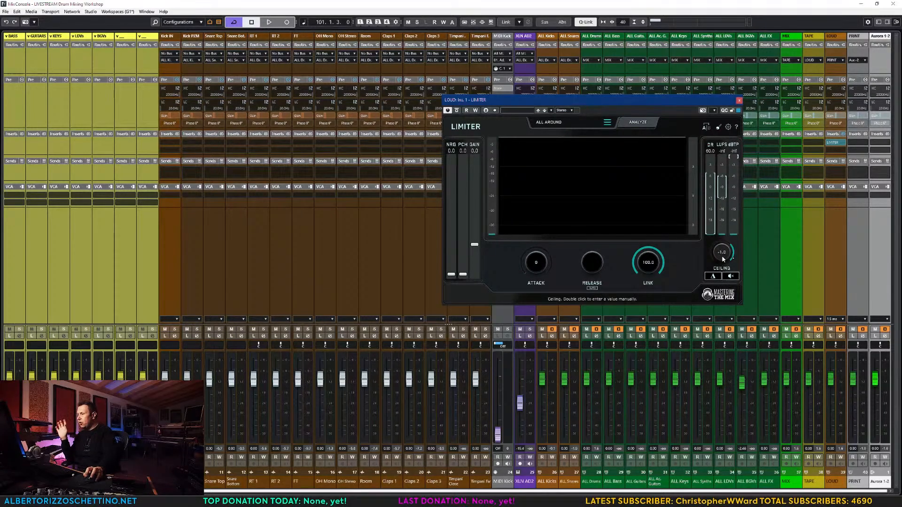
left_click_drag(723, 259, 730, 223)
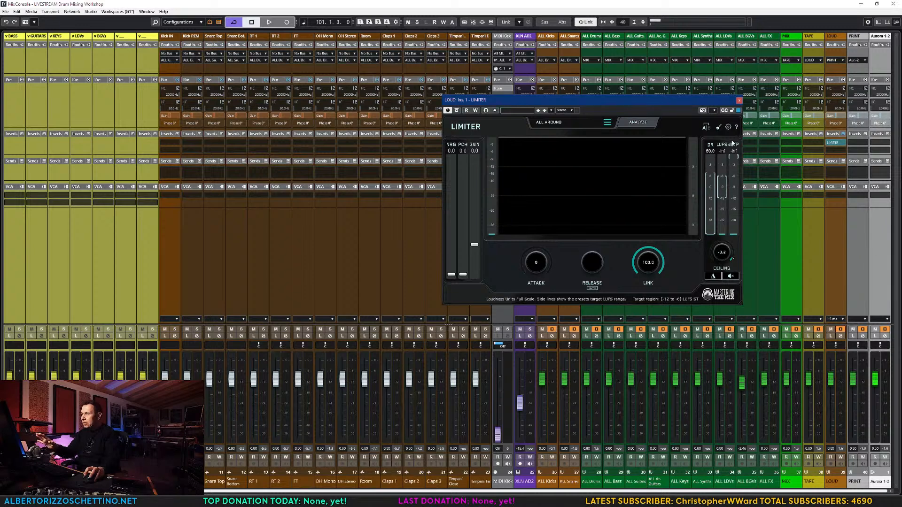
left_click(739, 101)
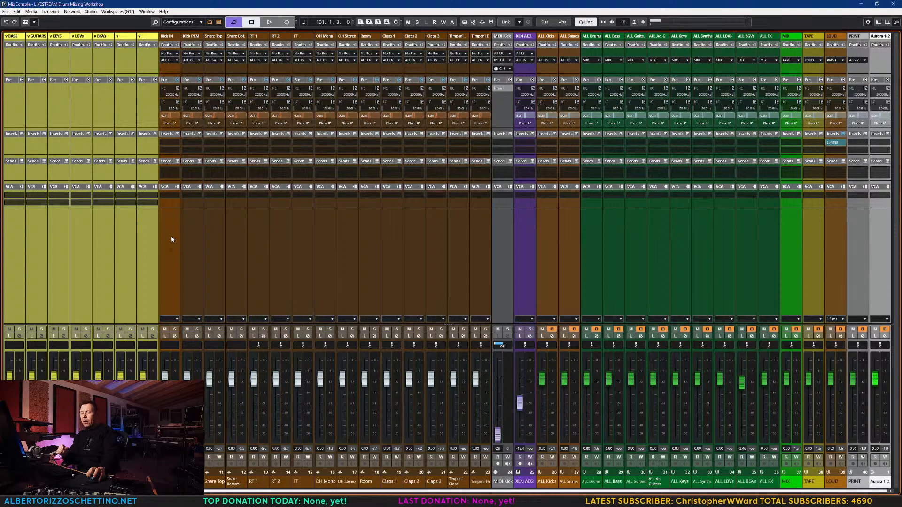
- Move the playback position to bar 20 in the project window and return to the full mixer
key("F3")
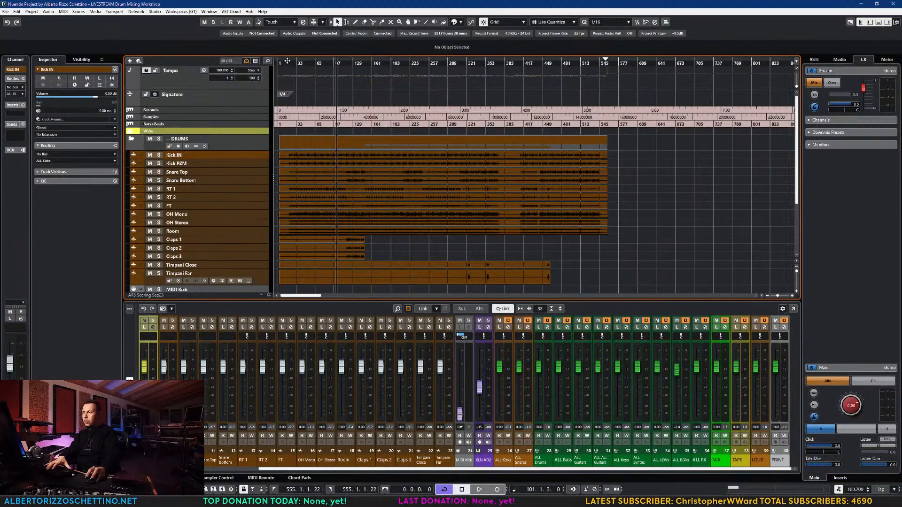
key("F3")
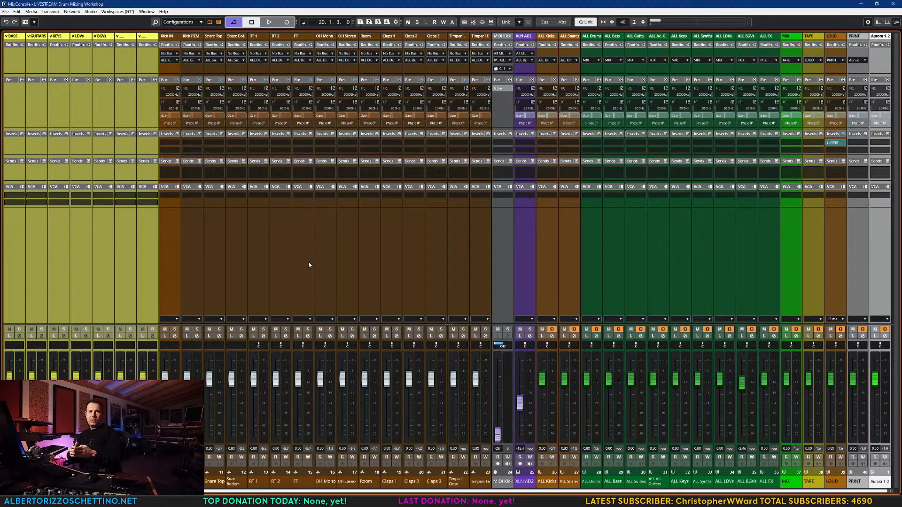
key("F3")
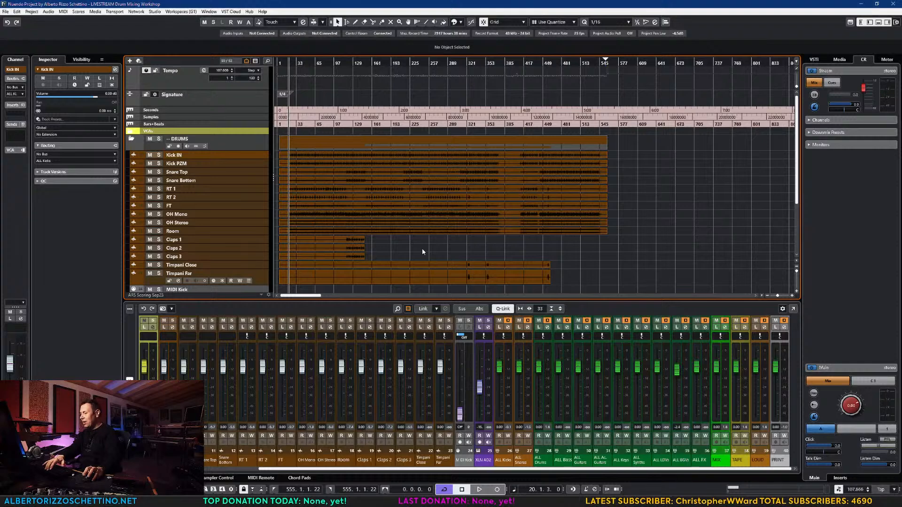
key("F3")
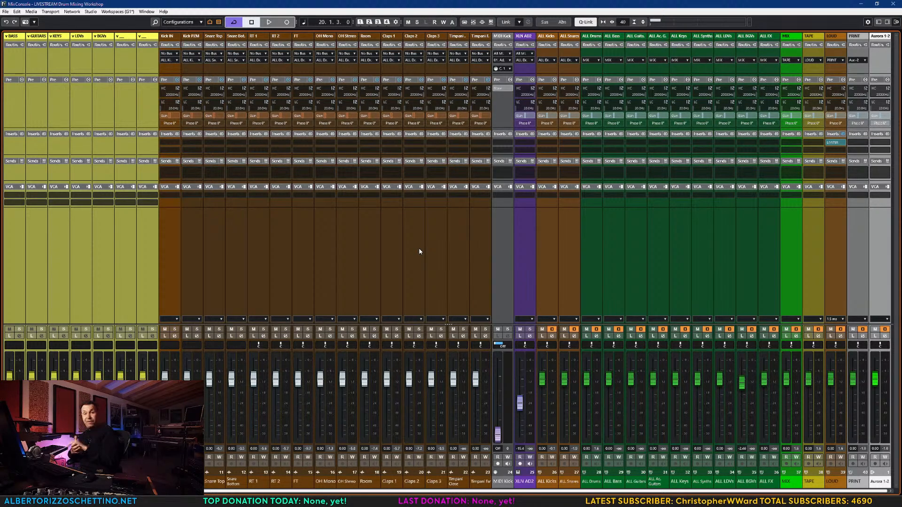
key("F3")
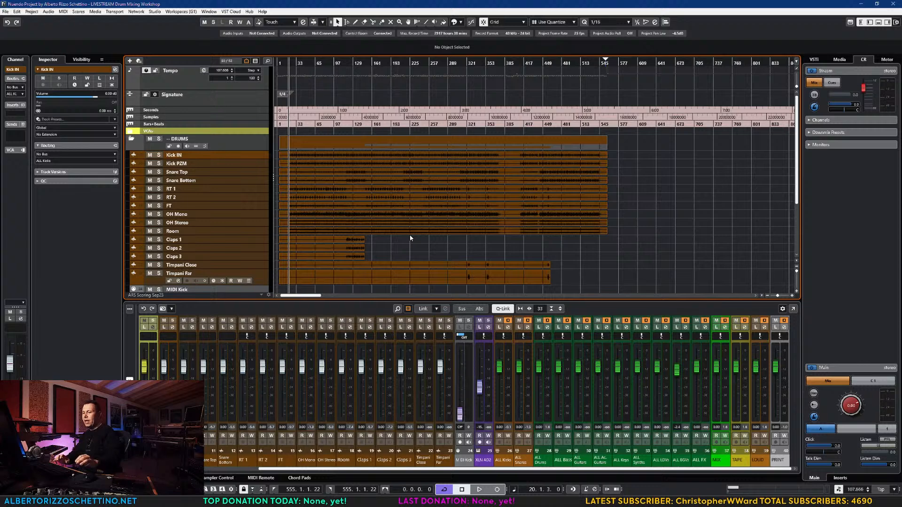
key("F3")
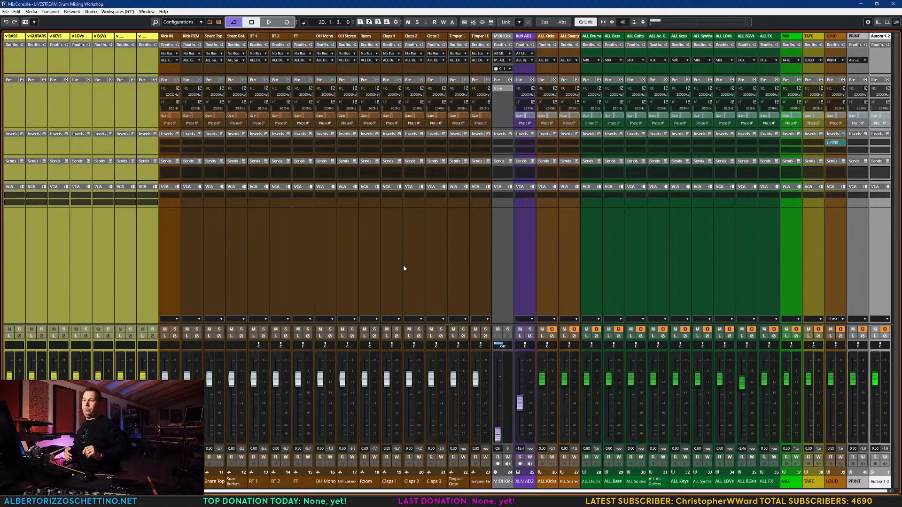
- Solo Kick IN and Kick PZM, and flip the Kick PZM phase repeatedly, ending at 0°
left_click(176, 330)
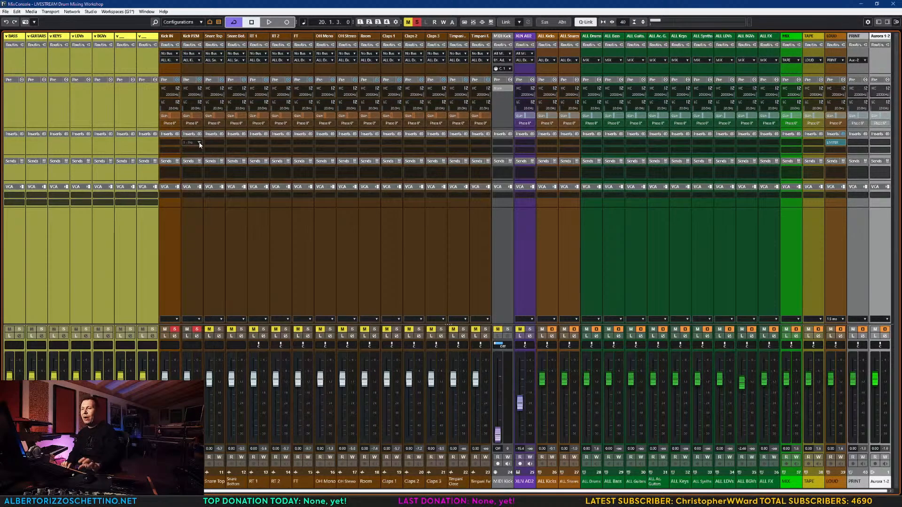
left_click(192, 124)
left_click(193, 125)
left_click(192, 125)
left_click(192, 125)
left_click(191, 124)
left_click(191, 124)
left_click(191, 125)
left_click(192, 125)
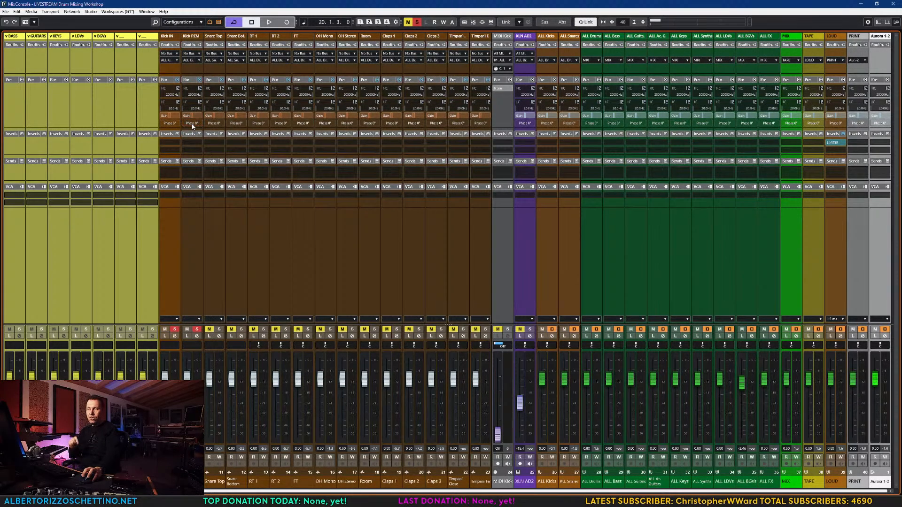
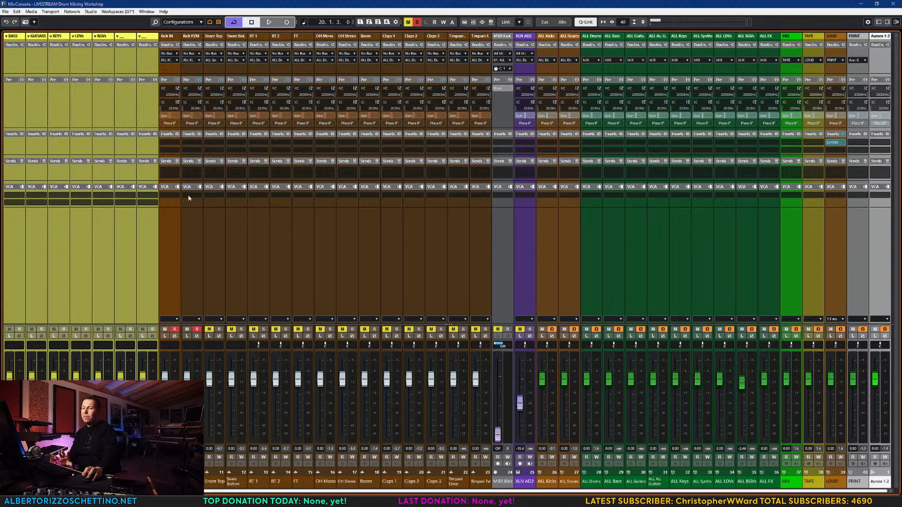
- Select Kick PZM and play the soloed kicks from bar 20 while switching its phase between 0° and 180°, then stop playback
left_click(196, 222)
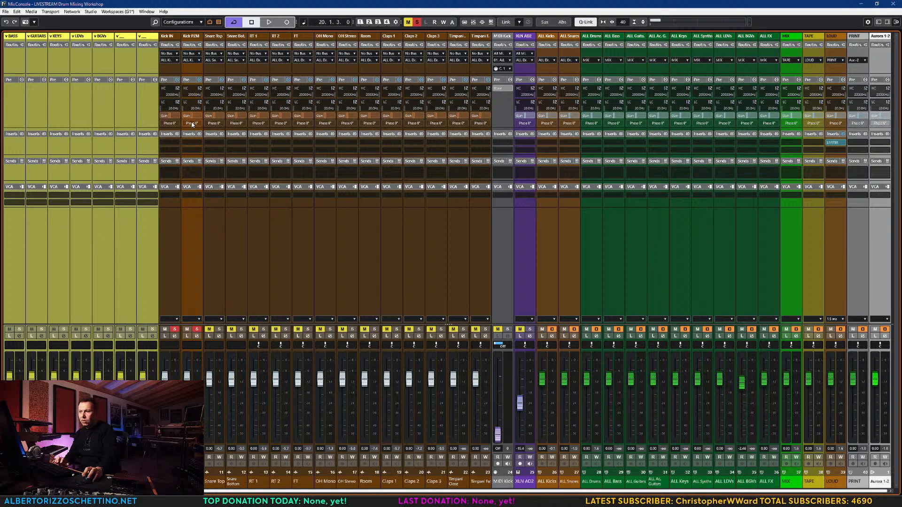
key("space")
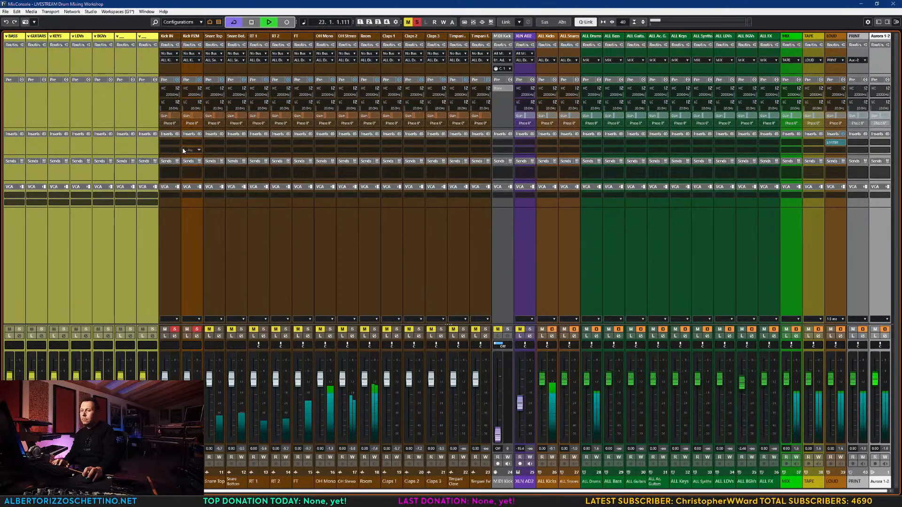
left_click(192, 123)
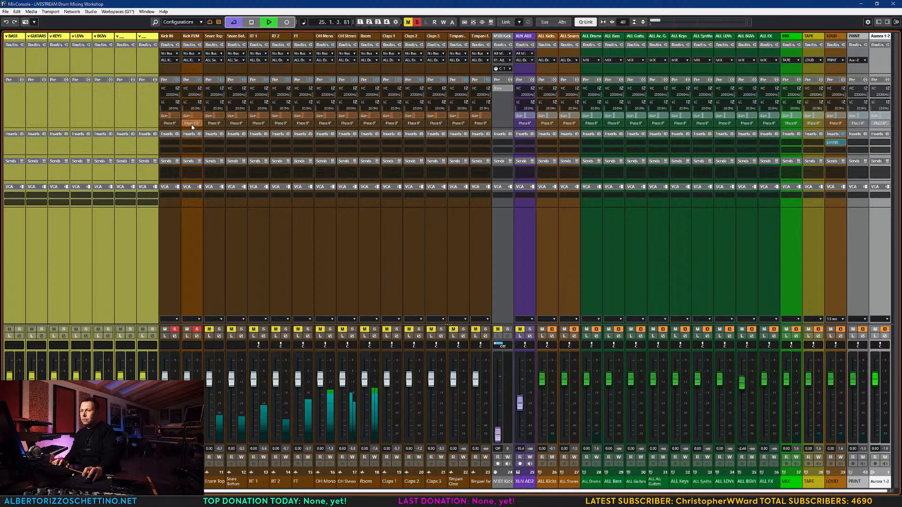
left_click(192, 123)
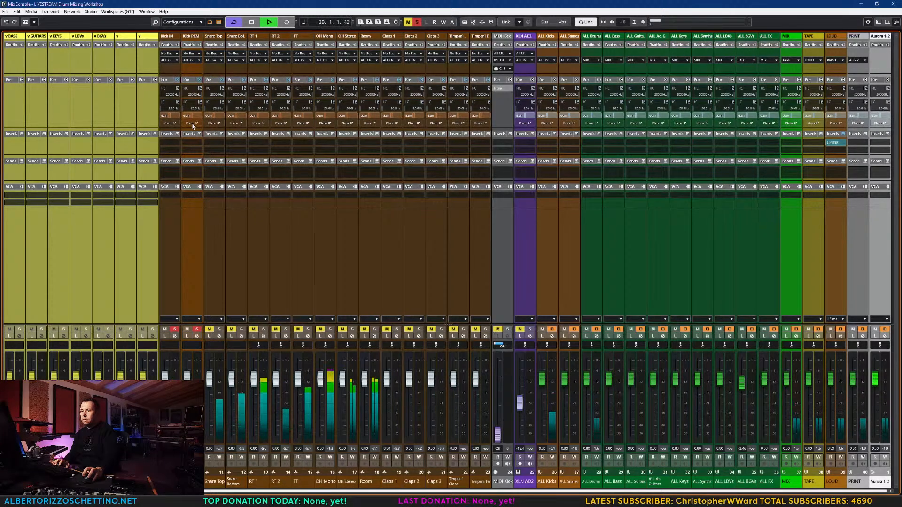
left_click(191, 123)
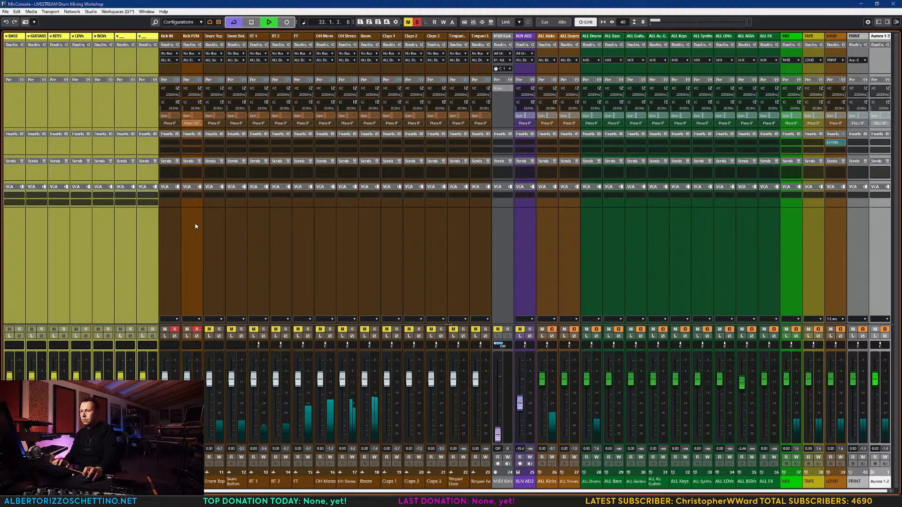
key("space")
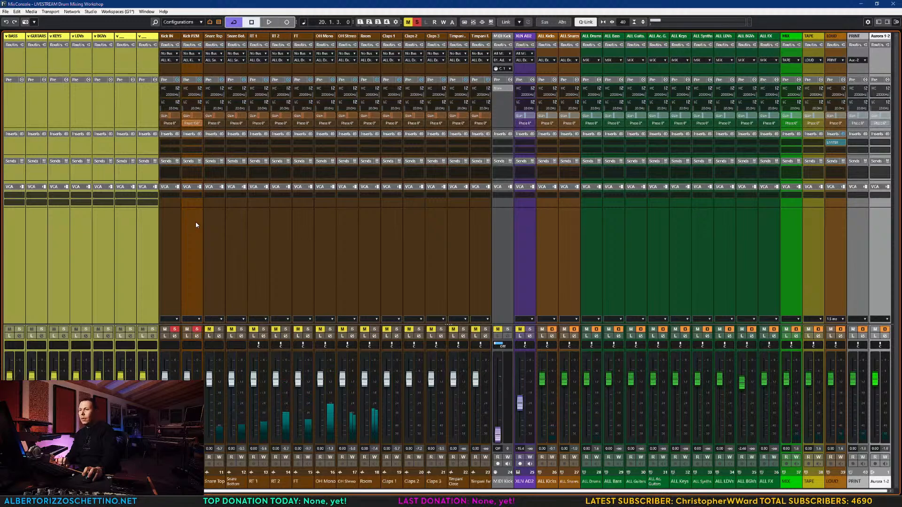
- Reset Kick PZM to 0° phase, replay the soloed kicks with its phase flipped to 180° and back to 0°, then stop
left_click(191, 124)
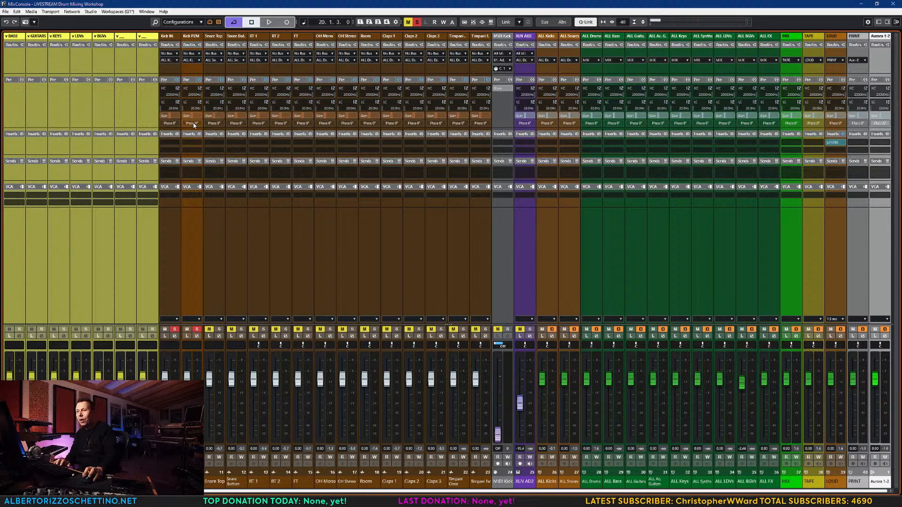
key("space")
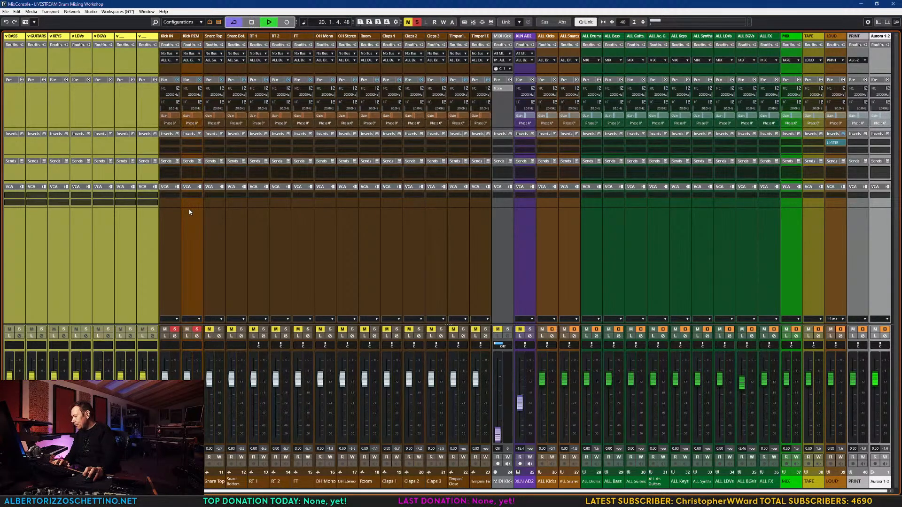
left_click(192, 123)
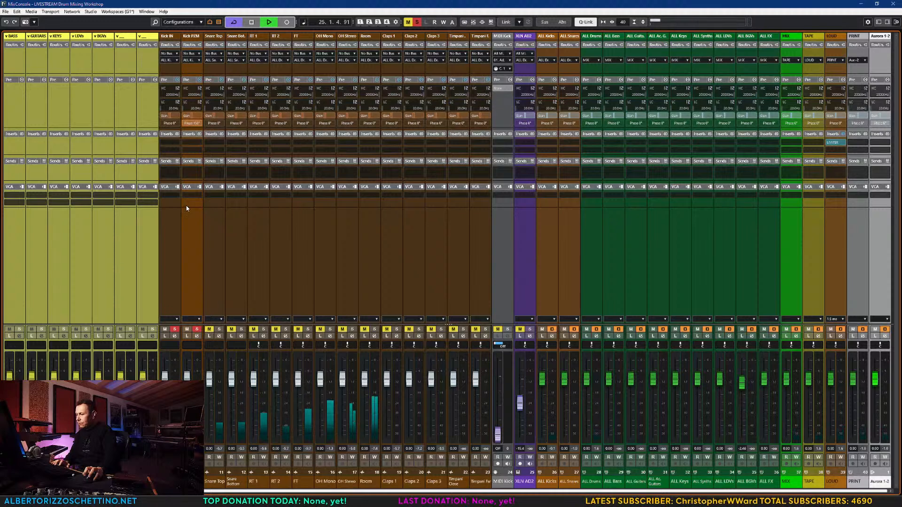
left_click(191, 123)
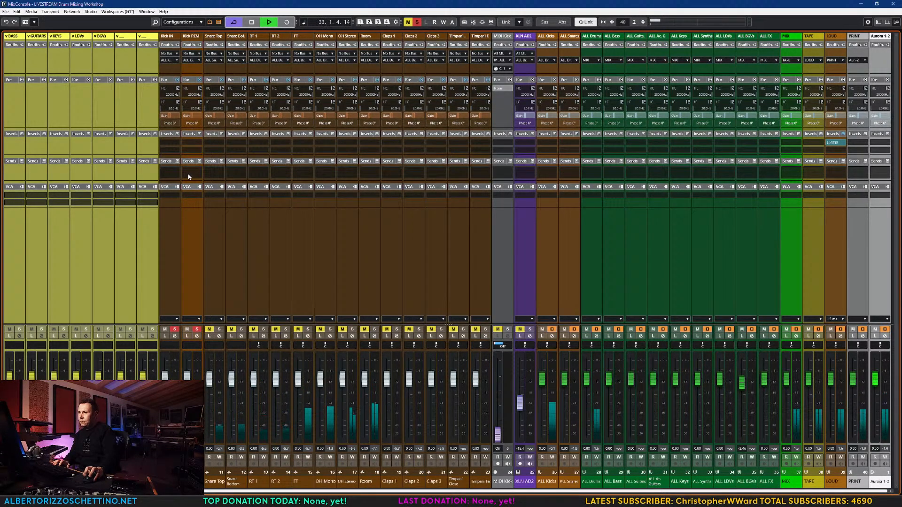
key("space")
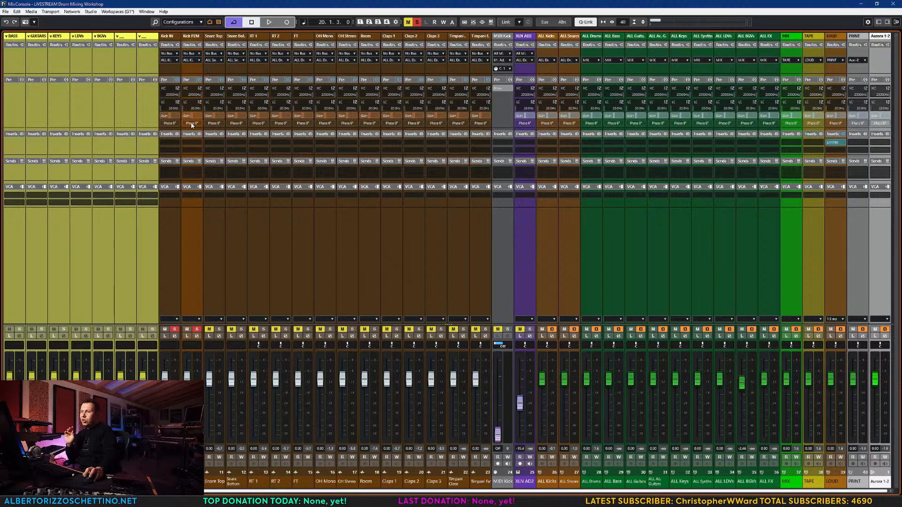
- Clear the solos on Kick PZM and Kick IN, leaving Snare Top unsoloed as well
left_click(219, 330)
left_click(197, 330)
left_click(219, 330)
left_click(174, 329)
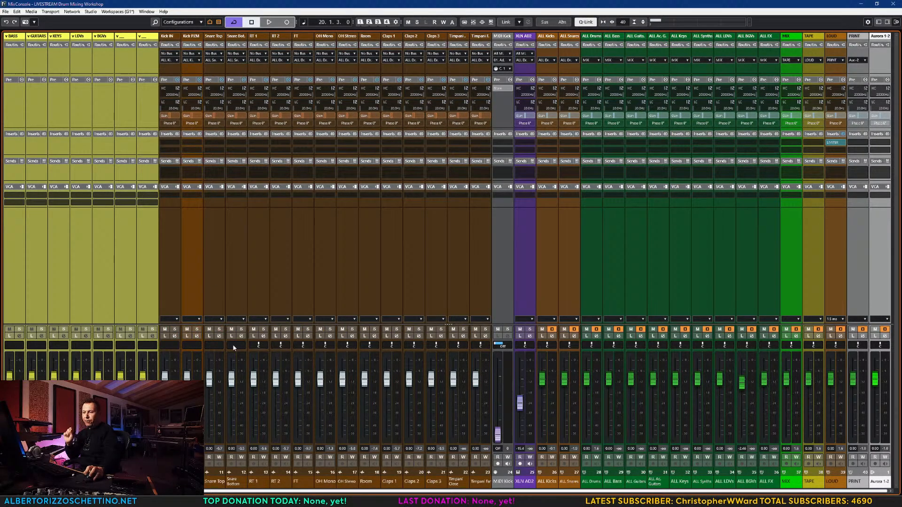
- Pull the faders from Snare Top to Timpani Far fully down, leaving OH Mono and Room partly up
left_click_drag(210, 381, 208, 439)
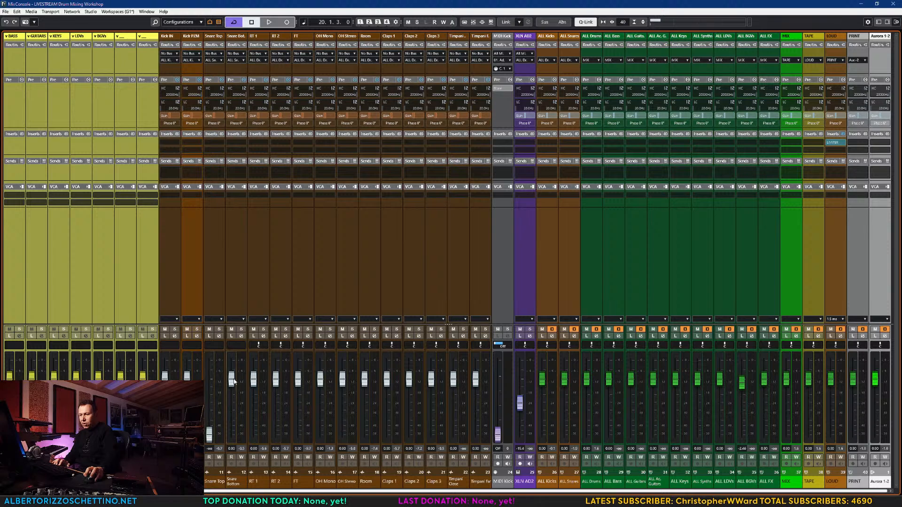
left_click_drag(231, 379, 253, 437)
left_click_drag(278, 384, 298, 436)
left_click_drag(342, 381, 386, 435)
left_click_drag(409, 380, 431, 435)
left_click_drag(453, 378, 475, 435)
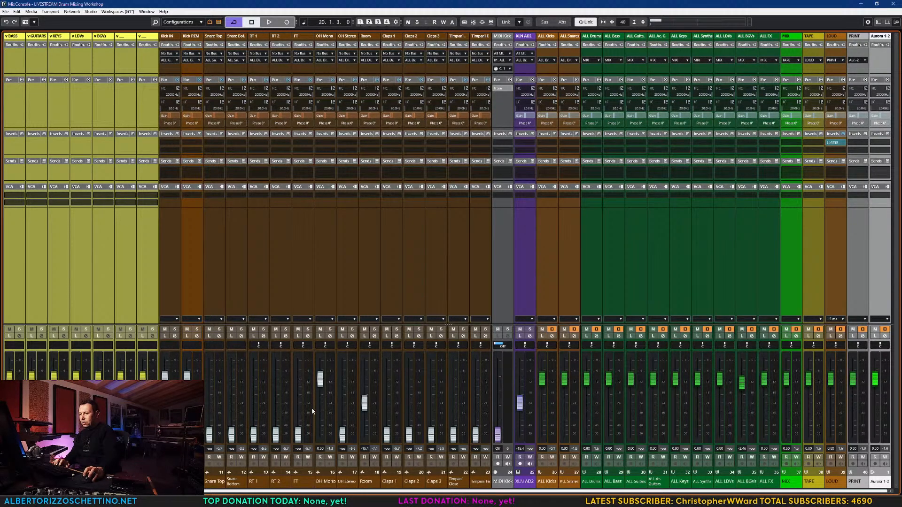
left_click_drag(320, 380, 320, 393)
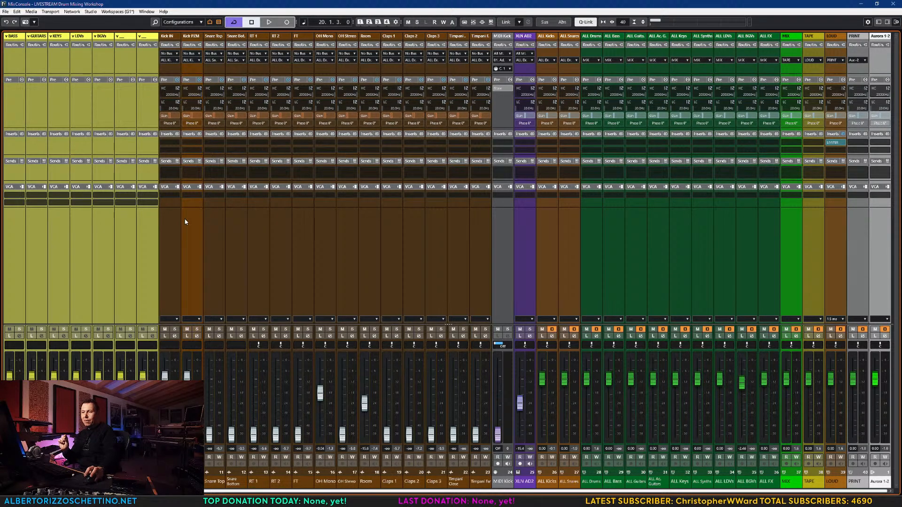
- Play the kicks with OH Mono and Room from bar 20, flip Kick PZM phase to 180° and back to 0°, and stop
key("space")
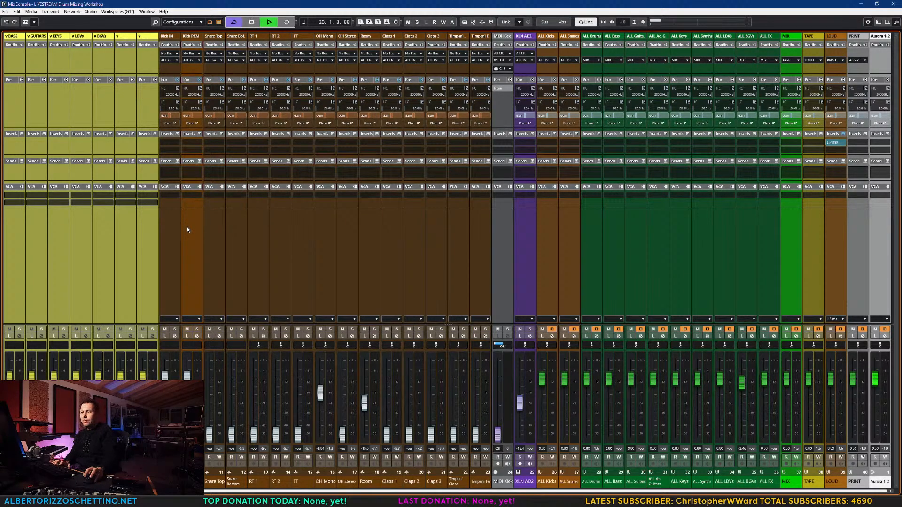
left_click(192, 124)
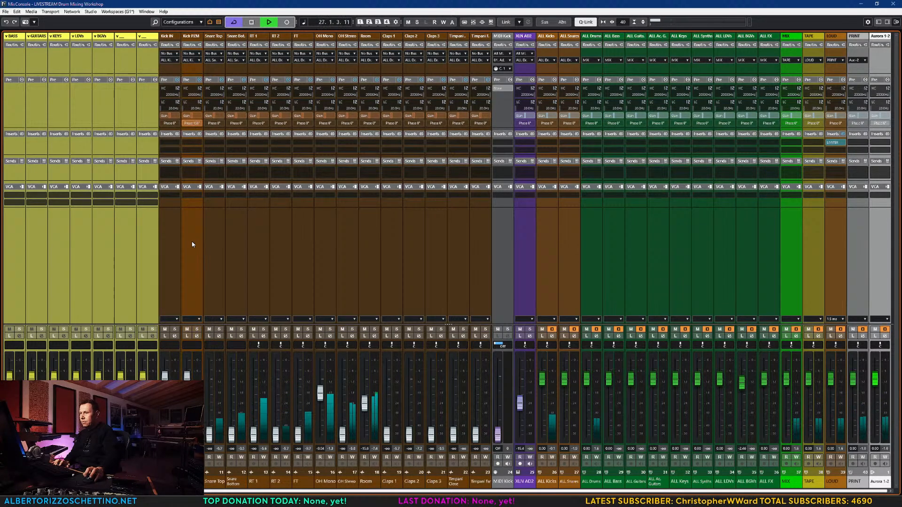
left_click(193, 123)
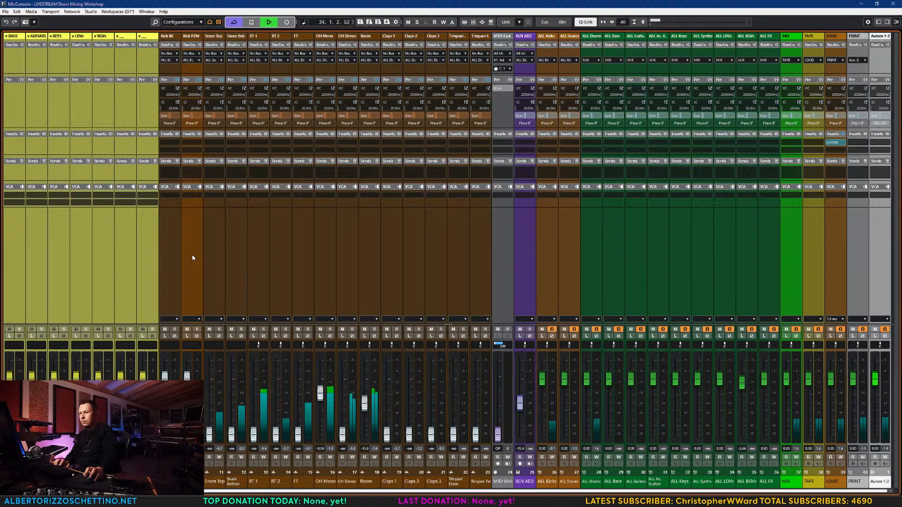
key("space")
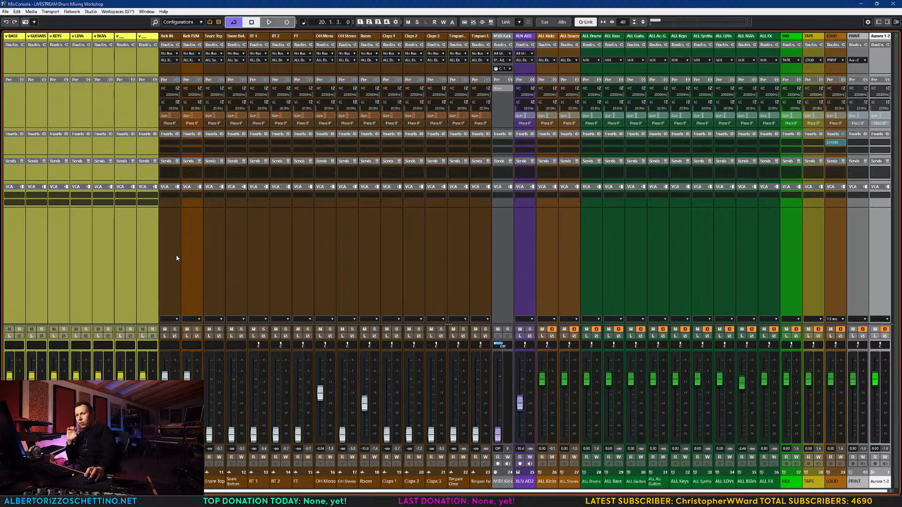
- Pull OH Mono and Room fully down, reset the Snare Top and Snare Bottom faders to 0 dB, and solo both snares
left_click_drag(320, 393, 319, 434)
left_click_drag(364, 406, 364, 435)
left_click(209, 435, "ctrl")
left_click(231, 435, "ctrl")
left_click(219, 329)
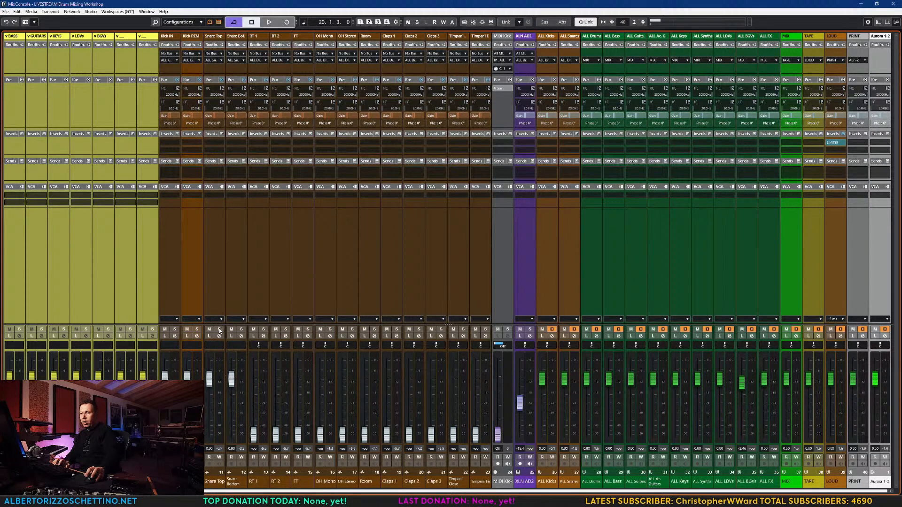
left_click(241, 329)
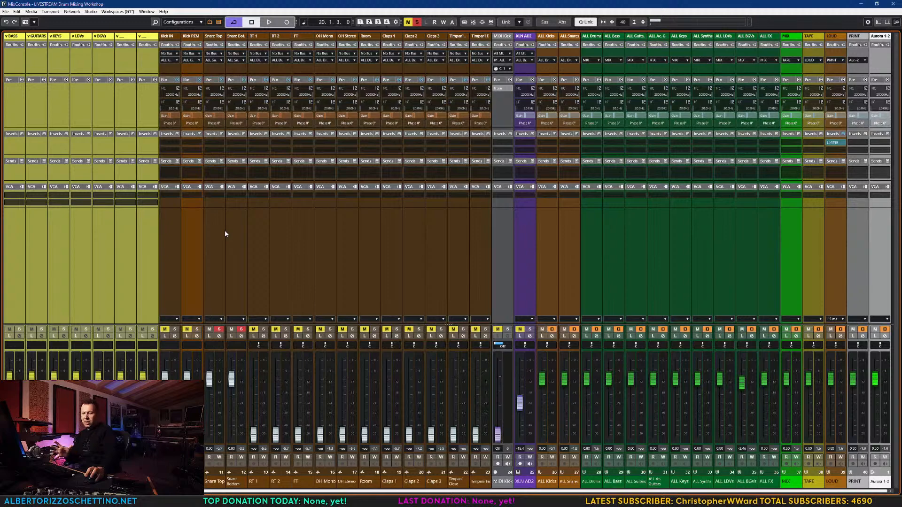
- Play the soloed snares from bar 120, flip the Snare Bottom phase to 180° and back to 0°, and stop playback
key("F3")
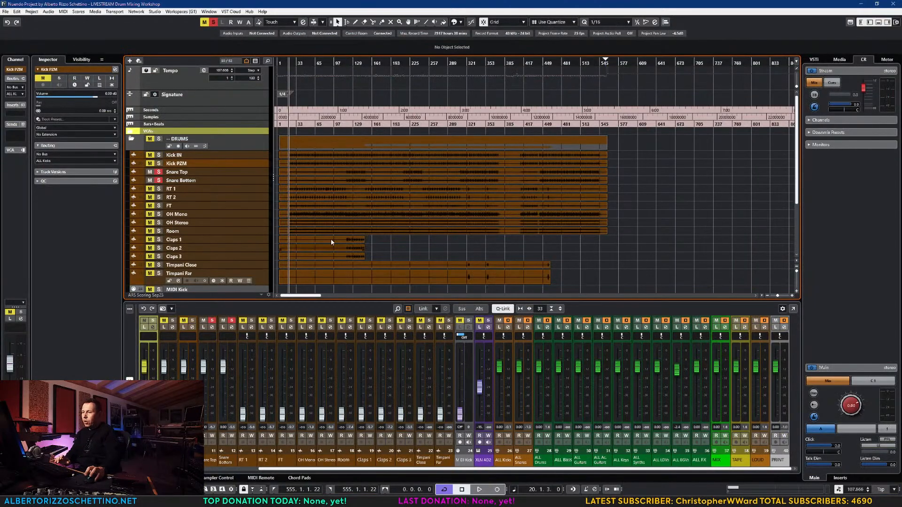
left_click(349, 63)
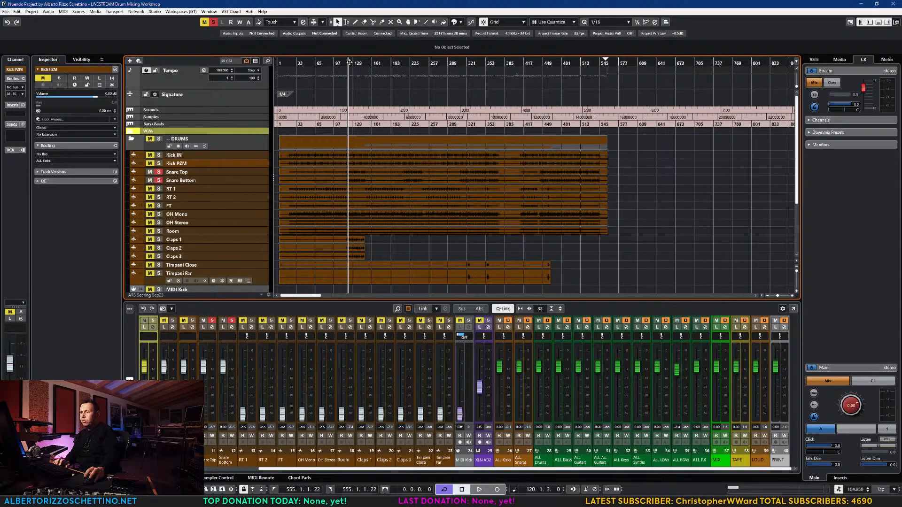
key("F3")
key("space")
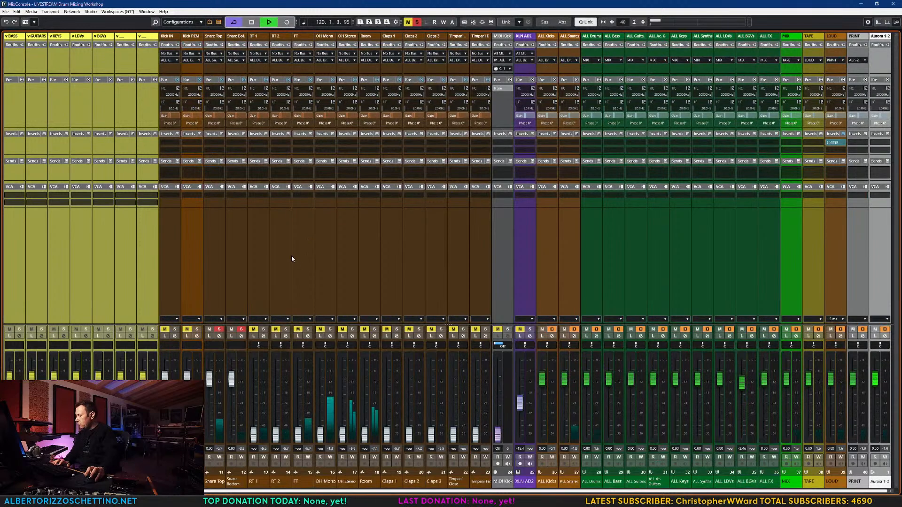
left_click(236, 123)
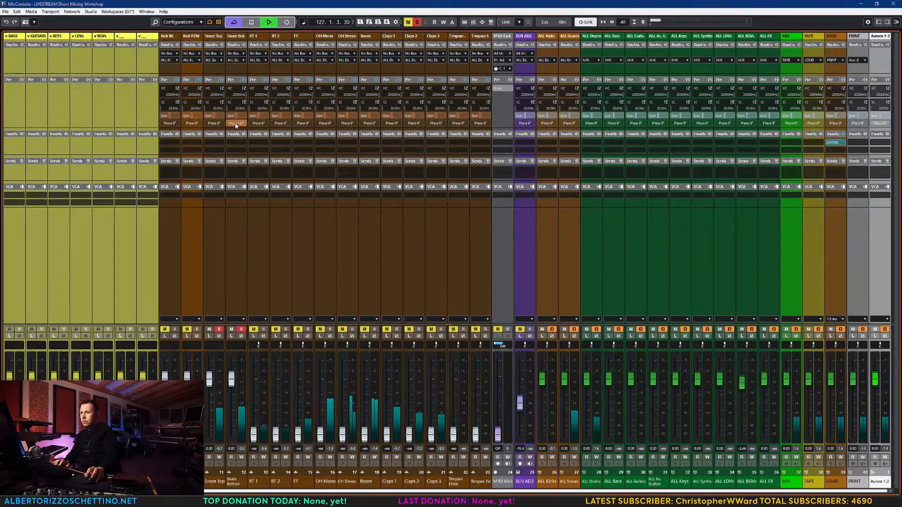
left_click(235, 124)
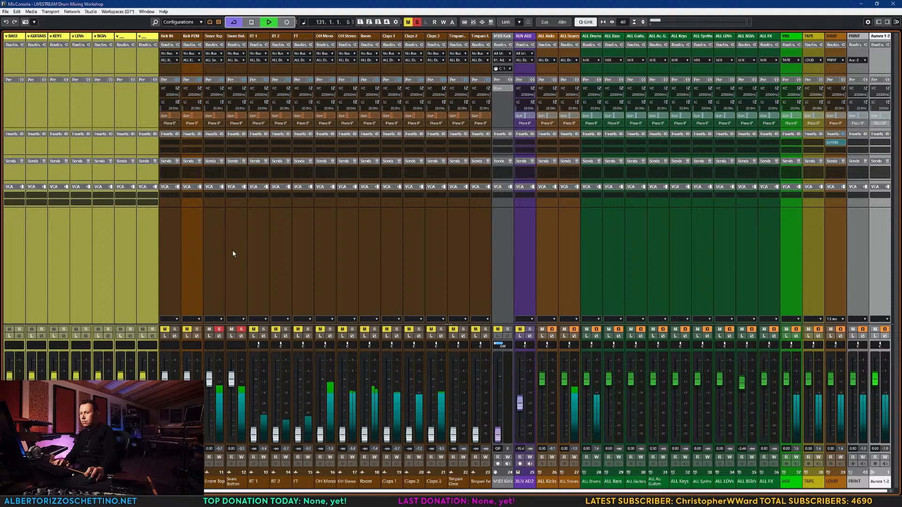
key("space")
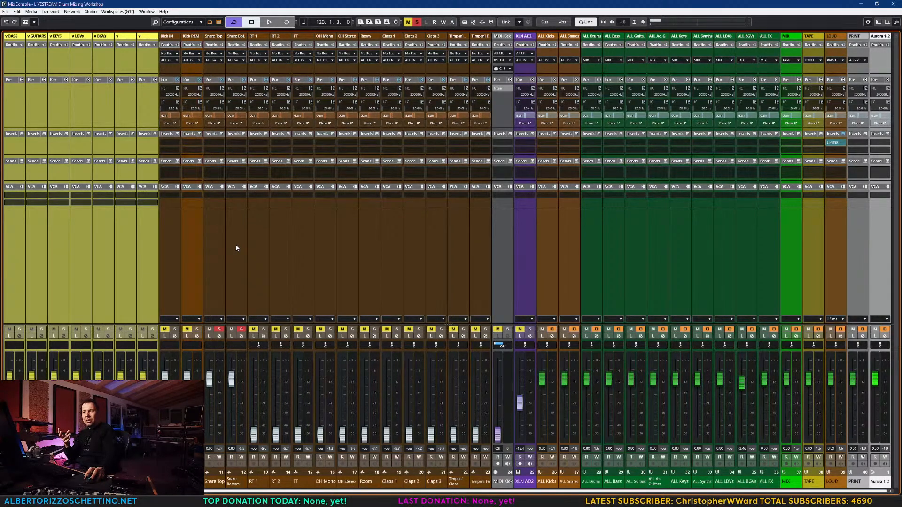
- Clear the solos on Snare Top and Snare Bottom, reset the OH Mono fader to 0 dB, and mute ALL Snares
left_click(241, 330)
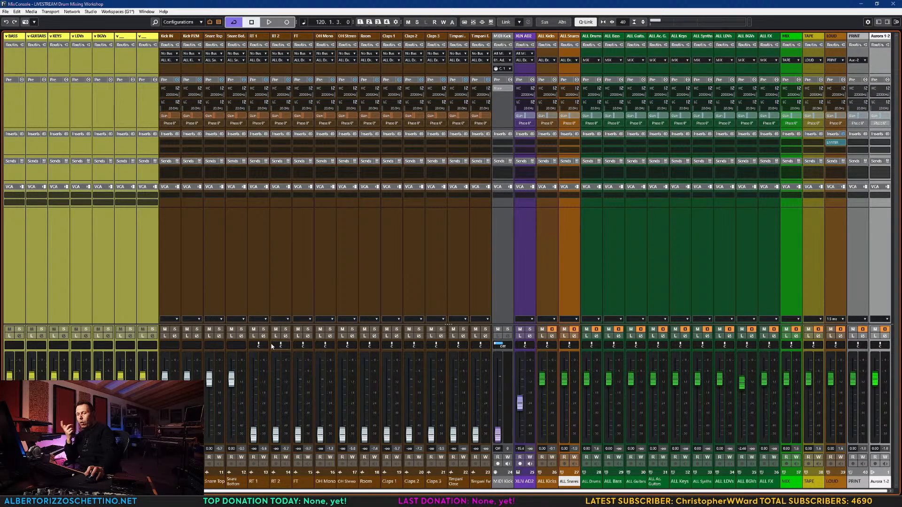
left_click(321, 435, "ctrl")
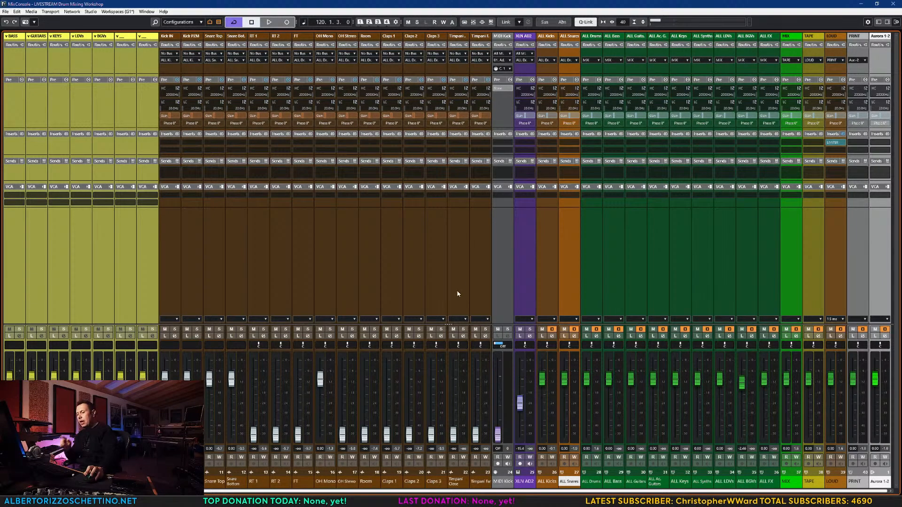
left_click(564, 329)
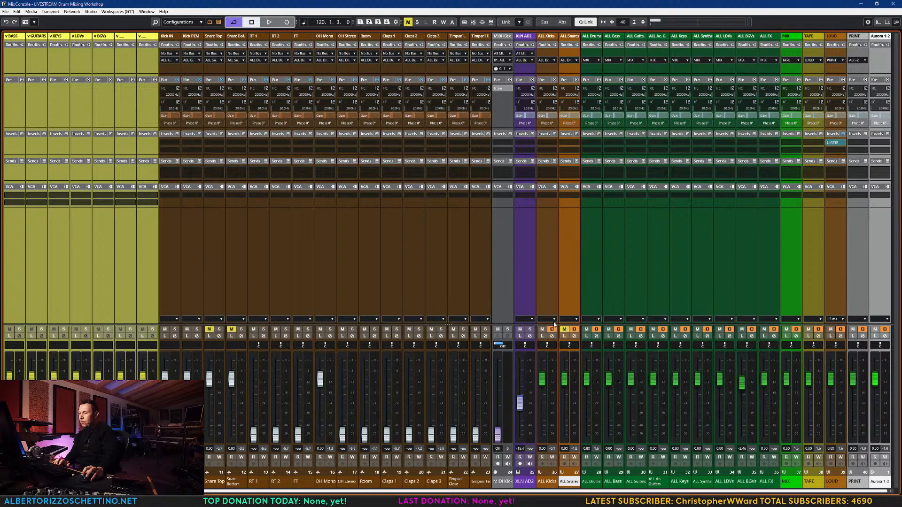
- Play the kicks against OH Mono while switching the ALL Kicks phase, leave it at 180°, and stop playback
key("space")
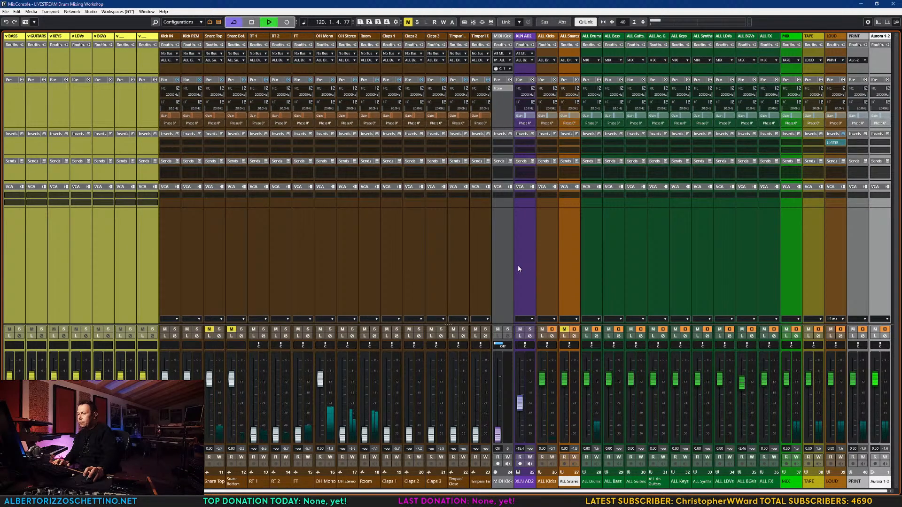
left_click(546, 123)
left_click(546, 123)
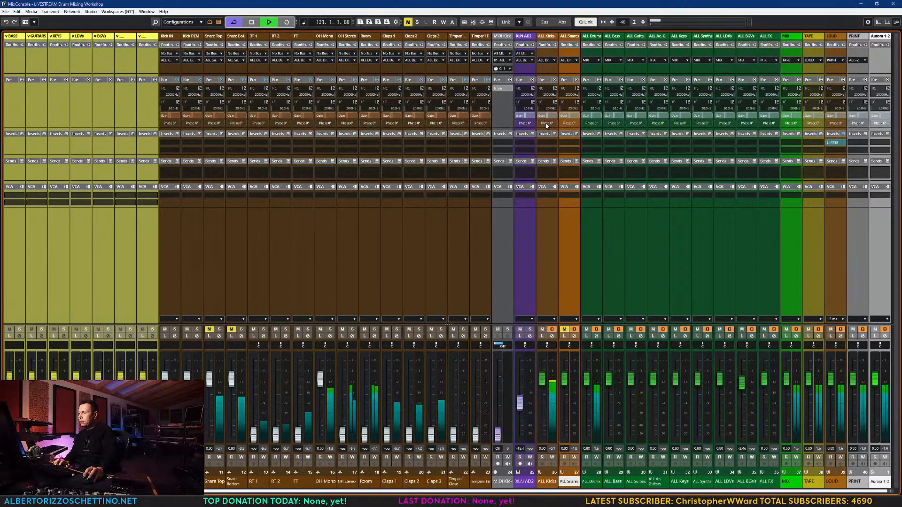
left_click(546, 124)
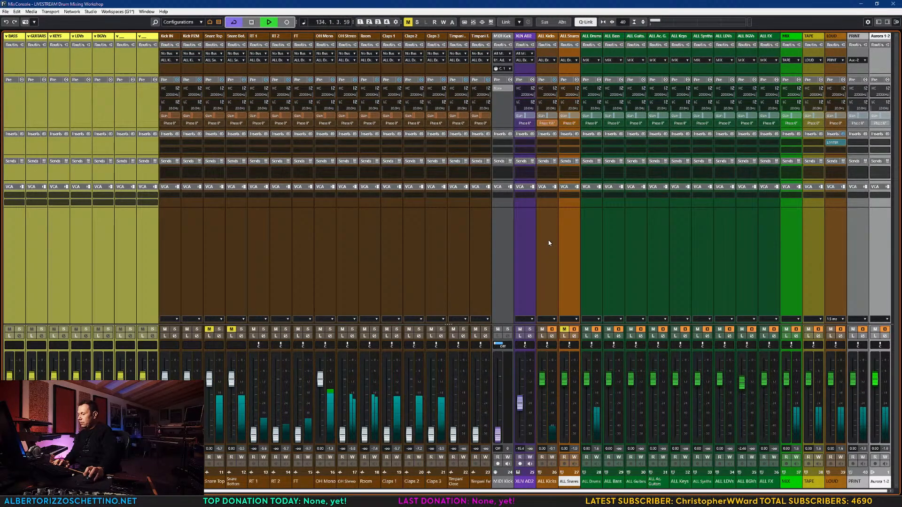
key("space")
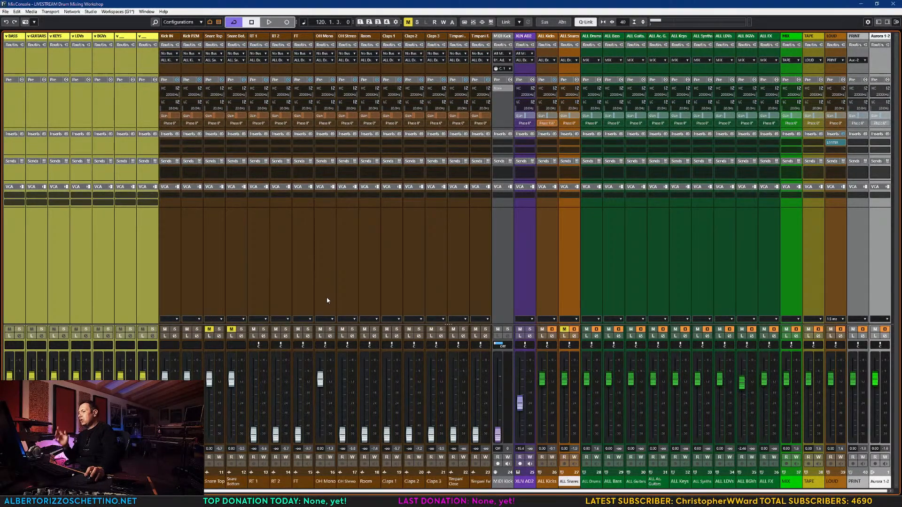
- Unmute ALL Snares, mute ALL Kicks, and play from bar 120 while flipping the ALL Snares phase to 180° and back to 0°
left_click(564, 330)
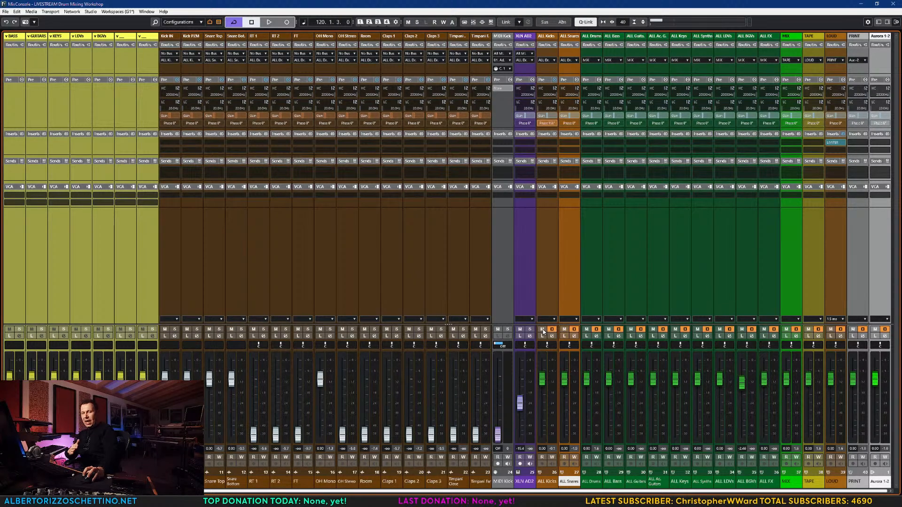
left_click(542, 330)
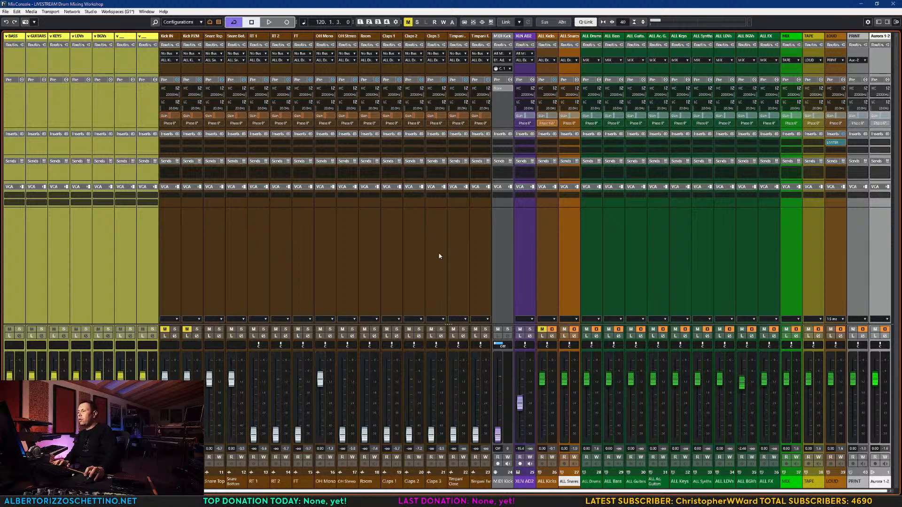
key("space")
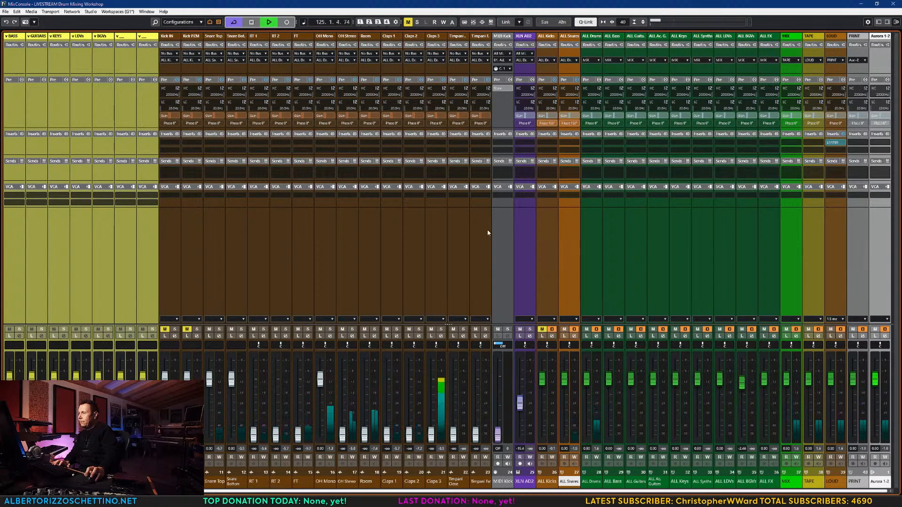
left_click(568, 123)
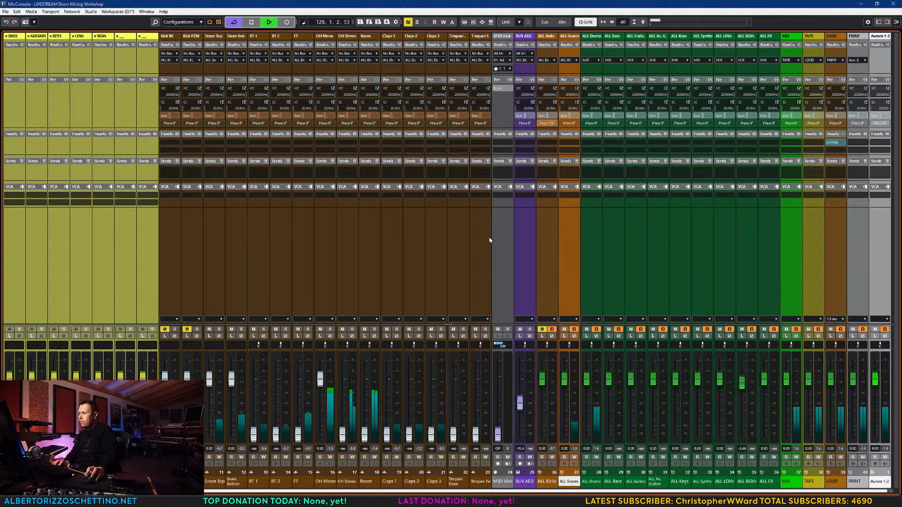
key("space")
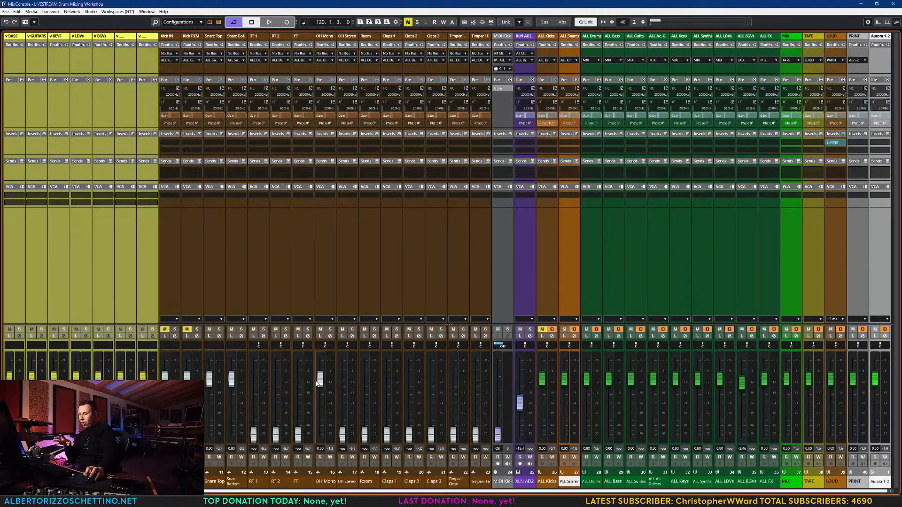
- Unmute Kick IN, Kick PZM and ALL Kicks, and play the kicks, snares and OH Mono together from bar 120
left_click(187, 330)
left_click(164, 329)
left_click(542, 330)
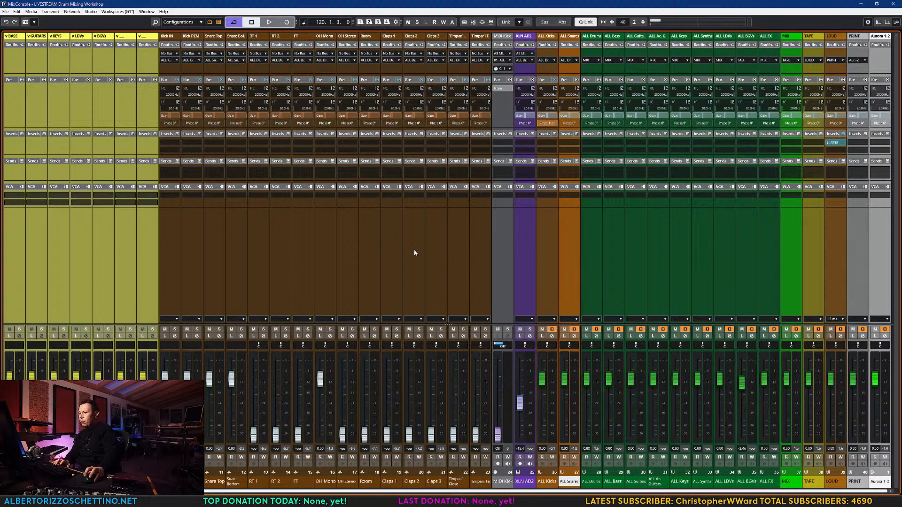
key("space")
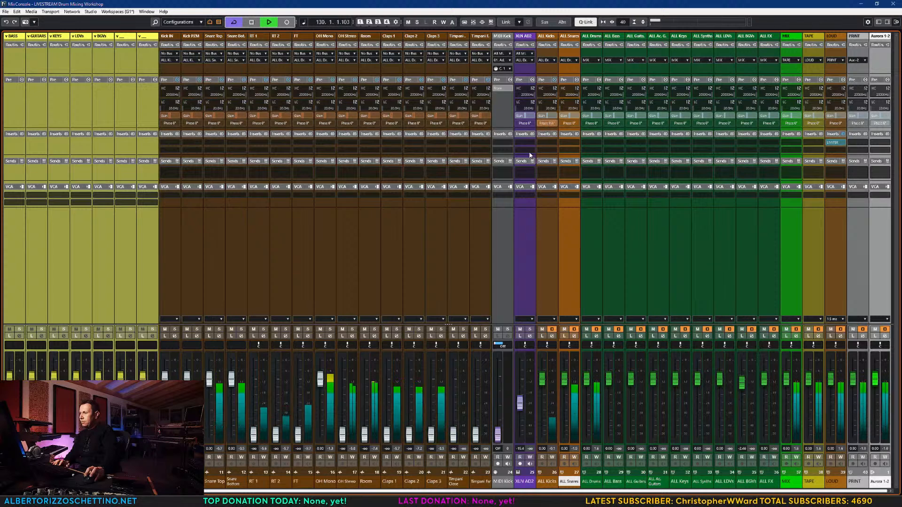
key("space")
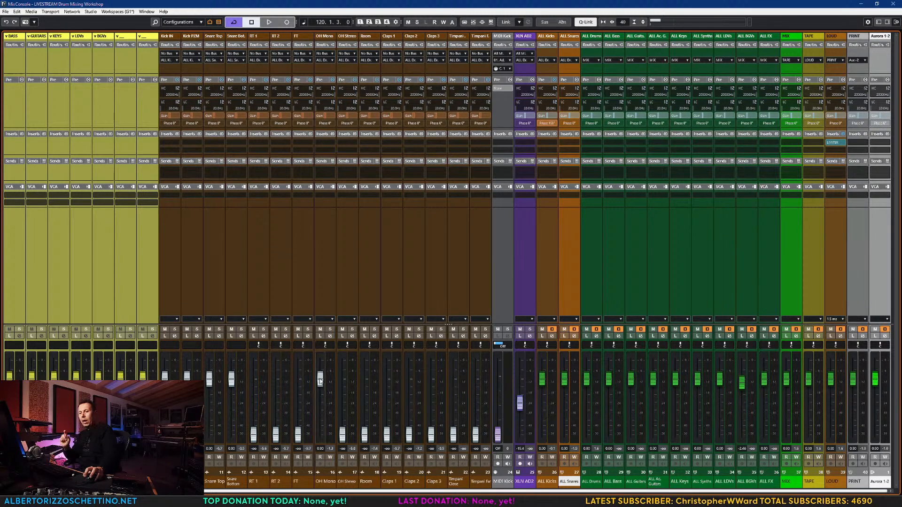
- Pull OH Mono fully down, raise Room to about -9 dB, and mute ALL Snares with ALL Kicks unmuted
left_click_drag(321, 382, 320, 401)
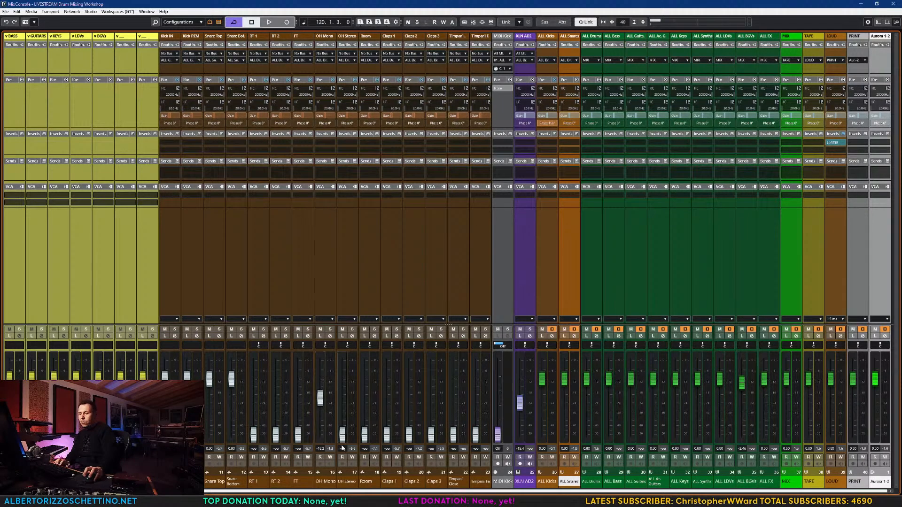
left_click_drag(321, 400, 368, 396)
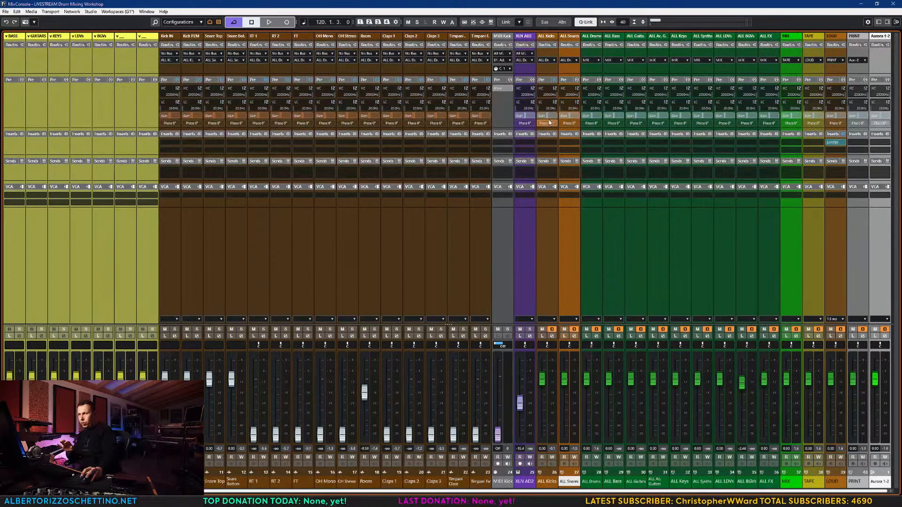
left_click(542, 330)
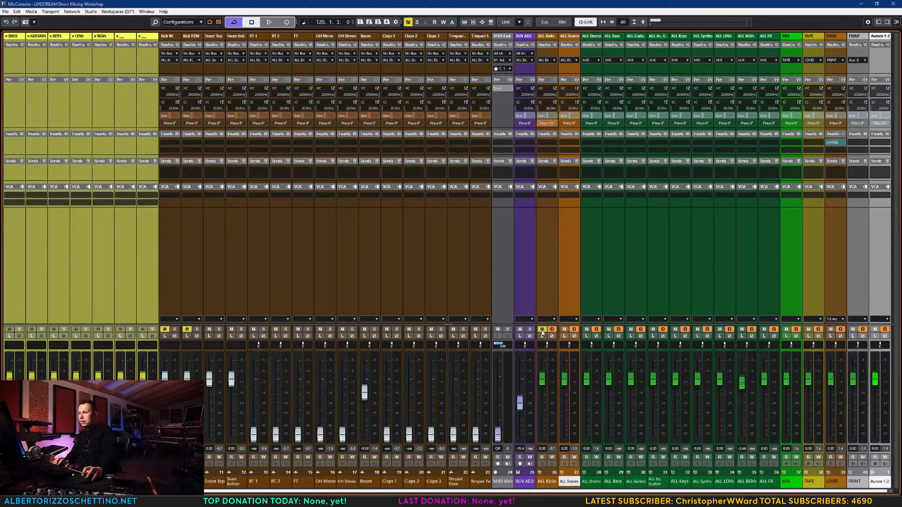
left_click(543, 330)
key("m")
- Play the kicks against Room from bar 120 while flipping the ALL Kicks phase to 0° and back to 180°, and stop playback
key("space")
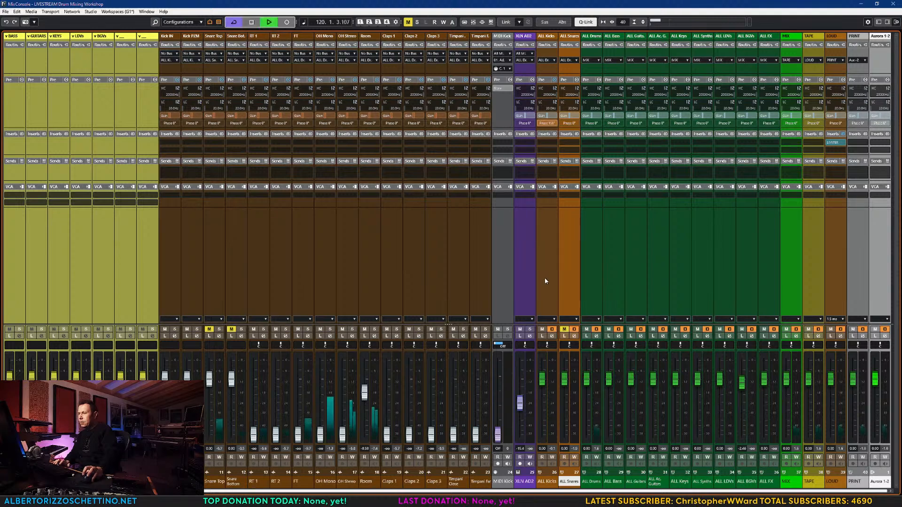
left_click(546, 123)
left_click(546, 124)
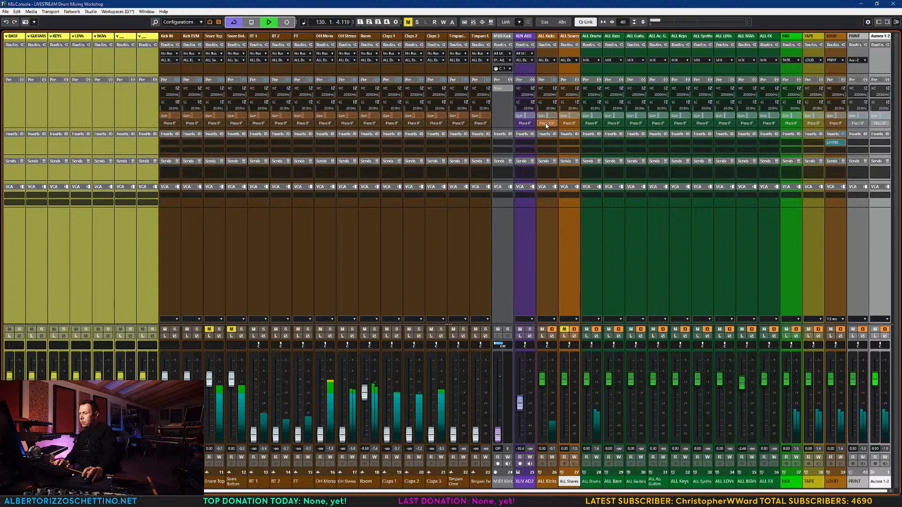
key("space")
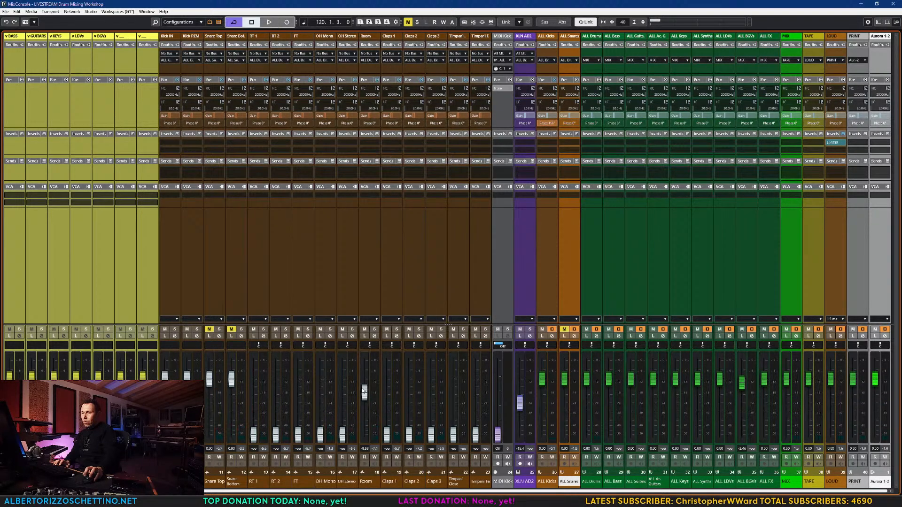
- Raise Room to about -6 dB, mute ALL Kicks, and unmute ALL Snares
left_click_drag(365, 393, 365, 389)
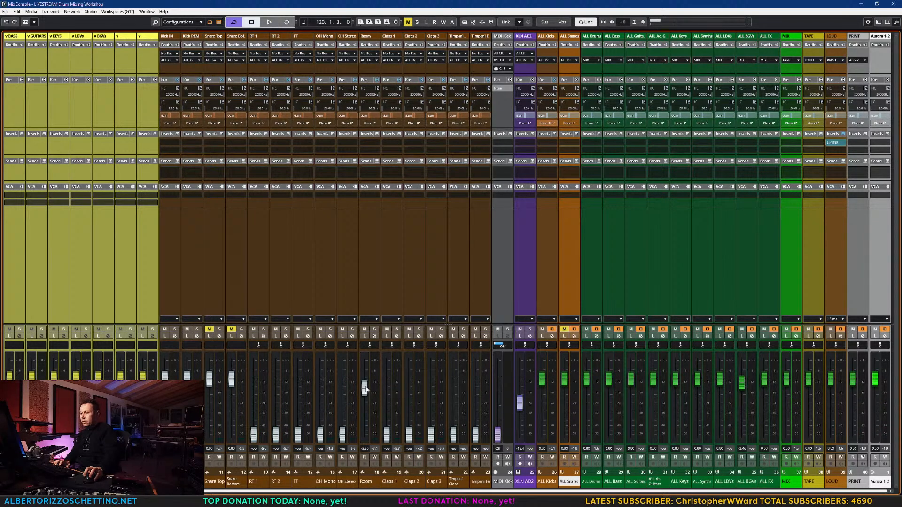
left_click(544, 330)
left_click(563, 330)
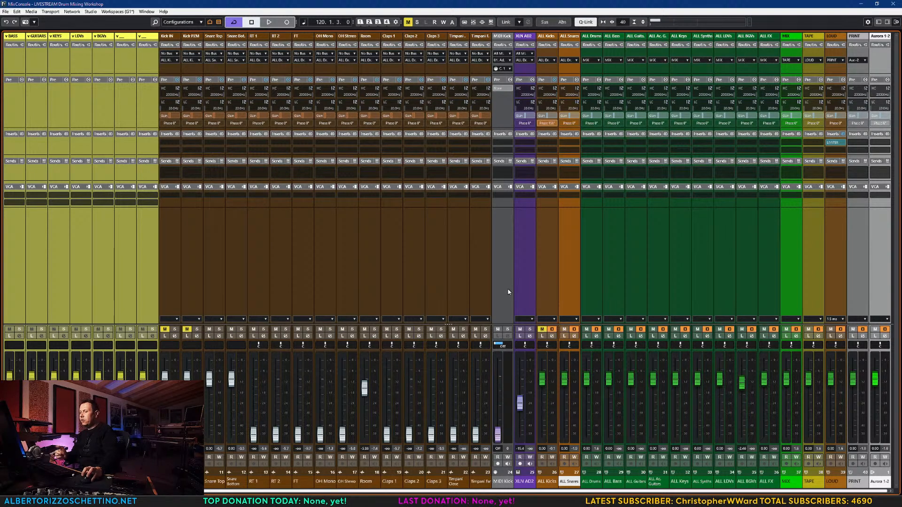
- Play the snares against Room while switching the ALL Snares phase, reset Room to 0 dB, and stop with the snares' phase at 0°
key("space")
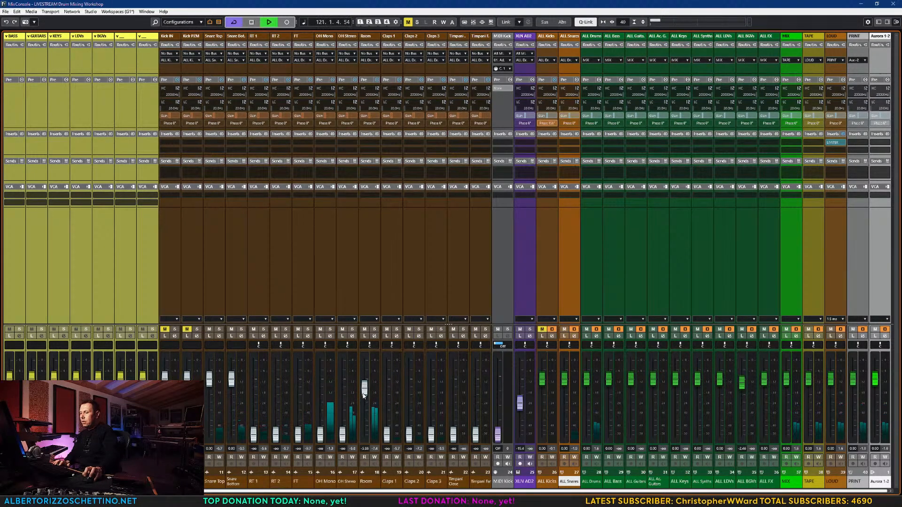
key("space")
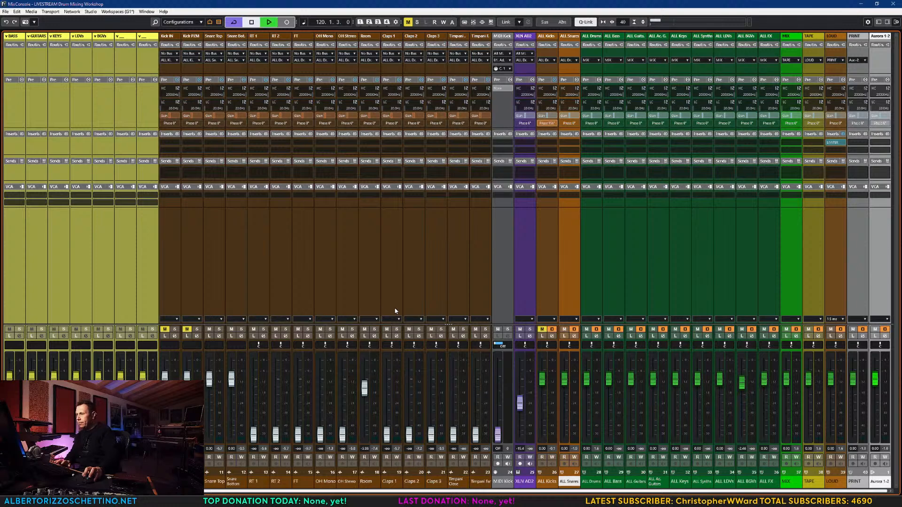
left_click(568, 123)
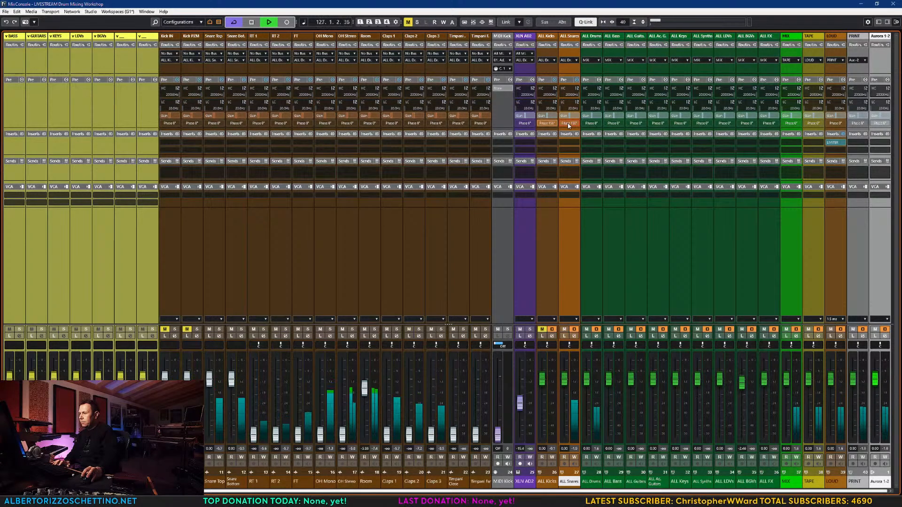
left_click(569, 123)
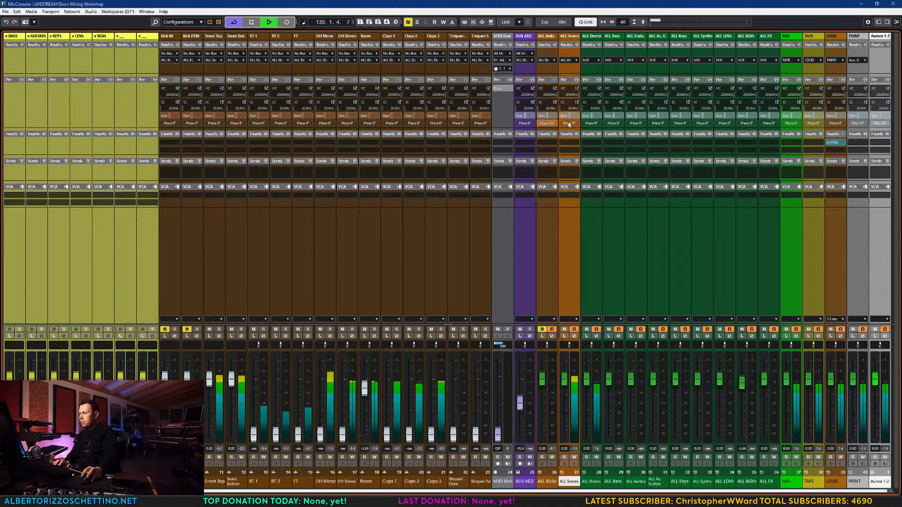
left_click(569, 123)
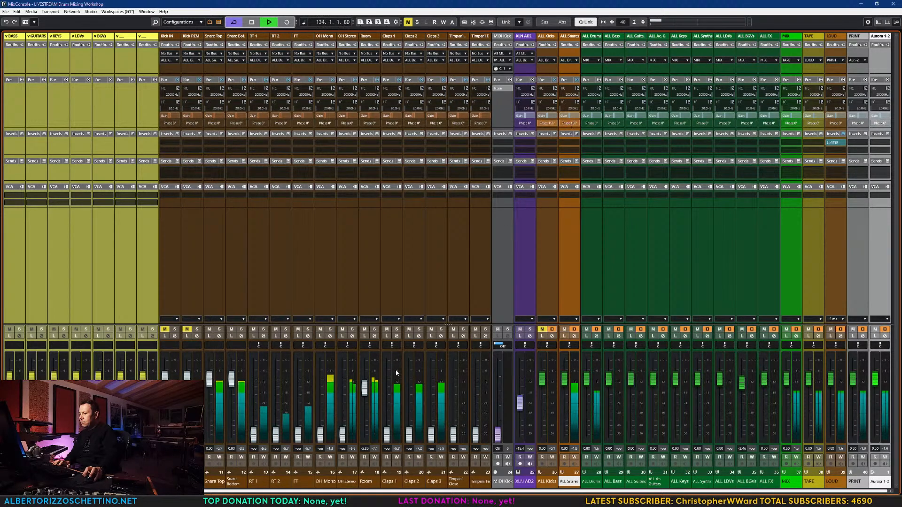
left_click(364, 390, "ctrl")
left_click(569, 123)
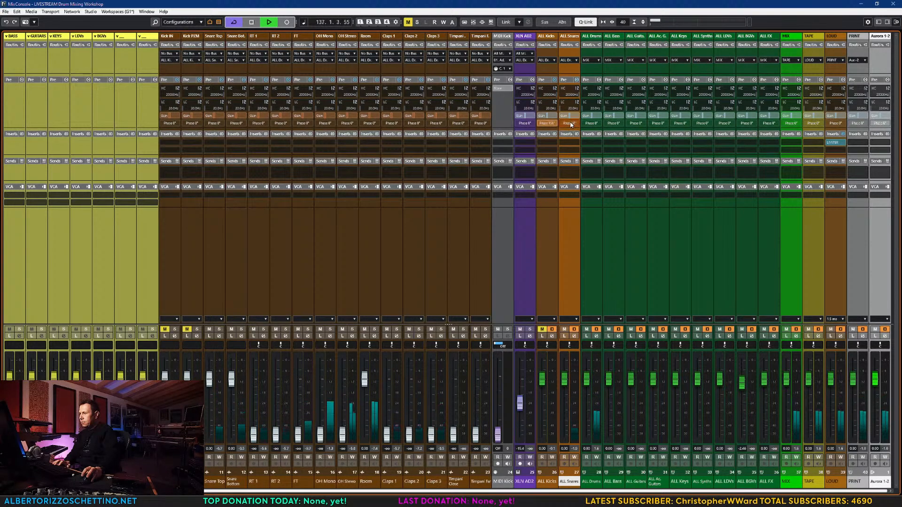
left_click(570, 123)
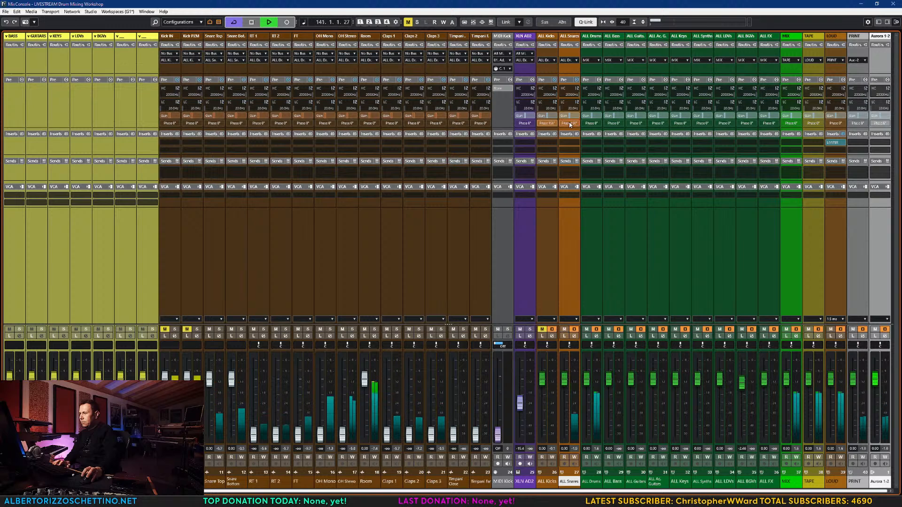
left_click(570, 124)
key("space")
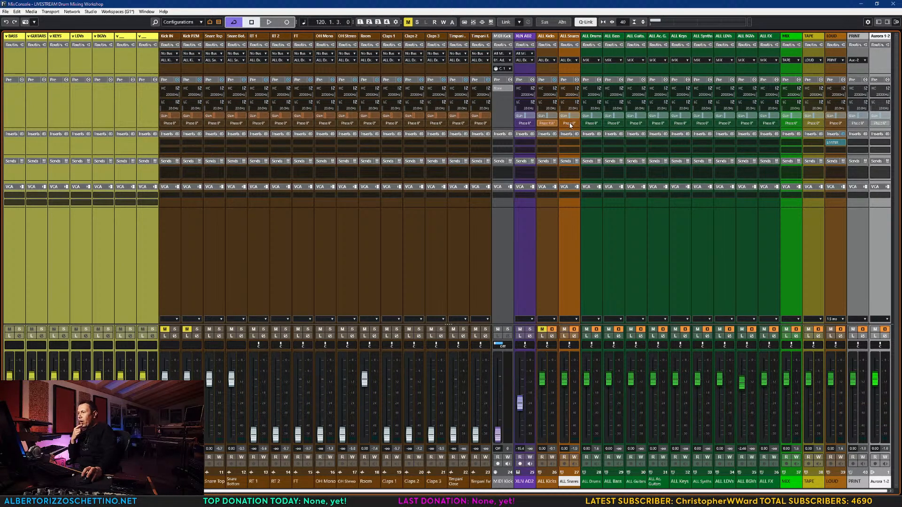
- Flip the Room phase to 180° and unmute Kick PZM and Kick IN
left_click(370, 286)
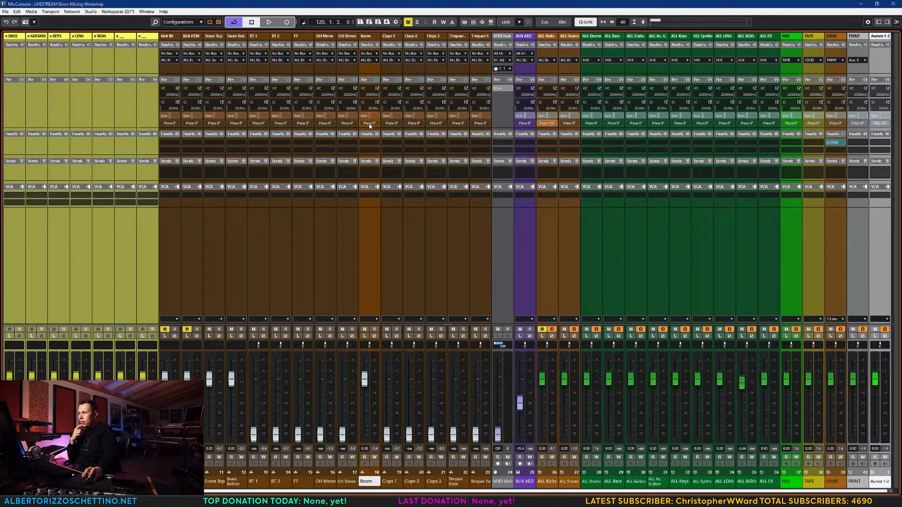
left_click(369, 124)
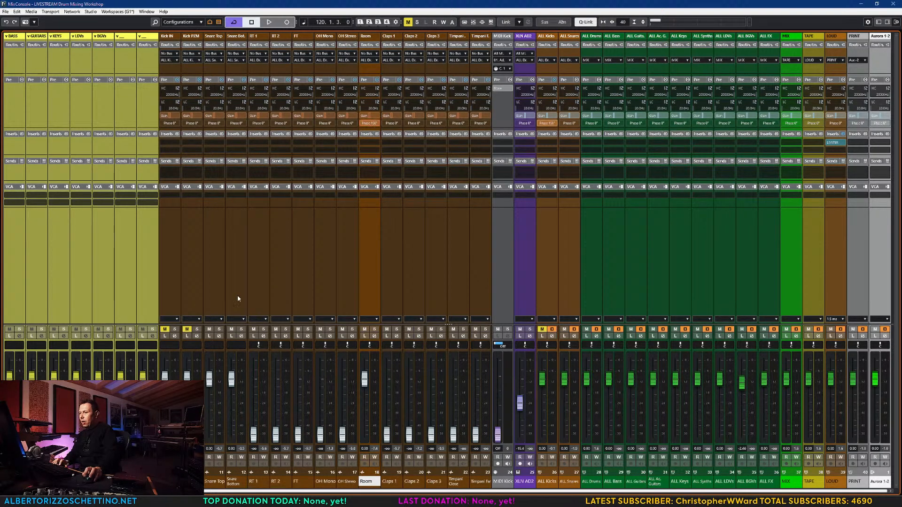
left_click(187, 329)
left_click(165, 329)
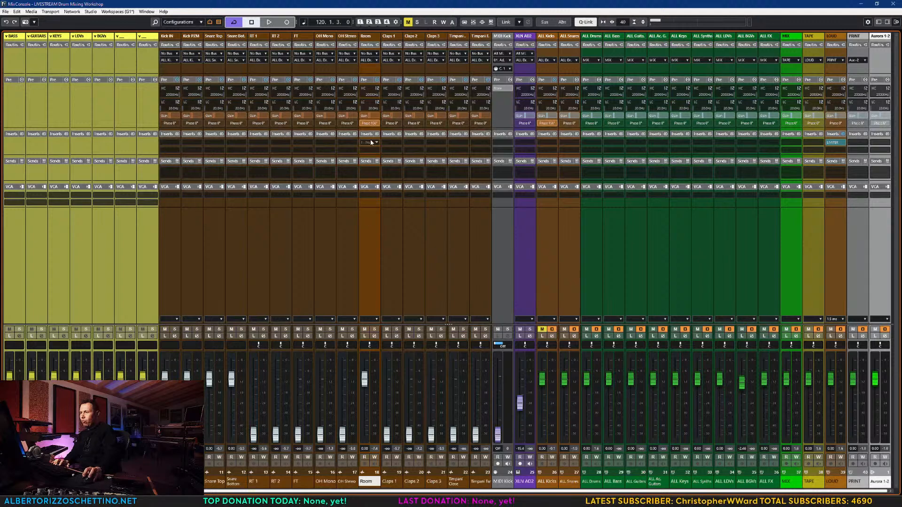
- Play from bar 120 while switching the Room phase to 0° and back to 180°, and stop playback
key("space")
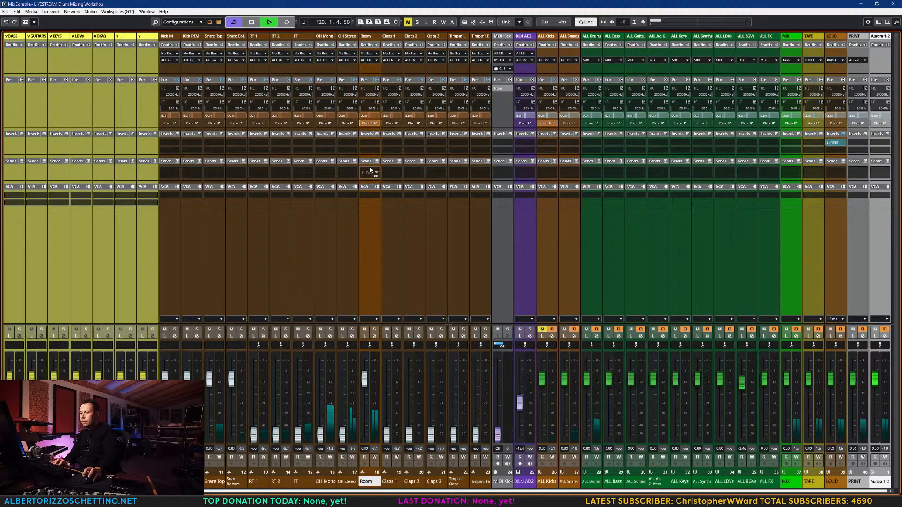
left_click(370, 124)
left_click(370, 124)
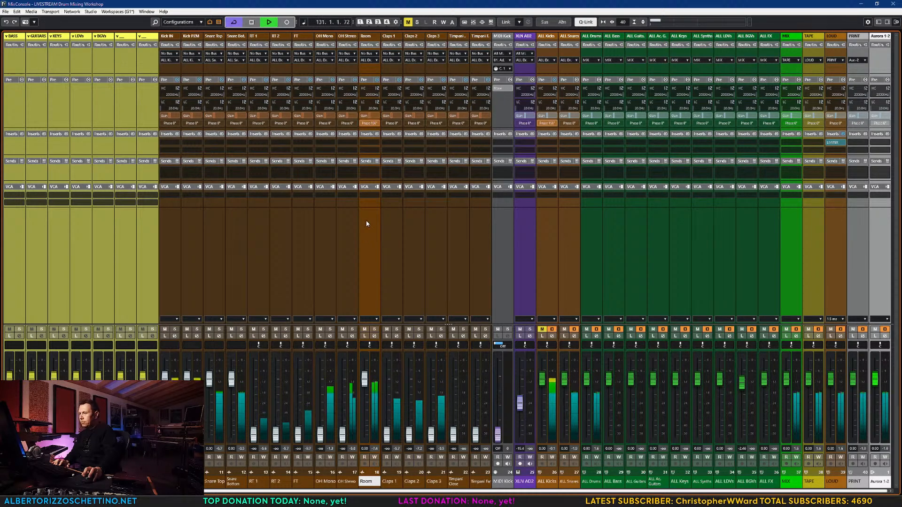
key("space")
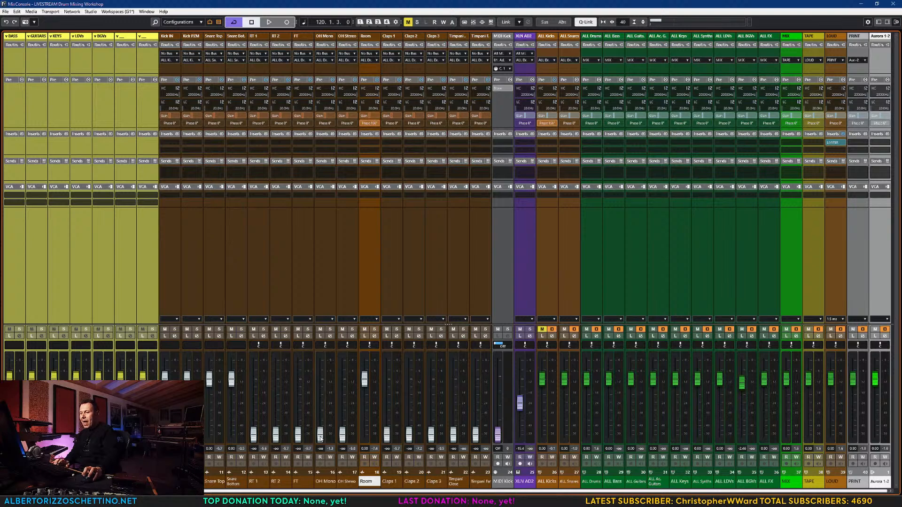
- Raise OH Mono to about -4 dB and solo OH Mono together with Room
left_click_drag(321, 436, 321, 385)
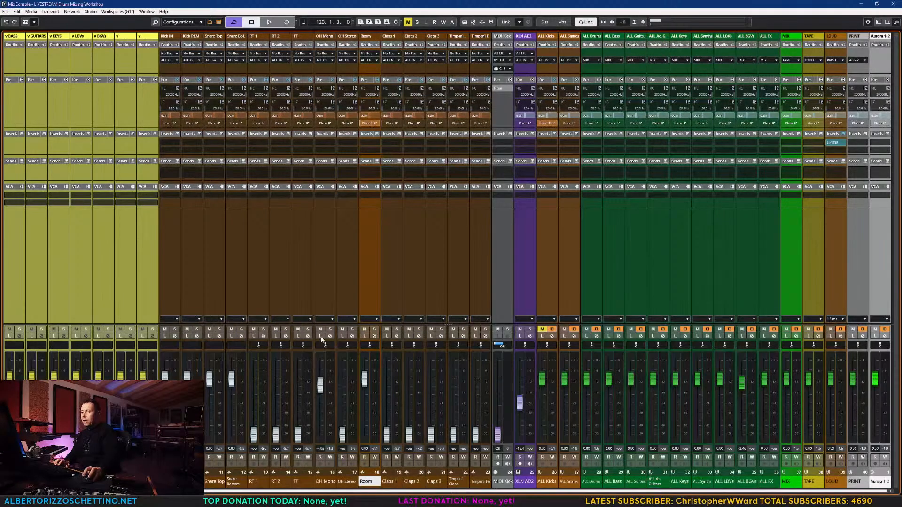
left_click(330, 329)
left_click(374, 329)
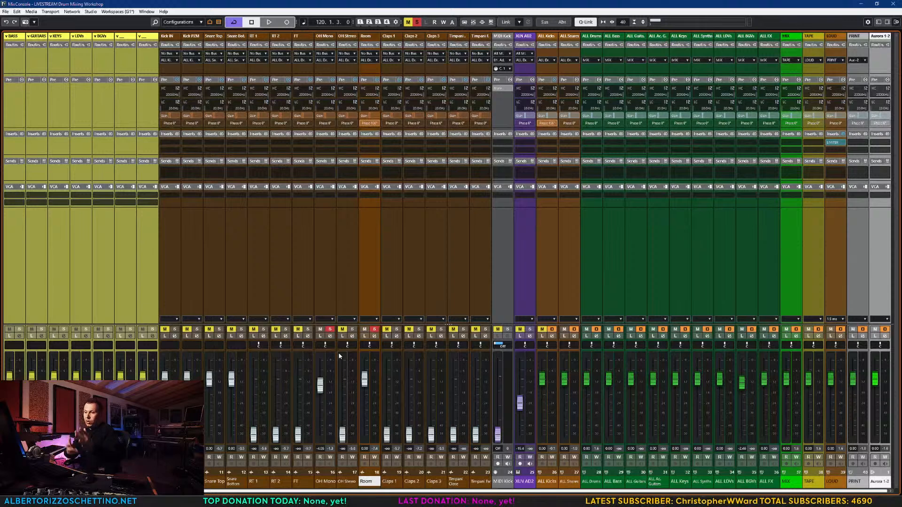
- Play the soloed mics, lower Room to about -7 dB, compare its phase at 0° and 180°, and stop with it at 180°
key("space")
left_click_drag(364, 377, 370, 395)
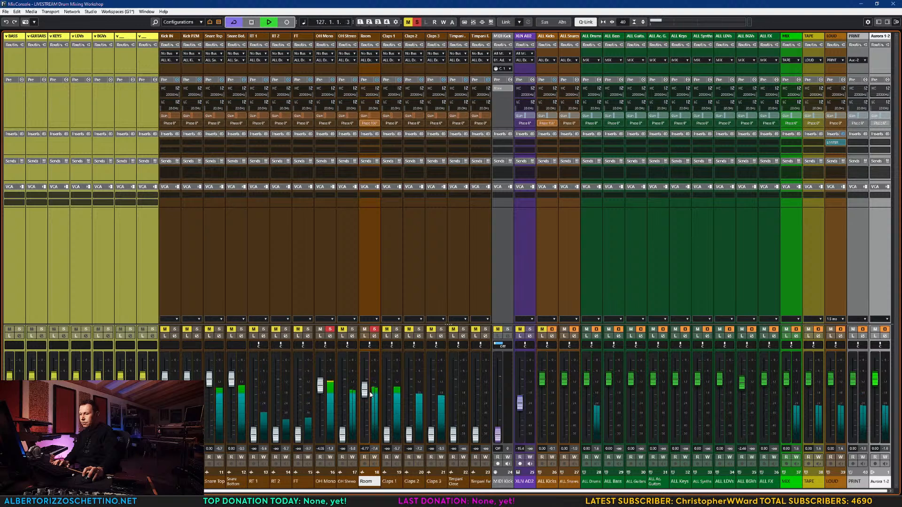
left_click(369, 123)
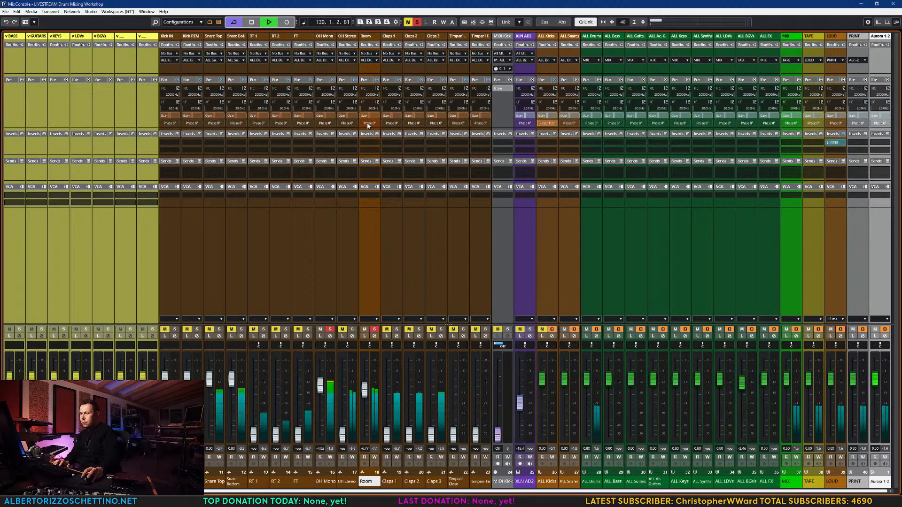
left_click(368, 123)
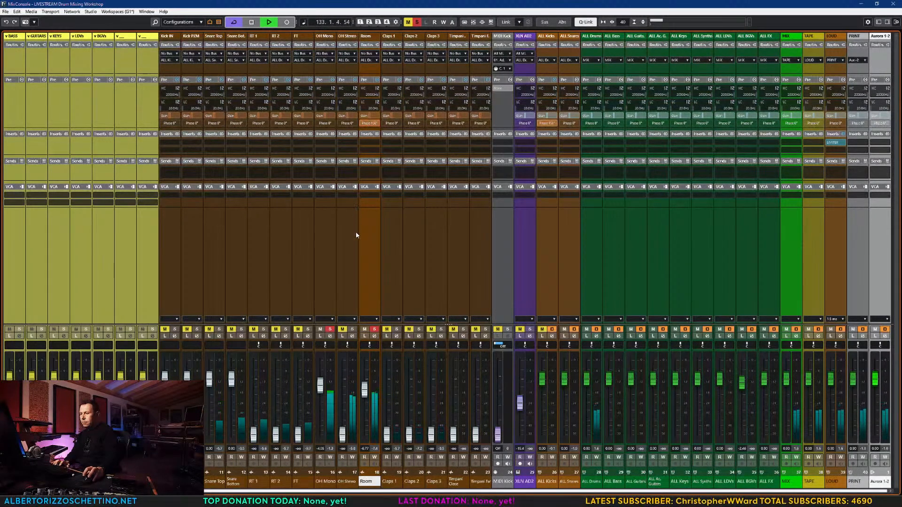
key("space")
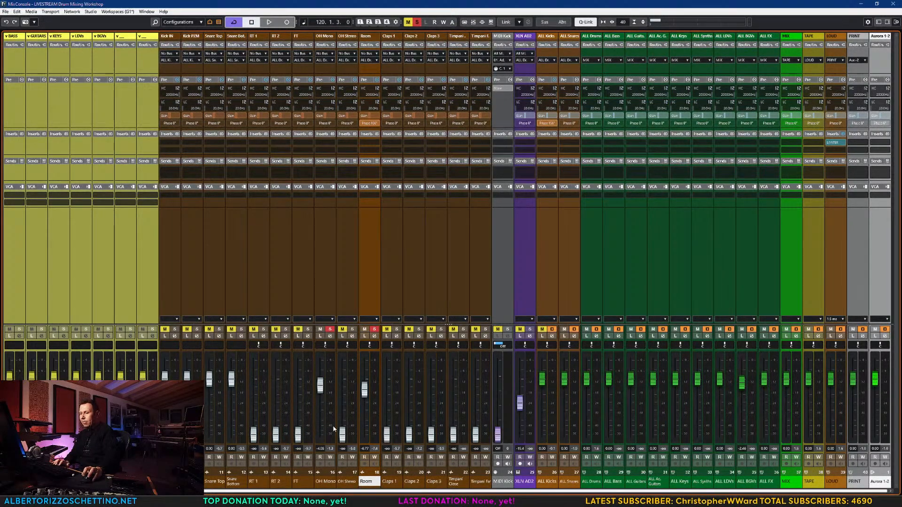
- Unsolo OH Mono and Room, and unmute ALL Kicks
left_click(331, 329)
left_click(375, 329)
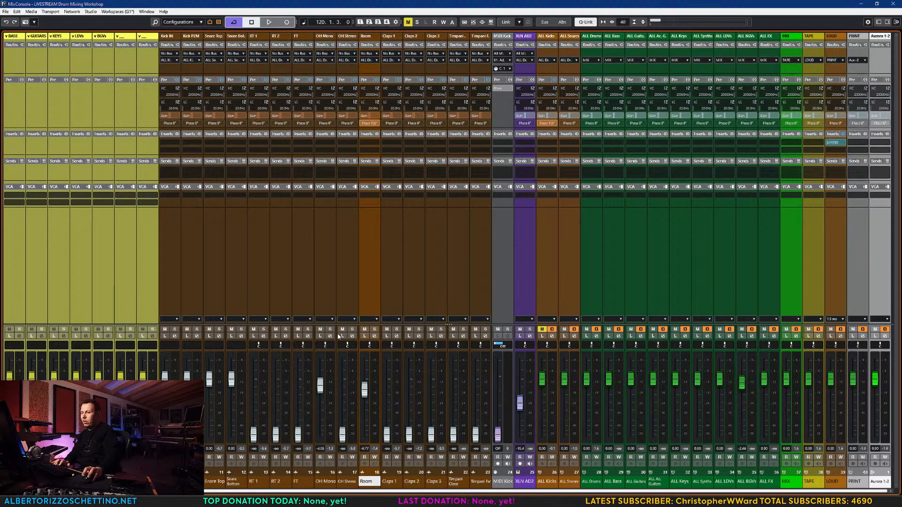
left_click(542, 329)
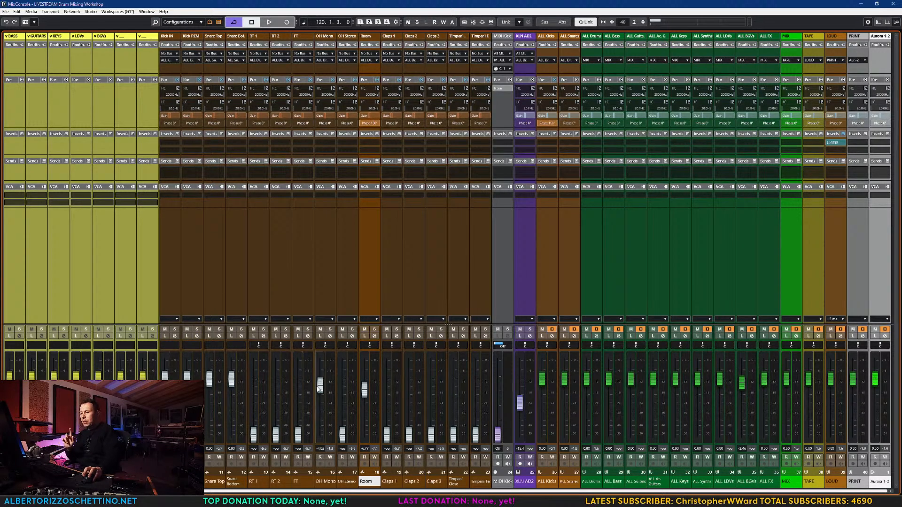
- Play the kicks, snares, OH Mono and Room together while switching the Room phase, leave it at 0°, and stop playback
key("space")
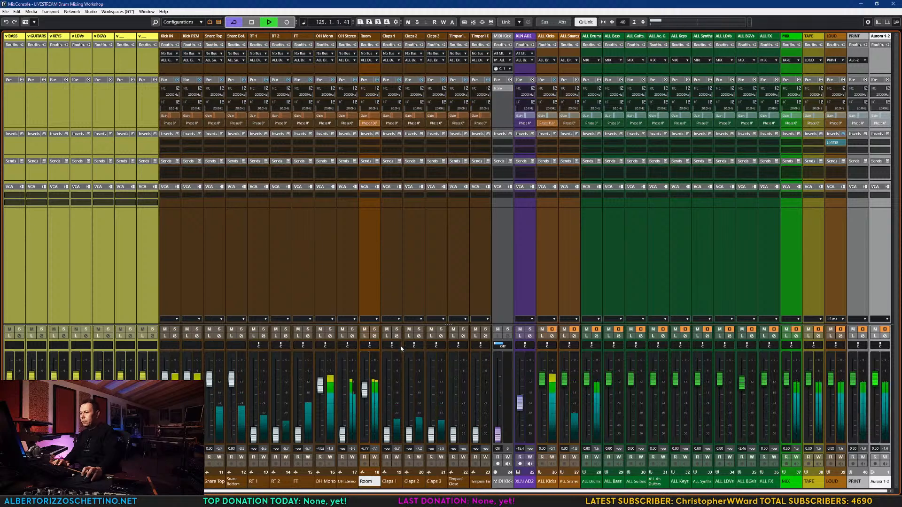
left_click(368, 123)
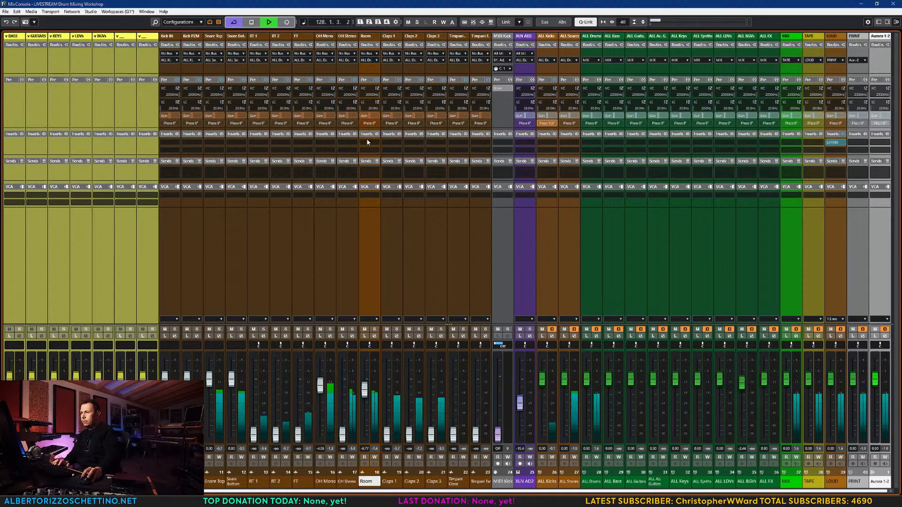
left_click(369, 123)
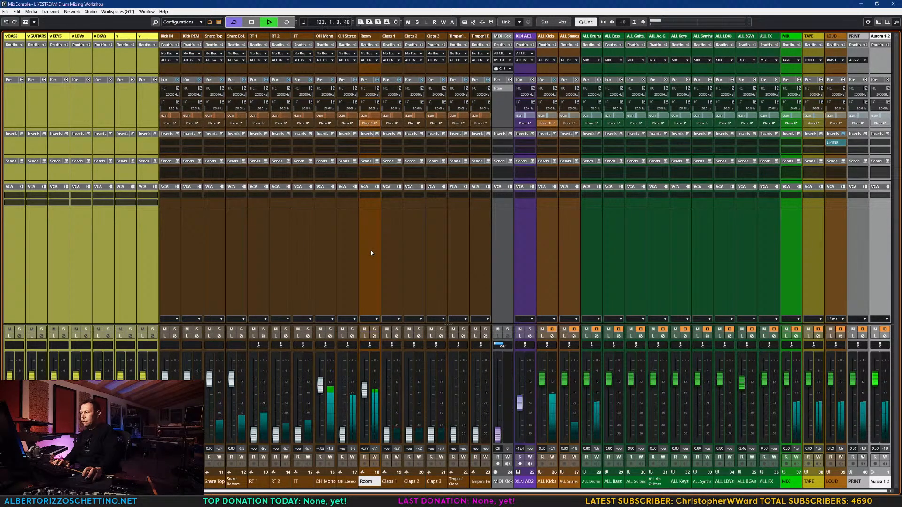
left_click(369, 124)
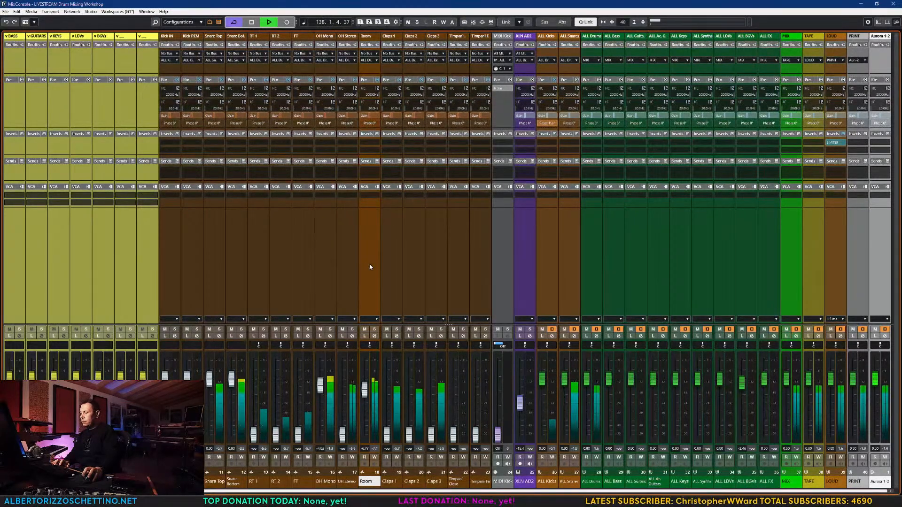
key("space")
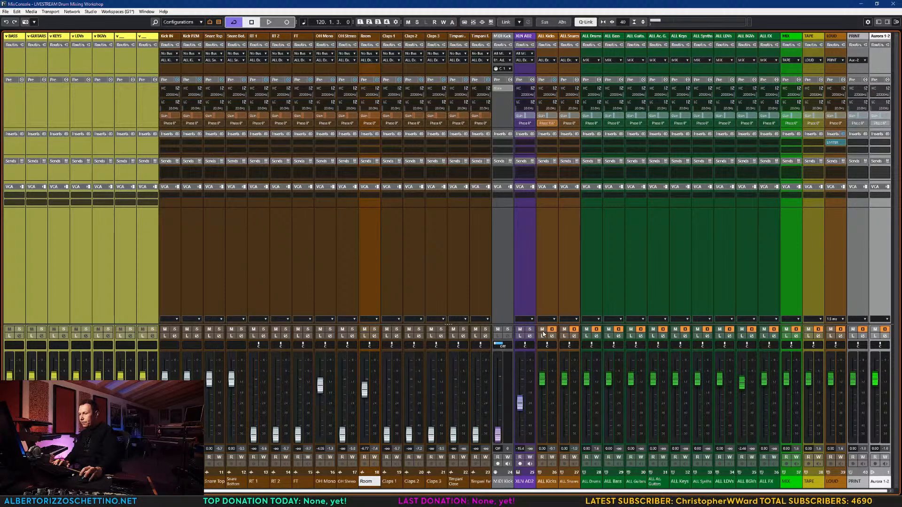
- Mute ALL Snares, pull OH Mono and Room fully down, and raise OH Stereo to about 0.7 dB
left_click(564, 329)
left_click_drag(320, 385, 327, 477)
mouse_move(364, 389)
left_mouse_down()
mouse_move(364, 435)
mouse_move(347, 384)
left_mouse_up()
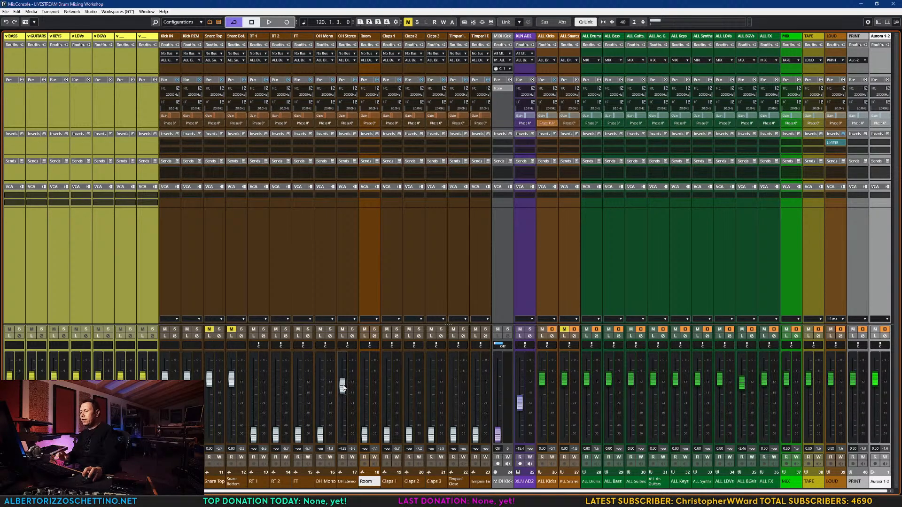
left_click_drag(343, 387, 344, 381)
- Play the kicks with OH Stereo, compare OH Stereo's phase at 180° and 0°, leave it at 0°, and stop playback
key("space")
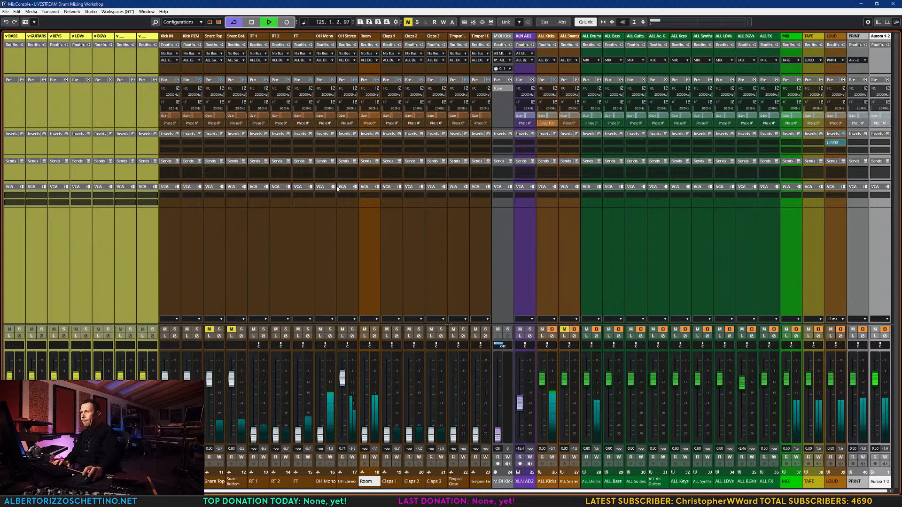
left_click(347, 124)
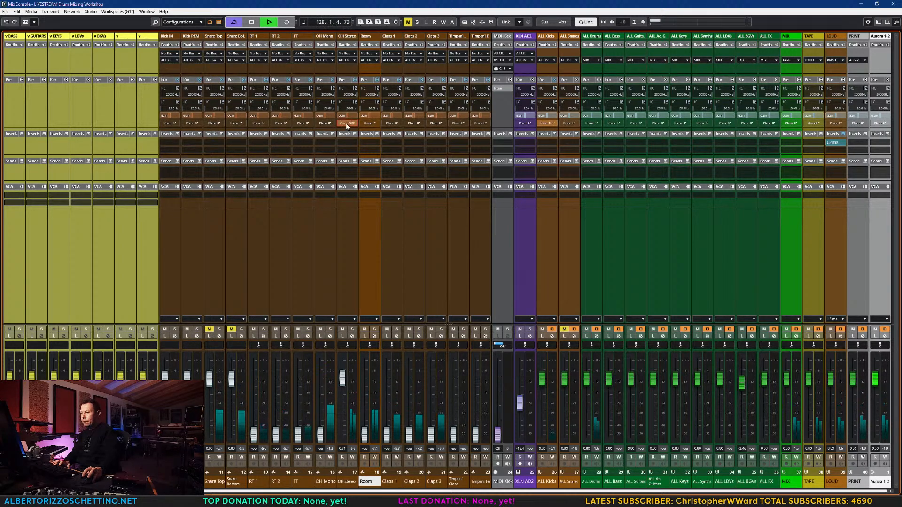
left_click(348, 123)
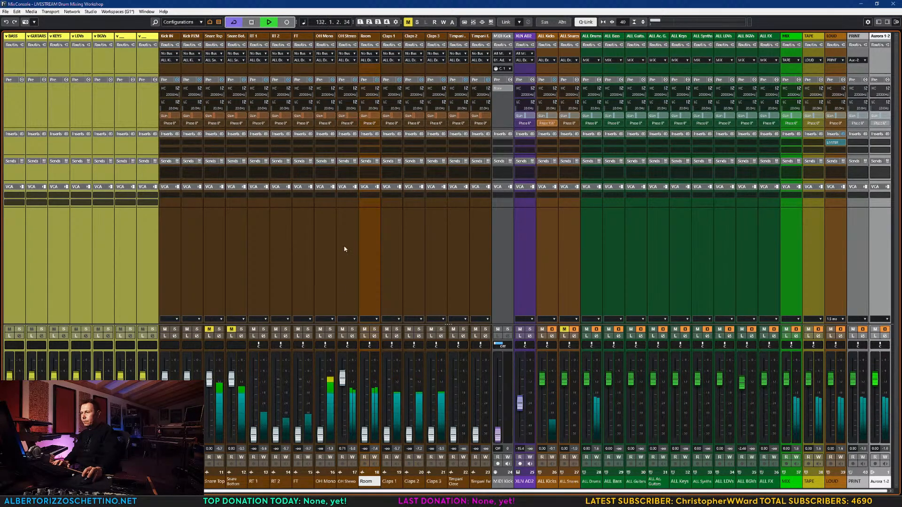
key("space")
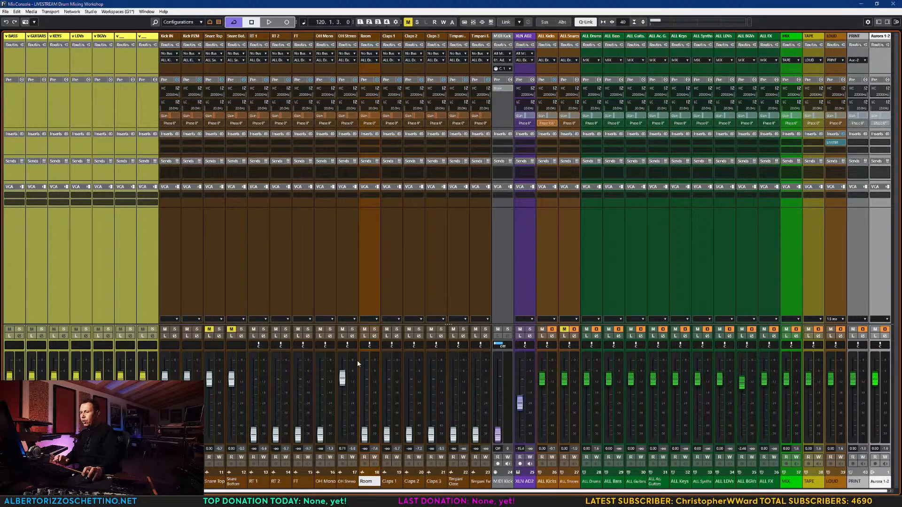
- Unmute ALL Snares, mute ALL Kicks, and compare OH Stereo's phase during playback, stopping with it at 0°
left_click(565, 330)
left_click(542, 330)
key("space")
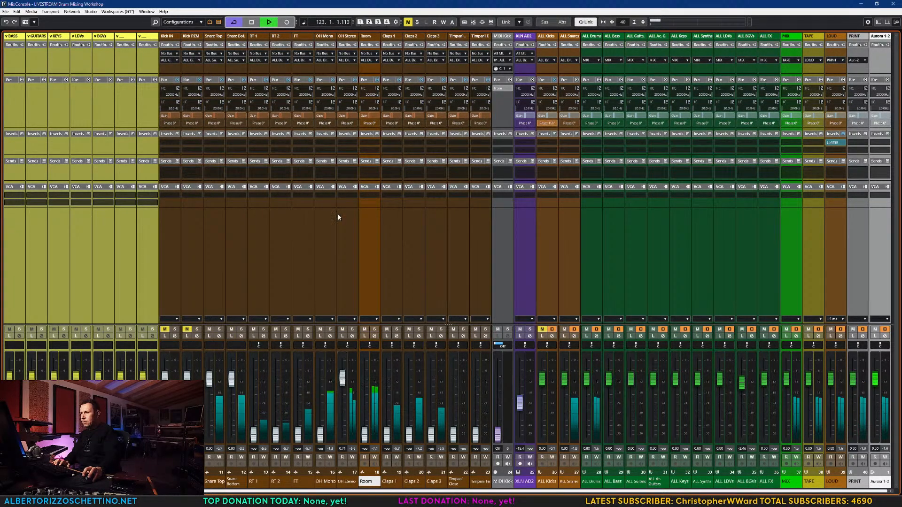
left_click(346, 123)
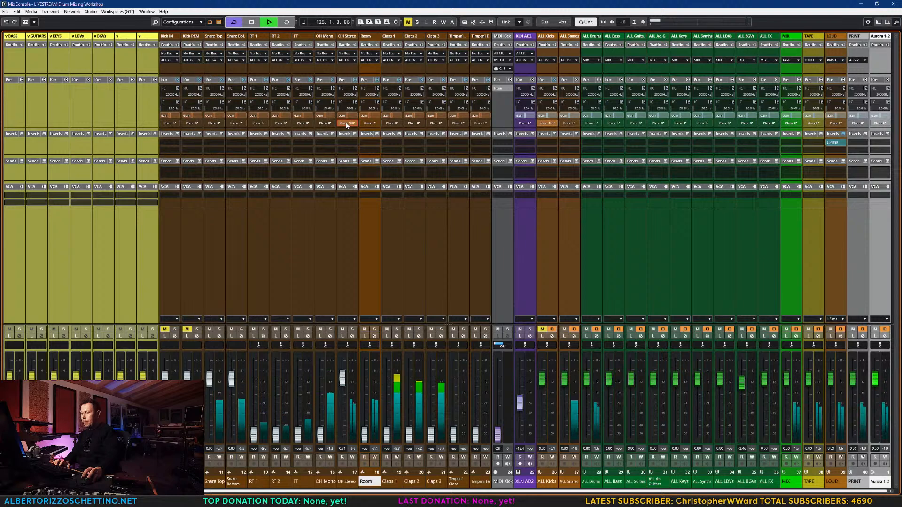
left_click(347, 123)
key("space")
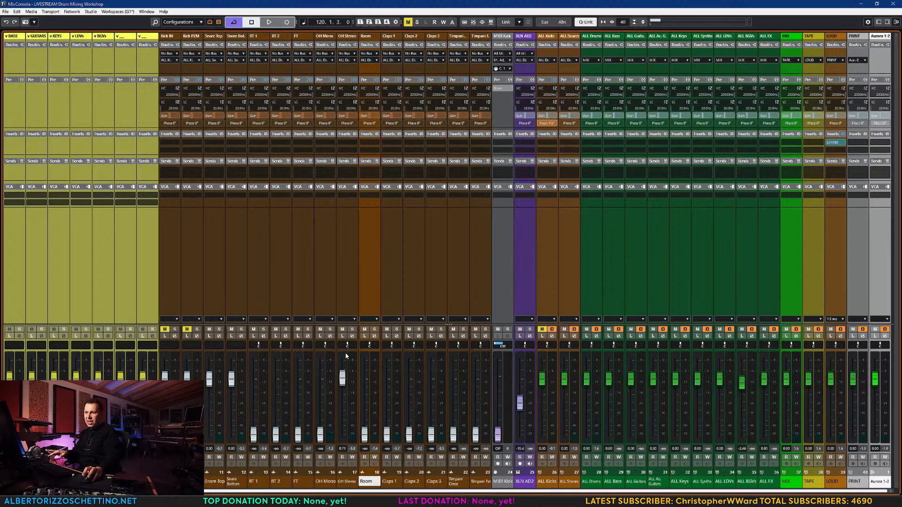
- Unmute ALL Kicks, pull OH Stereo fully down, and set the FT fader to 0 dB
left_click(542, 330)
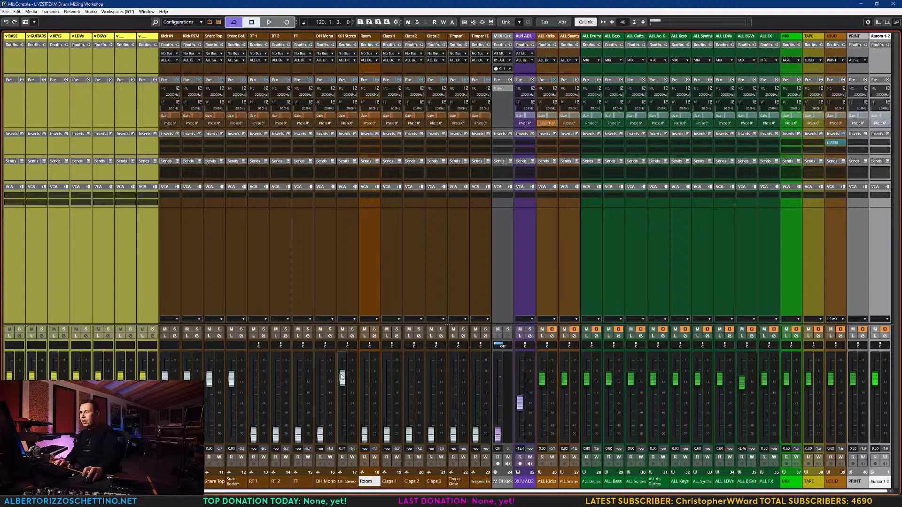
left_click_drag(343, 379, 343, 441)
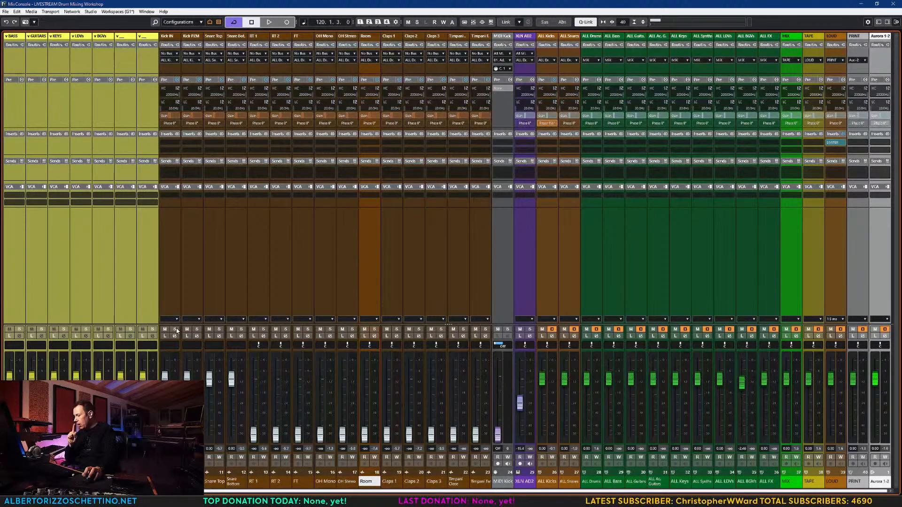
left_click(302, 243)
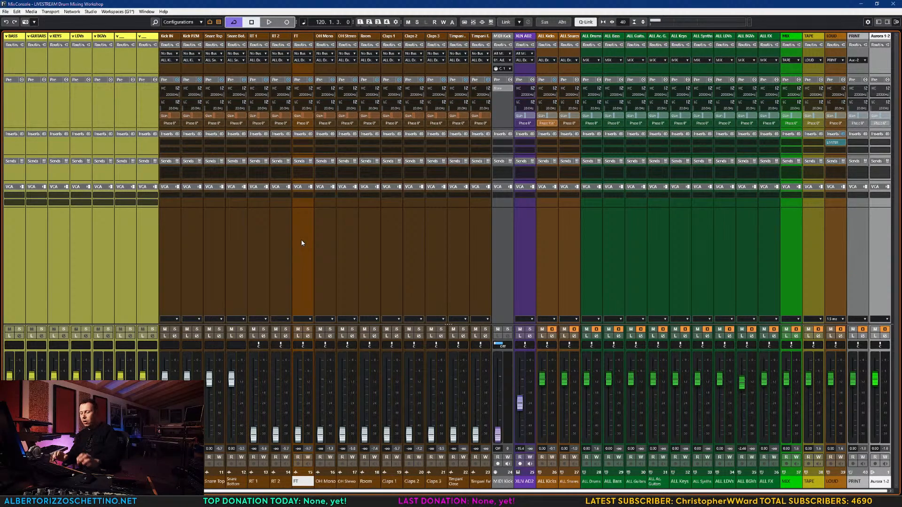
left_click(299, 436, "ctrl")
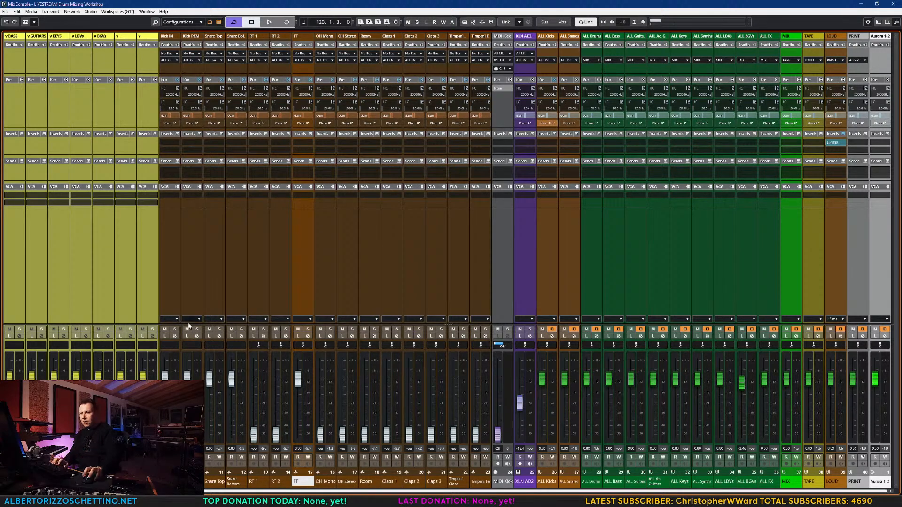
- Solo FT and listen to it, moving the playback start to bar 25 in the project
left_click(307, 329)
key("space")
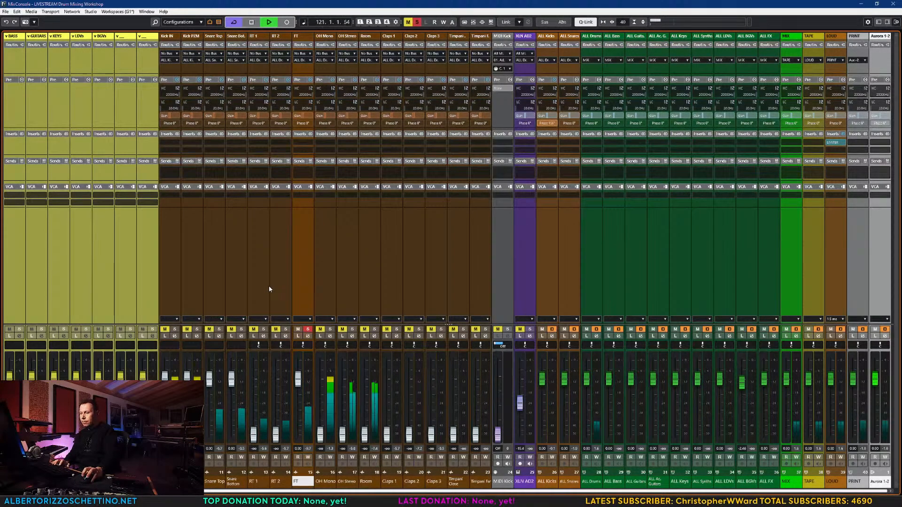
key("space")
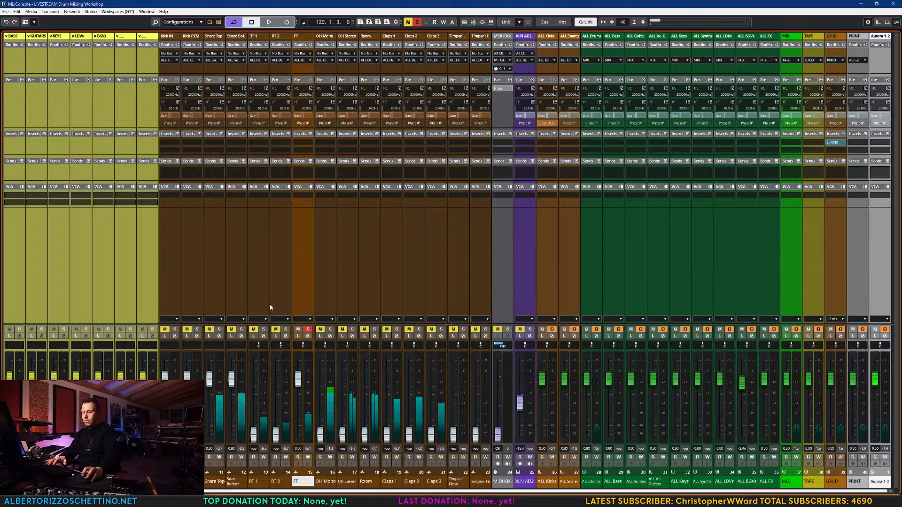
key("F3")
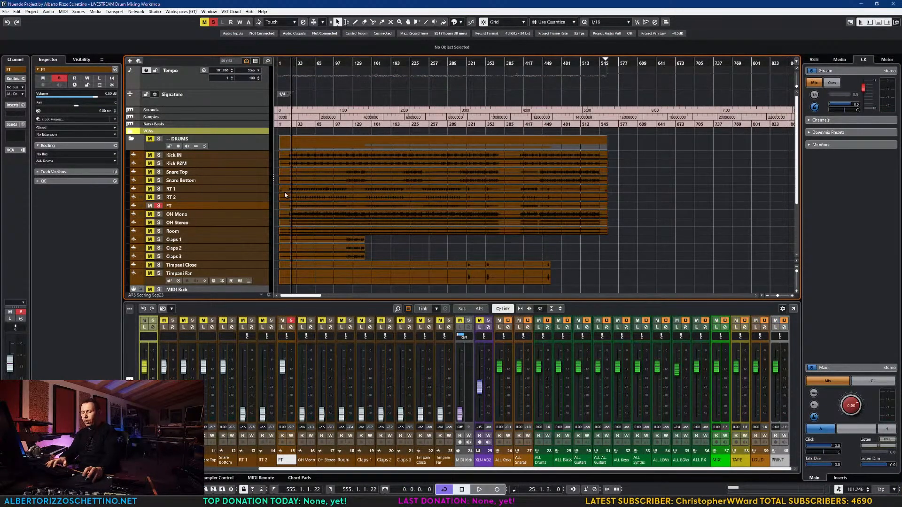
key("F3")
key("space")
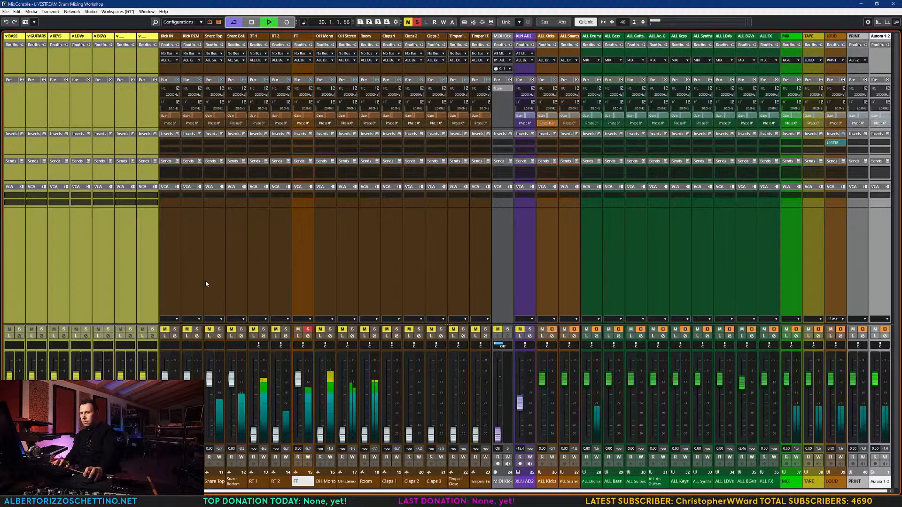
key("space")
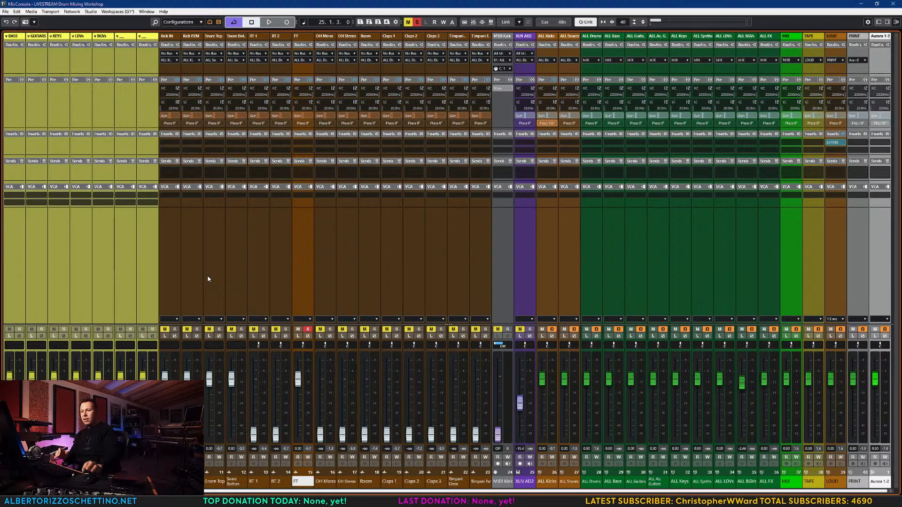
- Solo Kick IN and Kick PZM alongside FT and play the three mics together
left_click(175, 329)
left_click(196, 329)
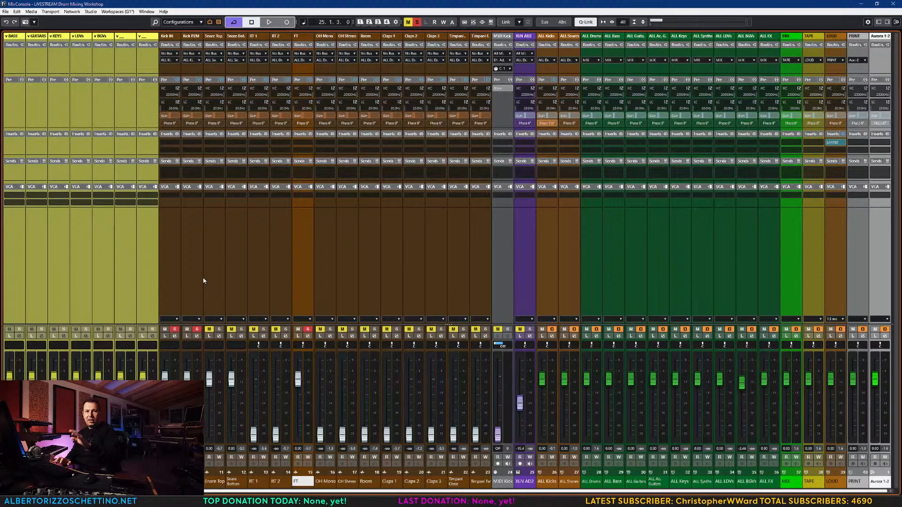
key("space")
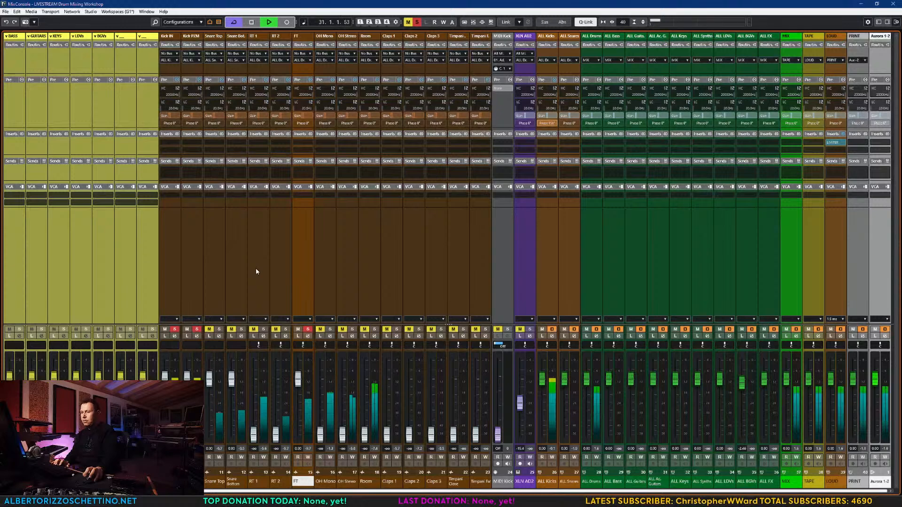
key("space")
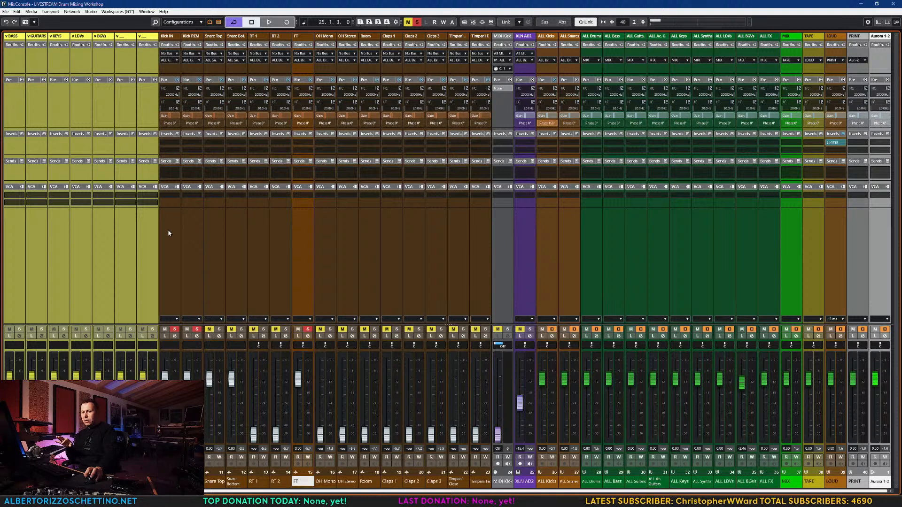
- Play the soloed kicks and FT while switching FT's phase, leave it at 180°, and stop playback
key("space")
left_click(302, 124)
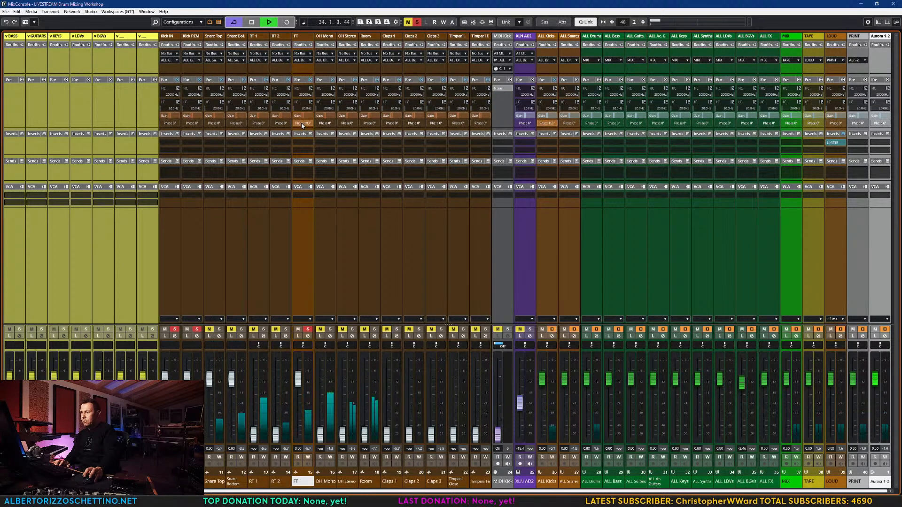
left_click(303, 124)
left_click(303, 124)
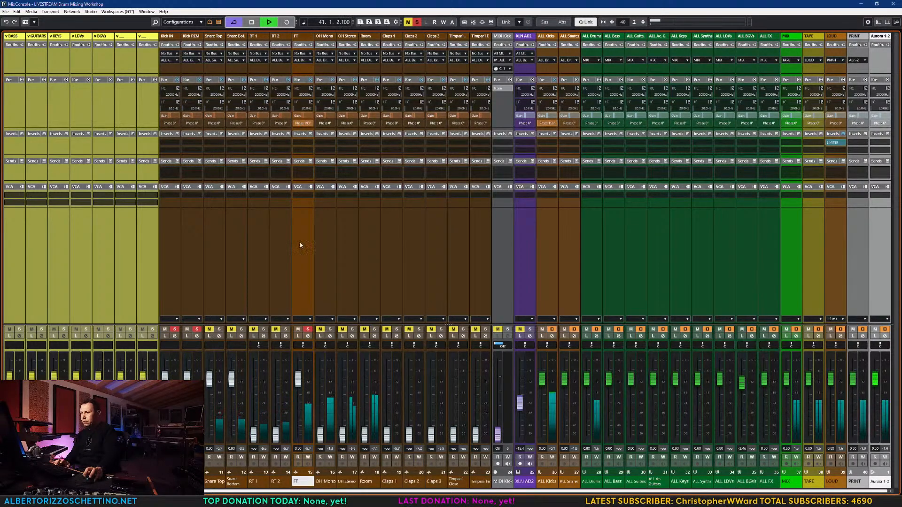
key("space")
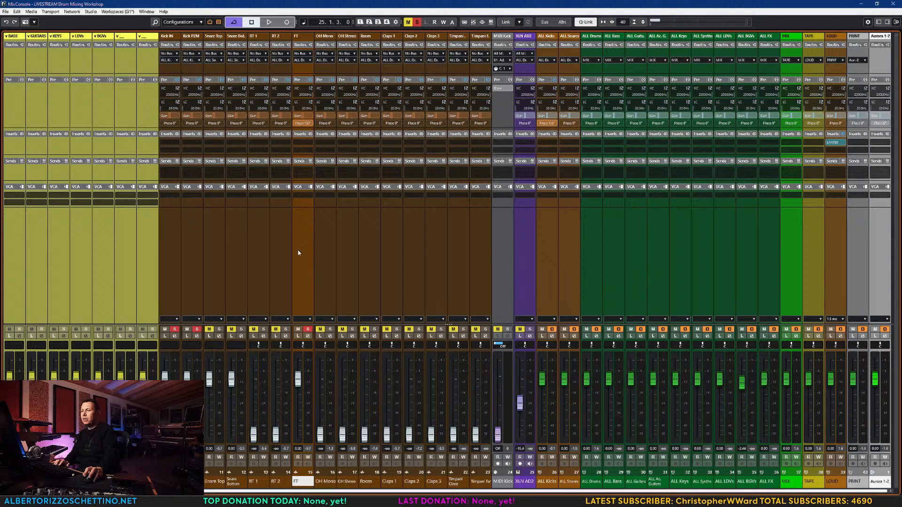
- Set RT 2 to 0 dB, pull FT fully down, and solo RT 2 in place of FT
left_click(276, 257)
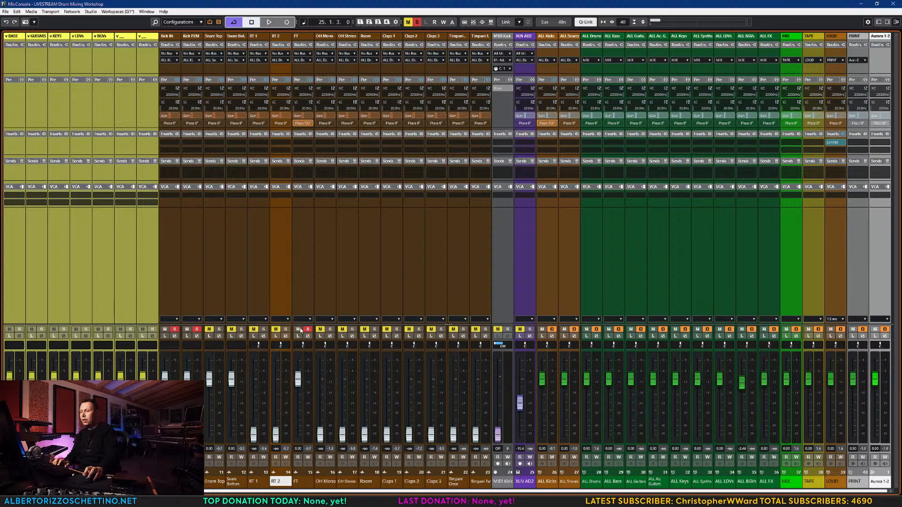
left_click(275, 440, "ctrl")
left_click_drag(298, 379, 298, 444)
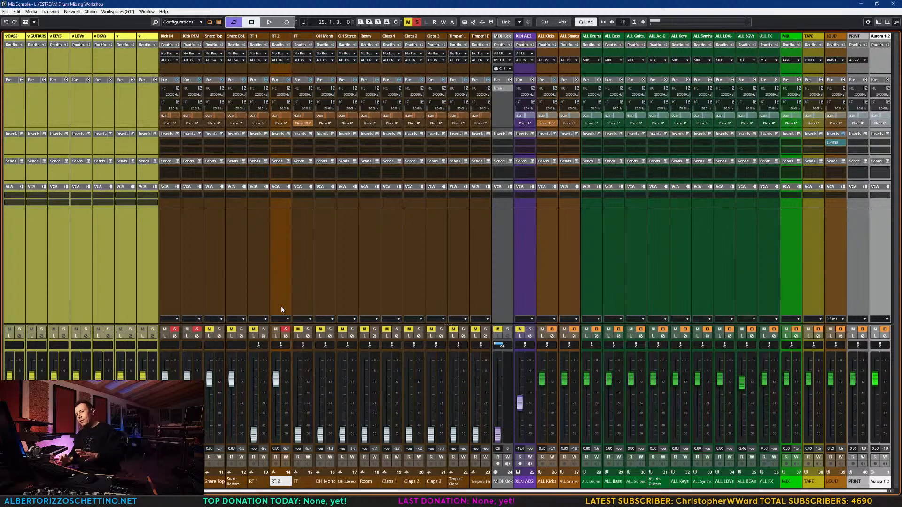
- Listen to RT 2 together with the two soloed kick mics, then stop playback
key("space")
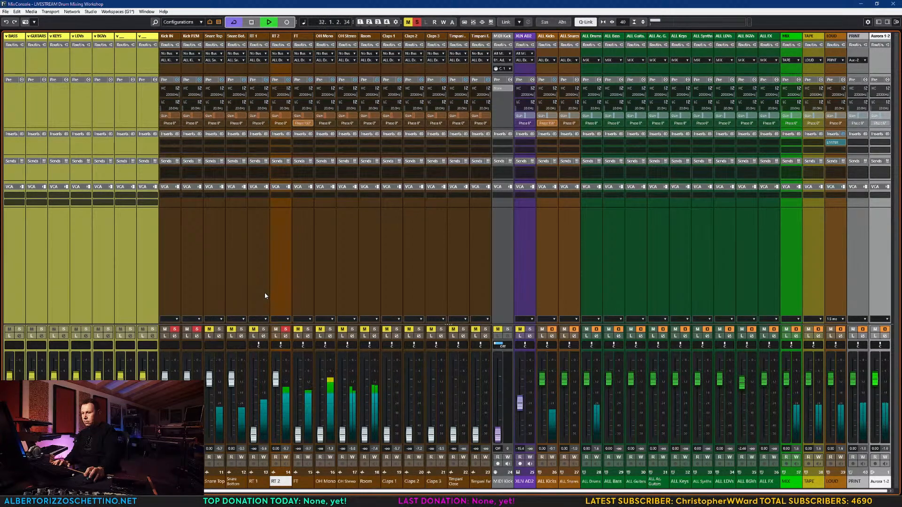
key("space")
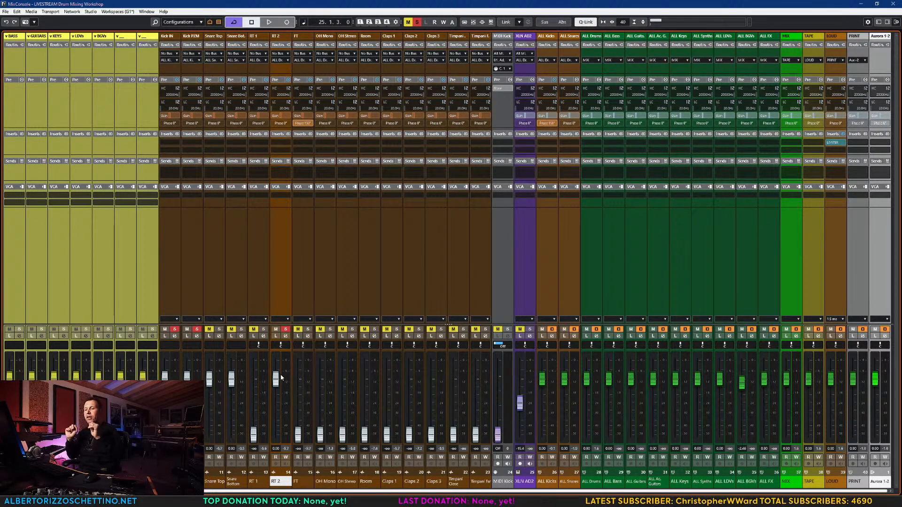
key("space")
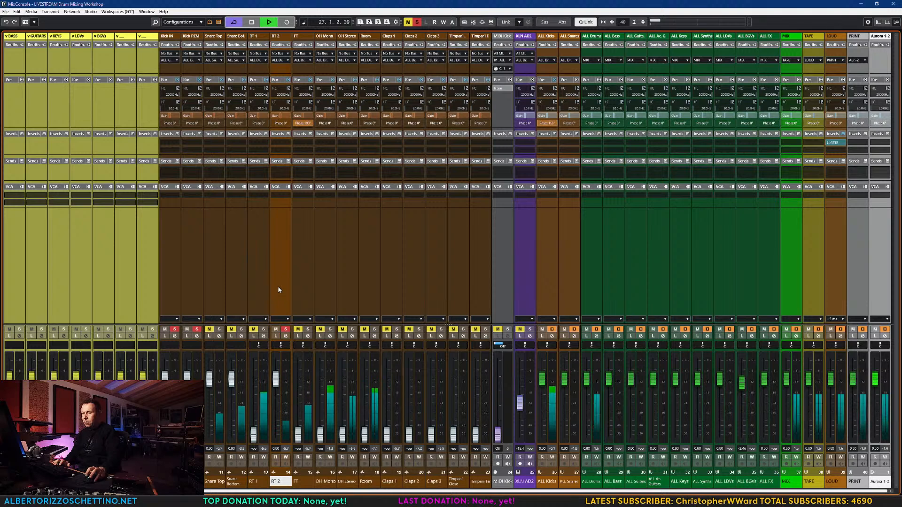
key("space")
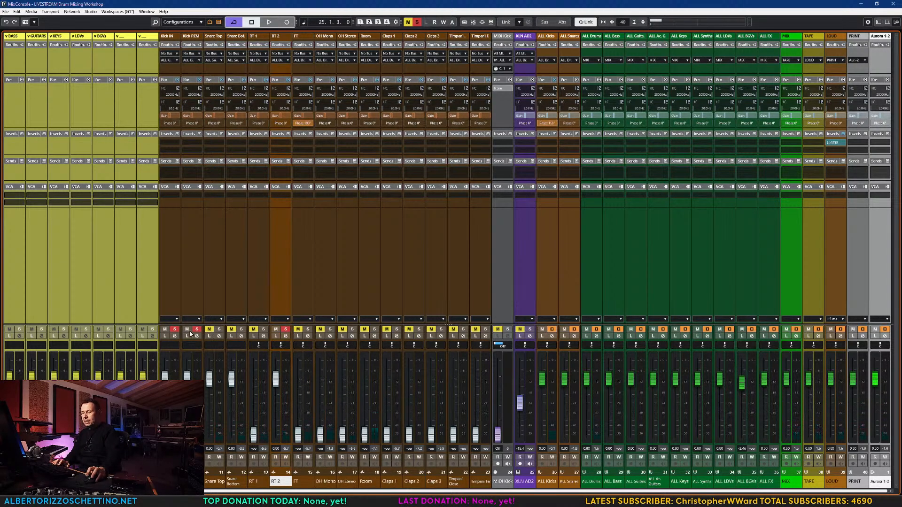
- Unsolo both kick mics, solo FT alongside RT 2, and set FT back to 0 dB
left_click(172, 331)
left_click(195, 330)
left_click(307, 330)
left_click(298, 433, "ctrl")
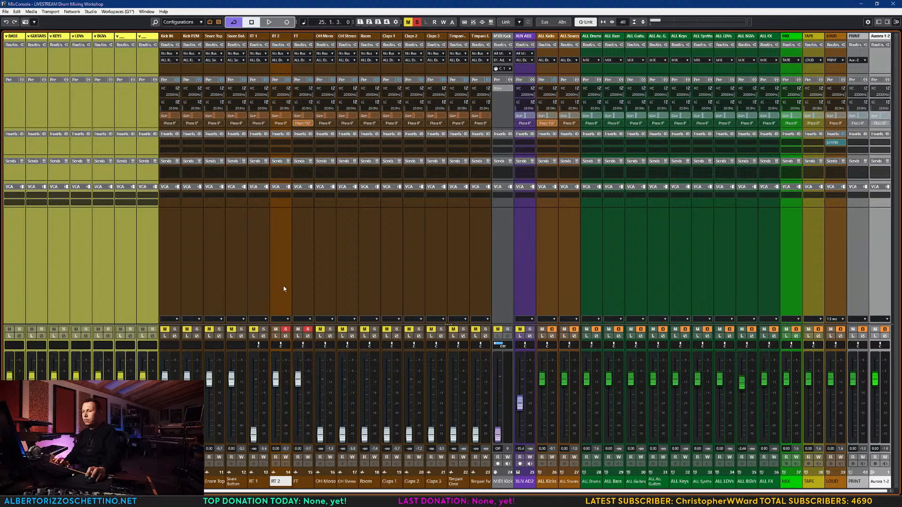
- Play RT 2 with FT, compare RT 2's phase at 0° and 180°, stop playback, and leave it at 180°
key("space")
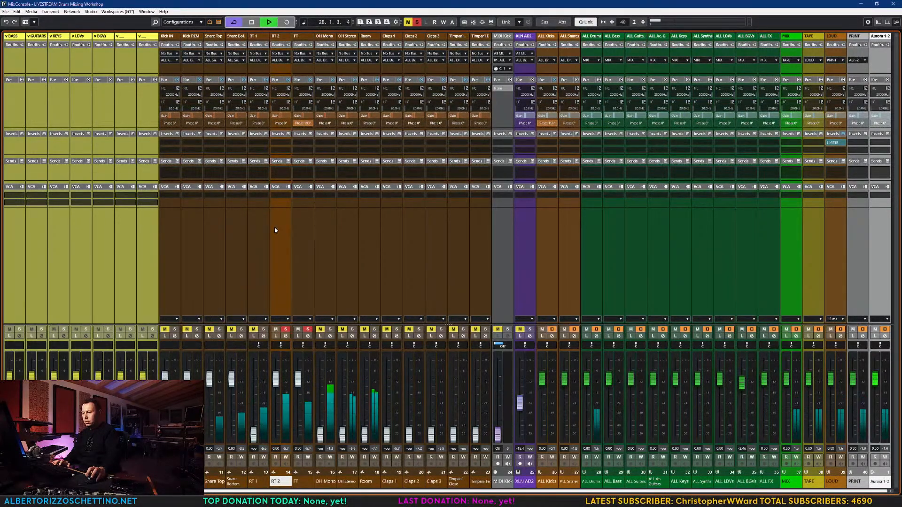
left_click(280, 123)
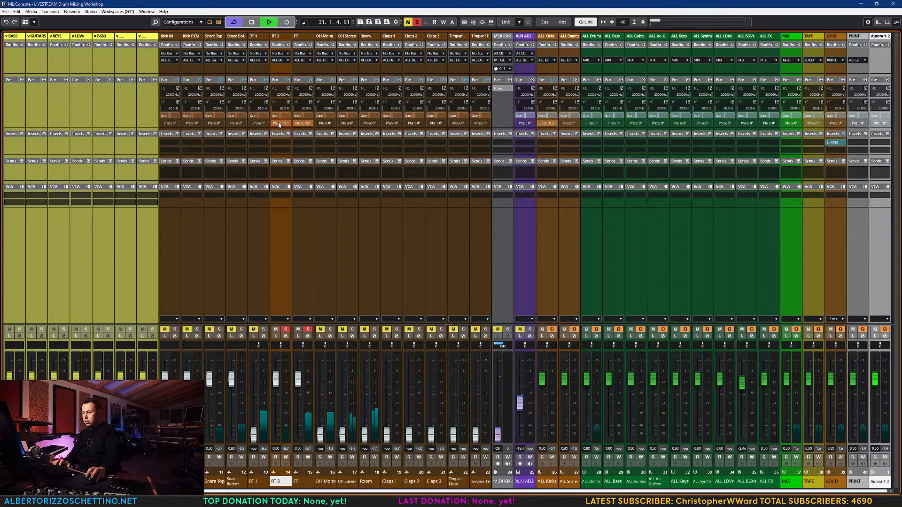
left_click(280, 123)
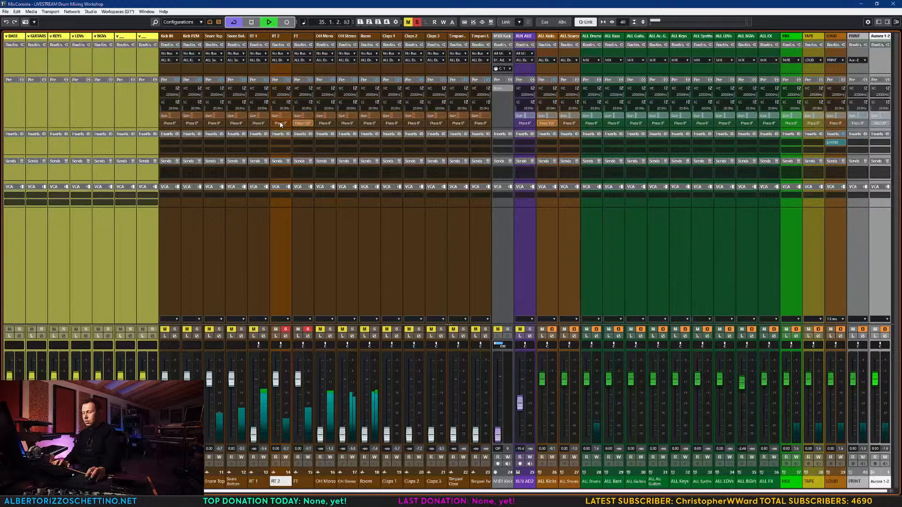
key("space")
left_click(280, 124)
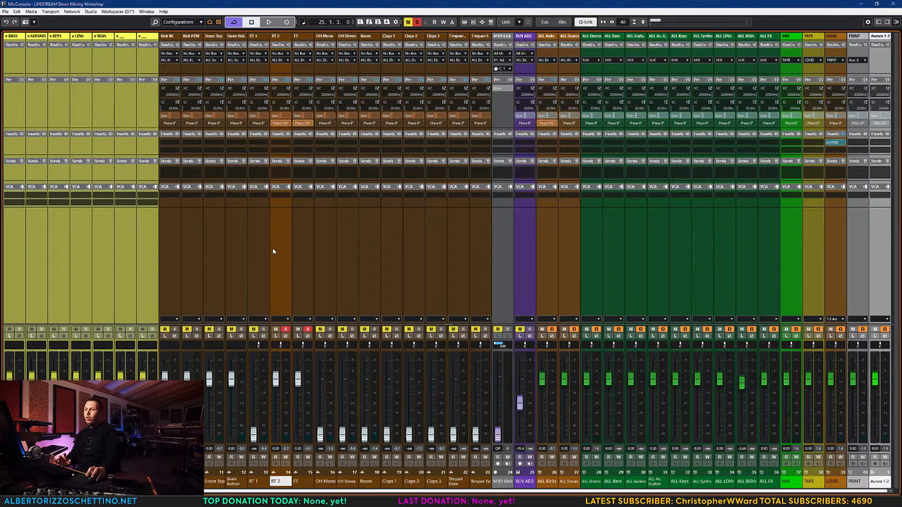
- Solo only RT 1, set its fader to 0 dB, and listen to it briefly on its own
left_click(264, 331, "ctrl")
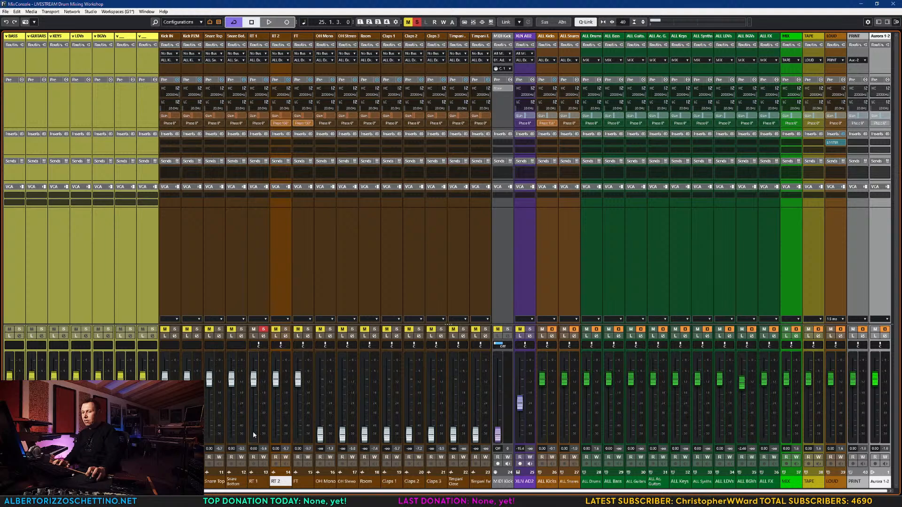
key("space")
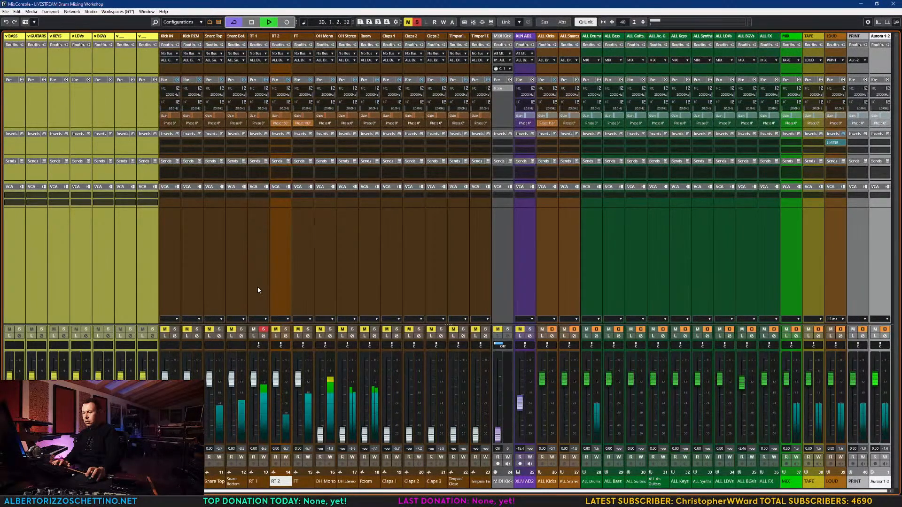
key("space")
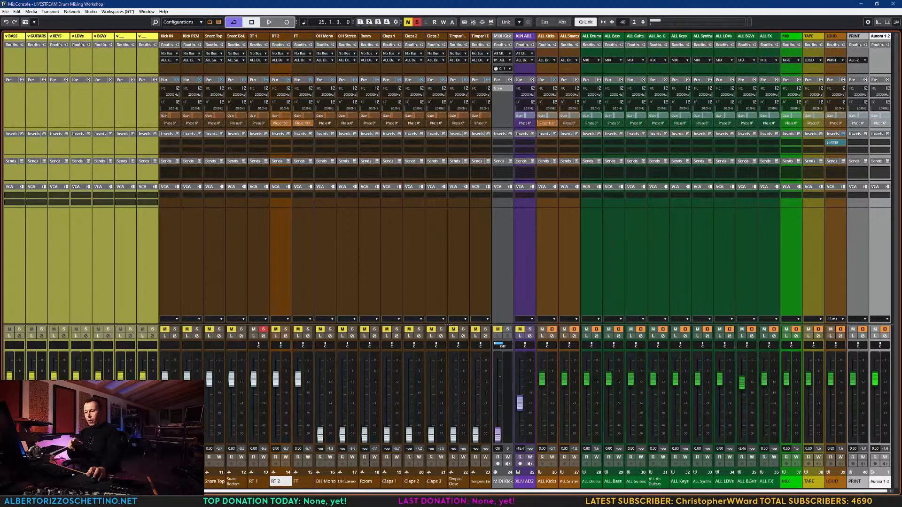
- Solo RT 2 and FT alongside RT 1, compare RT 1's phase at 0° and 180° during playback, and leave it at 180°
left_click(286, 329)
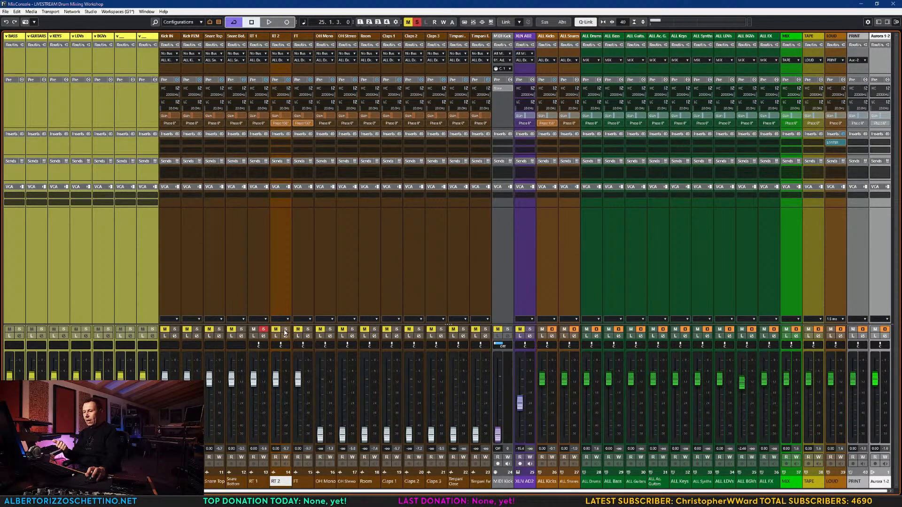
left_click(307, 330)
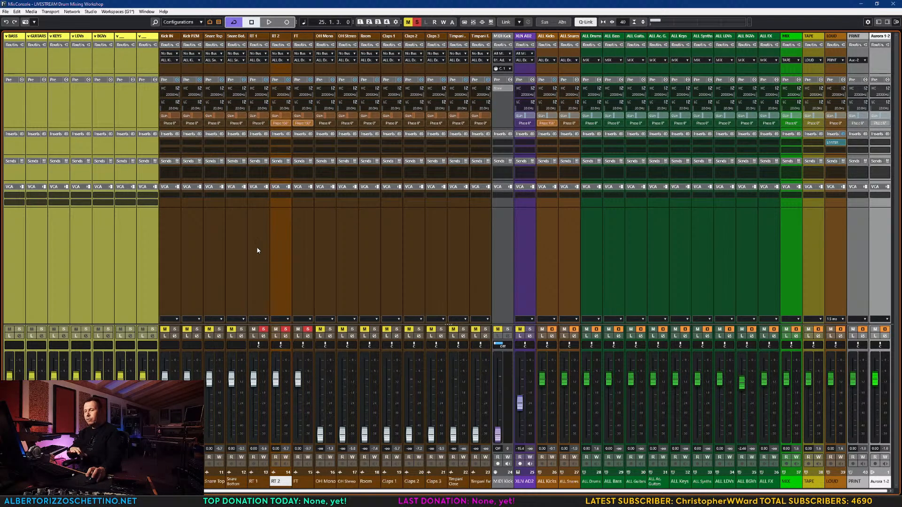
key("space")
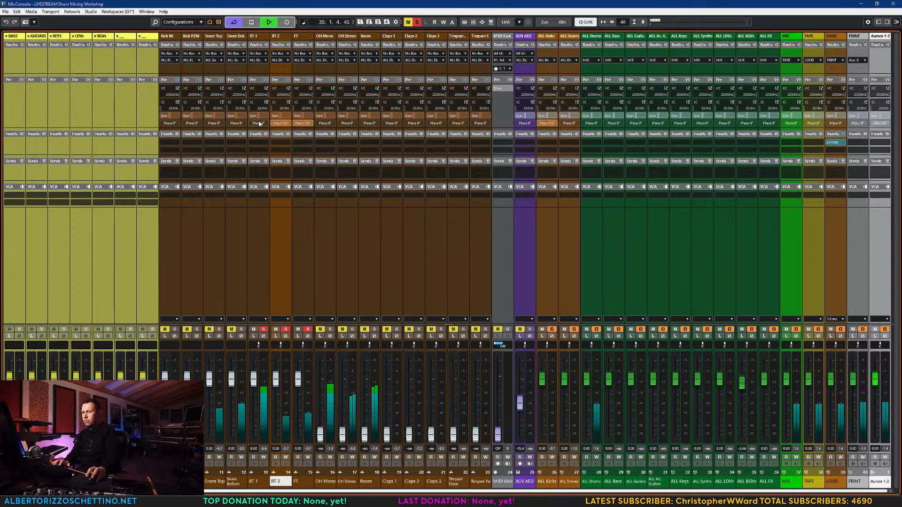
left_click(259, 123)
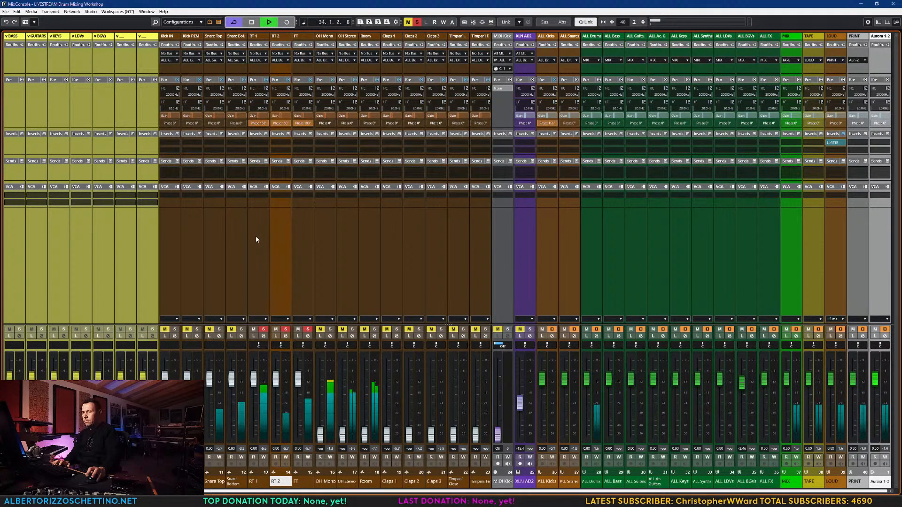
left_click(260, 123)
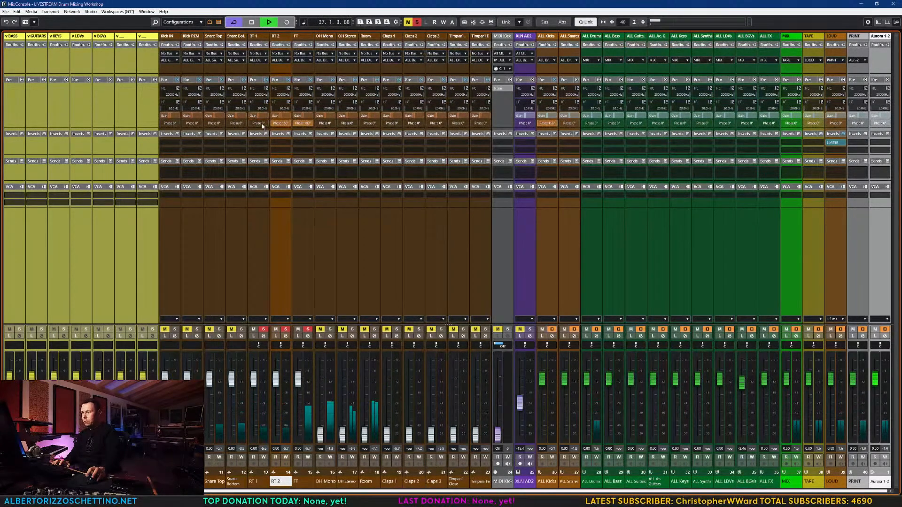
left_click(261, 124)
key("space")
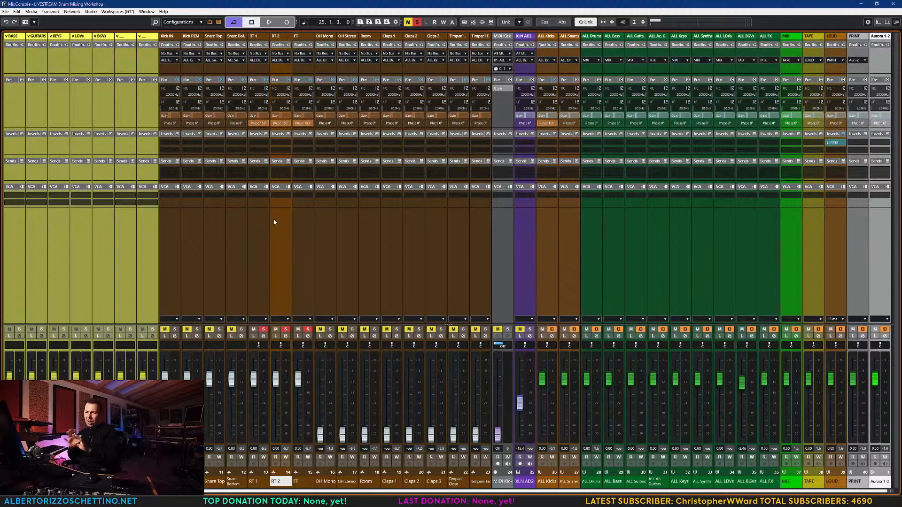
- Solo Kick IN and Kick PZM with the toms and compare RT 1's phase at 0° and 180° during playback, ending at 180°
left_click(174, 330)
left_click(196, 329)
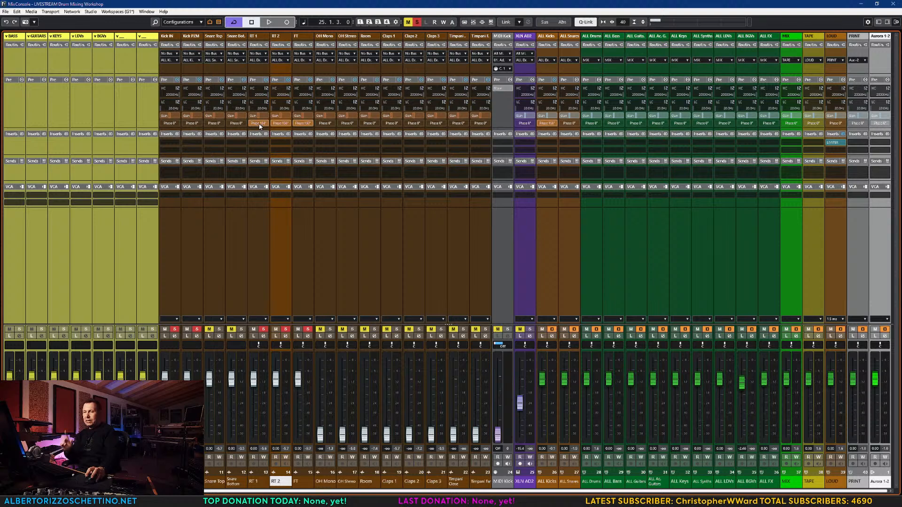
key("space")
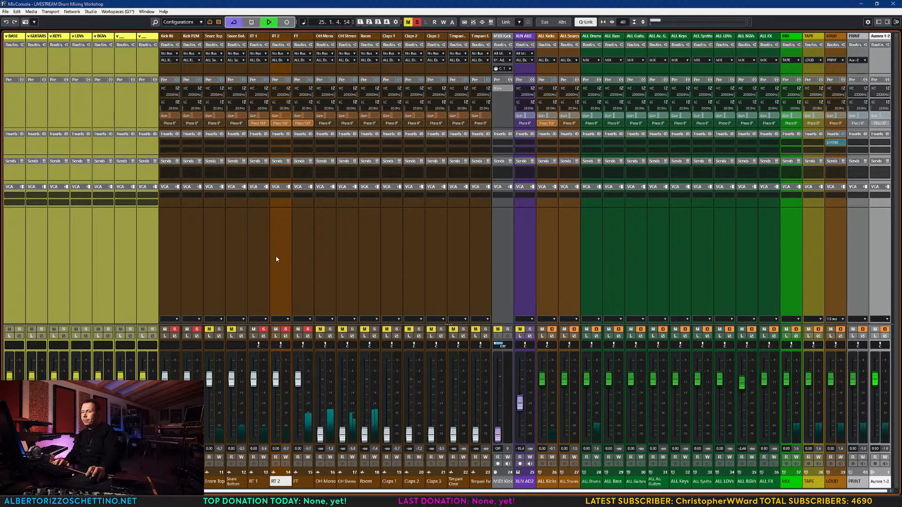
left_click(261, 124)
left_click(261, 124)
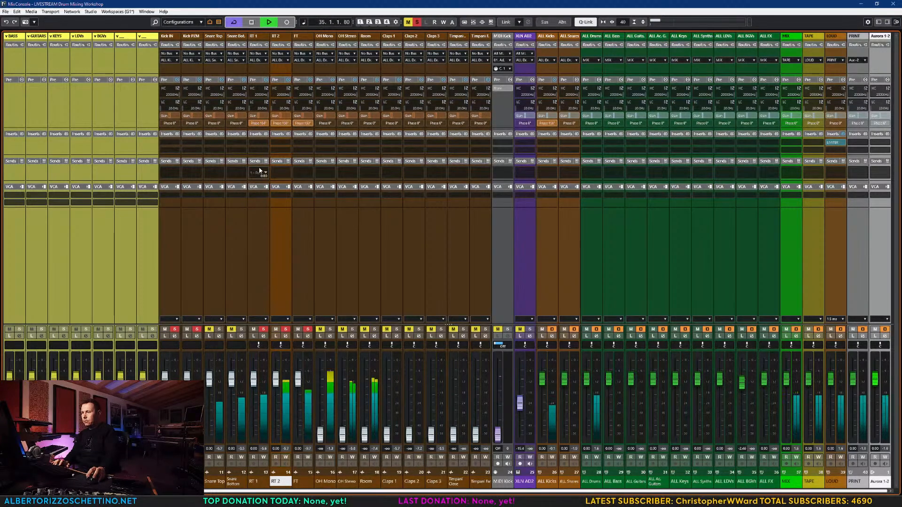
left_click(261, 124)
left_click(261, 124)
key("space")
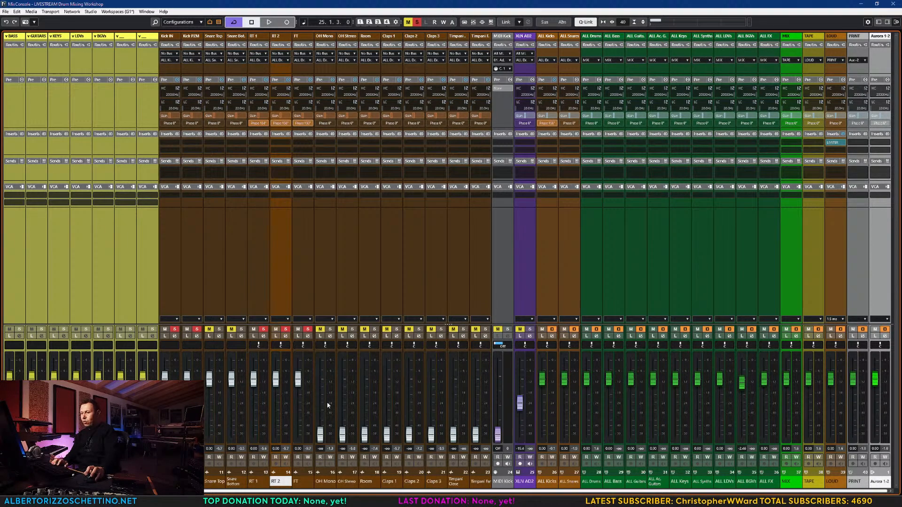
- Unsolo both kick mics, bring the OH Mono fader up above 0 dB, and solo it with the toms during playback
left_click(174, 329)
left_click(196, 330)
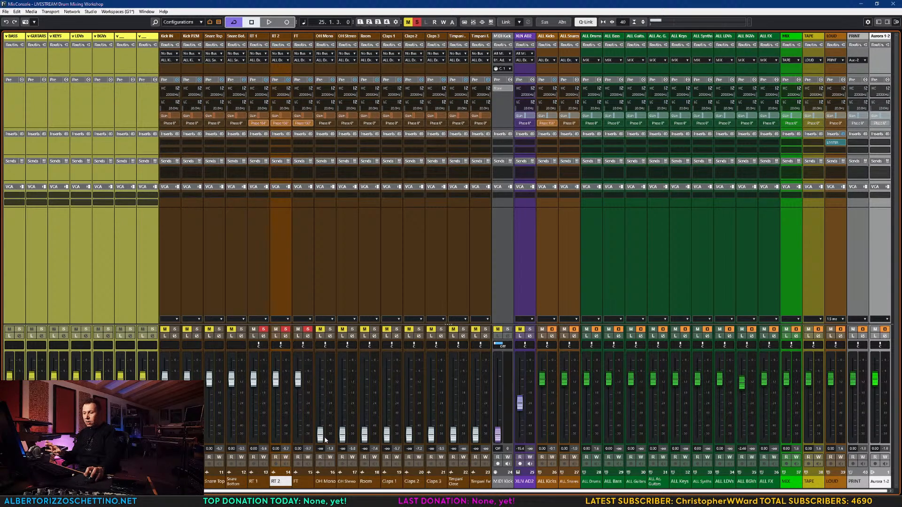
left_click_drag(320, 436, 320, 382)
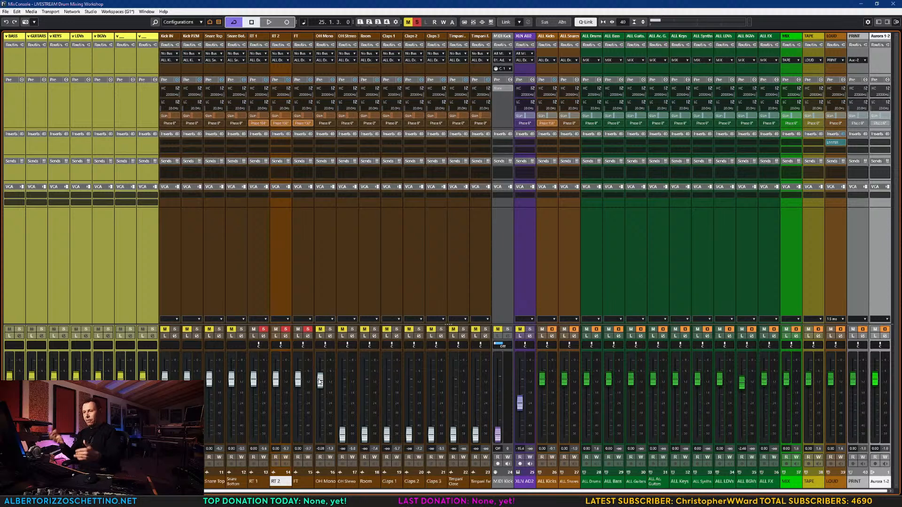
key("space")
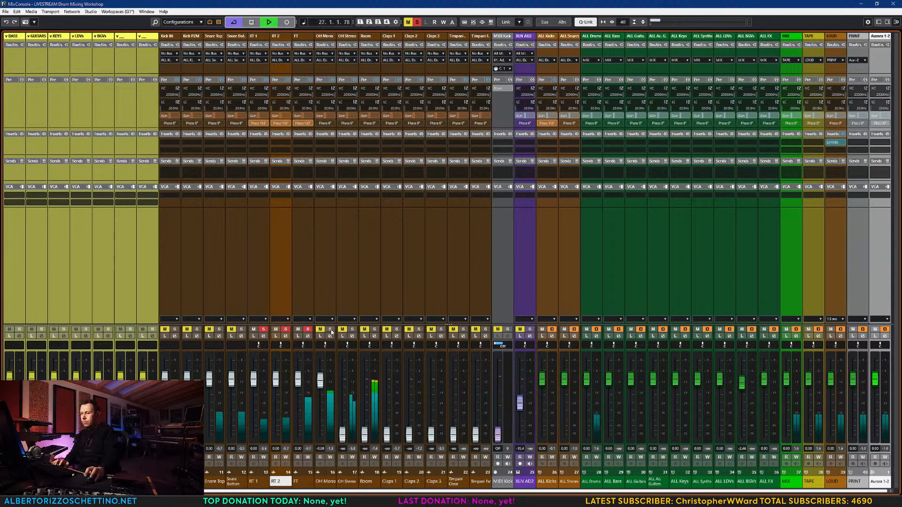
left_click_drag(322, 382, 322, 367)
- Compare OH Mono's phase at 0° and 180° against the toms while raising its fader to about 7.3 dB, and leave it at 0°
left_click(324, 124)
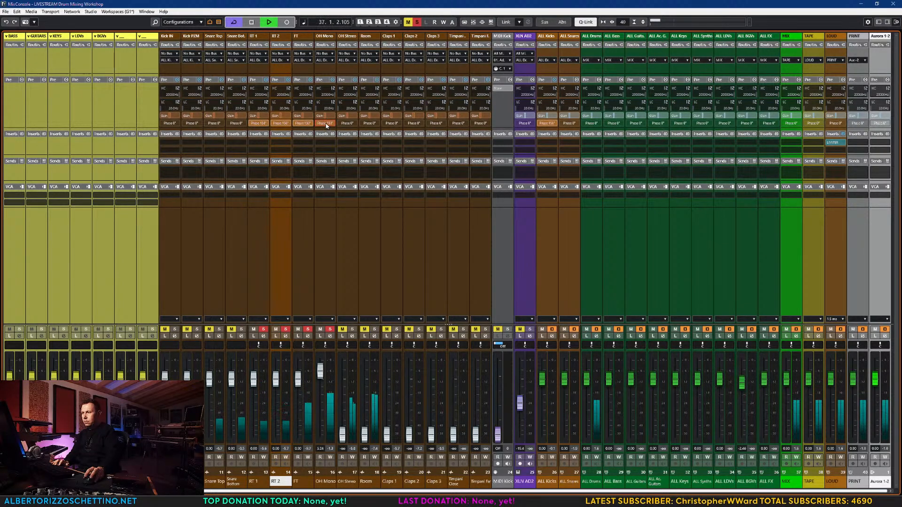
left_click(325, 123)
left_click_drag(321, 376, 321, 372)
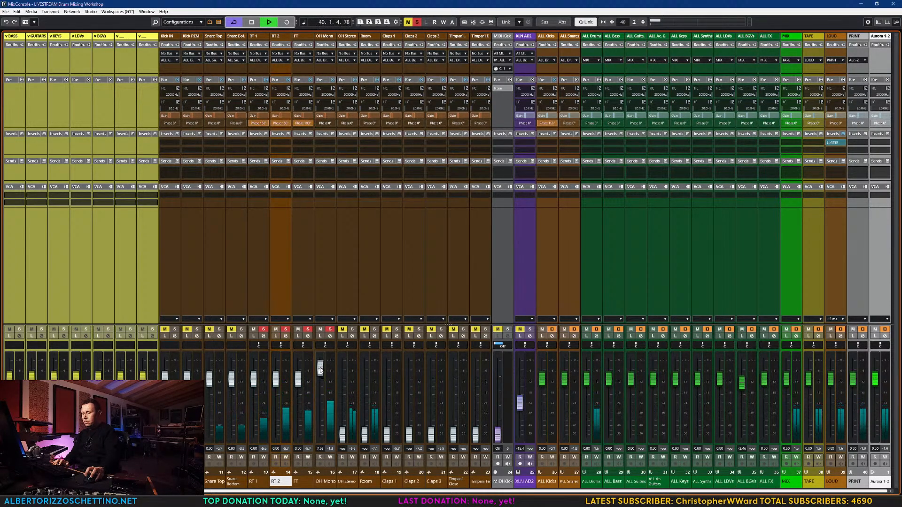
left_click(324, 123)
left_click(324, 123)
left_click_drag(321, 375, 322, 371)
left_click(322, 124)
left_click(322, 124)
key("space")
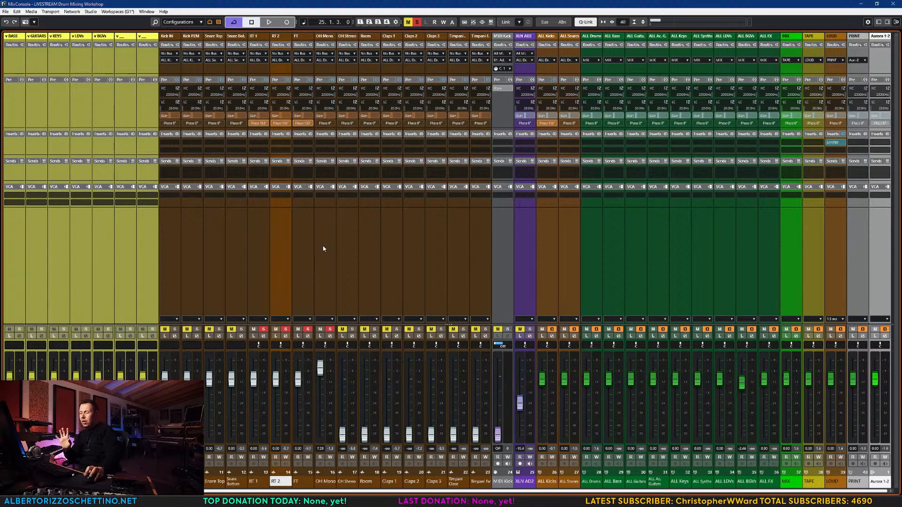
- Unsolo OH Mono, solo OH Stereo at 0 dB with the toms, and start playback
left_click(330, 329)
left_click(352, 329)
left_click(343, 433, "ctrl")
key("space")
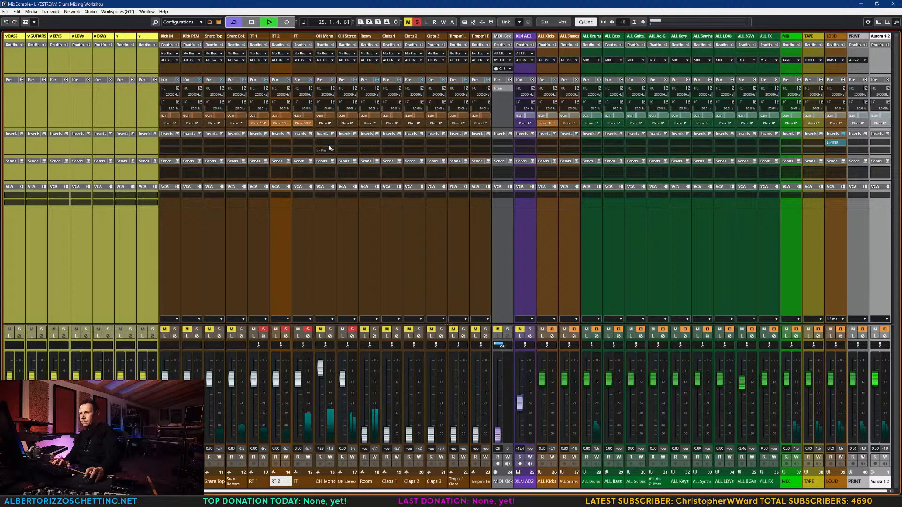
- Raise OH Stereo slightly, compare its phase at 180° and 0° against the toms, stop playback, and return it to 0°
left_click(344, 124)
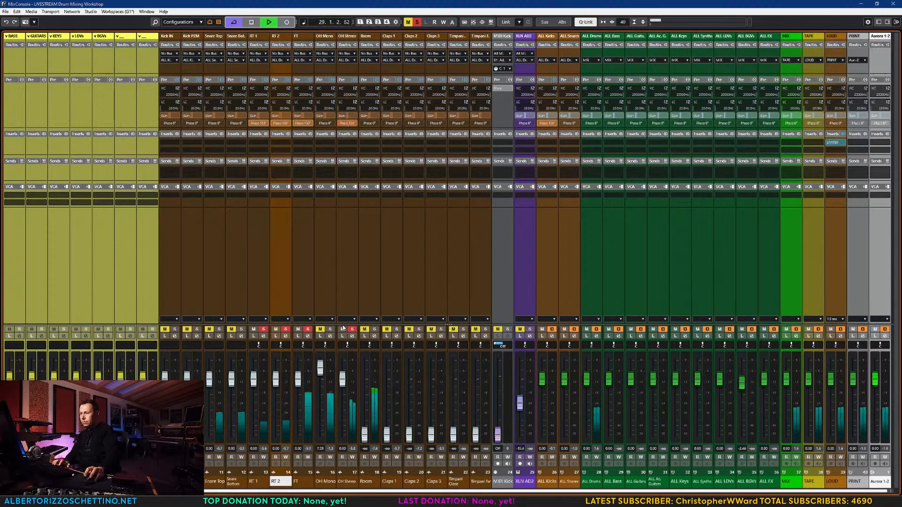
left_click_drag(343, 379, 342, 374)
left_click(347, 123)
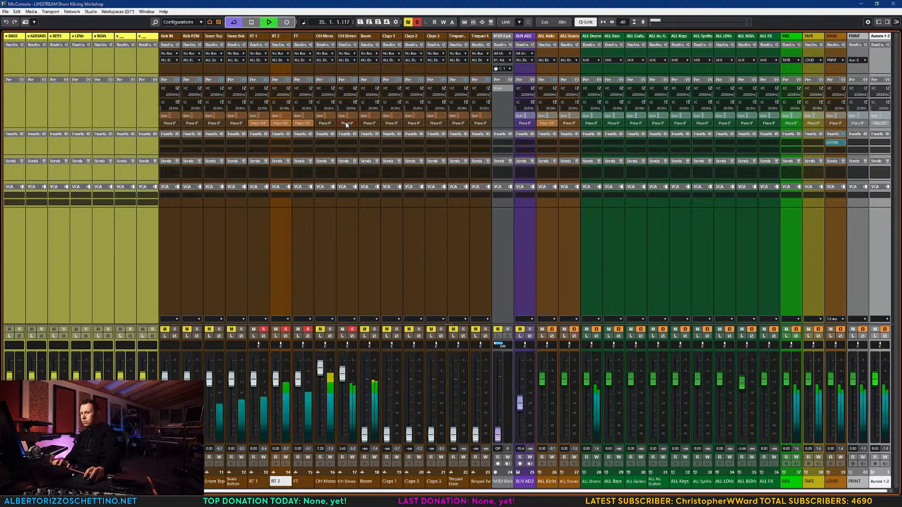
left_click(347, 123)
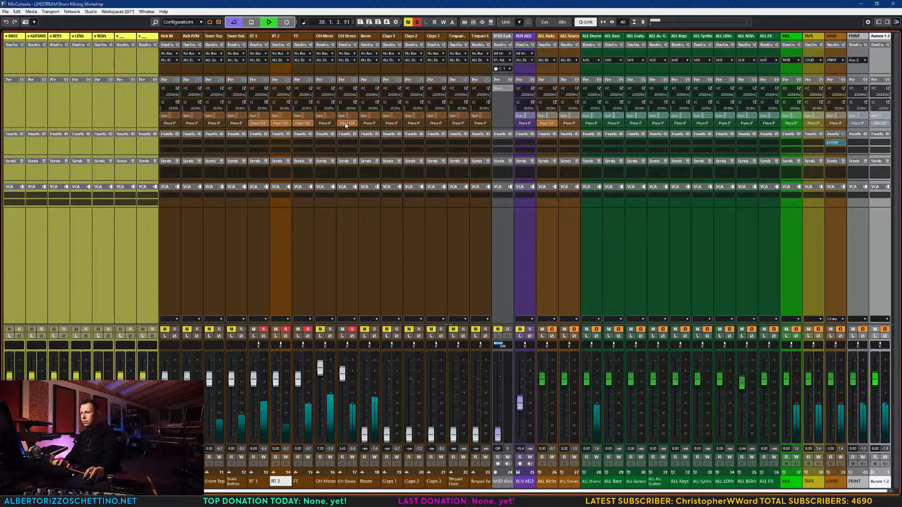
key("space")
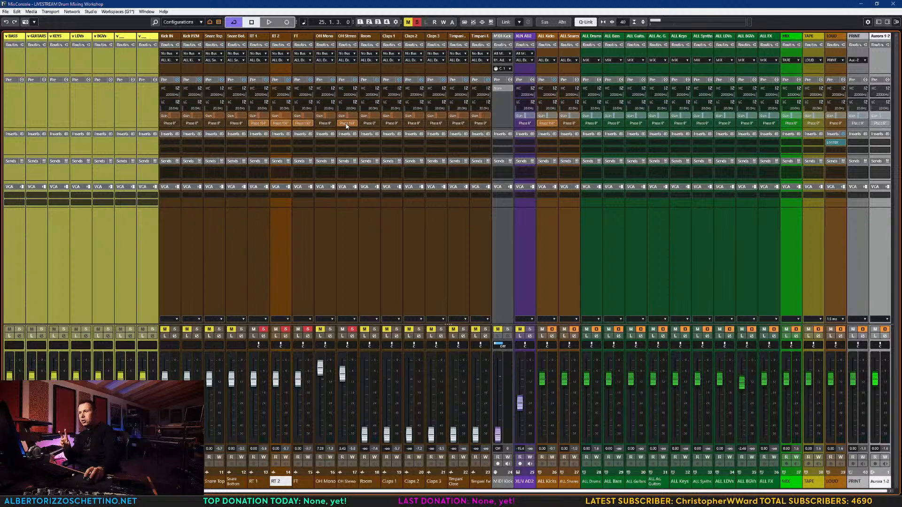
left_click(347, 123)
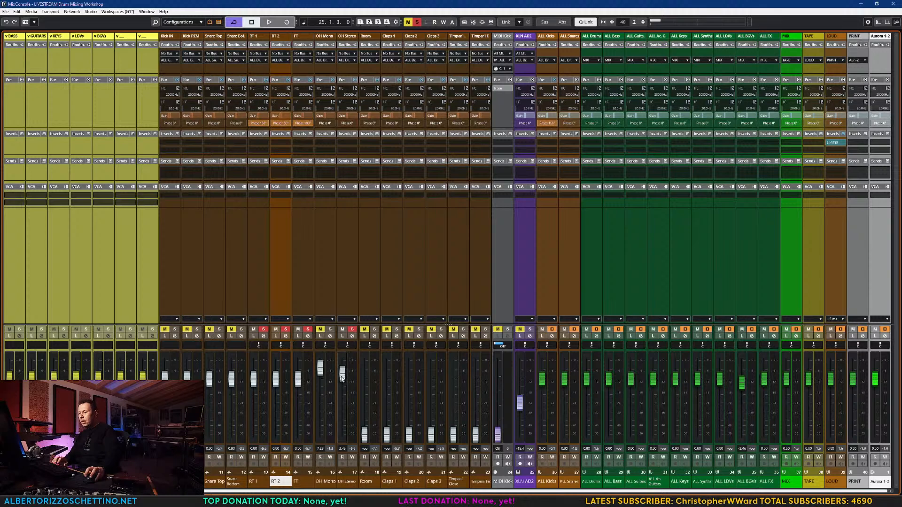
- Pull OH Stereo fully down and unsolo it, then set Room to 0 dB and solo it with the toms
left_click_drag(341, 379, 342, 436)
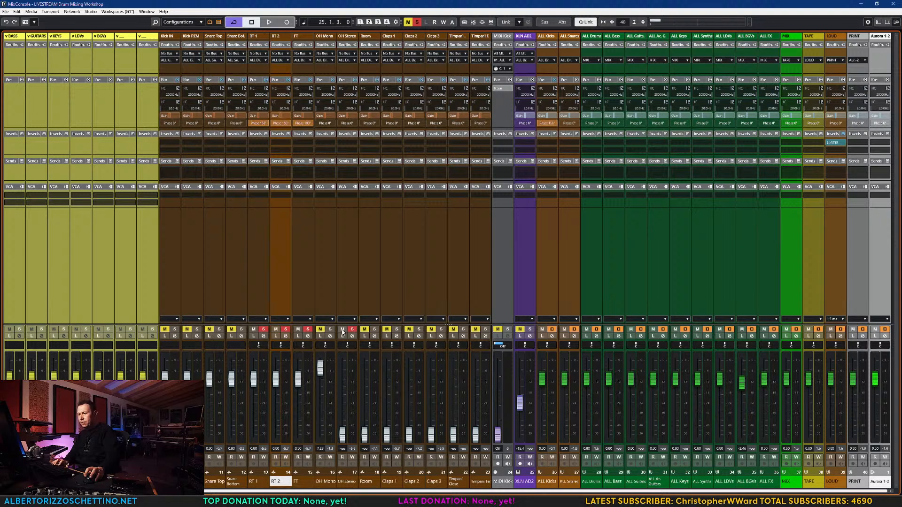
left_click(343, 330)
left_click(364, 433, "ctrl")
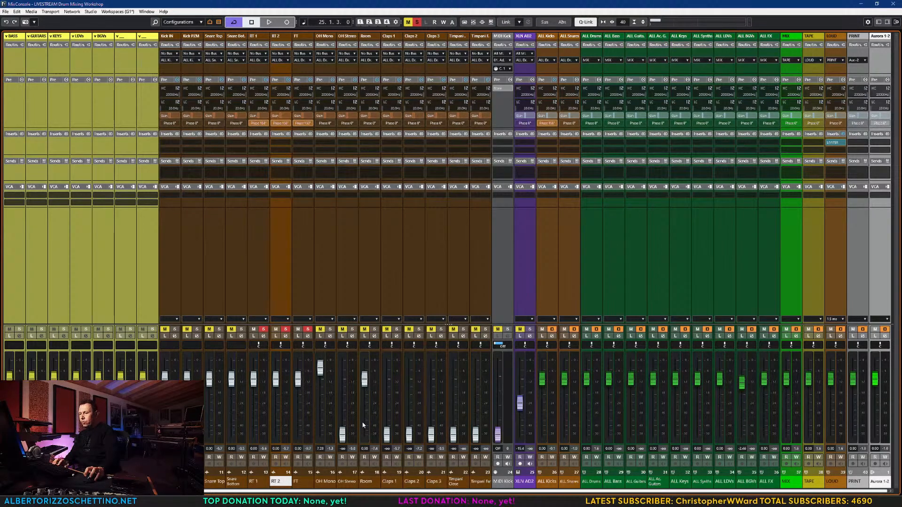
left_click(375, 330)
- Compare Room's phase at 0° and 180° against the toms with its fader slightly raised, then pull it fully down and unsolo it
key("space")
left_click_drag(365, 376, 366, 376)
left_click(368, 123)
left_click(369, 124)
key("space")
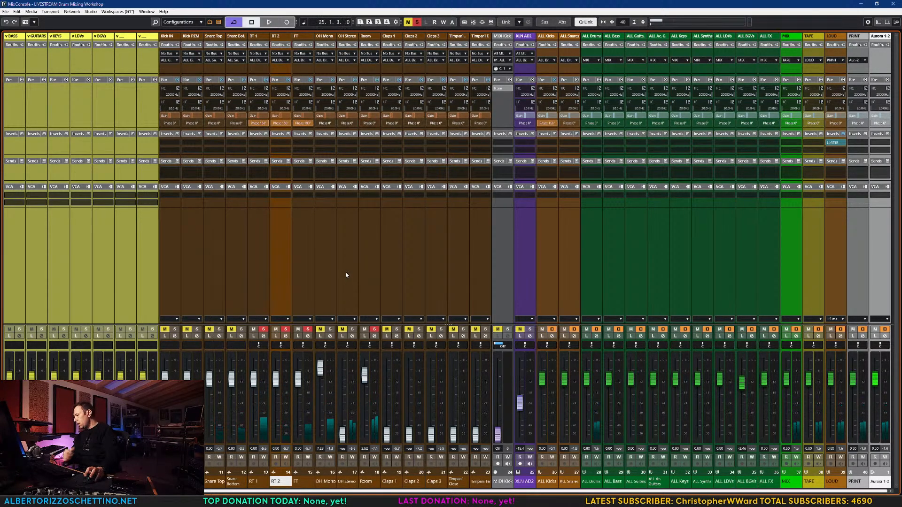
left_click_drag(364, 376, 365, 437)
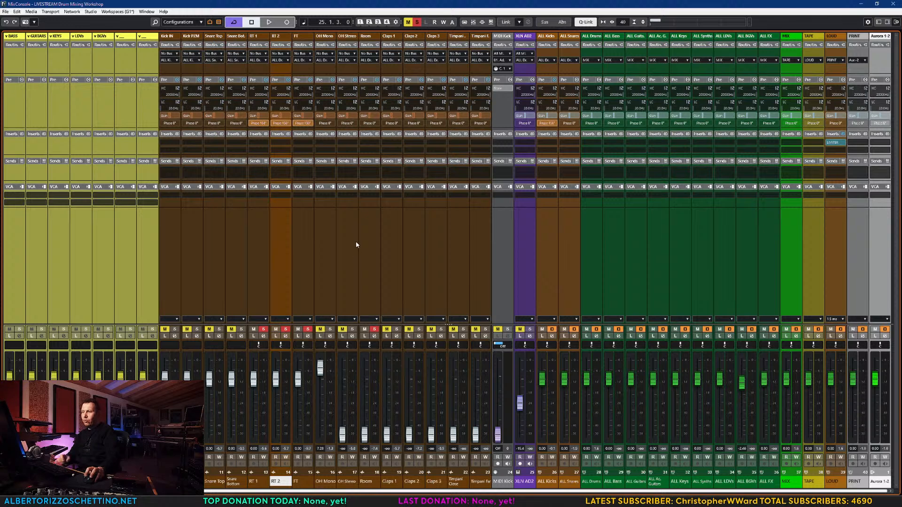
left_click(366, 330)
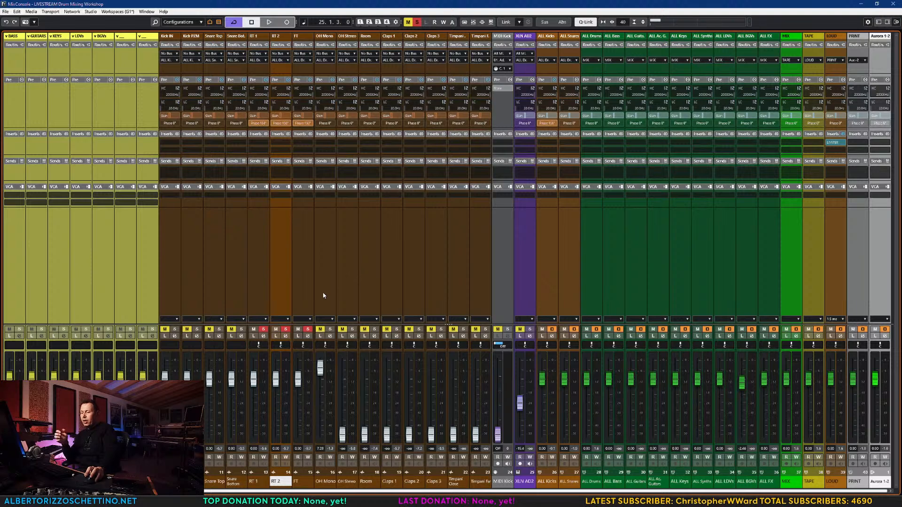
- Move the playback position to about bar 320 in the project, then solo Timpani Close in the mixer at 0 dB
key("F3")
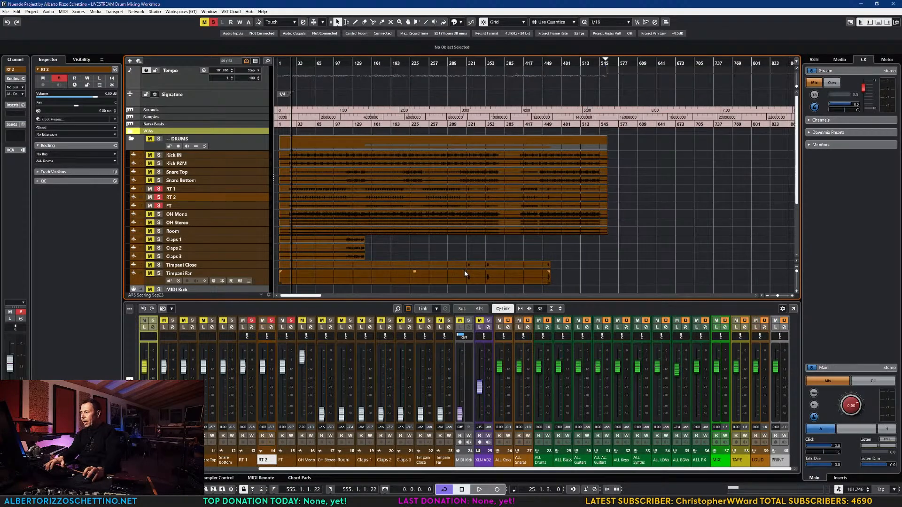
left_click(467, 63)
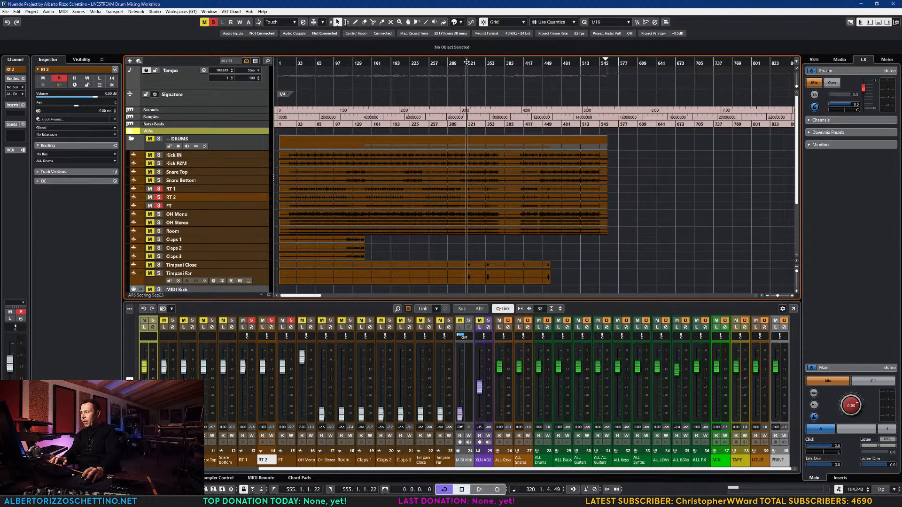
key("F3")
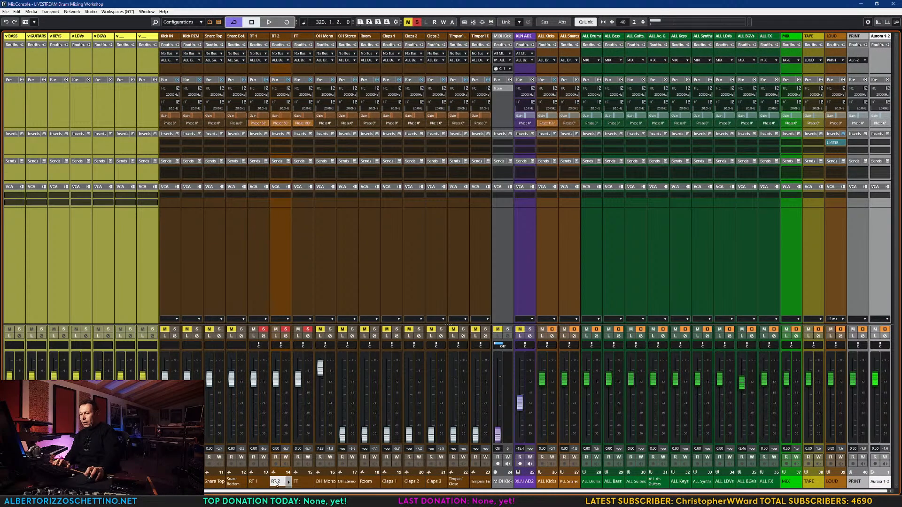
left_click(463, 329)
left_click(454, 434, "ctrl")
- Play Timpani Close with the soloed toms, stop playback, and set Timpani Close's phase to 180°
key("space")
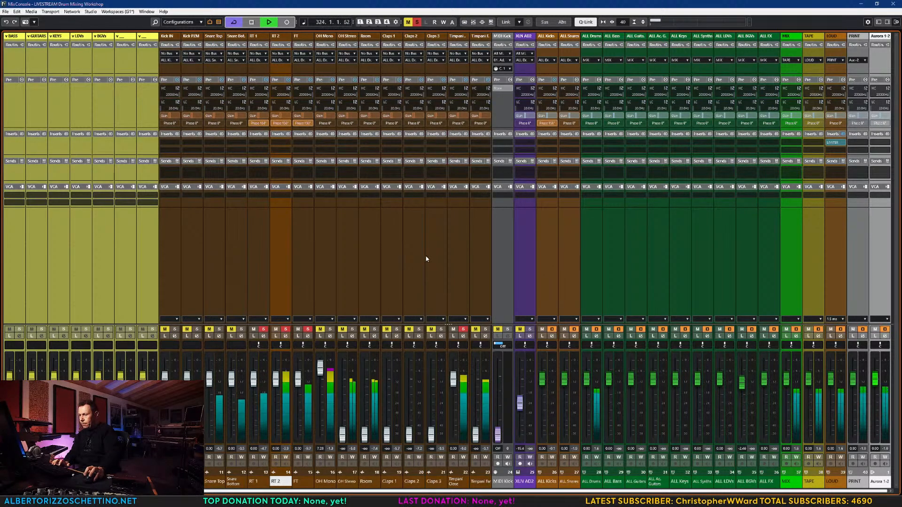
key("space")
left_click(458, 123)
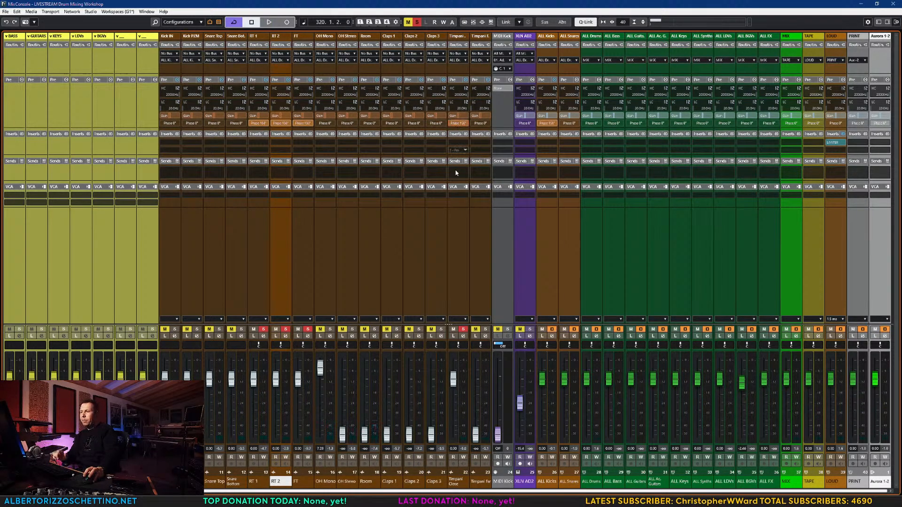
- Reset the Timpani Far fader to 0 dB and invert its phase, auditioning the section during playback
key("space")
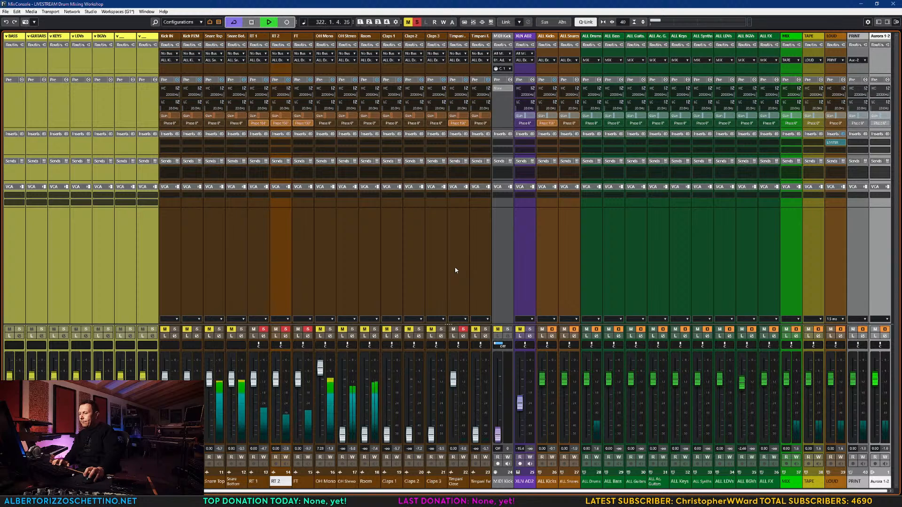
key("space")
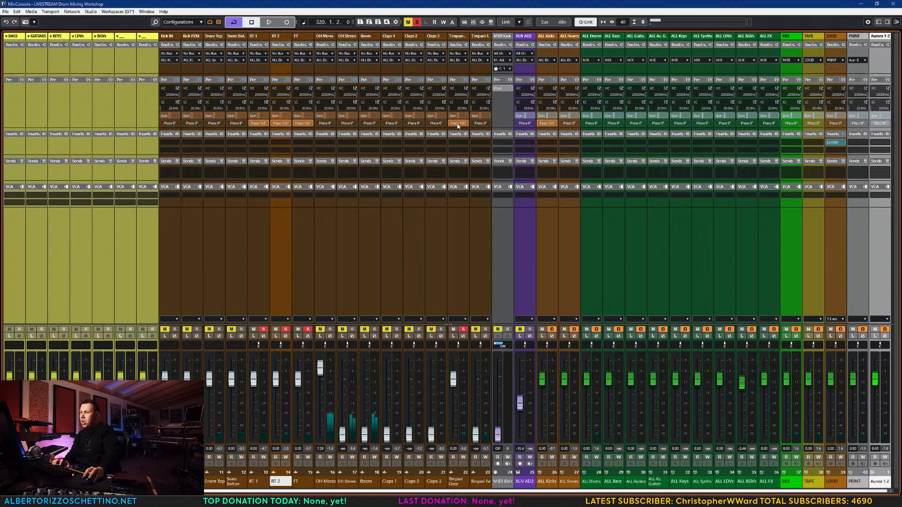
left_click(474, 432, "ctrl")
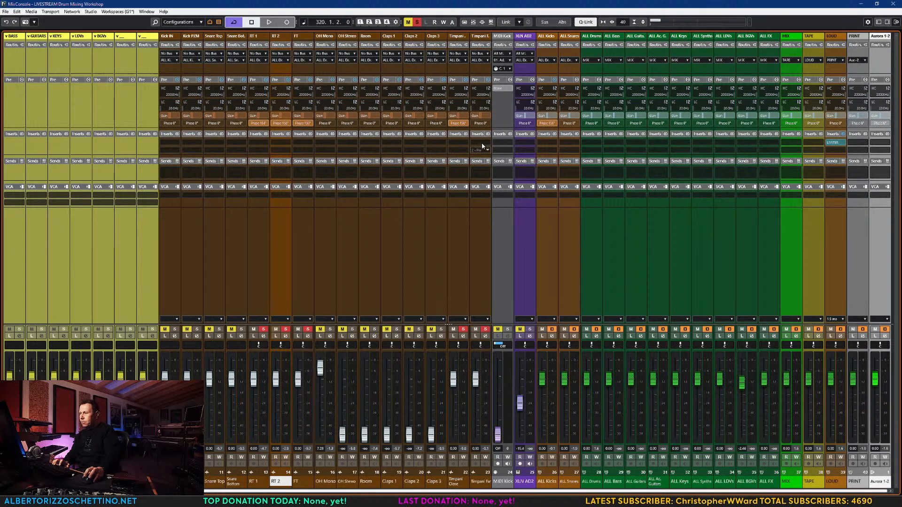
key("space")
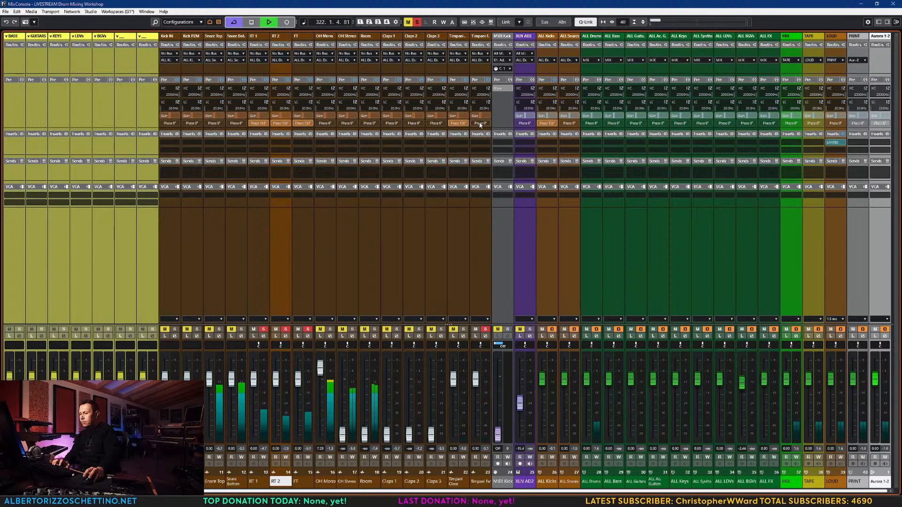
left_click(480, 123)
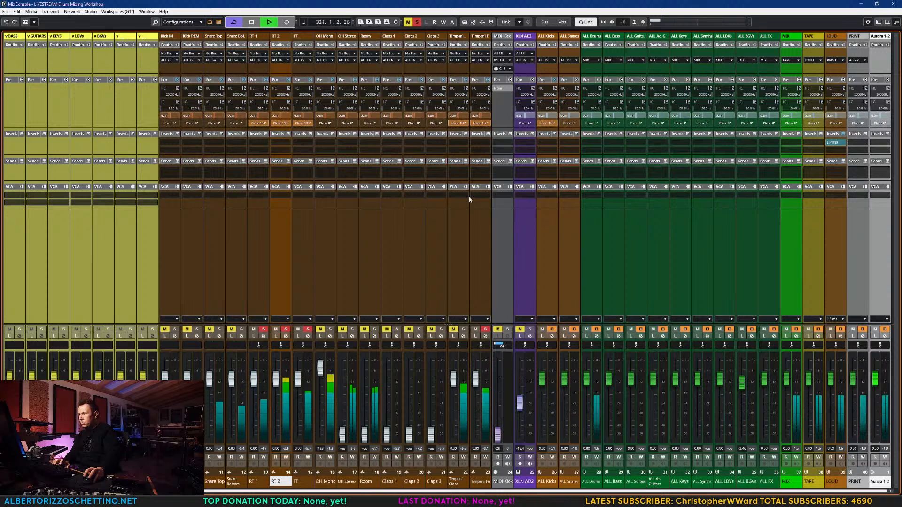
key("space")
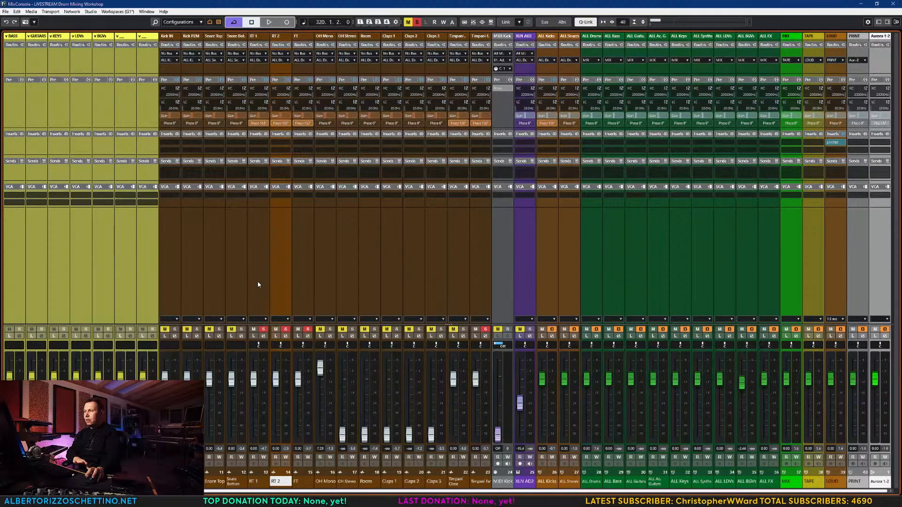
- Turn off solo on the Timpani Close, Timpani Far, RT 1, RT 2 and FT channels
left_click(463, 330)
left_click(463, 331)
left_click(486, 330)
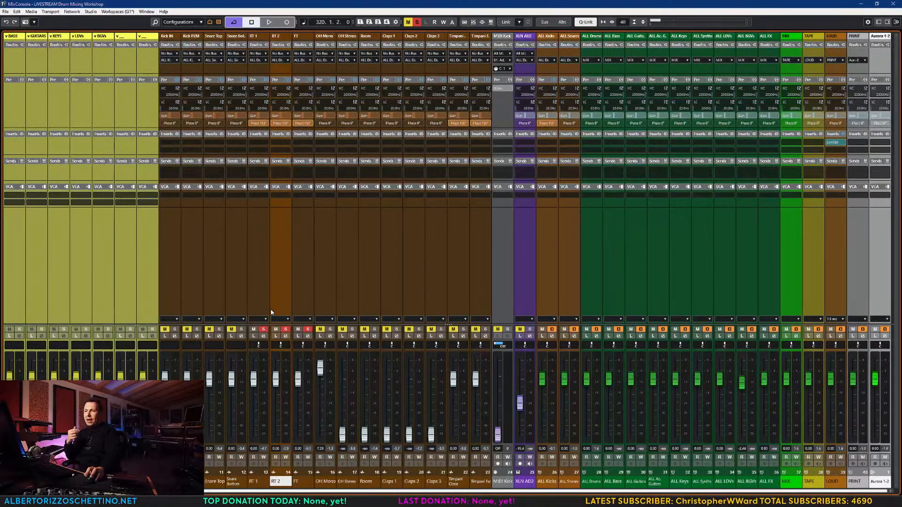
left_click(264, 329)
left_click(286, 329)
left_click(308, 329)
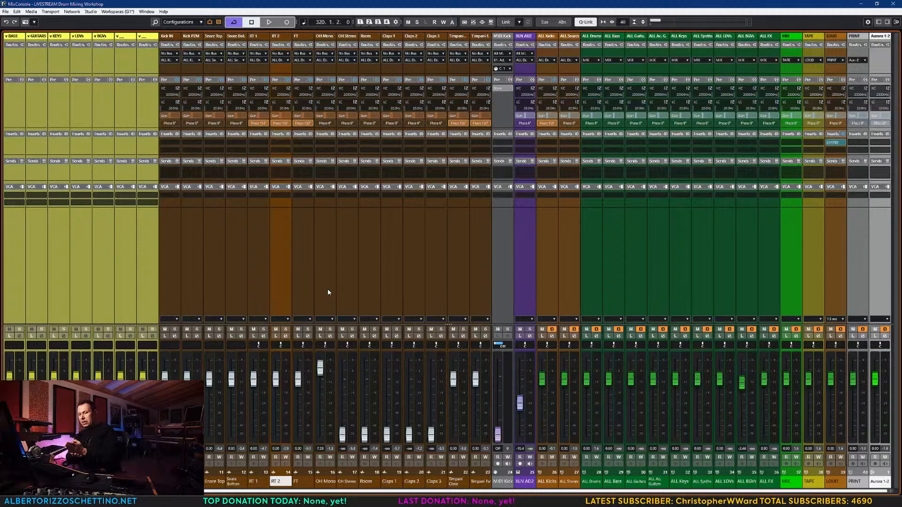
- Switch to the project arrangement, place the playhead near bar 14 and hide the lower-zone mixer
key("F3")
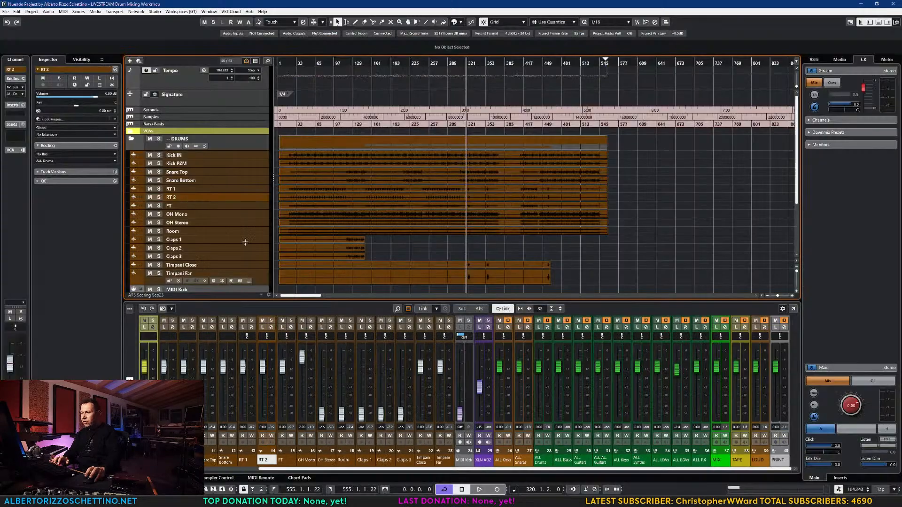
left_click_drag(355, 62, 376, 229)
key("h")
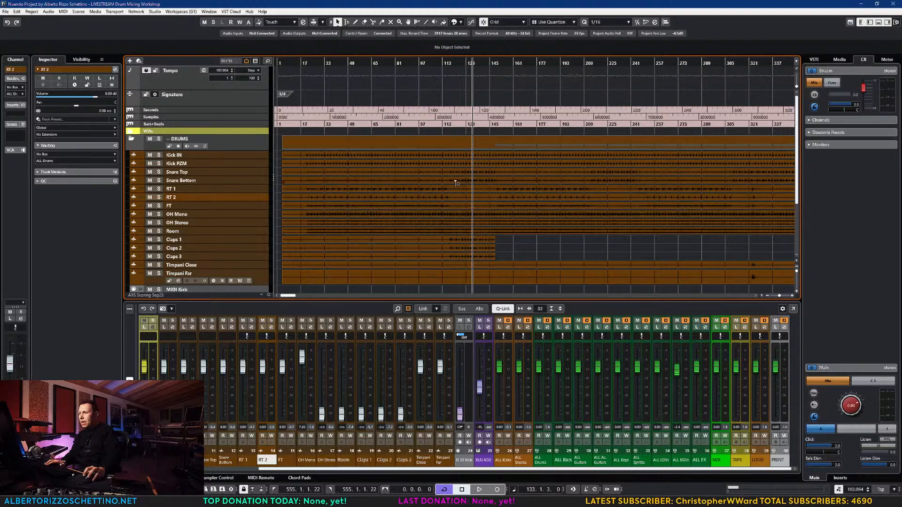
left_click(297, 64)
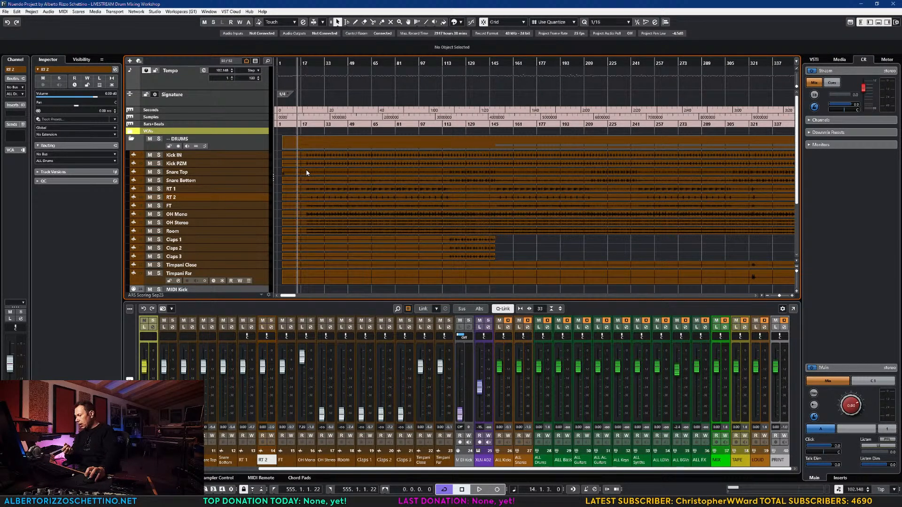
key("ctrl+alt+e")
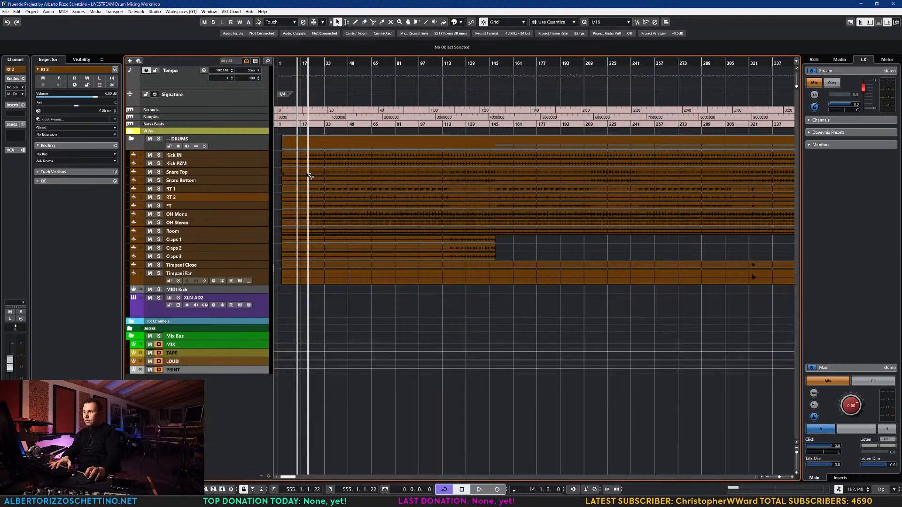
- Select the drum tracks from Kick IN to Timpani Far and increase their track height together
left_click(255, 155)
left_click(263, 277, "shift")
left_click(263, 275, "shift")
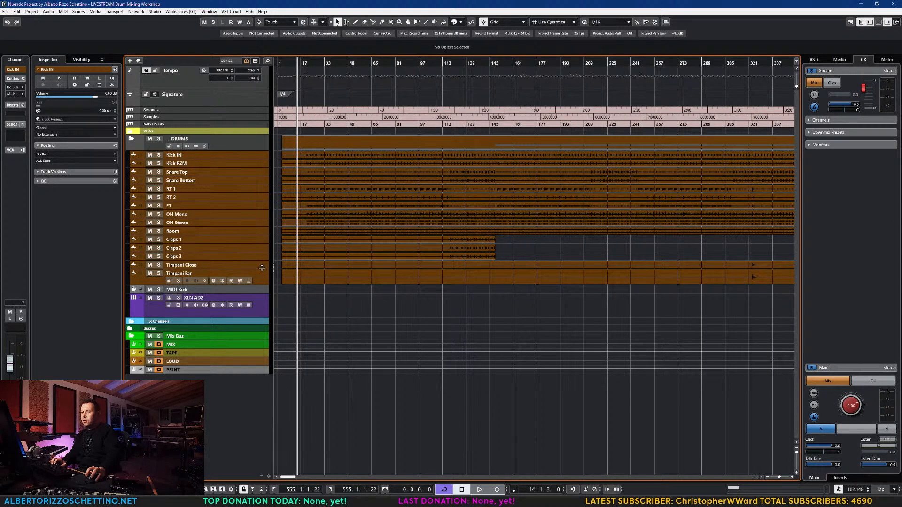
left_click_drag(262, 269, 263, 241)
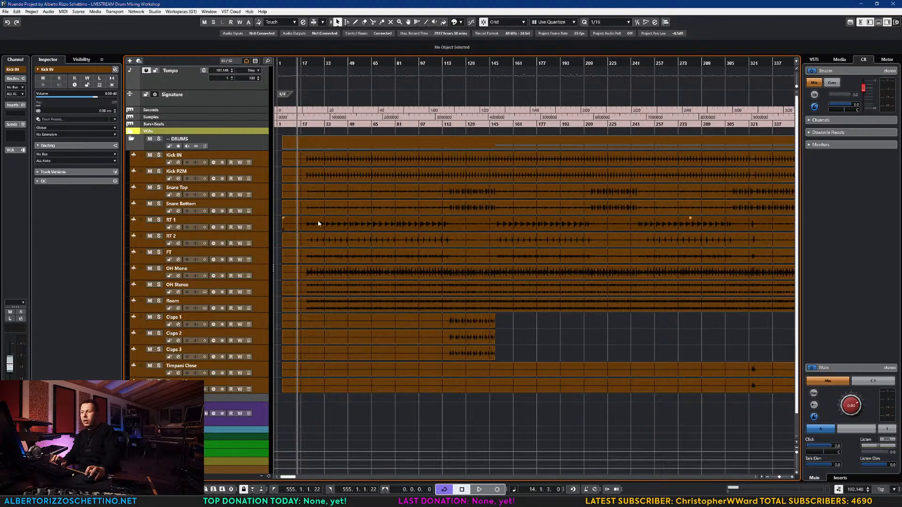
- Split the Snare Top and Snare Bottom events at bar 117 and mute the portions before it
left_click(447, 63)
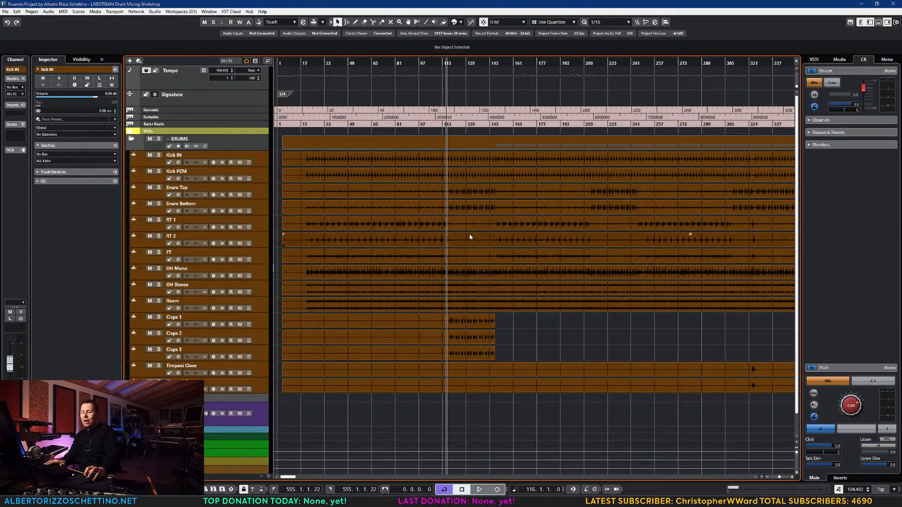
key("g")
key("g")
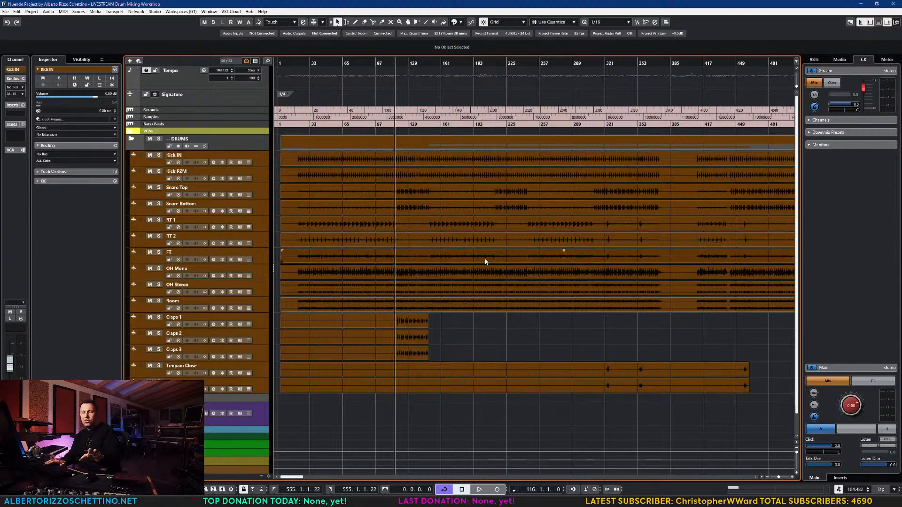
key("g")
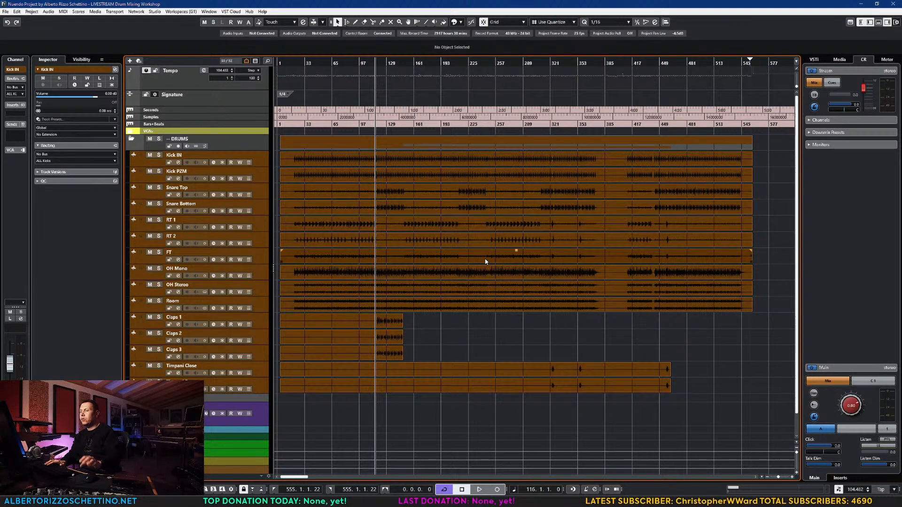
key("h")
key("h")
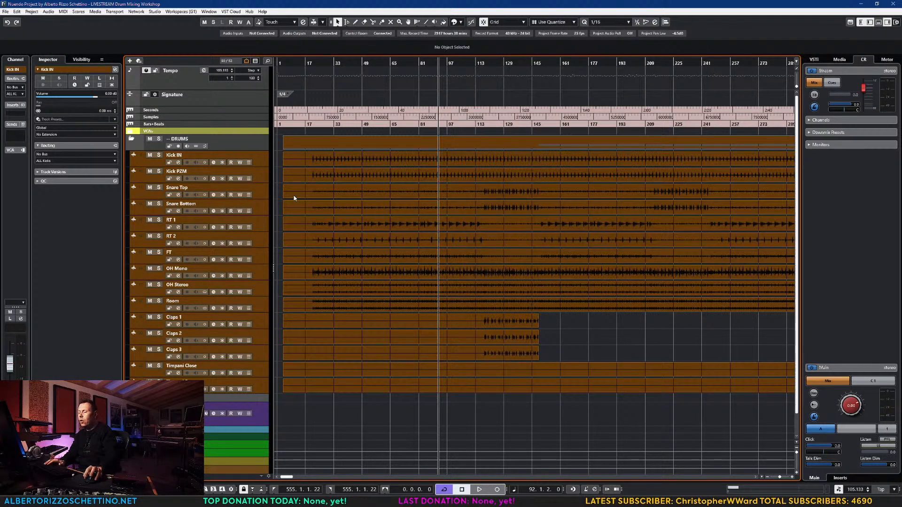
left_click_drag(478, 63, 546, 219)
key("3")
left_click(551, 194)
left_click(551, 207)
key("1")
key("7")
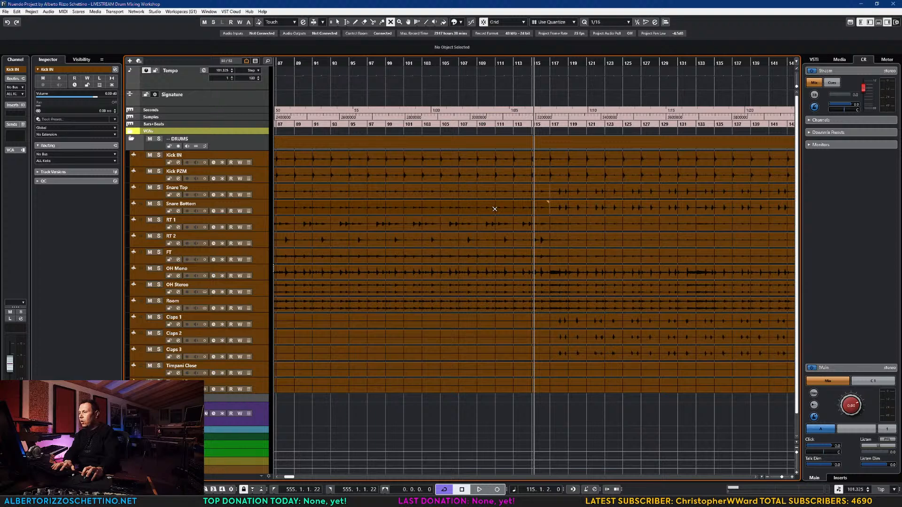
left_click(495, 206)
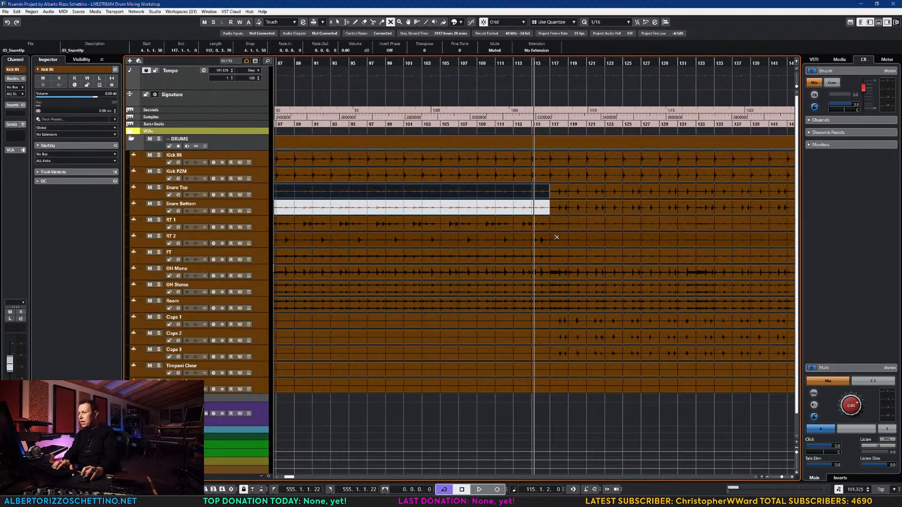
- Split the RT 1, RT 2 and FT events at bars 117 and 149 and mute the portions between
left_click(551, 92)
key("3")
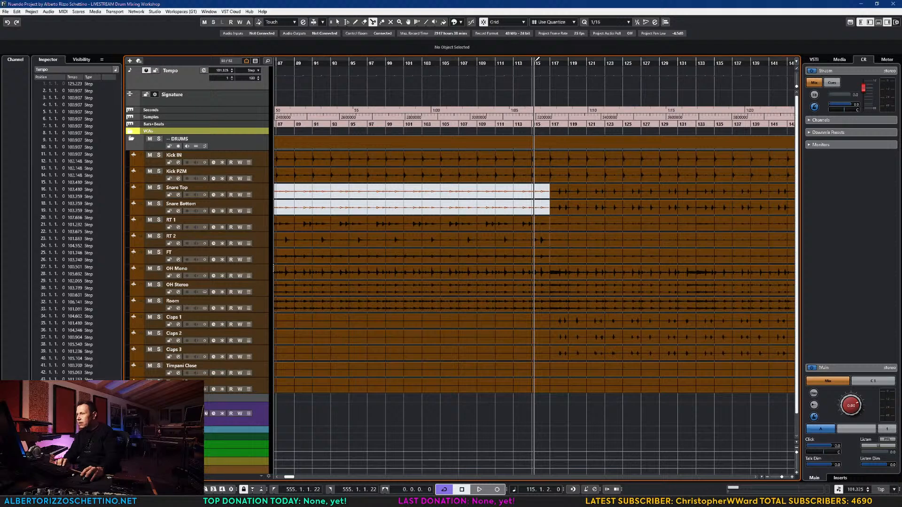
key("space")
key("space")
left_click_drag(289, 477, 290, 478)
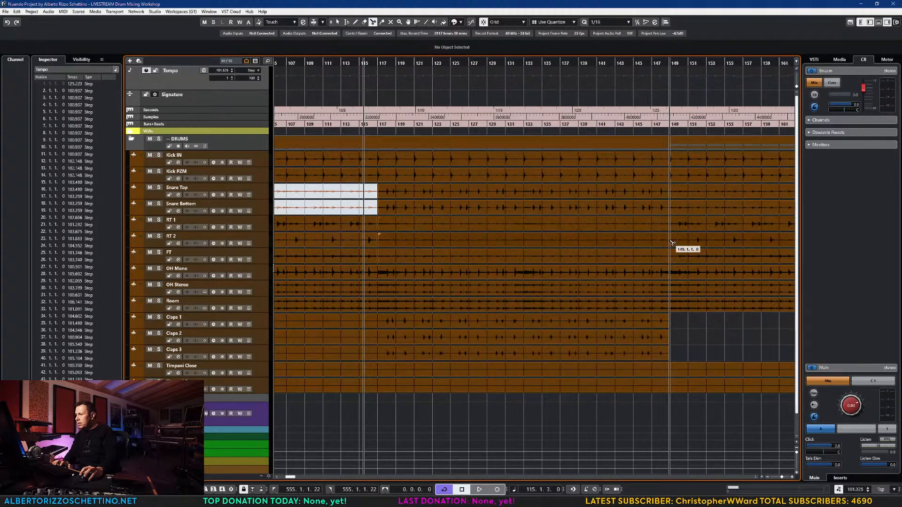
key("7")
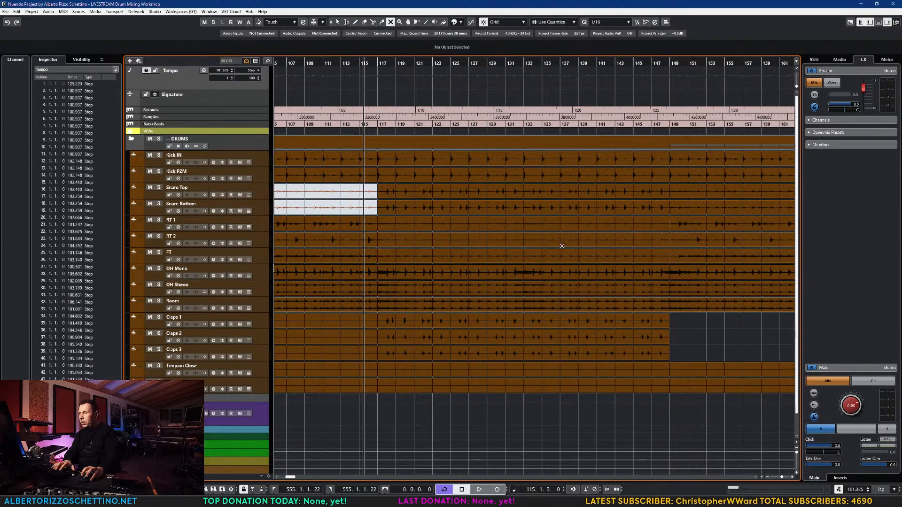
left_click(549, 227)
left_click(549, 241)
left_click(547, 259)
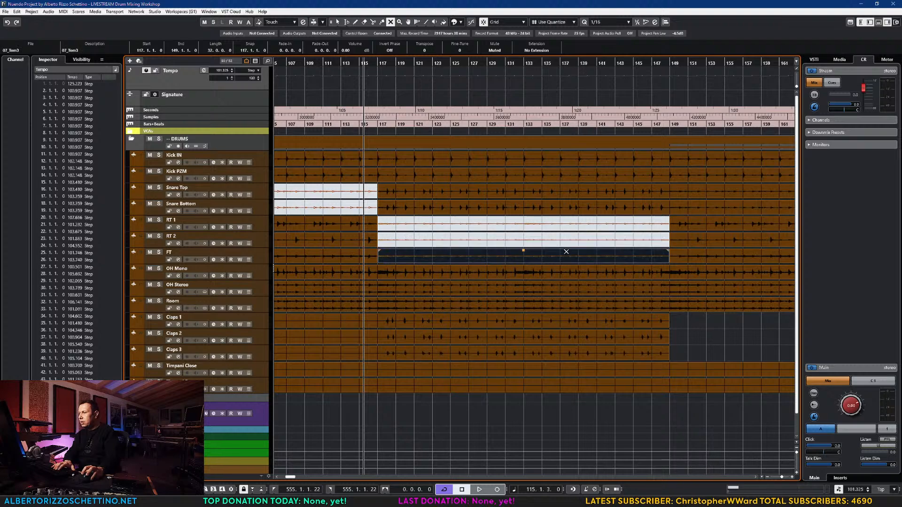
- Split the Snare Top and Snare Bottom events at bars 149 and 213 and mute the portions between
left_click_drag(293, 477, 295, 479)
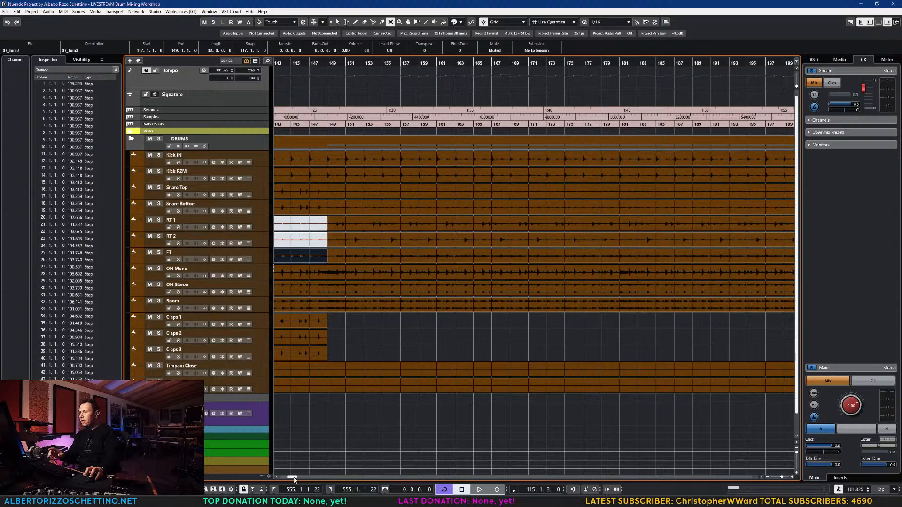
key("g")
key("g")
key("g")
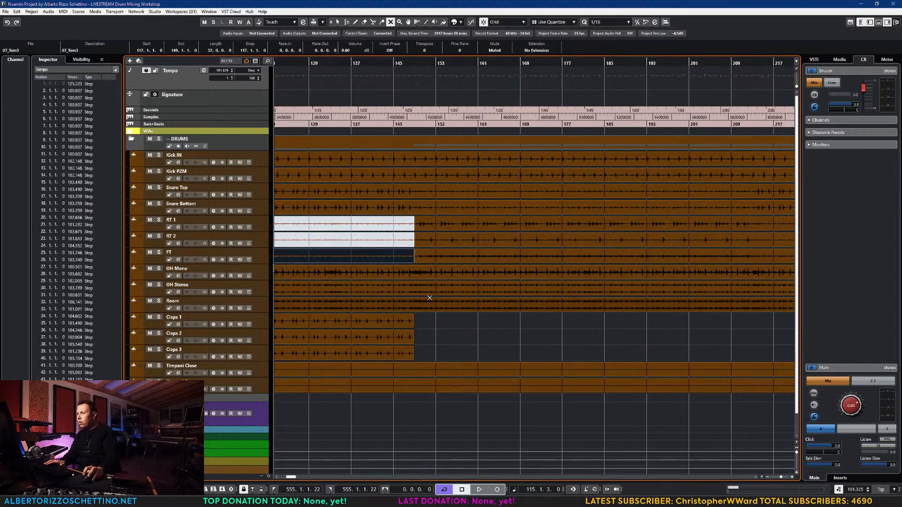
key("g")
key("g")
key("h")
left_click_drag(289, 478, 293, 478)
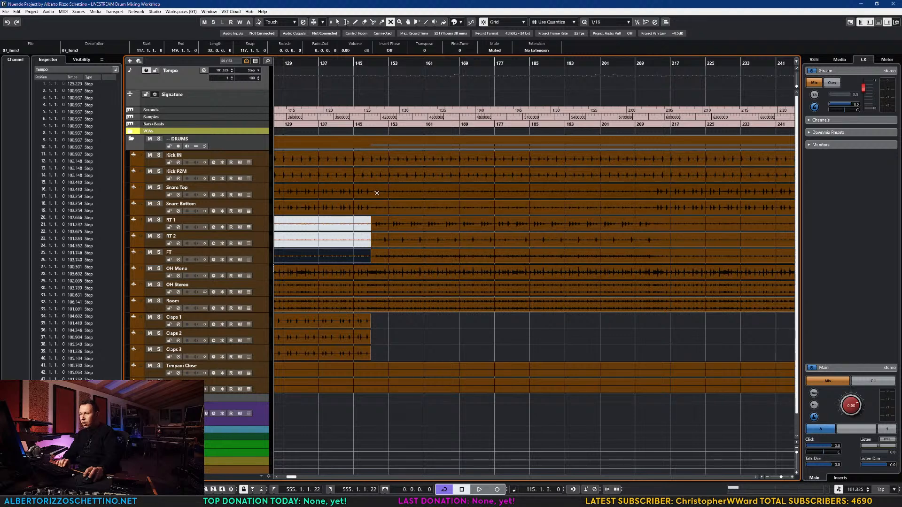
key("3")
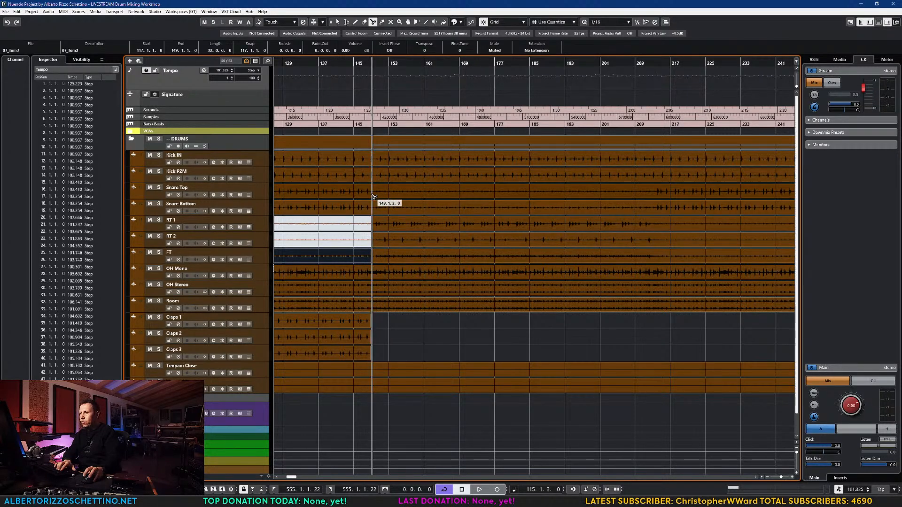
left_click(374, 205)
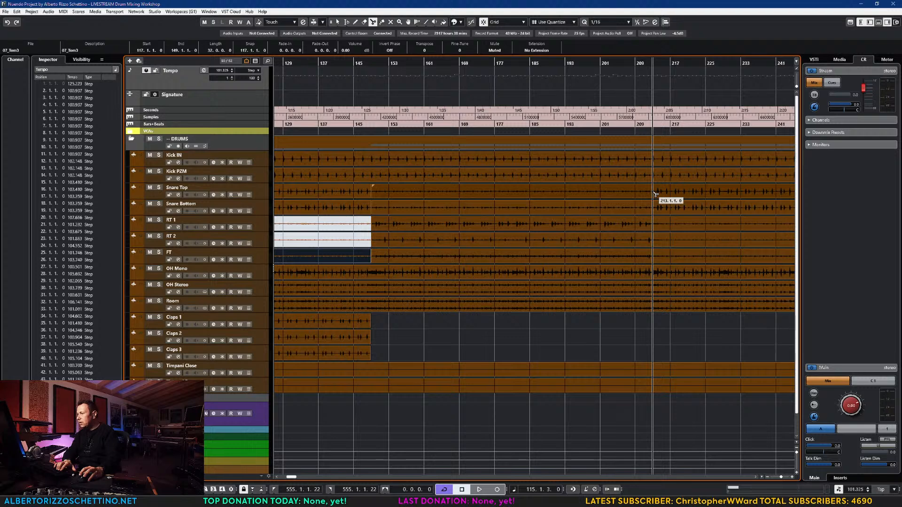
key("1")
key("3")
key("7")
left_click(614, 195)
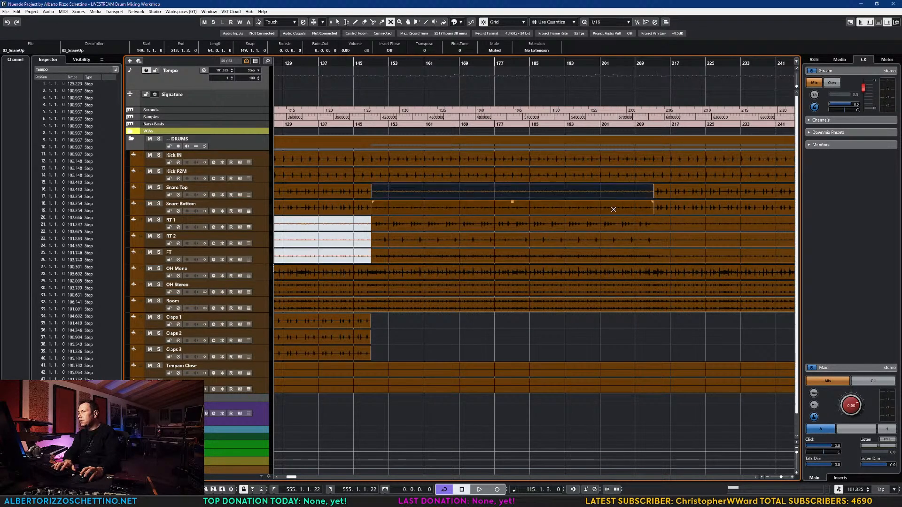
left_click(613, 208)
- Split the RT 1, RT 2 and FT events at bars 213 and 245 and mute the portions between
key("3")
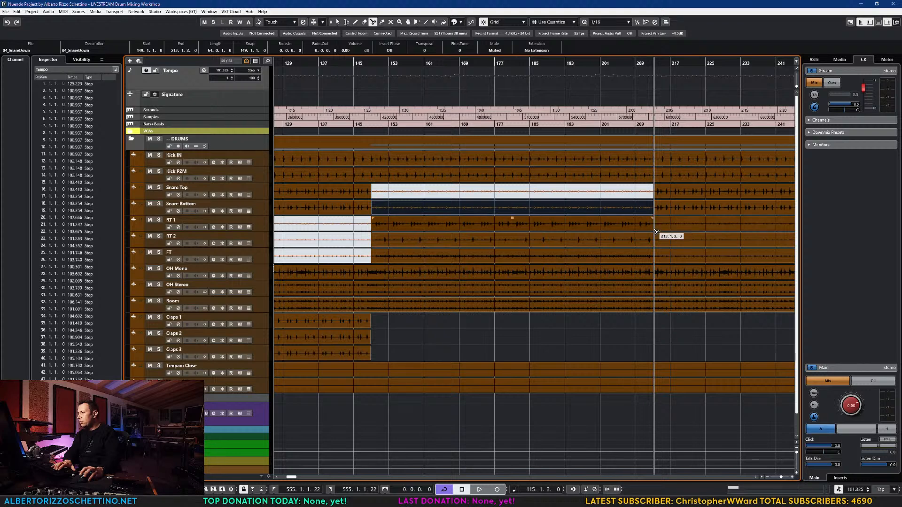
left_click(656, 259)
left_click_drag(292, 478, 294, 478)
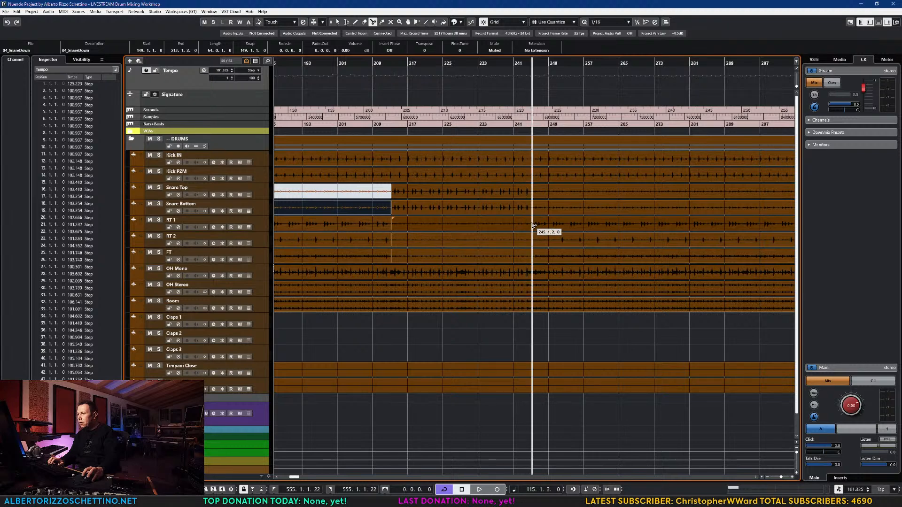
left_click(532, 258)
key("7")
left_click(502, 258)
left_click(503, 241)
left_click(507, 227)
- Split the Snare Top and Snare Bottom events at bars 245 and 309 and mute the portions between
key("3")
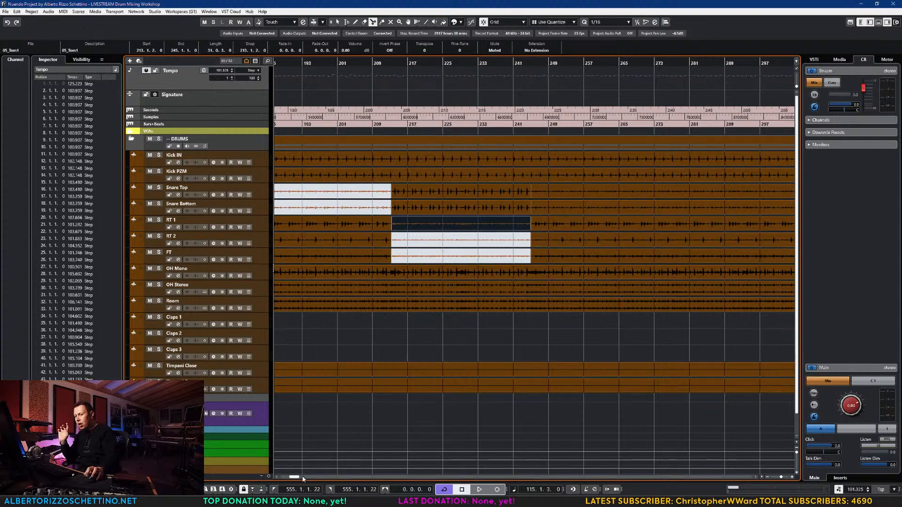
left_click_drag(294, 477, 297, 478)
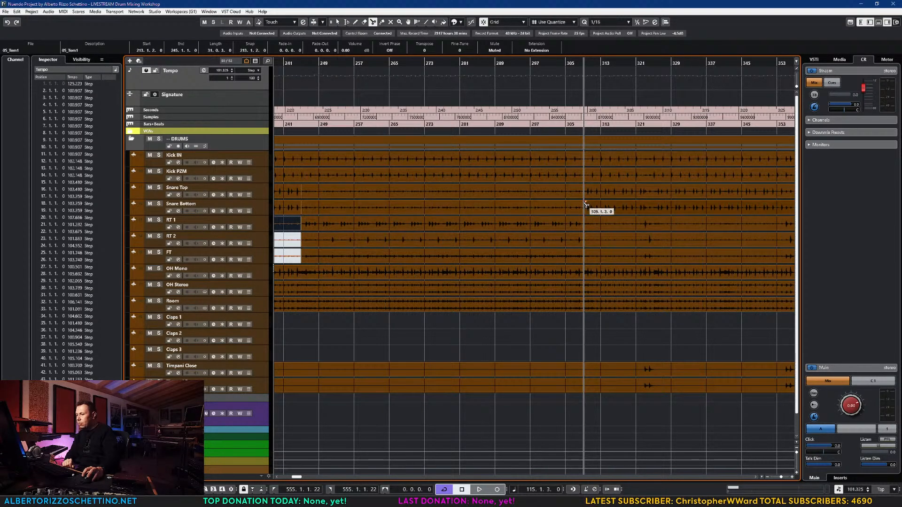
key("7")
left_click(534, 195)
left_click(534, 209)
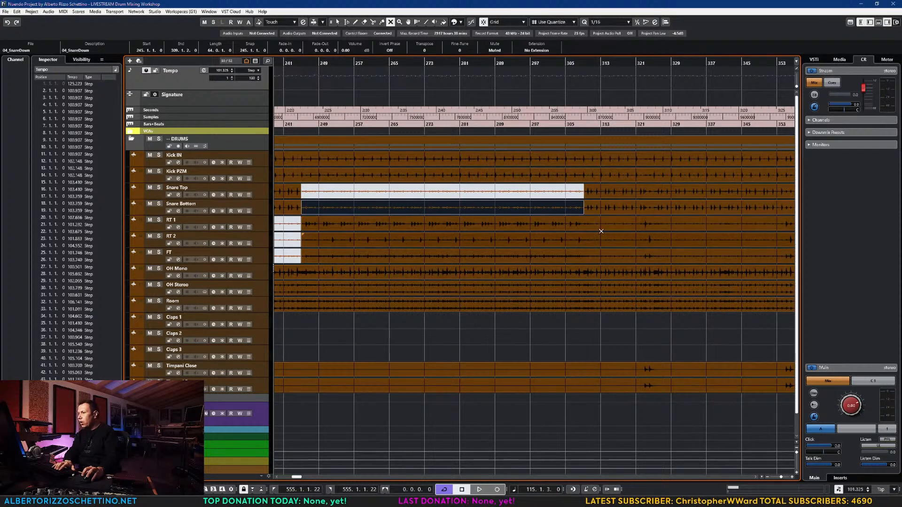
- Split the RT 1, RT 2 and FT events at bars 309 and 322 and mute the portions between
key("3")
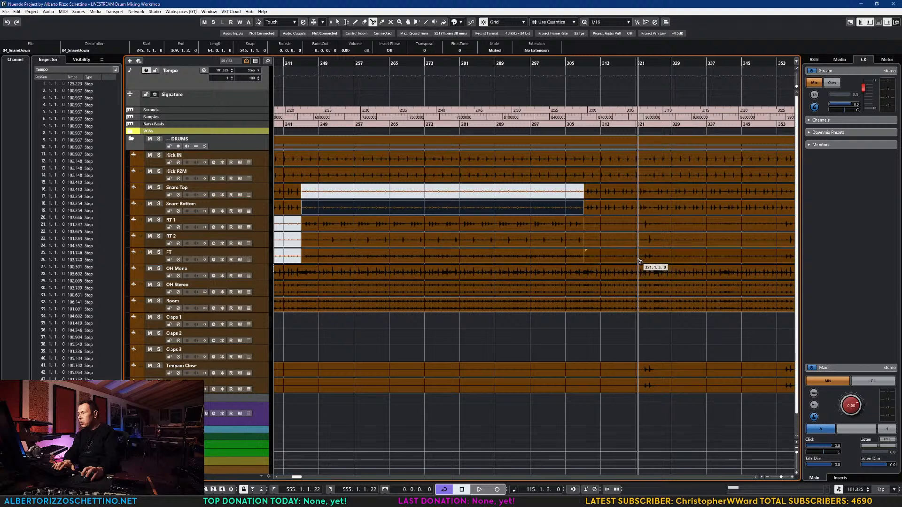
left_click(642, 240)
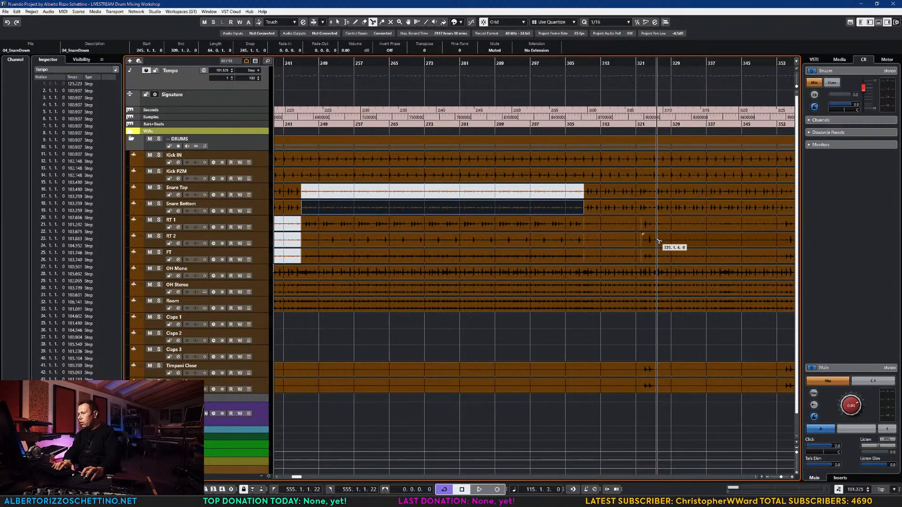
key("7")
left_click(612, 254)
left_click(613, 239)
left_click(615, 223)
- Split the RT 1, RT 2 and FT events at bars 325 and 354 and mute the portions between
key("3")
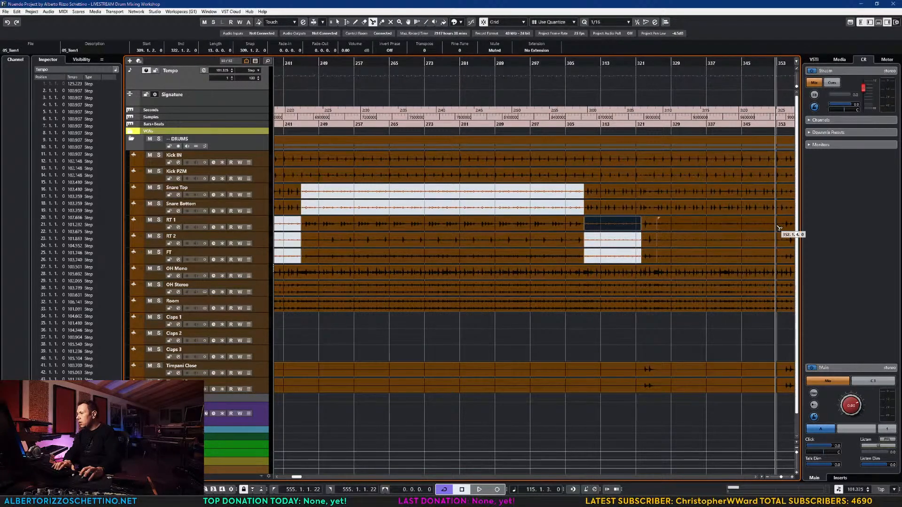
left_click(783, 257)
key("7")
left_click(761, 258)
left_click(761, 241)
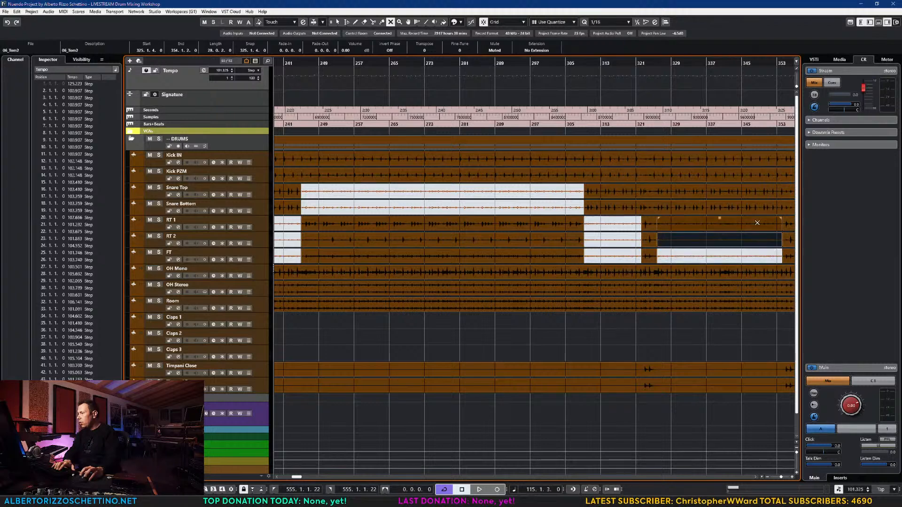
left_click(761, 225)
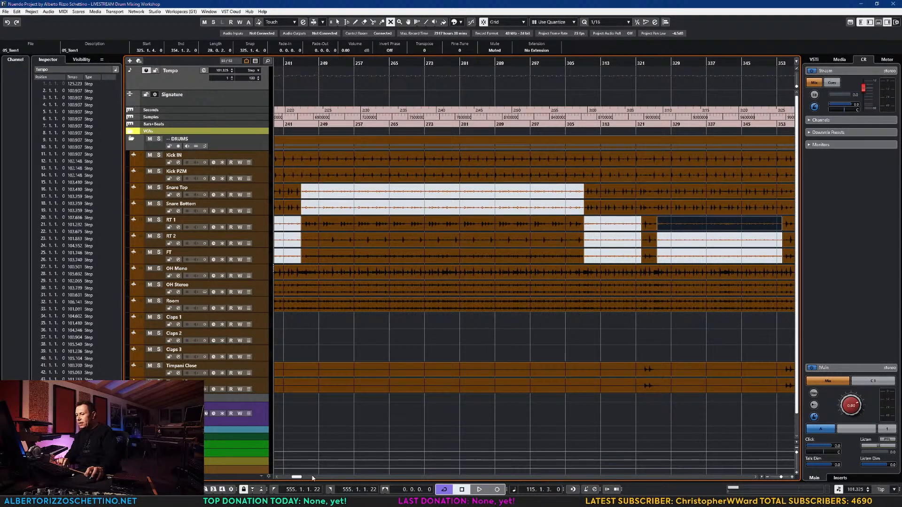
- Split the RT 1, RT 2 and FT events at bars 357 and 376 and mute the portions between
scroll(756, 479, "right", 6)
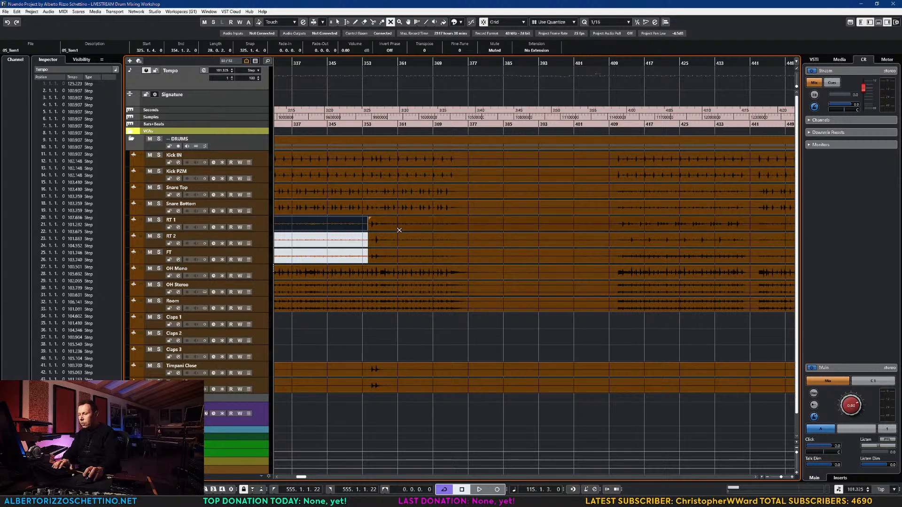
key("3")
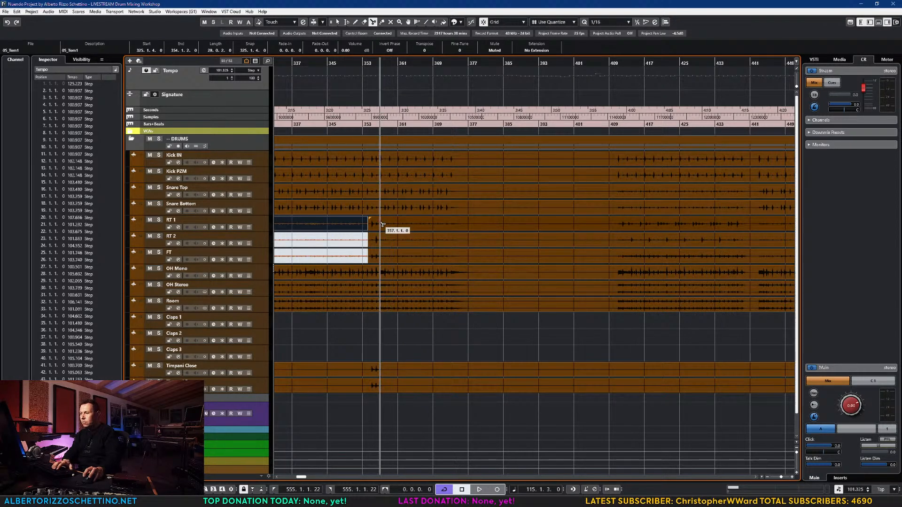
left_click(384, 227)
left_click(384, 258)
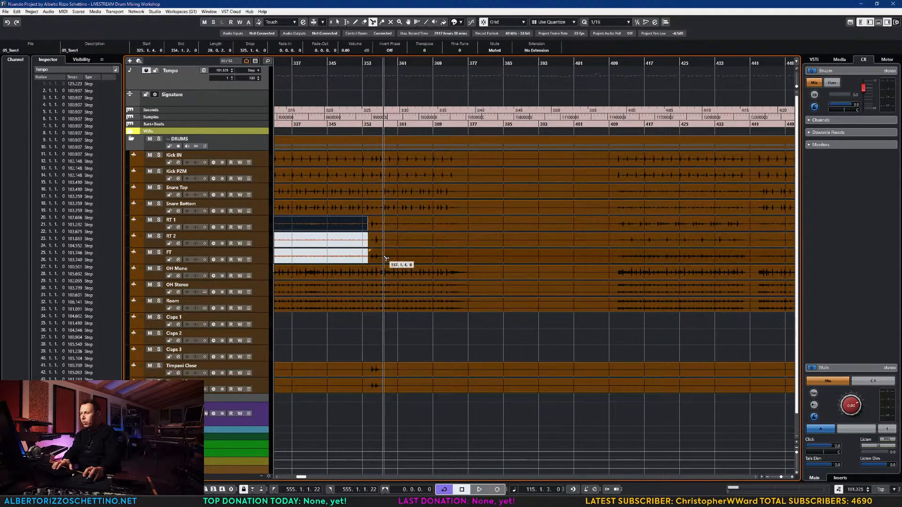
left_click(468, 240)
left_click(467, 257)
key("7")
left_click(451, 255)
left_click(449, 241)
left_click(451, 229)
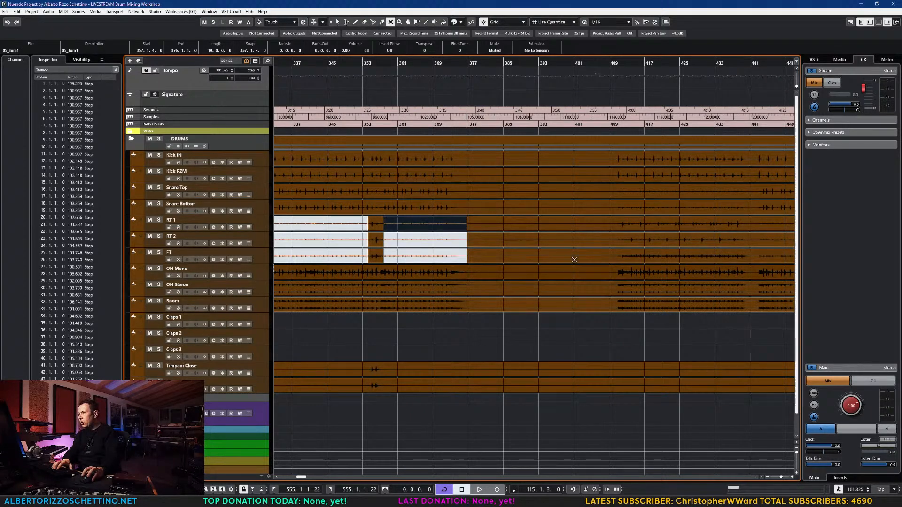
- Split the Snare Top and Snare Bottom events at bars 410 and 441 and mute the portions between
key("3")
left_click(751, 191)
left_click(750, 207)
key("7")
left_click(630, 207)
left_click(634, 192)
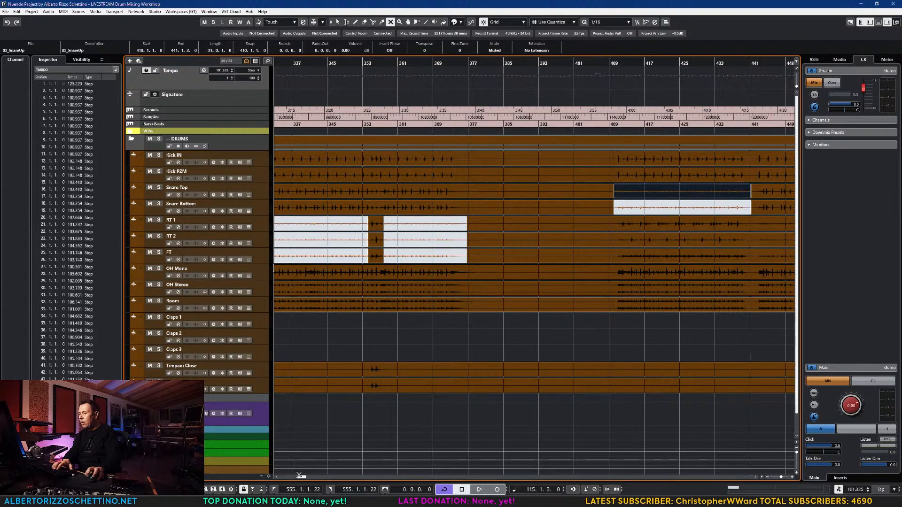
- Split the RT 1, RT 2 and FT events at bars 441 and 456 and mute the portions between
left_click_drag(301, 477, 305, 478)
key("3")
left_click(511, 229)
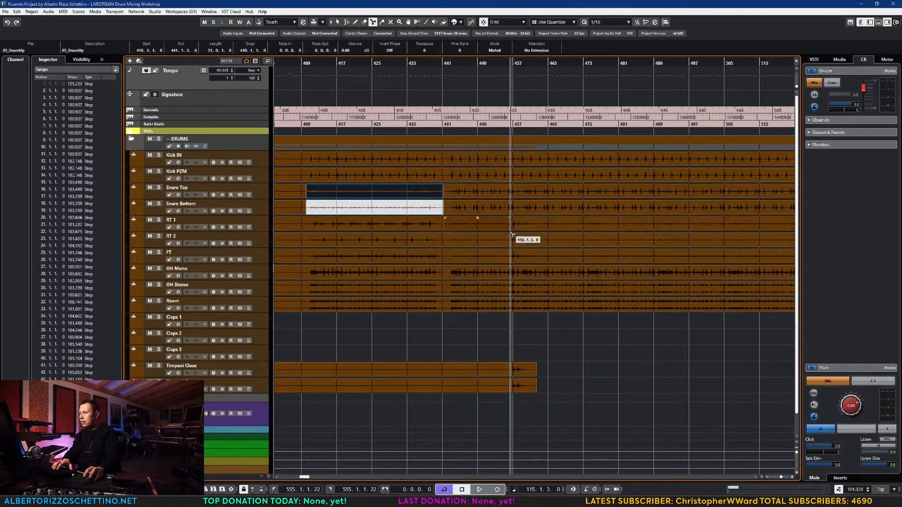
left_click(511, 241)
left_click(510, 255)
left_click(443, 257)
left_click(444, 241)
key("7")
left_click(455, 242)
left_click(462, 224)
left_click(464, 257)
- Split the RT 1, RT 2 and FT events at bar 459 and mute everything from there to the end
key("3")
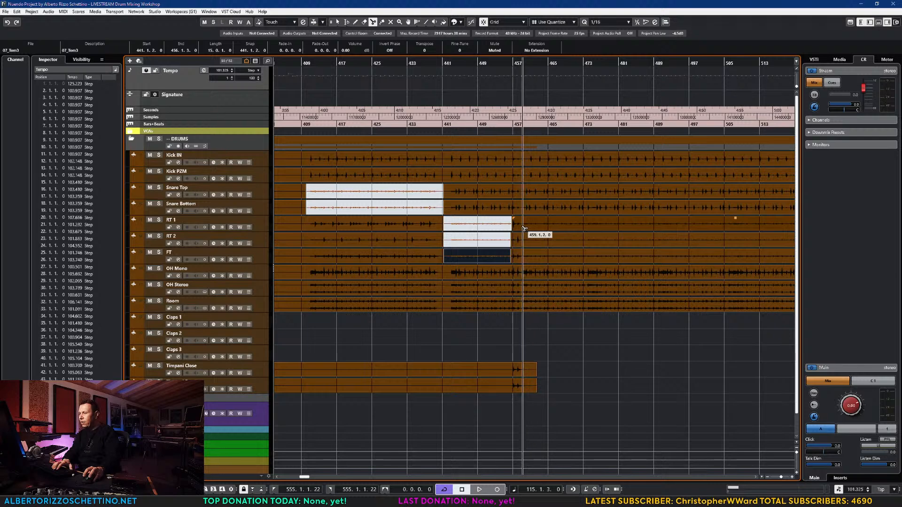
left_click(524, 256)
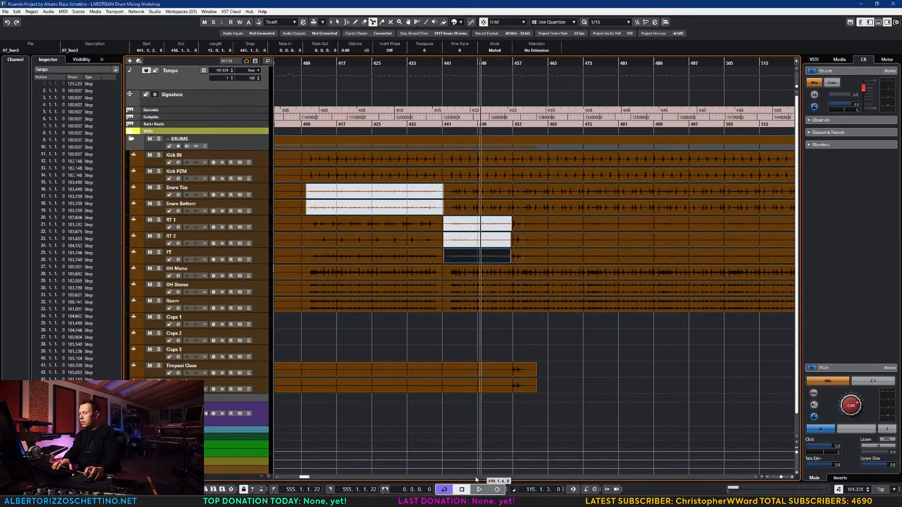
scroll(756, 480, "right", 8)
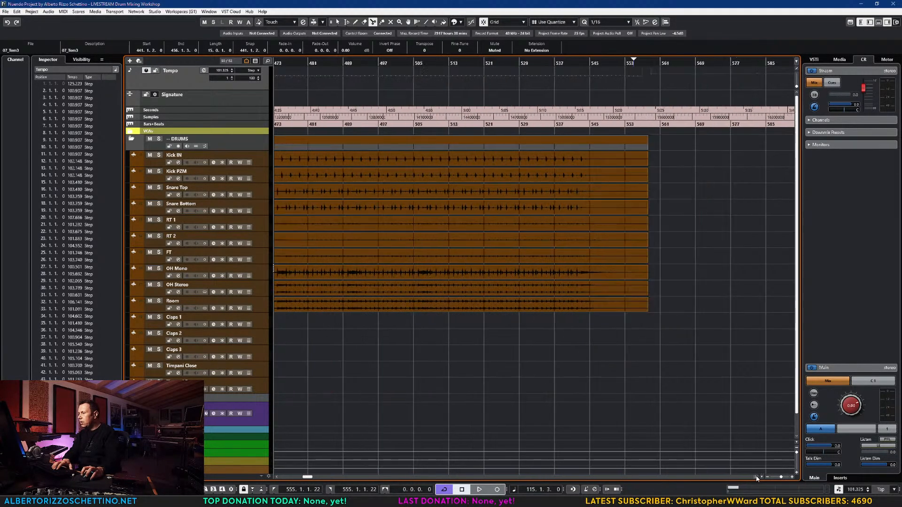
key("7")
left_click_drag(538, 226, 528, 260)
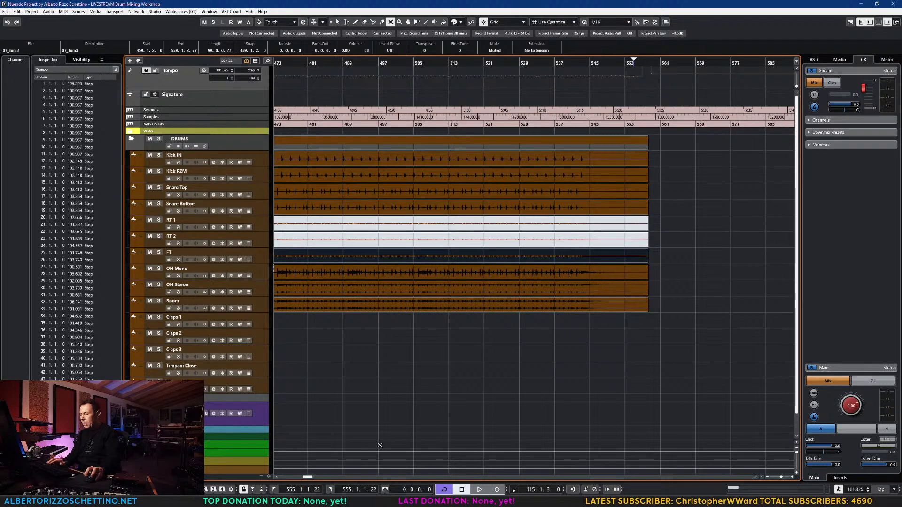
- Review the muted snare and tom sections across the whole drum arrangement
key("g")
key("g")
key("g")
key("g")
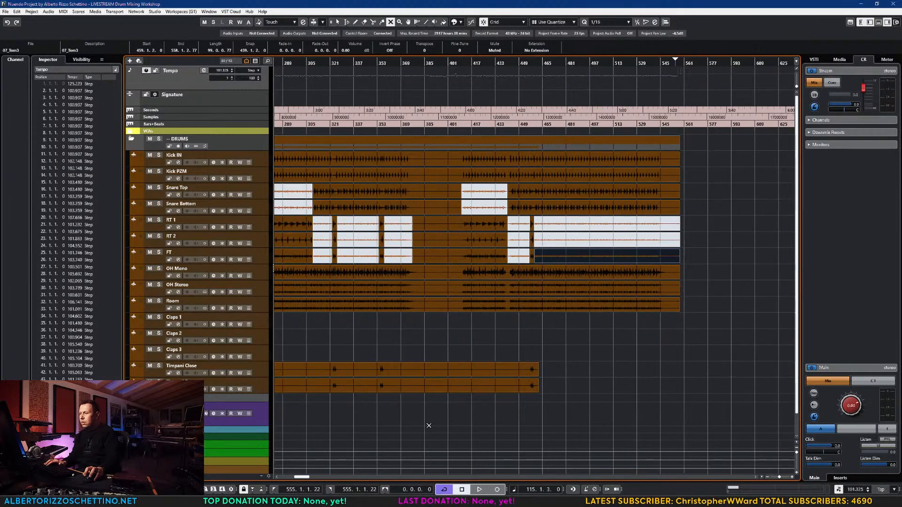
key("g")
key("g")
key("g")
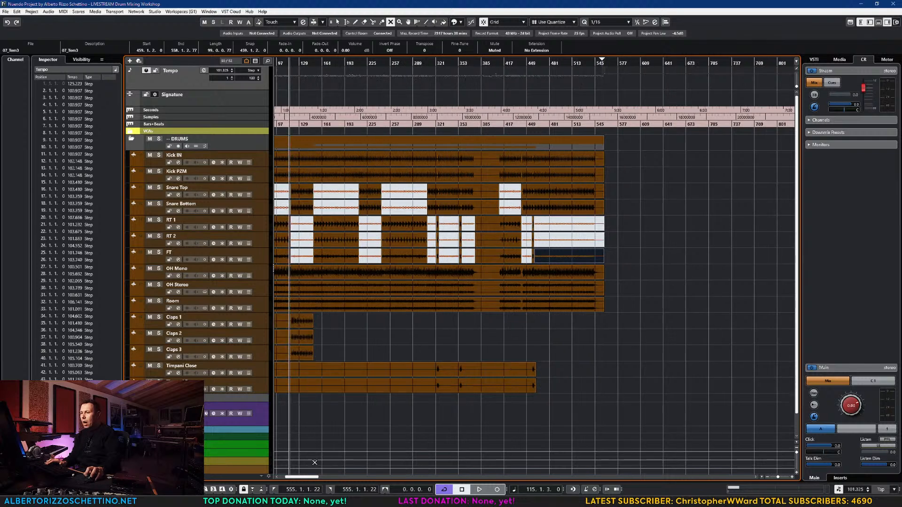
left_click_drag(302, 477, 295, 477)
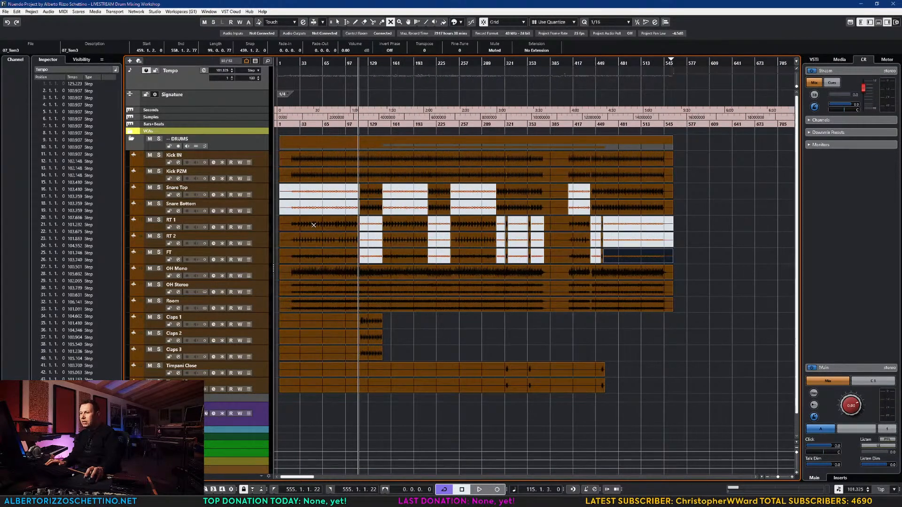
- Solo Kick IN, show the mixer below the arrangement and start playback from bar 60
key("1")
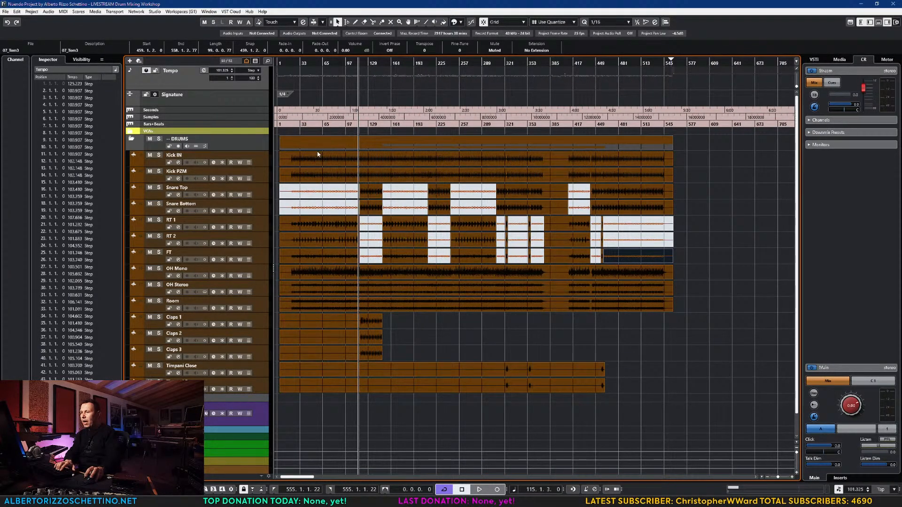
left_click(320, 63)
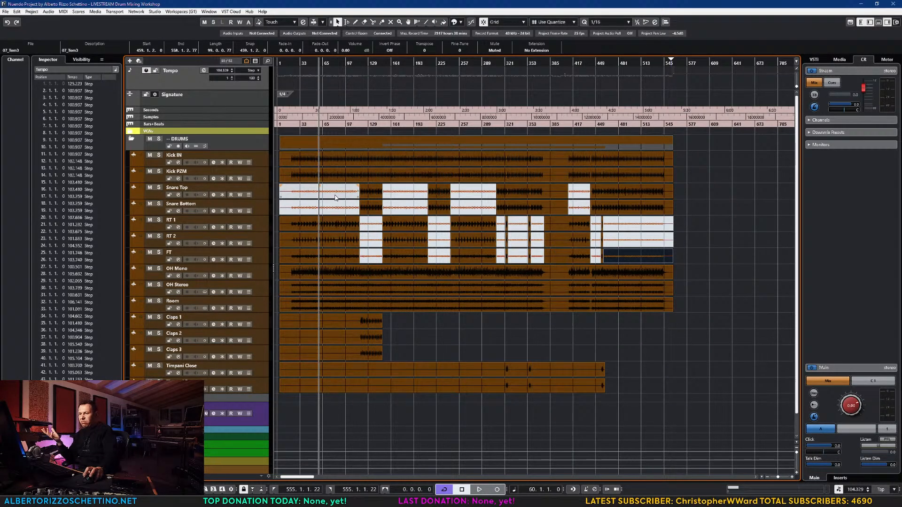
left_click(159, 155)
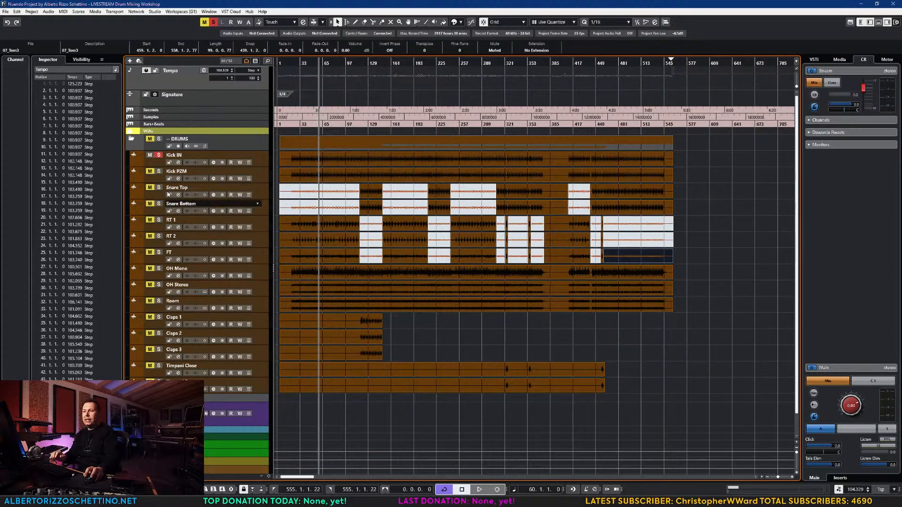
key("alt+F3")
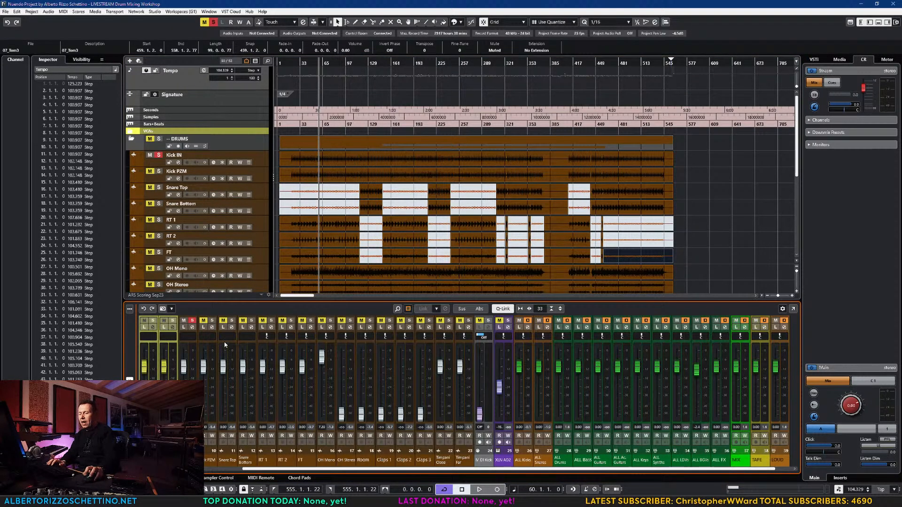
key("space")
- Add Kick PZM, Snare Top, Snare Bottom, RT 1, RT 2, FT, OH Mono and OH Stereo to the soloed channels
left_click(212, 321)
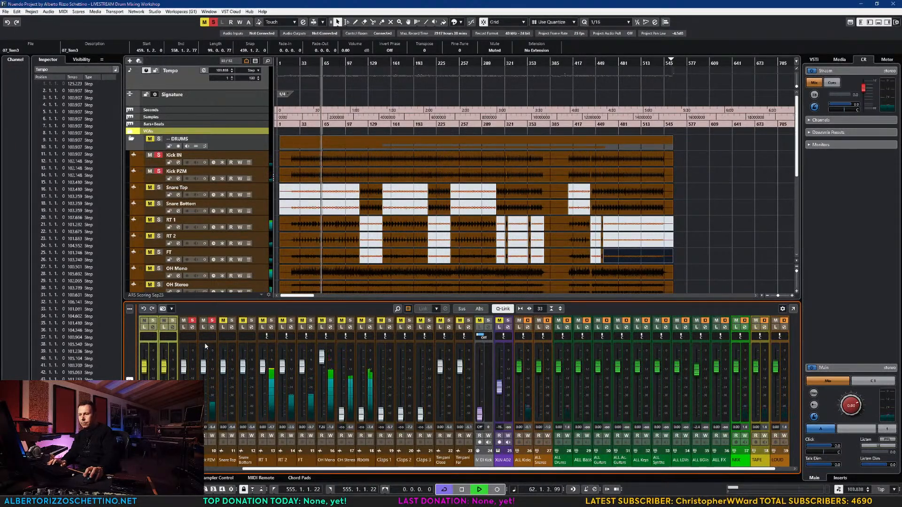
left_click(232, 320)
left_click(251, 321)
left_click(271, 321)
left_click(291, 320)
left_click(310, 321)
left_click(330, 320)
left_click(350, 321)
- Raise the OH Stereo level to about -6 dB and reset the OH Mono level to 0 dB
left_click_drag(341, 413, 341, 373)
left_click(322, 357, "ctrl")
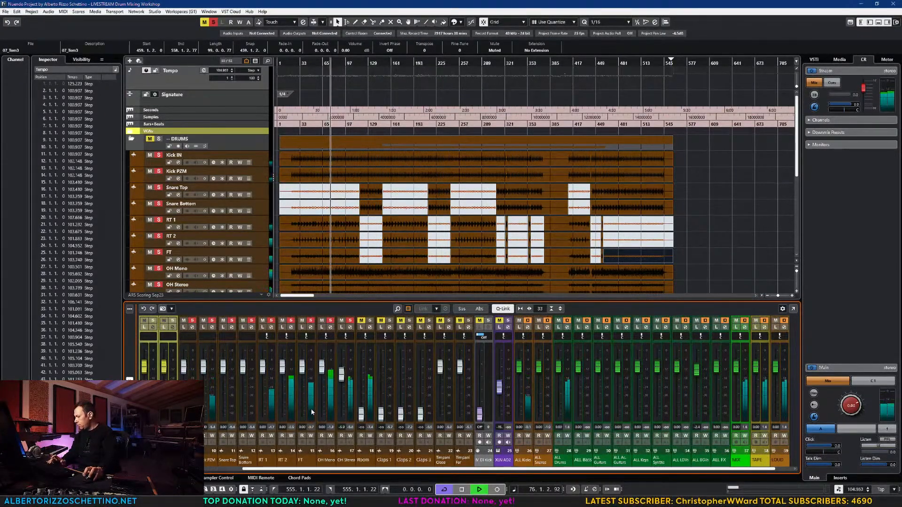
- Open the full MixConsole and pan RT 1 to the right and FT to the left
key("F3")
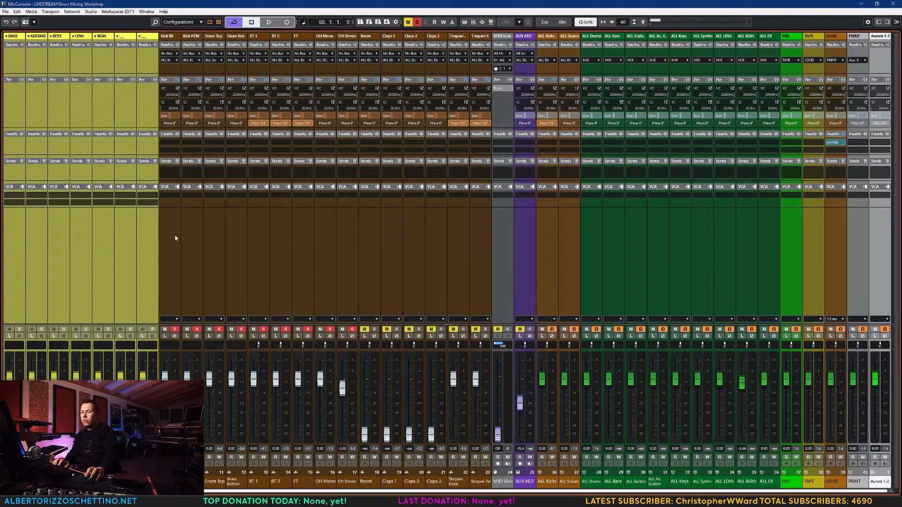
left_click(175, 238)
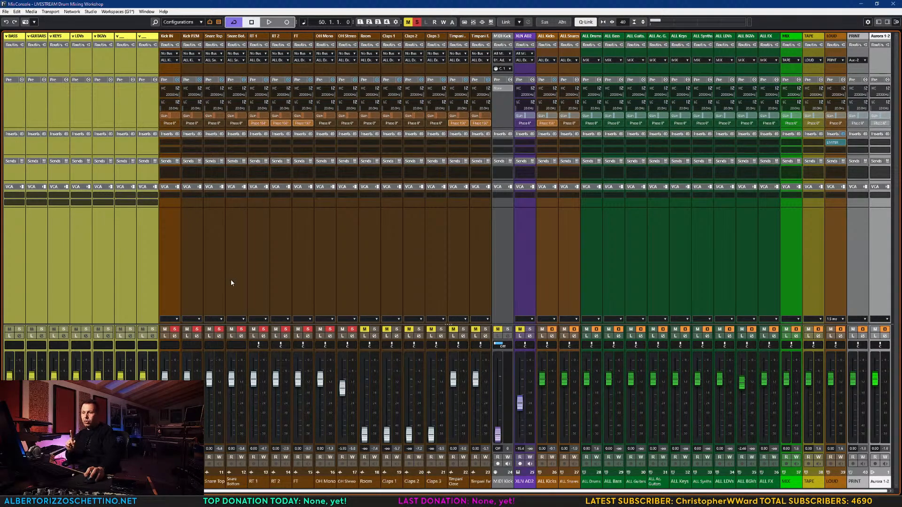
left_click(261, 254)
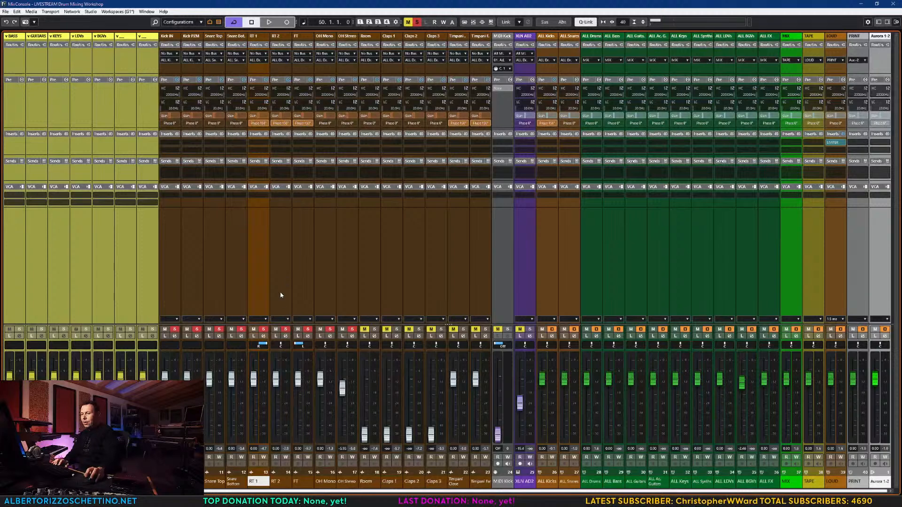
- Clear the other solos so that only the tom channels RT 1, RT 2 and FT are soloed
left_click(264, 329)
left_click(263, 330, "ctrl")
left_click(286, 329)
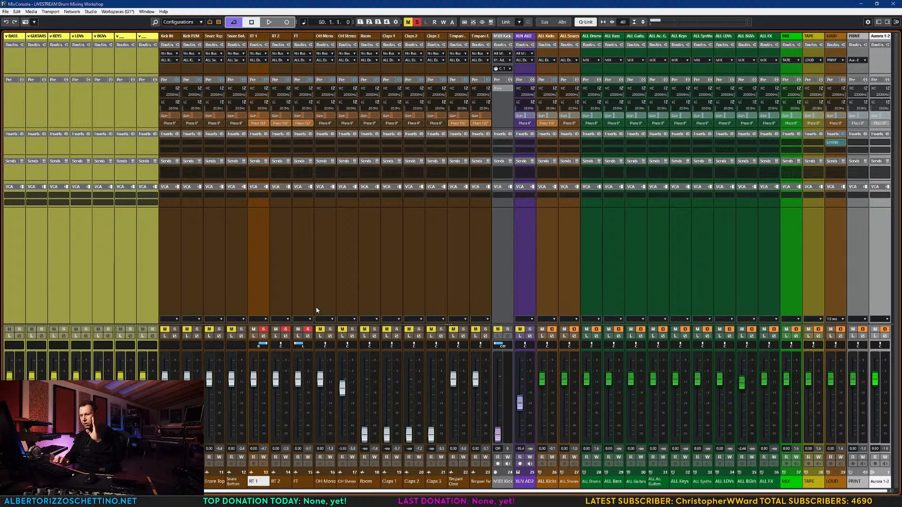
- Add OH Mono, OH Stereo and Room to the solos and pull the OH Stereo and OH Mono faders fully down
left_click(330, 330)
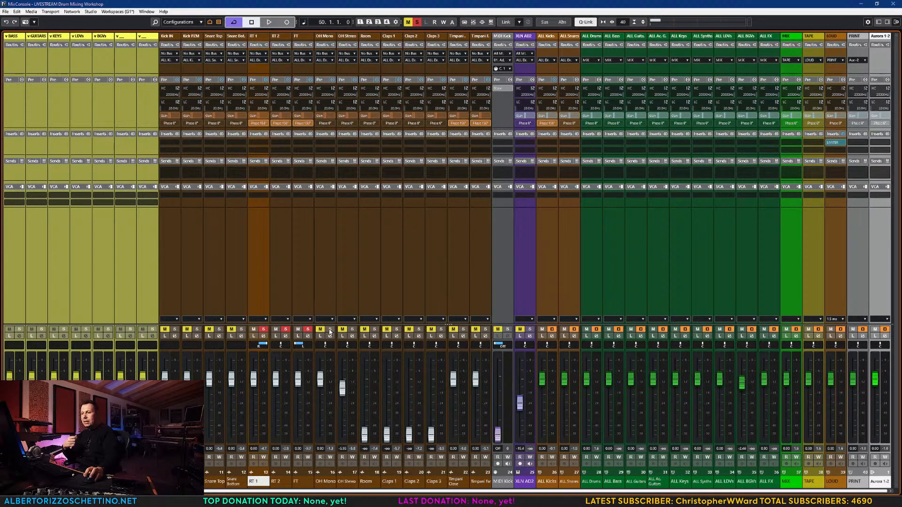
left_click(352, 329)
left_click(374, 329)
left_click_drag(342, 389, 342, 436)
left_click_drag(320, 379, 319, 436)
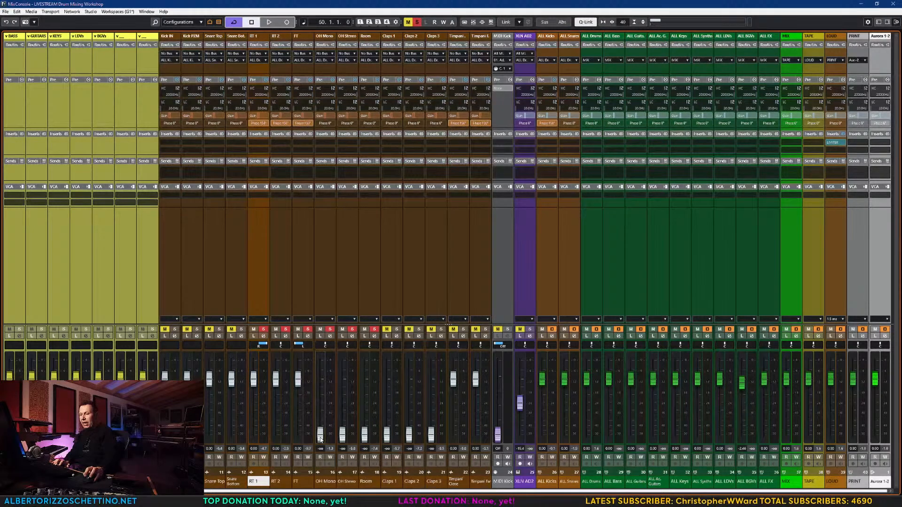
- Play the soloed toms from bar 60, bring the OH Mono level up to 0 dB and stop playback
key("space")
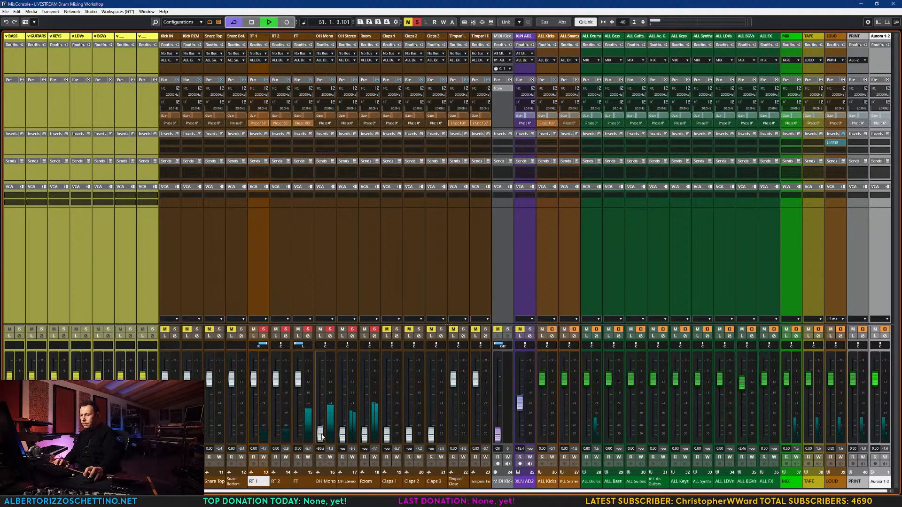
left_click_drag(320, 437, 325, 382)
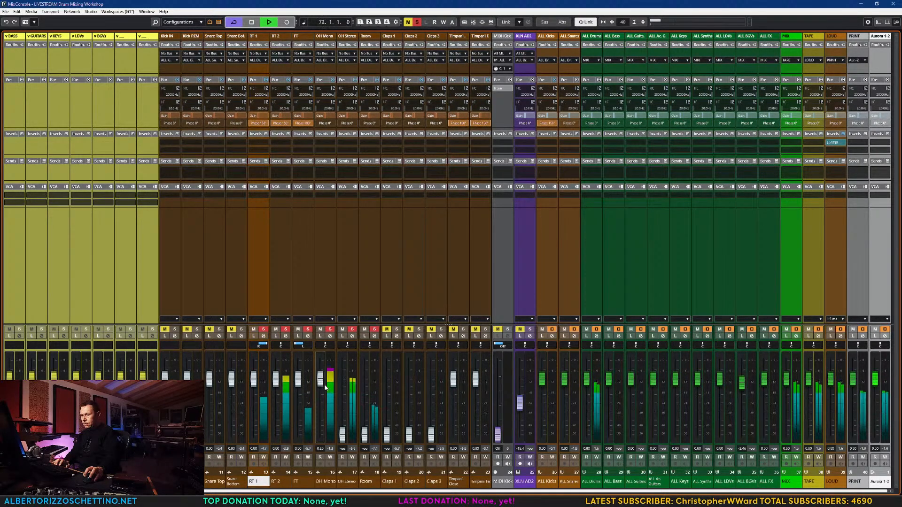
key("space")
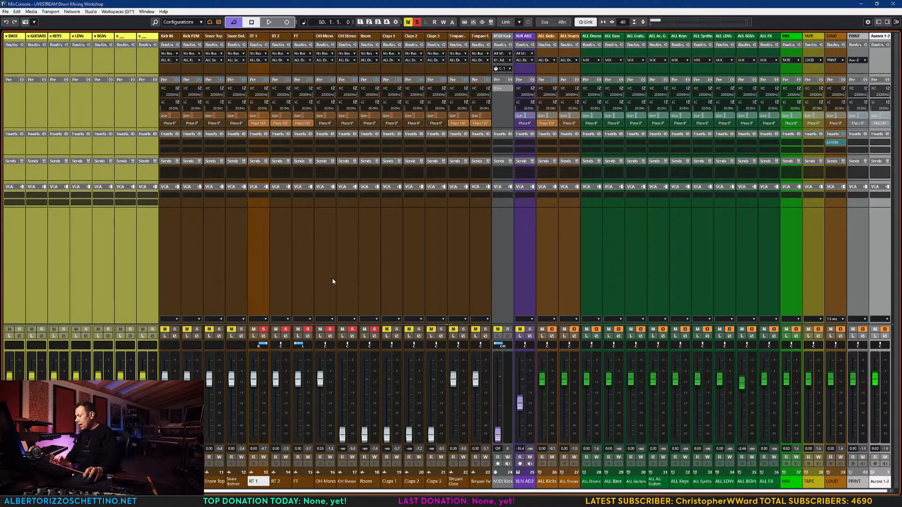
left_click(300, 284)
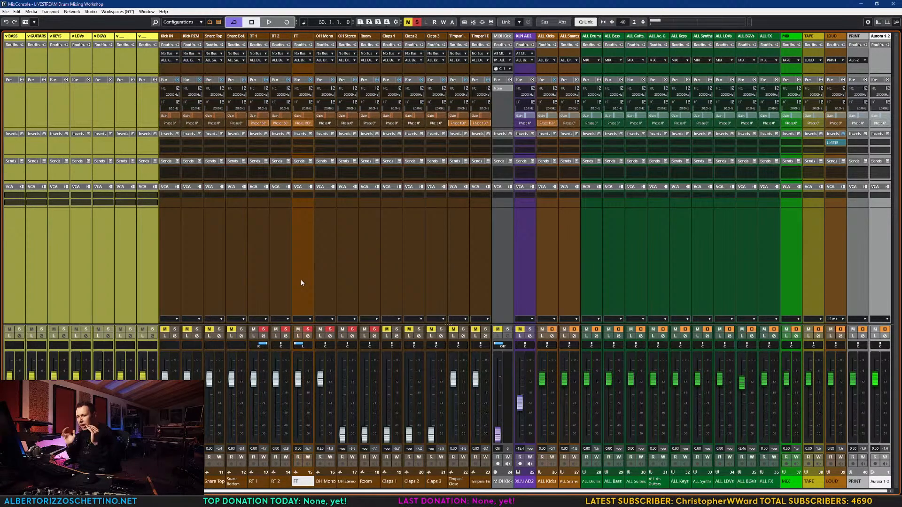
left_click(328, 286)
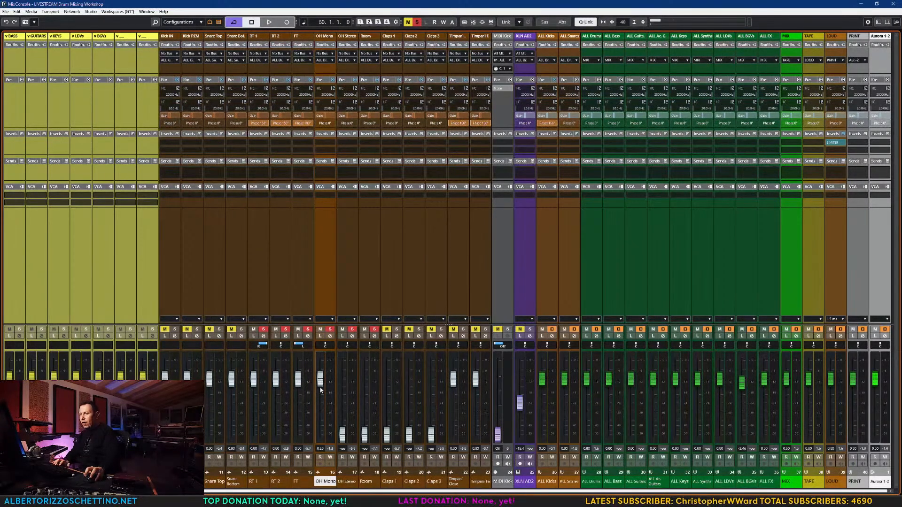
- Pull OH Mono fully down, then bring it back up to about -4.3 dB during playback and stop
left_click_drag(319, 382, 343, 434)
key("space")
left_click_drag(319, 435, 324, 388)
key("space")
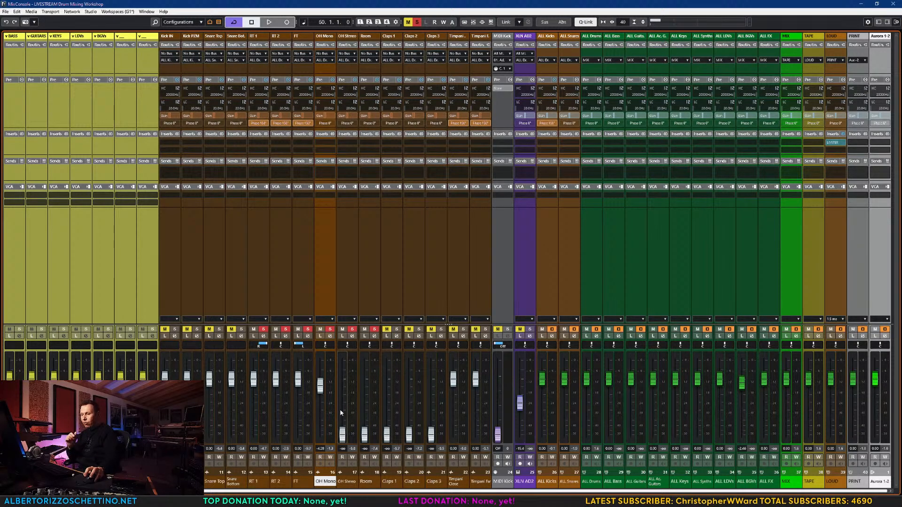
- Play the soloed drums, raise the Room fader to about -8.5 dB and add Kick IN and Kick PZM to the solos
key("space")
left_click_drag(364, 433, 365, 396)
left_click(174, 329)
left_click(196, 330)
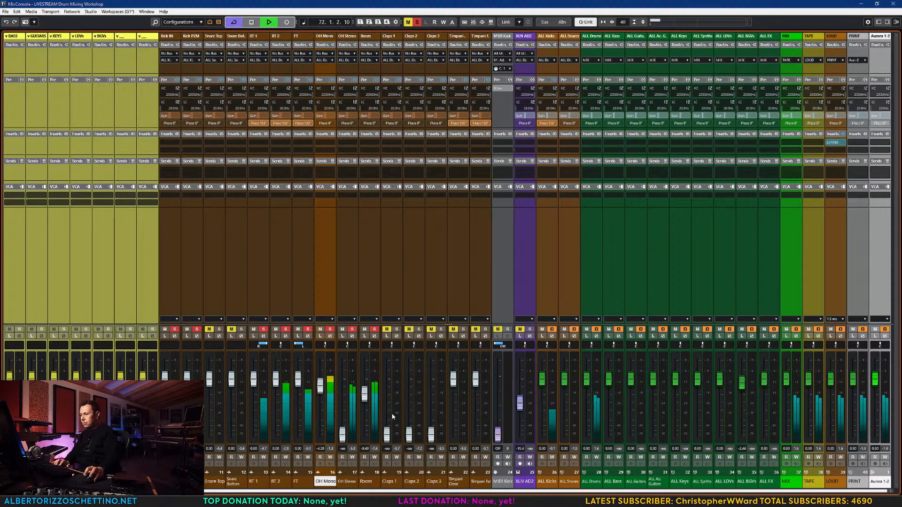
- Lower Room to about -15.7 dB and OH Mono to about -7.45 dB during playback, then stop
left_click_drag(368, 398, 369, 408)
left_click_drag(323, 384, 322, 389)
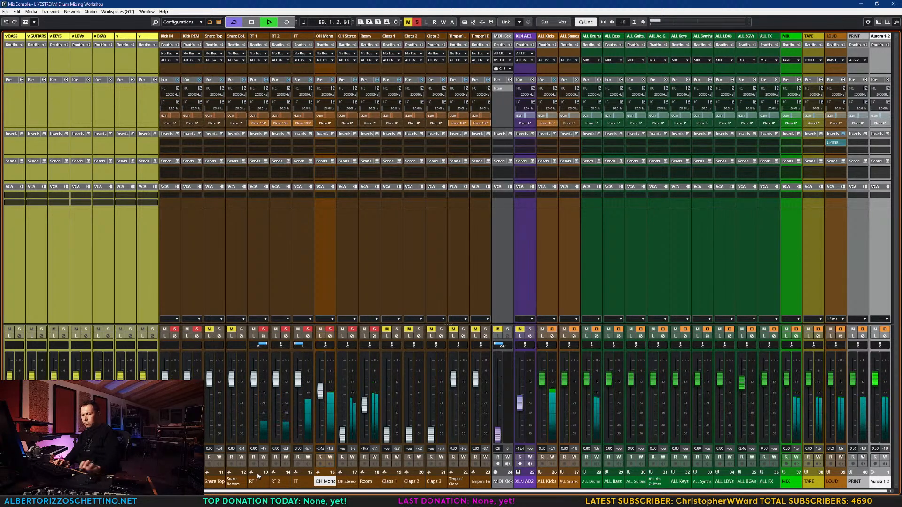
key("space")
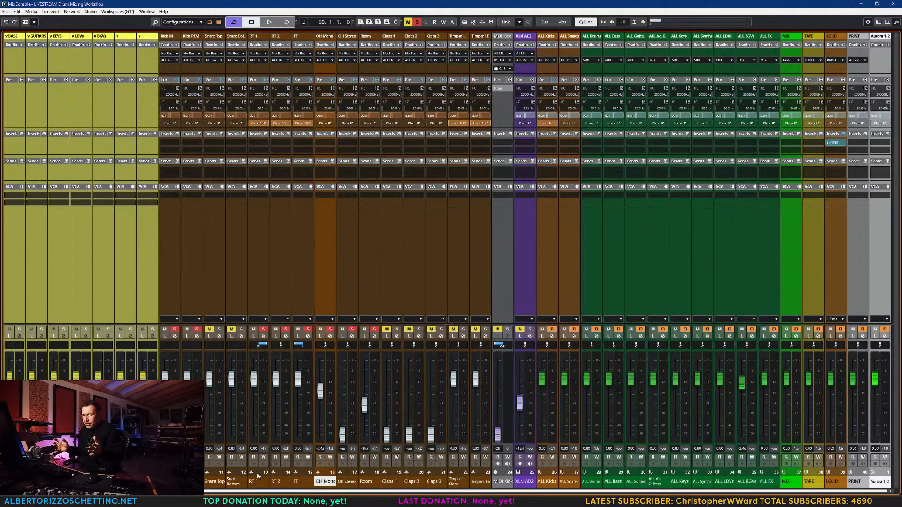
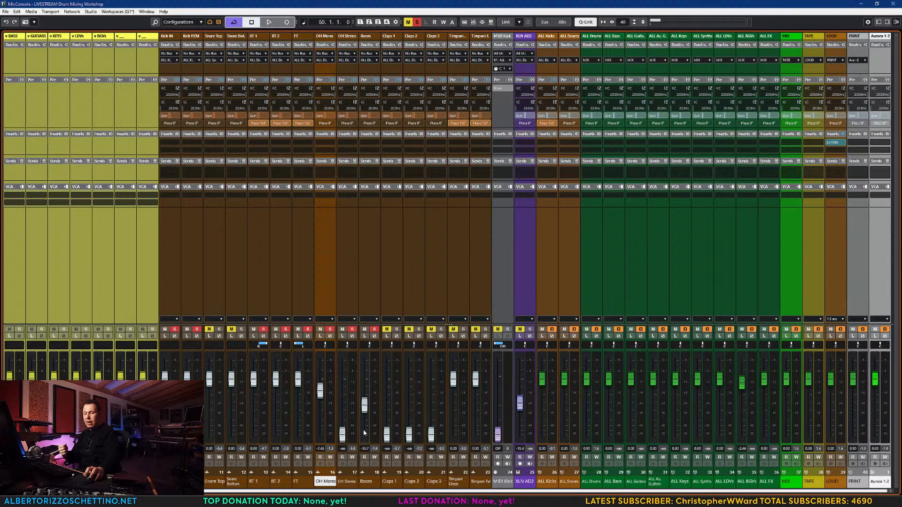
- Reset the Room fader to 0 dB and set the channel's input gain to -22 dB
left_click(365, 404, "ctrl")
double_click(368, 117)
type("-22")
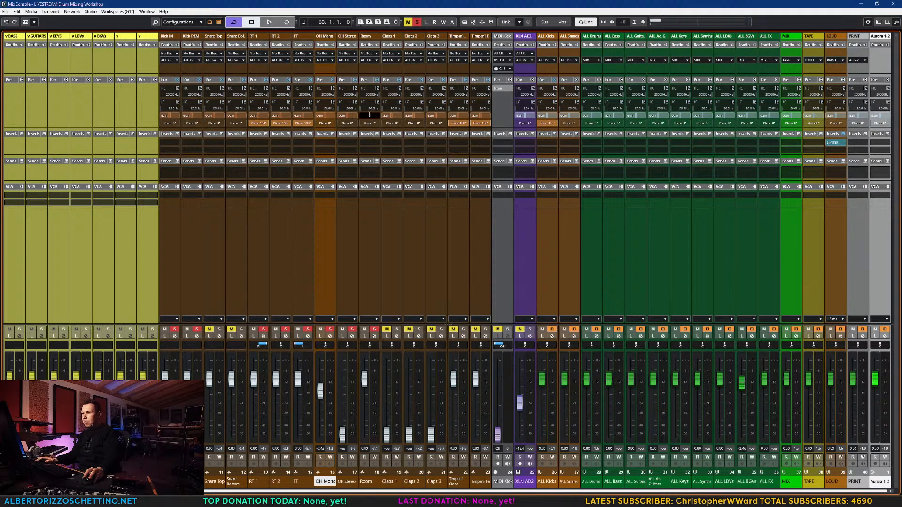
key("Return")
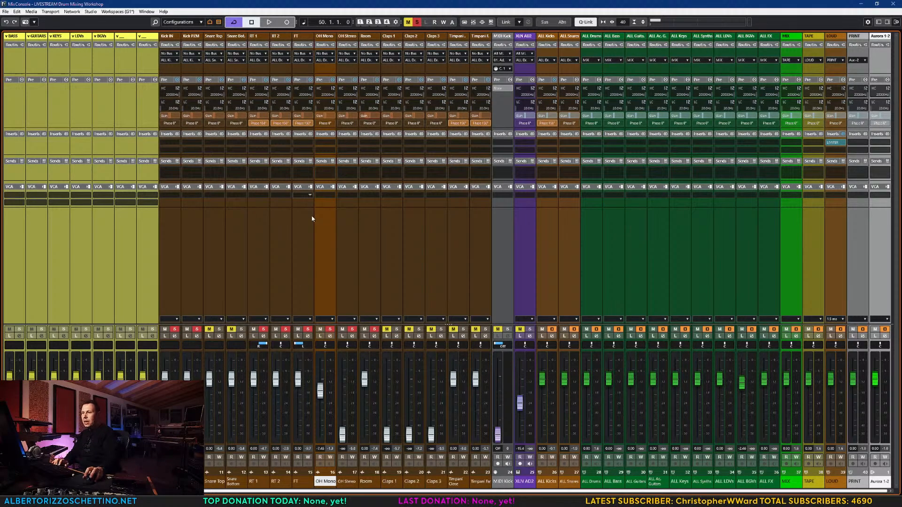
- Lower OH Mono's input gain to compensate for its fader cut, reset that fader to 0 dB and audition the balance
double_click(325, 116)
key("BackSpace")
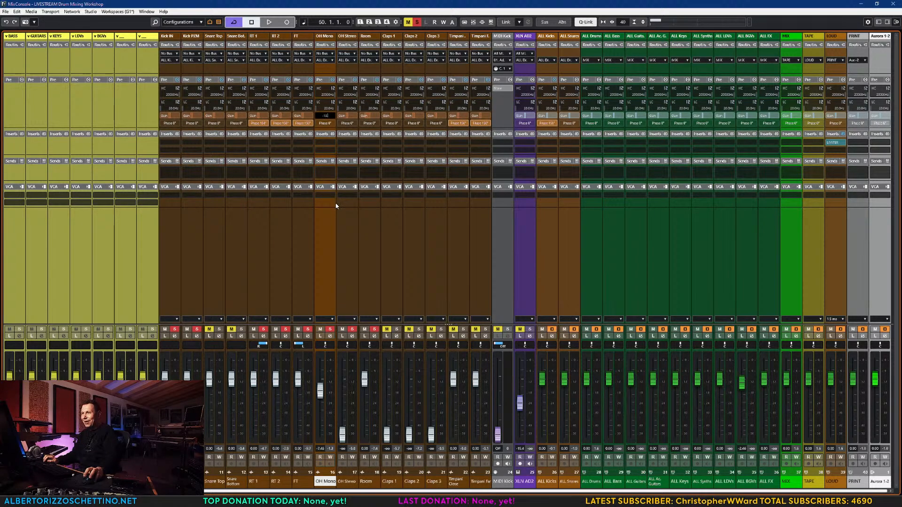
key("Return")
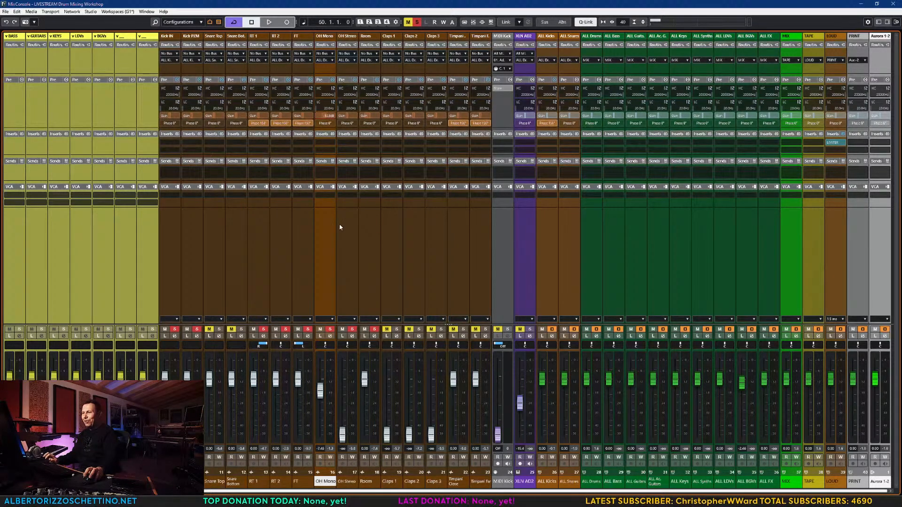
left_click(320, 391, "ctrl")
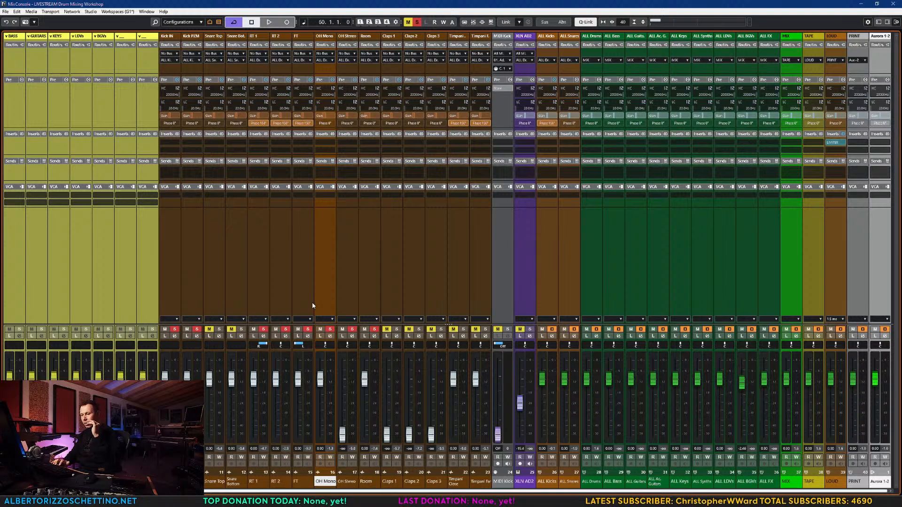
key("space")
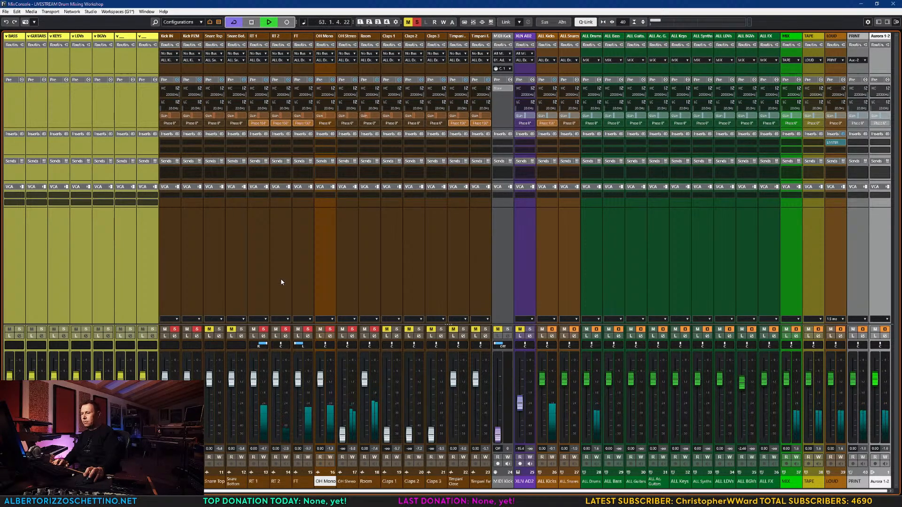
key("space")
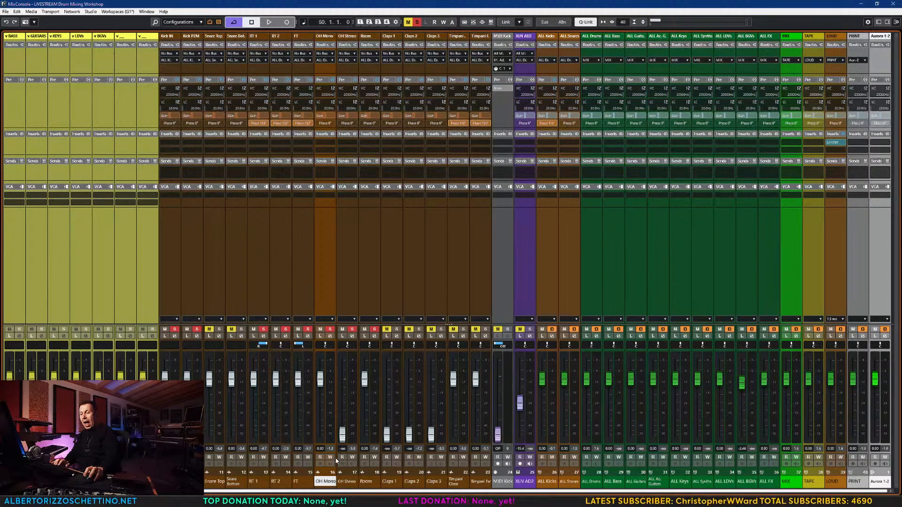
- Select RT 1, RT 2 and FT and lower their input gain together to about -7 dB during playback
left_click(278, 261)
left_click(265, 253)
left_click(306, 211, "shift")
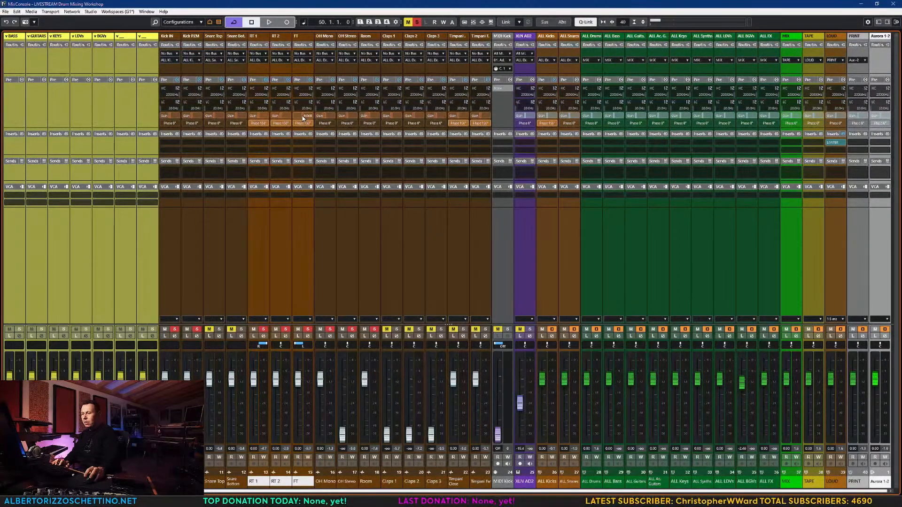
key("space")
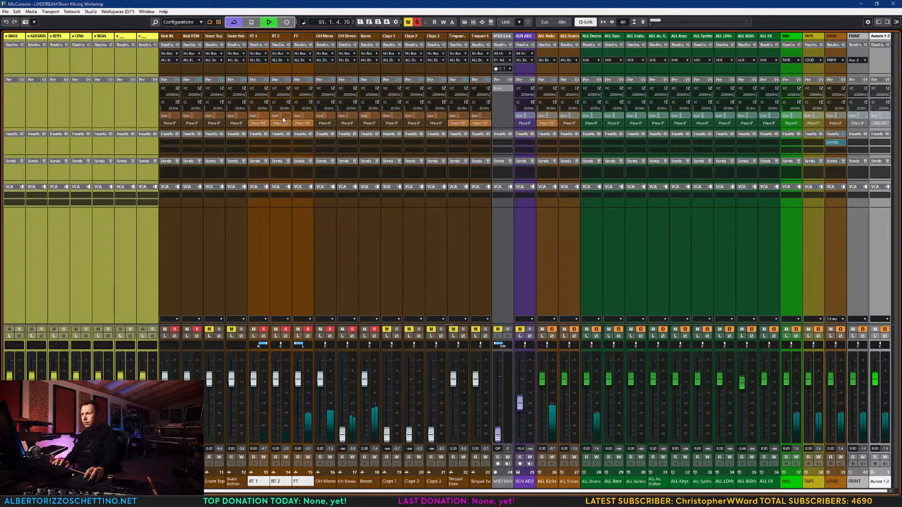
mouse_move(282, 117)
left_mouse_down()
mouse_move(263, 121)
mouse_move(272, 123)
left_mouse_up()
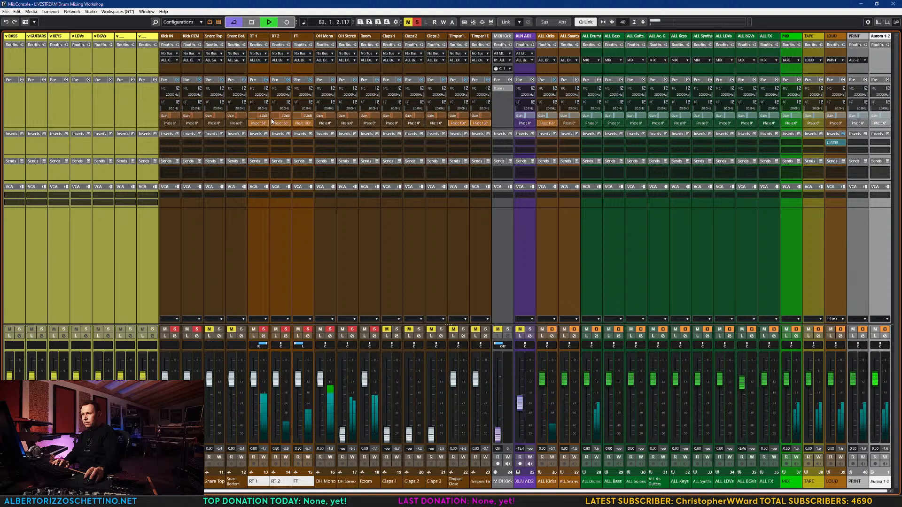
key("space")
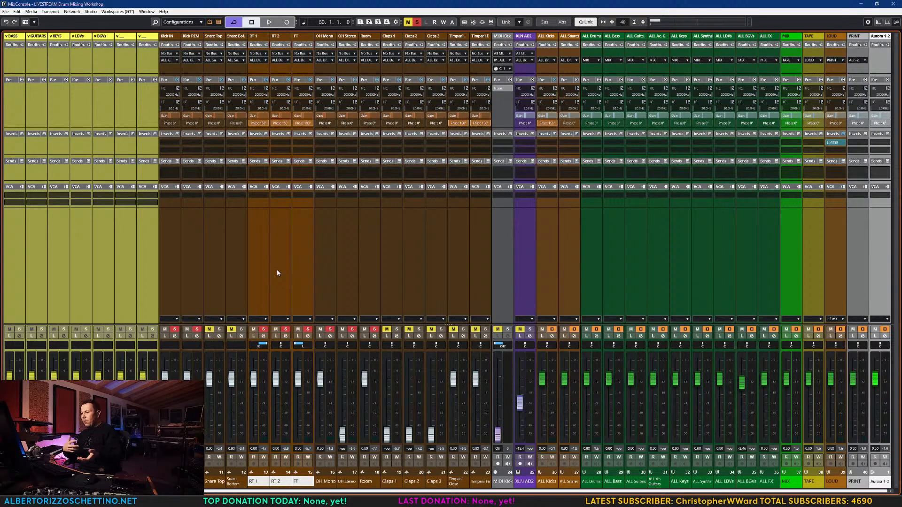
- Select only the RT 1 channel and set its input gain to -6 dB
left_click(284, 267)
left_click(296, 265)
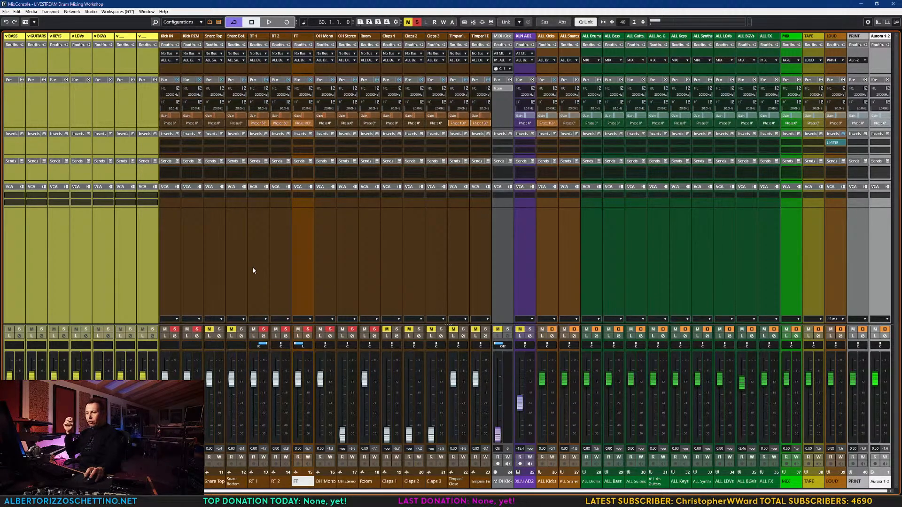
left_click(260, 211)
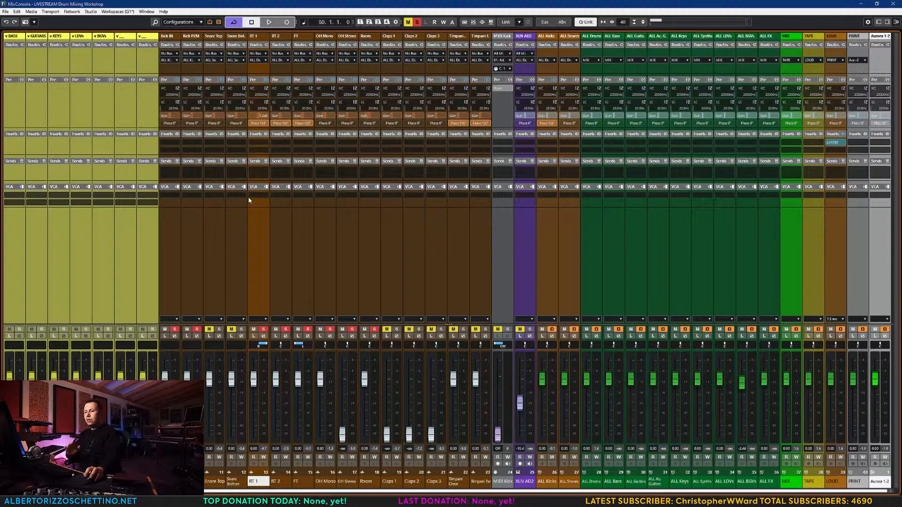
double_click(259, 116)
type("-6")
key("Return")
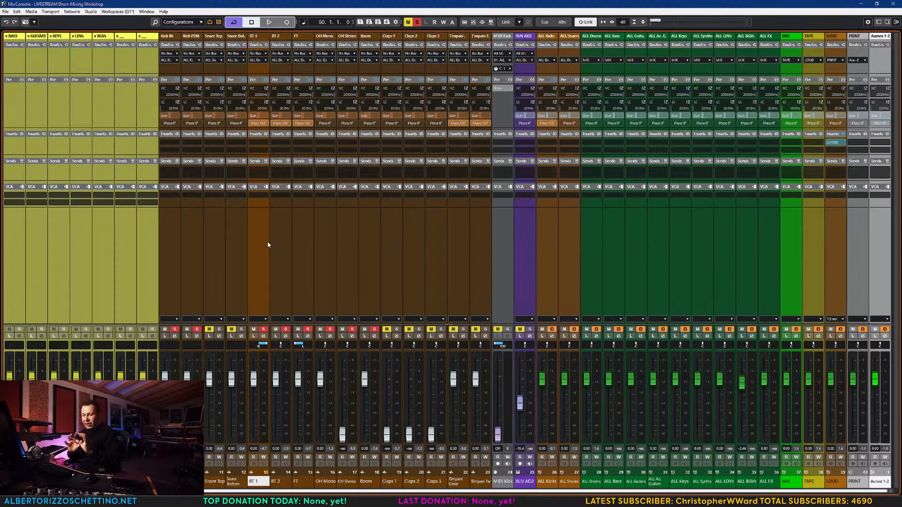
- Lower the RT 1 fader to about -5.19 dB while listening to the soloed drums, then stop playback
left_click_drag(253, 378, 253, 383)
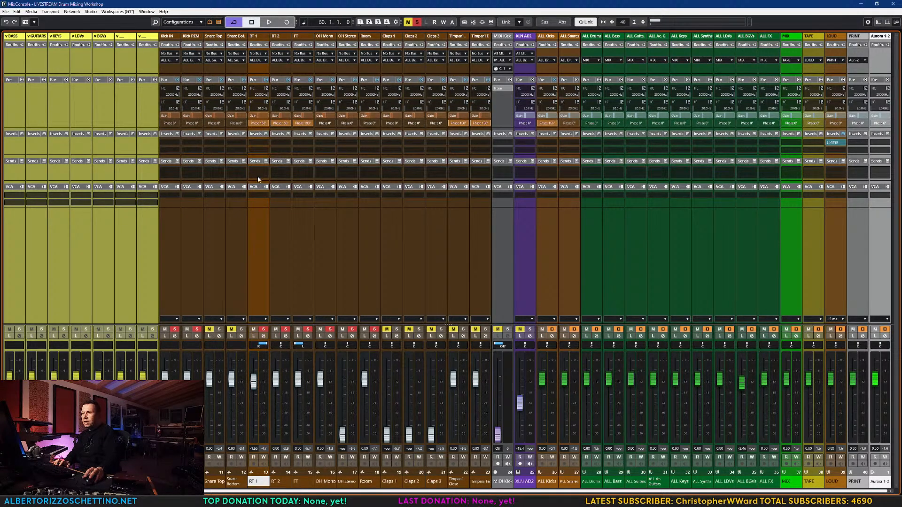
key("space")
left_click_drag(251, 378, 257, 392)
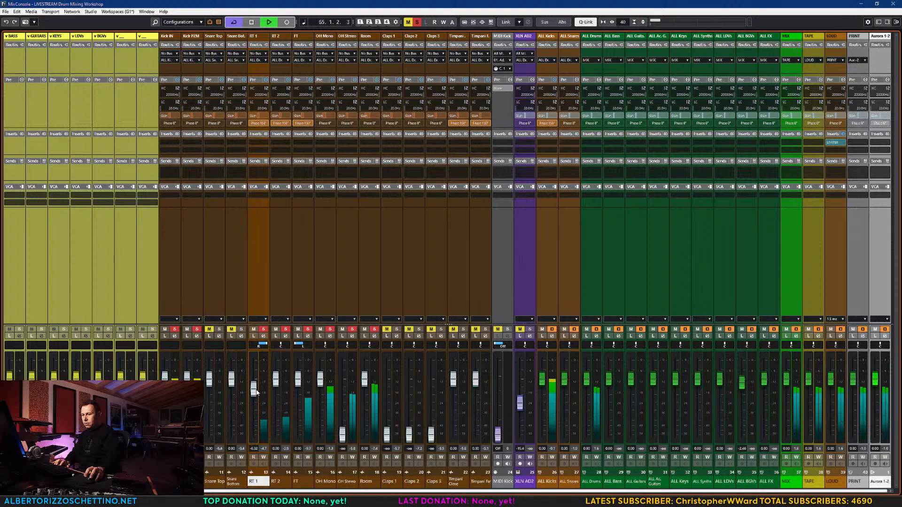
key("space")
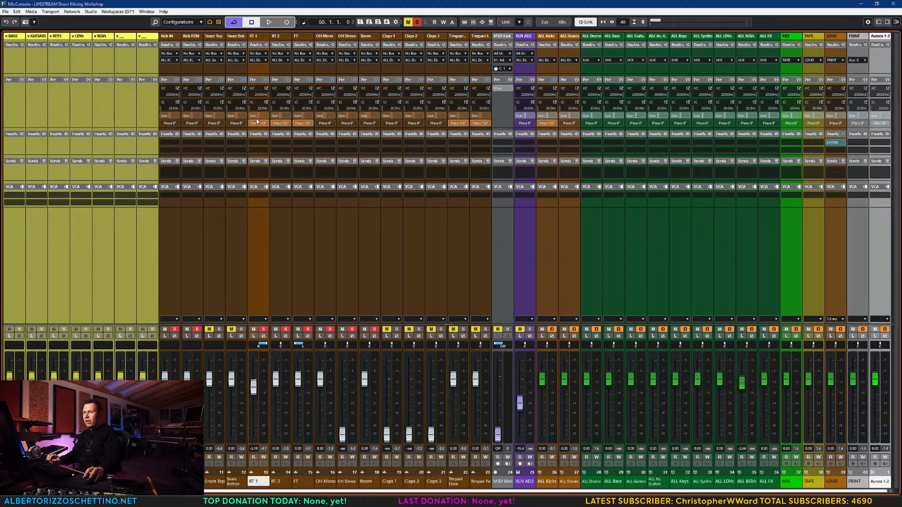
- Set RT 1's input gain to -11.2 dB and reset its fader to 0 dB
double_click(258, 117)
type("-11.2")
key("Return")
left_click(262, 391, "ctrl")
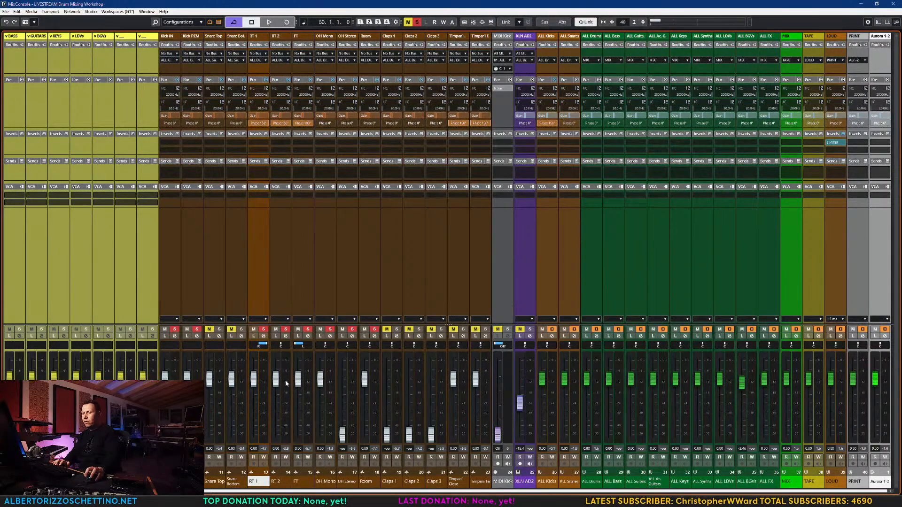
- Audition the FT channel's level against the other soloed drums, then stop playback
key("space")
mouse_move(298, 380)
left_mouse_down()
mouse_move(299, 372)
mouse_move(300, 381)
left_mouse_up()
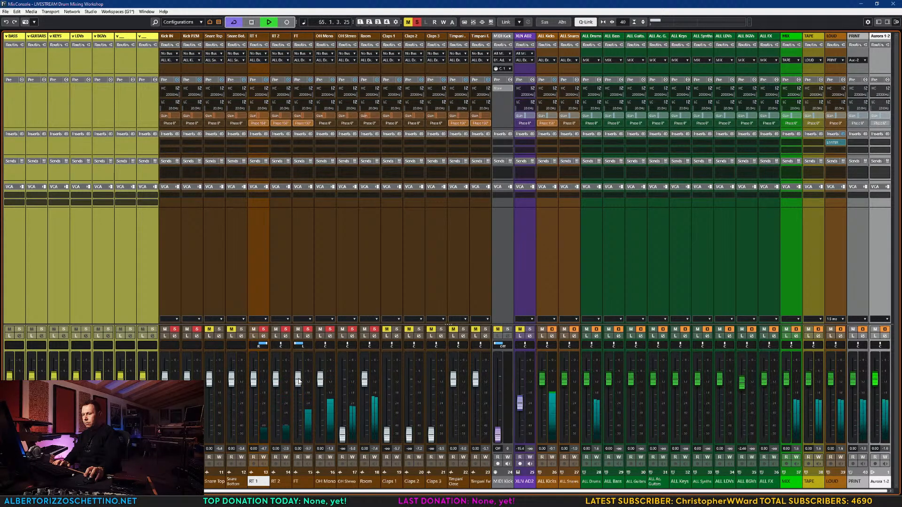
key("space")
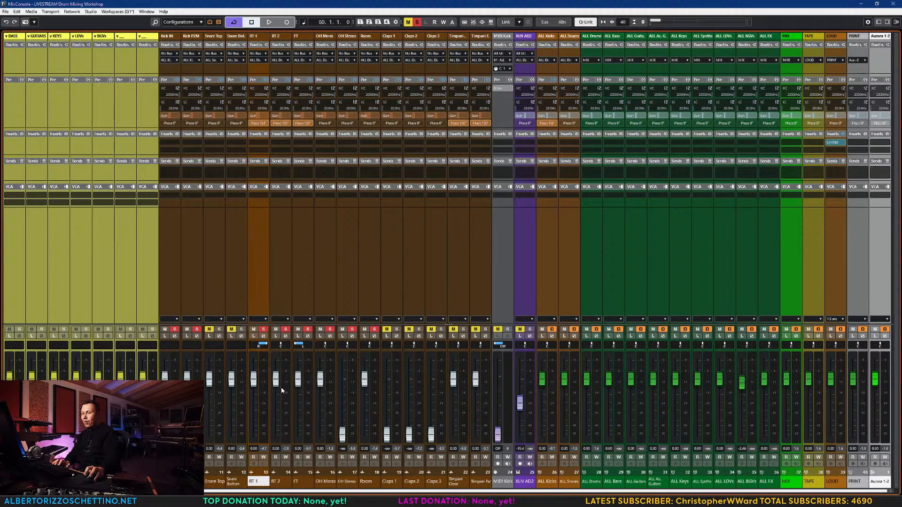
- Check the tom tracks in the project view, then lower the RT 2 fader to about -2.24 dB during playback
key("F3")
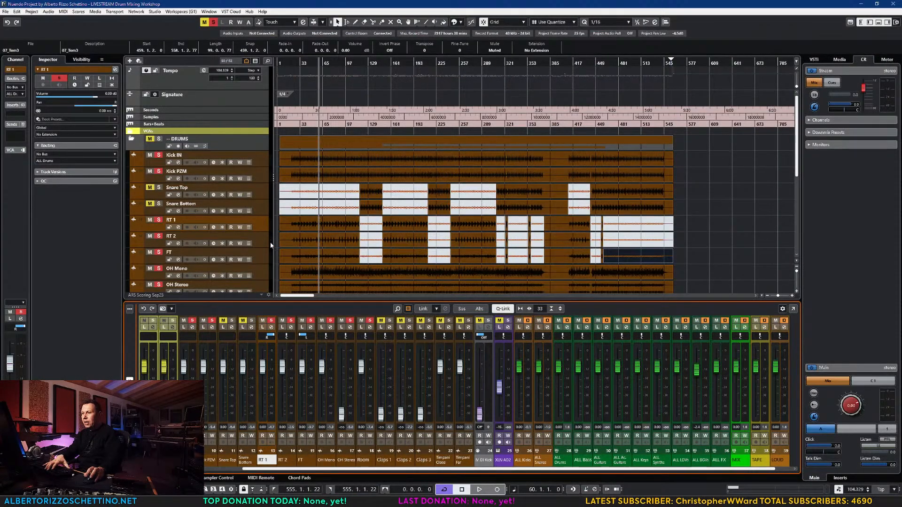
key("F3")
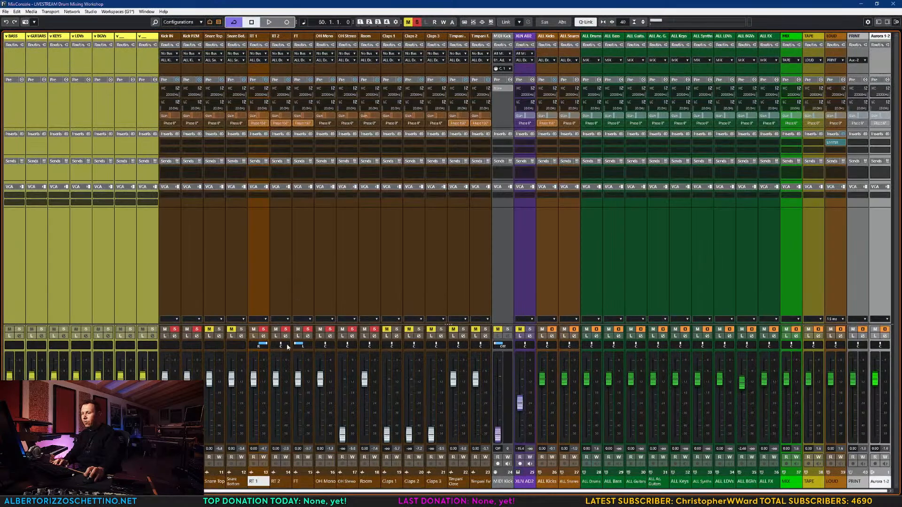
mouse_move(277, 379)
left_mouse_down()
mouse_move(279, 365)
mouse_move(279, 384)
left_mouse_up()
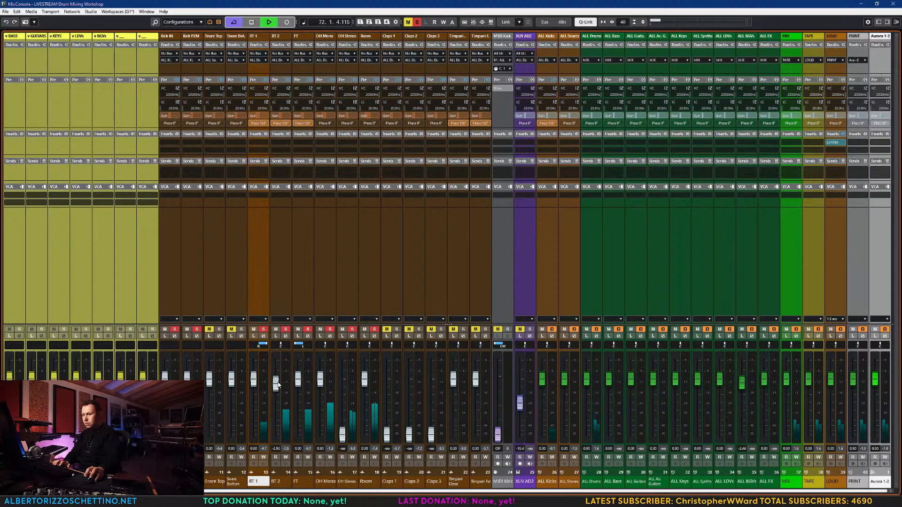
key("space")
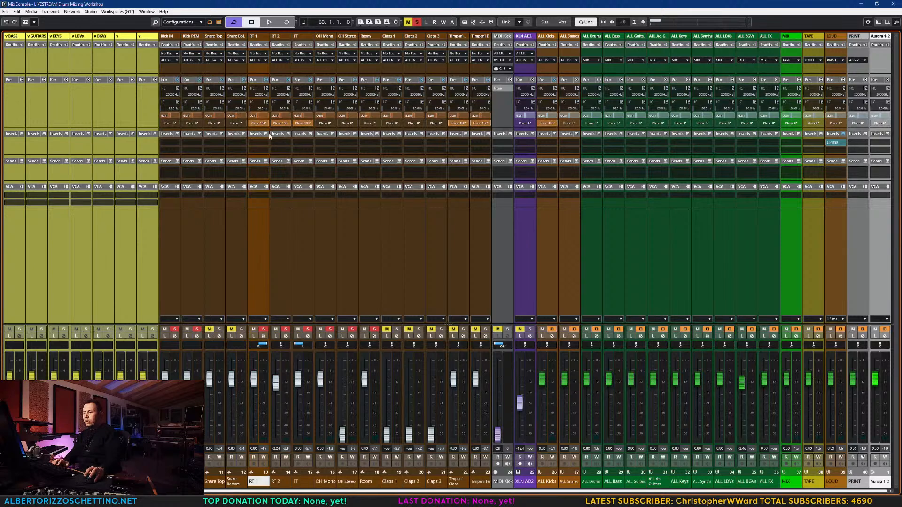
- Set RT 2's input gain to -9.4 dB and reset its fader to 0 dB
left_click(279, 254)
double_click(282, 116)
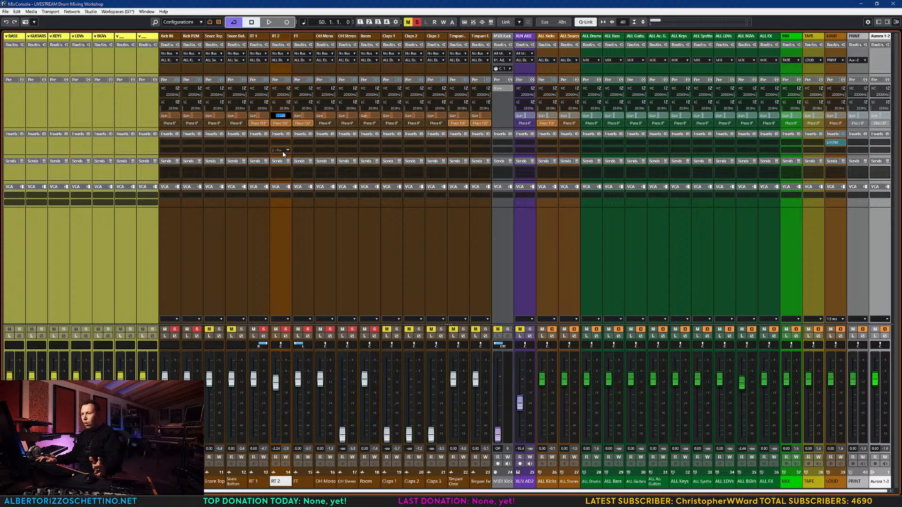
type("-9.4")
key("Return")
left_click(277, 383, "ctrl")
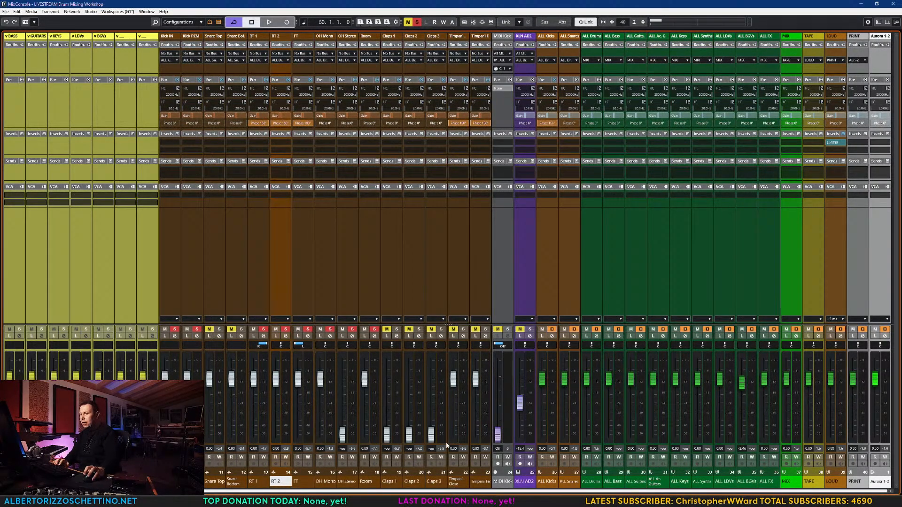
- Add Timpani Close and Timpani Far to the solos and play from bar 319, where the timpani hits begin
left_click(464, 330)
left_click(485, 331)
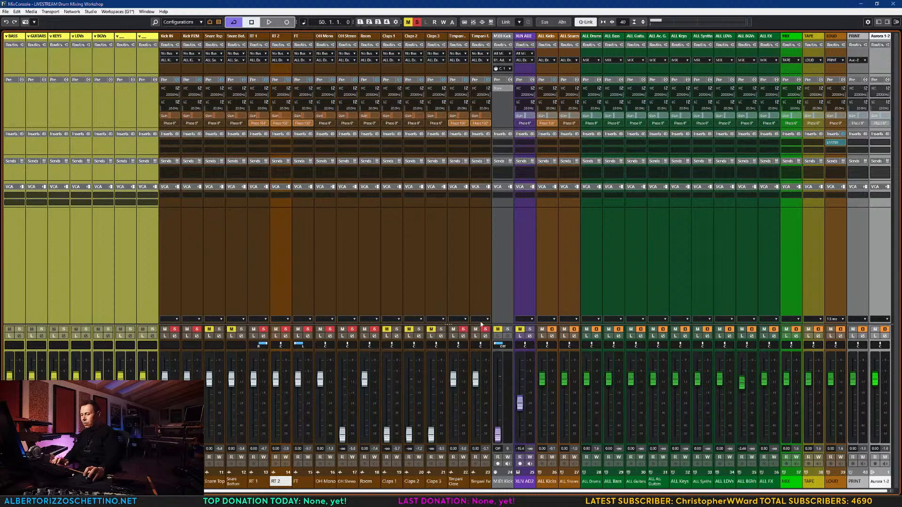
key("F3")
scroll(538, 177, "down", 3)
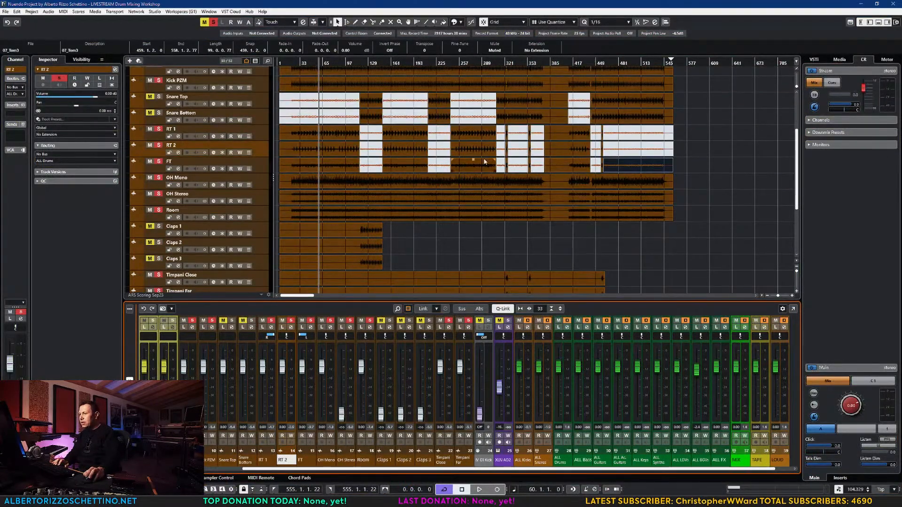
left_click(503, 62)
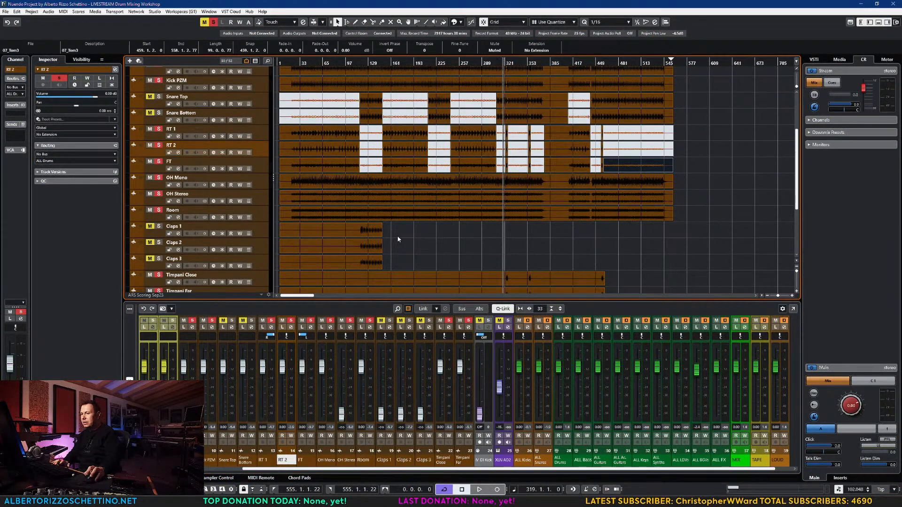
key("F3")
key("space")
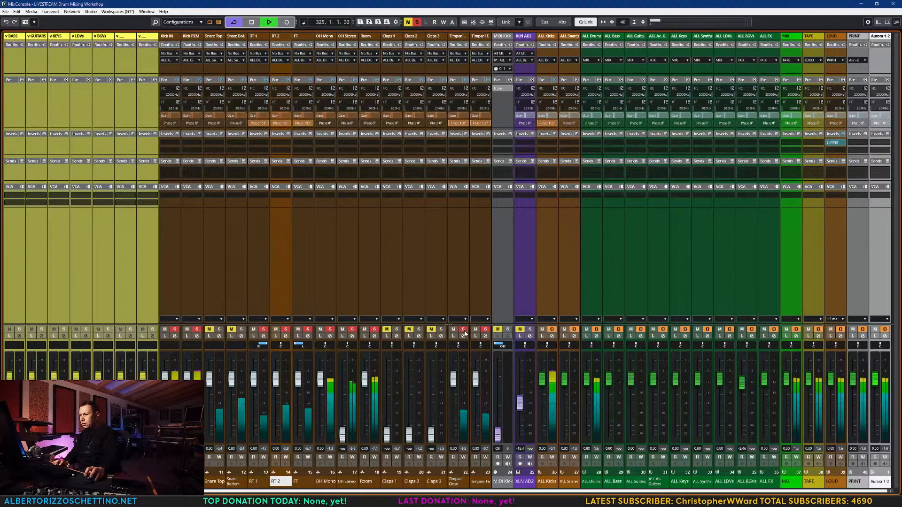
- Try panning Timpani Close to the left and Timpani Far to the right, and audition the hits from bar 319
key("space")
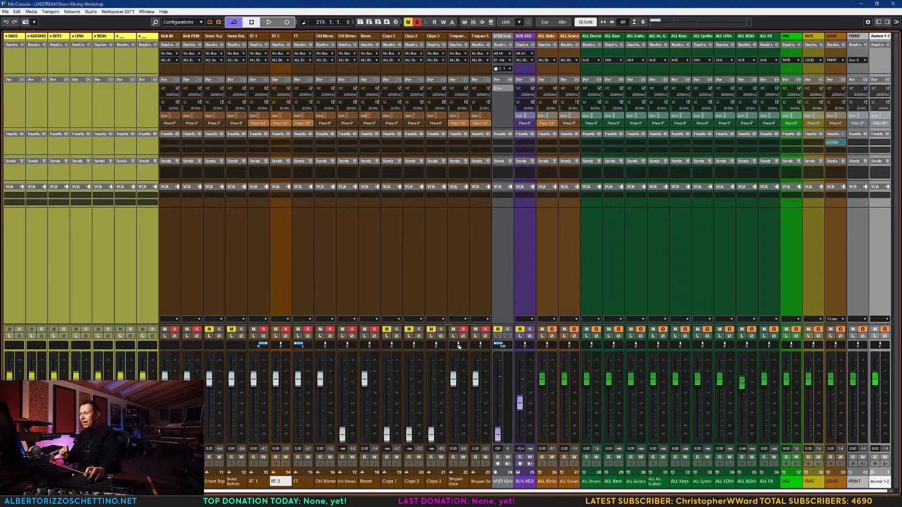
left_click_drag(459, 347, 441, 347)
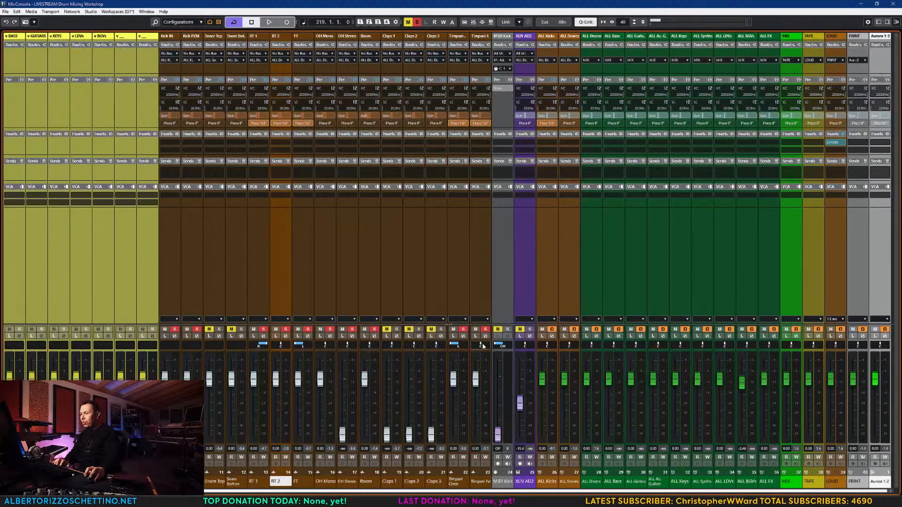
key("space")
key("F3")
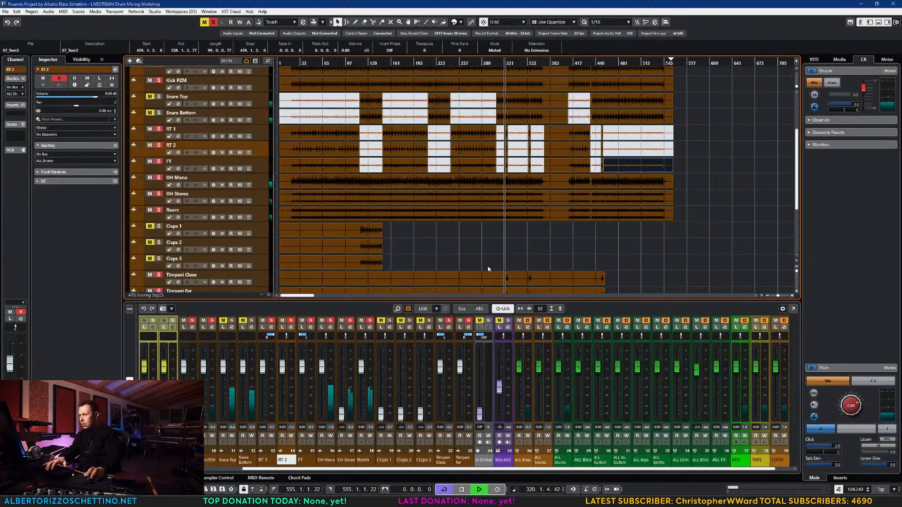
key("F3")
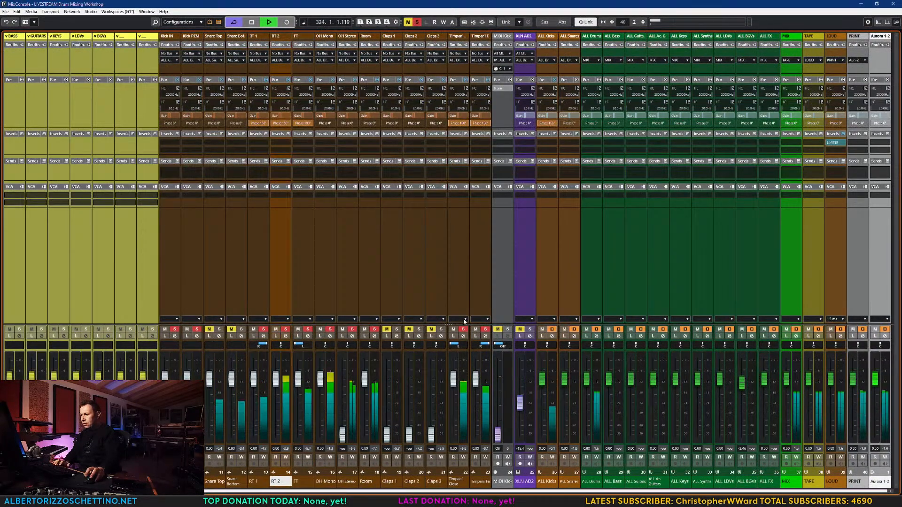
- Return the Timpani Close and Timpani Far pans to center and replay the hits from bar 319
key("space")
left_click(458, 346, "ctrl")
left_click(479, 347, "ctrl")
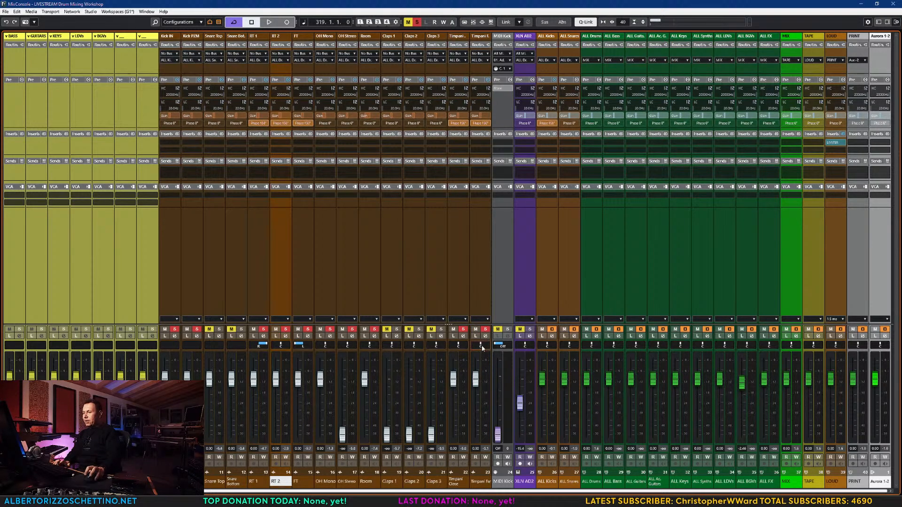
key("space")
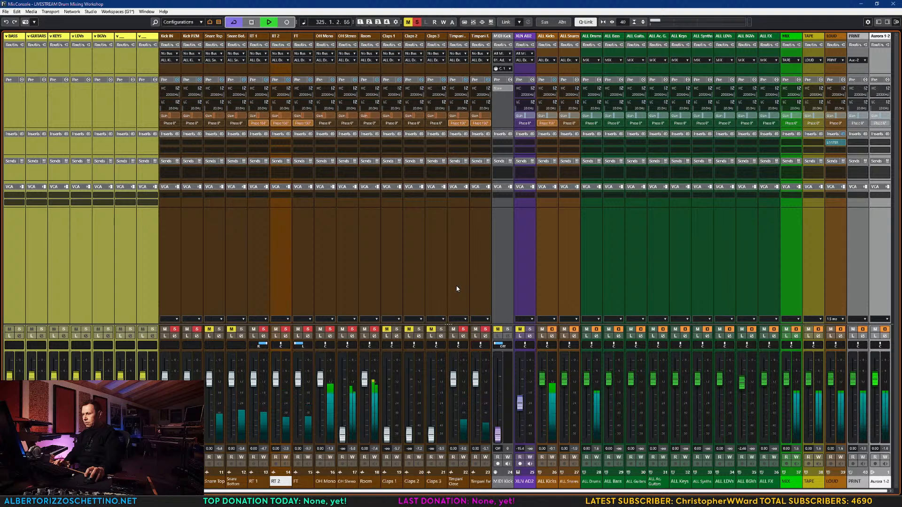
key("space")
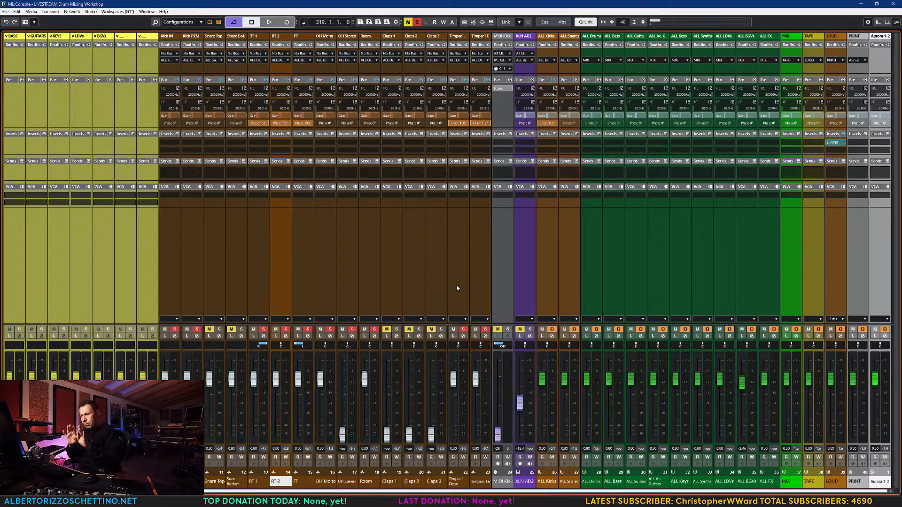
- Place the project cursor at bar 118, where the muted snare section ends
key("F3")
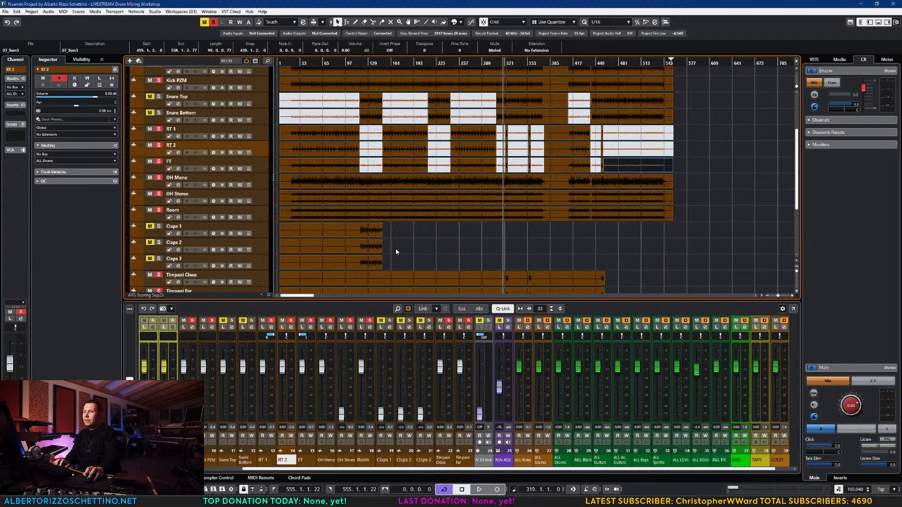
key("F3")
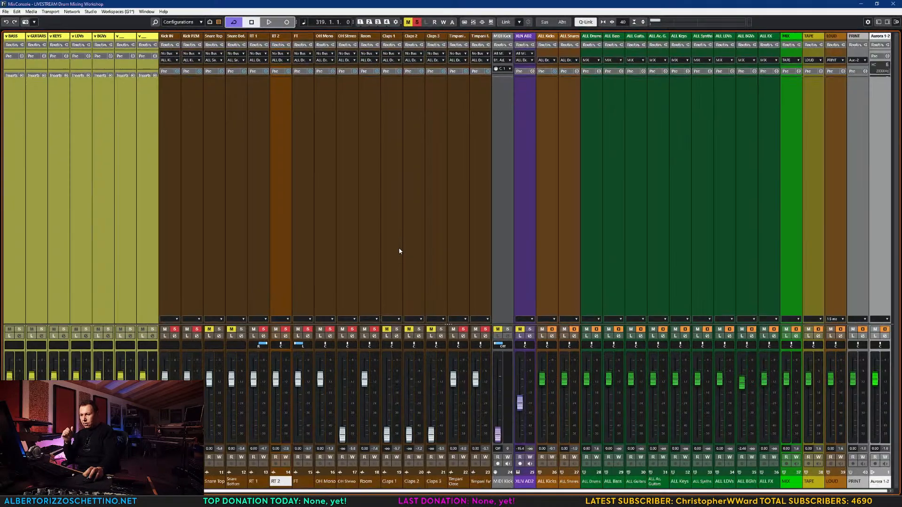
key("F3")
scroll(331, 129, "up", 3)
left_click(359, 62)
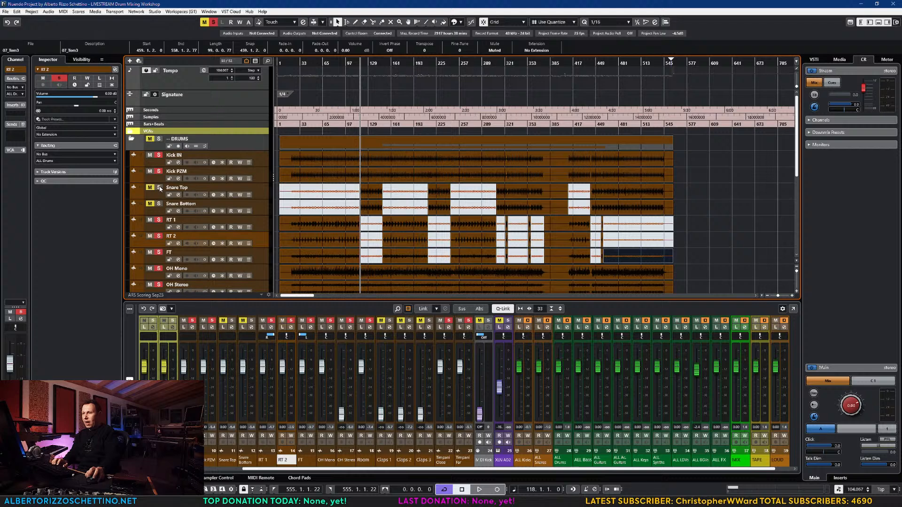
- Select Snare Top and Snare Bottom together and lower their faders to about -1.33 dB while playing from bar 118
key("F3")
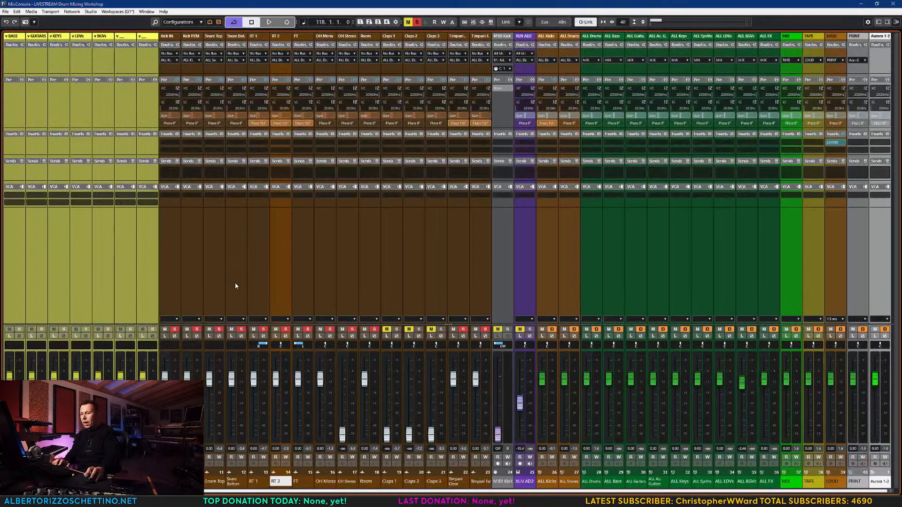
left_click(210, 264)
left_click(232, 256, "ctrl")
left_click_drag(235, 379, 238, 383)
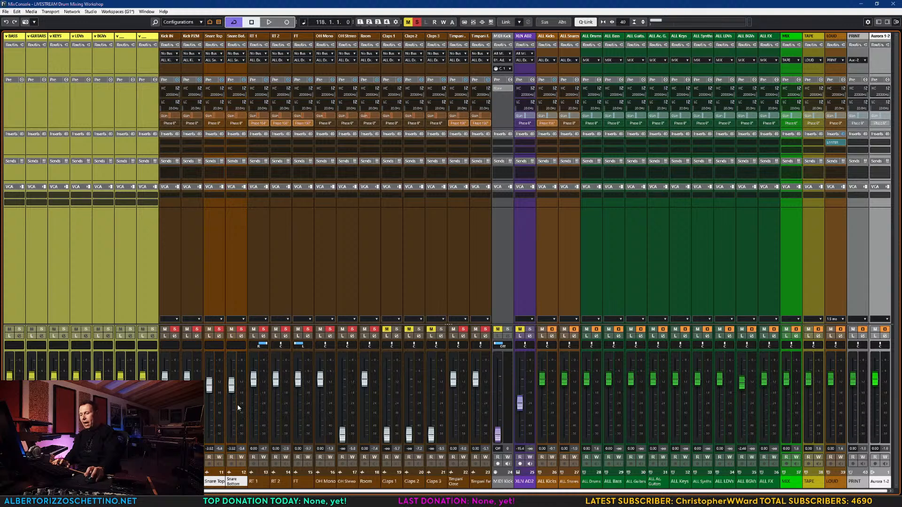
key("space")
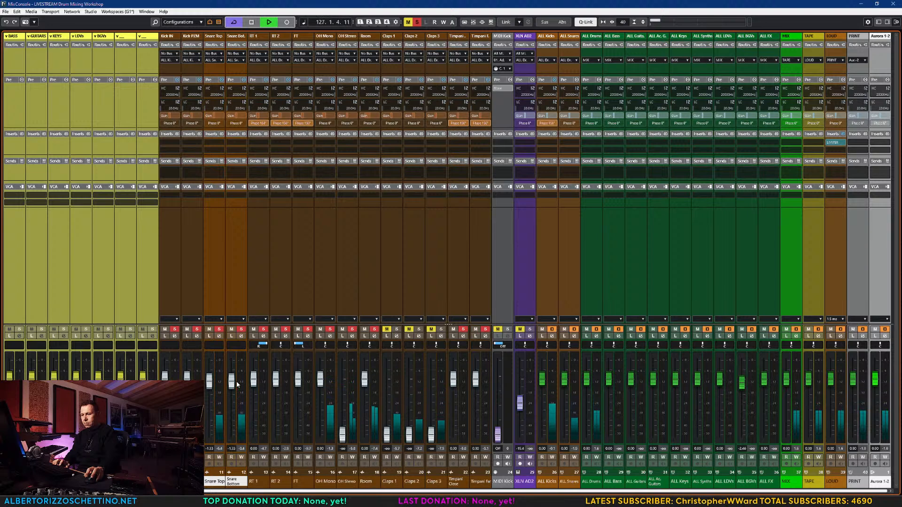
key("space")
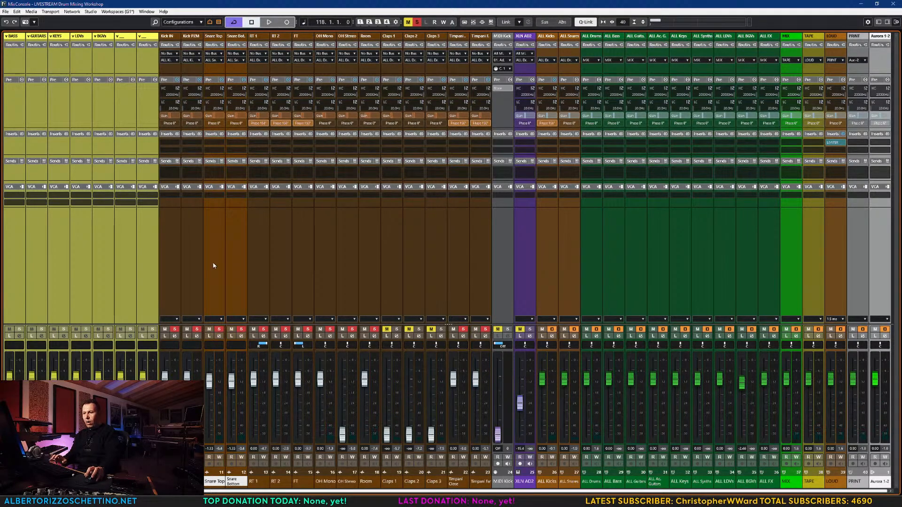
- Reduce the input gain of both snare channels, using -7.33 dB for Snare Bottom, and reset their faders to 0 dB
left_click(213, 225)
left_click(235, 212, "shift")
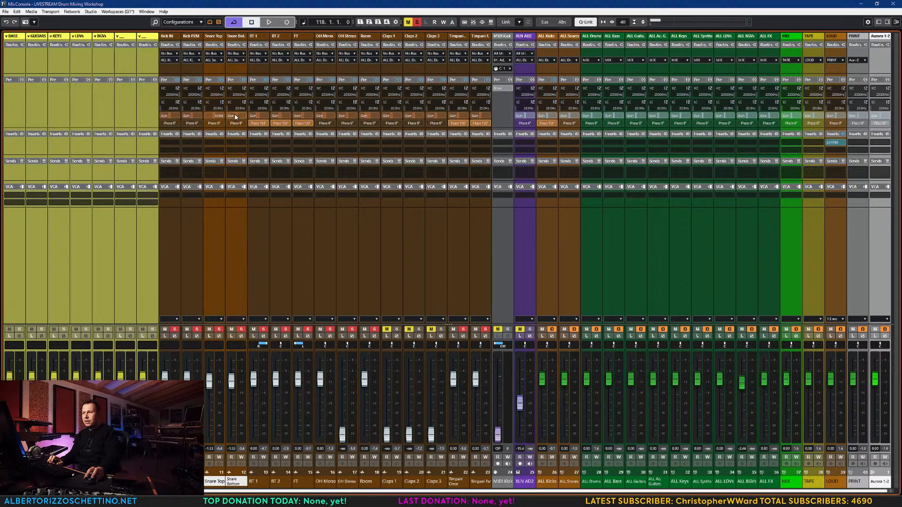
double_click(237, 116)
type("-7.33")
key("Return")
- Balance the snare mics during playback from bar 118, raising Snare Top slightly and lowering Snare Bottom to about -2.48 dB
left_click(215, 275)
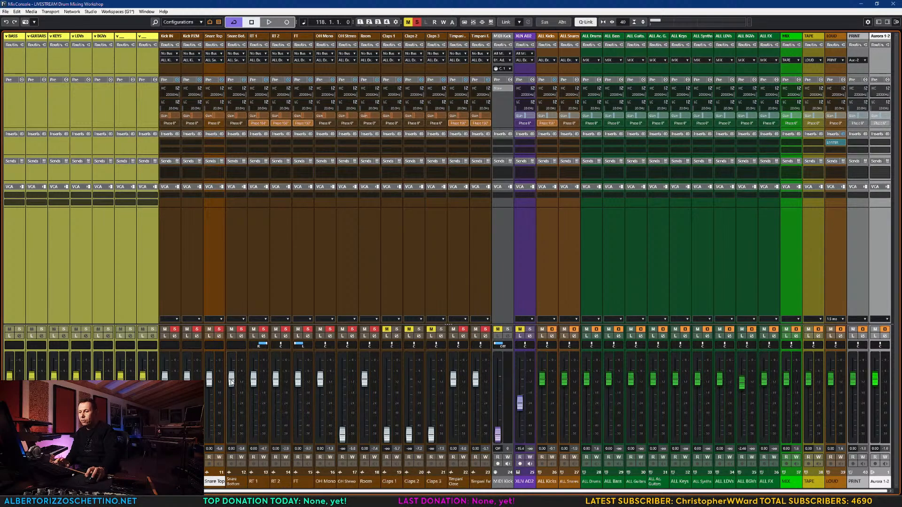
mouse_move(234, 385)
left_mouse_down()
mouse_move(233, 441)
mouse_move(234, 385)
left_mouse_up()
key("space")
key("space")
left_click(227, 302, "ctrl")
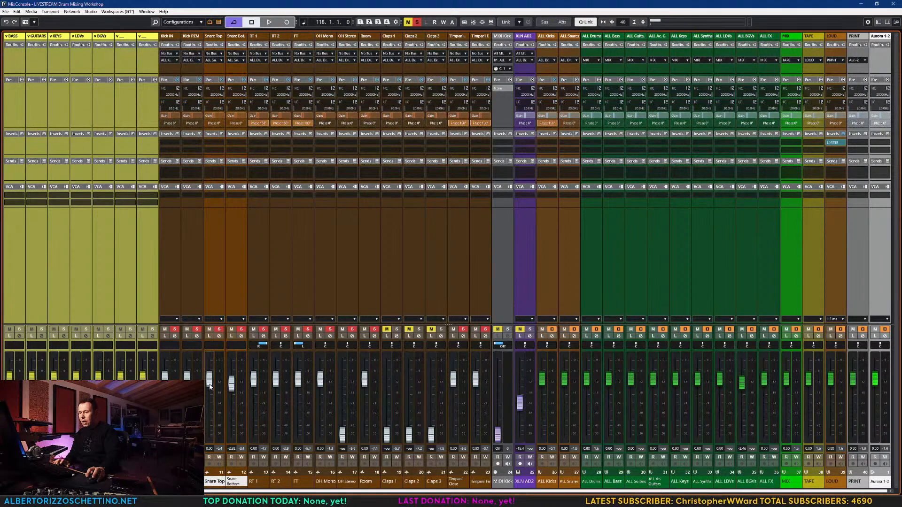
key("space")
left_click_drag(210, 386, 231, 388)
left_click(234, 306)
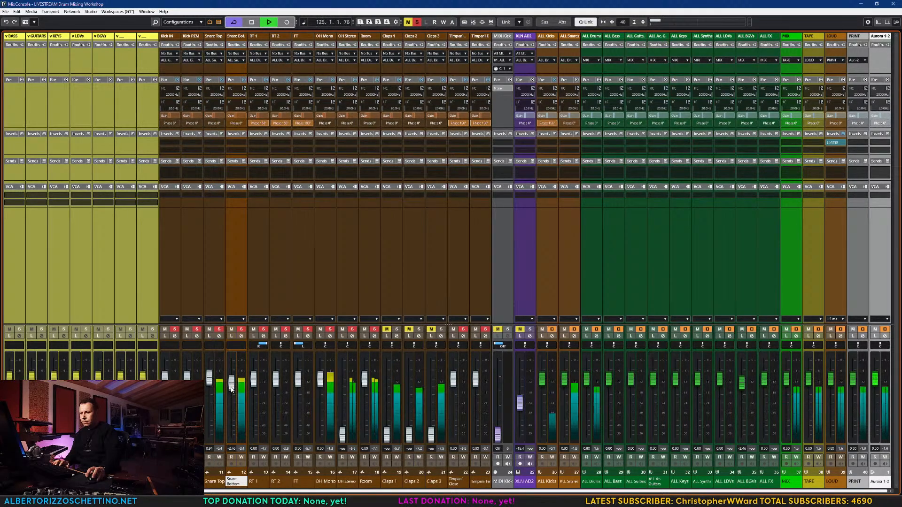
key("space")
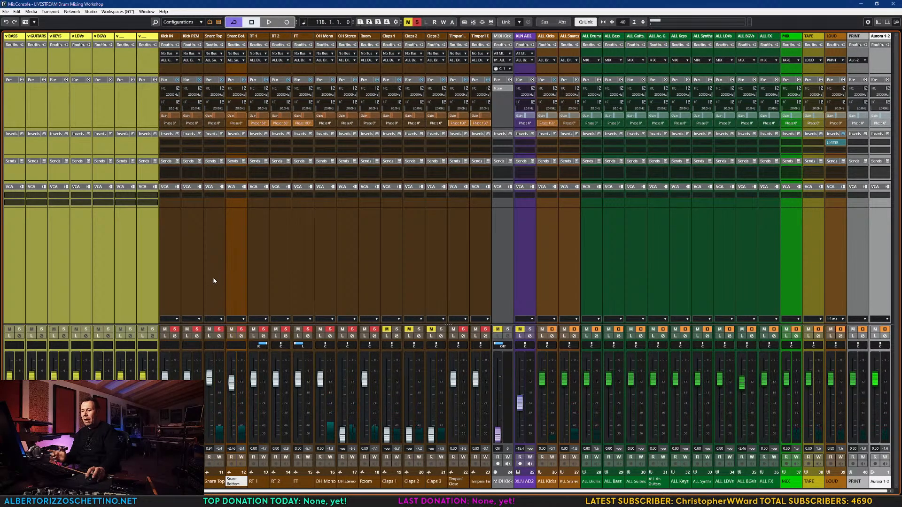
- Go over the ALL Kicks and ALL Snares groups, try a lower ALL Kicks fader level, and reset it to 0 dB
left_click(214, 277)
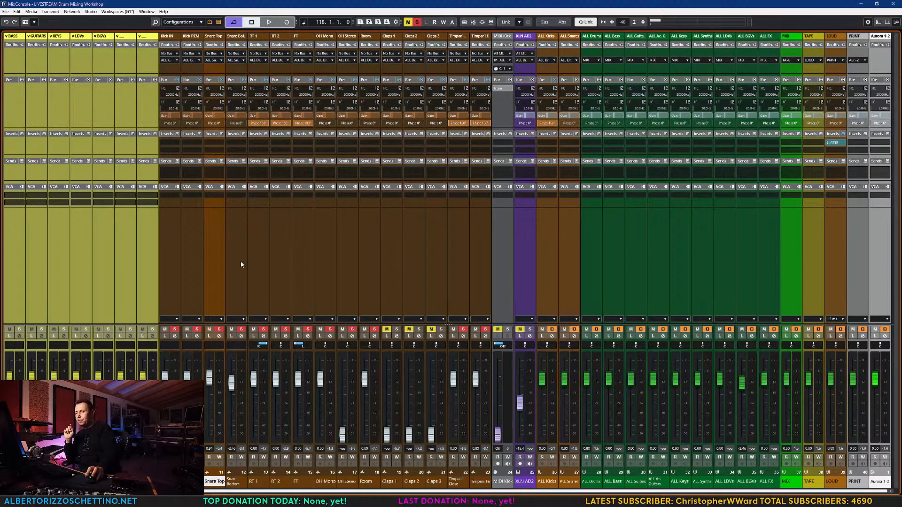
left_click(553, 233)
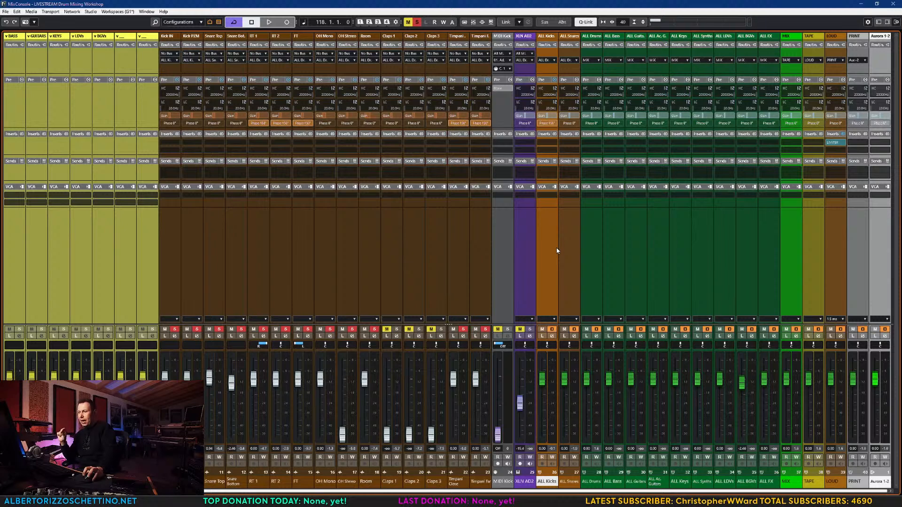
left_click(566, 246)
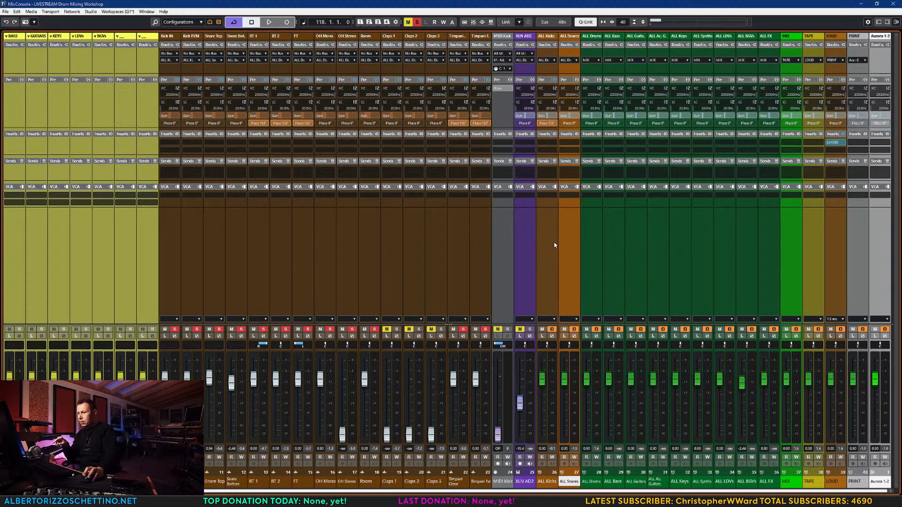
left_click(556, 250)
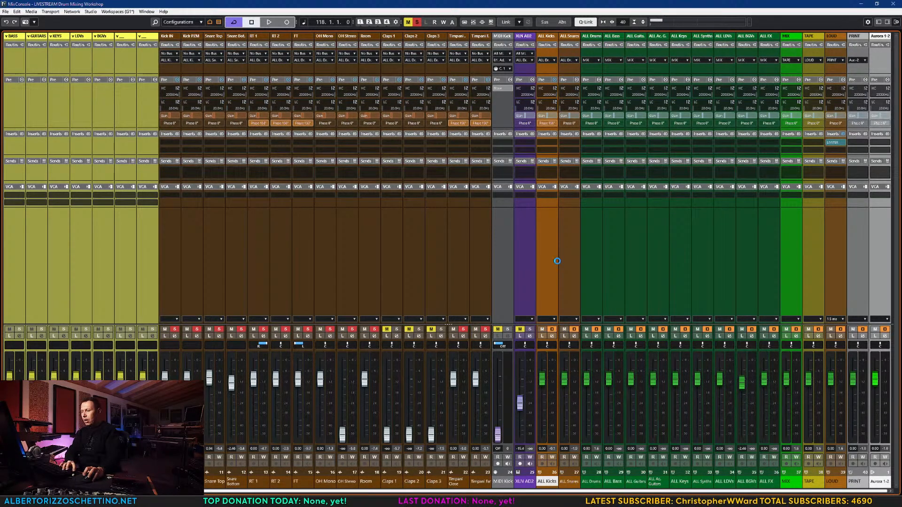
left_click_drag(543, 378, 542, 381)
left_click(543, 383, "ctrl")
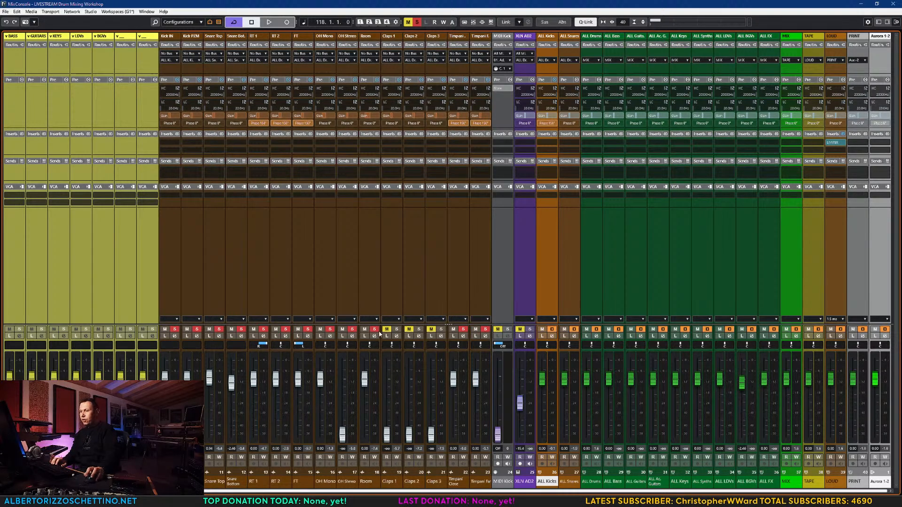
- Clear all mutes and solos in the mixer and select the OH Stereo channel
left_click(408, 22)
left_click(416, 22)
left_click(346, 481)
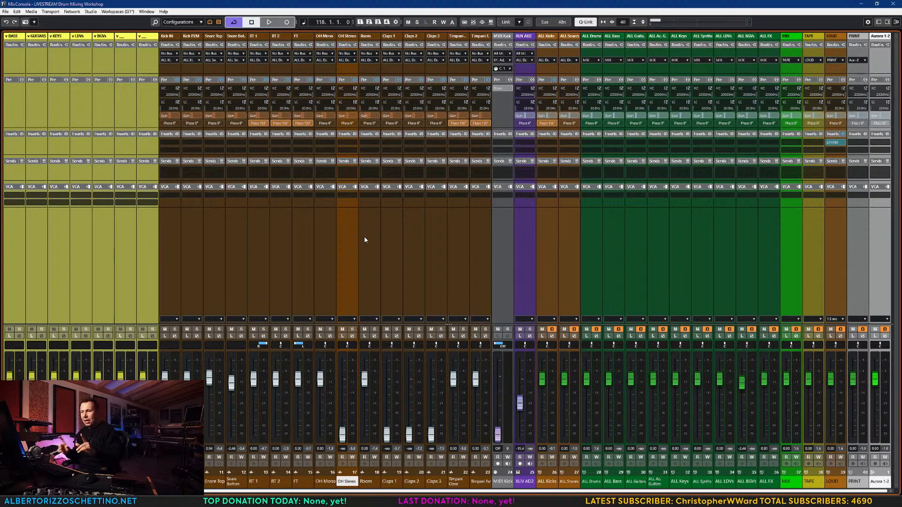
- Assign all channels from Kick IN through Timpani Far to the drums VCA
left_click(172, 256)
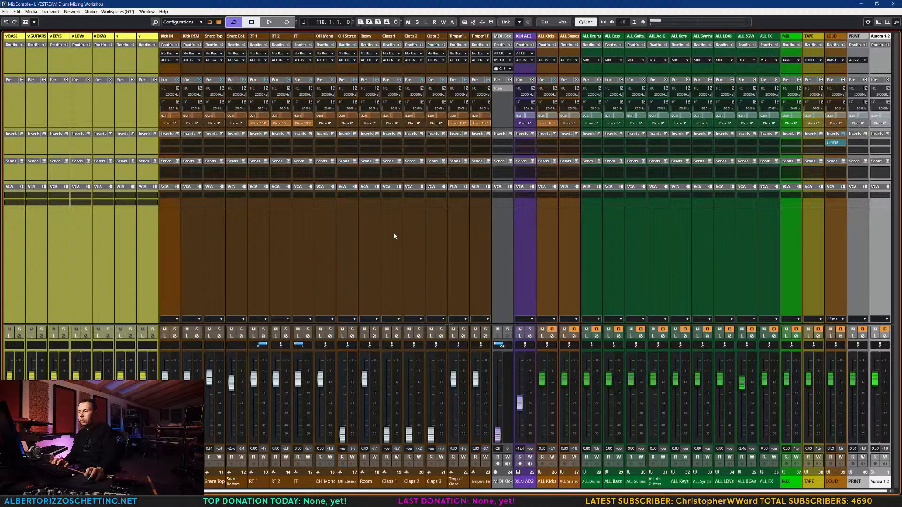
left_click(484, 219, "shift")
left_click(487, 196)
left_click(494, 226)
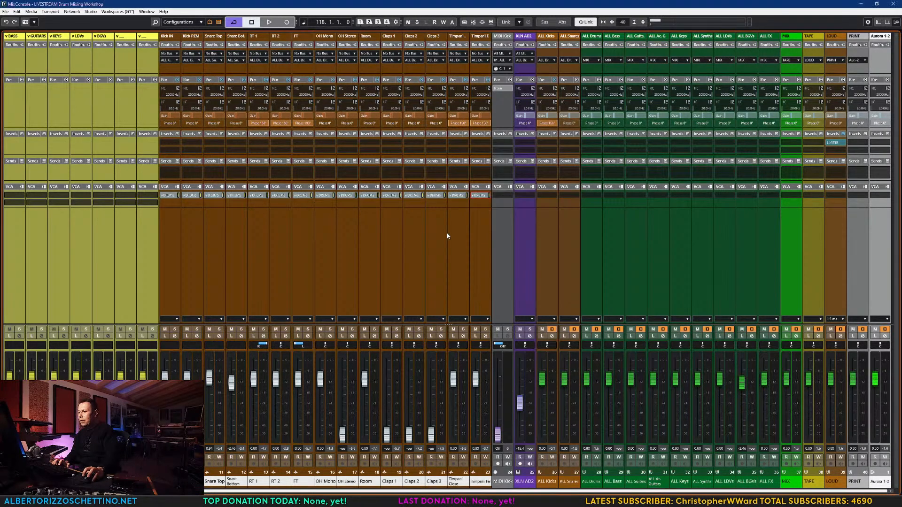
left_click(407, 236)
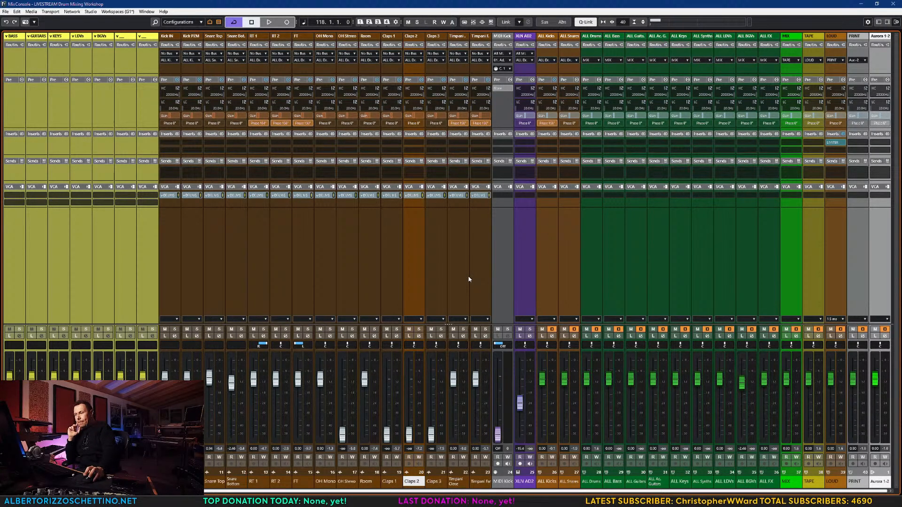
- Find the XLN AD2 track in the project view, open its Addictive Drums 2 instrument and reposition the plug-in window
left_click(484, 249)
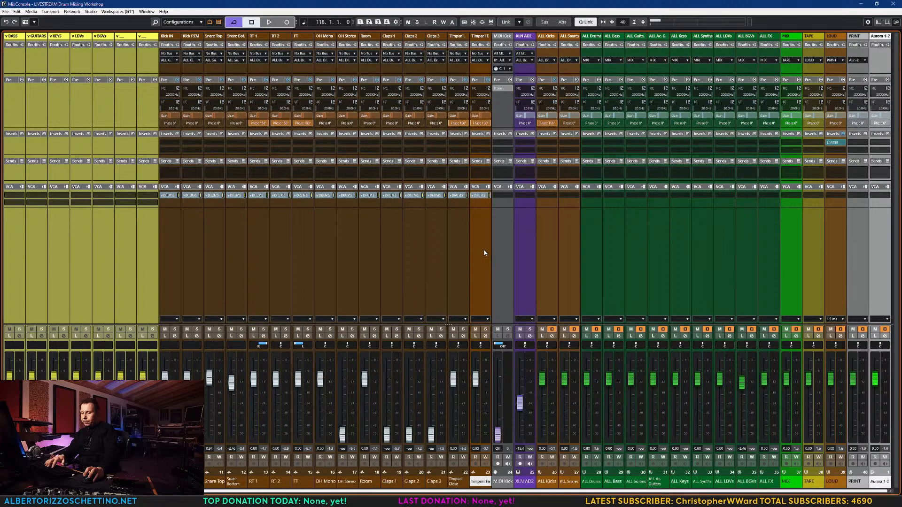
key("F3")
scroll(340, 261, "down", 2)
scroll(340, 262, "up", 6)
scroll(340, 261, "down", 5)
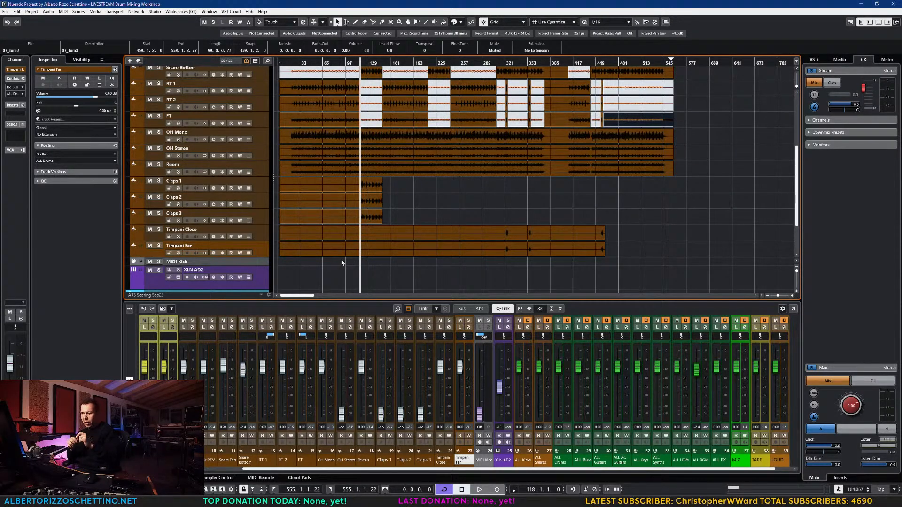
left_click(169, 269)
left_click_drag(568, 88, 431, 82)
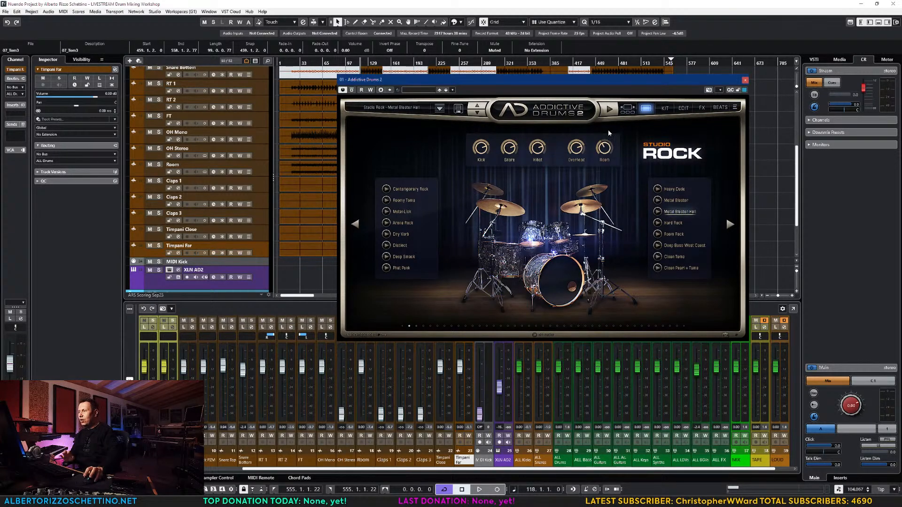
- Look through the Kit, Edit, FX and Beats pages of Addictive Drums 2 and return to the Kit page
left_click(665, 109)
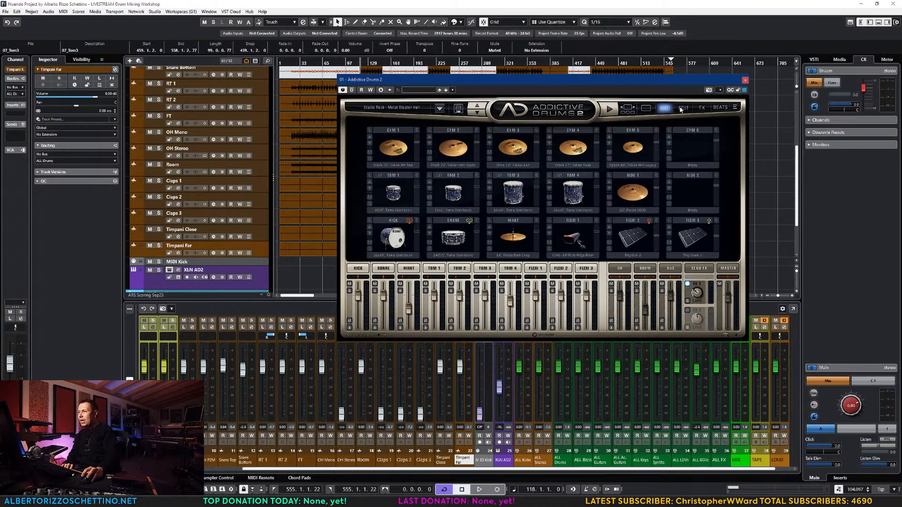
left_click(685, 109)
left_click(702, 108)
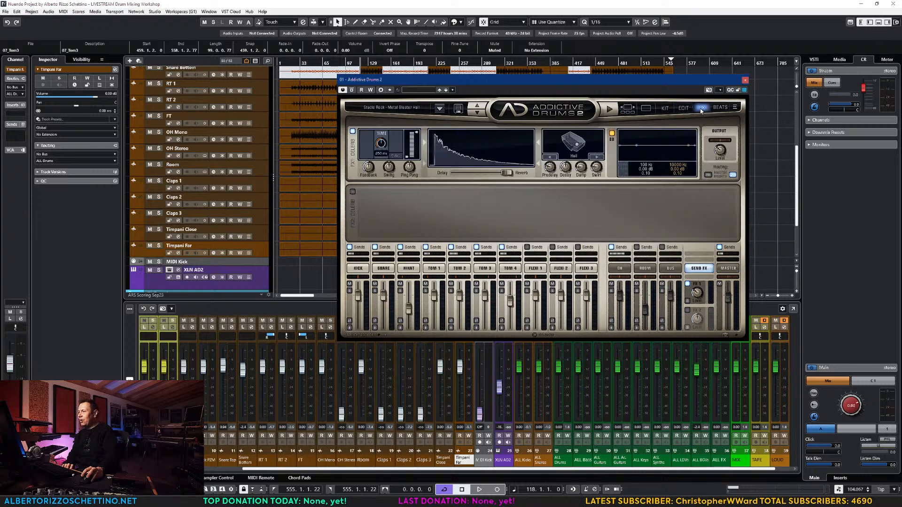
left_click(719, 108)
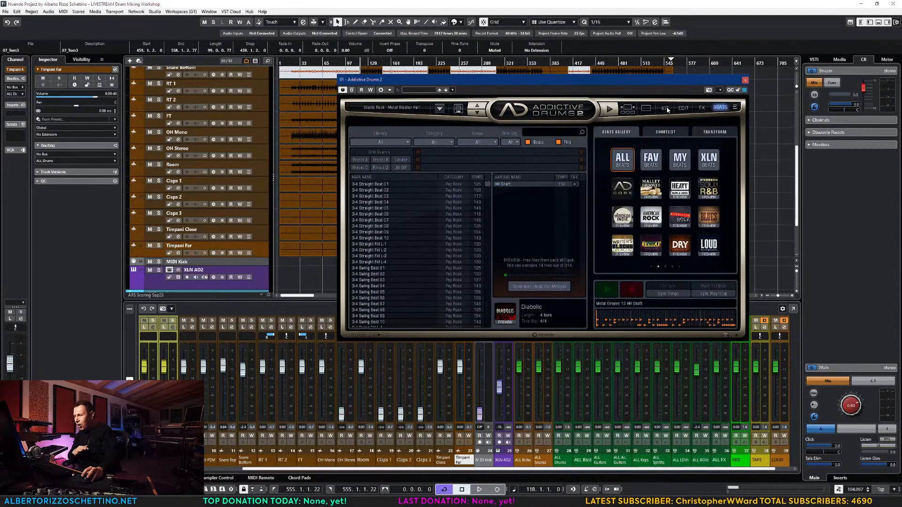
left_click(665, 108)
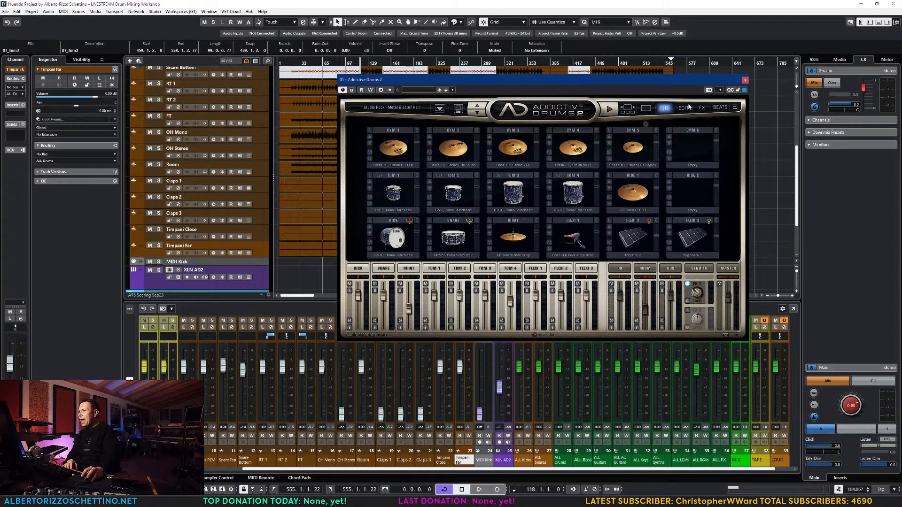
- View the Studio Rock kit overview in Addictive Drums 2, close the instrument and look over the drum tracks in the project
left_click(648, 108)
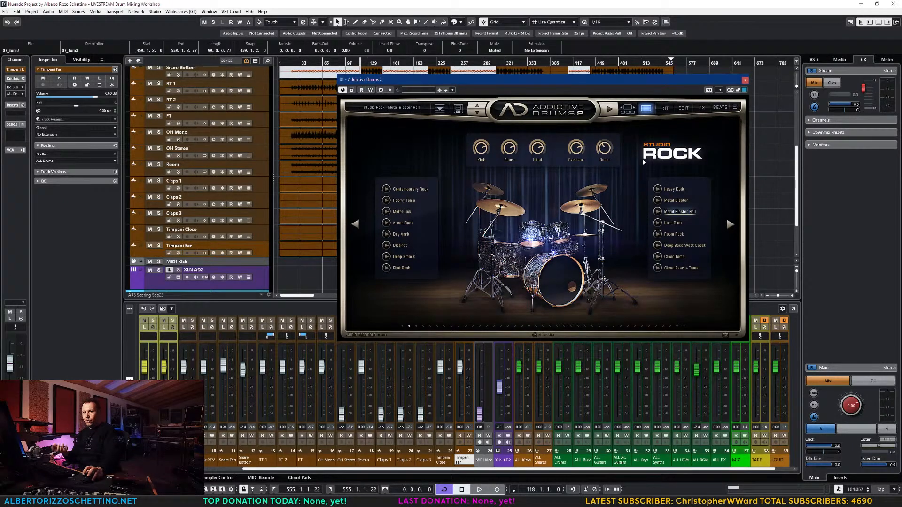
left_click(745, 80)
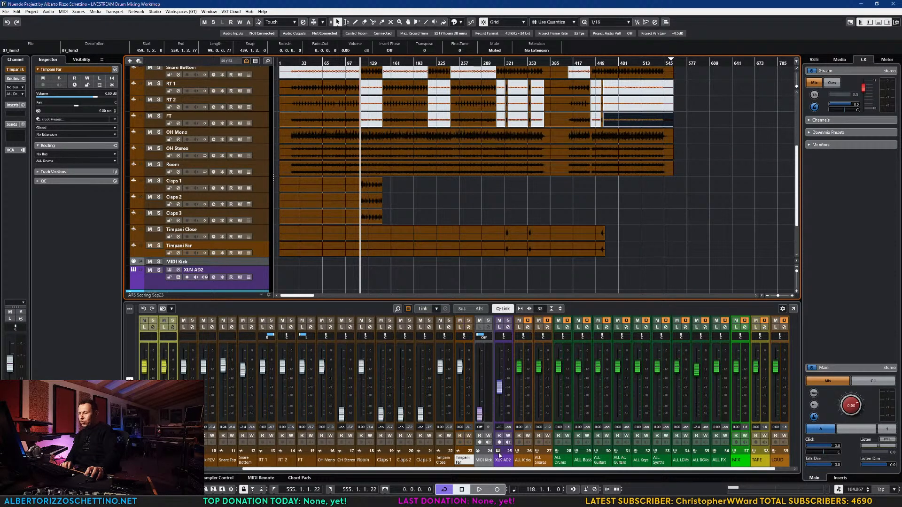
left_click(170, 270)
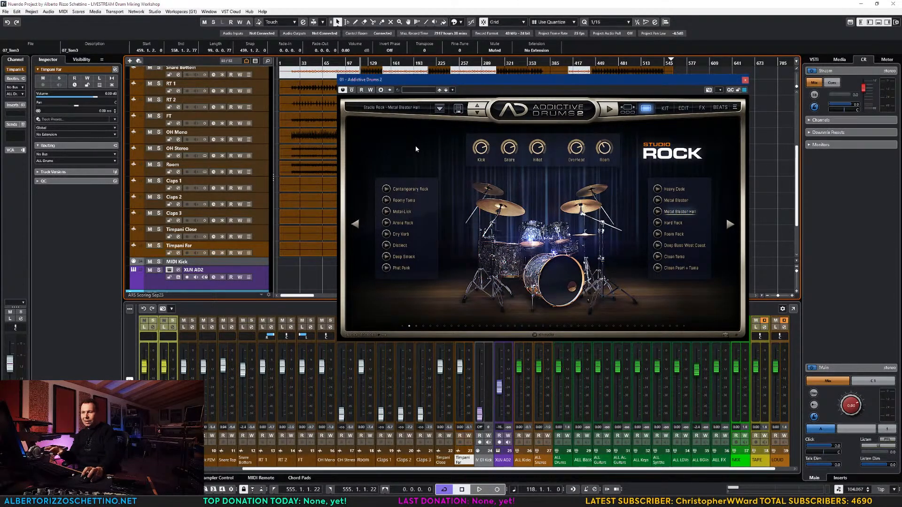
left_click(744, 81)
scroll(461, 227, "up", 3)
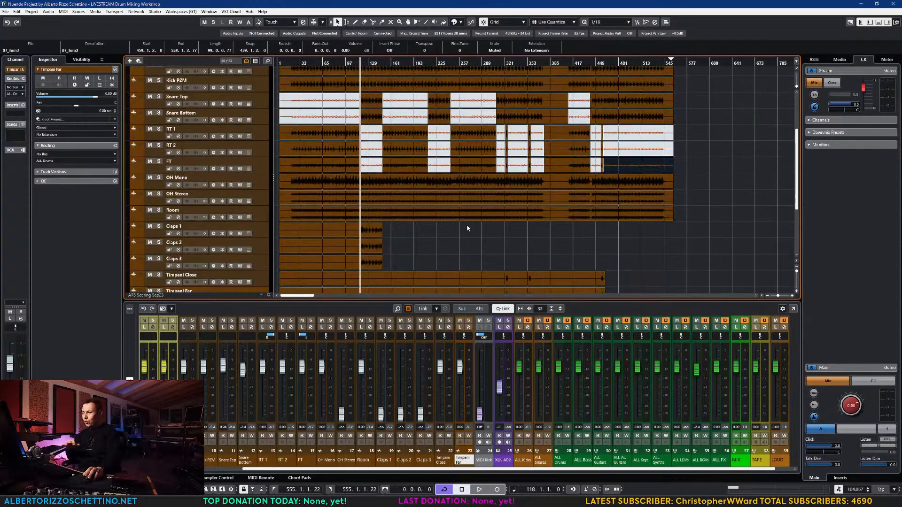
scroll(470, 222, "down", 3)
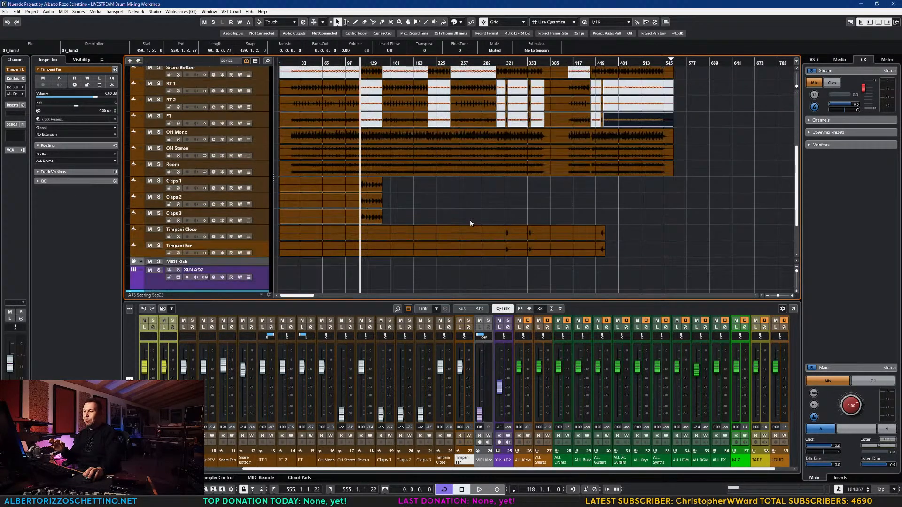
scroll(492, 215, "up", 3)
scroll(493, 216, "down", 3)
- Reopen Addictive Drums 2 from the XLN AD2 track, review its Kit, Edit and FX pages, and close it
left_click(170, 271)
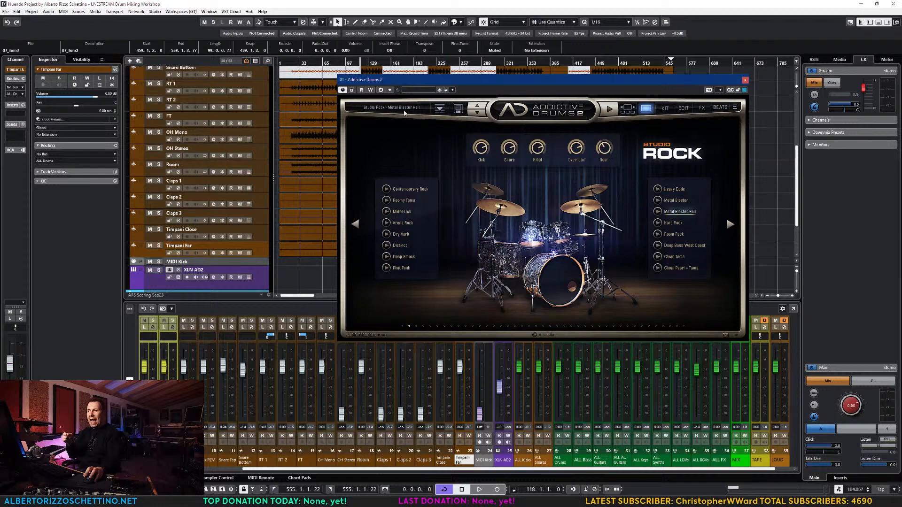
left_click(666, 108)
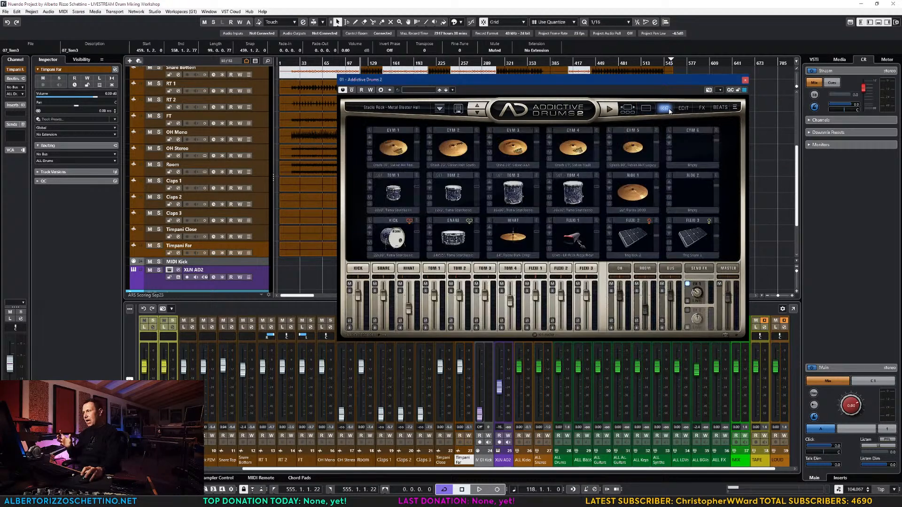
left_click(686, 108)
left_click(702, 108)
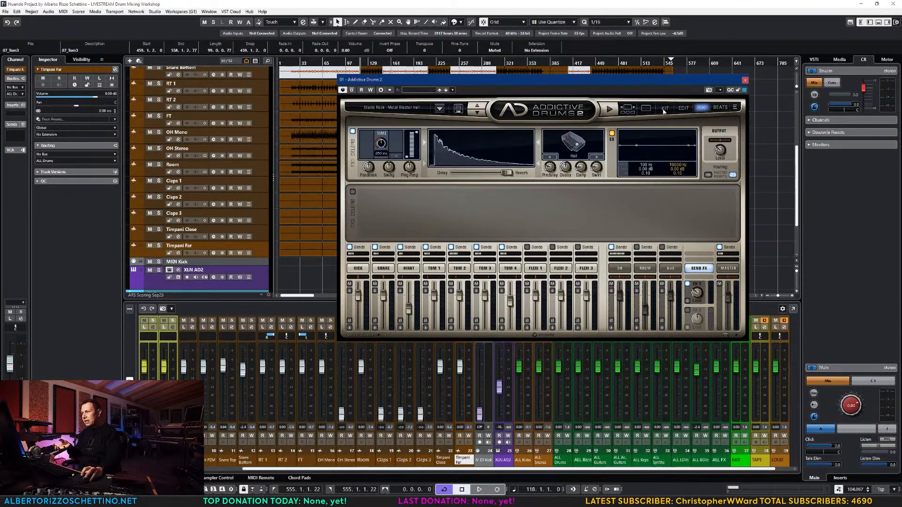
left_click(665, 108)
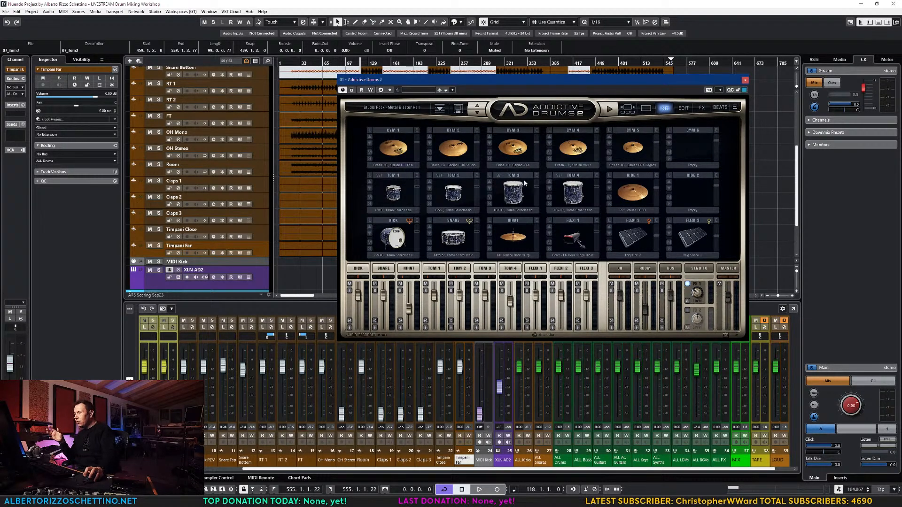
left_click(746, 81)
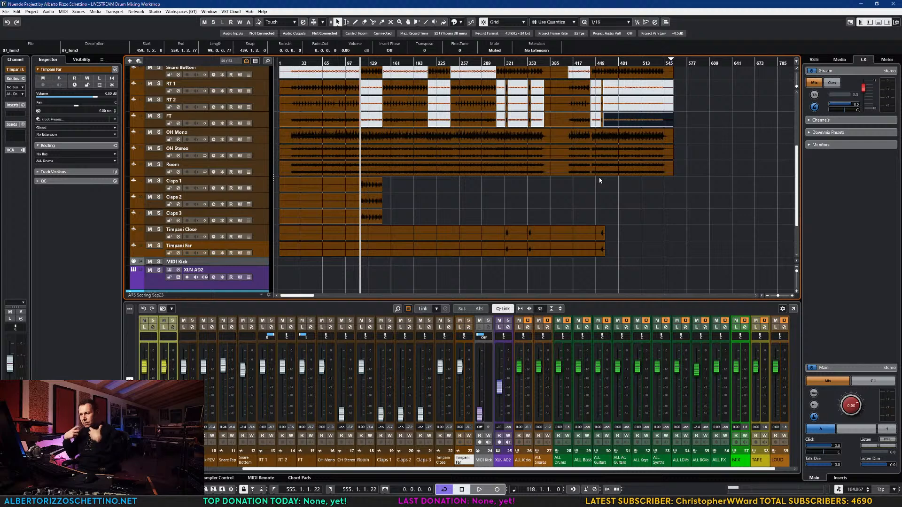
- Place the playback cursor around bar 30, hide the mixer and open the Kick IN event in the Sample Editor
left_click(299, 62)
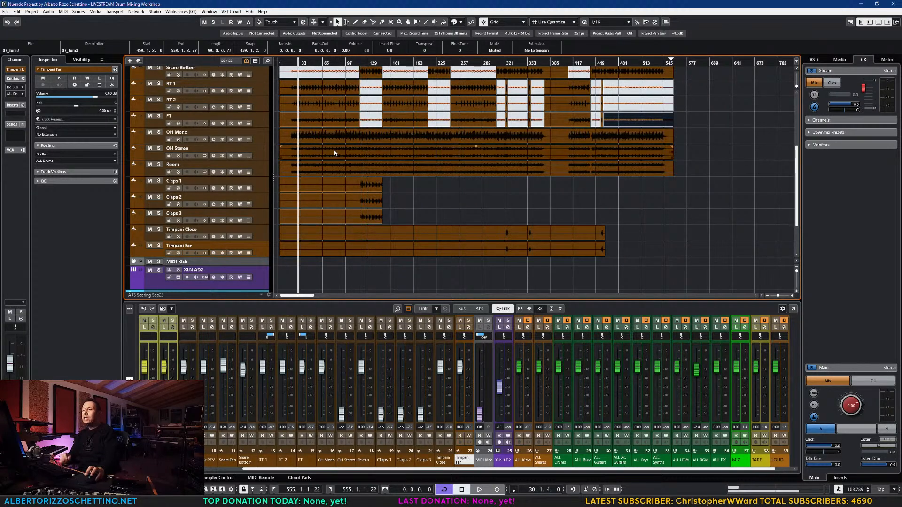
left_click(300, 220)
scroll(323, 220, "up", 5)
left_click(331, 116)
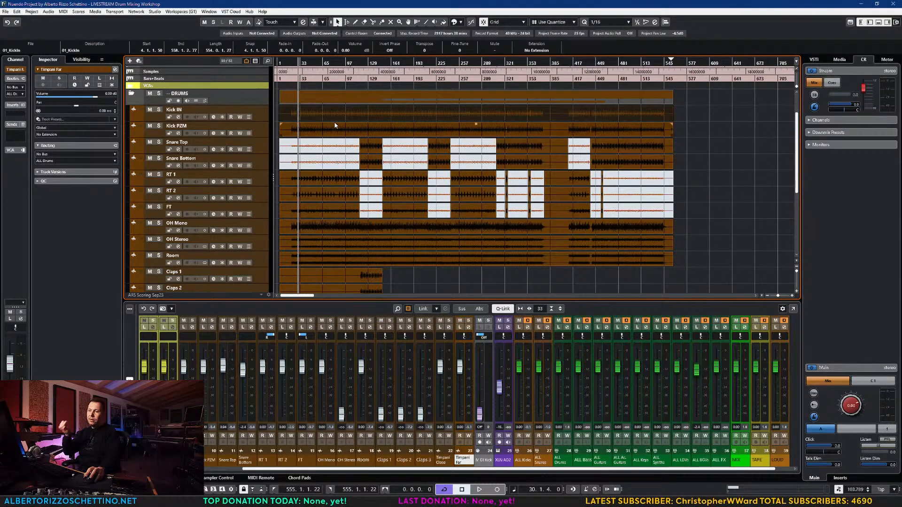
left_click(327, 224)
key("alt+F3")
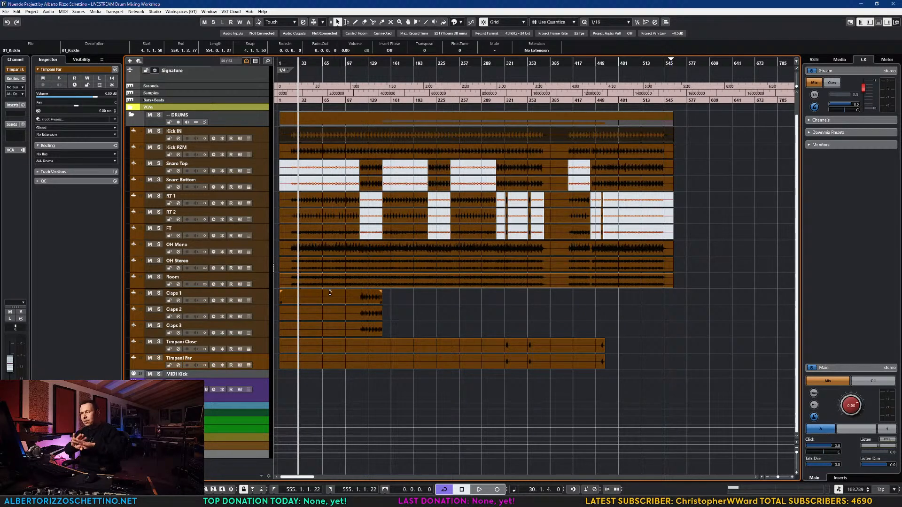
left_click(312, 142)
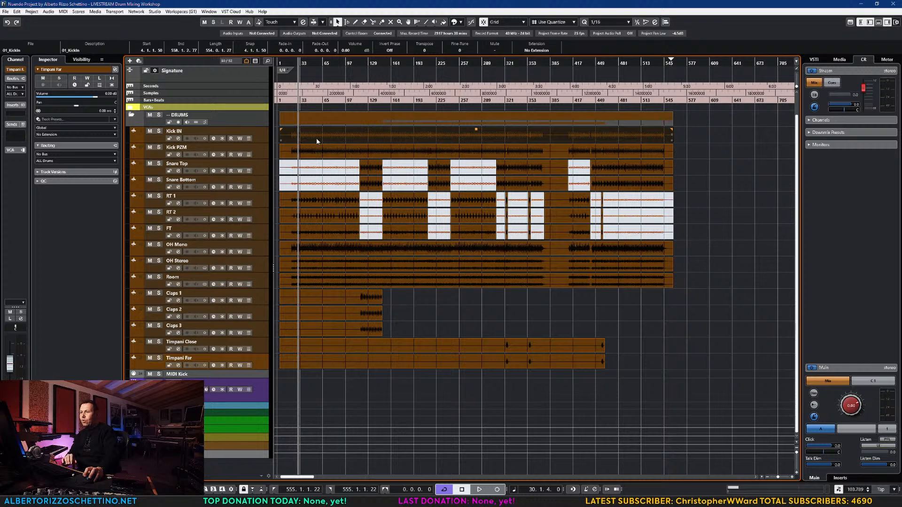
double_click(317, 139)
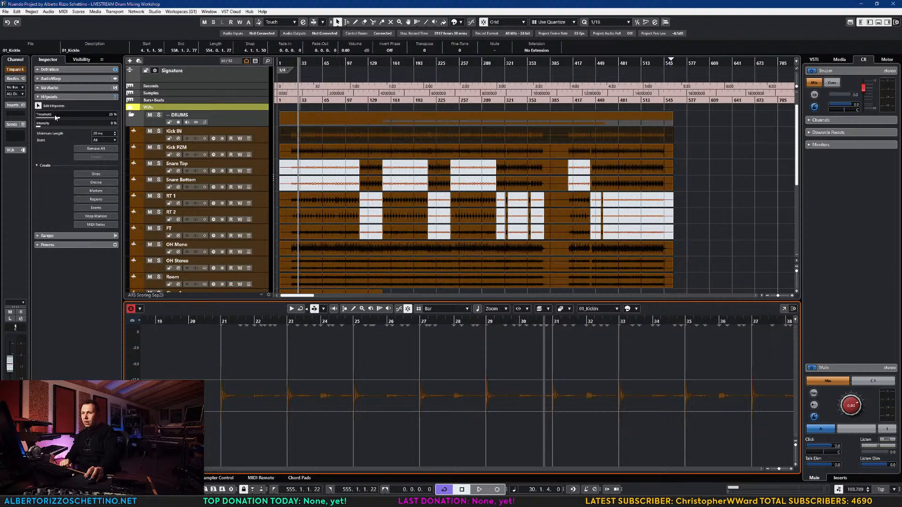
- Examine the hitpoints along the Kick IN waveform at different zoom levels and play the drums from bar 59
mouse_move(58, 119)
left_mouse_down()
mouse_move(98, 113)
mouse_move(43, 108)
mouse_move(60, 108)
mouse_move(57, 118)
left_mouse_up()
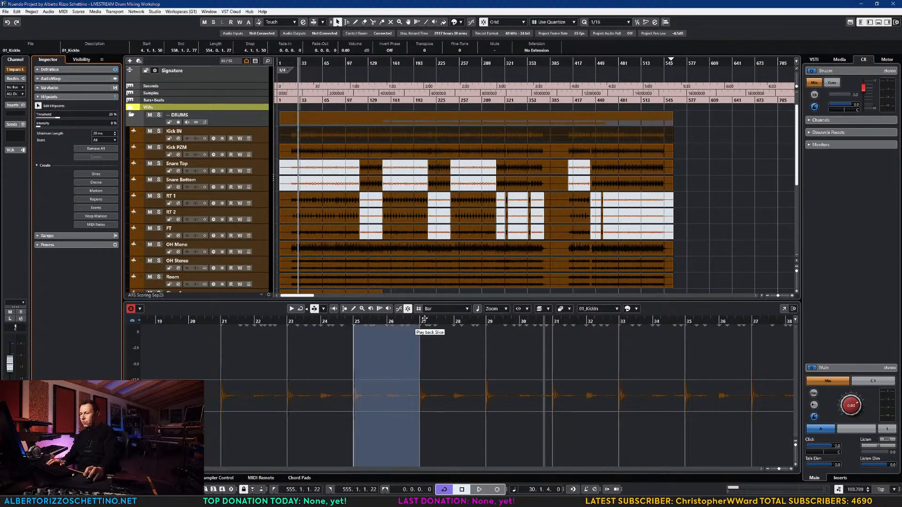
left_click(711, 230)
key("g")
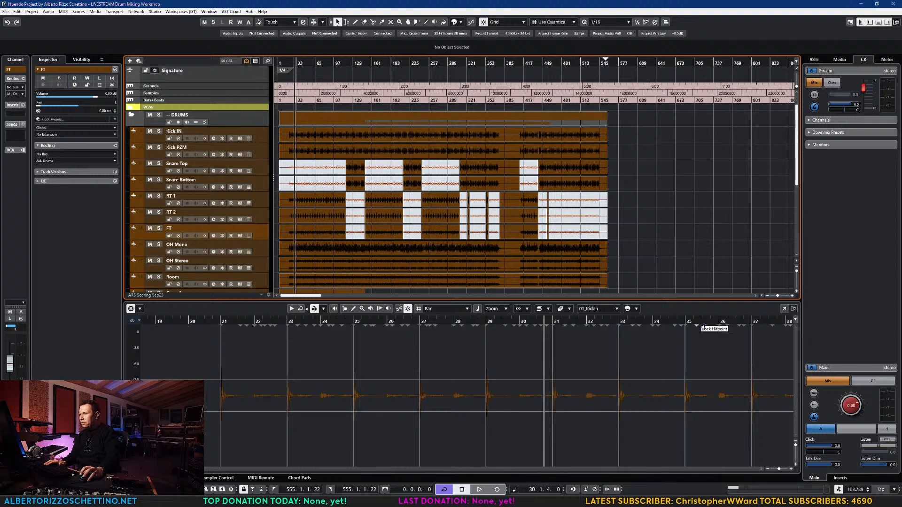
left_click(242, 313)
key("g")
key("g")
key("g")
key("g")
key("g")
key("g")
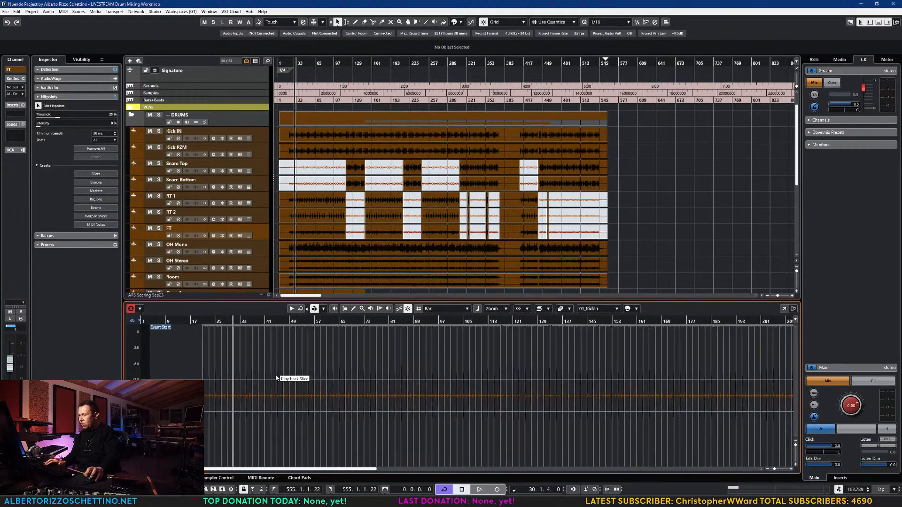
key("h")
key("h")
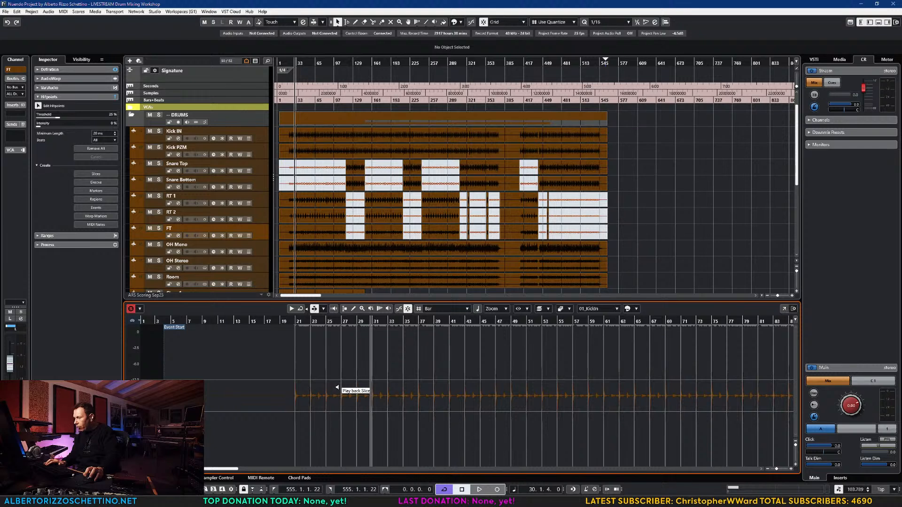
left_click(590, 320)
key("space")
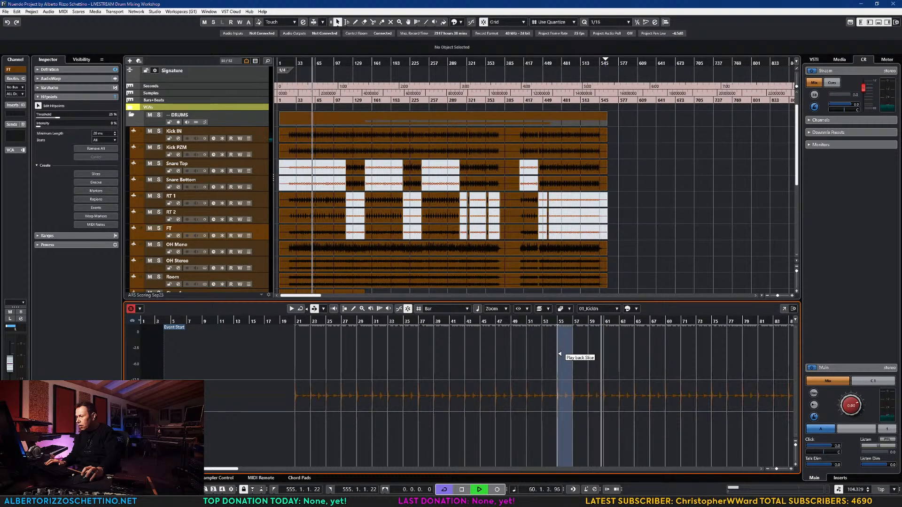
key("space")
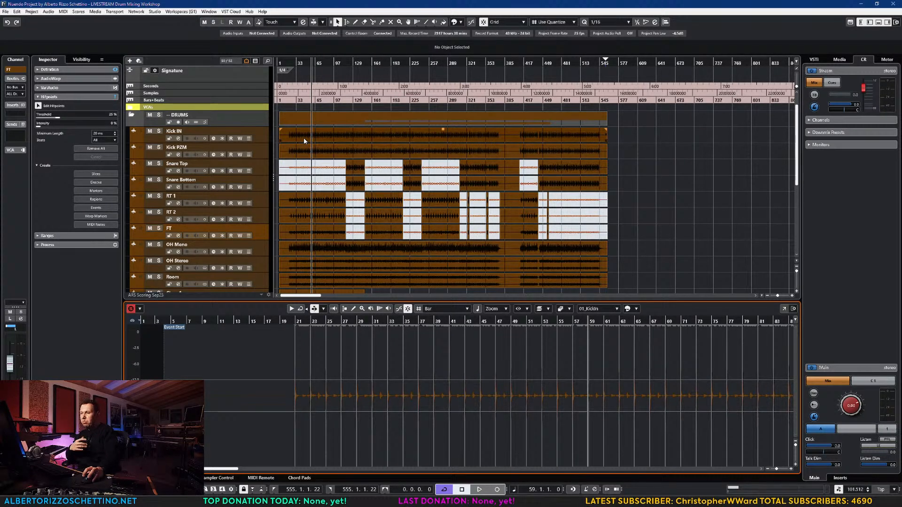
- Convert the Kick IN hitpoints to MIDI notes with fixed velocity 100, pitch C1 and length 1/16 on a new MIDI track
left_click(299, 295)
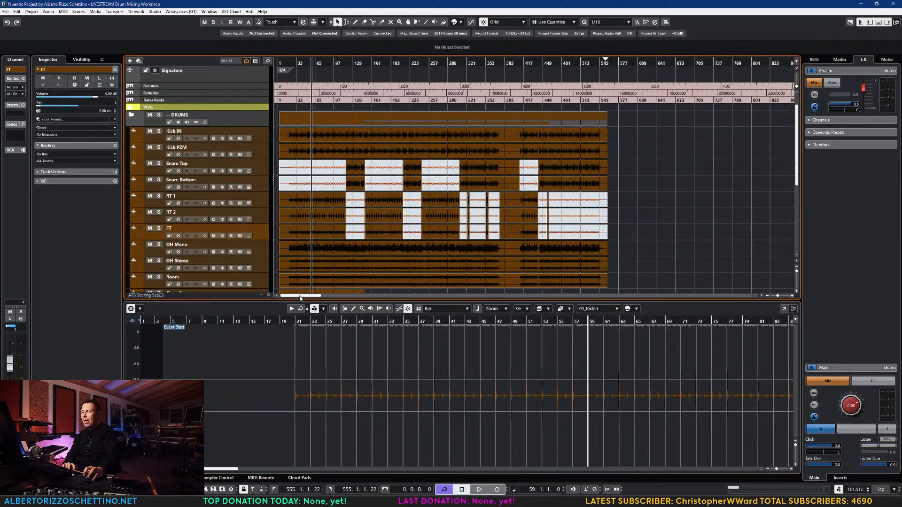
double_click(306, 137)
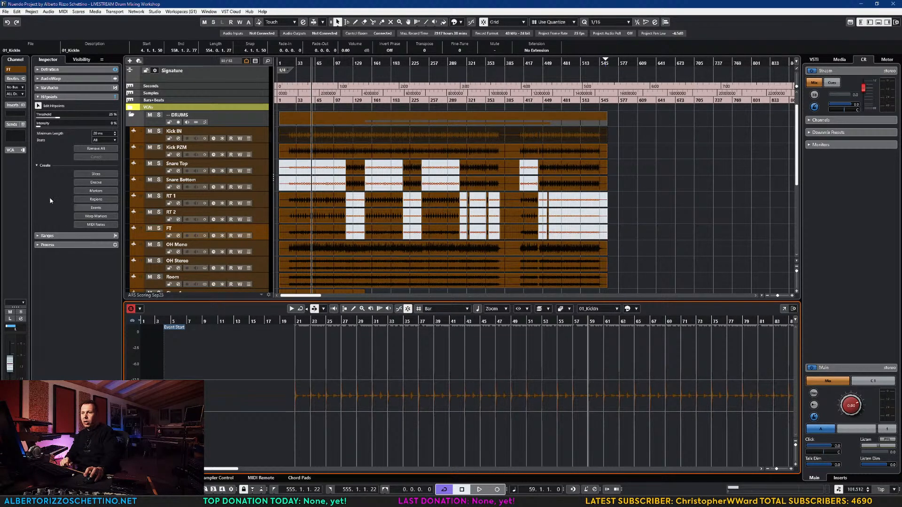
left_click(96, 225)
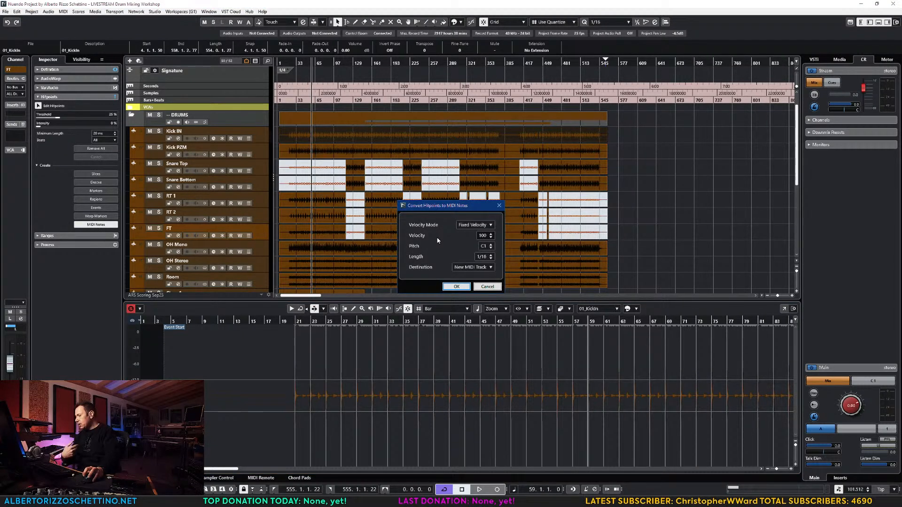
left_click_drag(446, 208, 454, 201)
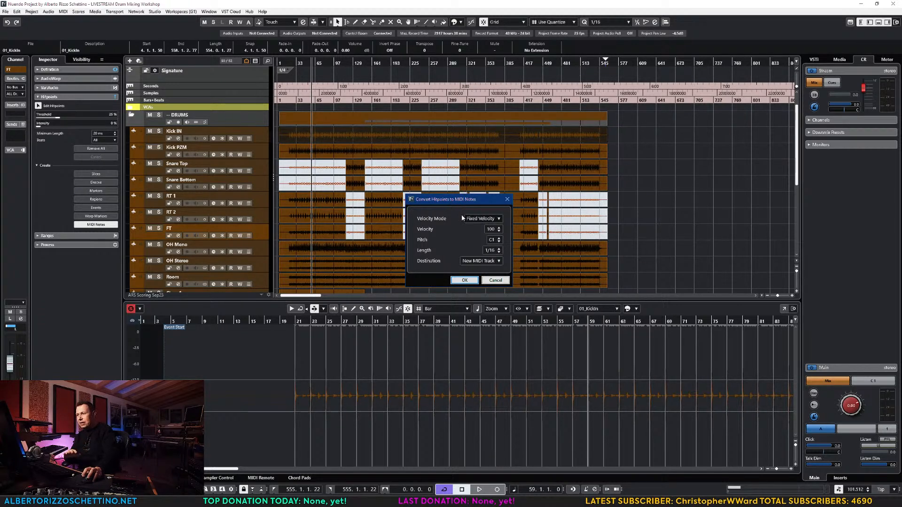
left_click(483, 219)
left_click(456, 215)
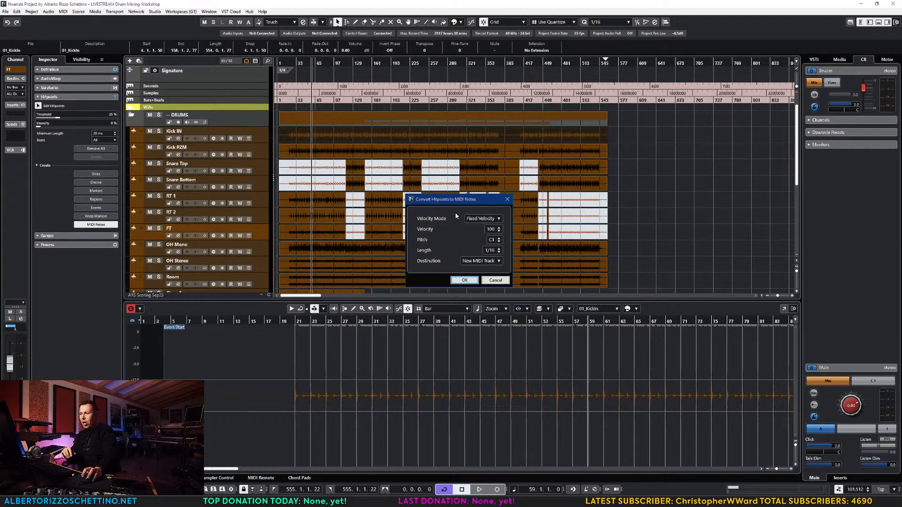
left_click(500, 249)
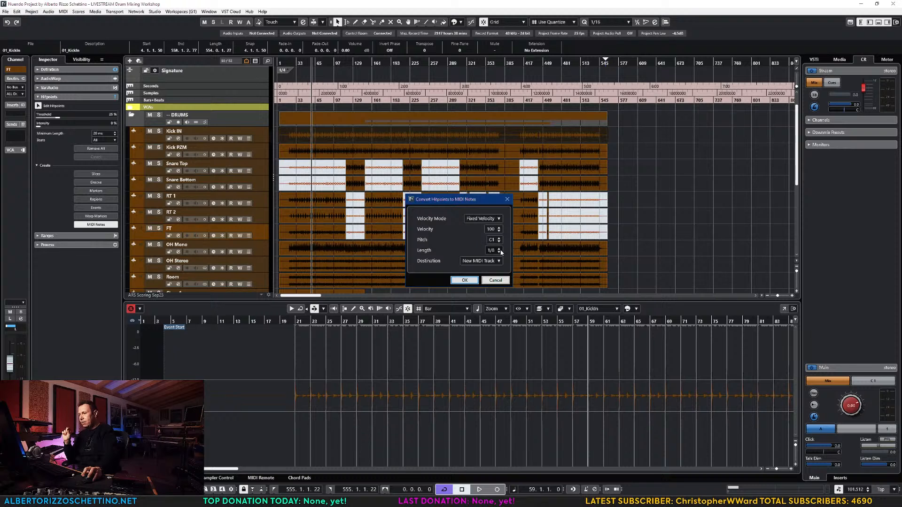
left_click(499, 253)
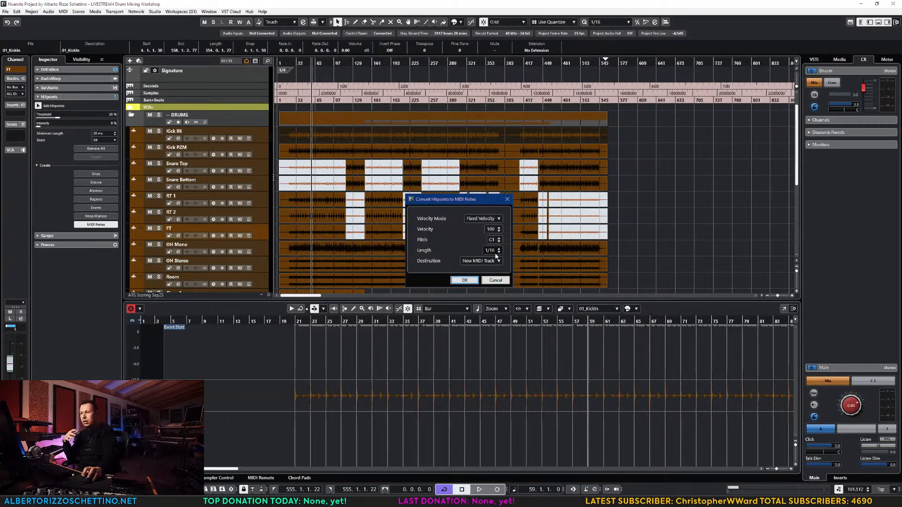
left_click(479, 262)
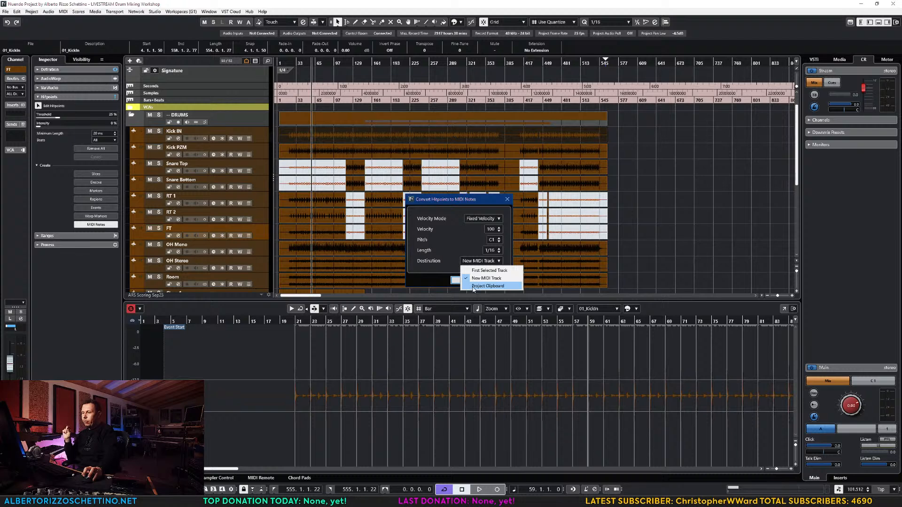
left_click(445, 245)
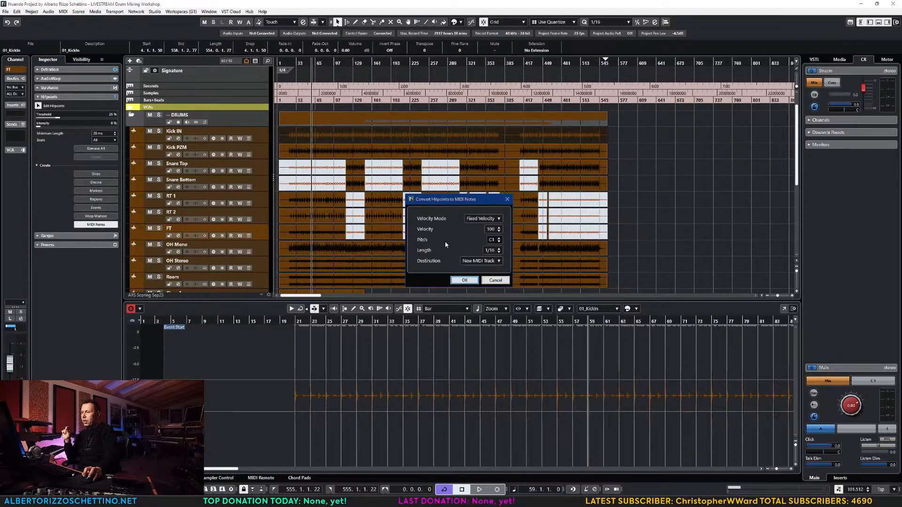
left_click(464, 280)
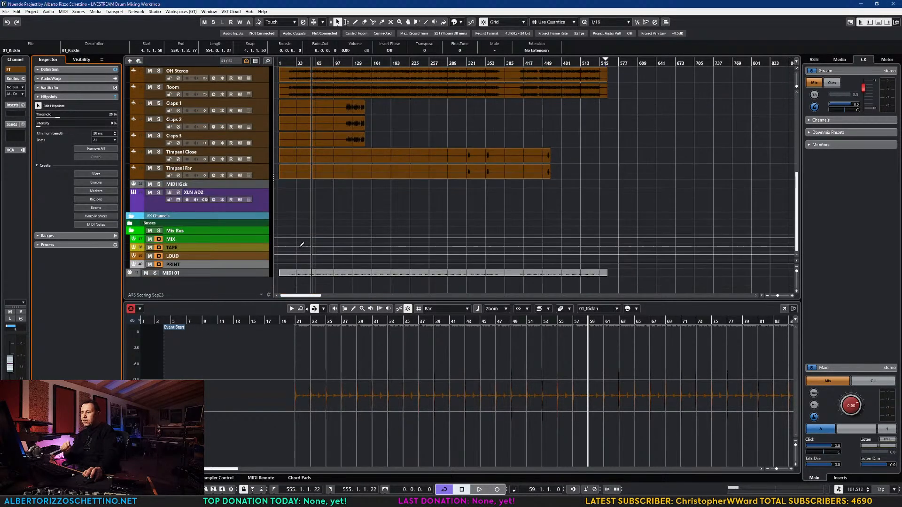
- Open the converted kick part in the Key Editor and try to move it up to the XLN AD2 track
left_click(295, 275)
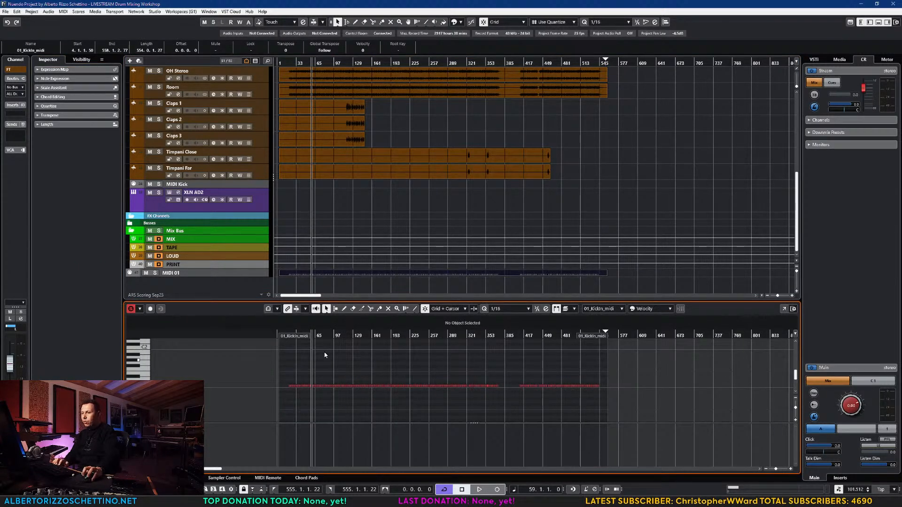
left_click_drag(302, 276, 301, 203)
key("ctrl+z")
- Delete the old MIDI Kick track above XLN AD2
left_click(255, 185)
left_click(228, 187)
key("shift+Delete")
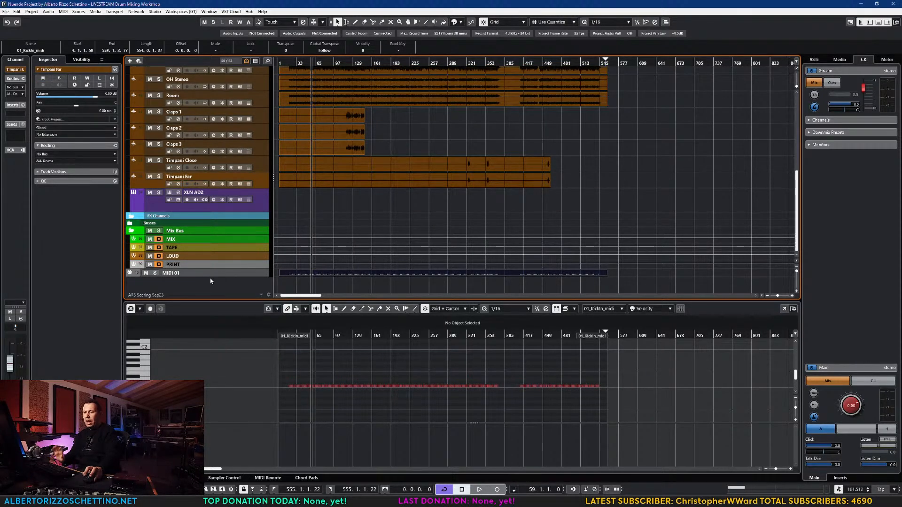
- Move the MIDI 01 track up above XLN AD2 and rename it Kick SMP
left_click_drag(179, 277, 185, 197)
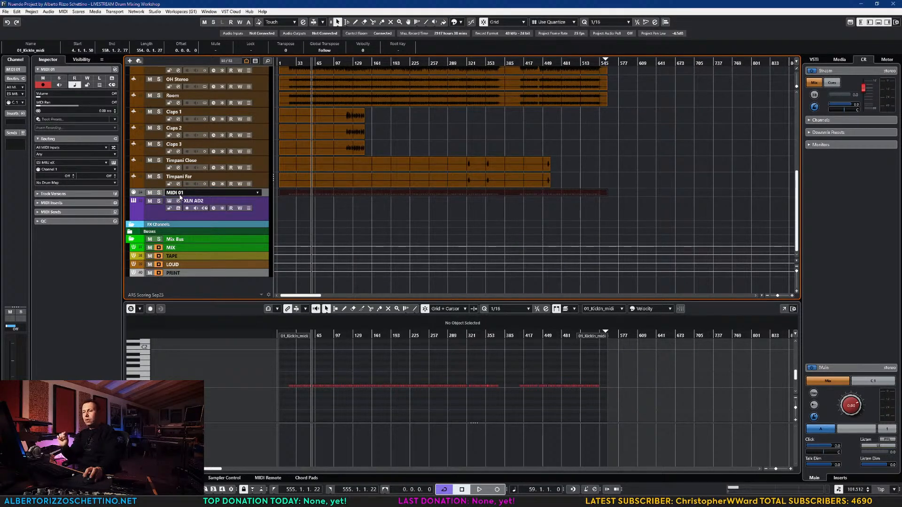
double_click(181, 193)
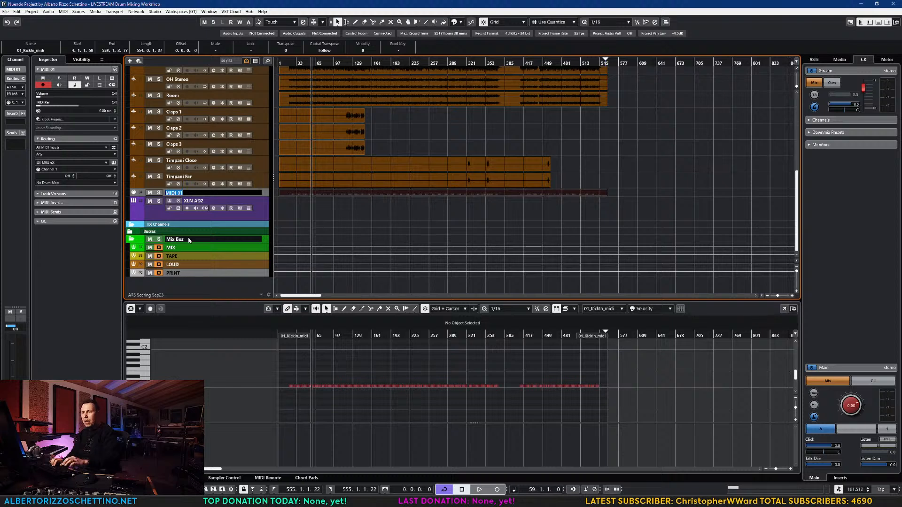
type("Kick SMP")
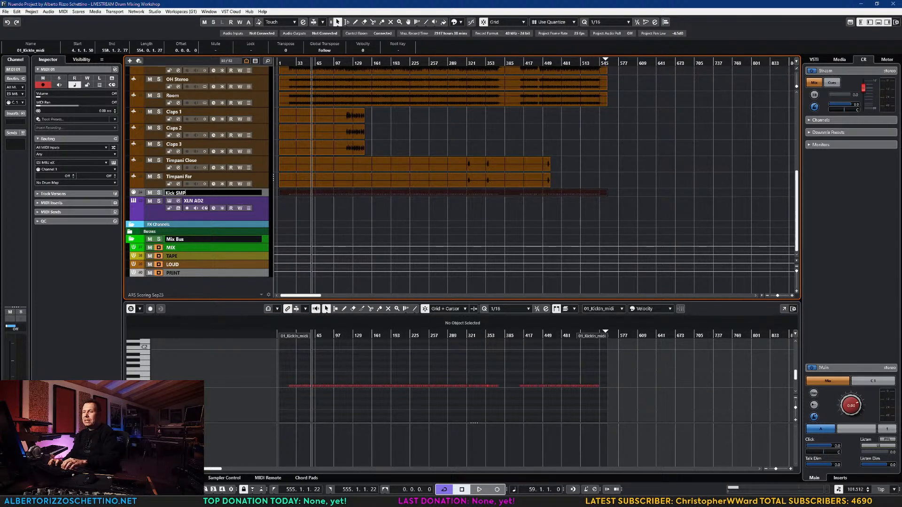
key("Return")
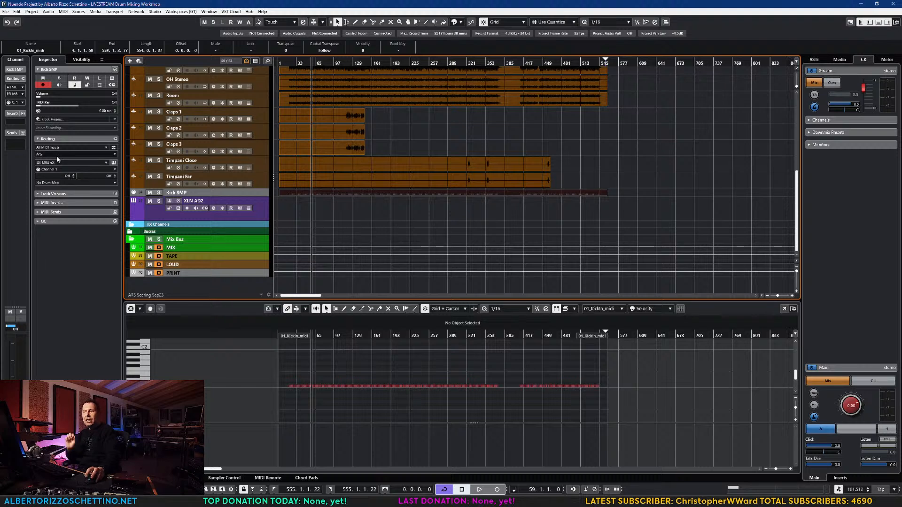
- Route the Kick SMP track's output to Addictive Drums 2 - MIDI Input
left_click(106, 162)
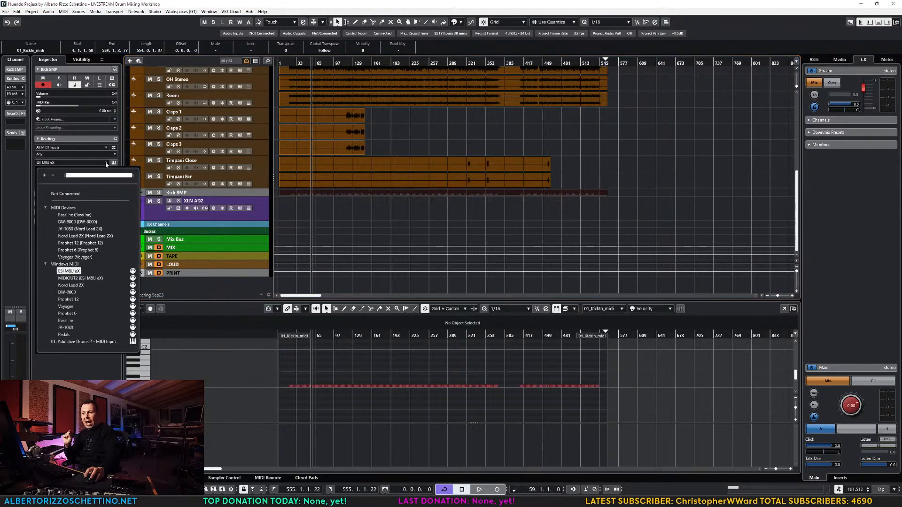
left_click(82, 345)
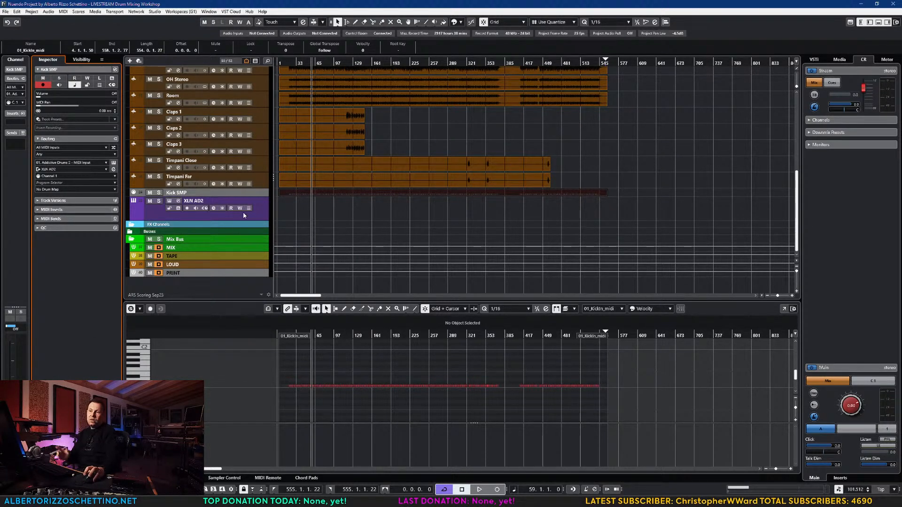
- Solo the XLN AD2 channel in the lower-zone mixer and raise its fader
left_click(261, 209)
key("alt+F3")
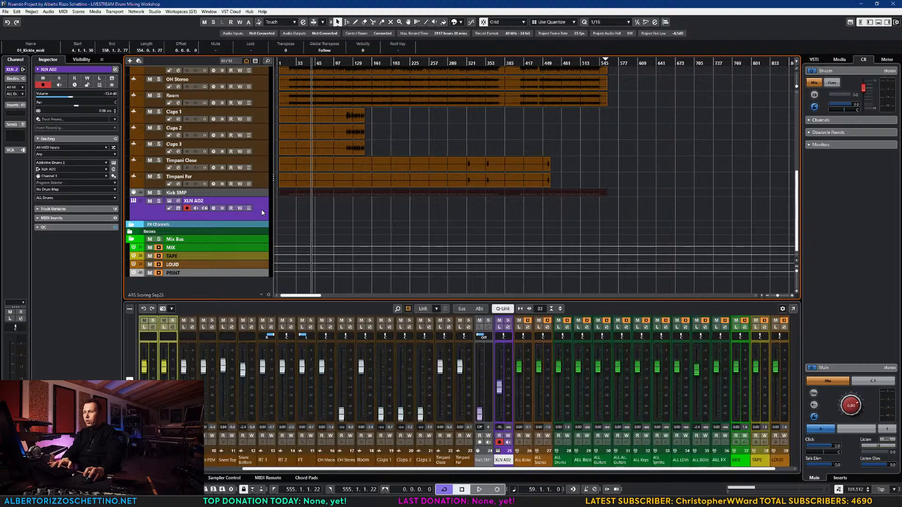
left_click(508, 320)
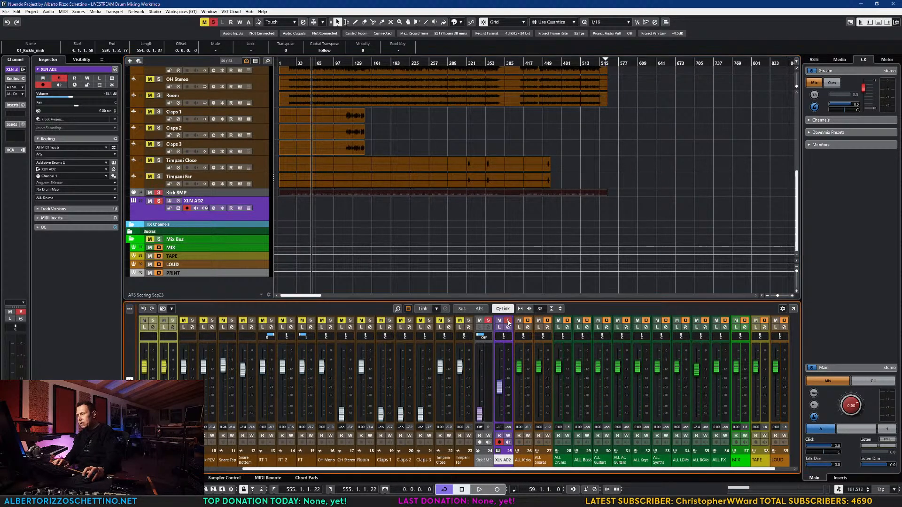
left_click_drag(499, 388, 502, 382)
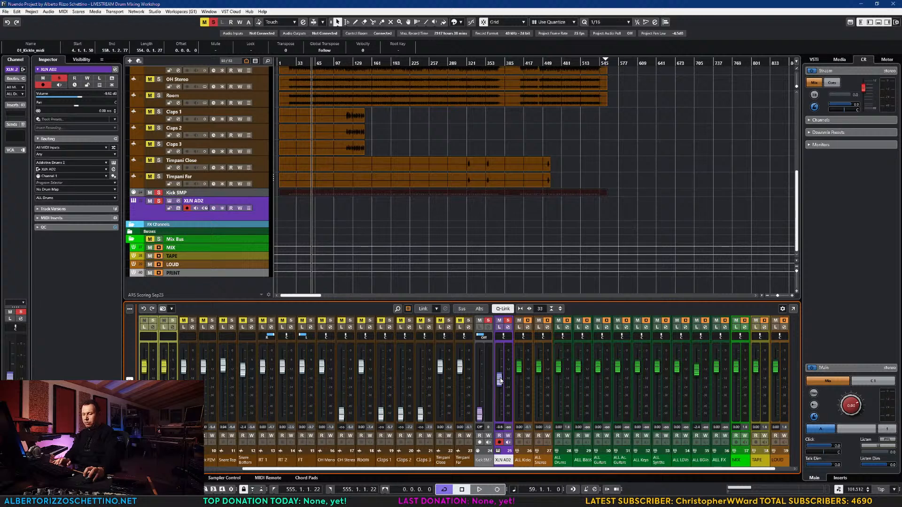
- Lower the XLN AD2 pre-gain in the full mixer and raise its fader to 0.00 dB while playing from bar 59
key("F3")
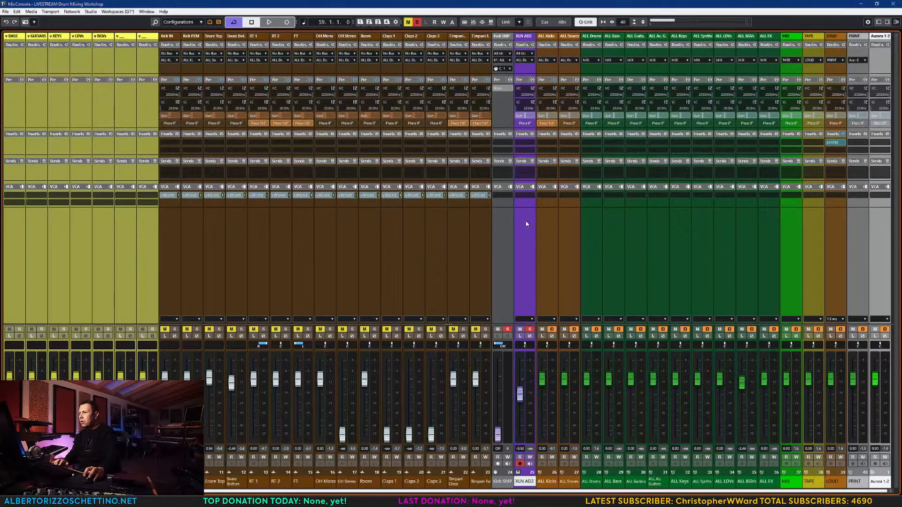
left_click_drag(525, 117, 523, 128)
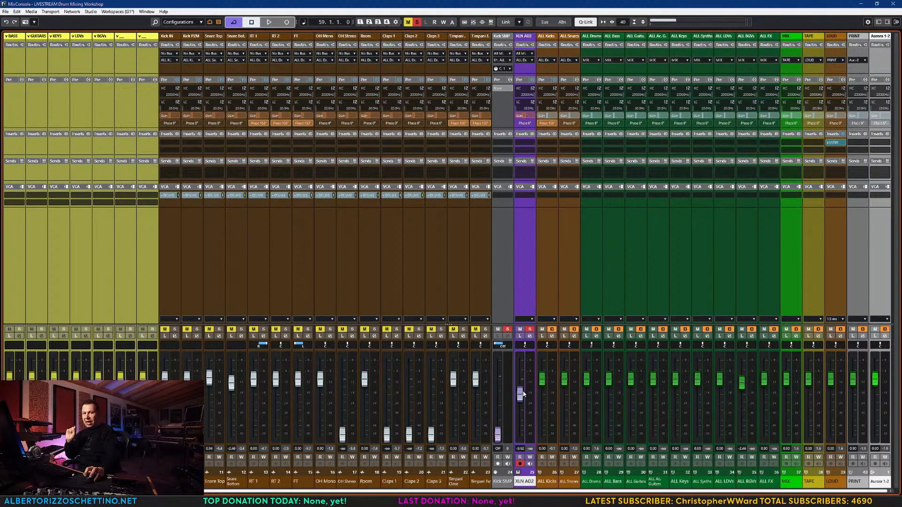
key("space")
left_click_drag(521, 396, 522, 381)
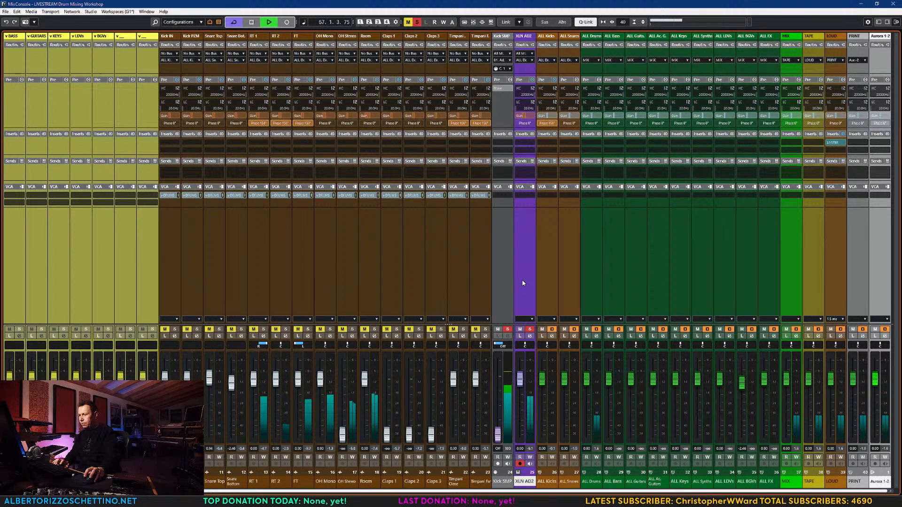
key("space")
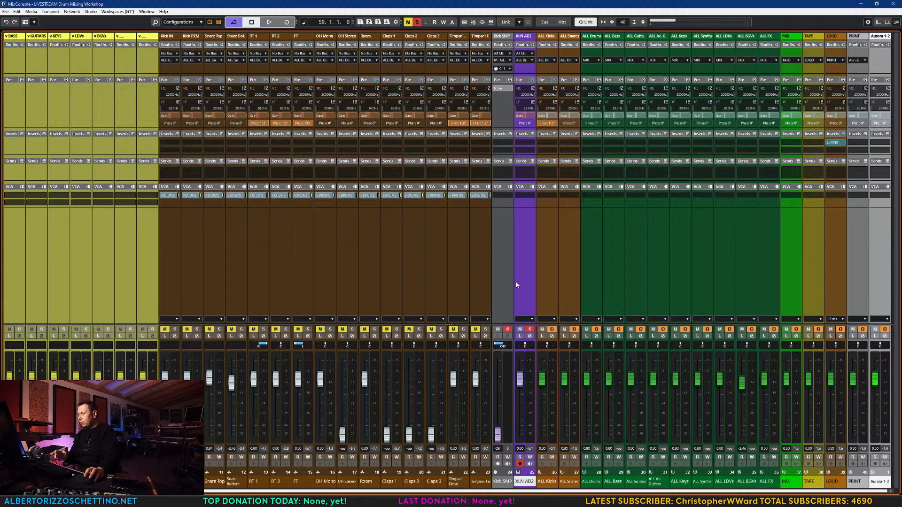
- Clear all solo and mute states and bring the XLN AD2 fader up to 1.16 dB against the playing drum kit
left_click_drag(520, 378, 520, 435)
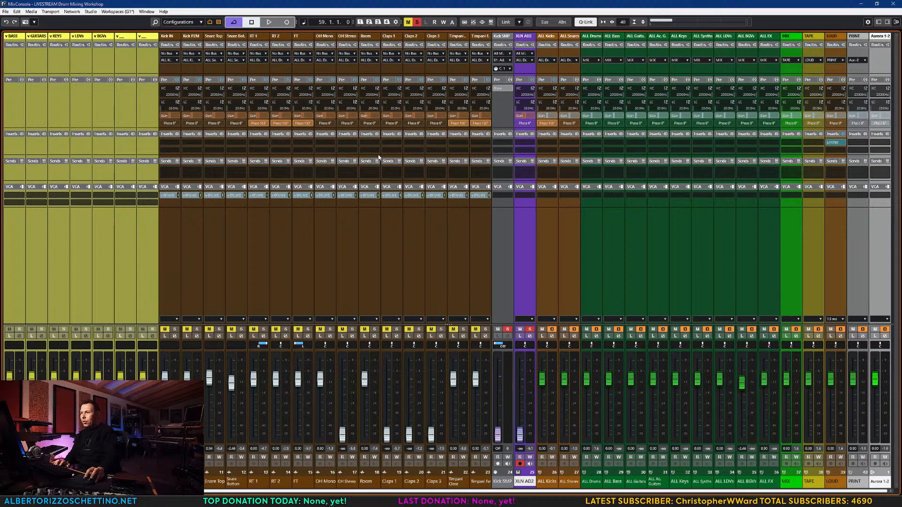
left_click(408, 22)
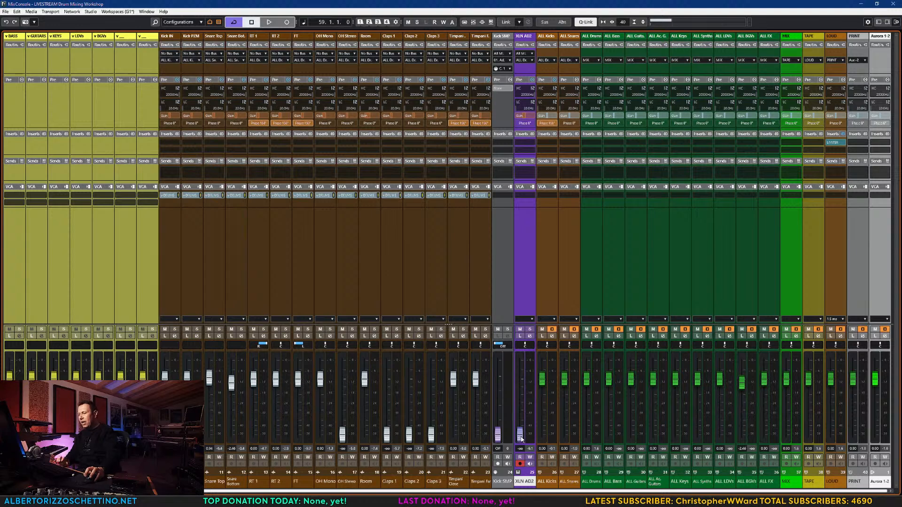
left_click_drag(520, 434, 521, 380)
key("space")
- Compare the XLN AD2 channel with normal and inverted phase while the drums play
left_click(525, 123)
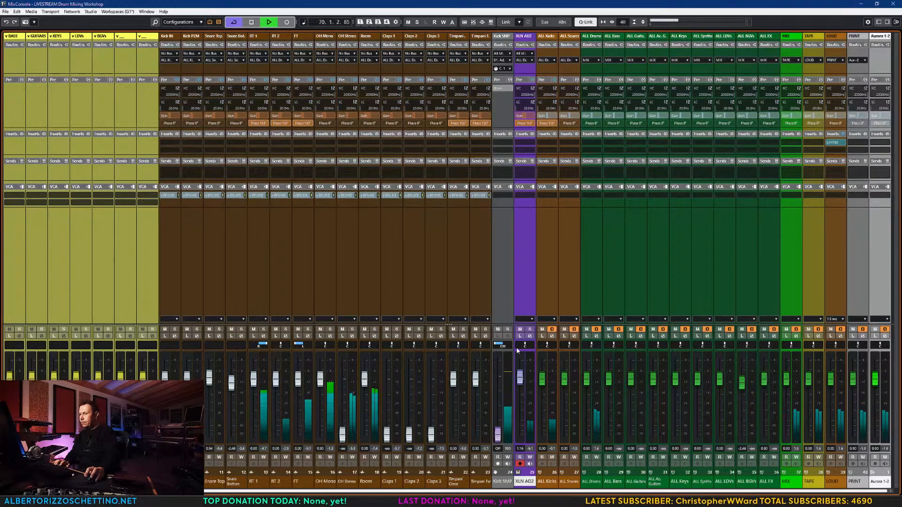
left_click(524, 123)
left_click(524, 123)
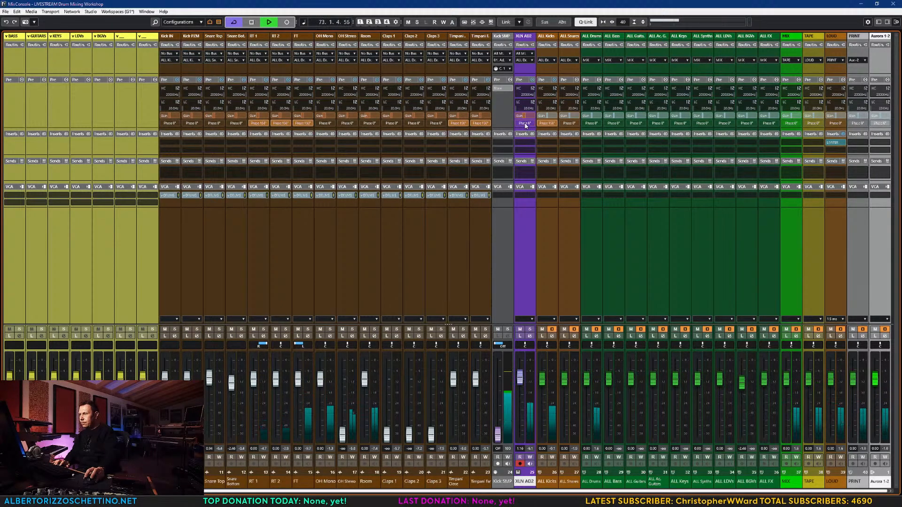
key("space")
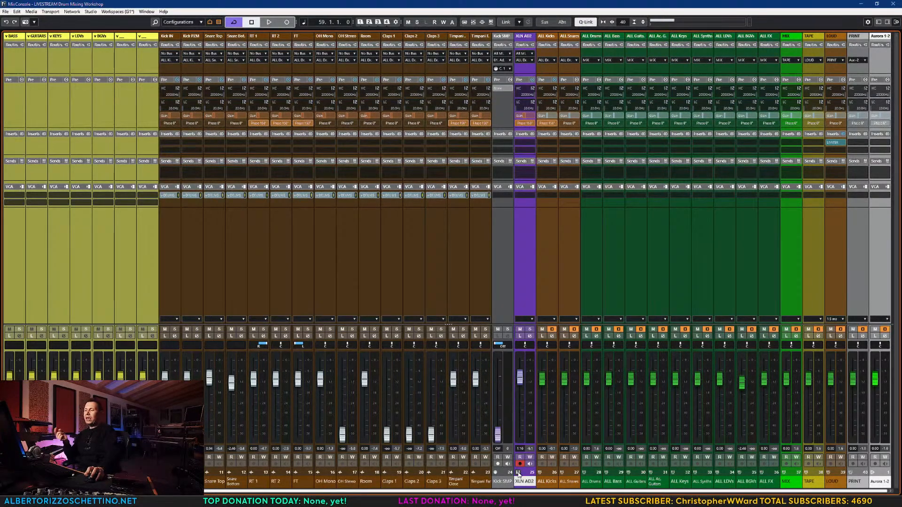
- Open the Addictive Drums 2 instrument from the XLN AD2 channel and view its kick's Edit page
key("F3")
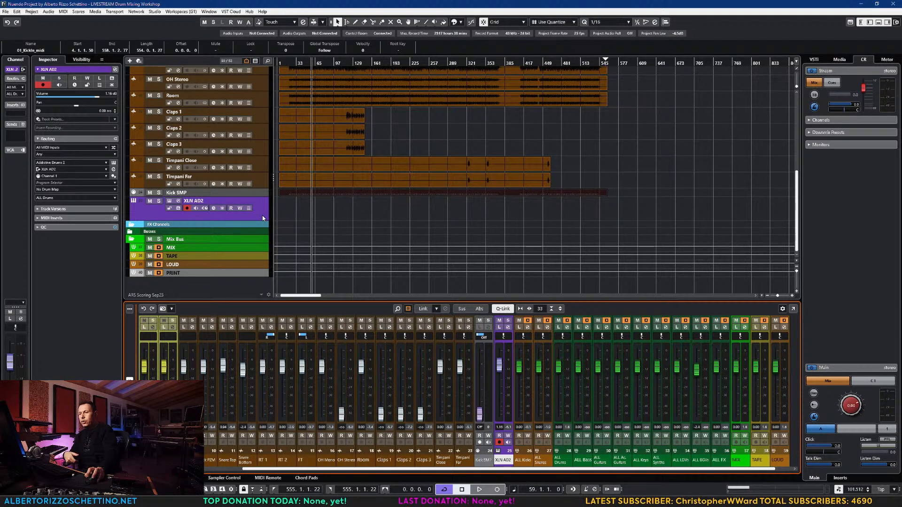
left_click(498, 451)
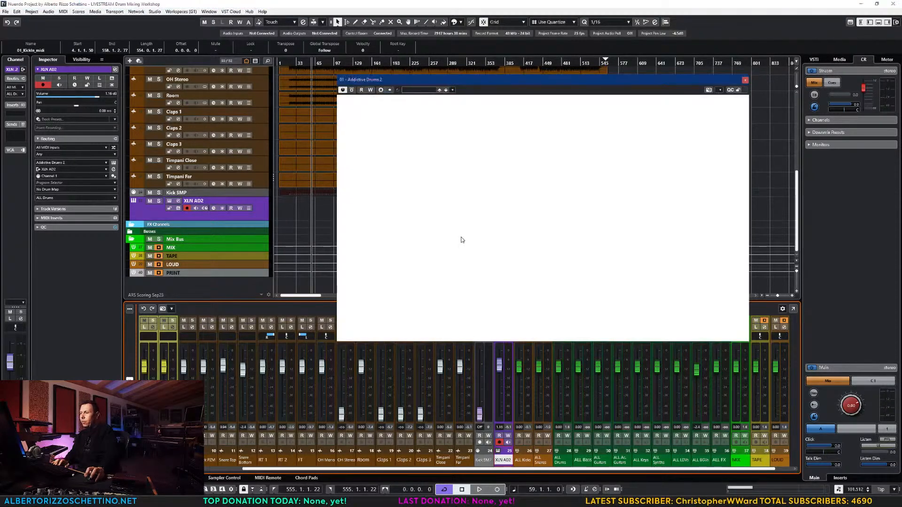
left_click_drag(551, 83, 580, 71)
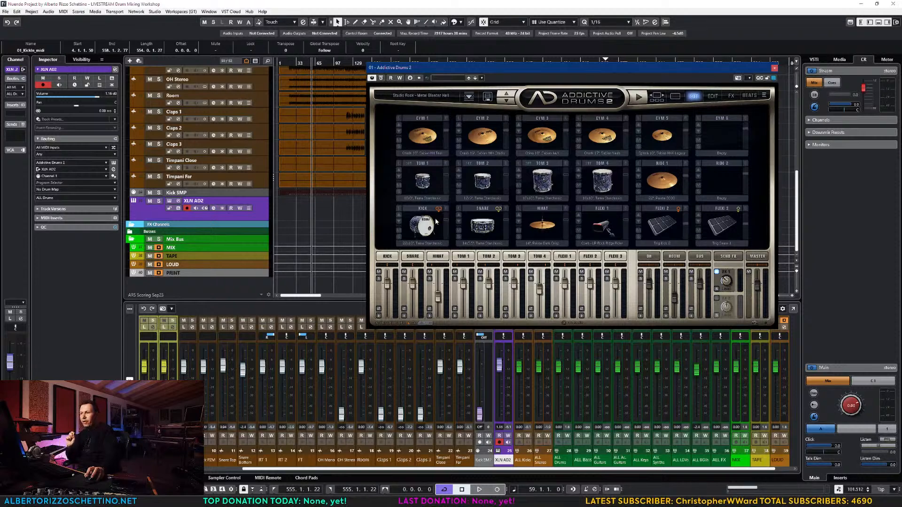
left_click(712, 96)
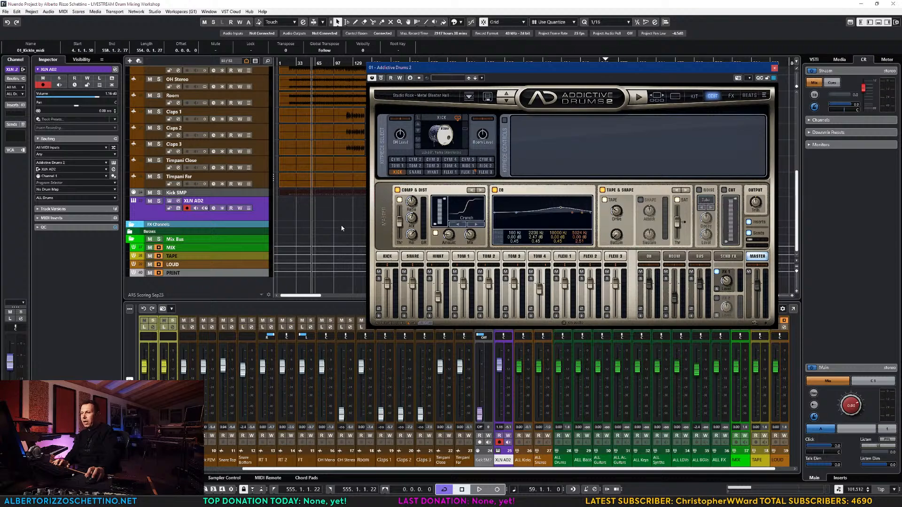
key("space")
key("space")
- Set the XLN AD2 channel's phase back to 0° in the full mixer
key("F3")
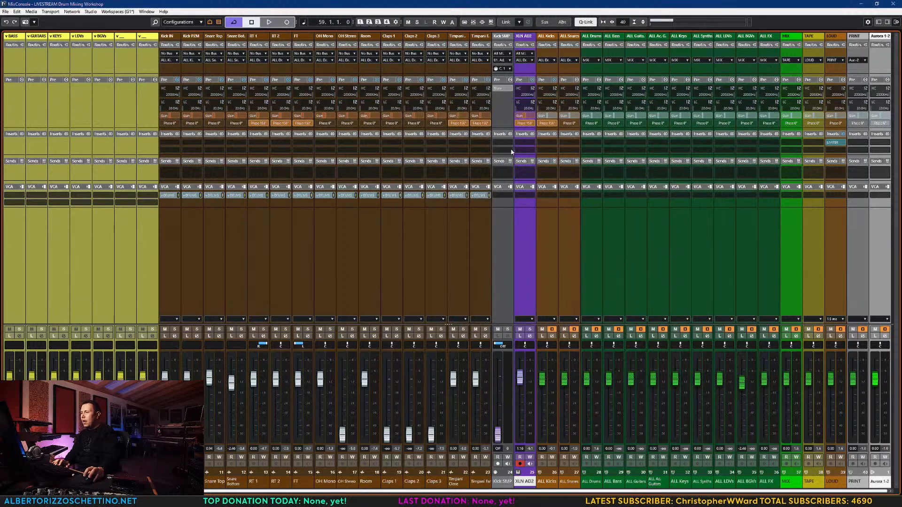
left_click(525, 123)
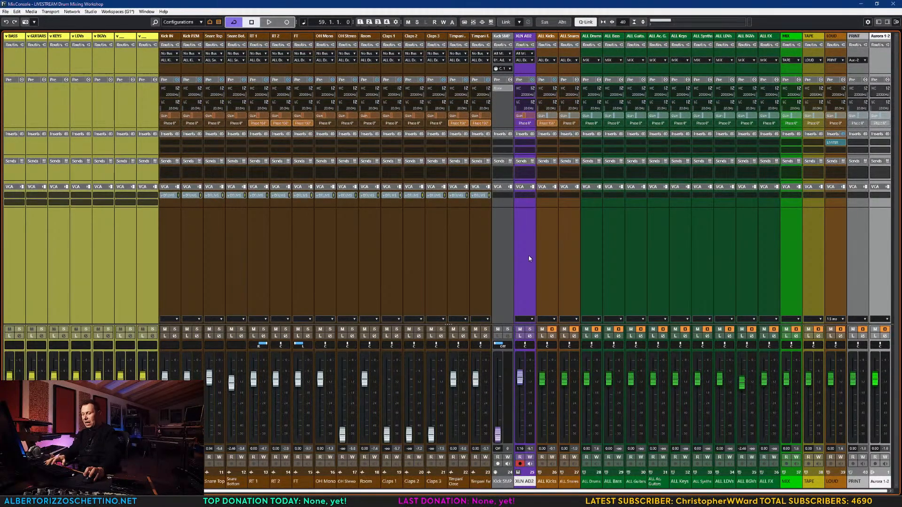
key("F3")
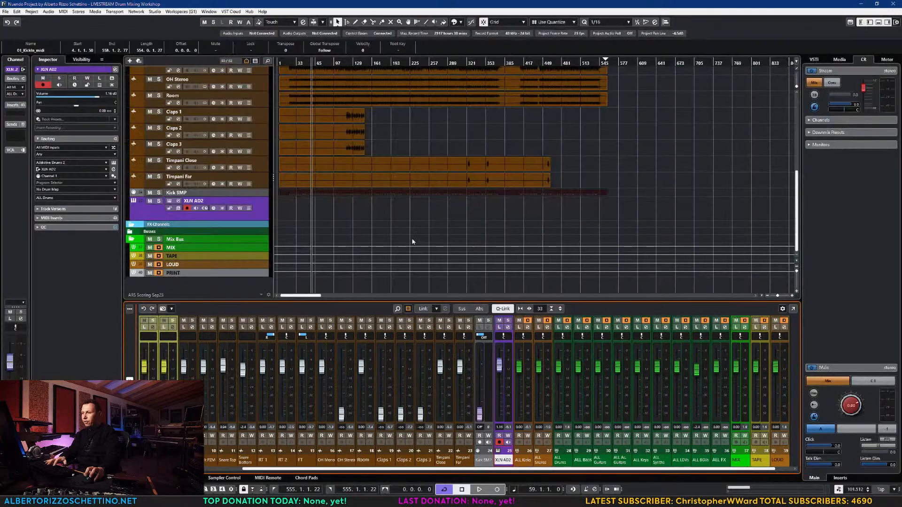
- Place the playback cursor at bar 118, where the first Snare Top section begins
scroll(338, 199, "up", 10)
left_click(347, 62)
key("h")
key("h")
key("h")
key("h")
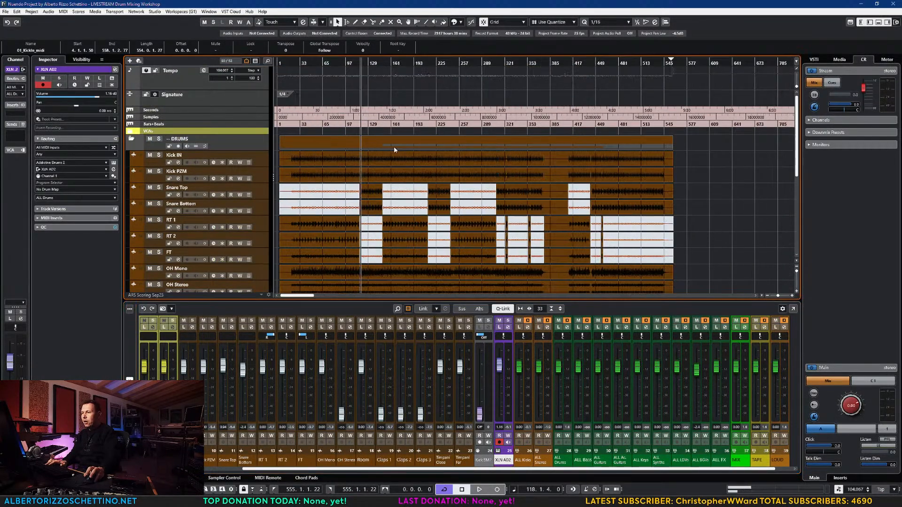
key("g")
key("g")
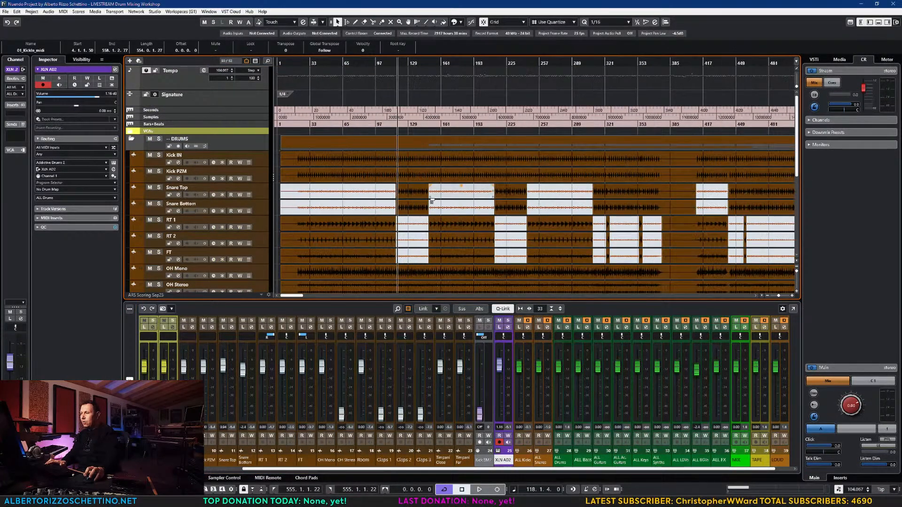
- Try to glue all Snare Top events into one, then undo the glue operation
left_click(392, 196)
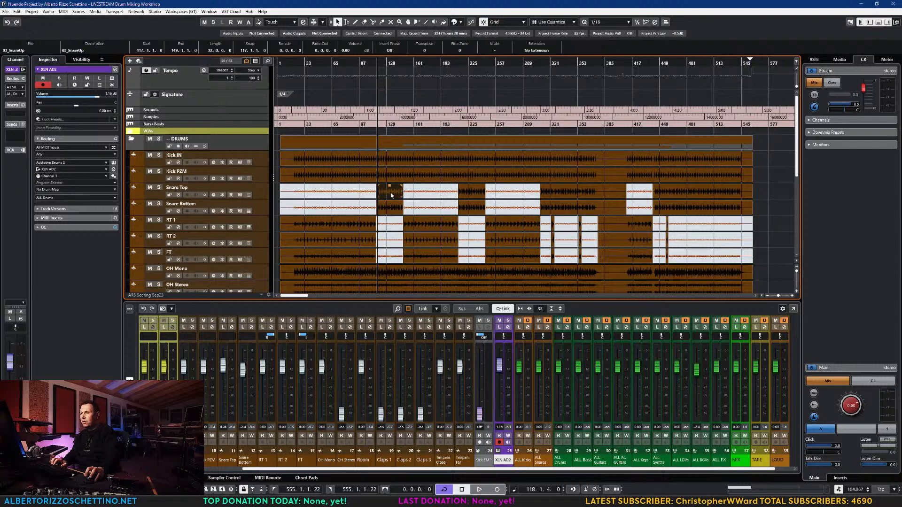
left_click_drag(773, 189, 332, 194)
key("6")
key("5")
key("4")
left_click(358, 189)
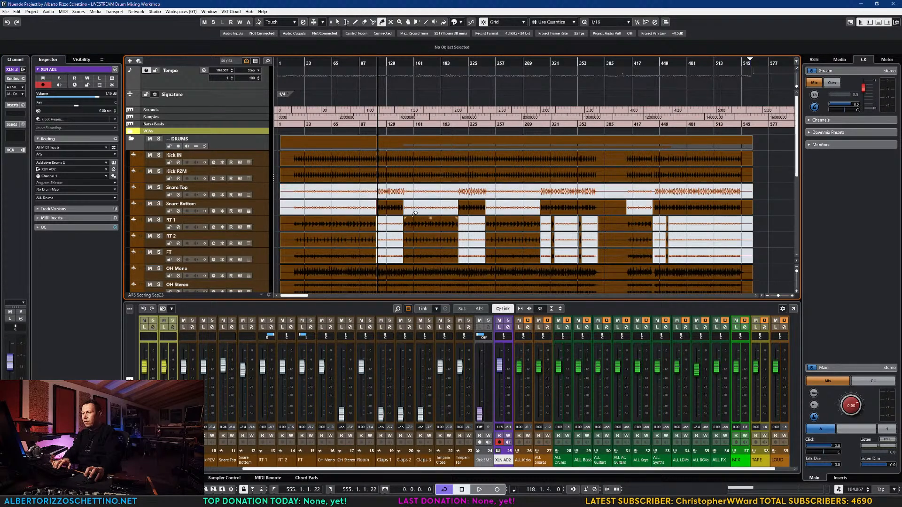
key("ctrl+z")
key("1")
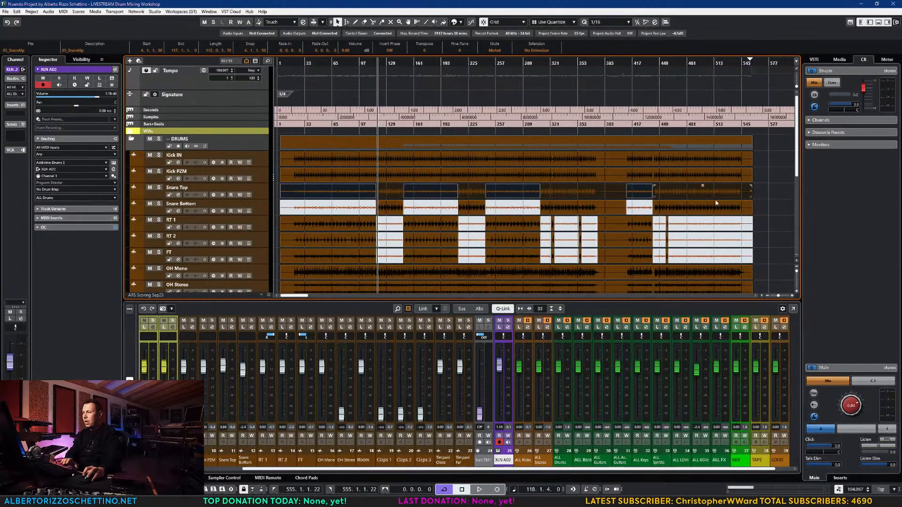
- Delete the four white events between the played sections on the Snare Top track
left_click(774, 197)
left_click(640, 197)
key("Delete")
left_click(510, 197)
key("Delete")
left_click(431, 197)
key("Delete")
left_click(365, 198)
key("Delete")
- Glue the four remaining Snare Top events into a single audio part
left_click_drag(711, 195, 360, 196)
key("5")
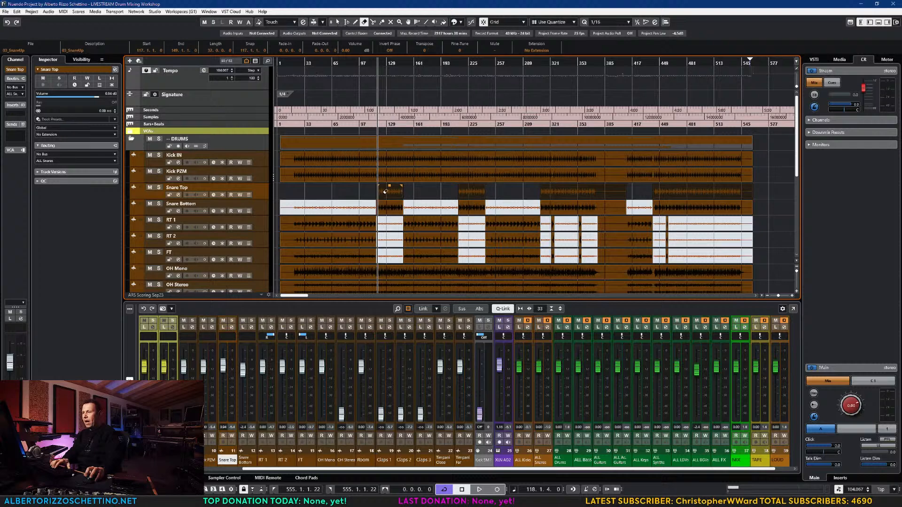
key("6")
key("4")
left_click(392, 193)
key("1")
- Open the first event of the glued Snare Top part in the Sample Editor, showing its hitpoint settings
double_click(392, 195)
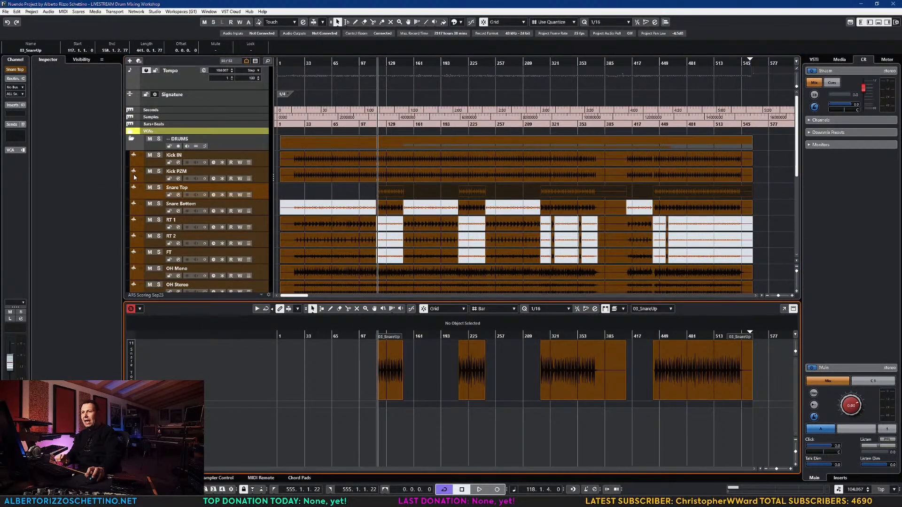
left_click(368, 195)
left_click(393, 197)
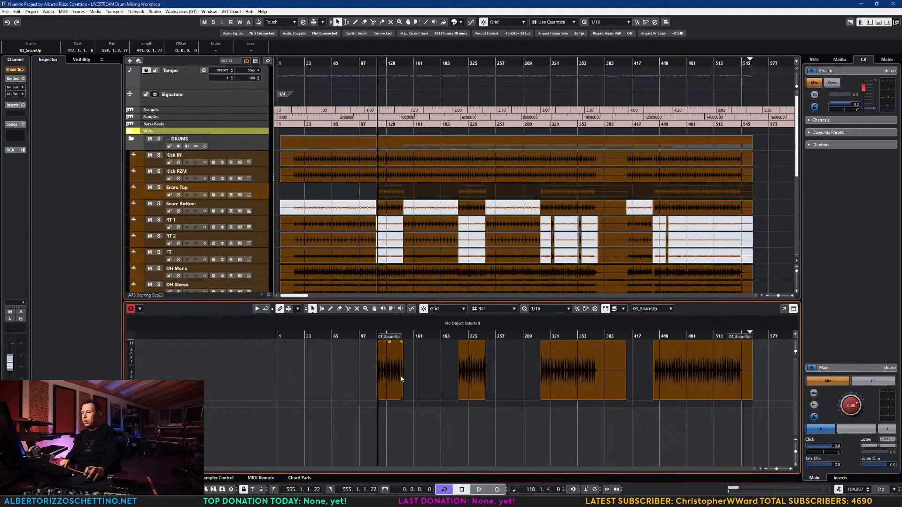
double_click(388, 380)
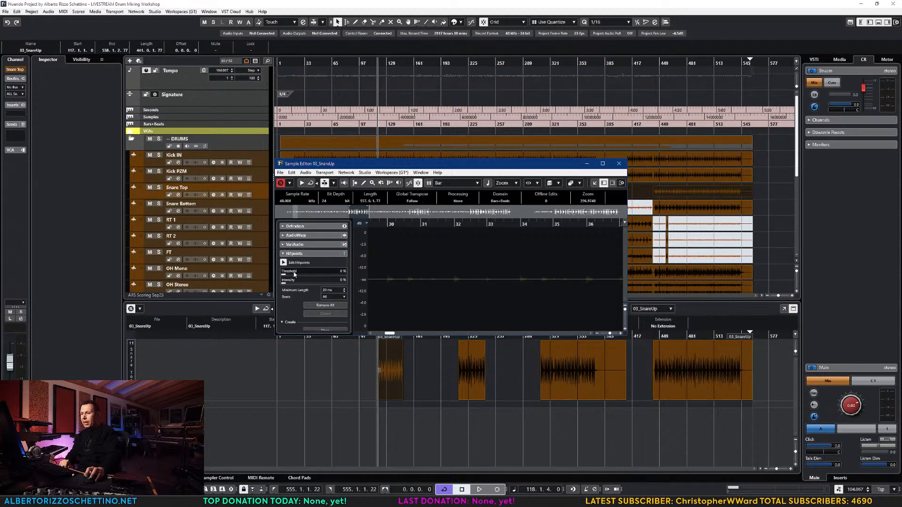
left_click_drag(412, 161, 292, 120)
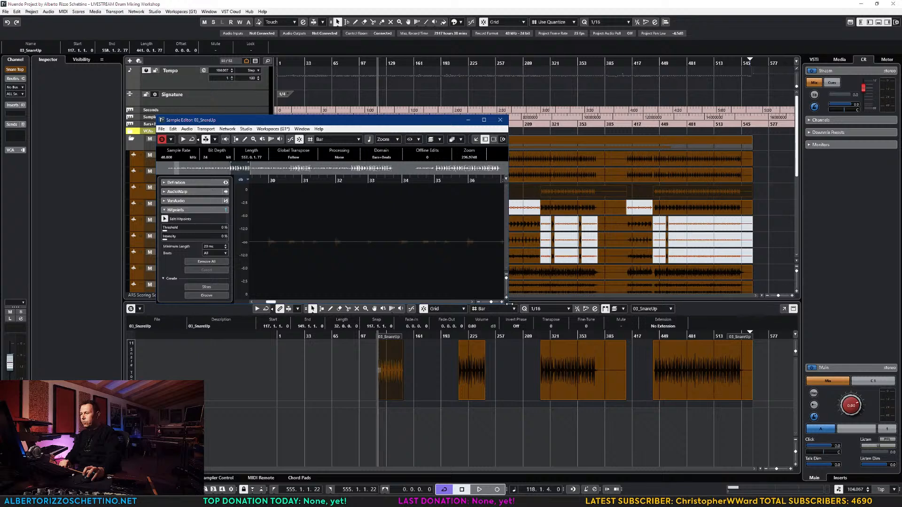
- Dock the Sample Editor in the lower zone and undo the glueing of the Snare Top events
left_click(503, 139)
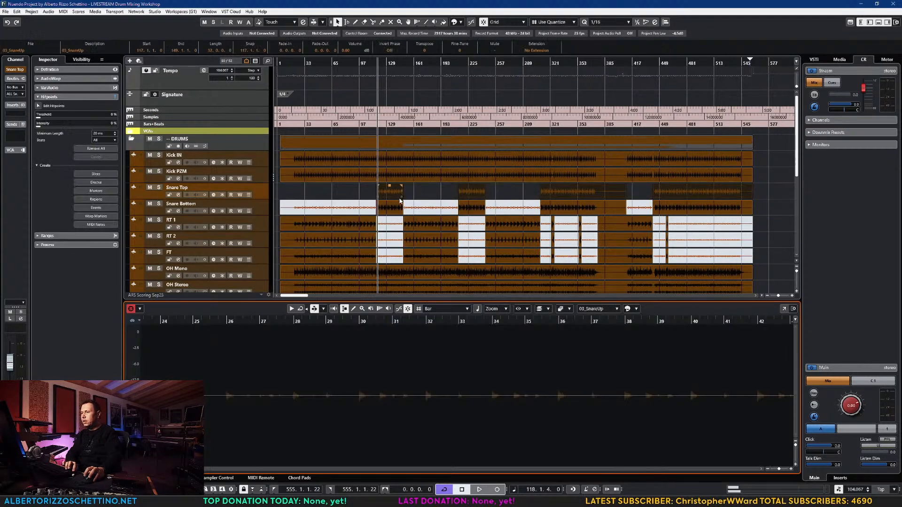
left_click(354, 195)
key("ctrl+g")
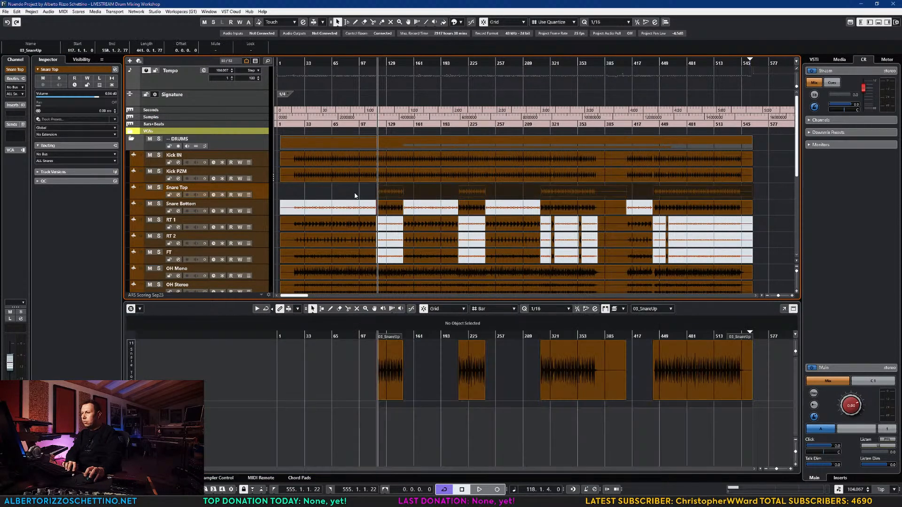
left_click(349, 196)
key("ctrl+z")
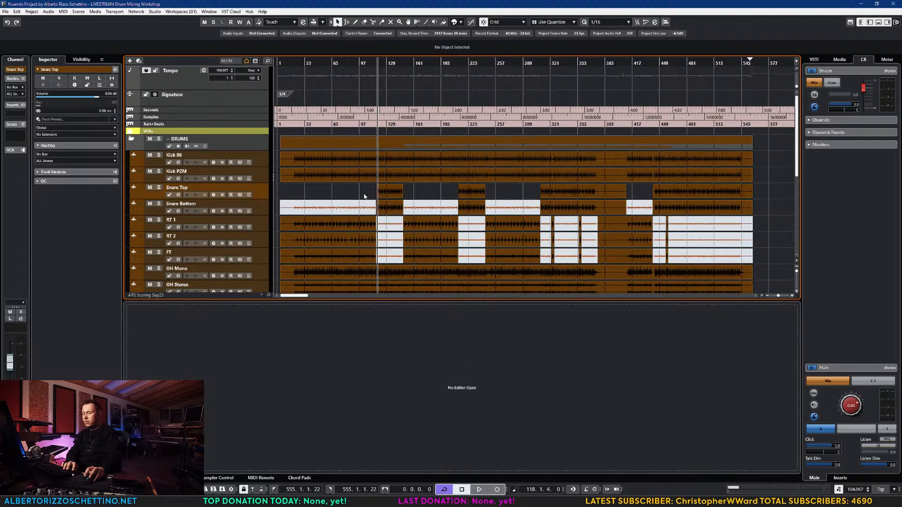
- Solo the Snare Top track, set the loop locators around its first event and play it back with its hitpoints displayed
left_click(390, 195)
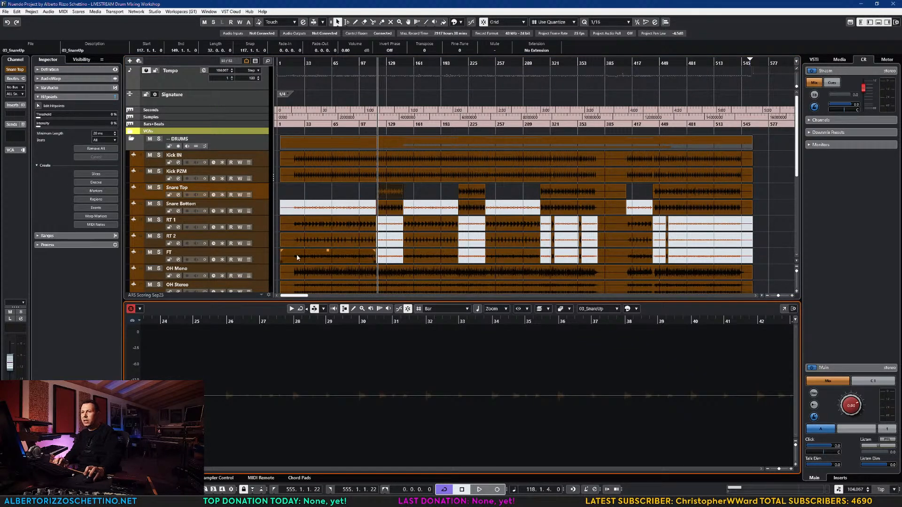
left_click(159, 188)
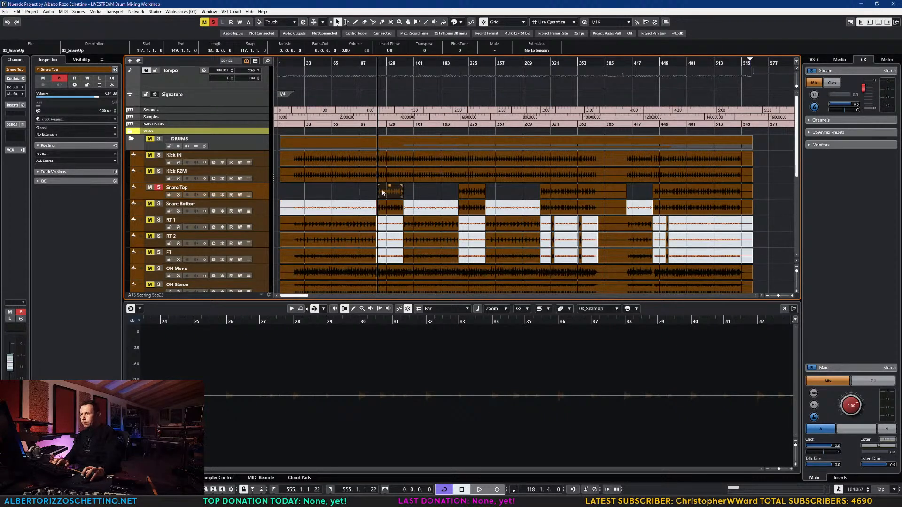
key("p")
key("l")
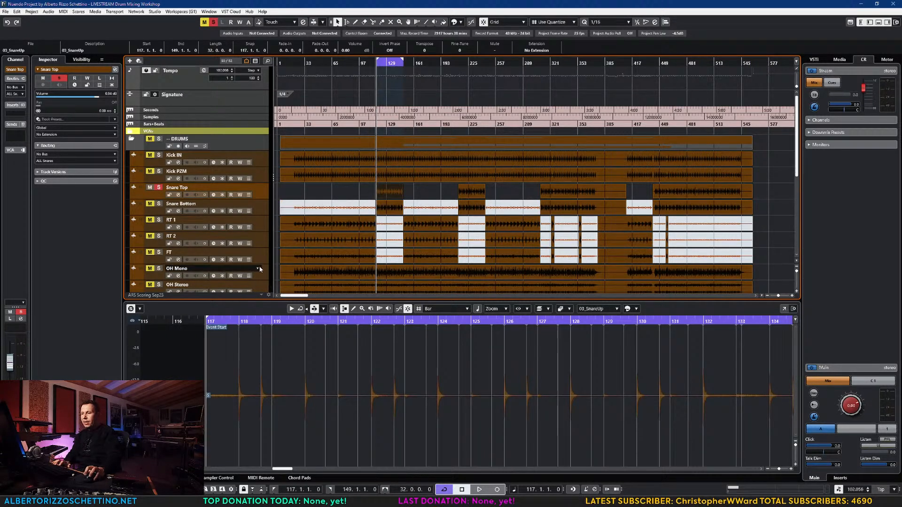
key("space")
double_click(392, 195)
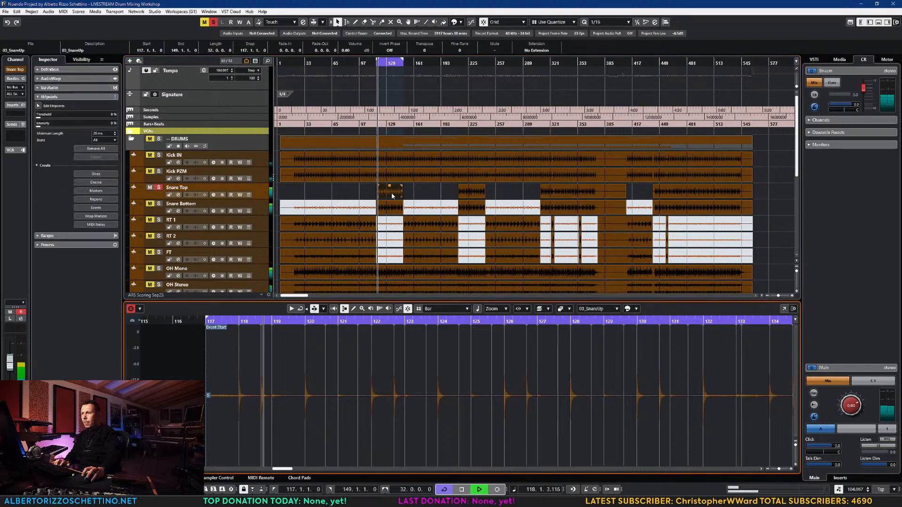
- Raise the hitpoint threshold of the first Snare Top event to 18%
left_click(43, 118)
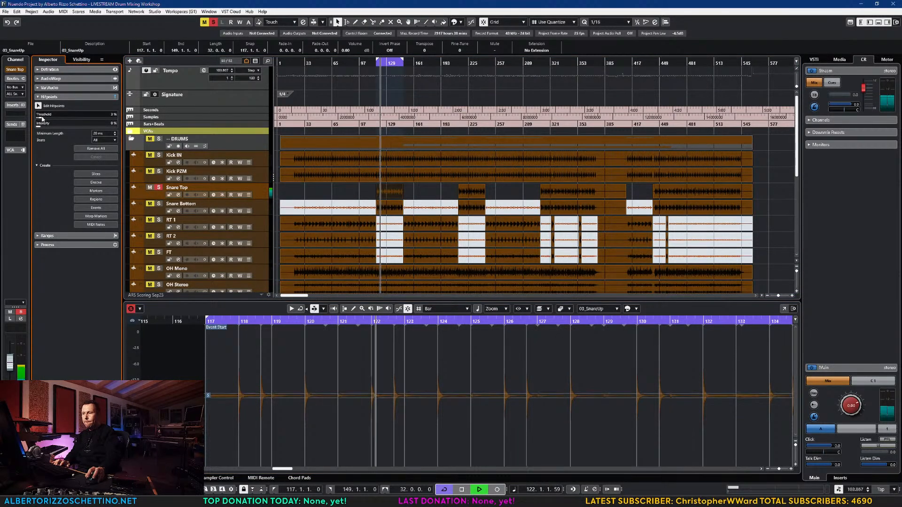
left_click_drag(43, 119, 46, 119)
key("space")
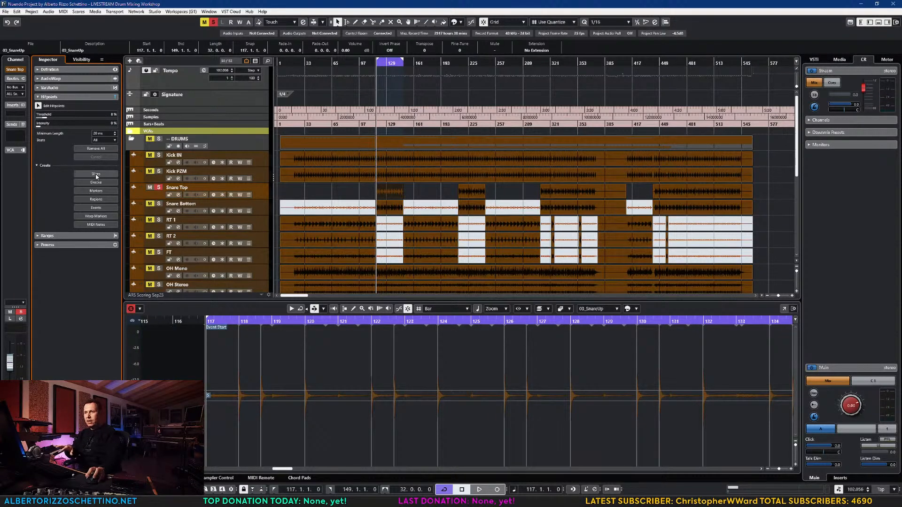
left_click_drag(46, 119, 53, 119)
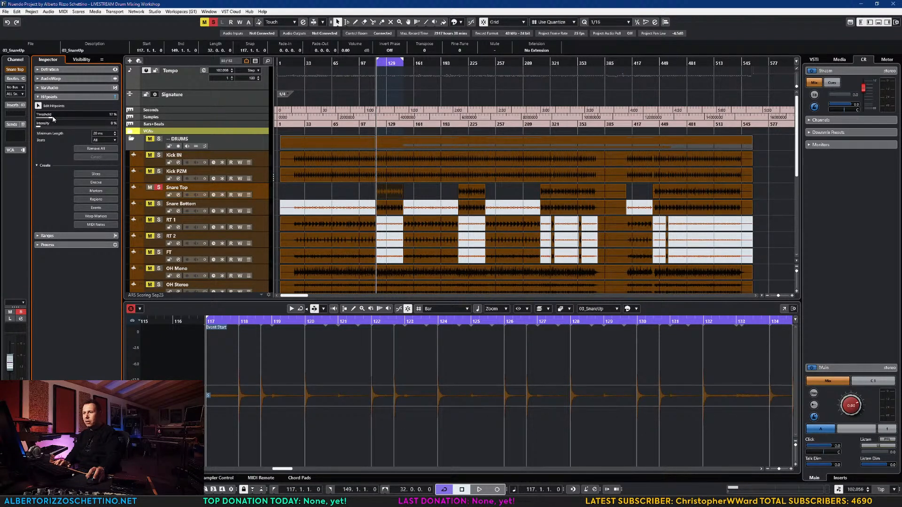
left_click_drag(53, 119, 54, 119)
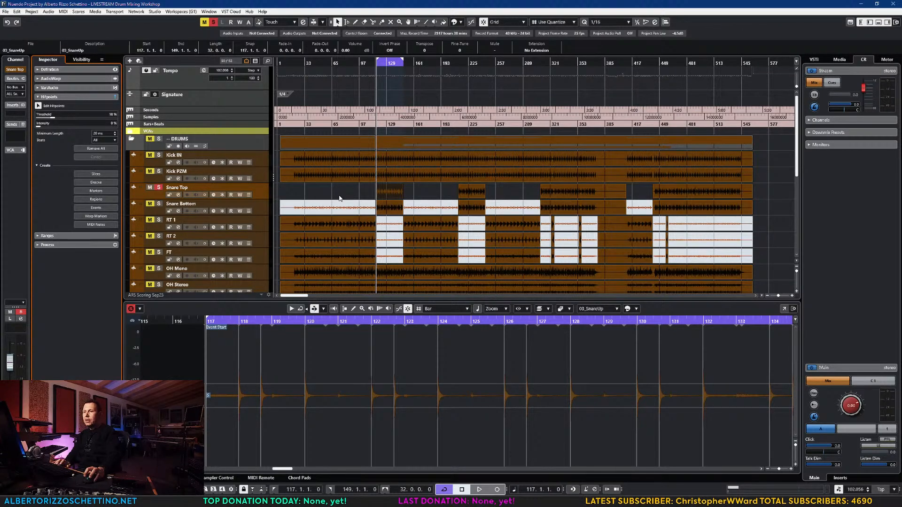
- Convert the first Snare Top event's hitpoints to D1 MIDI notes, fixed velocity 100, length 1/16, on a new MIDI track
left_click(96, 225)
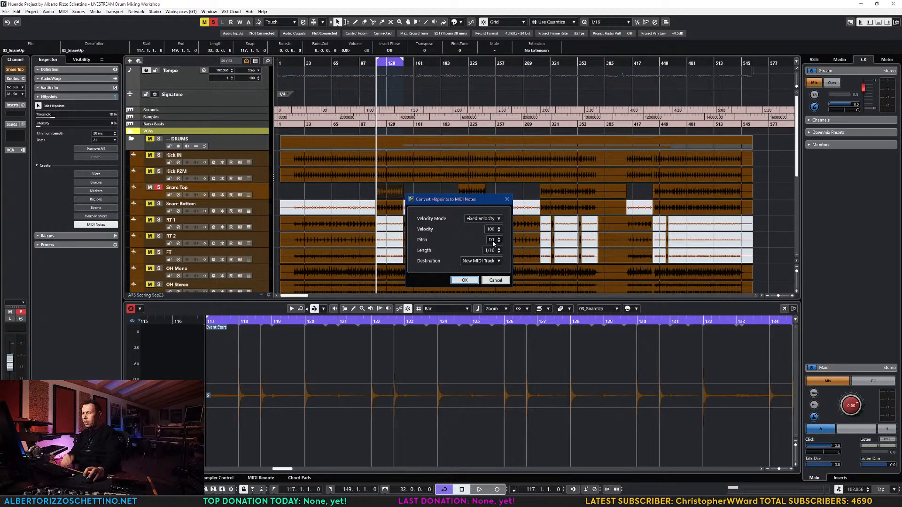
left_click(464, 280)
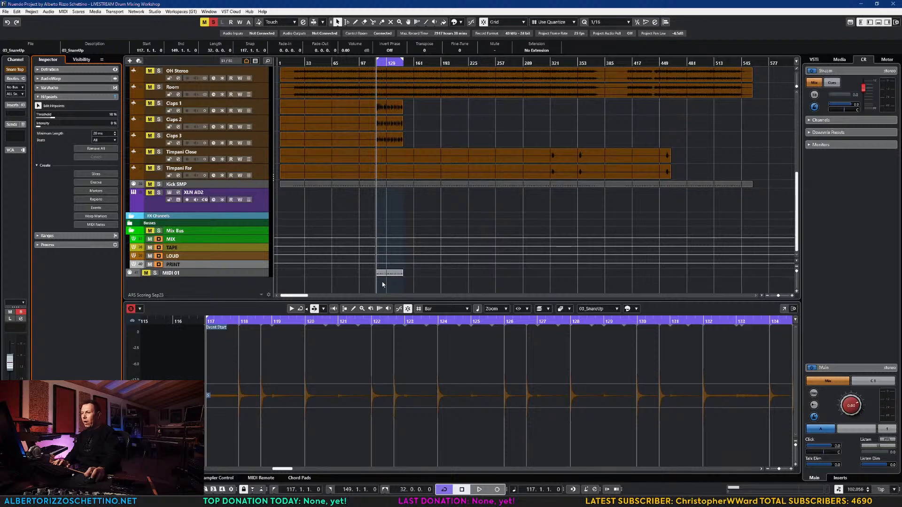
scroll(388, 276, "up", 10)
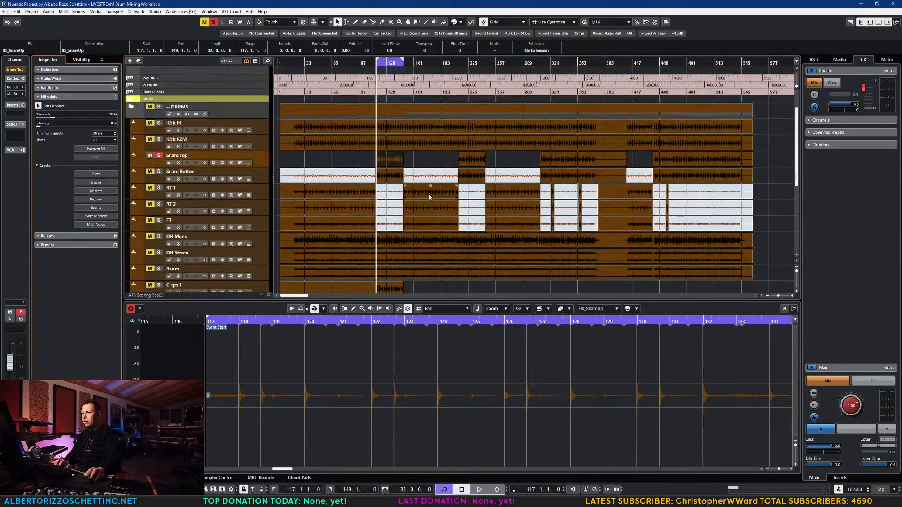
- Try to convert the Snare Top hitpoints of the second section to D1 MIDI notes on a new MIDI track
left_click(467, 162)
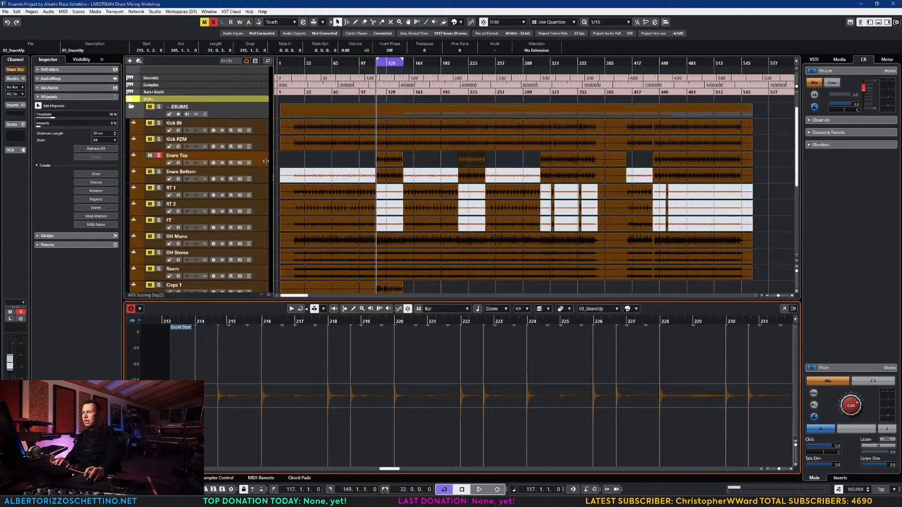
left_click(356, 167)
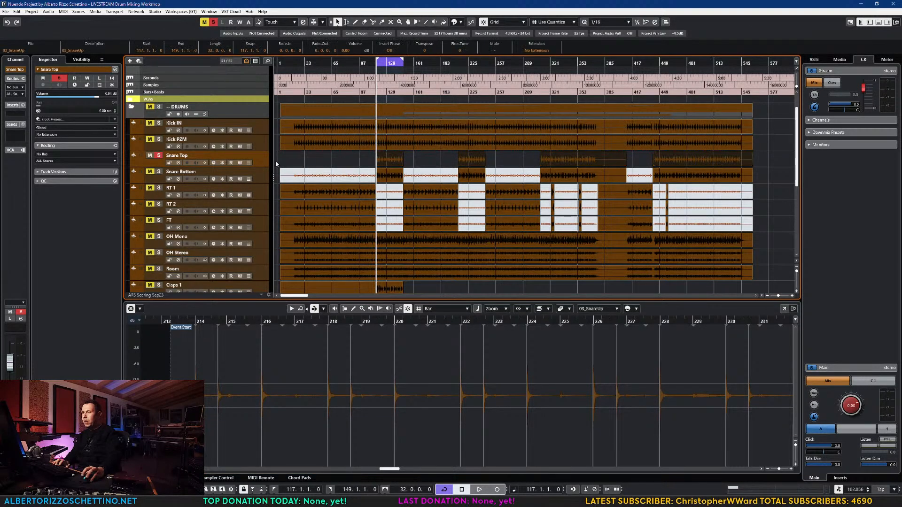
double_click(472, 159)
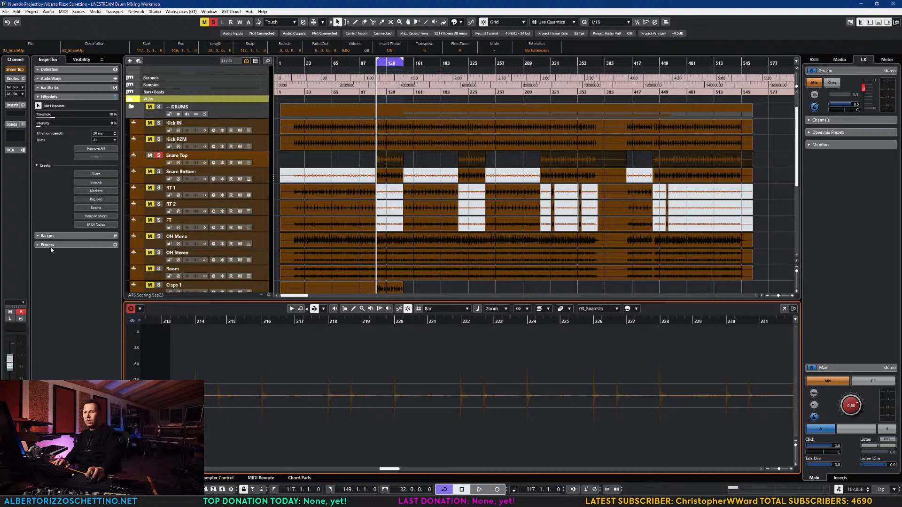
left_click(87, 226)
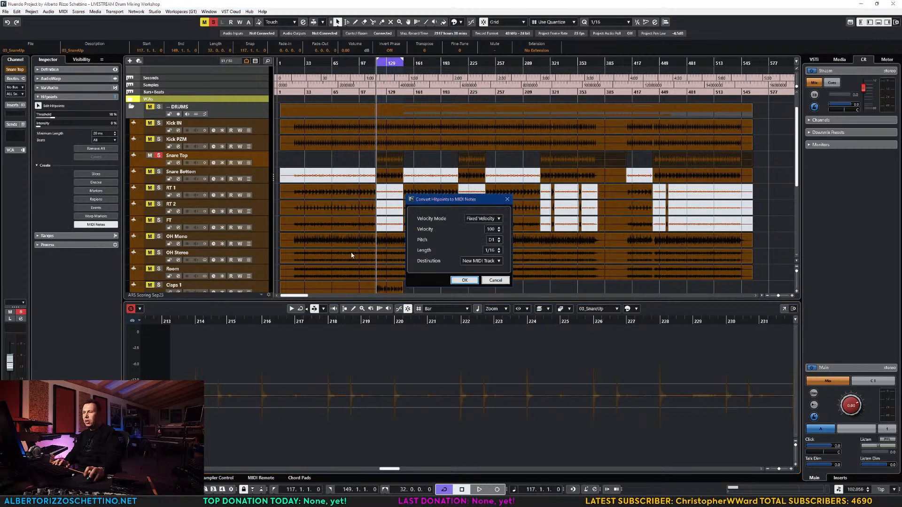
left_click(464, 280)
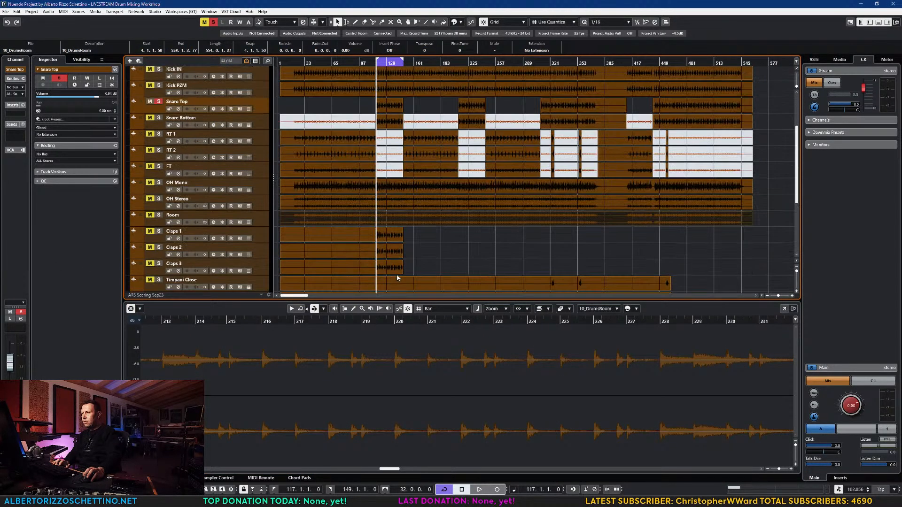
scroll(423, 249, "down", 5)
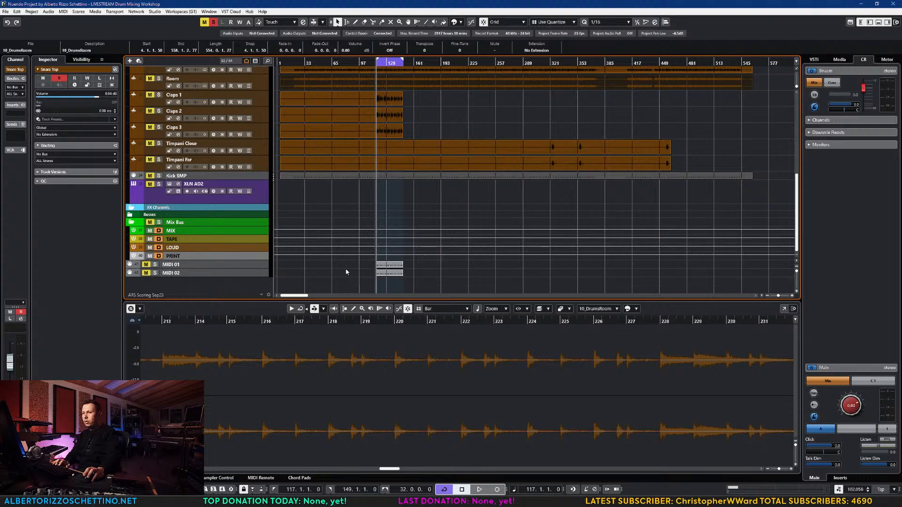
scroll(346, 270, "up", 8)
- Select only the second Snare Top event and convert its hitpoints to MIDI notes on a new MIDI track
left_click(468, 191)
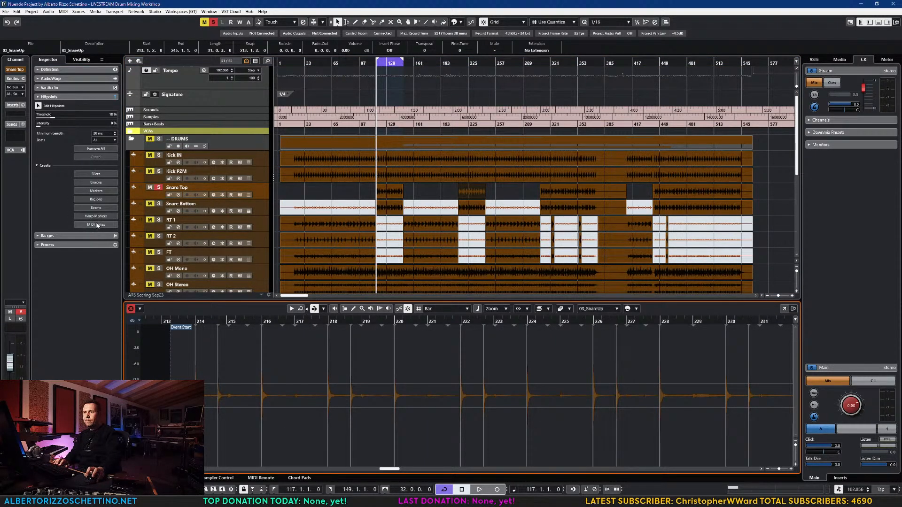
left_click(97, 225)
left_click(464, 280)
scroll(443, 252, "down", 5)
scroll(471, 268, "up", 3)
scroll(472, 268, "up", 3)
- Convert the hitpoints of the third and fourth Snare Top events to D1 MIDI notes, each on a new MIDI track
left_click(559, 192)
left_click(92, 226)
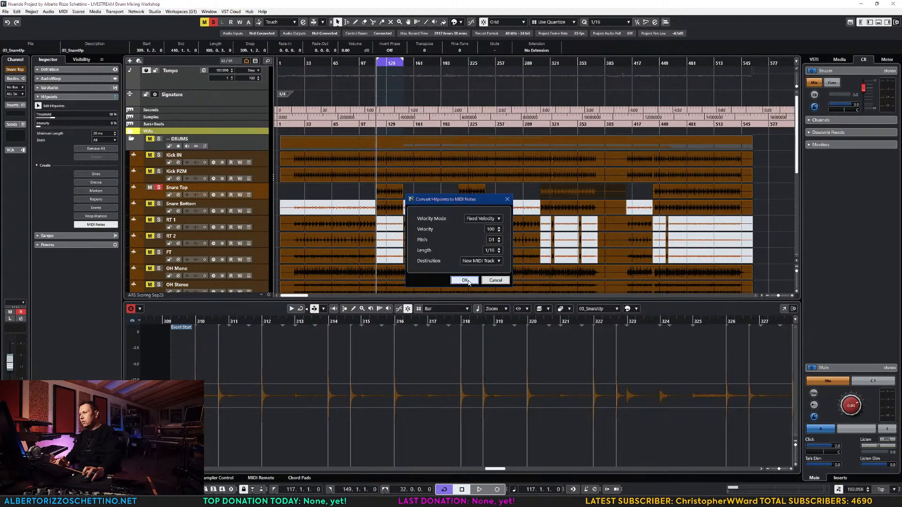
left_click(469, 283)
left_click(673, 193)
left_click(95, 225)
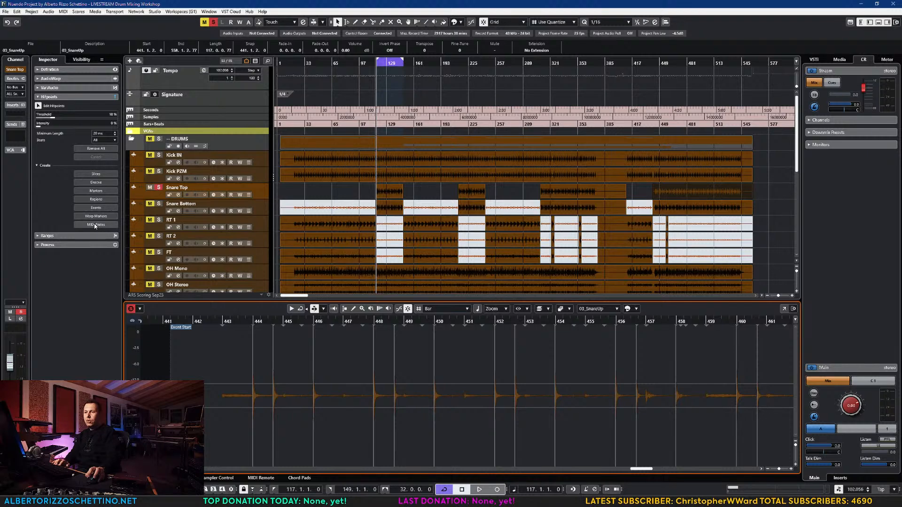
left_click(464, 280)
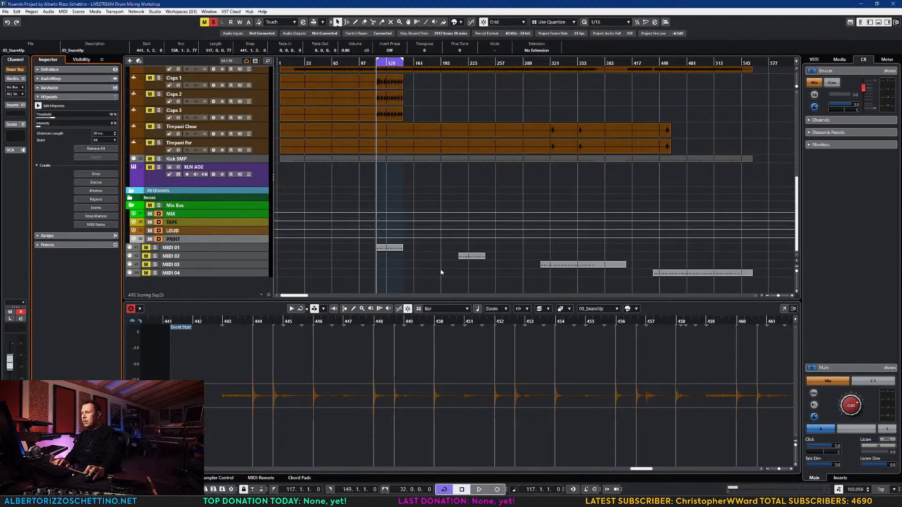
- Move the MIDI parts from the MIDI 02, MIDI 03 and MIDI 04 tracks onto the MIDI 01 track at their original positions
left_click_drag(467, 260, 472, 250)
left_click_drag(560, 266, 560, 250)
left_click_drag(669, 273, 670, 247)
- Rename the MIDI 01 track as Snare SMP and place it directly below the Kick SMP track
double_click(170, 248)
type("Snare")
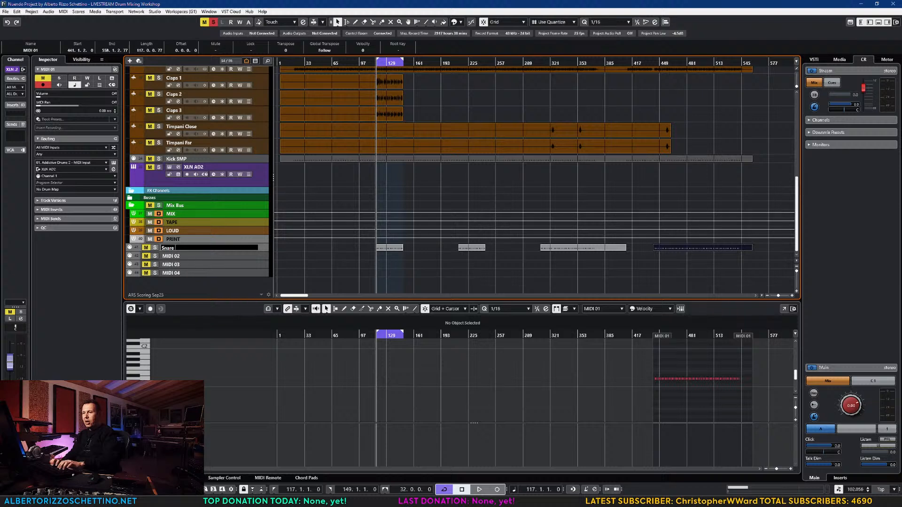
type(" SMP")
key("Return")
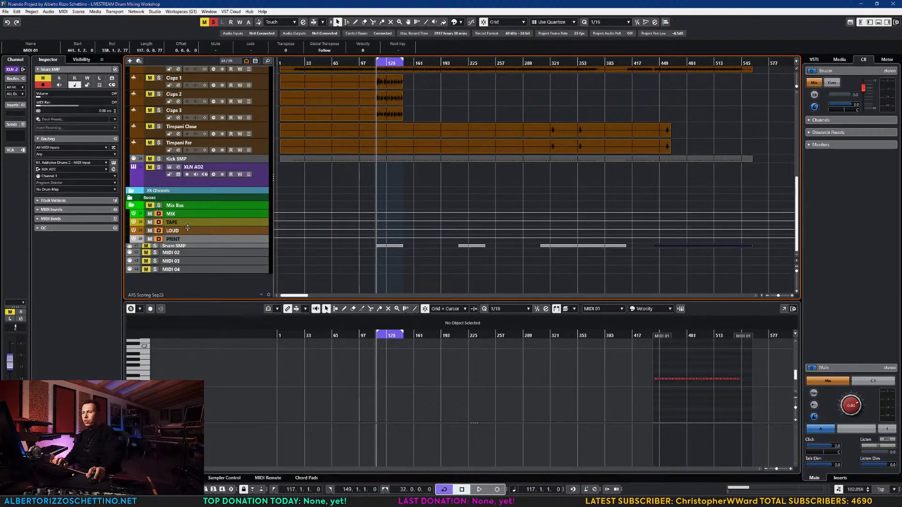
left_click_drag(187, 255, 191, 177)
- Delete the empty MIDI 02, MIDI 03 and MIDI 04 tracks
left_click(195, 257)
left_click(195, 273, "shift")
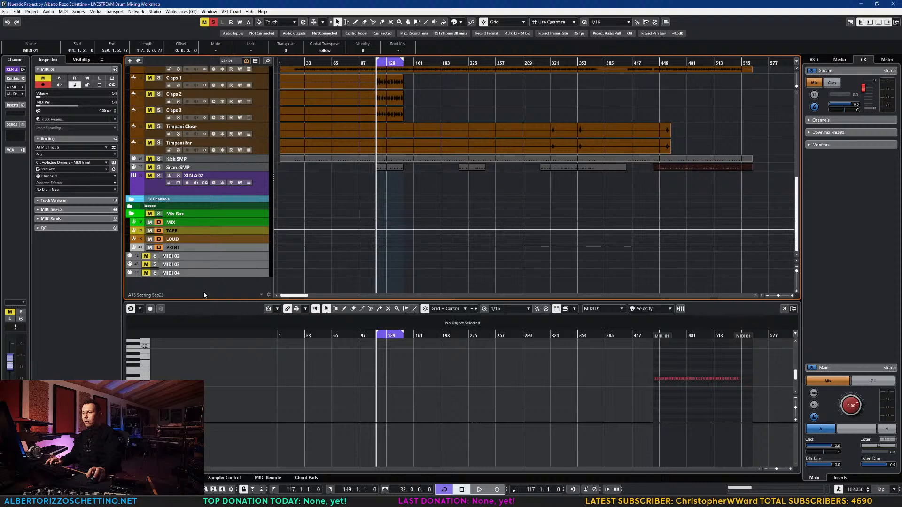
key("shift+Delete")
double_click(214, 275)
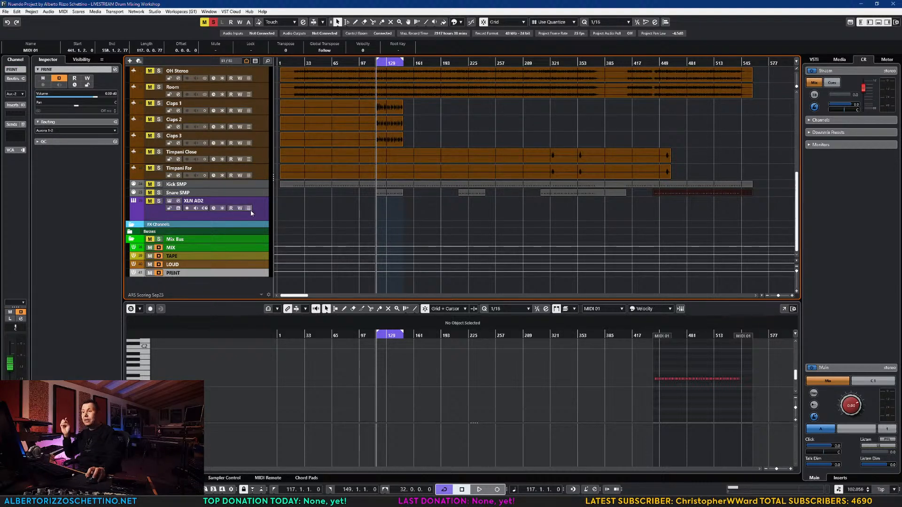
- Solo the Snare SMP track and listen to the triggered snare with the MixConsole open
left_click(380, 194)
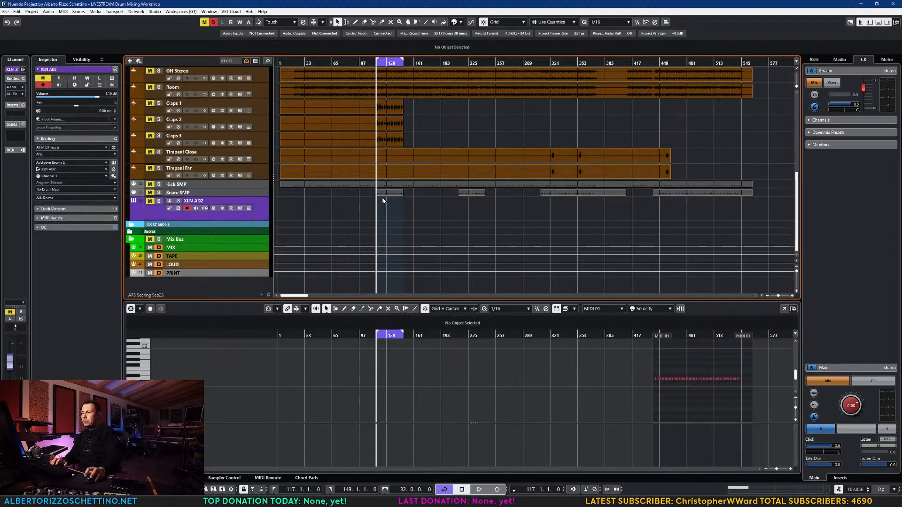
left_click(158, 193)
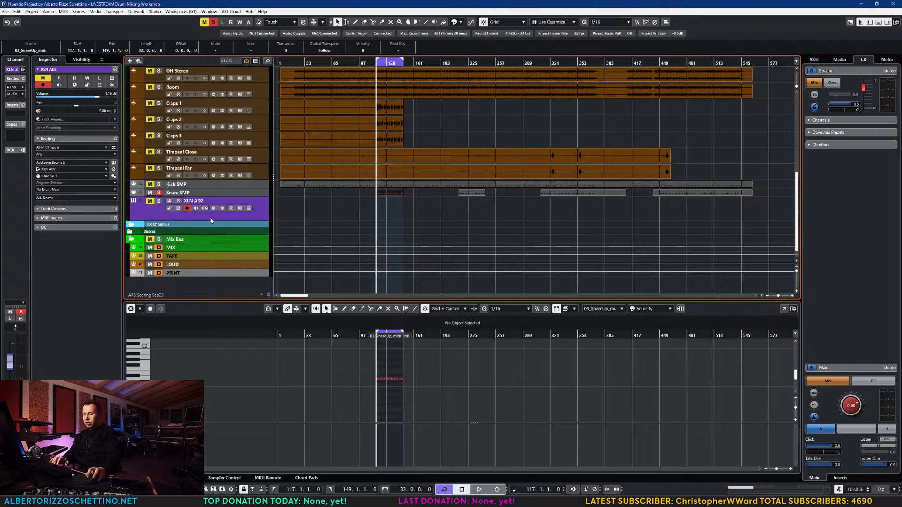
key("F3")
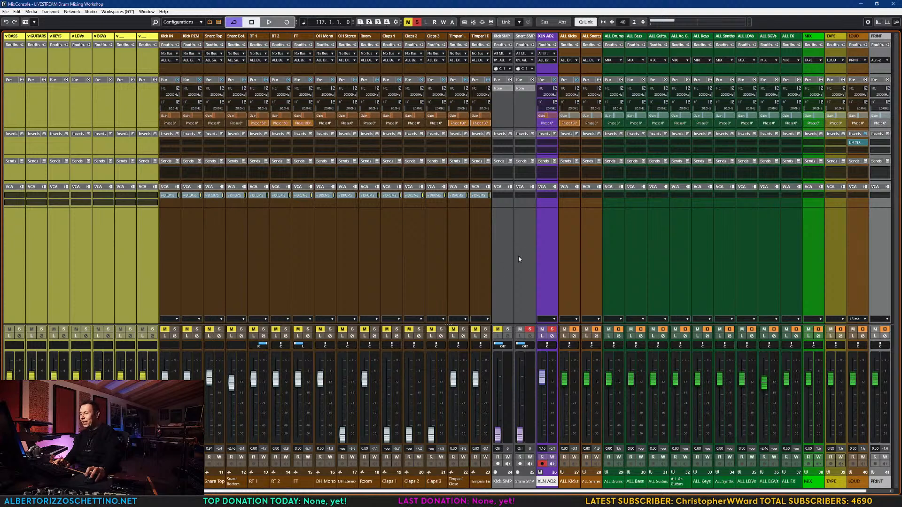
key("space")
key("space")
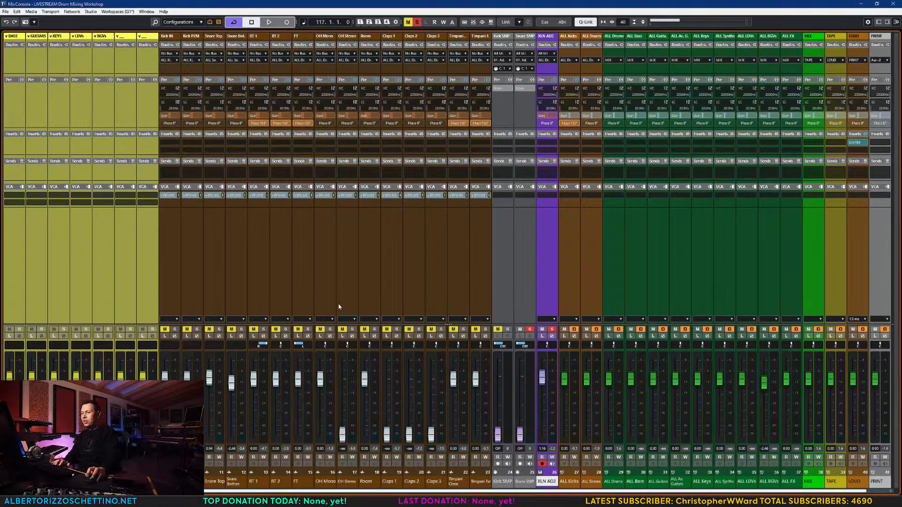
- Deactivate all solo states and play the looped section with all drum channels
left_click(417, 24)
key("space")
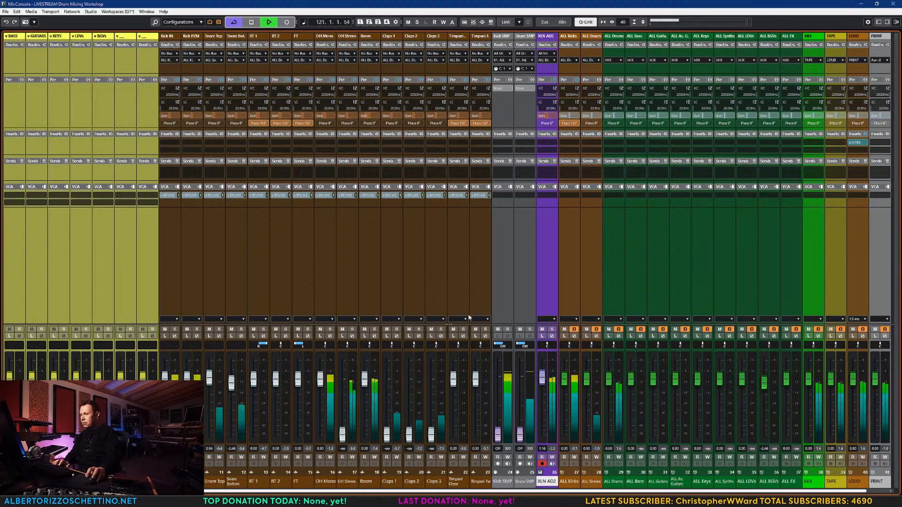
key("space")
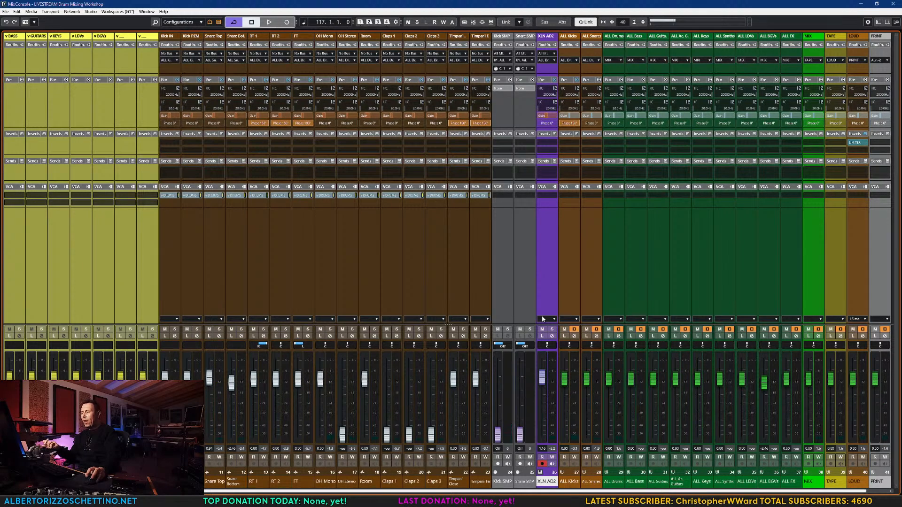
- Invert the phase of the snare channel in Addictive Drums 2 and compare the sound during playback
left_click(540, 473)
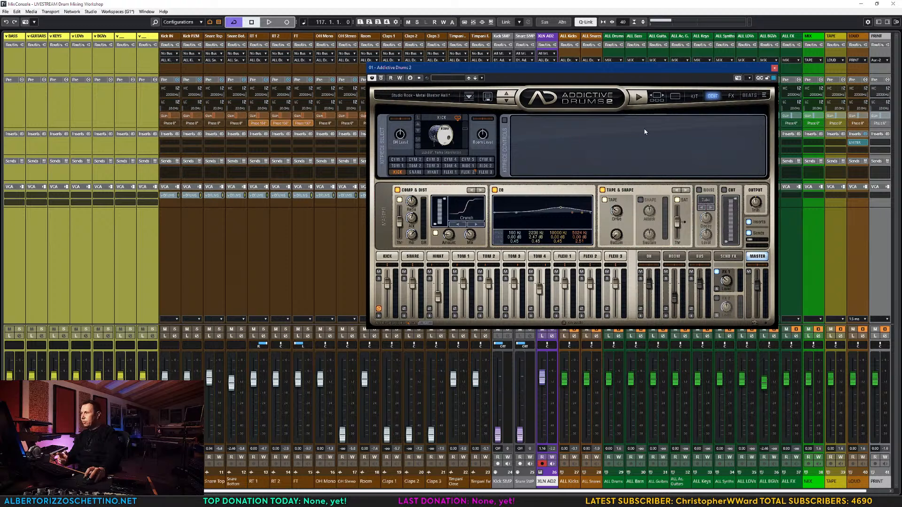
left_click(412, 256)
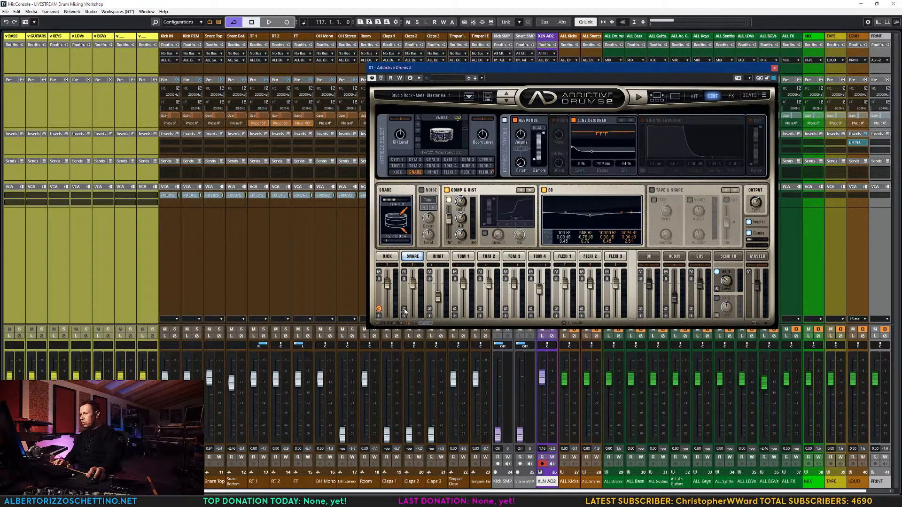
key("space")
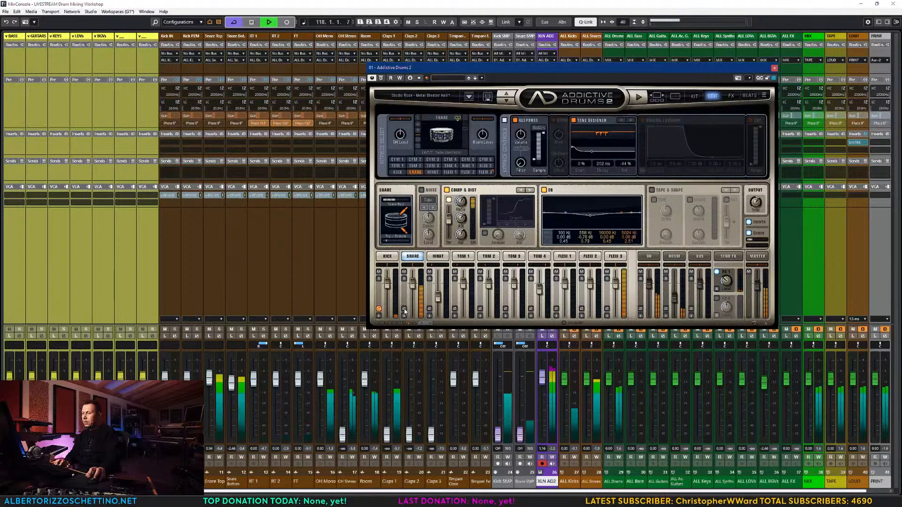
left_click(404, 309)
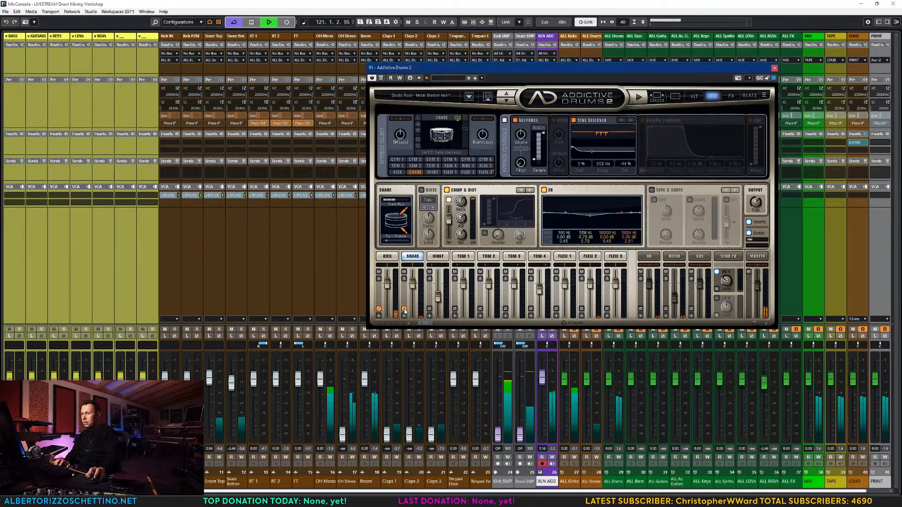
key("space")
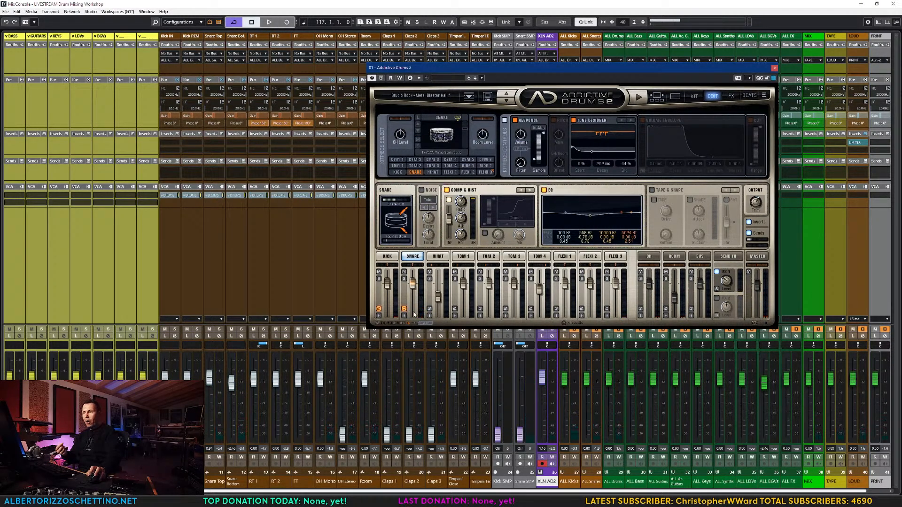
left_click(774, 67)
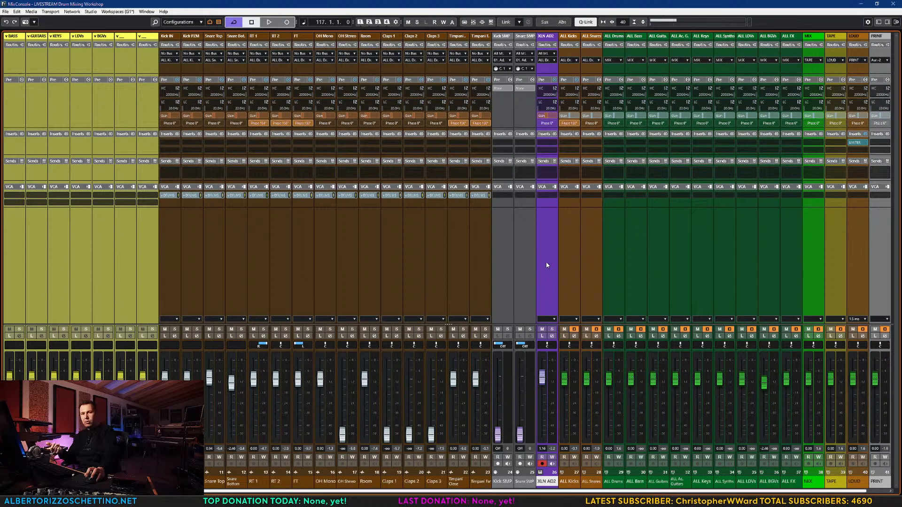
- Activate the separate Kick [Mono] and Snare [Mono] outputs of the XLN AD2 instrument, and return to the MixConsole
key("F3")
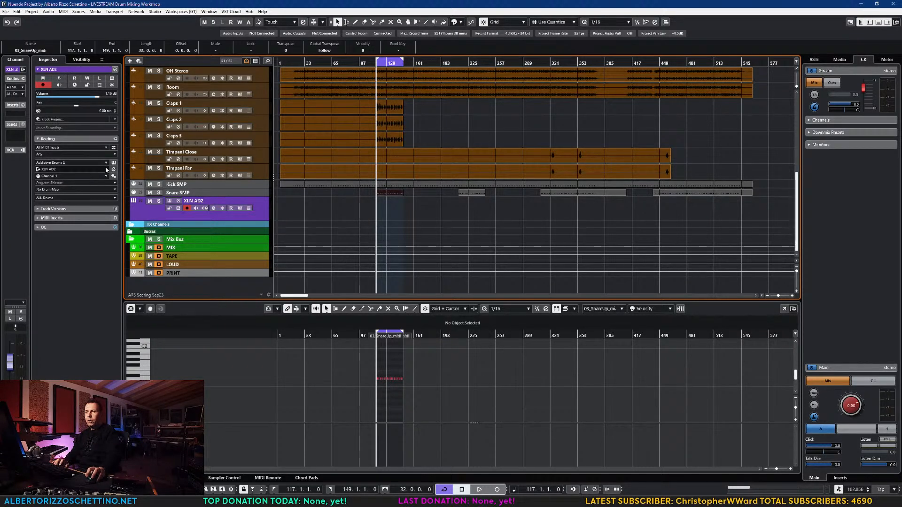
left_click(47, 170)
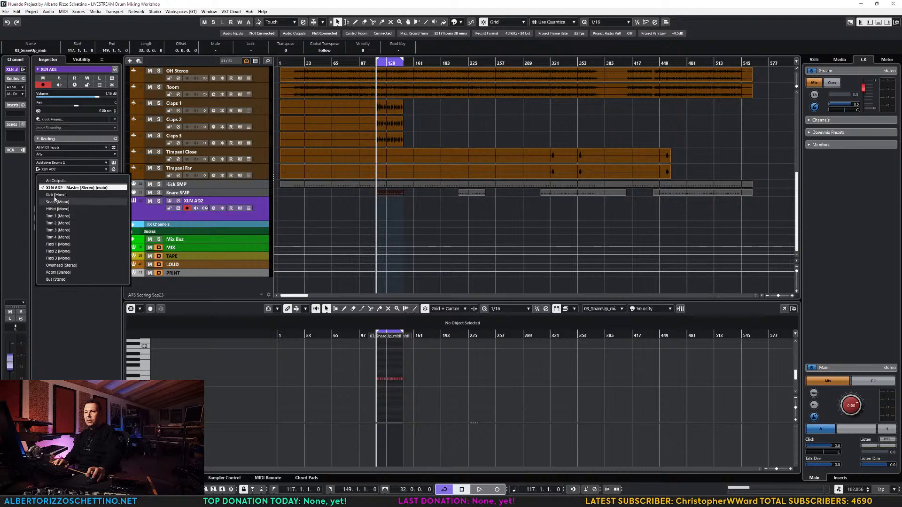
left_click(57, 195)
left_click(56, 203)
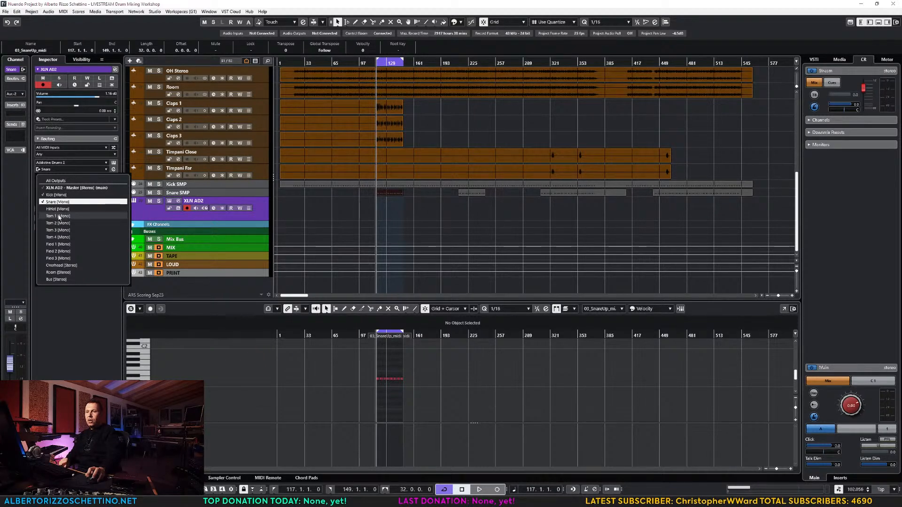
left_click(70, 329)
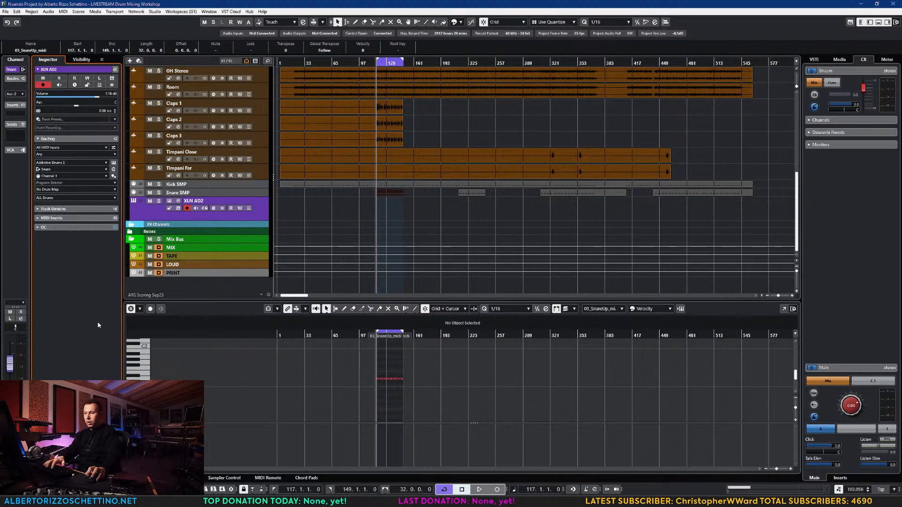
key("F3")
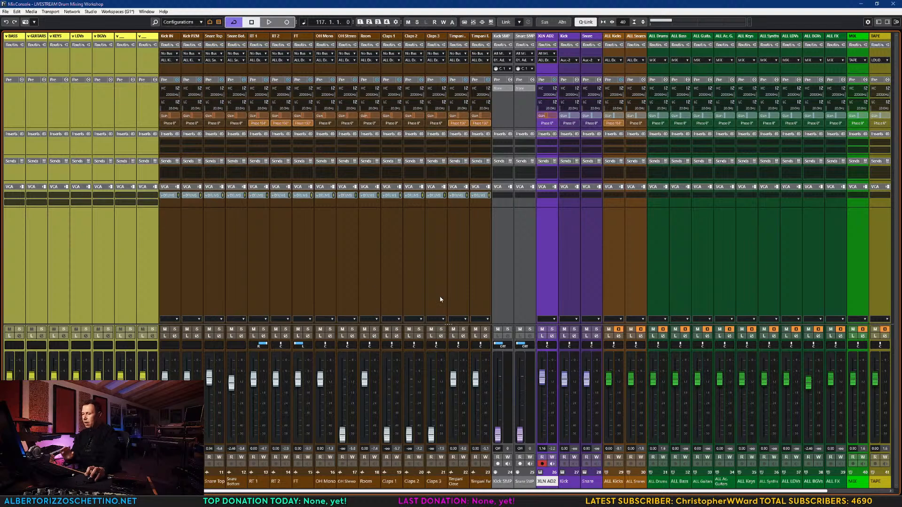
- Rename the Kick and Snare output channels of XLN AD2 as Kick SMP and Snare SMP
left_click(567, 244)
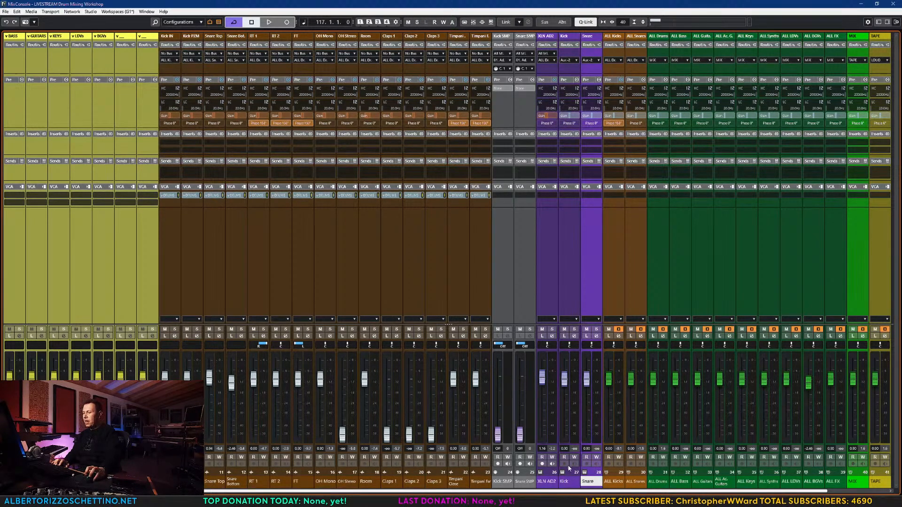
double_click(565, 481)
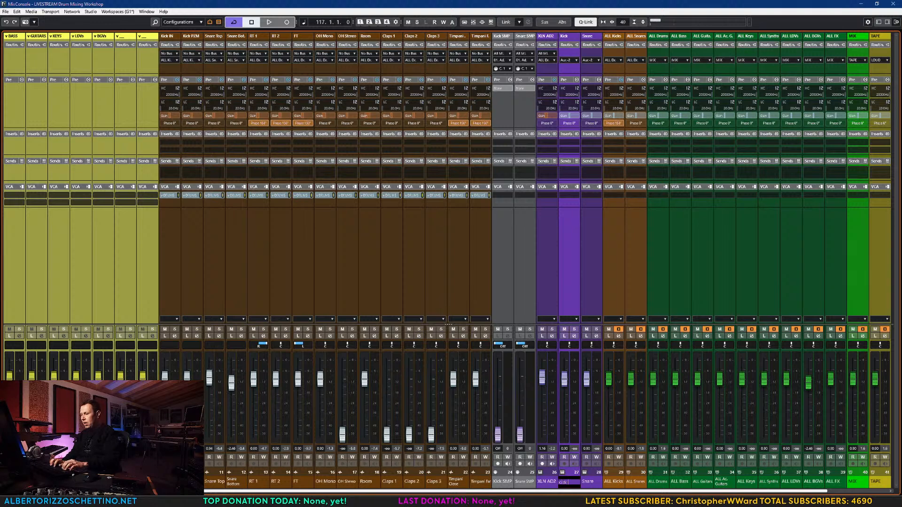
key("Tab")
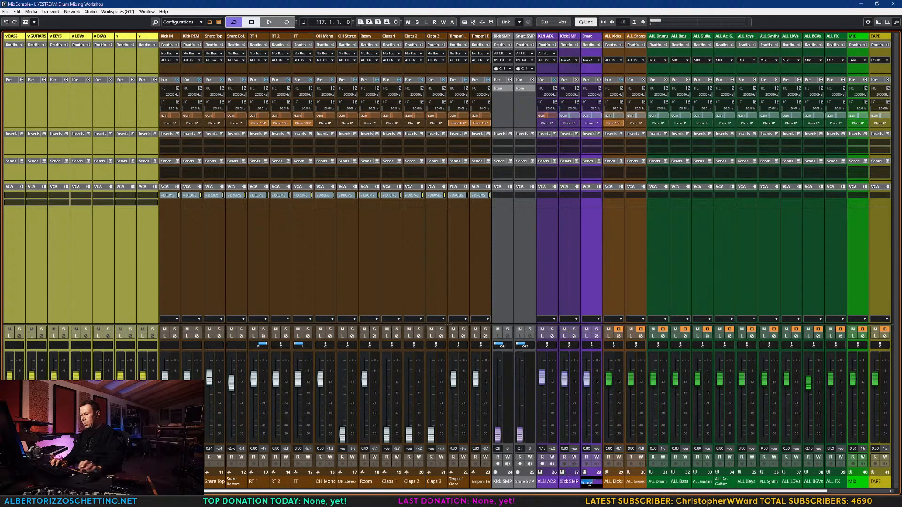
type("Snare SMP")
key("Return")
- Rename the two grey MIDI trigger channels as Kick MIDI and Snare MIDI
left_click(502, 265)
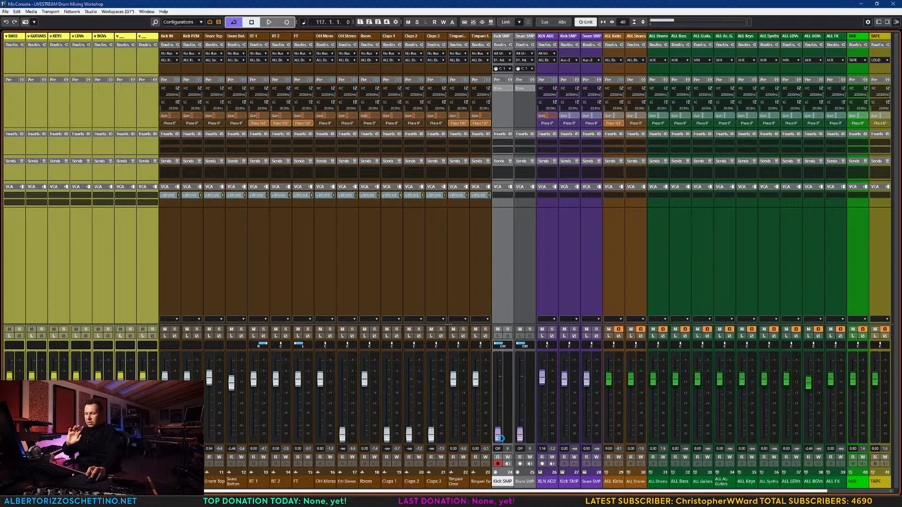
double_click(504, 482)
type("Ki")
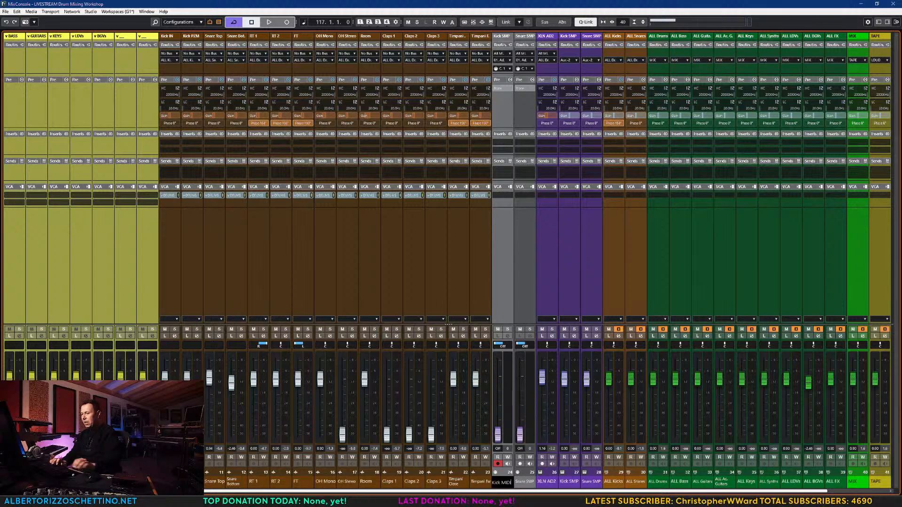
key("Tab")
type("Snare MIDI")
key("Return")
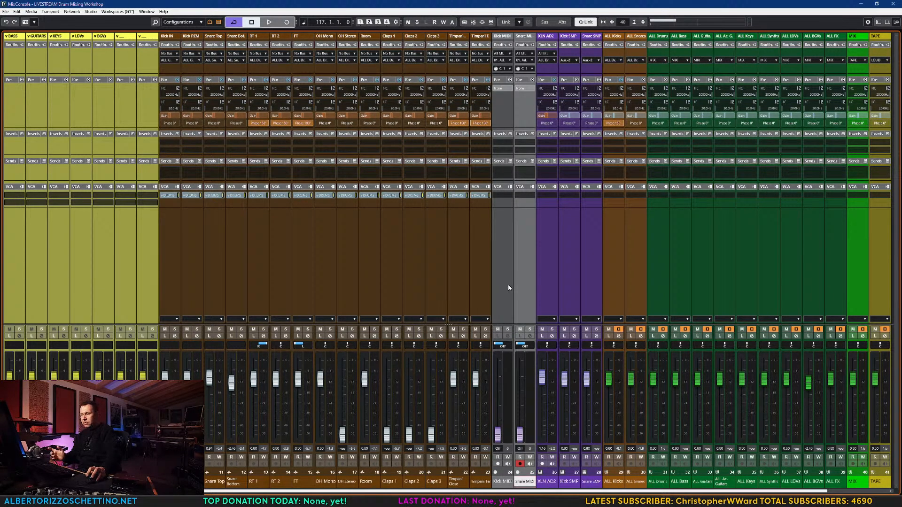
- Set the pre-gain of the Kick SMP and Snare SMP channels to -12 dB
left_click(572, 249)
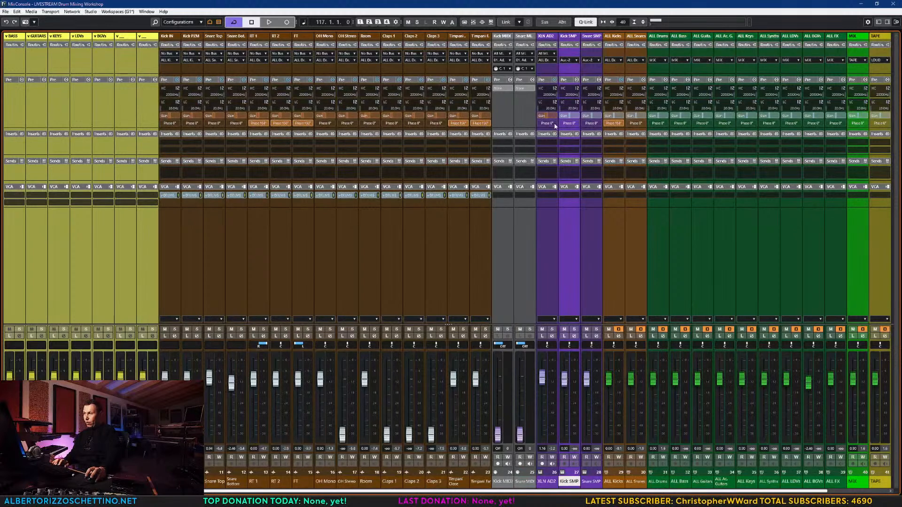
double_click(569, 115)
type("-12")
key("Return")
double_click(593, 116)
type("-12")
key("Return")
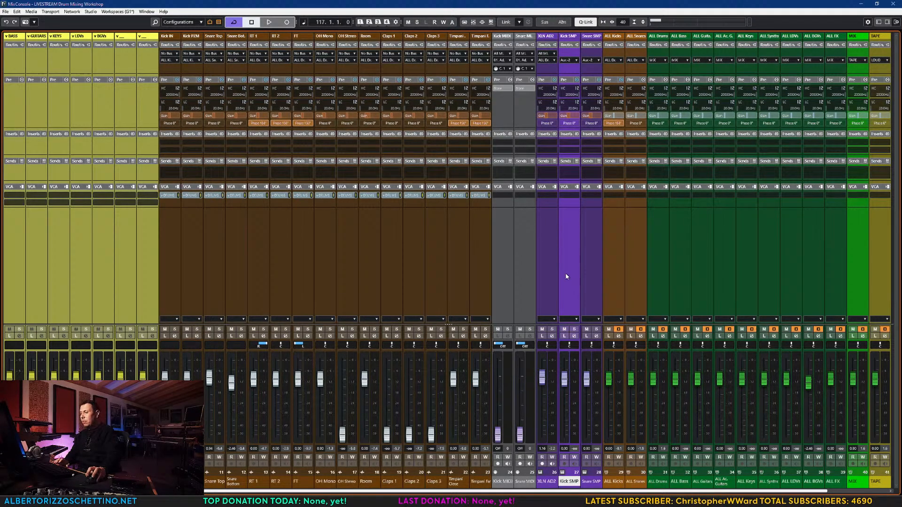
- Route the kick and snare in the Addictive Drums 2 mixer to Separate Out (Post Fader), checking the kick's output by playing the loop
key("space")
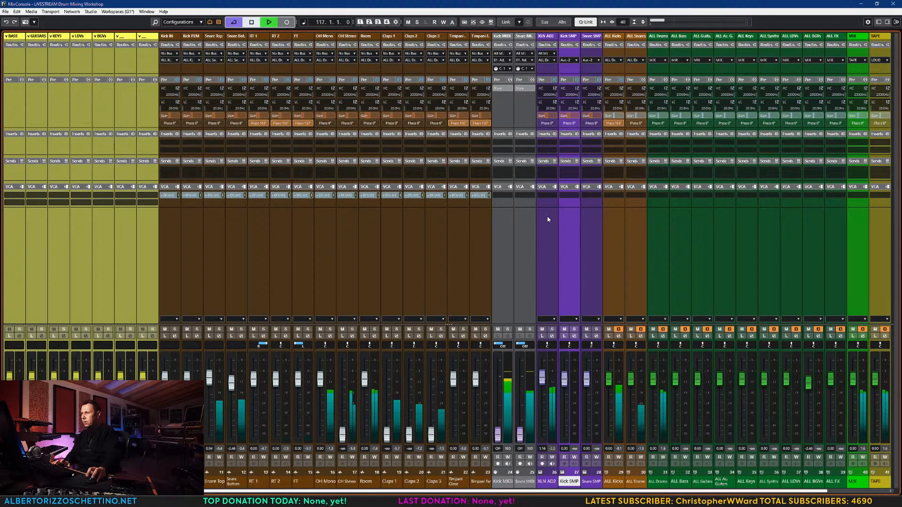
key("space")
left_click(539, 472)
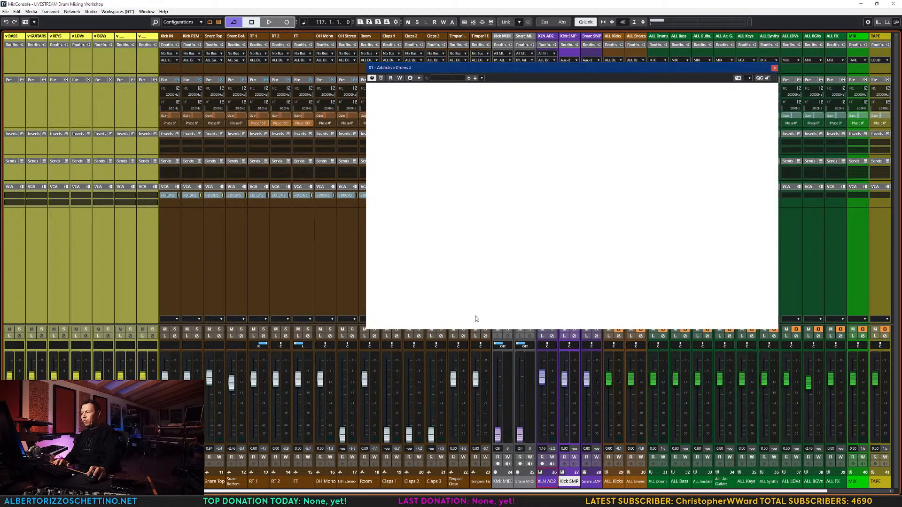
left_click_drag(493, 73, 428, 52)
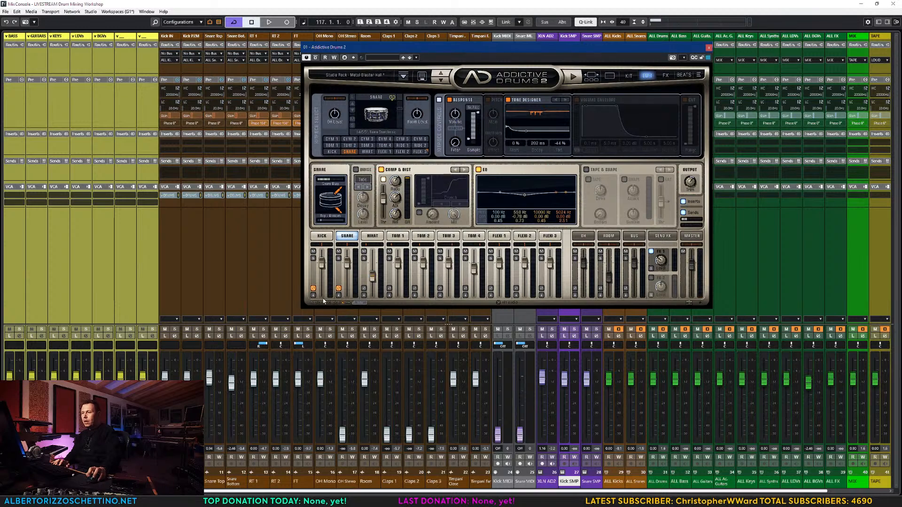
left_click(313, 296)
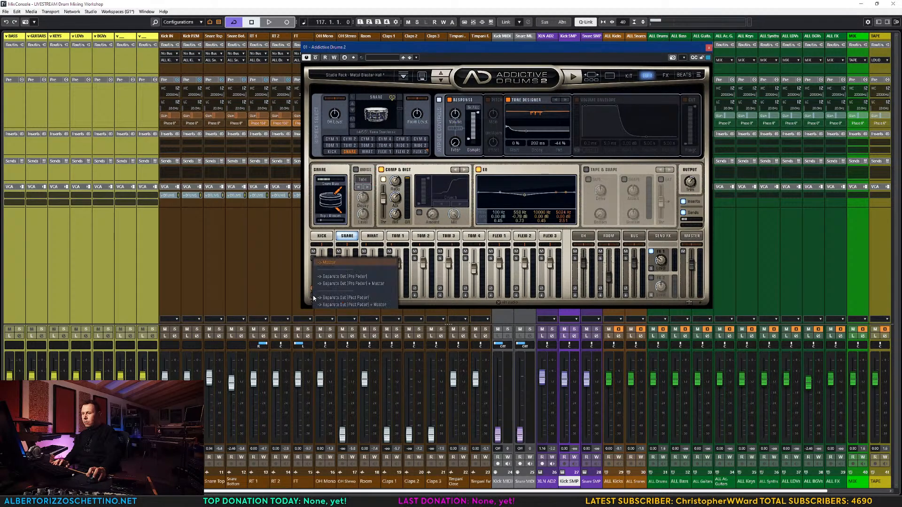
left_click(337, 298)
key("space")
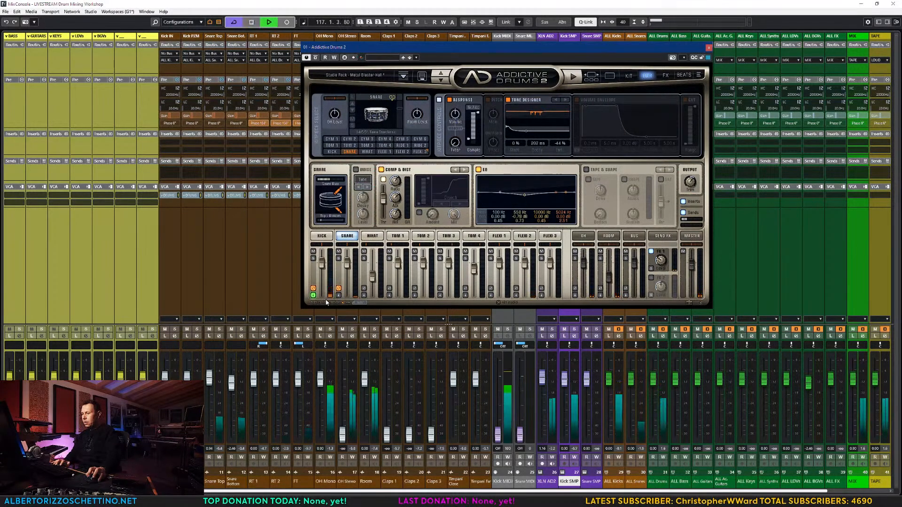
key("space")
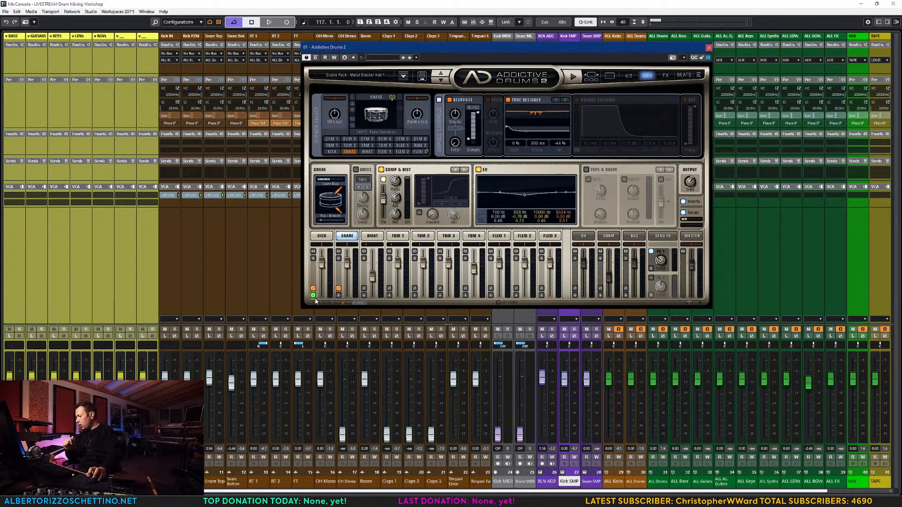
left_click(338, 296)
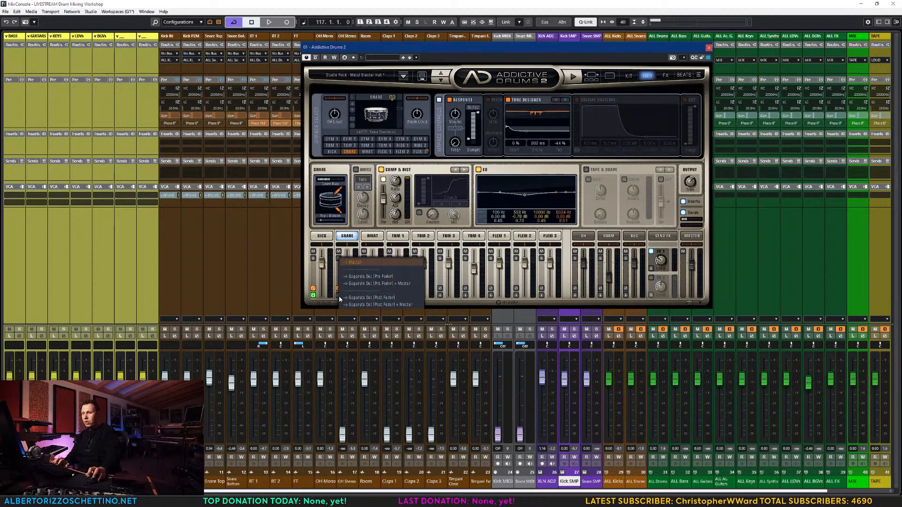
left_click(363, 297)
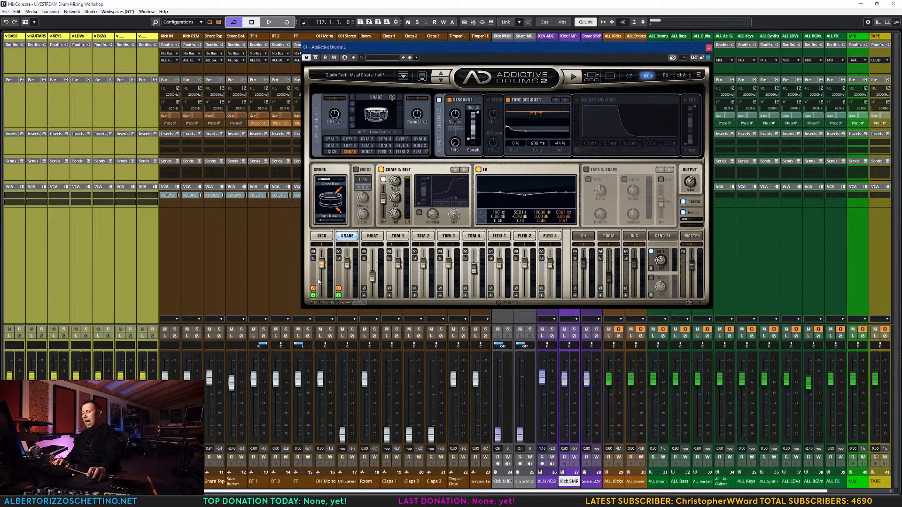
- Play the loop with the separate kick and snare outputs, and pull the XLN AD2 channel fader all the way down
key("space")
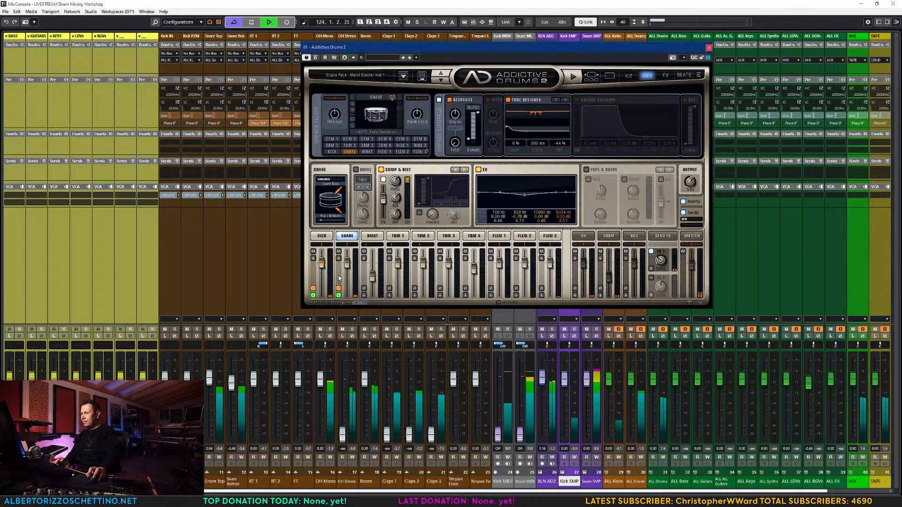
key("space")
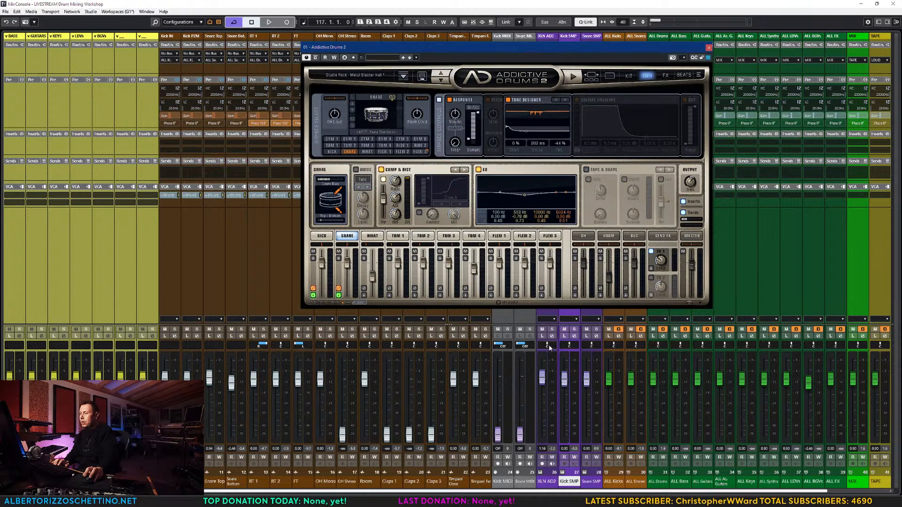
left_click(543, 378)
left_click_drag(542, 380, 540, 415)
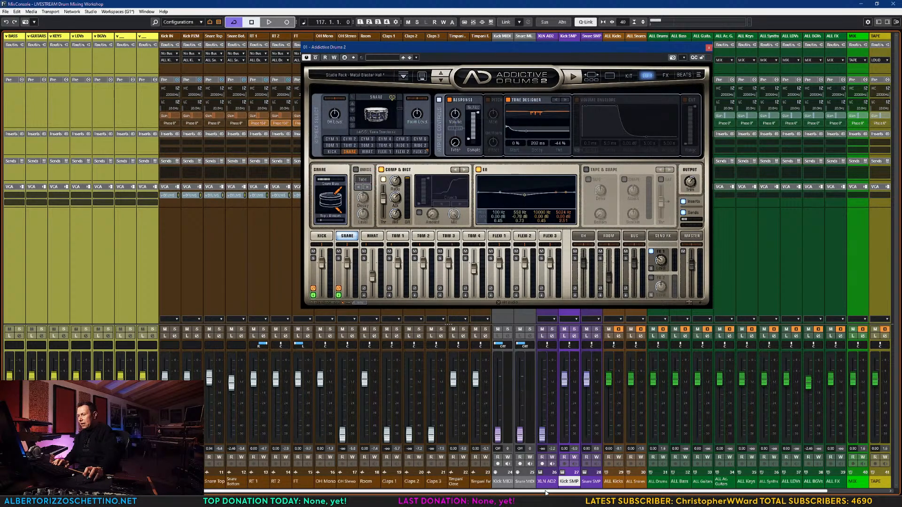
- Solo the Kick SMP and Snare SMP channels and audition them in playback
left_click(574, 330)
left_click(596, 329)
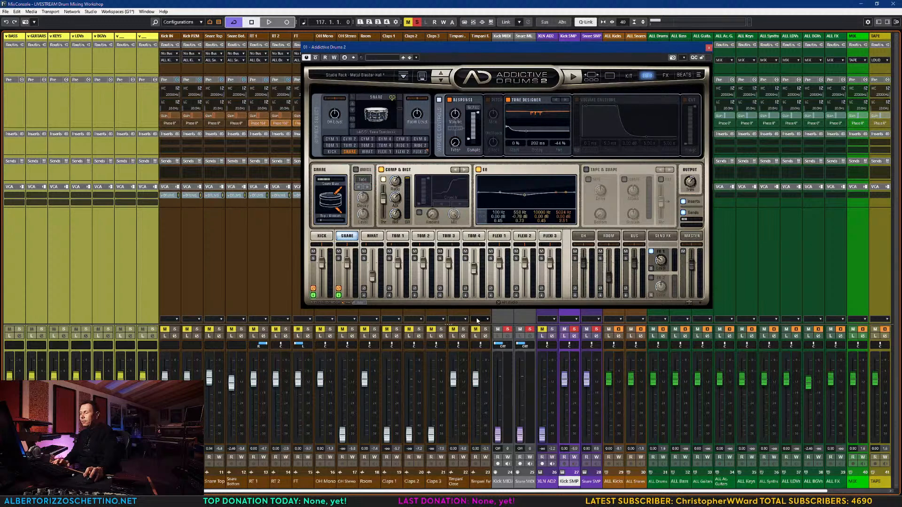
key("space")
key("space")
- Turn off Comp & Dist, EQ, Response and Tone Designer on the Addictive Drums snare and audition the dry sound
left_click(322, 237)
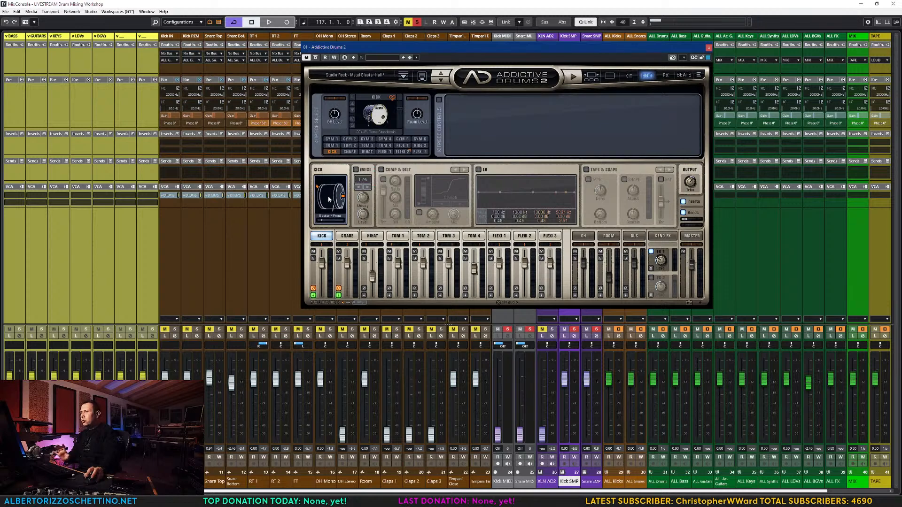
left_click(347, 236)
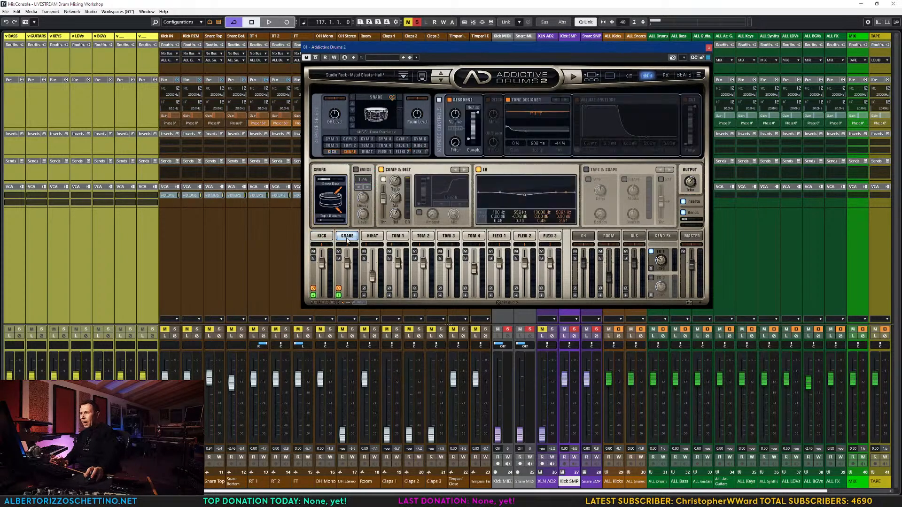
left_click(381, 170)
left_click(478, 169)
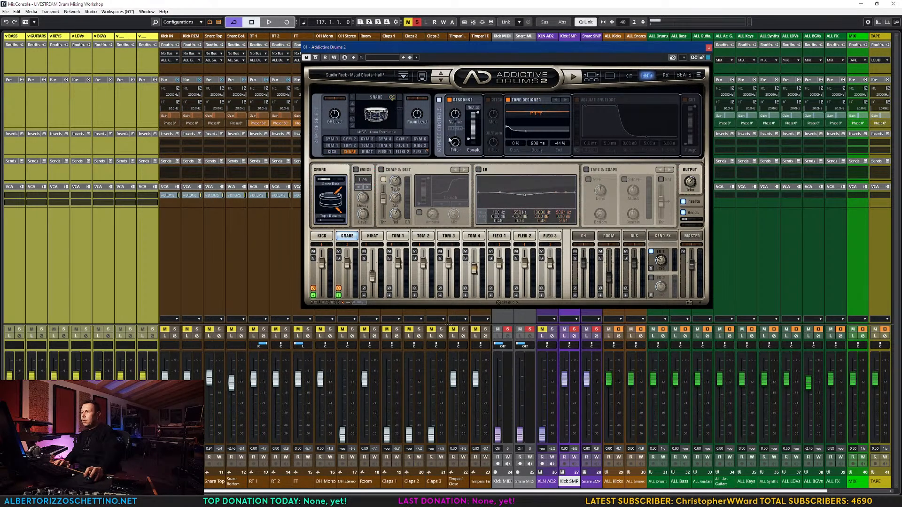
left_click(449, 99)
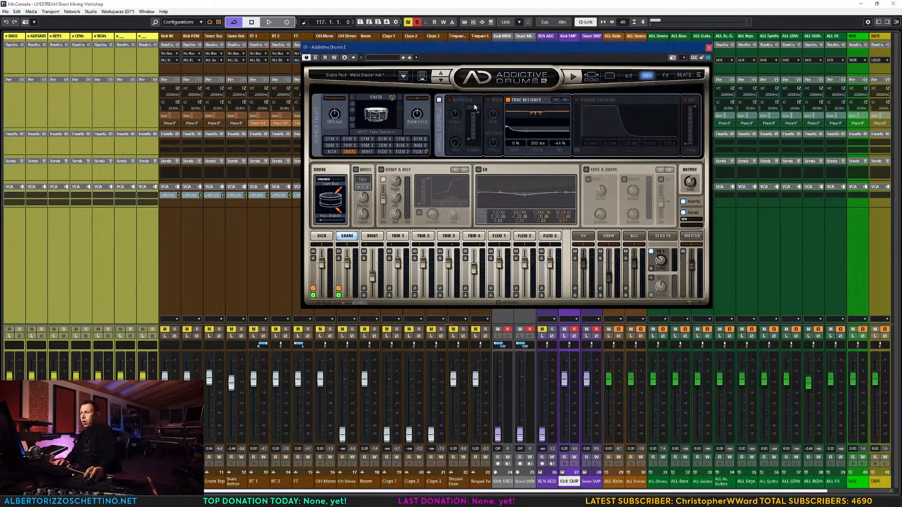
left_click(508, 100)
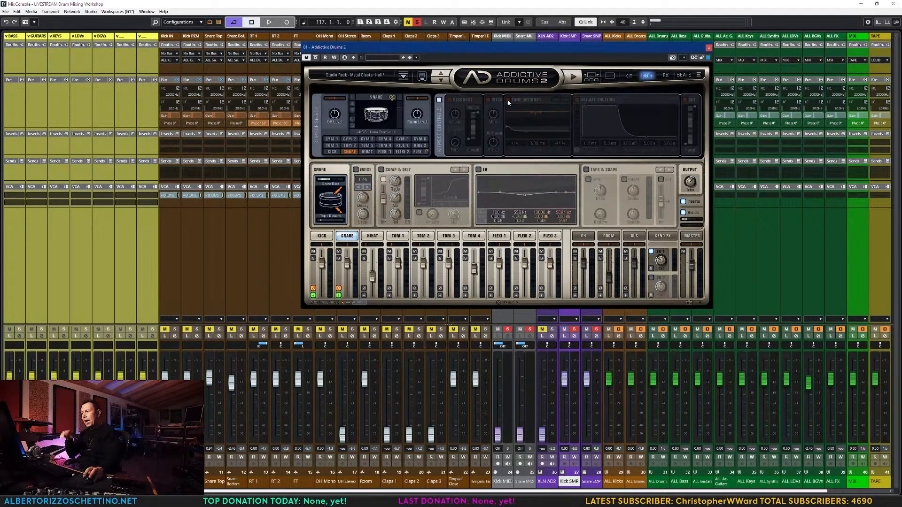
key("space")
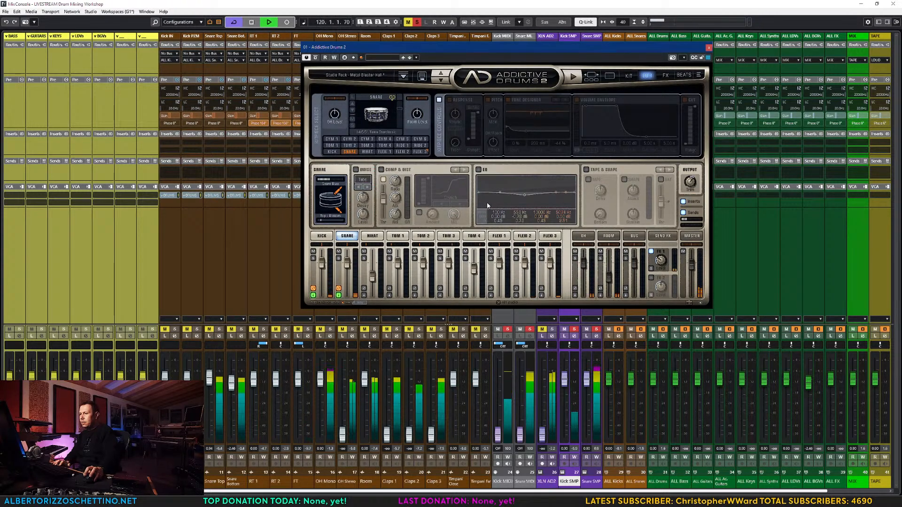
key("space")
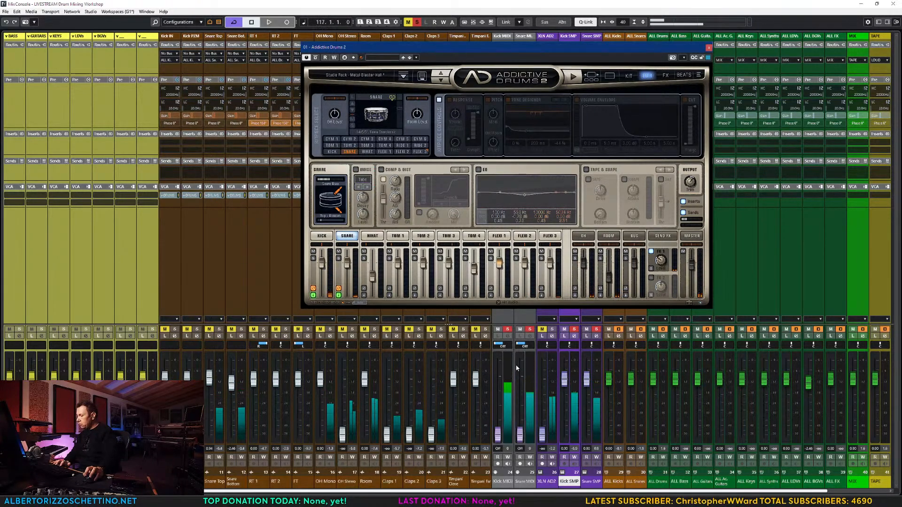
- Add the Kick IN, Kick PZM, Snare Top and Snare Bottom channels to the solo and start playback
left_click(174, 330)
left_click(195, 330)
left_click(219, 329)
left_click(241, 329)
key("space")
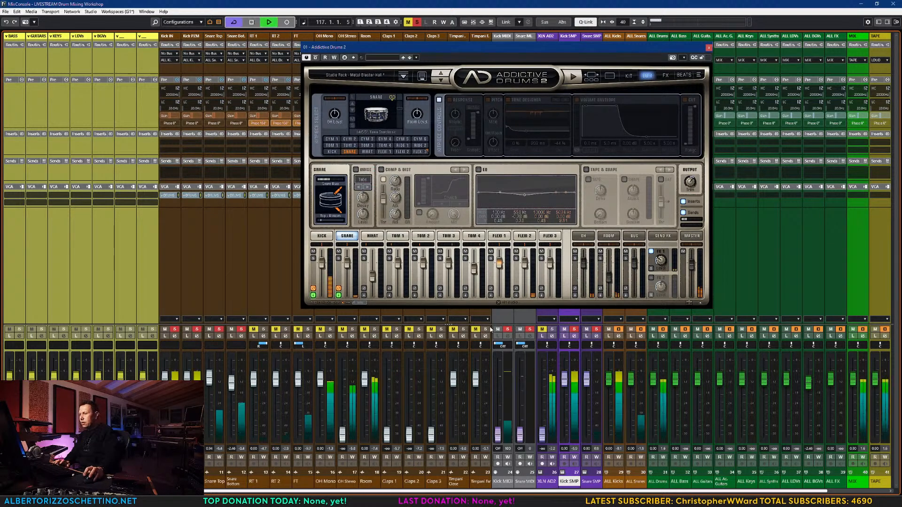
- Try a lower Kick SMP fader and a higher Snare SMP fader against the live mics, and reset both to 0.00
left_click_drag(564, 379, 587, 375)
key("space")
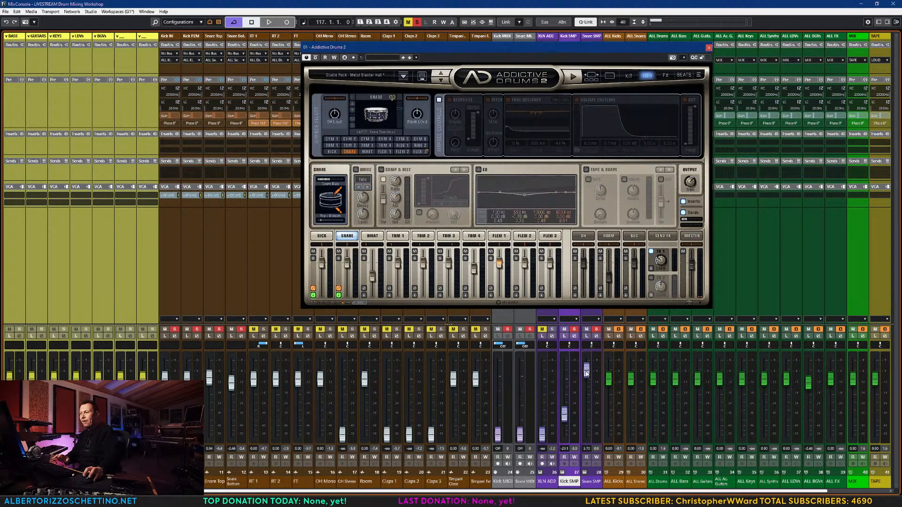
left_click(586, 373, "ctrl")
left_click(564, 414, "ctrl")
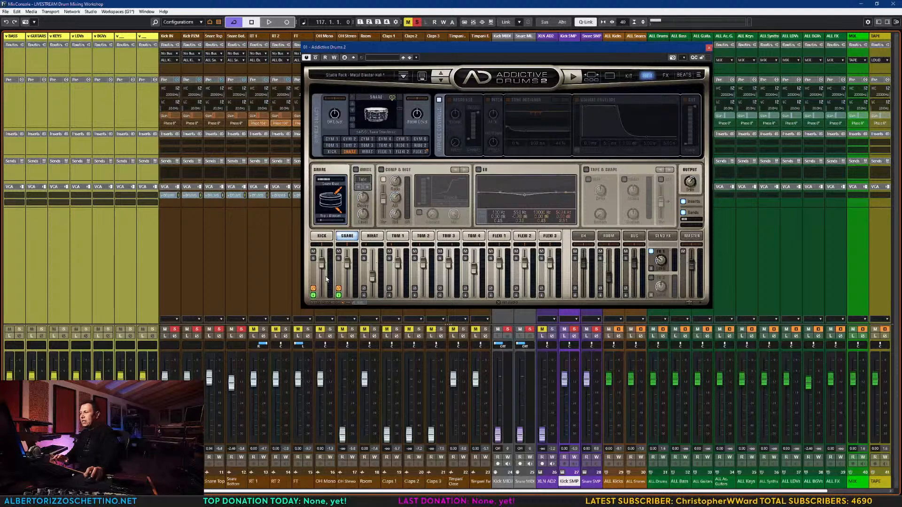
- Raise the kick and snare faders inside Addictive Drums during playback and compare the mix with Kick SMP and Snare SMP muted and unmuted
key("space")
left_click_drag(323, 265, 348, 262)
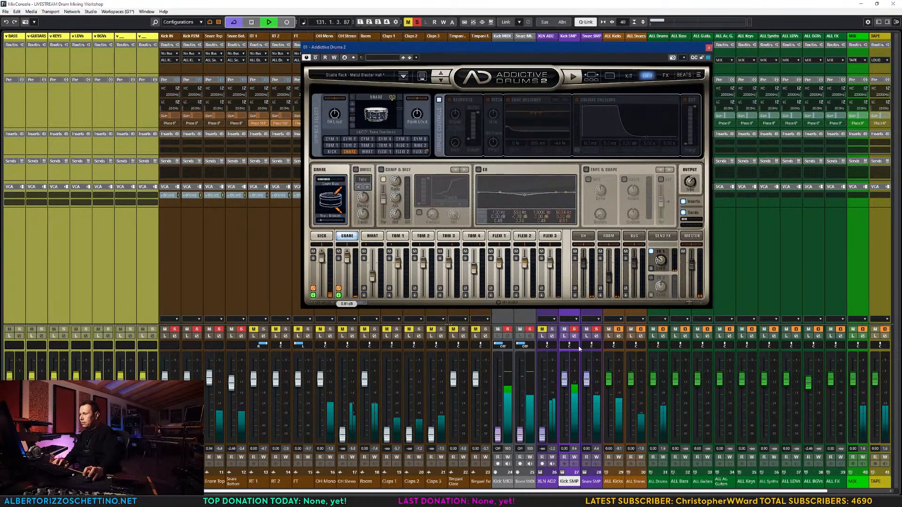
left_click(587, 330)
left_click(565, 330)
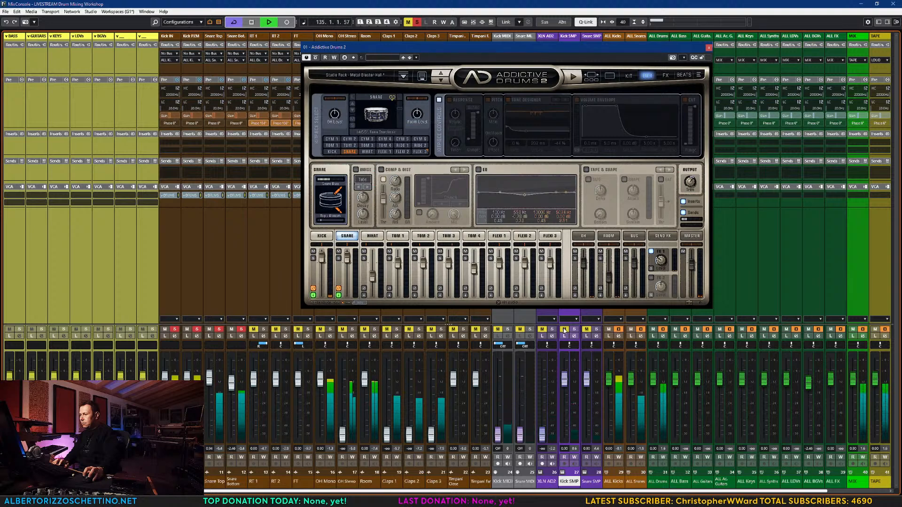
left_click(564, 330)
left_click(586, 329)
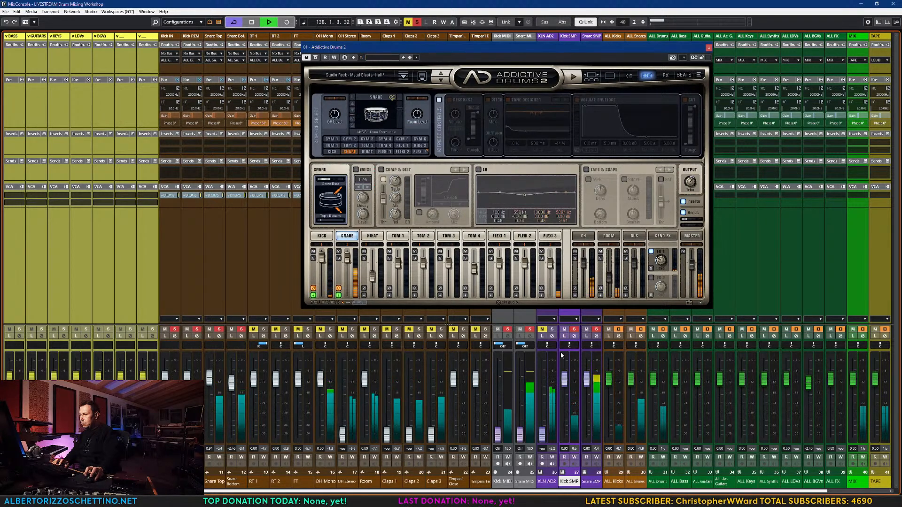
- Close the Addictive Drums window, lower the Snare SMP fader to about -4.50 dB and audition the balance
left_click(709, 48)
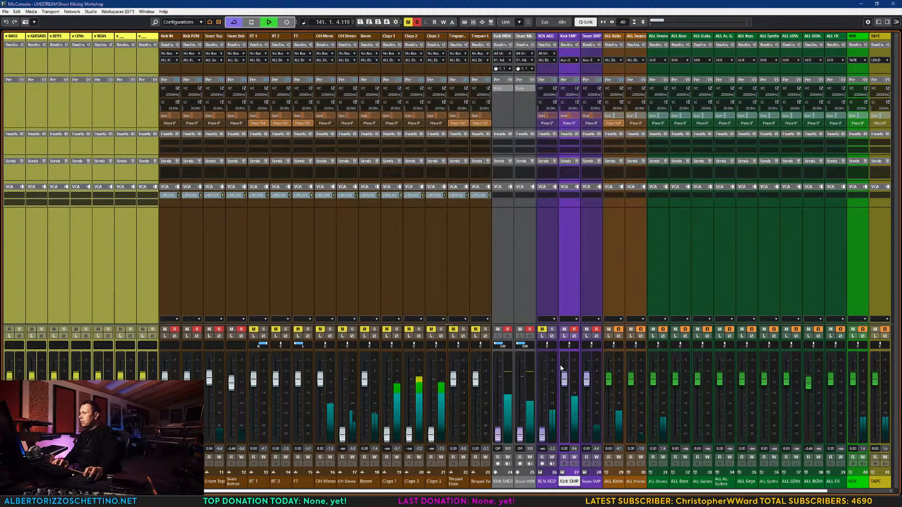
key("space")
mouse_move(586, 381)
left_mouse_down()
mouse_move(586, 394)
mouse_move(565, 385)
mouse_move(588, 388)
left_mouse_up()
key("space")
key("space")
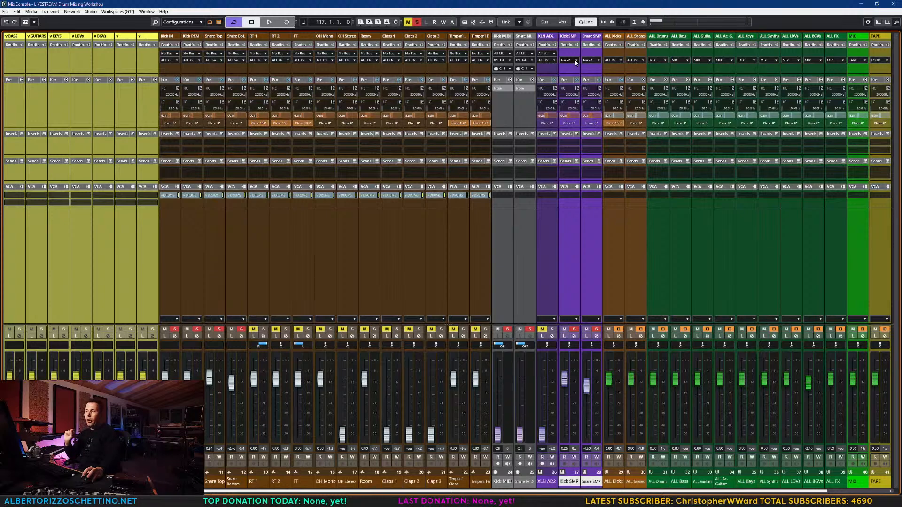
- Route the Kick SMP output to the ALL Kicks group and the Snare SMP output to the ALL Snares group
left_click(553, 205)
left_click(566, 230)
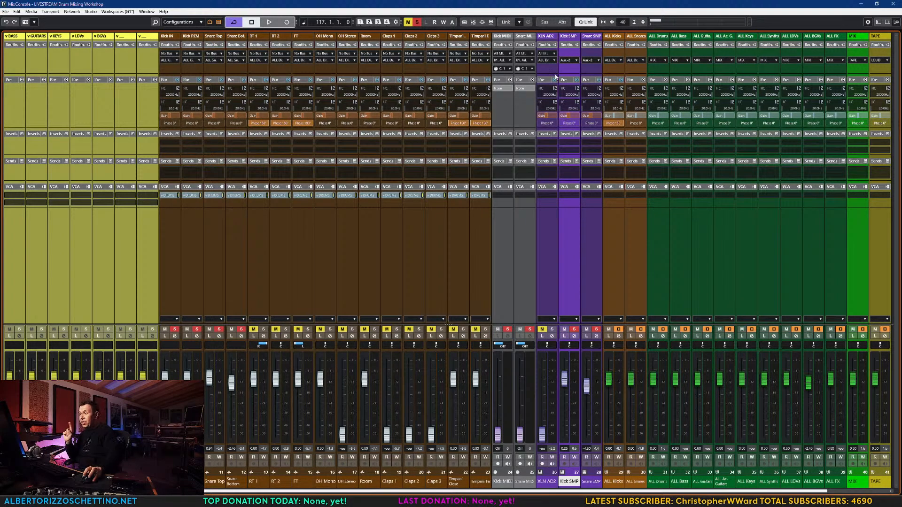
left_click(573, 59)
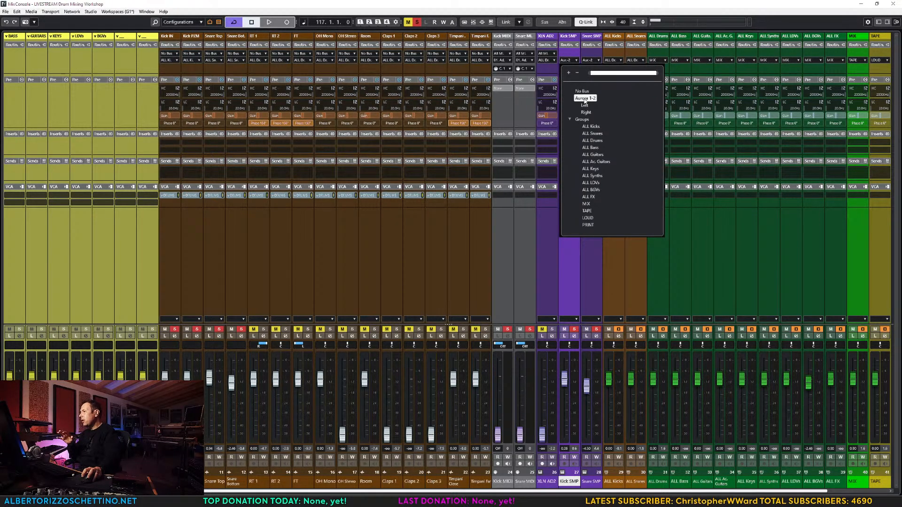
left_click(591, 127)
left_click(597, 64)
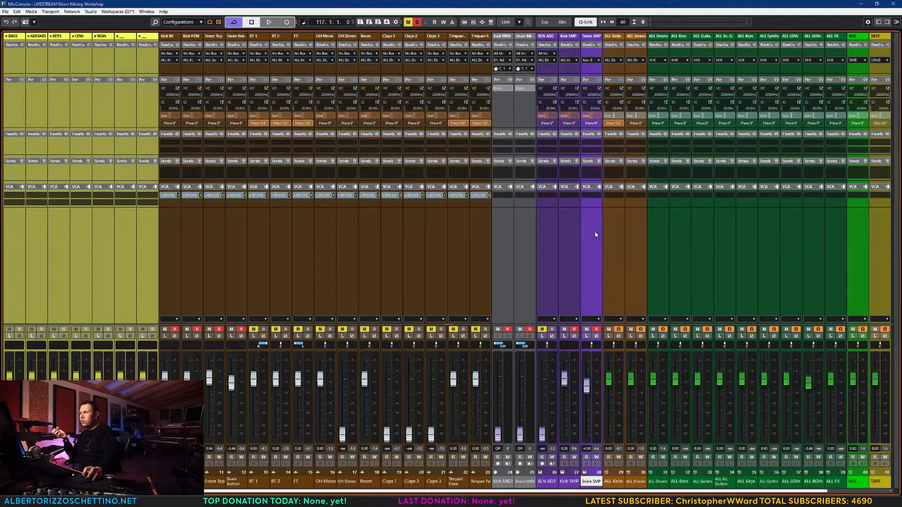
left_click(596, 63)
left_click(613, 139)
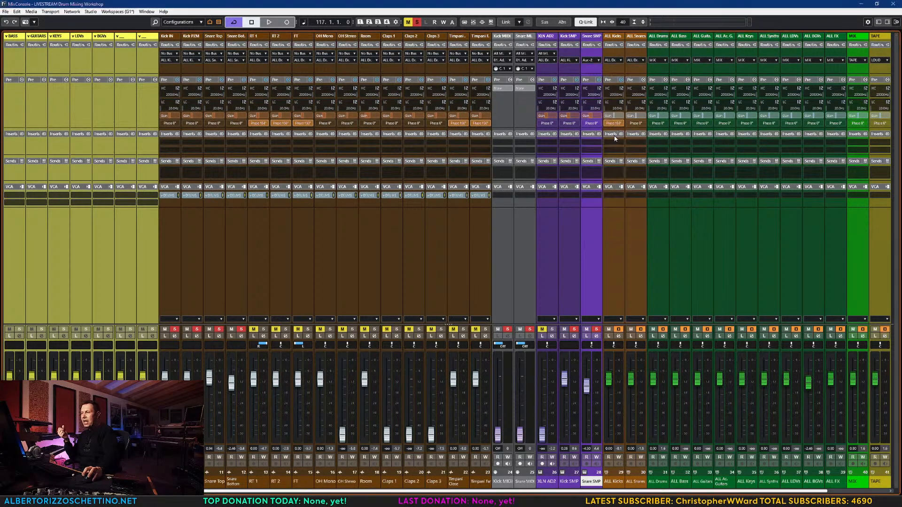
- Audition the snare and kick samples against the live drums, toggling the Kick SMP phase between inverted and normal
left_click(565, 228)
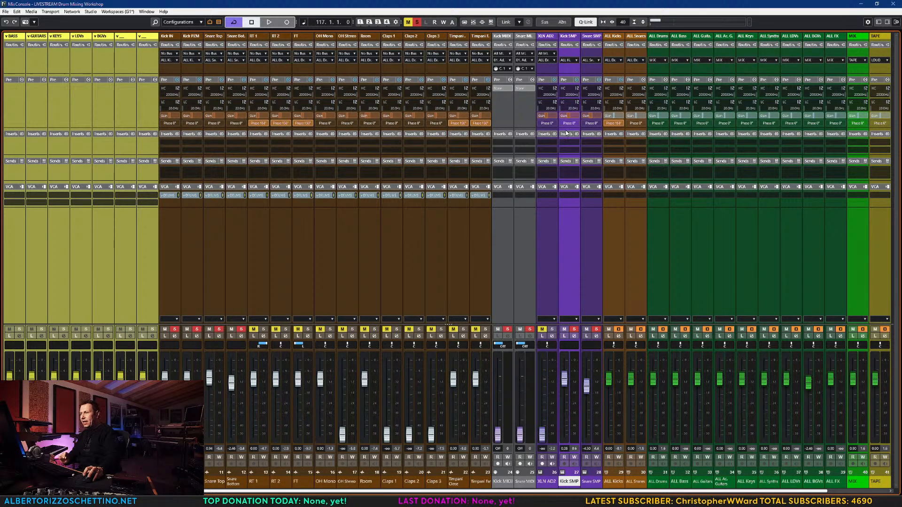
left_click(591, 123)
left_click(591, 123)
key("space")
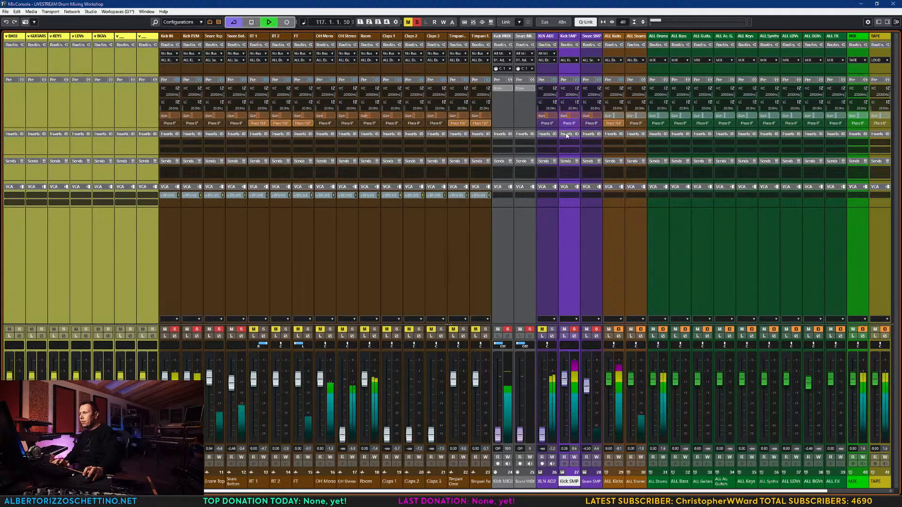
left_click(569, 123)
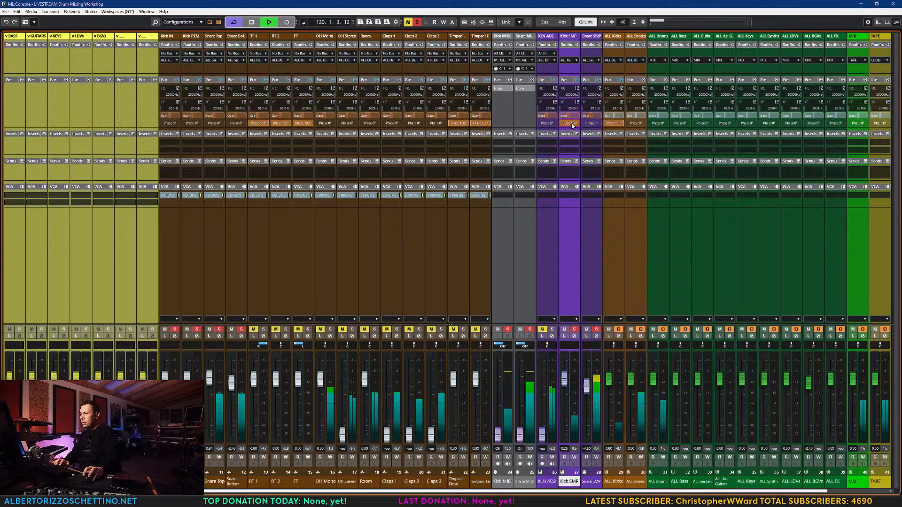
left_click(572, 123)
left_click(573, 124)
left_click(572, 123)
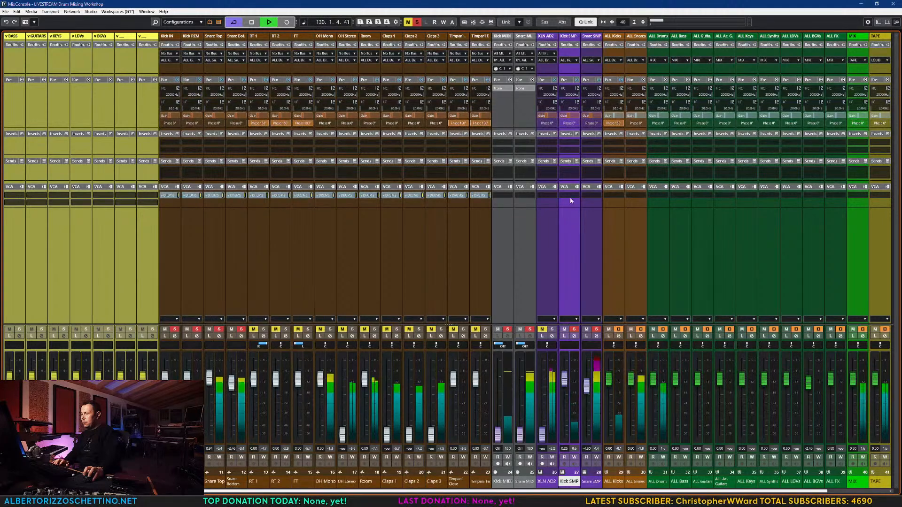
key("space")
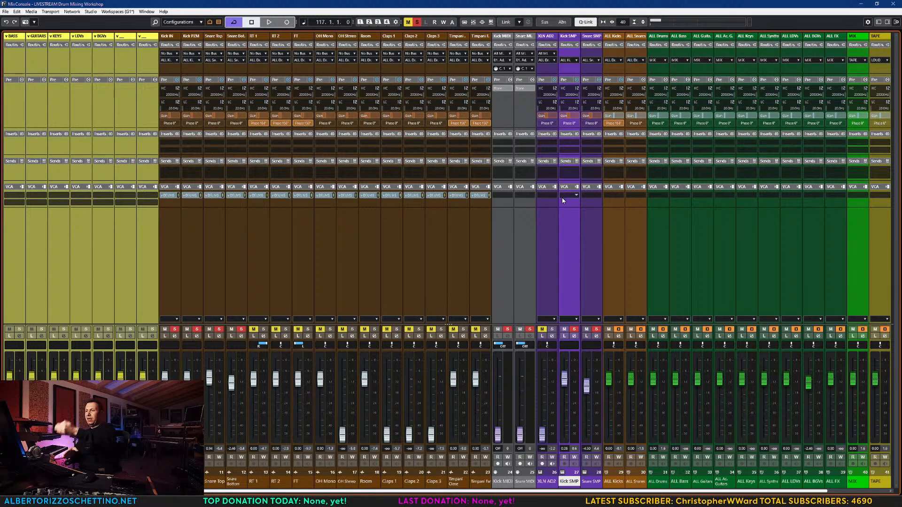
- Save the project and look over the drum audio and MIDI tracks in the Project window, returning to the MixConsole
key("ctrl+s")
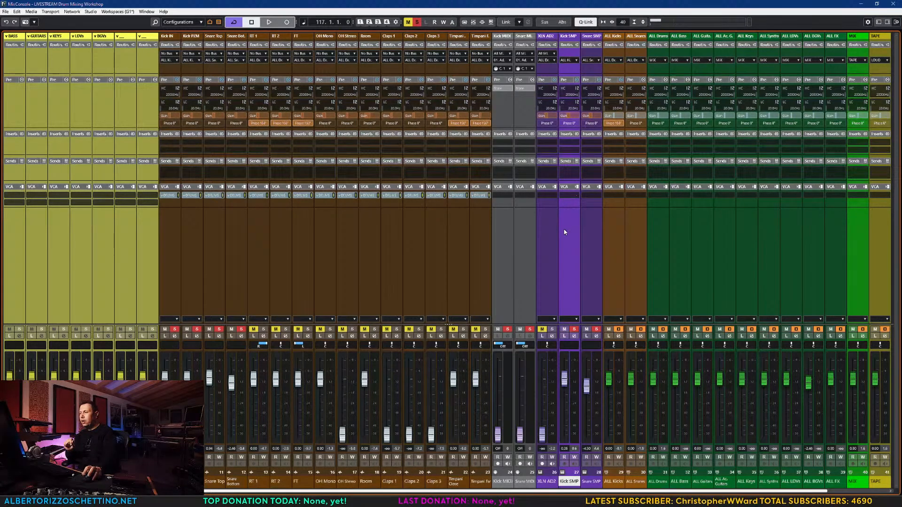
left_click(586, 222)
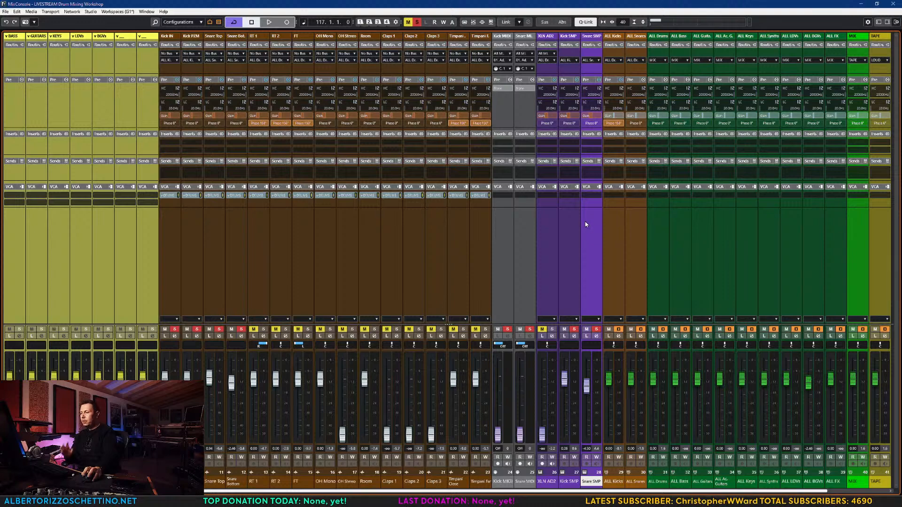
key("F3")
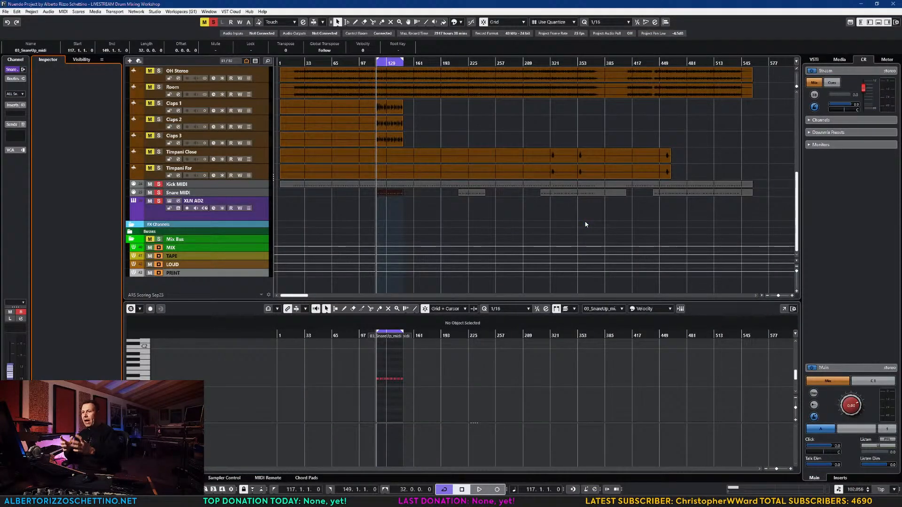
scroll(431, 170, "up", 10)
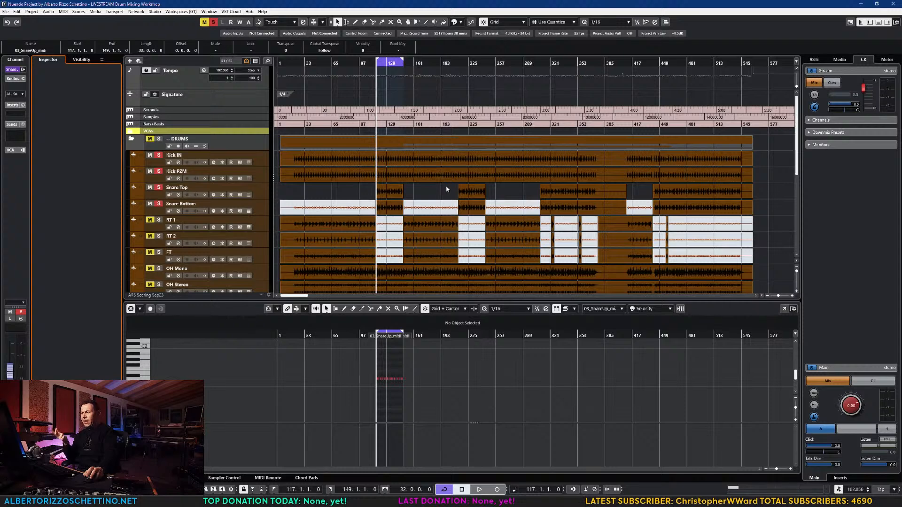
scroll(445, 187, "down", 2)
scroll(451, 191, "down", 4)
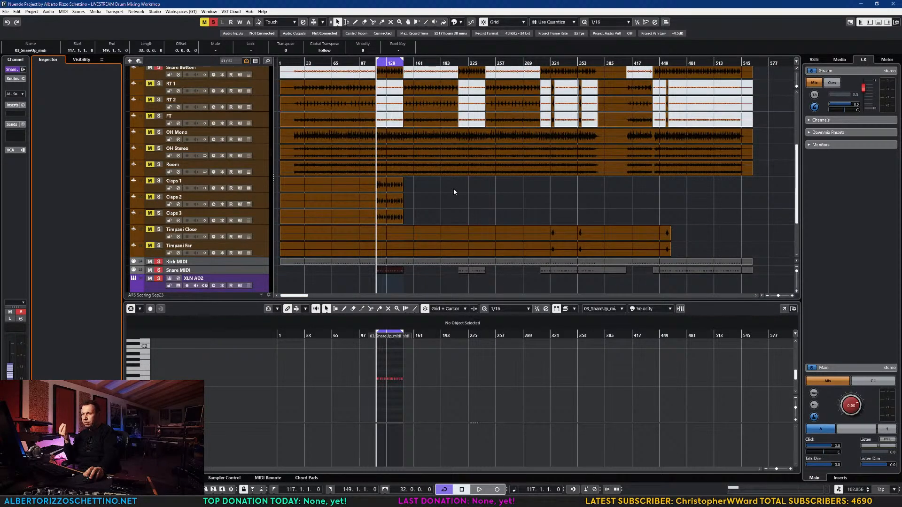
scroll(454, 190, "up", 2)
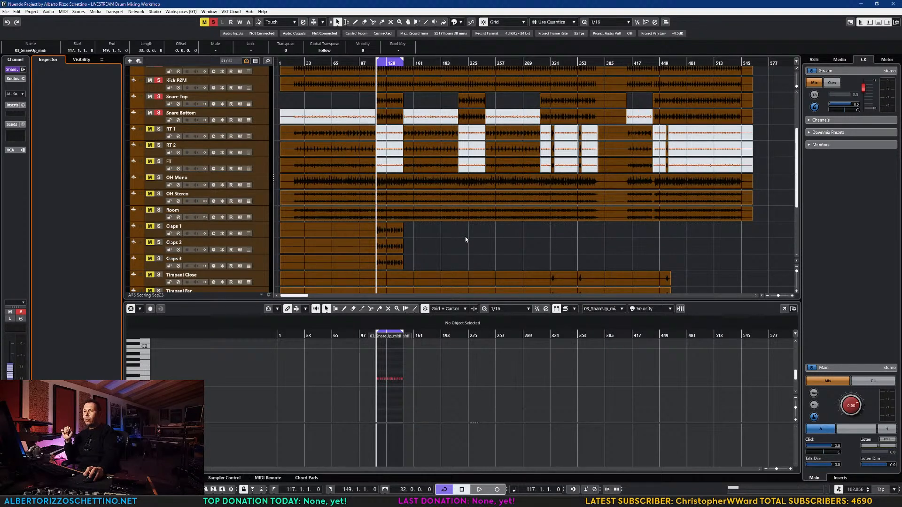
key("F3")
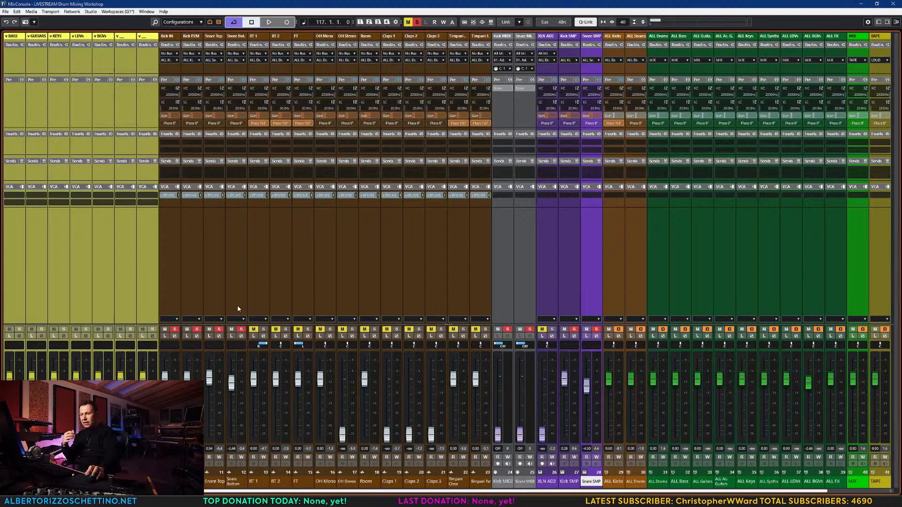
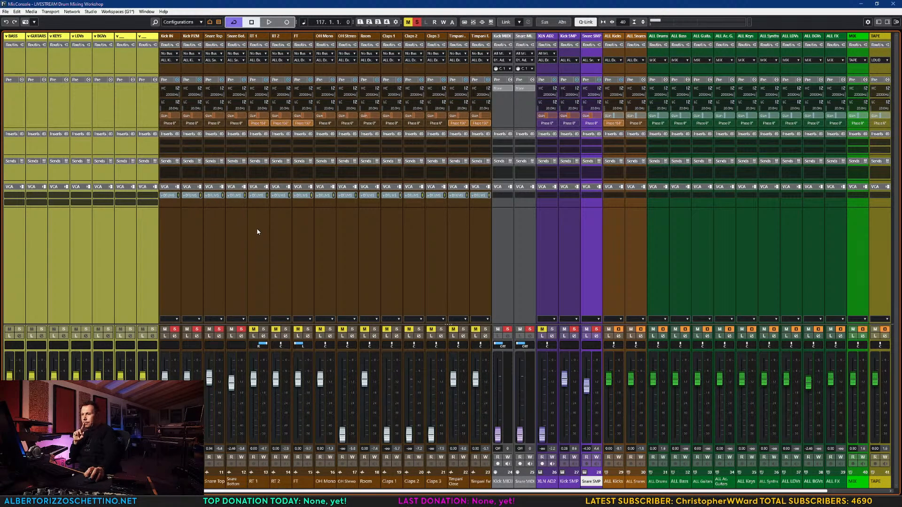
- Insert the FUSER plug-in on the Kick PZM channel, dismiss its quickstart and reposition the plug-in window
left_click(188, 236)
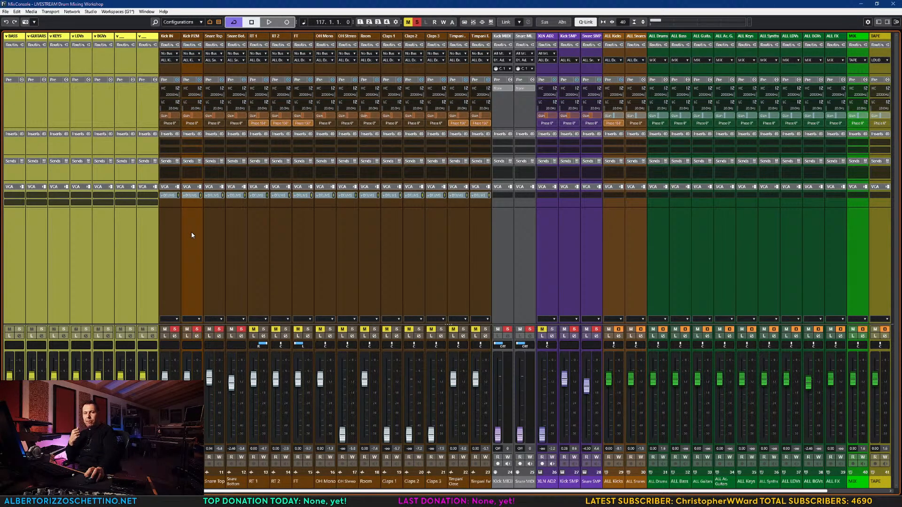
left_click(198, 150)
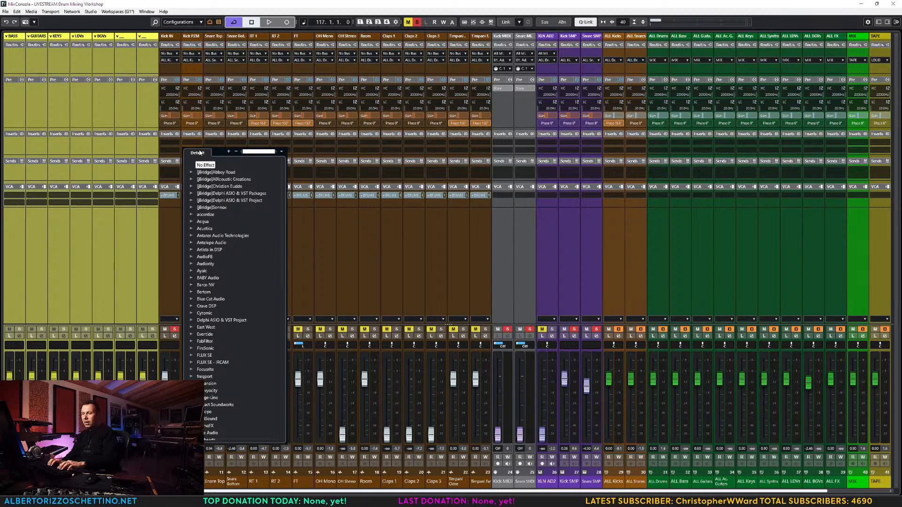
type("pro-q")
key("Return")
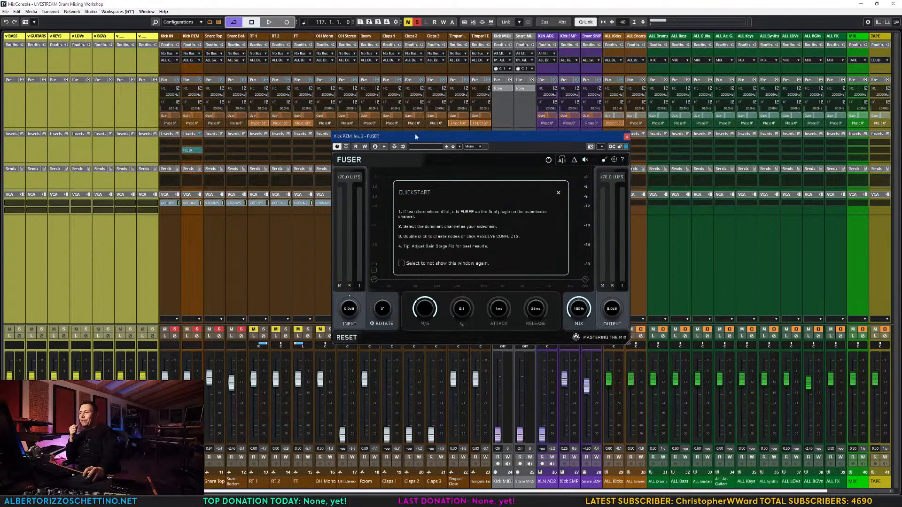
left_click(558, 193)
left_click_drag(525, 88, 514, 72)
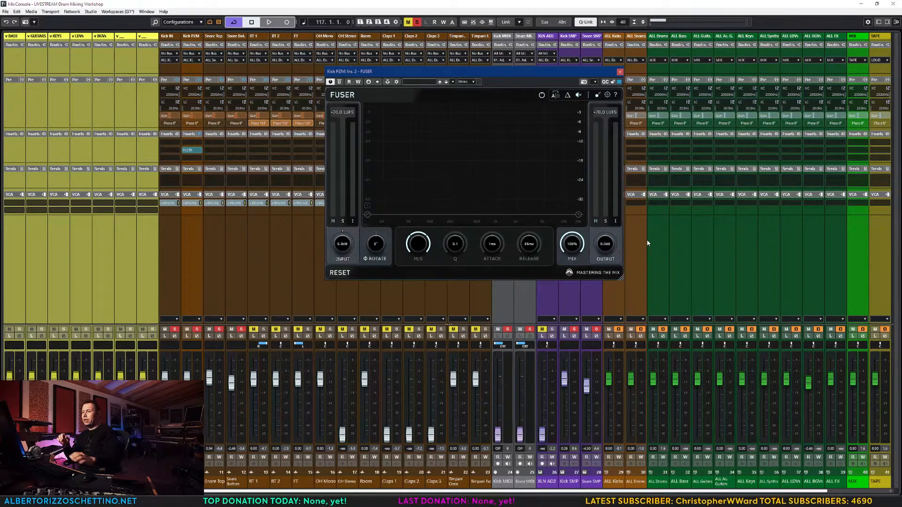
left_click_drag(528, 71, 535, 80)
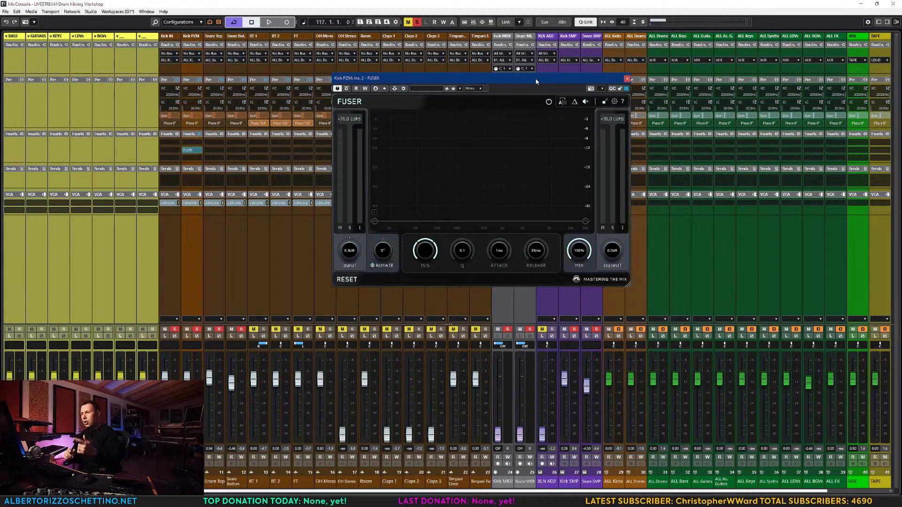
- Activate FUSER's side-chain and add Kick IN as its side-chain source
left_click(394, 89)
left_click(402, 89)
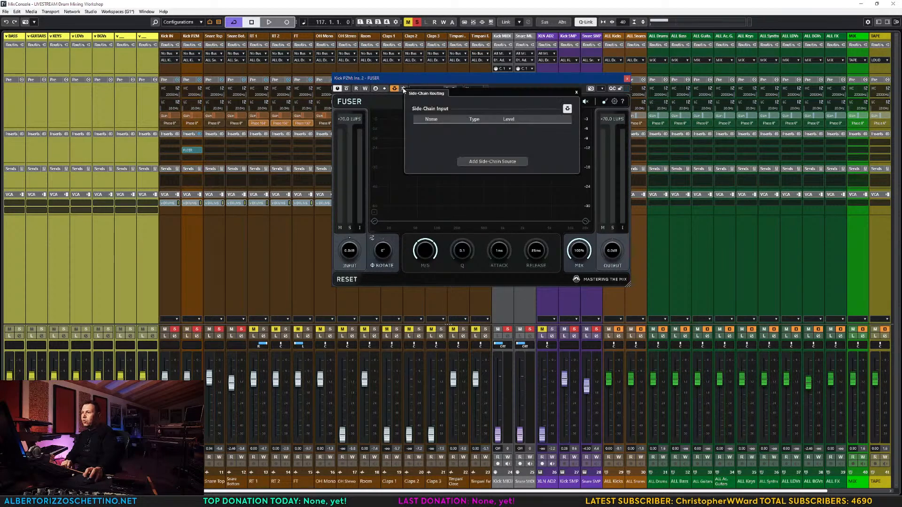
left_click(482, 162)
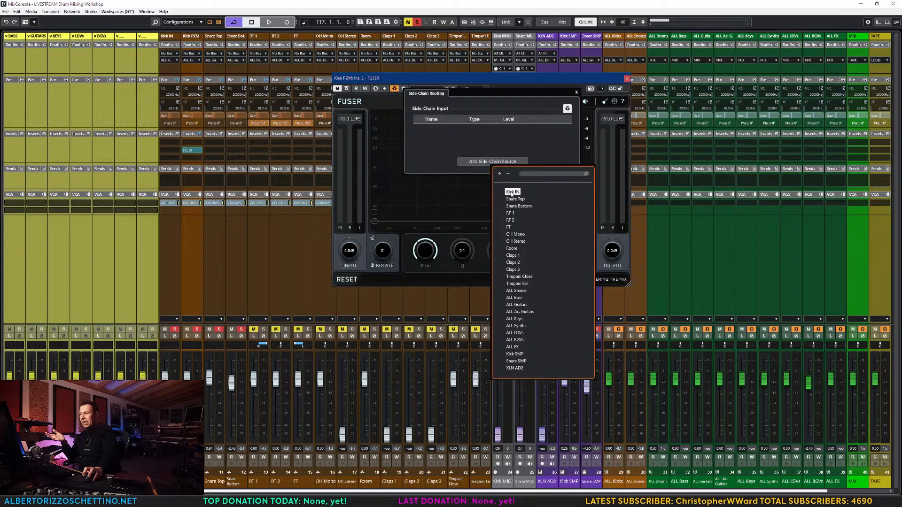
left_click(512, 192)
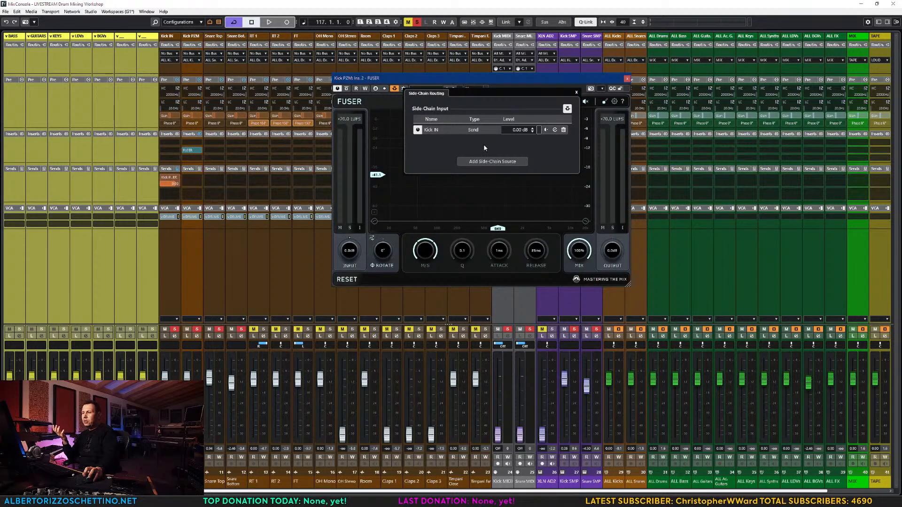
left_click(576, 93)
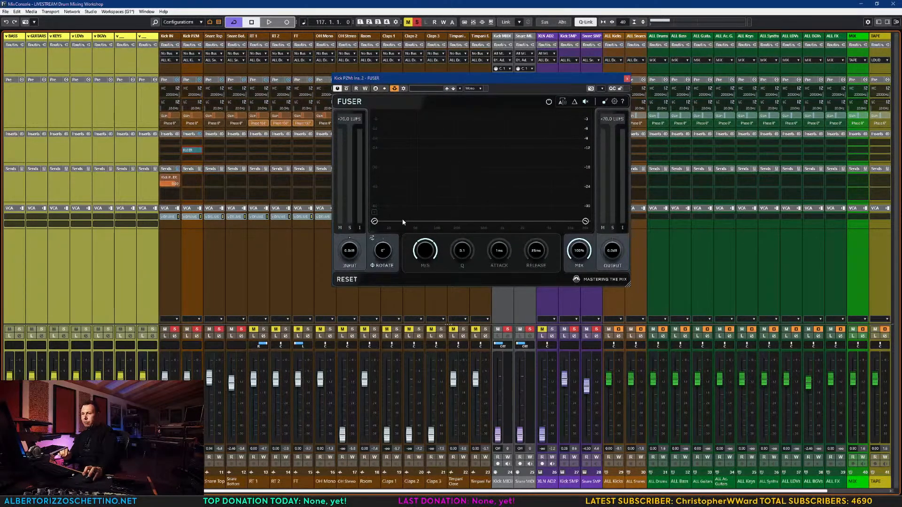
- Play the drums through FUSER, try to resolve conflicts, and check the plug-in's side-chain routing
key("space")
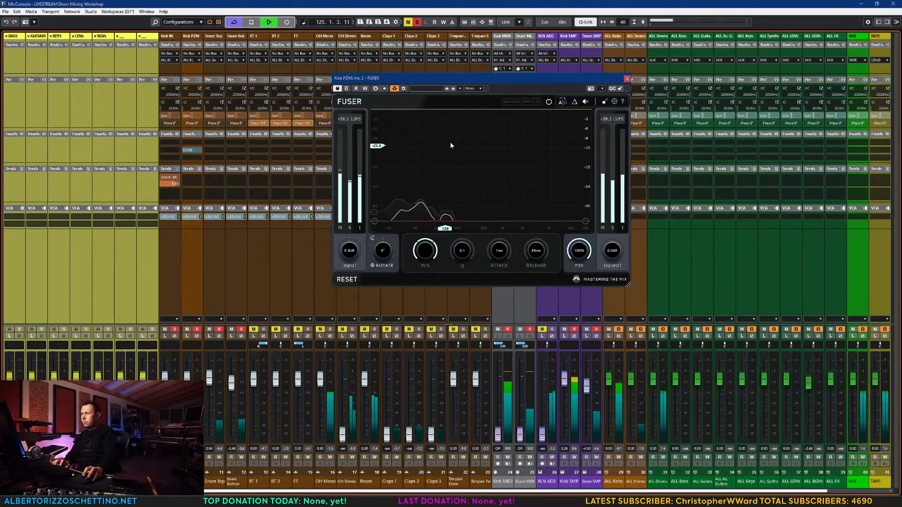
key("space")
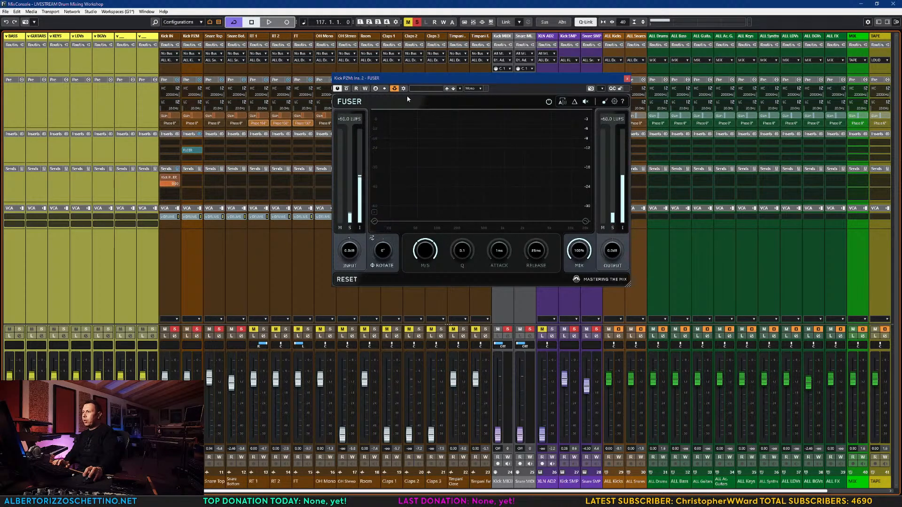
left_click(521, 103)
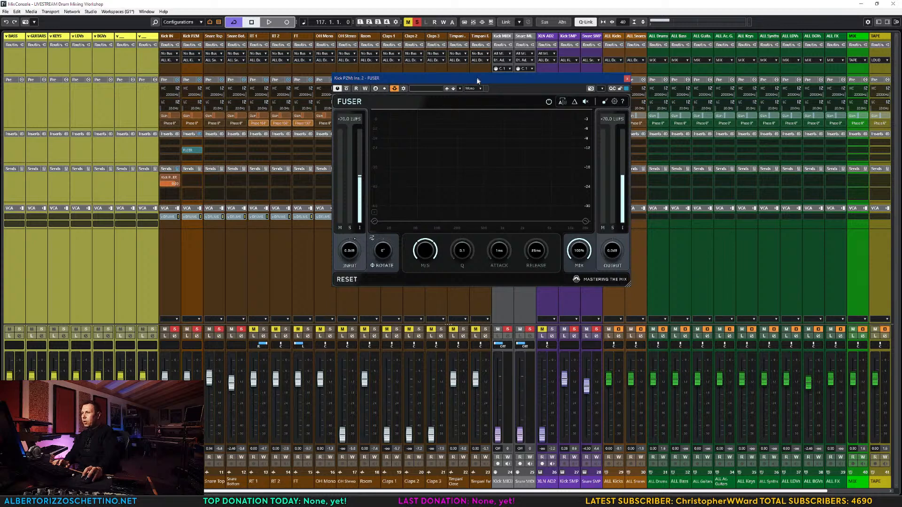
left_click_drag(478, 78, 481, 103)
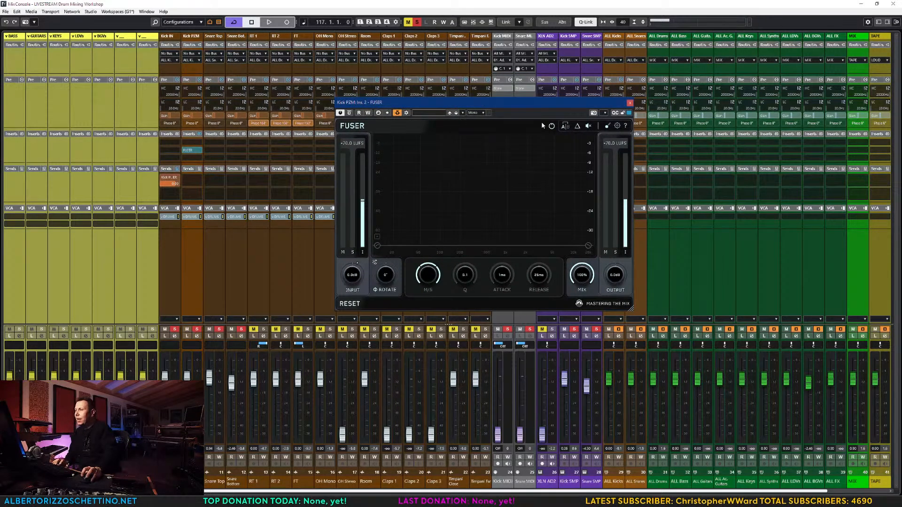
left_click_drag(516, 103, 523, 98)
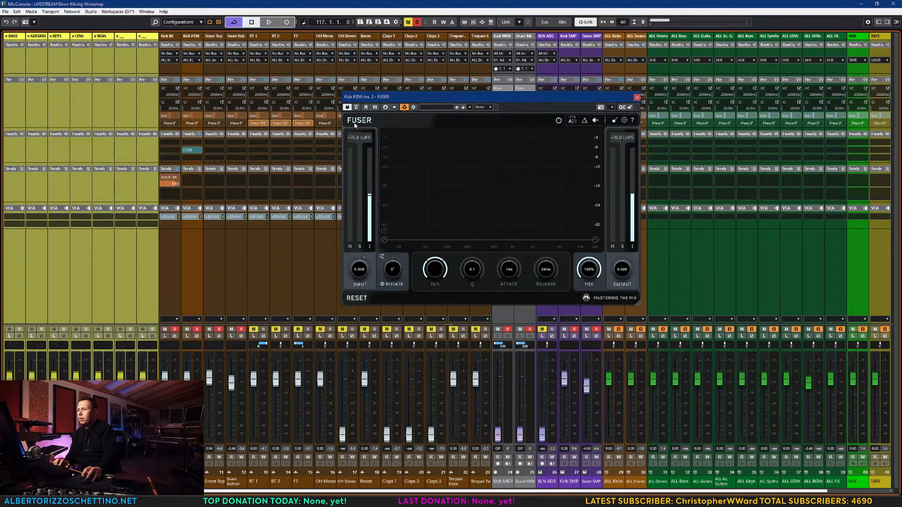
left_click(412, 108)
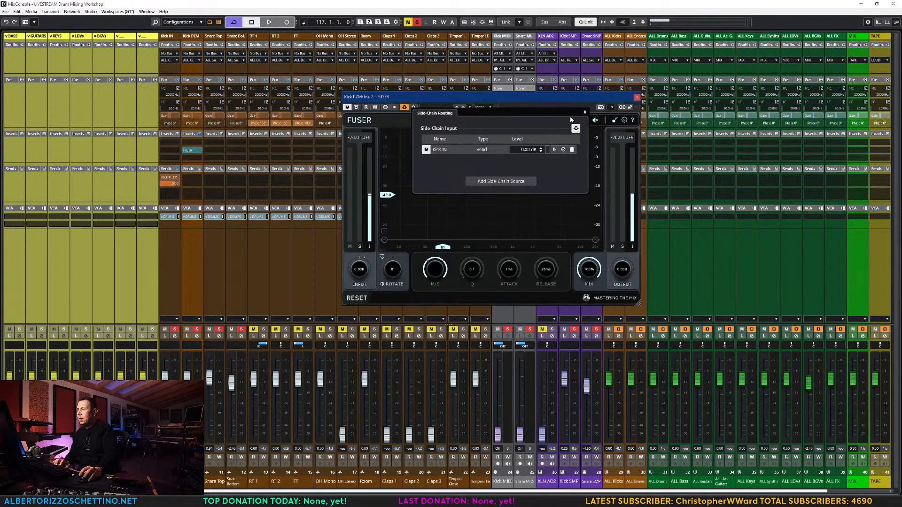
left_click(585, 113)
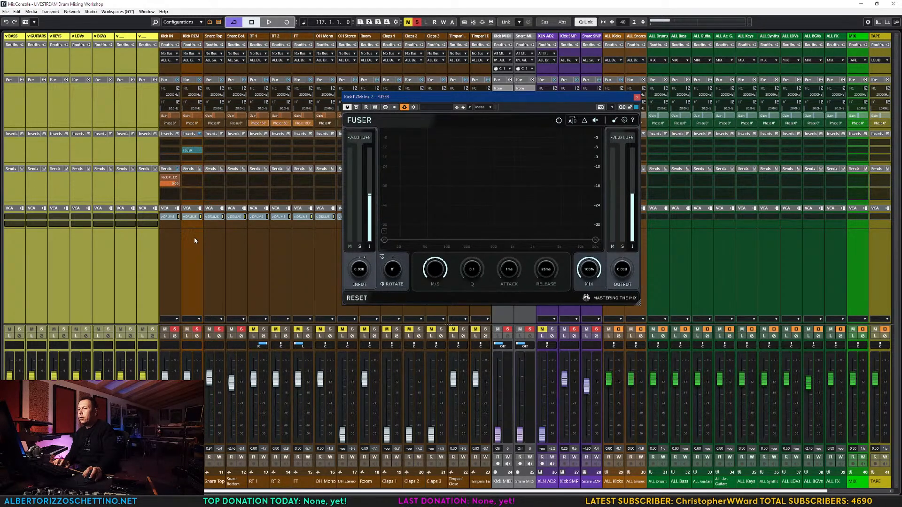
- Clear all channel solos and play the section to check Kick PZM's frequency conflicts with Kick IN in FUSER
left_click(194, 258)
left_click(174, 329, "ctrl")
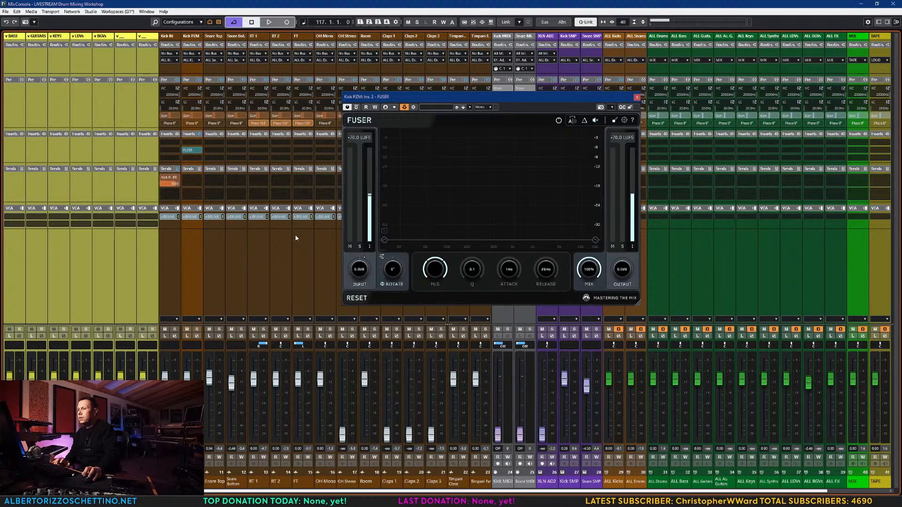
key("space")
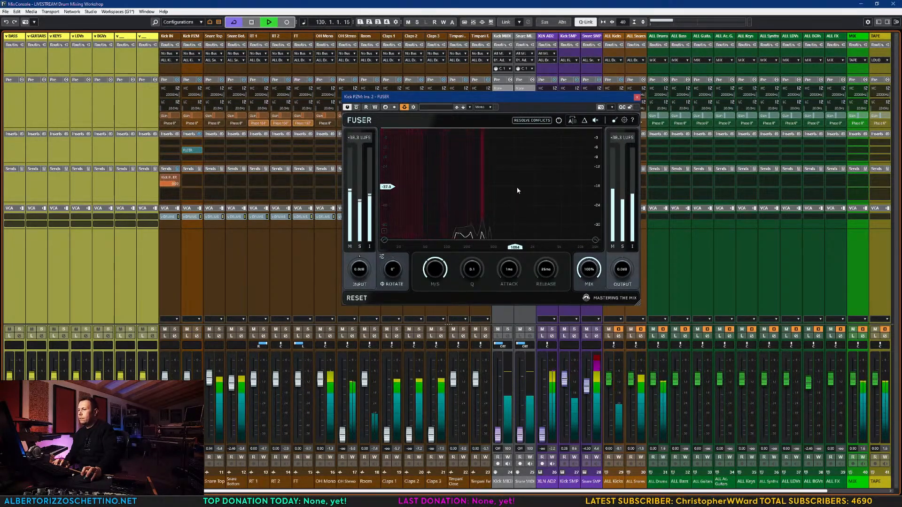
key("space")
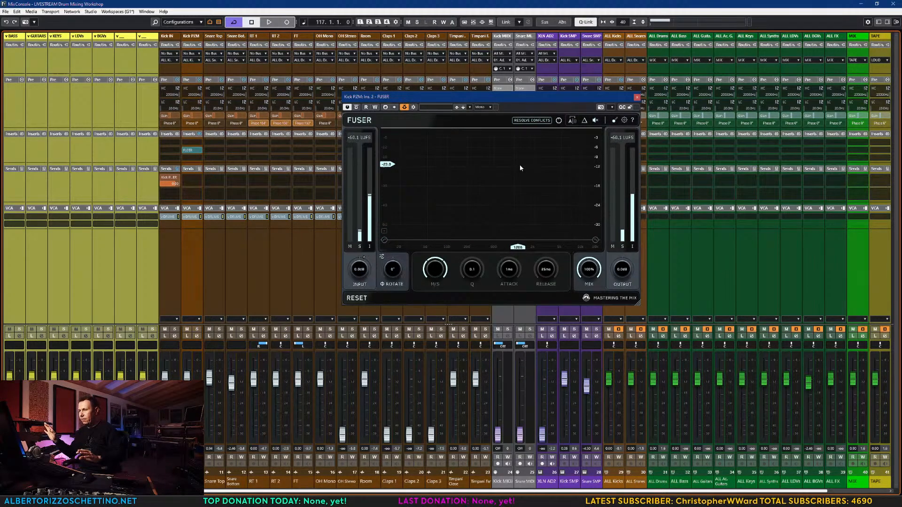
mouse_move(519, 167)
left_mouse_down()
mouse_move(483, 195)
mouse_move(485, 127)
left_mouse_up()
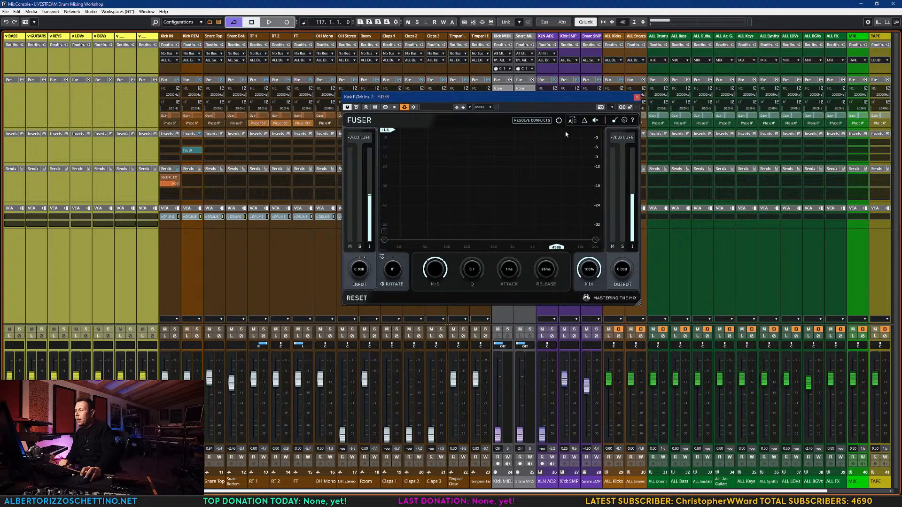
- Switch FUSER's filters to linear phase FIR in its settings
left_click(624, 120)
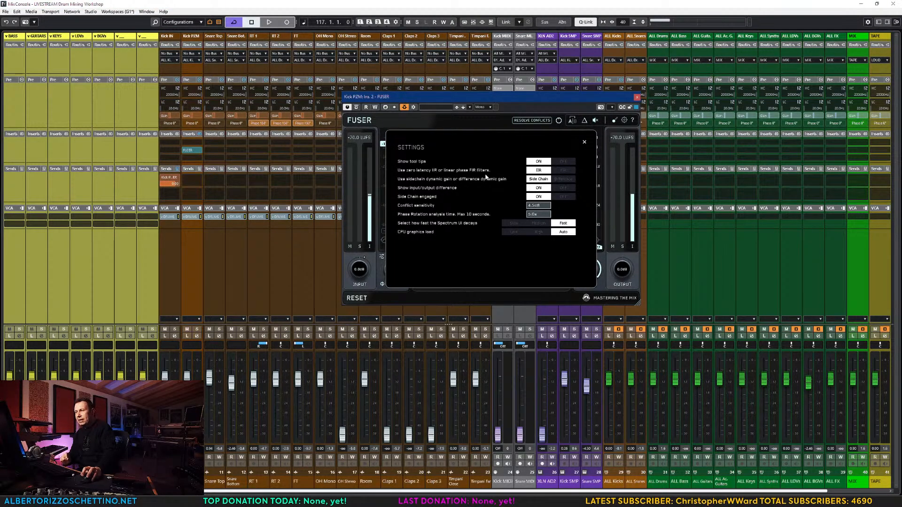
left_click(560, 172)
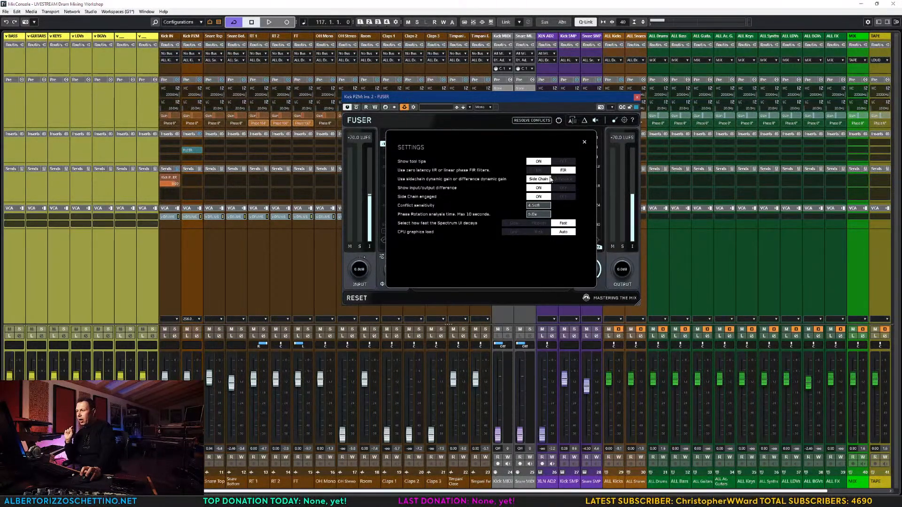
left_click(584, 143)
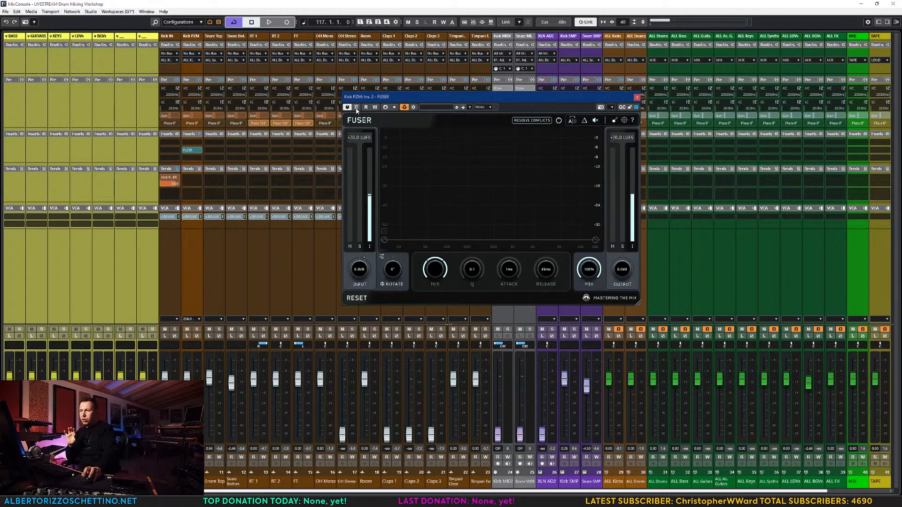
- Play the section and compare the kick with FUSER's speaker monitoring toggled on and off
left_click(595, 121)
left_click(594, 121)
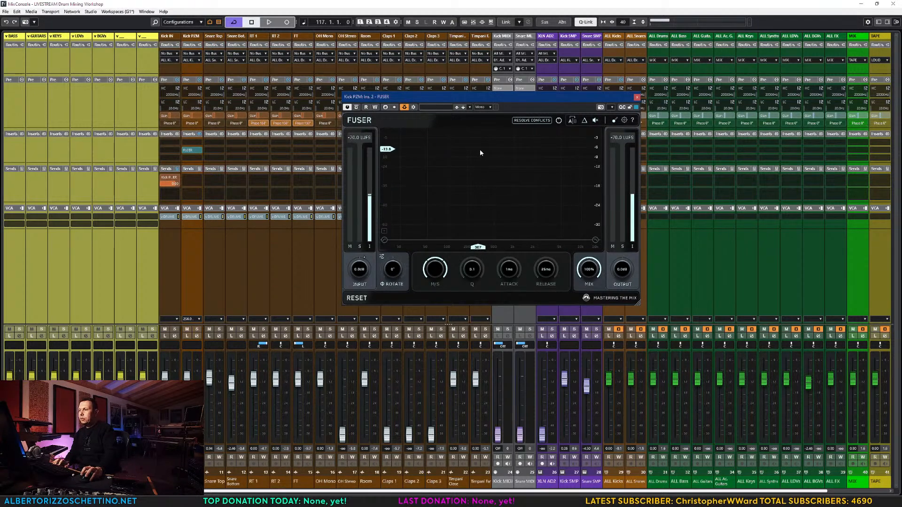
left_click(594, 122)
key("space")
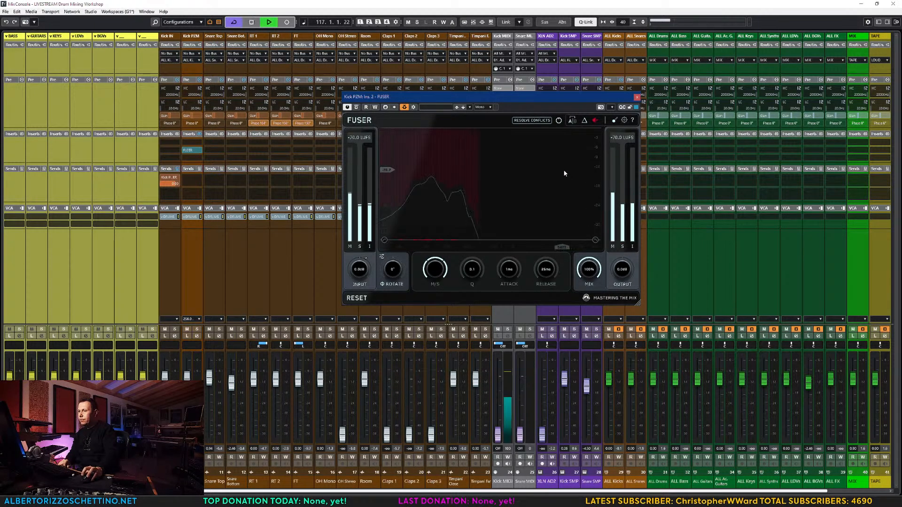
left_click(595, 120)
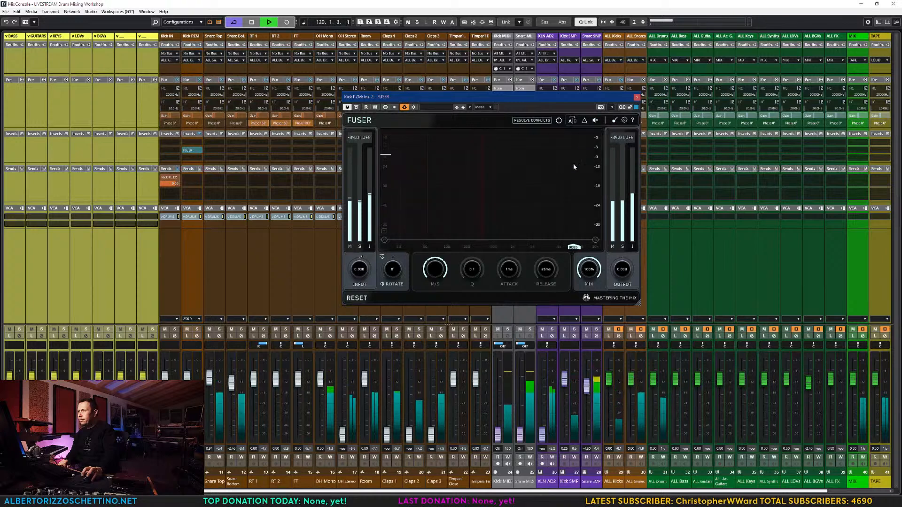
left_click(594, 121)
left_click(594, 120)
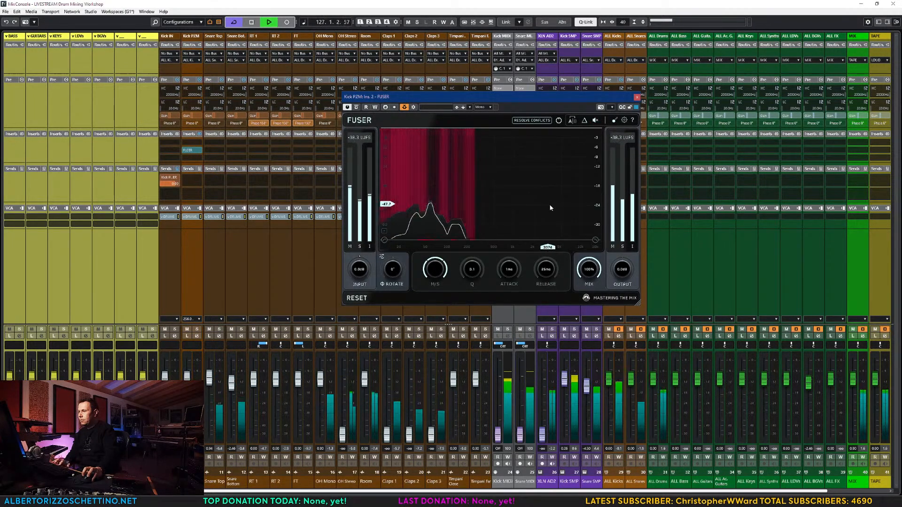
- Resolve the detected kick conflicts in FUSER during playback, then audition the curve with speaker monitoring on and off
left_click(528, 120)
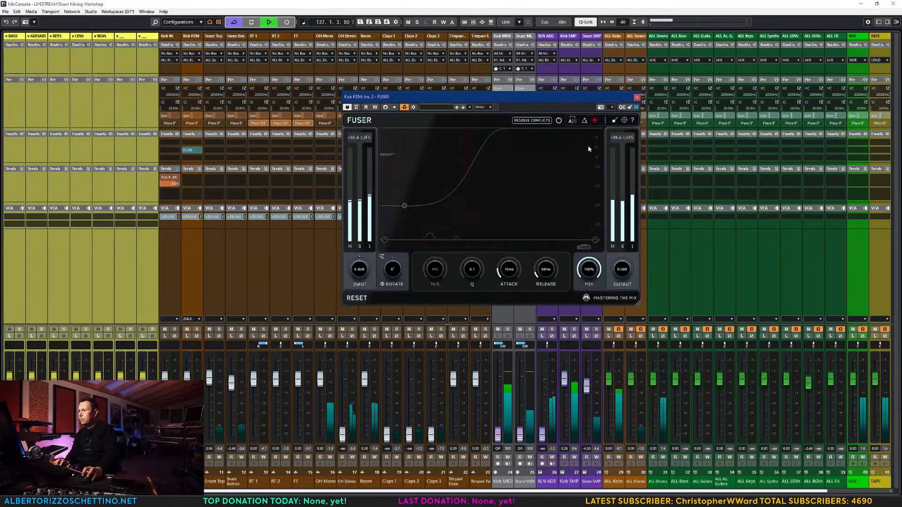
left_click(595, 122)
left_click(595, 122)
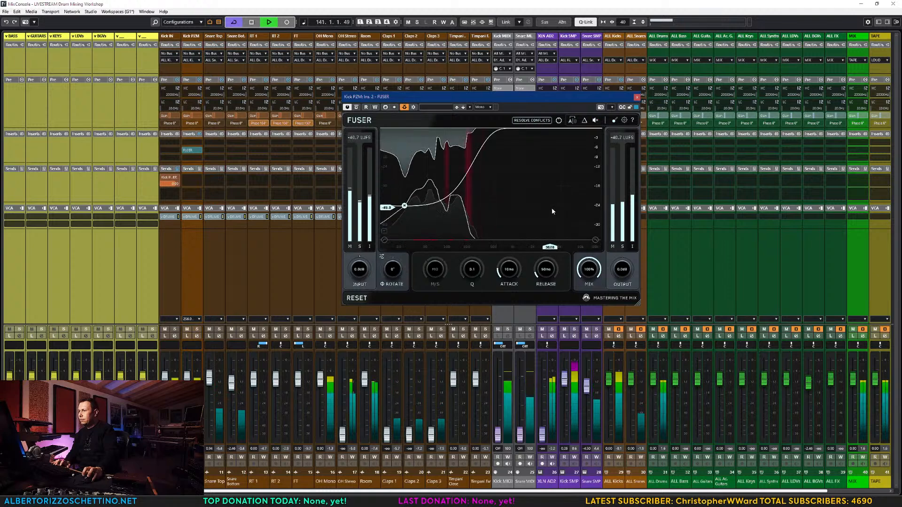
key("space")
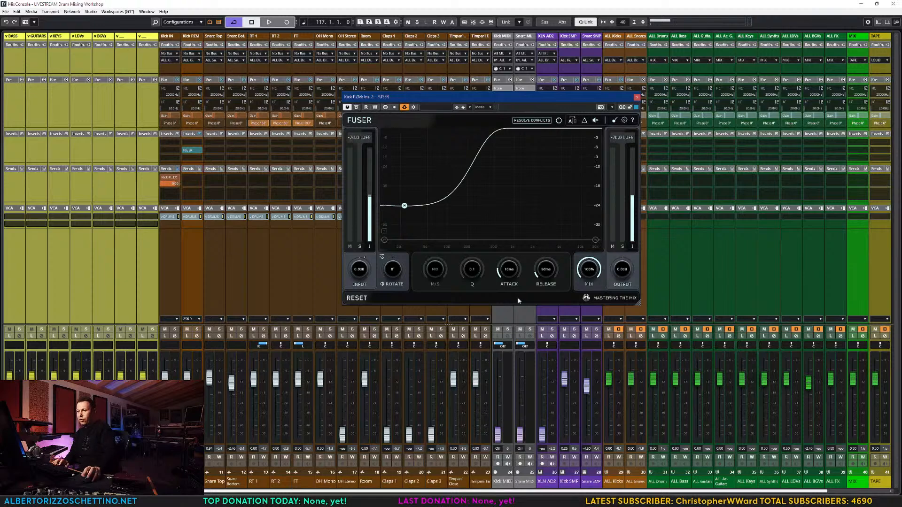
- Run FUSER's automatic phase rotation analysis for Kick PZM while playing the section and audition it
left_click(381, 258)
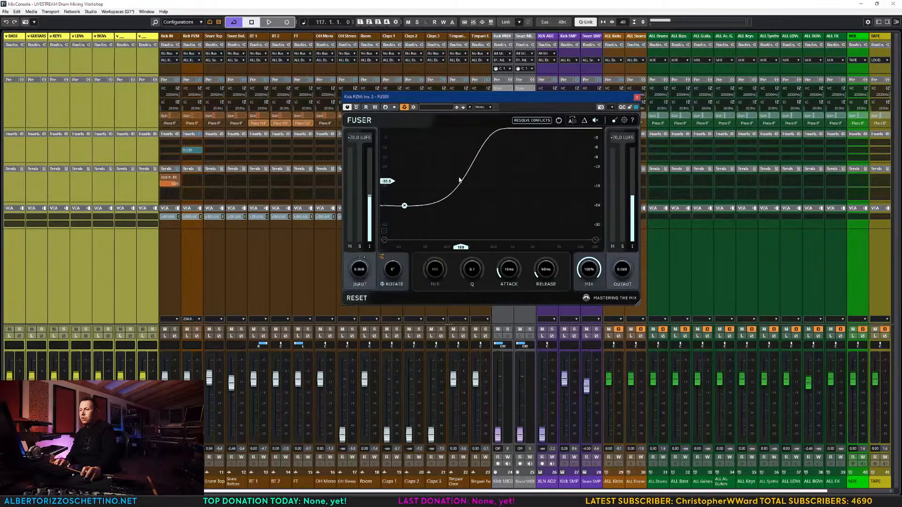
key("space")
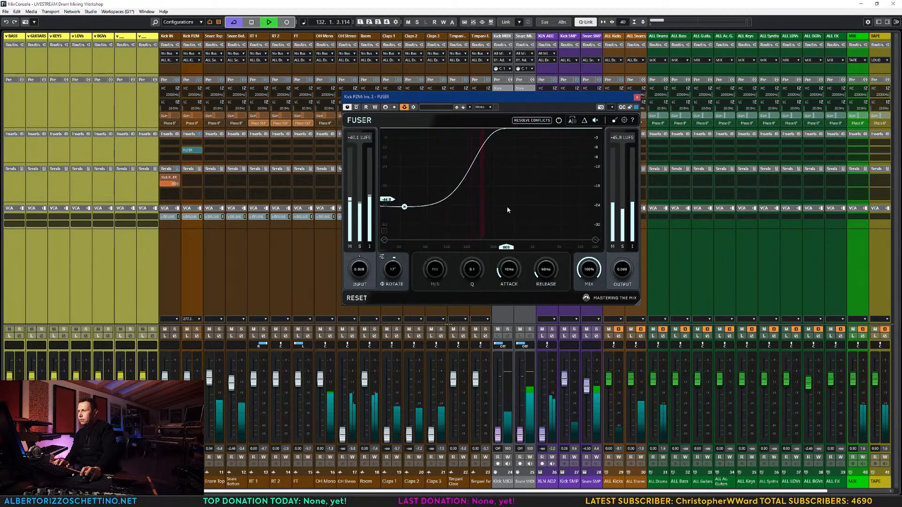
key("space")
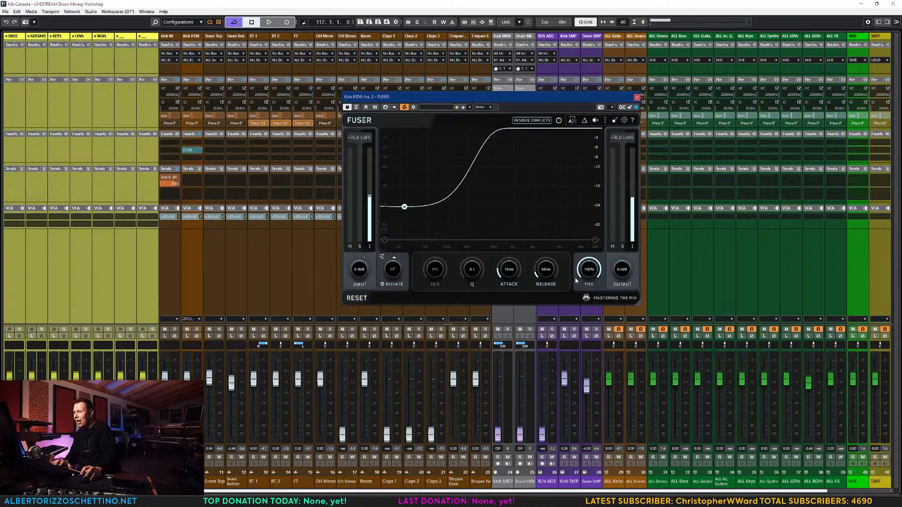
- Lower FUSER's Mix to 50% while auditioning the drums
key("space")
left_click_drag(585, 276, 579, 334)
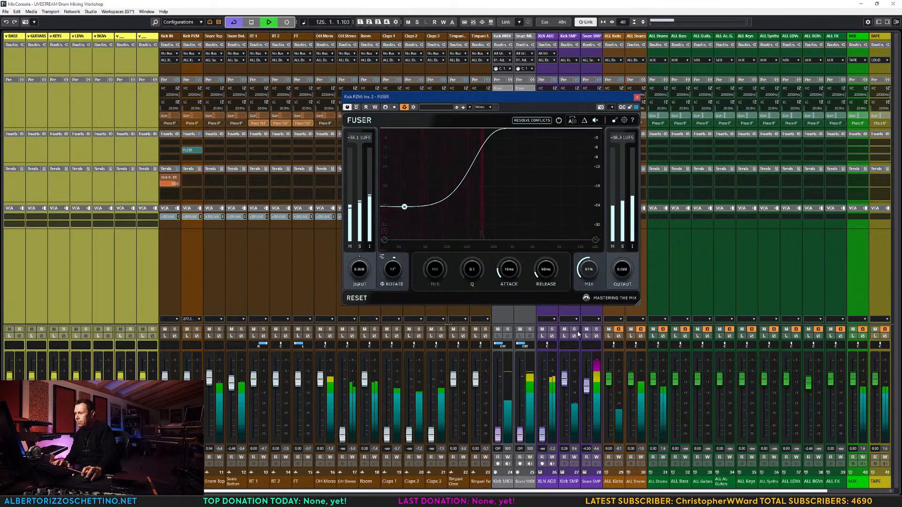
key("space")
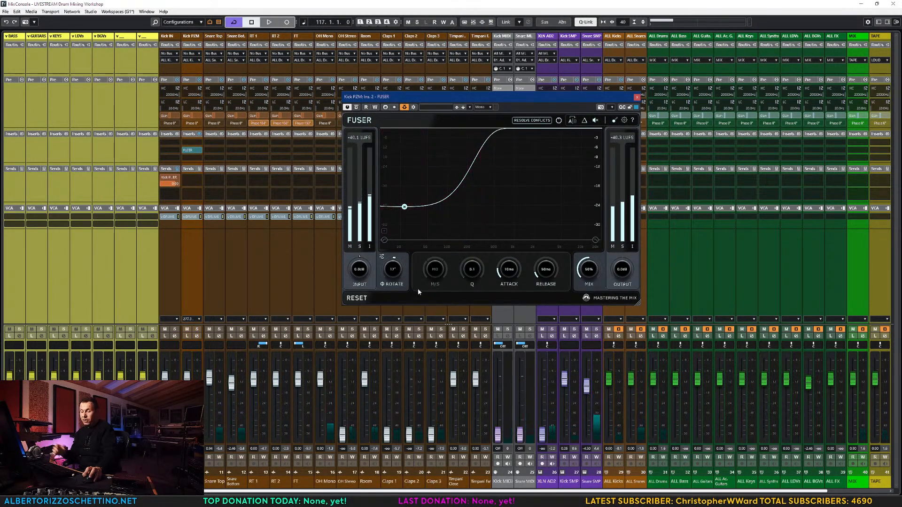
- Reopen FUSER on Kick PZM for a final check, close it and return to the mixer
left_click(637, 97)
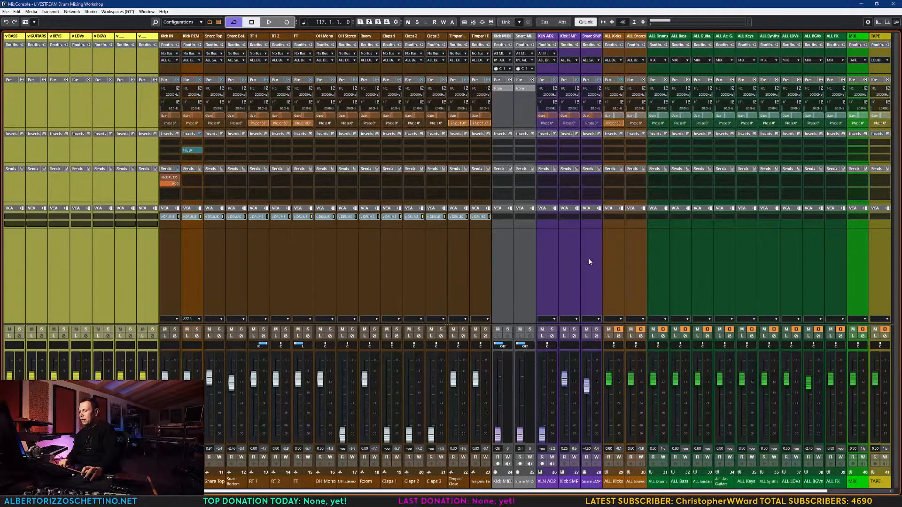
left_click(568, 252)
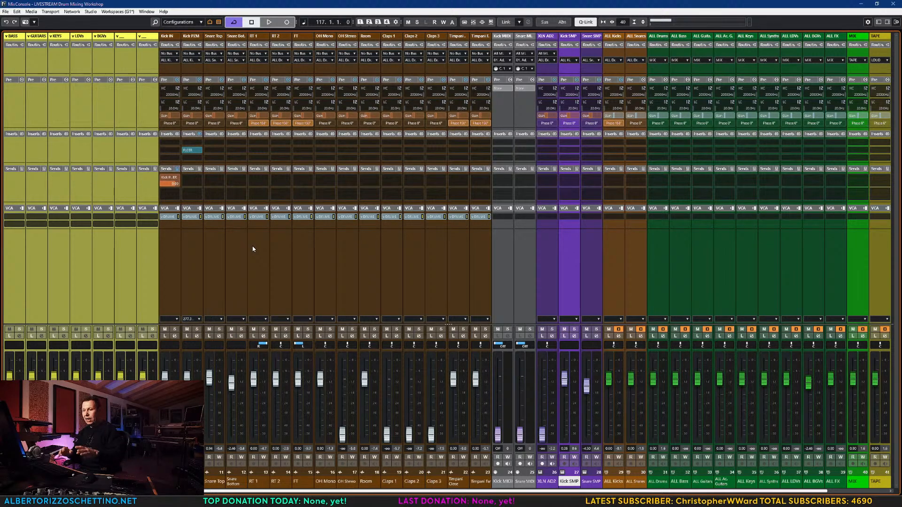
left_click(192, 150)
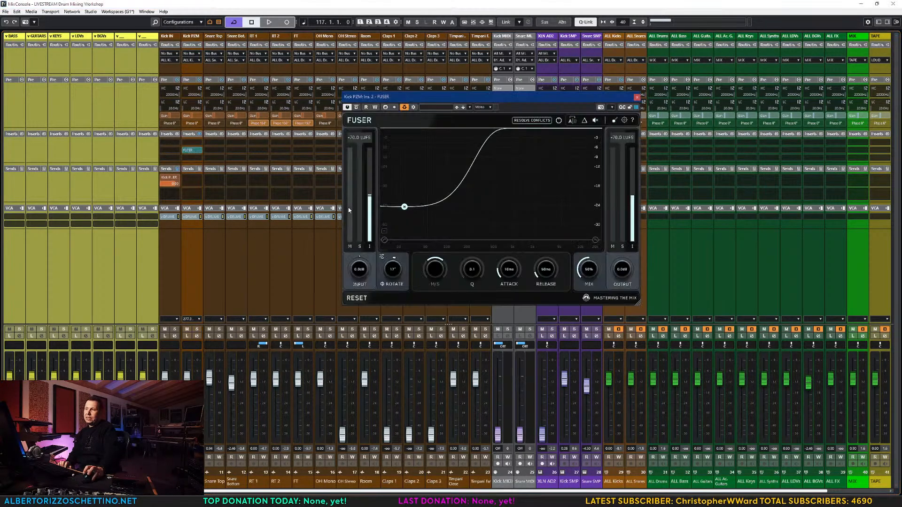
left_click(637, 98)
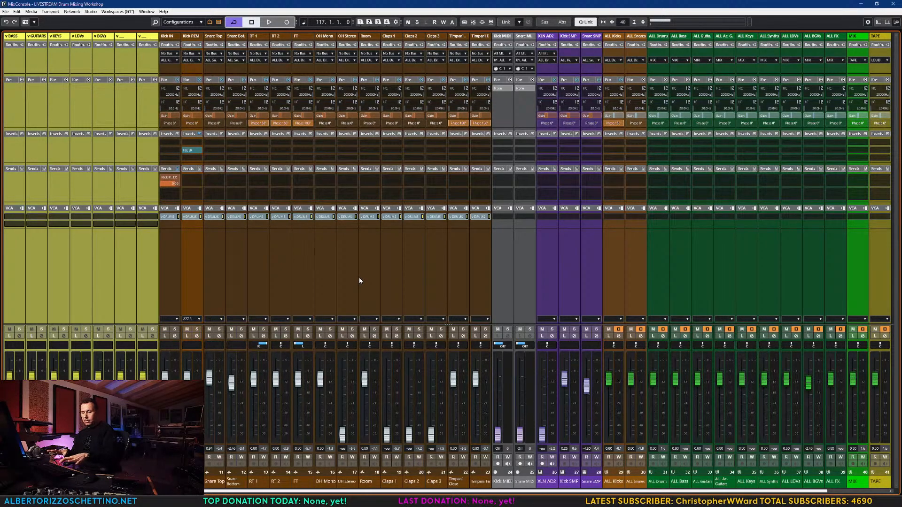
key("F3")
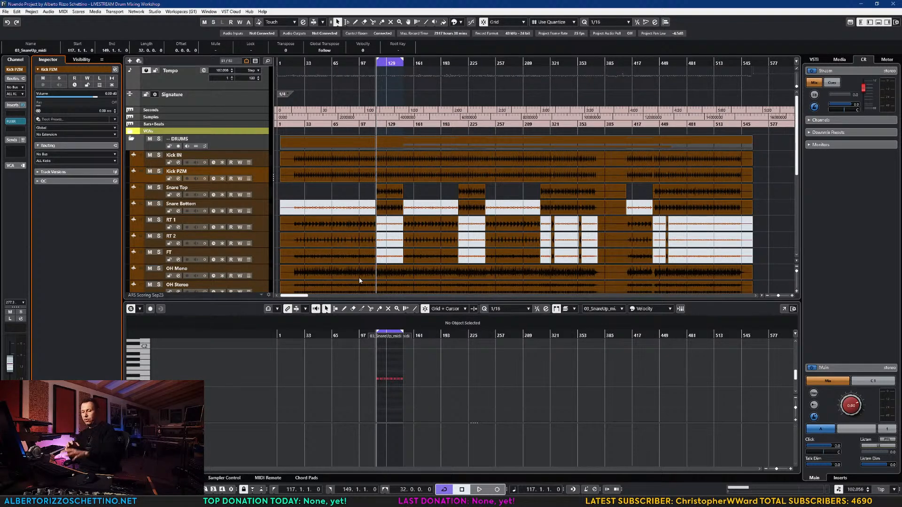
key("F3")
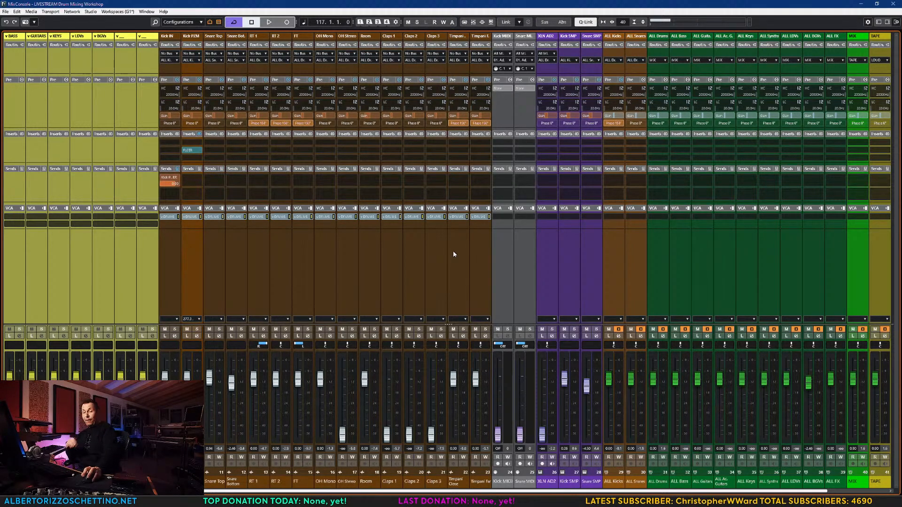
- Insert the J37 Stereo tape plug-in in the second insert slot of ALL Drums and move its window clear of the channel
left_click(661, 255)
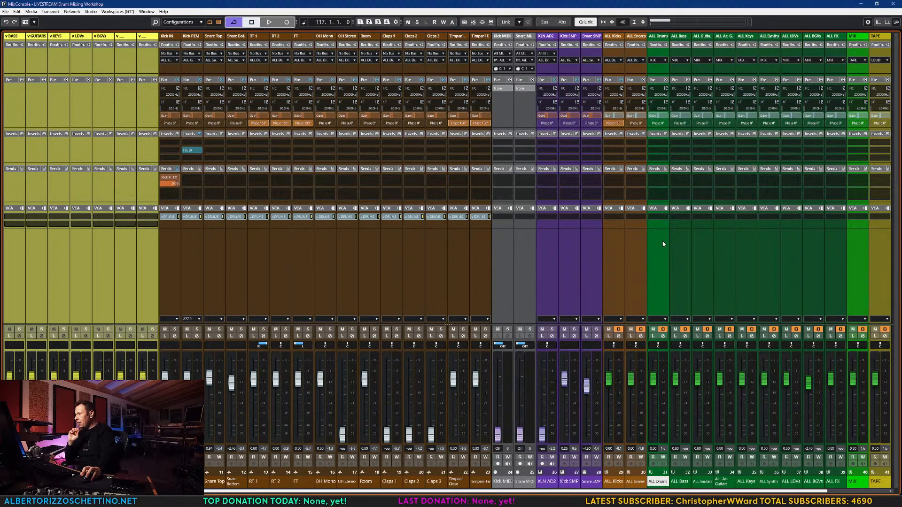
left_click(665, 150)
type("j3")
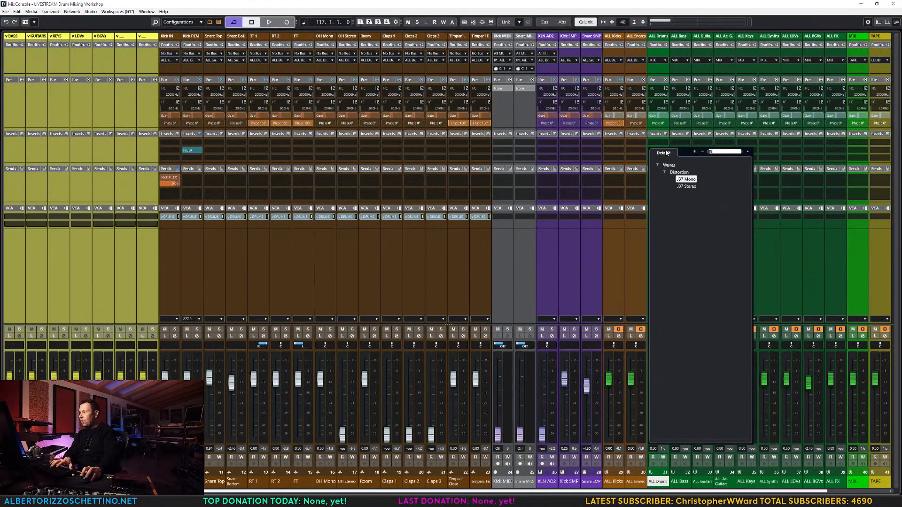
double_click(685, 187)
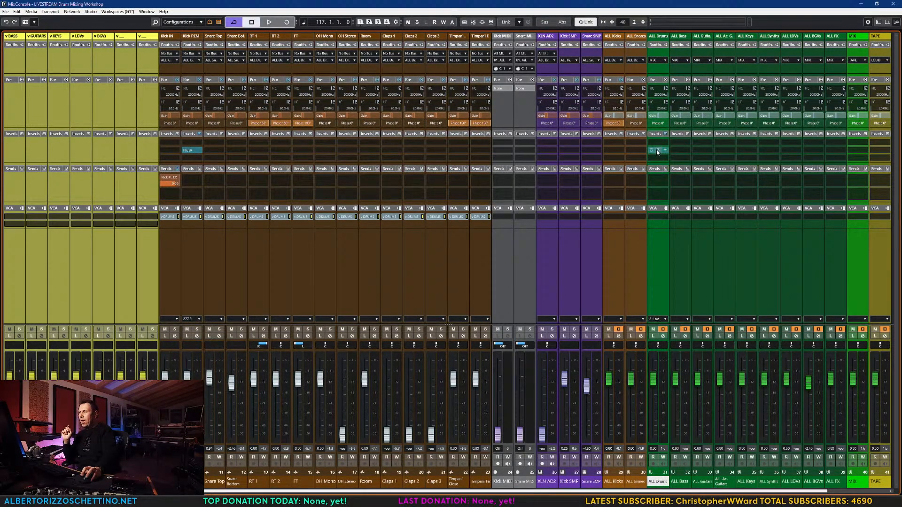
left_click_drag(596, 95, 631, 79)
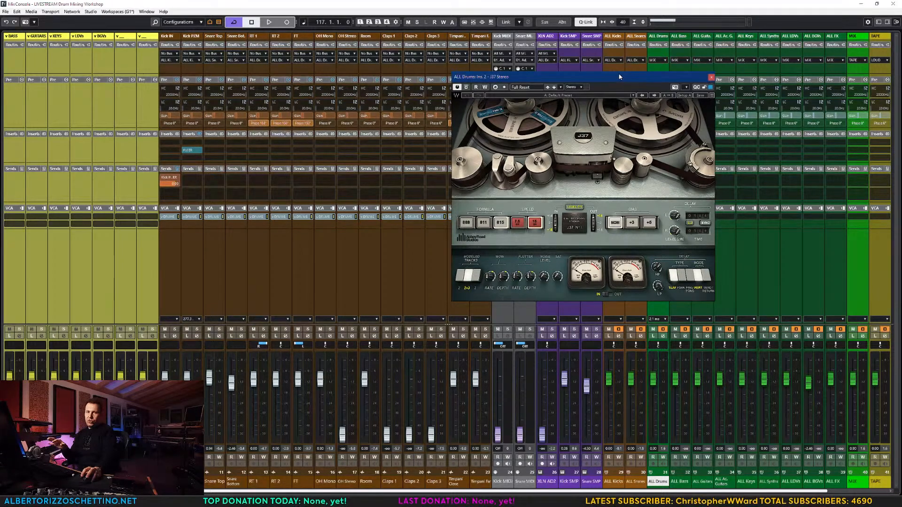
left_click_drag(614, 78, 543, 82)
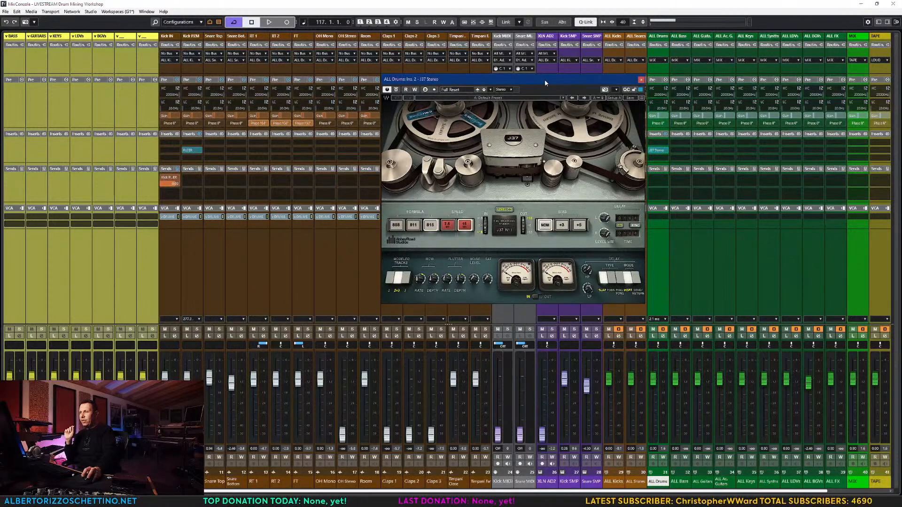
left_click_drag(553, 82, 528, 81)
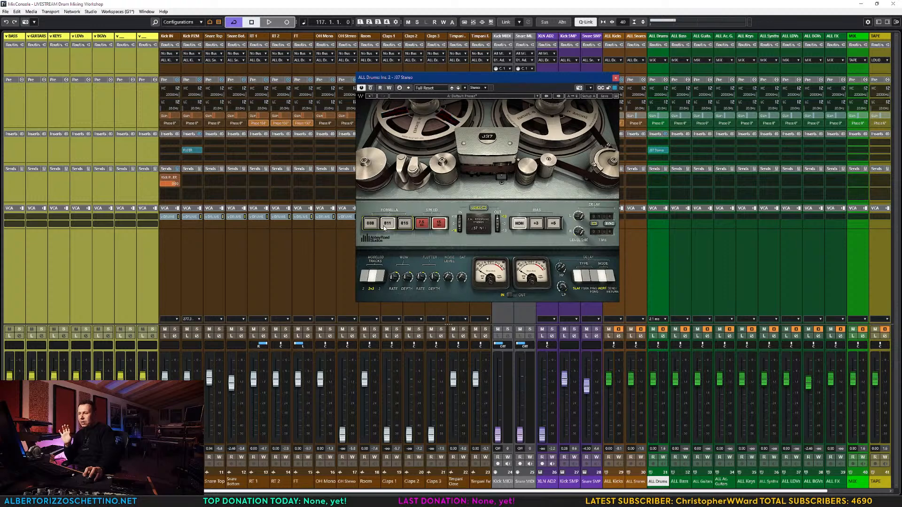
- Compare J37's tape formulas 888, 811 and 815 during drum playback and select 811
left_click(402, 225)
mouse_move(461, 226)
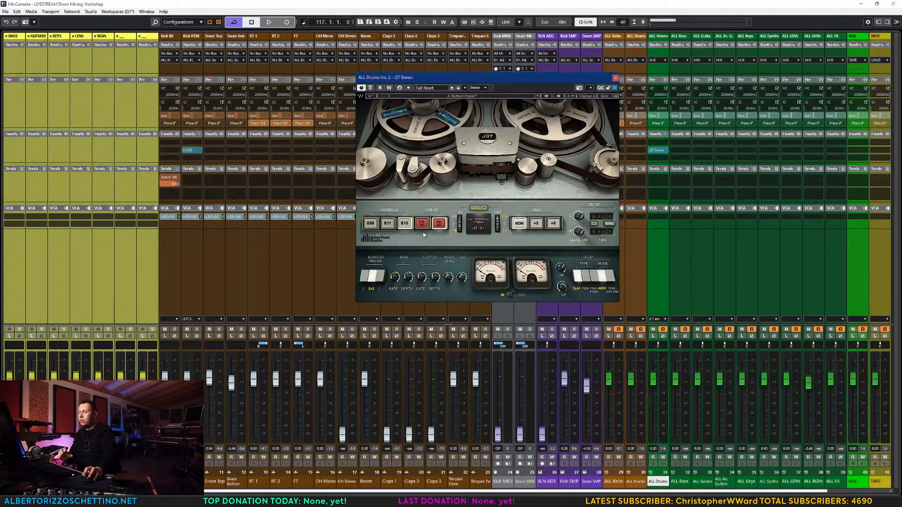
left_click(376, 225)
key("space")
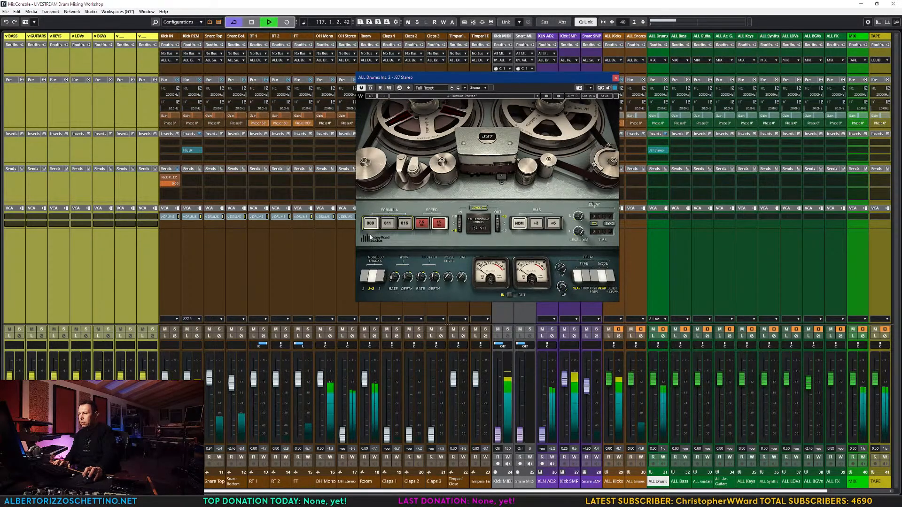
left_click(387, 224)
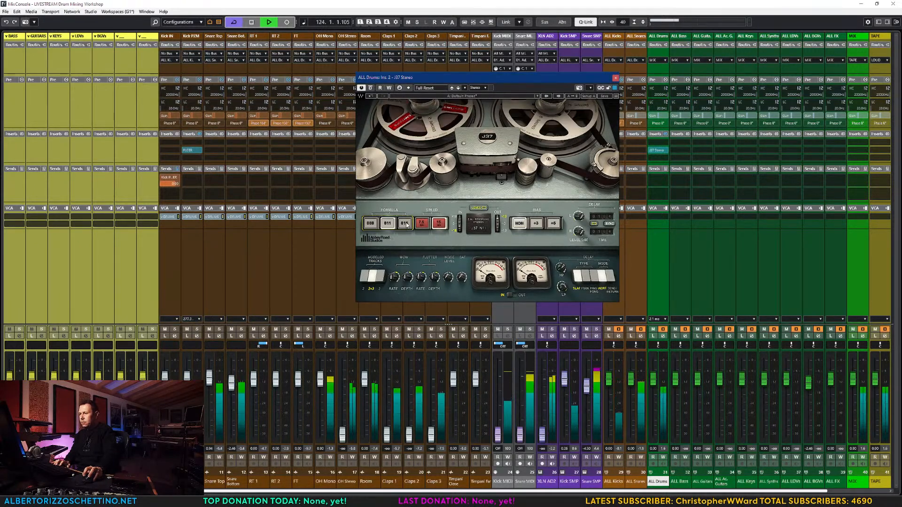
left_click(404, 224)
left_click(387, 223)
- Audition J37's higher bias settings on the drums and stop playback with nominal bias selected
left_click(536, 224)
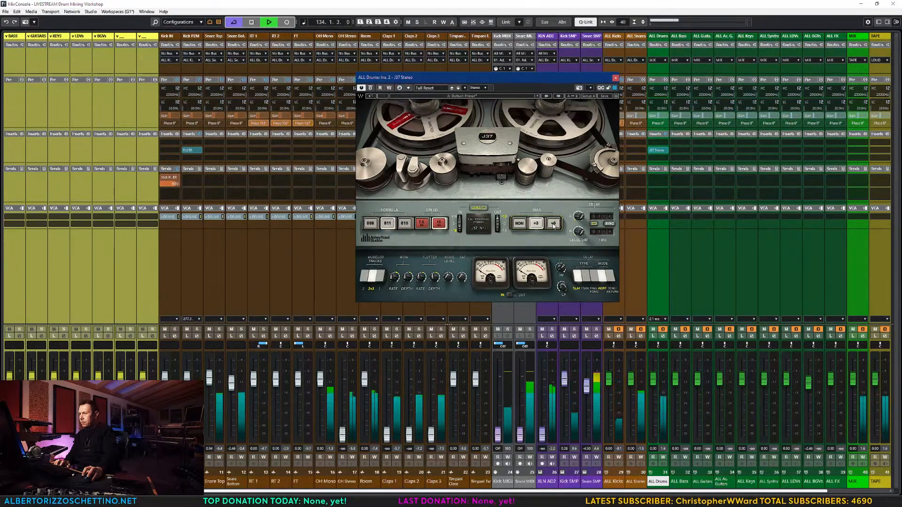
left_click(551, 226)
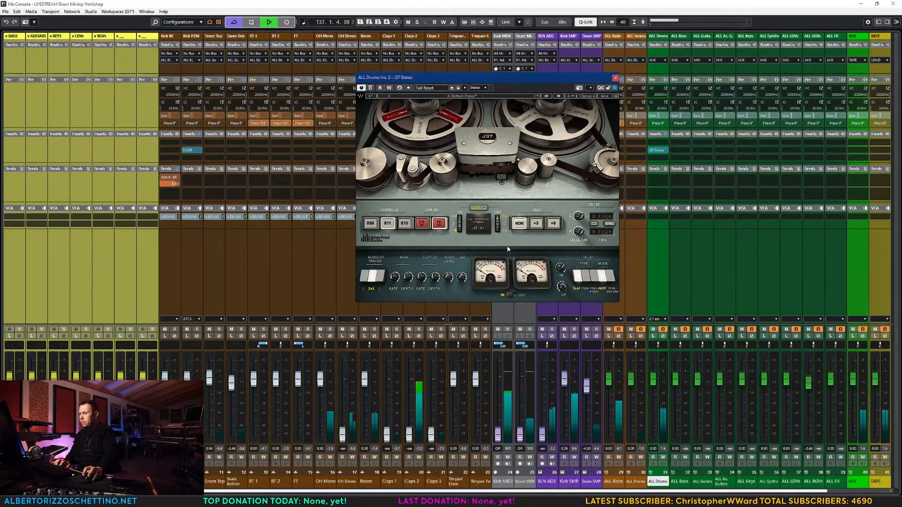
key("space")
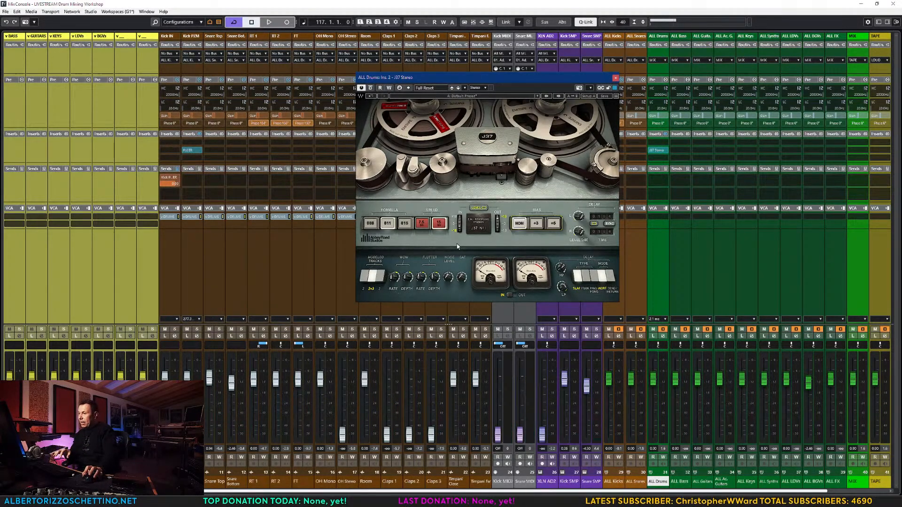
- Audition J37's formula 815 and the bias options during playback, settling on formula 811 with +3 bias
left_click(406, 225)
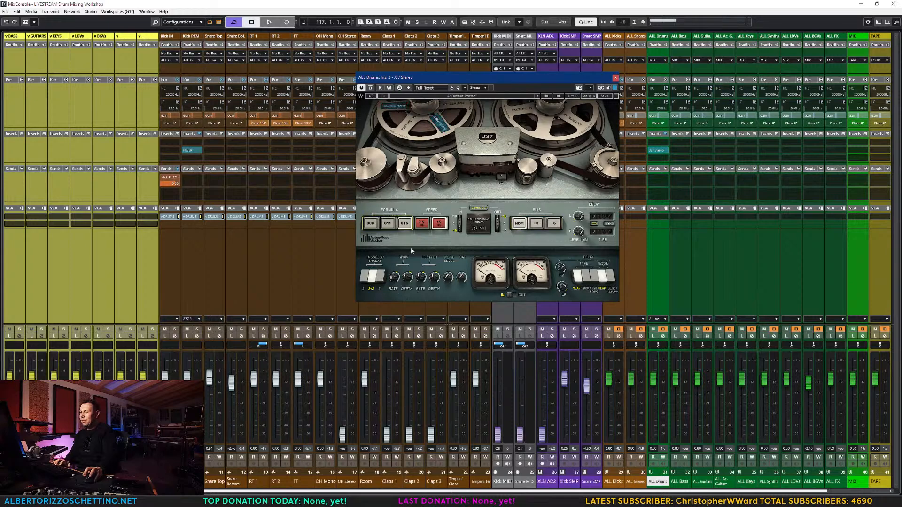
key("space")
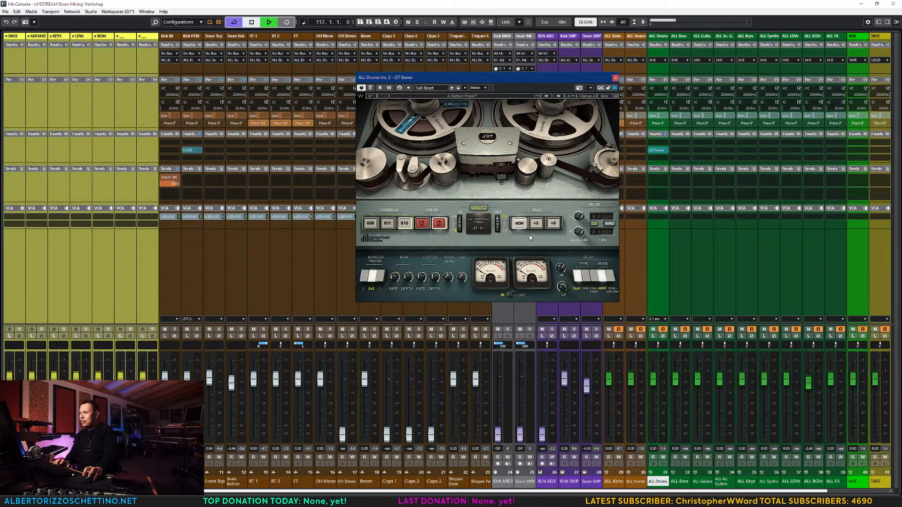
left_click(554, 224)
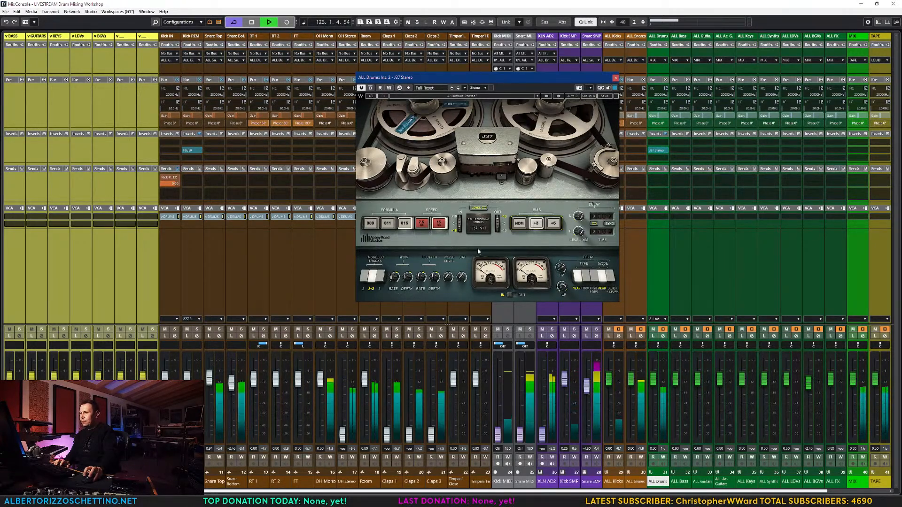
left_click(518, 226)
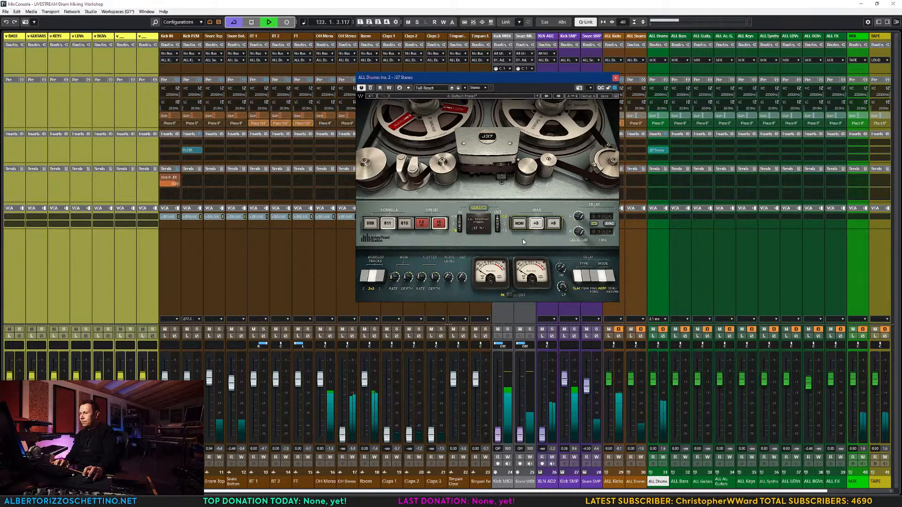
key("space")
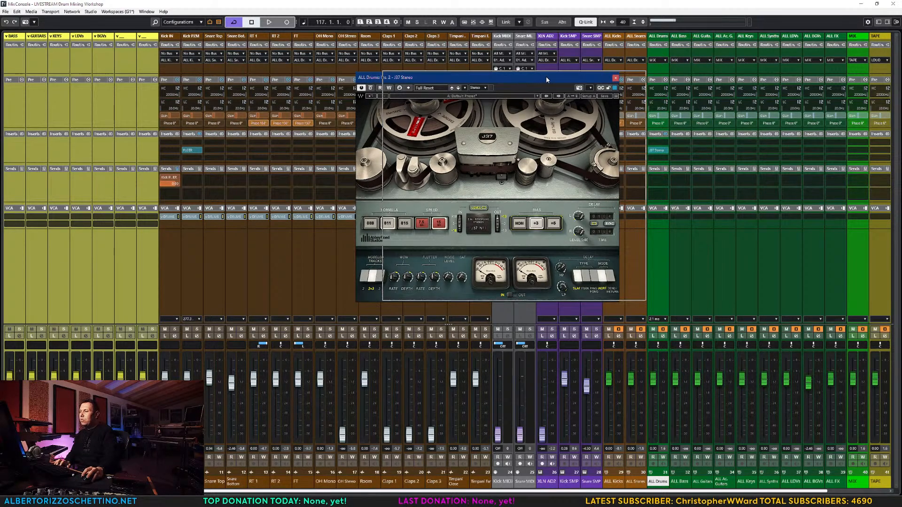
- Adjust J37's input level while playing the drums and stop playback
left_click_drag(516, 83, 542, 81)
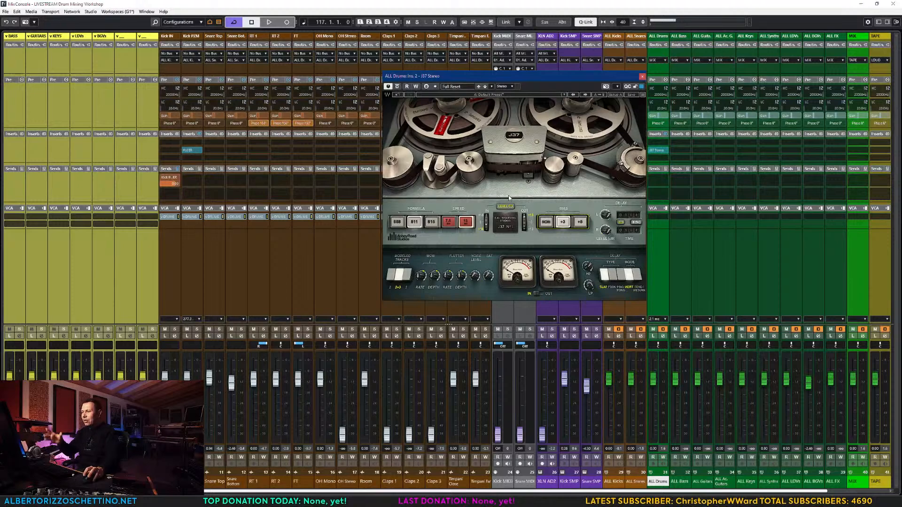
mouse_move(487, 228)
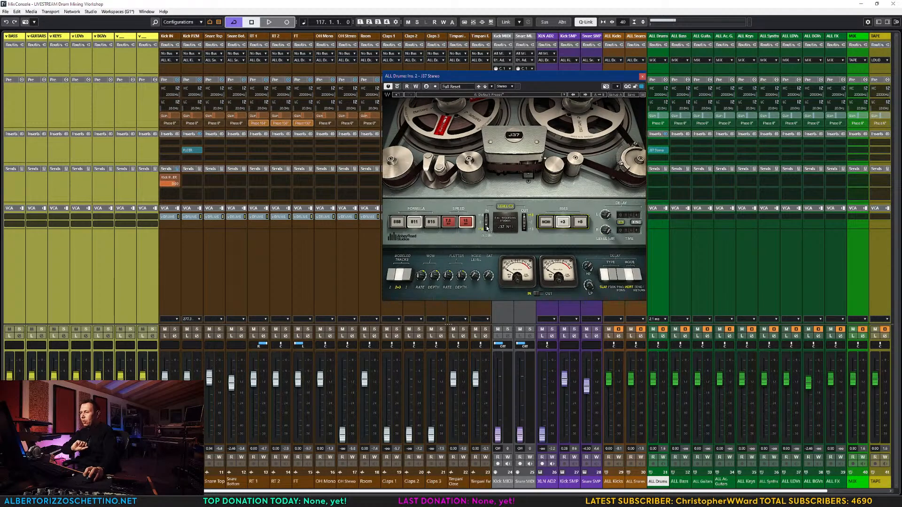
key("space")
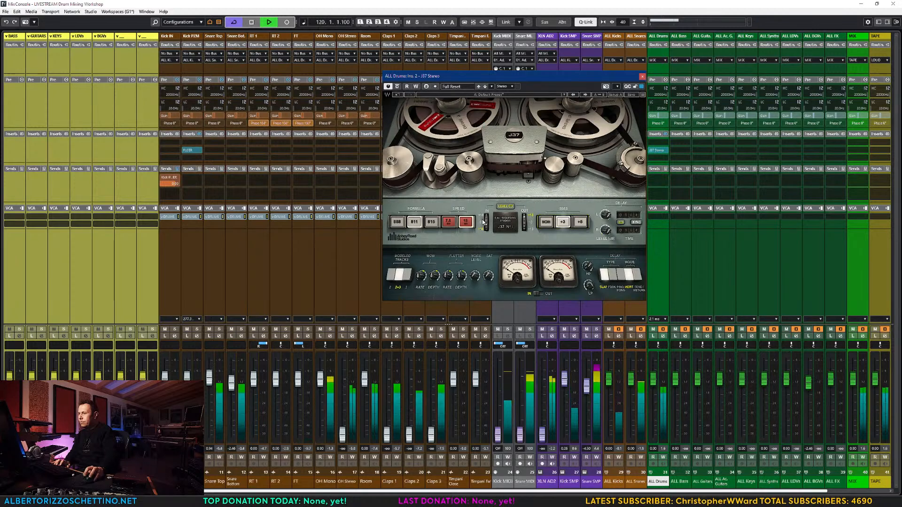
left_click_drag(487, 226, 486, 224)
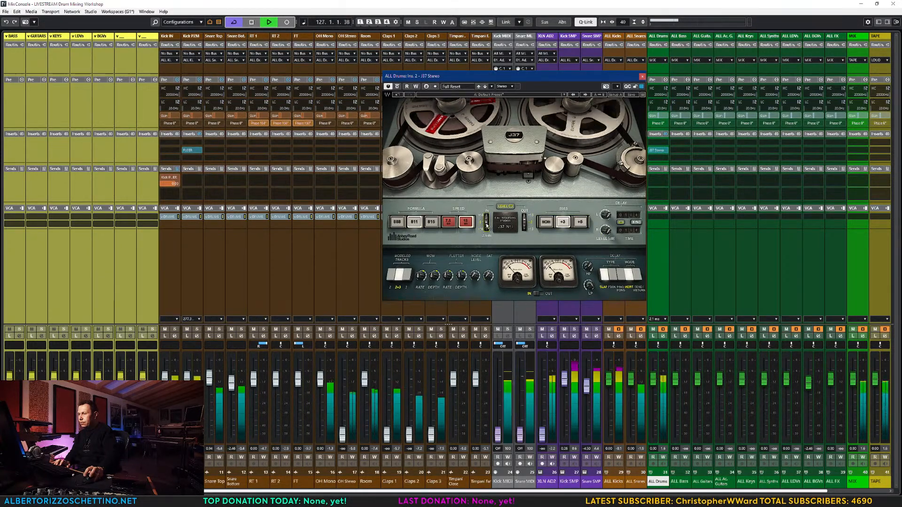
key("space")
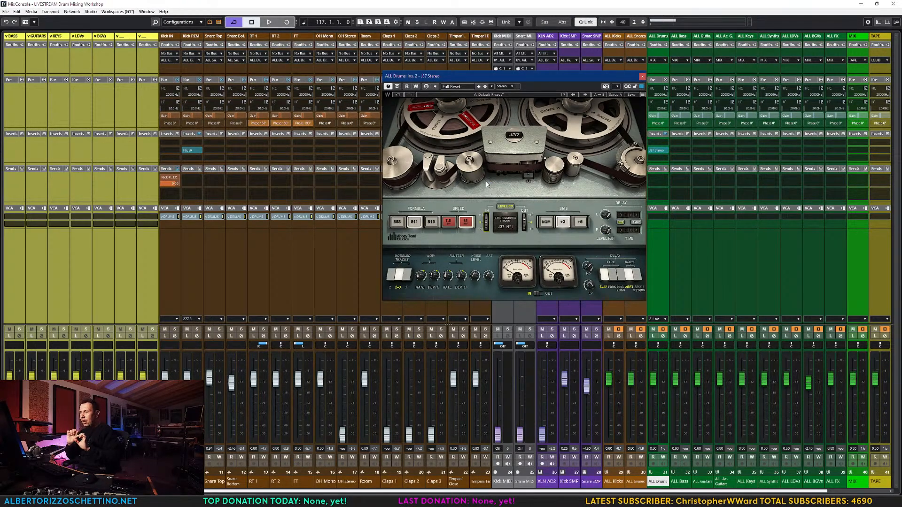
- Close J37 and move it to the first insert slot of ALL Drums
left_click(643, 76)
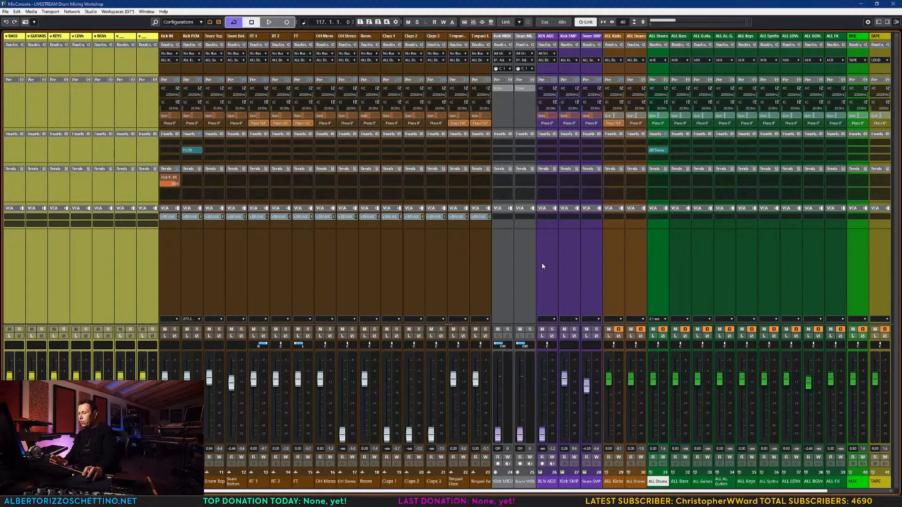
left_click_drag(656, 150, 657, 143)
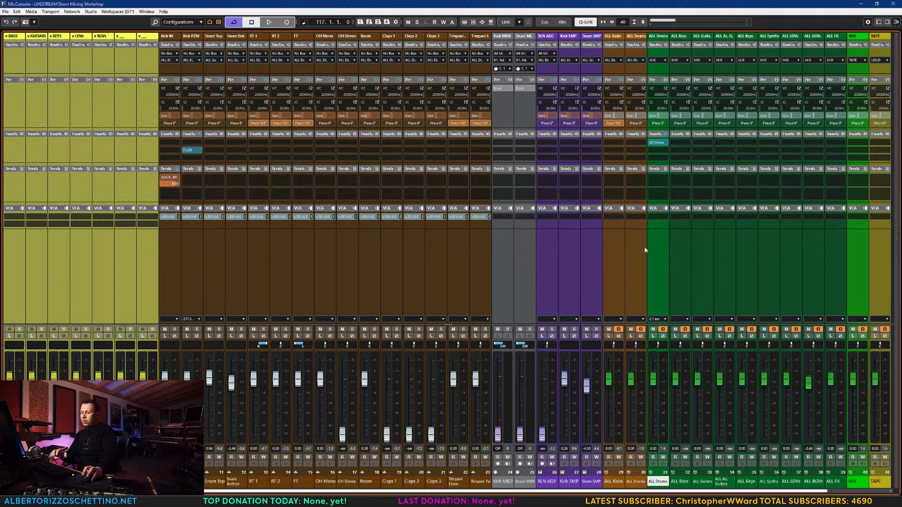
- Set the project's loop range from bar 20 to bar 104 and return to the mixer
key("F3")
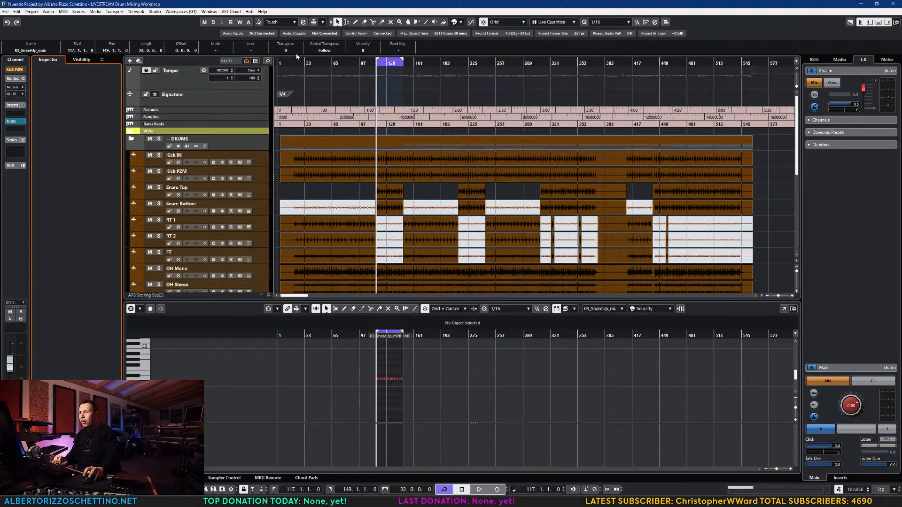
left_click_drag(294, 62, 364, 63)
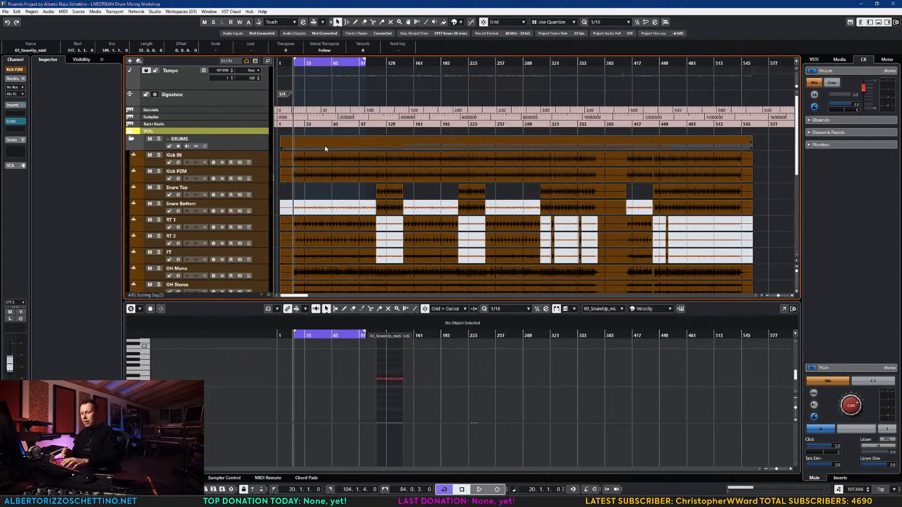
key("F3")
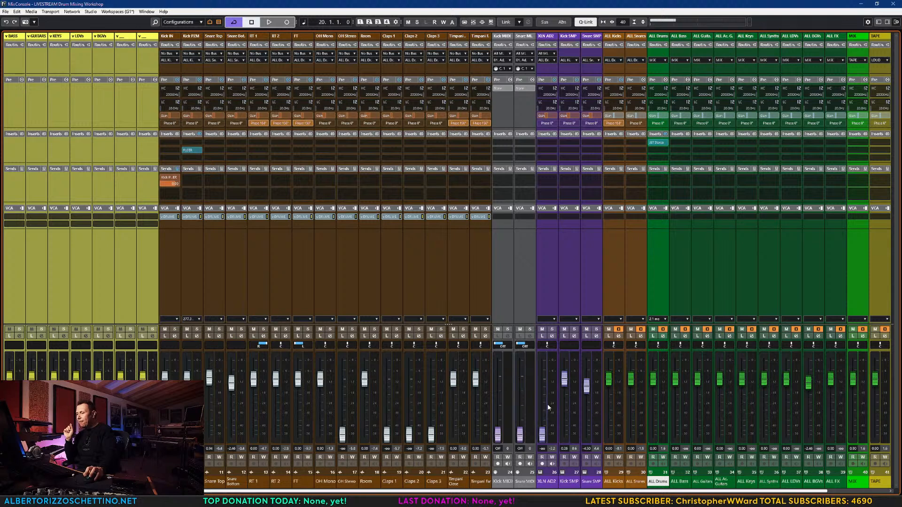
- Load the UADx 1176LN Rev E Compressor in the second insert slot of ALL Drums and audition it on the drums
scroll(584, 492, "down", 2)
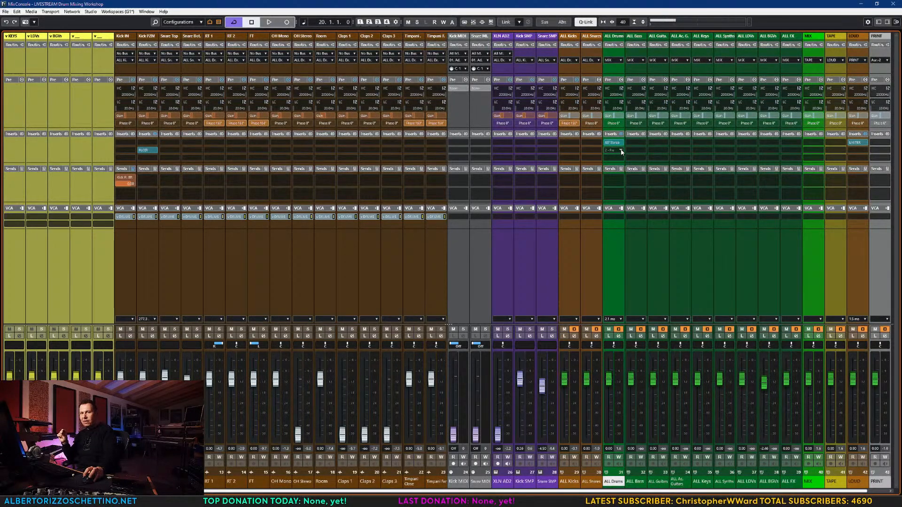
left_click(621, 151)
type("1176")
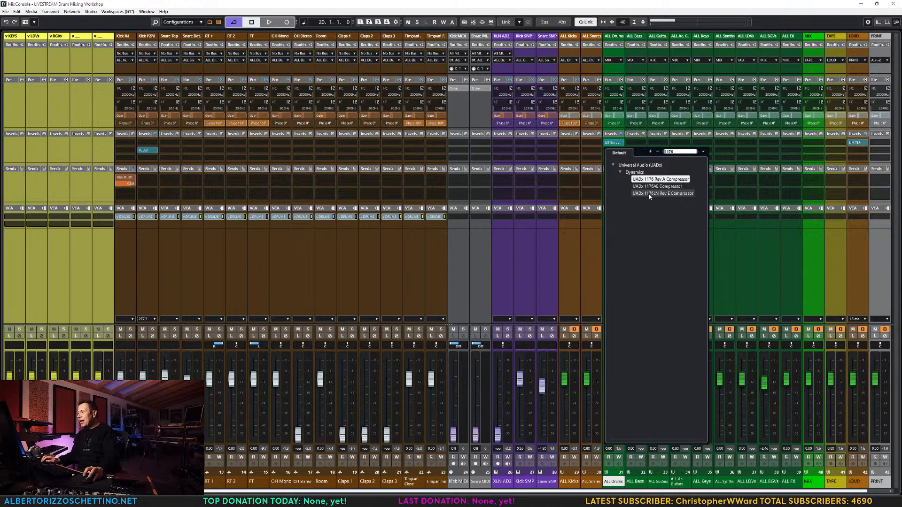
left_click(650, 193)
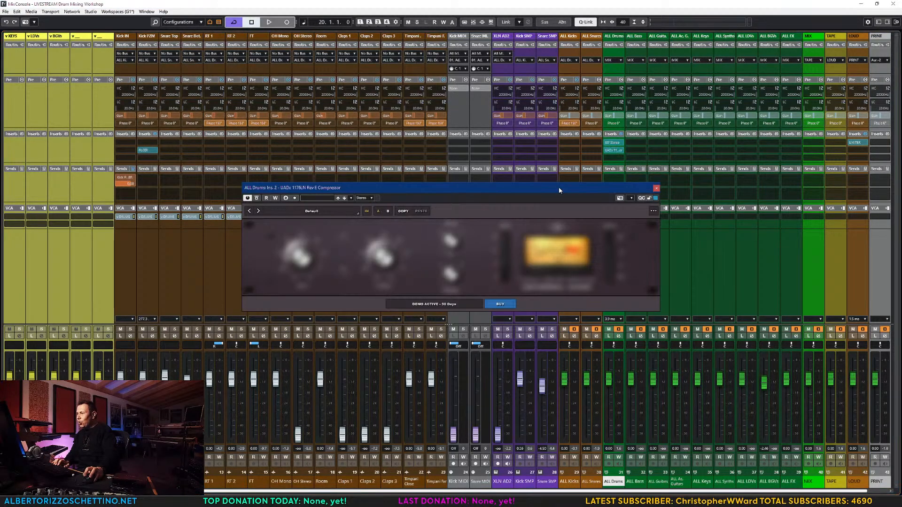
left_click_drag(556, 190, 648, 119)
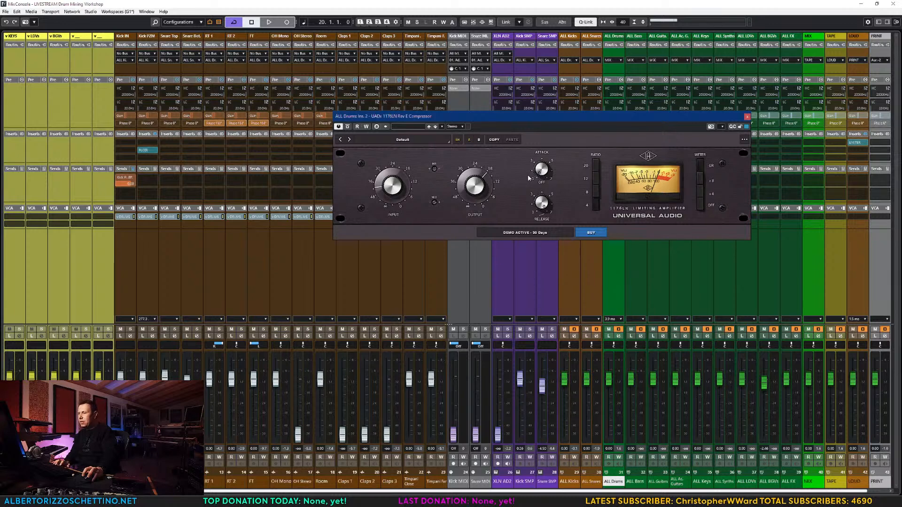
key("space")
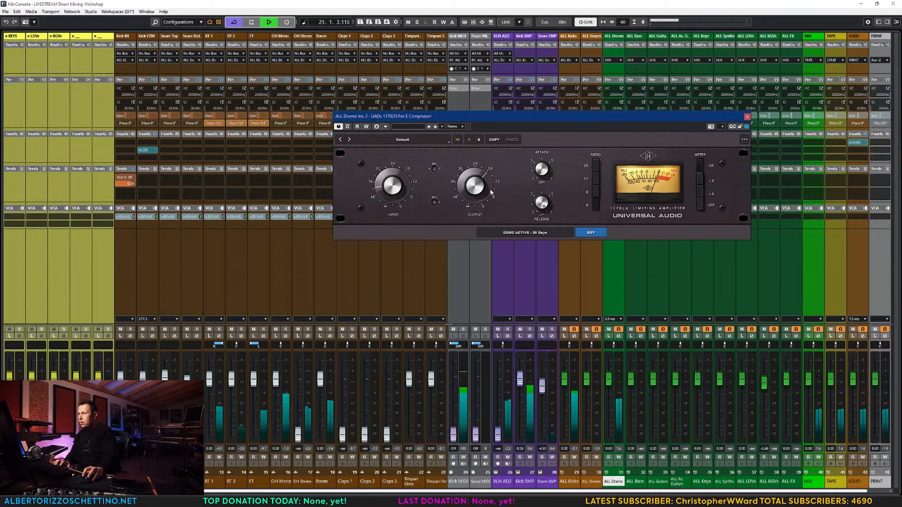
key("space")
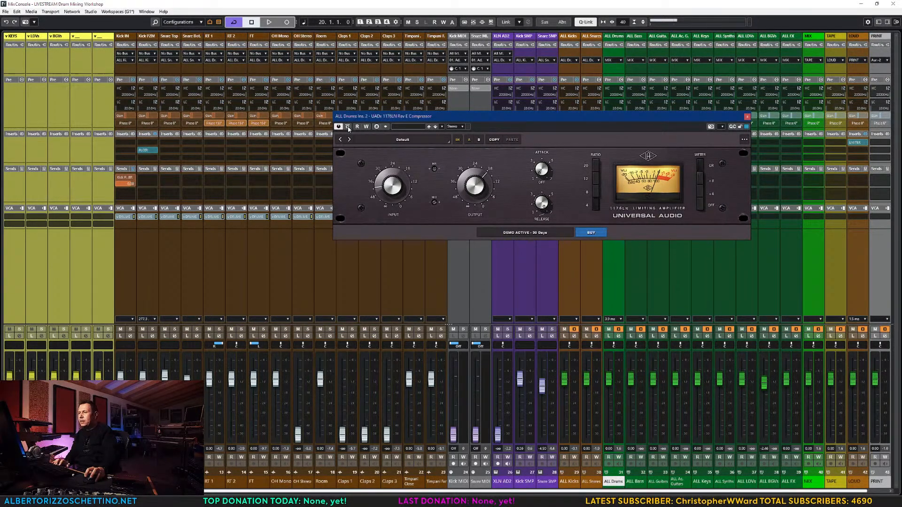
- Copy the 1176LN's A settings to slot B, audition the compressor during playback, and close it
left_click(493, 140)
left_click(478, 140)
left_click(512, 140)
key("space")
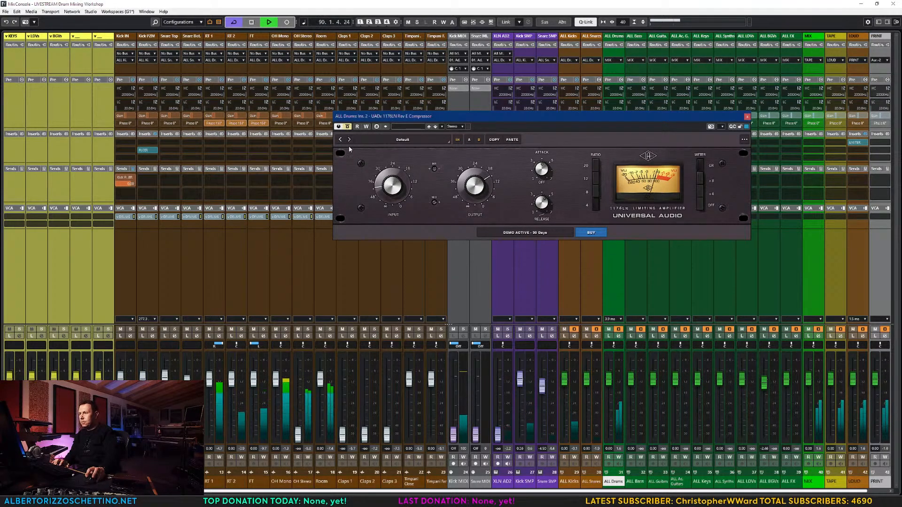
key("space")
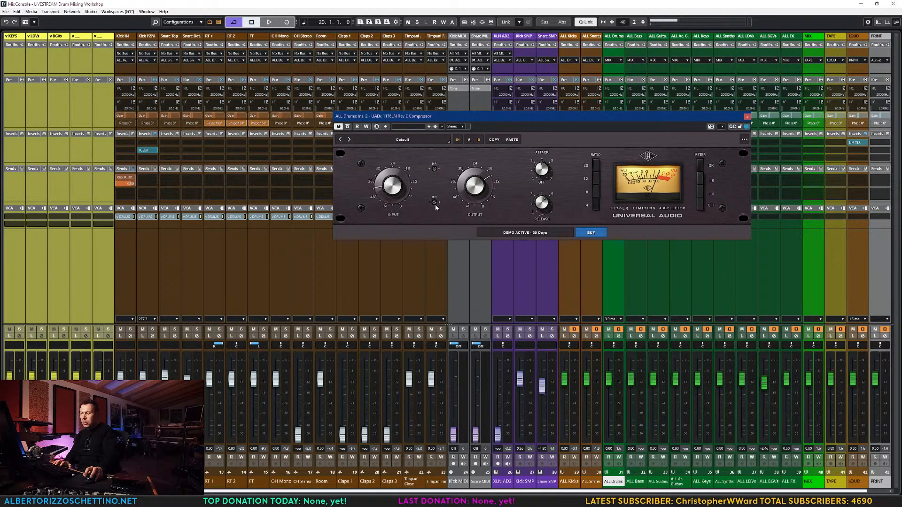
left_click_drag(487, 114, 492, 116)
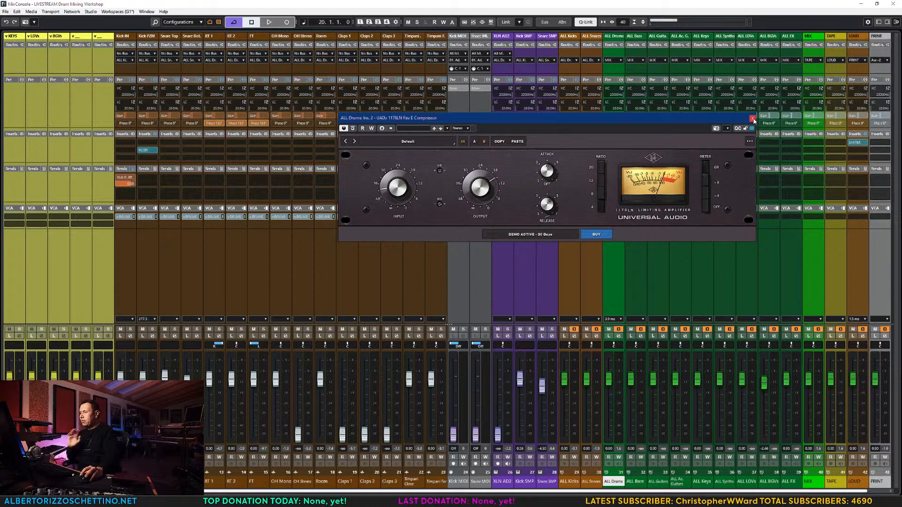
left_click(752, 119)
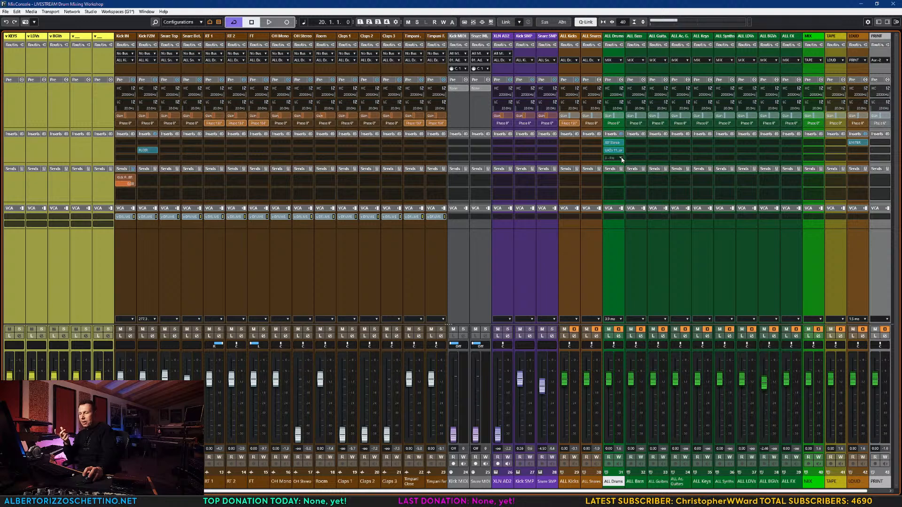
- Load the UADx Fairchild 670 Compressor in the first insert slot of the MIX bus
left_click_drag(622, 159, 818, 143)
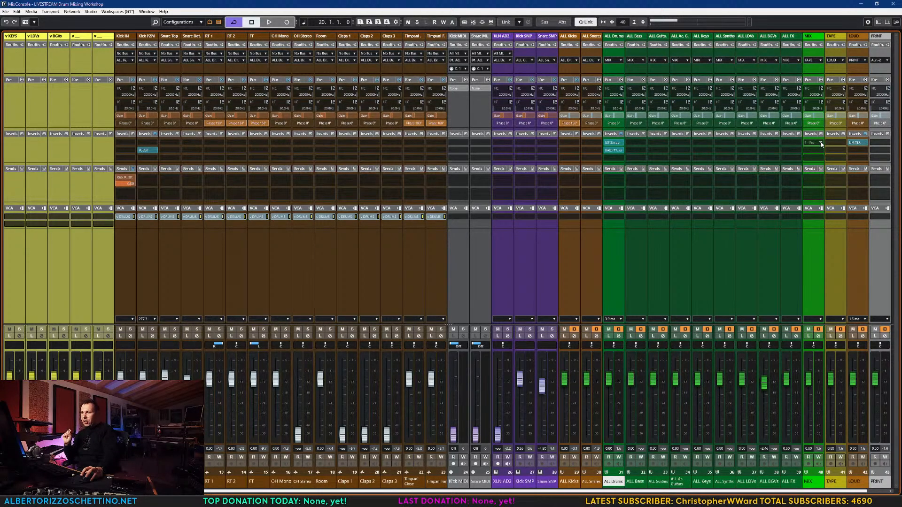
left_click(821, 143)
type("670")
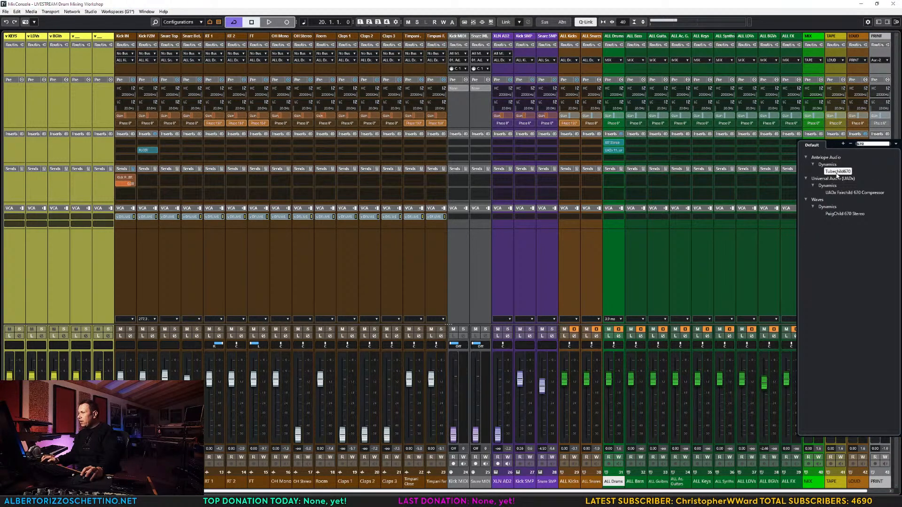
left_click(840, 193)
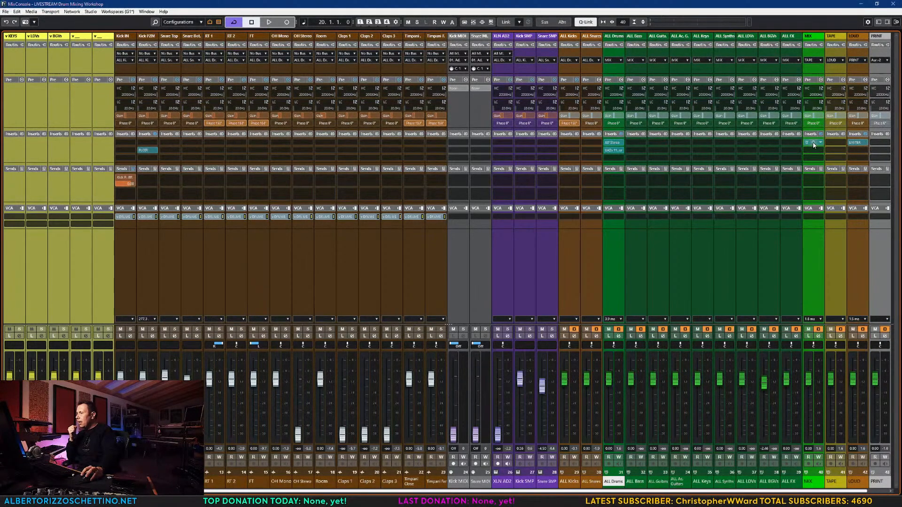
left_click_drag(624, 56, 544, 47)
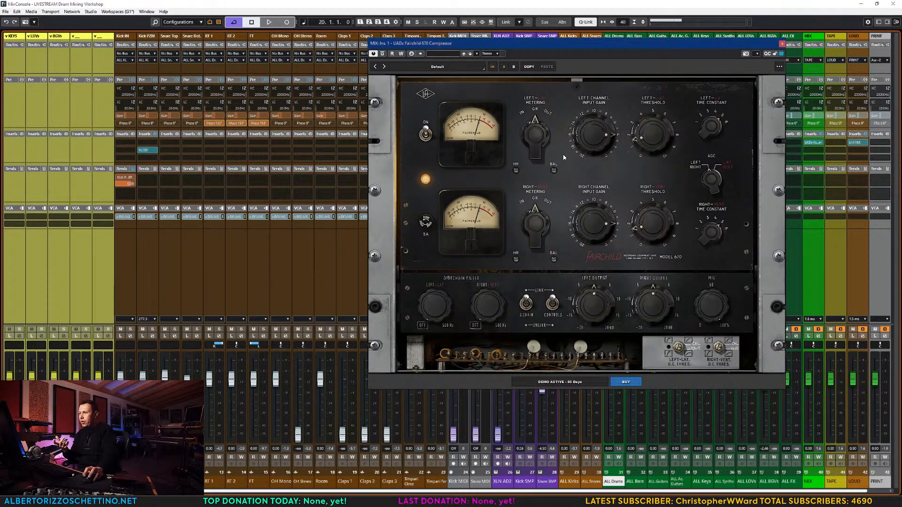
left_click_drag(588, 45, 599, 39)
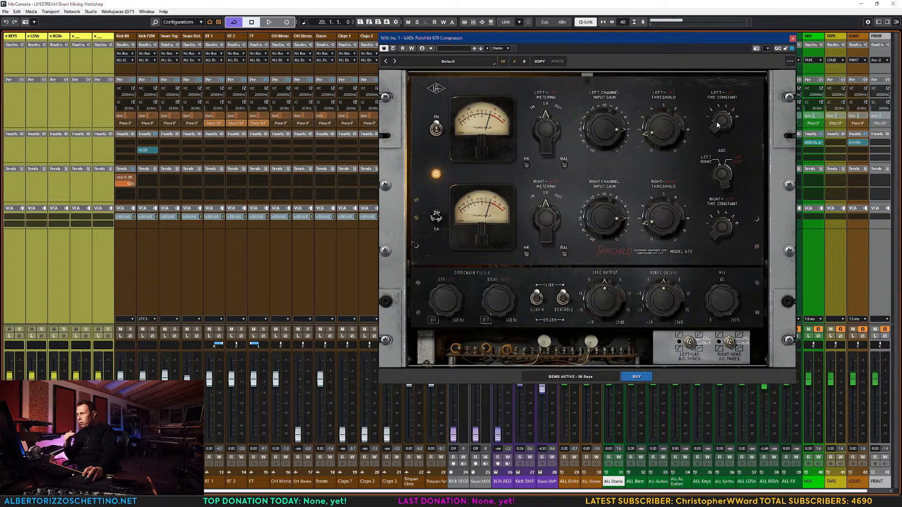
- Adjust the Fairchild 670's linked left and right thresholds while playing the mix, stop playback, and close the compressor
left_click_drag(664, 215, 661, 258)
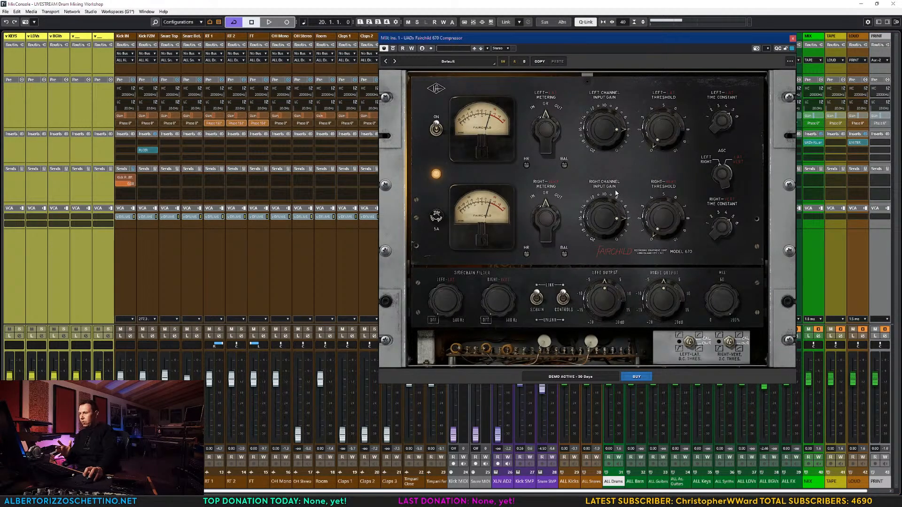
key("space")
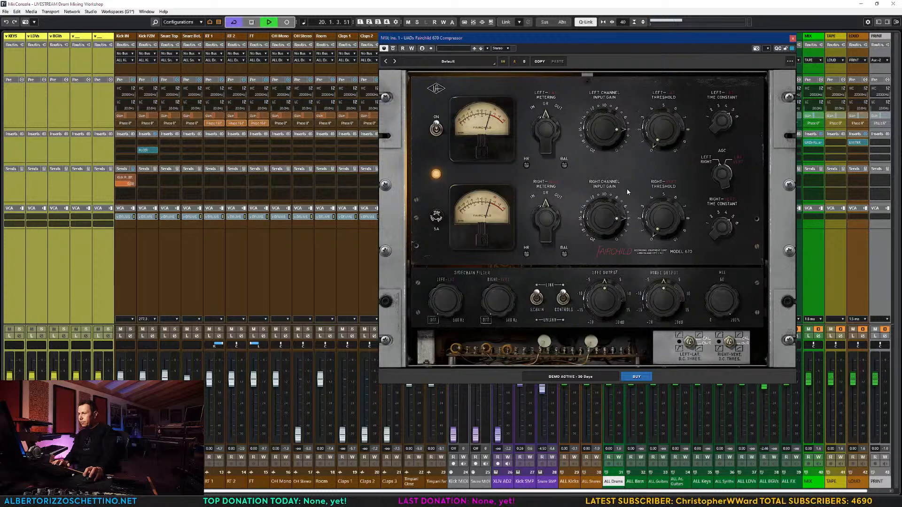
left_click_drag(661, 218, 663, 199)
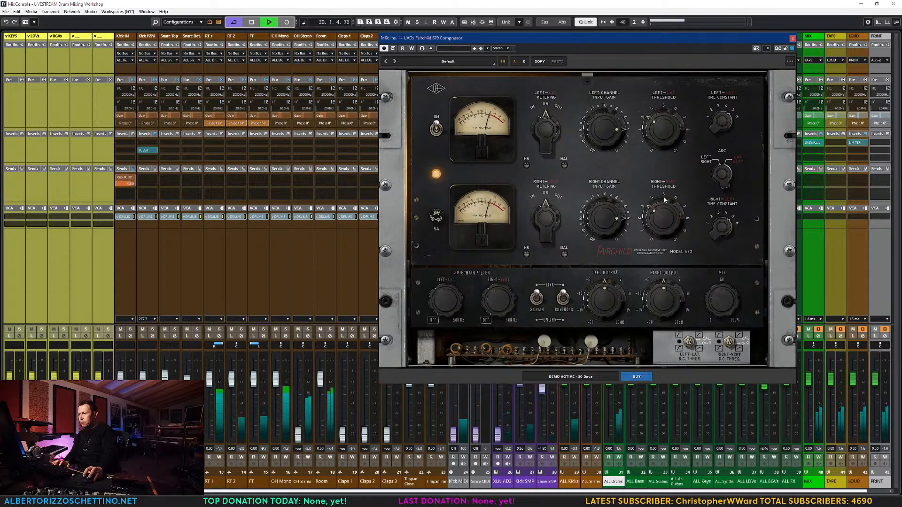
key("space")
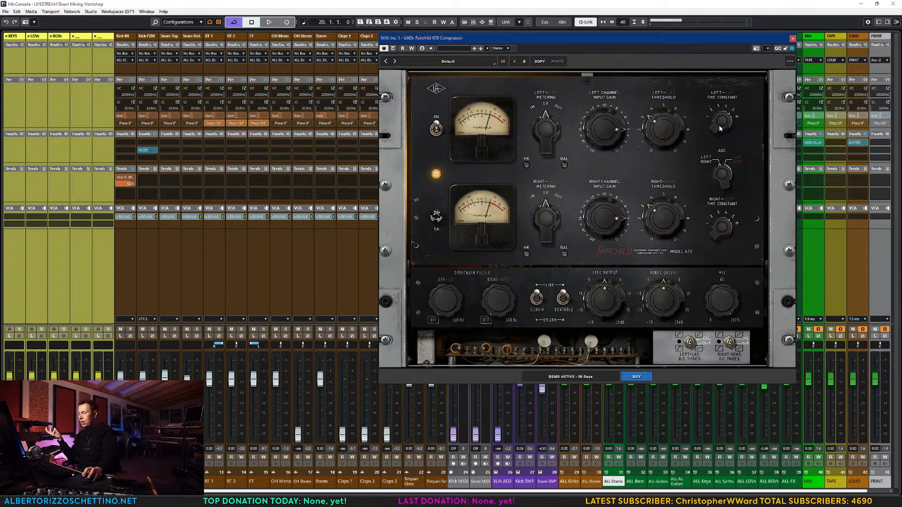
left_click(792, 38)
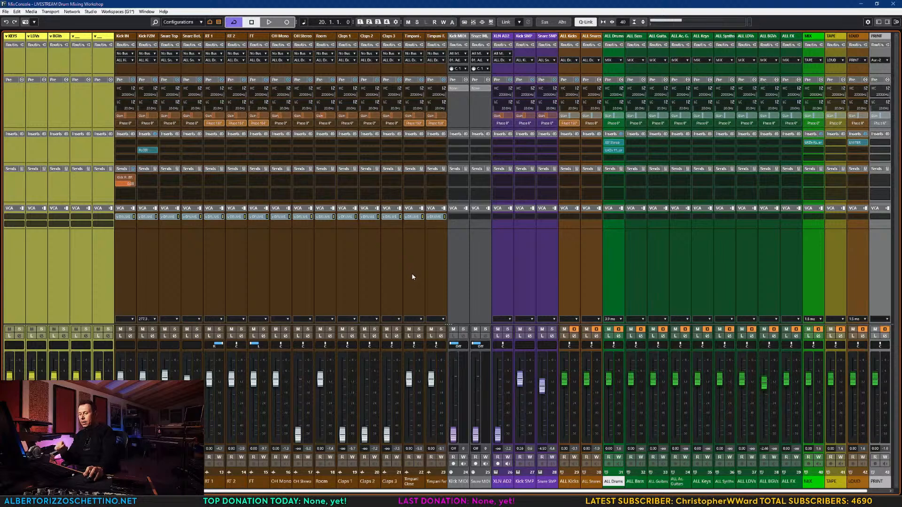
- Add an external FX named 33609 in Audio Connections with stereo send and stereo return configurations
key("F4")
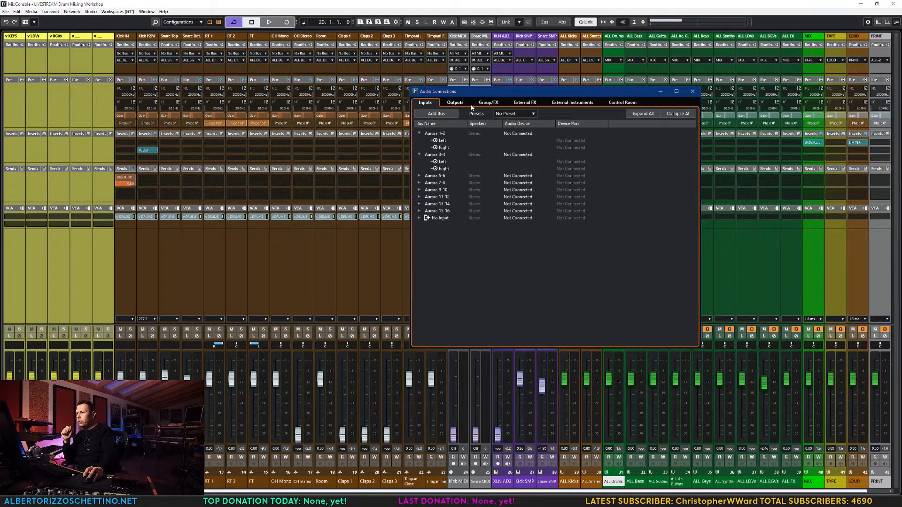
left_click(525, 103)
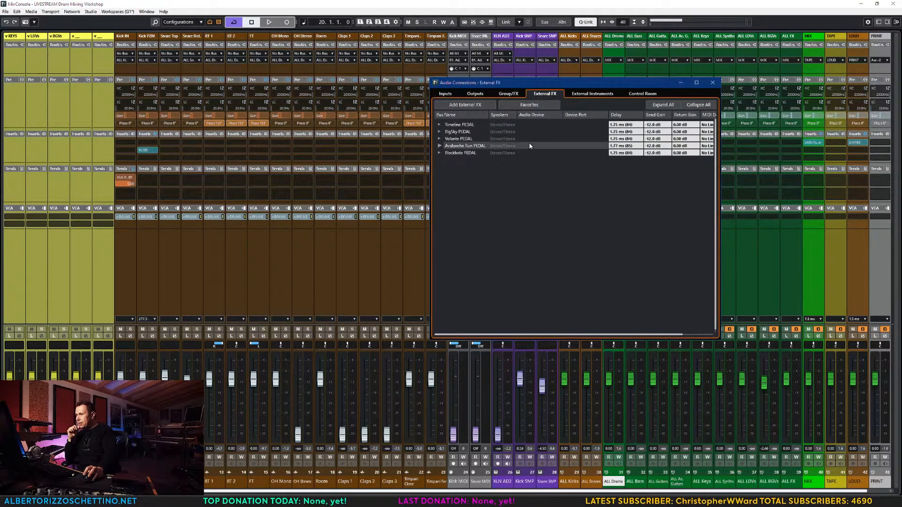
left_click(469, 106)
type("33")
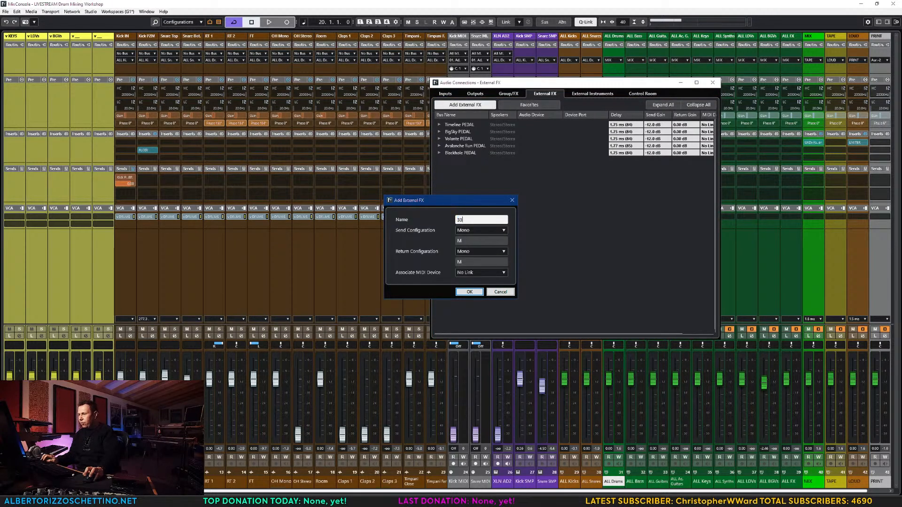
type("609")
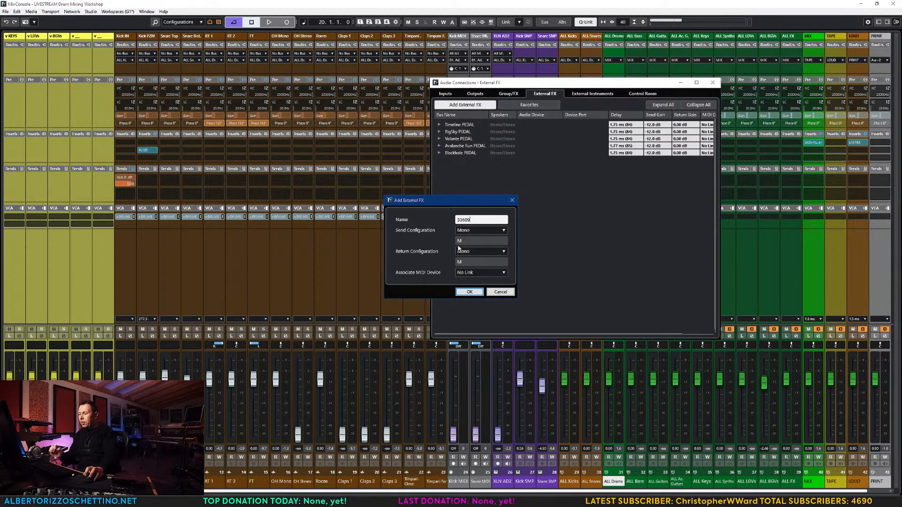
left_click(466, 231)
left_click(476, 270)
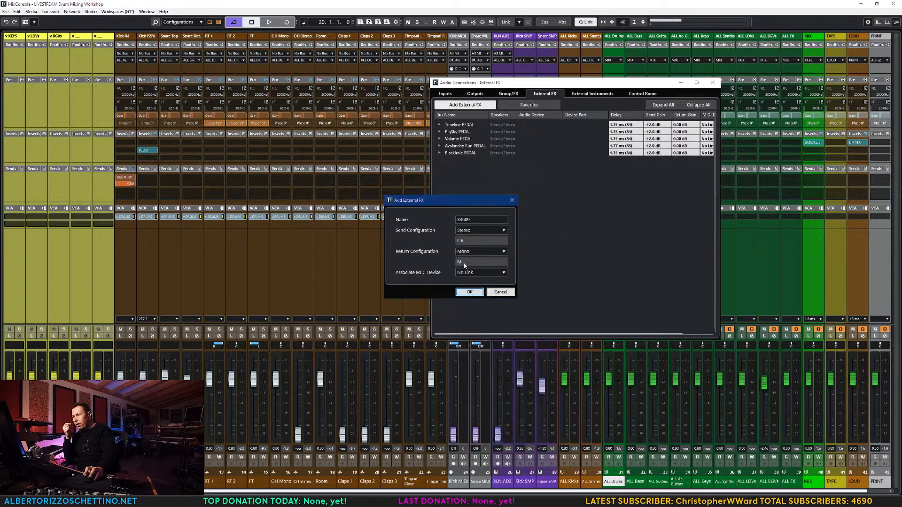
left_click(467, 252)
left_click(477, 290)
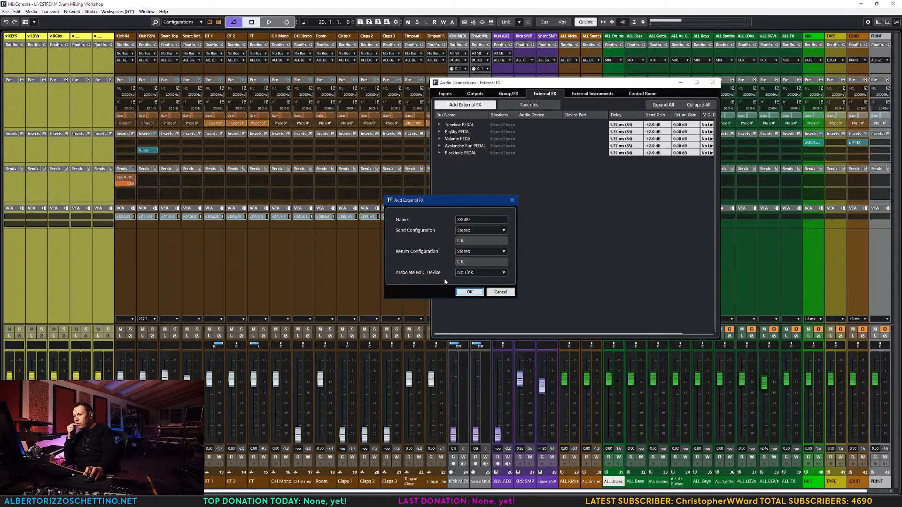
left_click(469, 292)
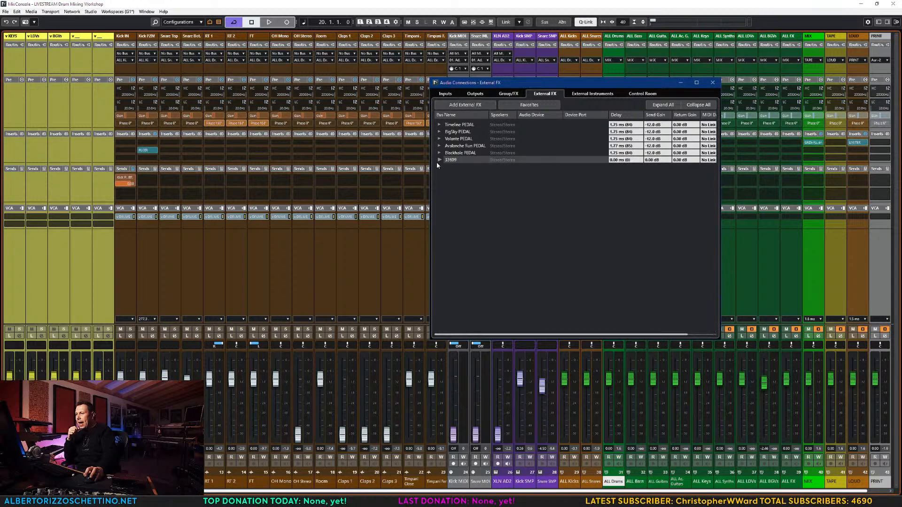
- Assign the 33609 send bus left and right channels to Aurora USB Play 11 and Aurora USB Play 12
left_click(439, 160)
left_click(446, 167)
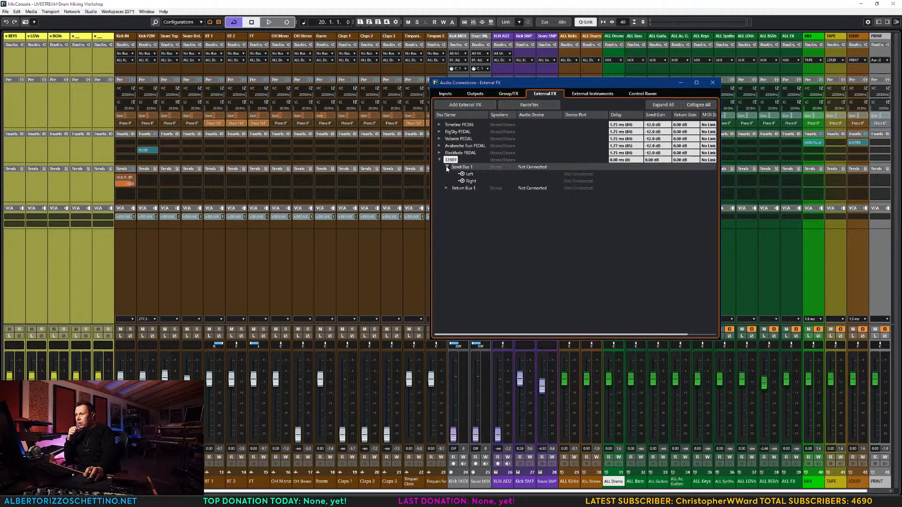
left_click(565, 176)
left_click(589, 262)
left_click(571, 181)
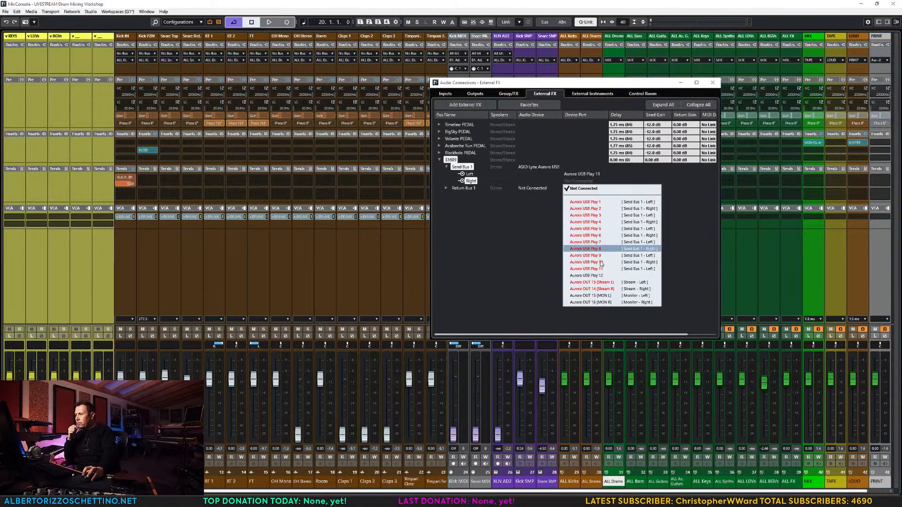
left_click(586, 275)
- Assign the 33609 return bus left and right channels to Aurora USB Record 3 and 4, and close Audio Connections
left_click(446, 188)
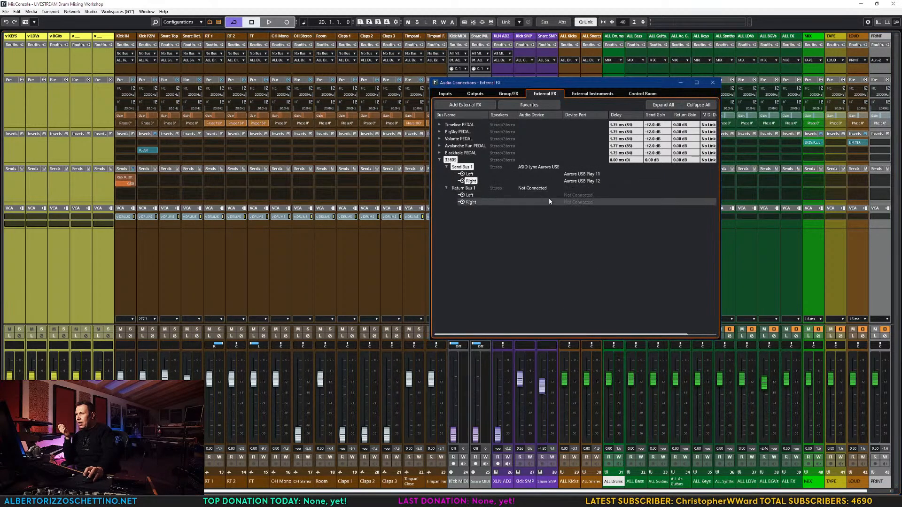
left_click(568, 195)
left_click(588, 230)
left_click(575, 201)
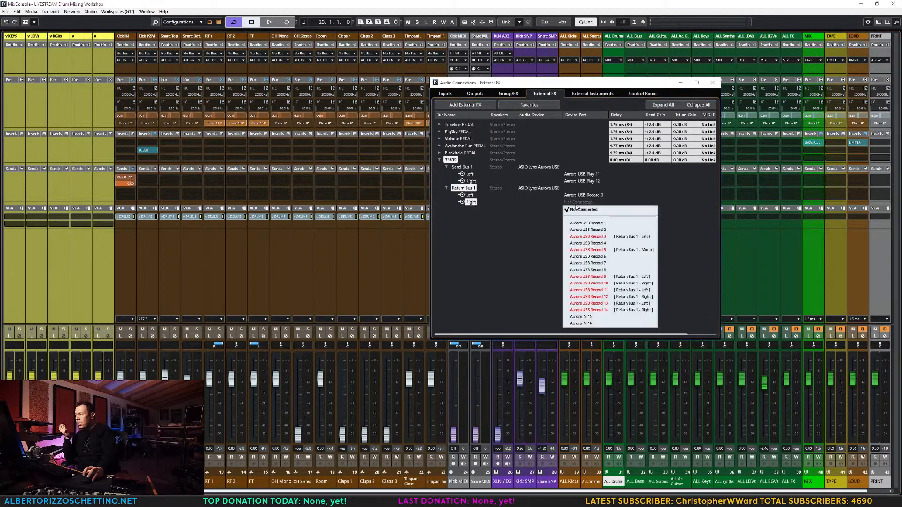
left_click(589, 243)
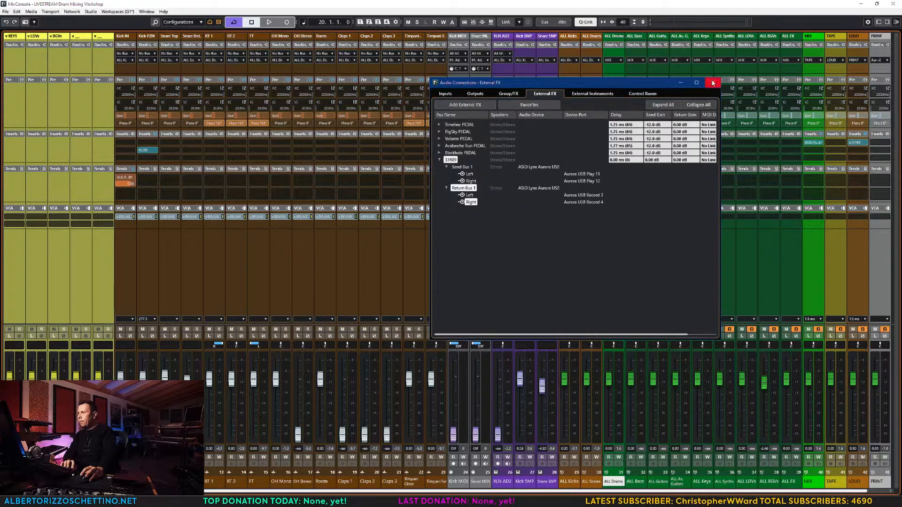
left_click(712, 84)
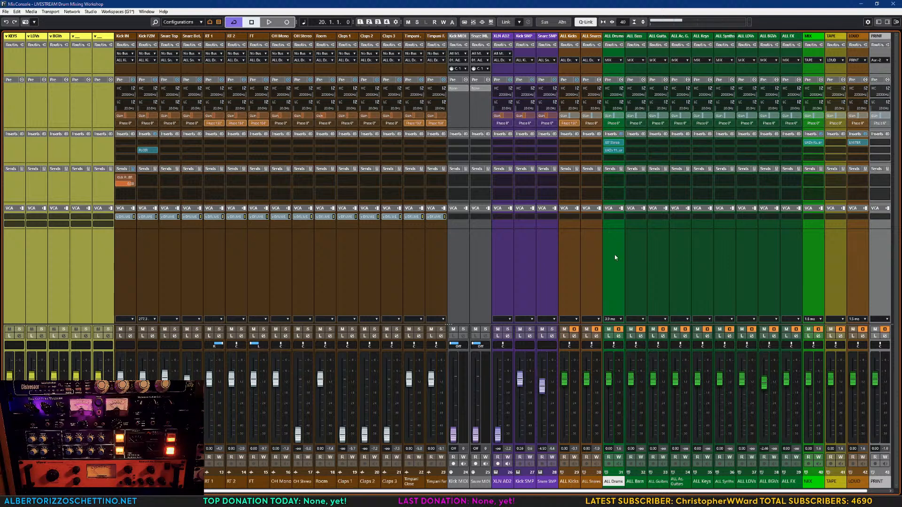
- Add a stereo FX track named 33609 with the external 33609 effect, routed to ALL FX
key("ctrl+t")
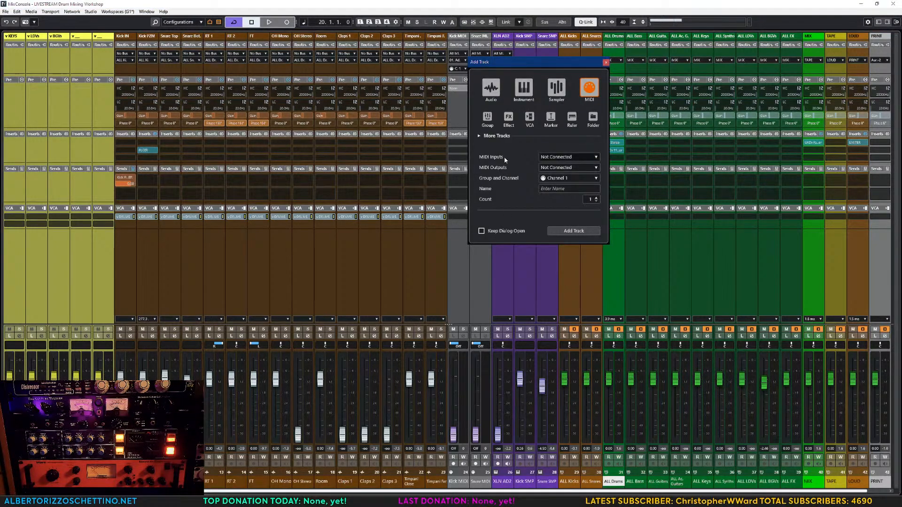
left_click(508, 118)
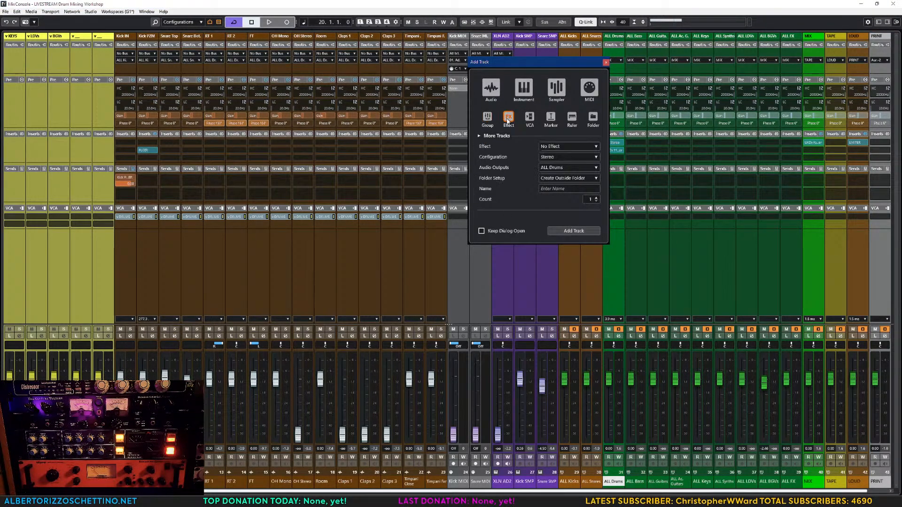
left_click(550, 147)
type("33609")
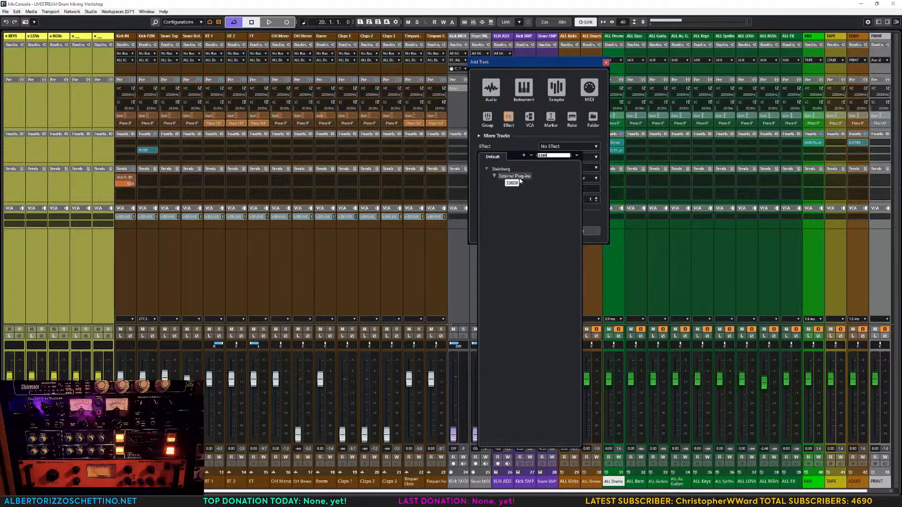
left_click(511, 184)
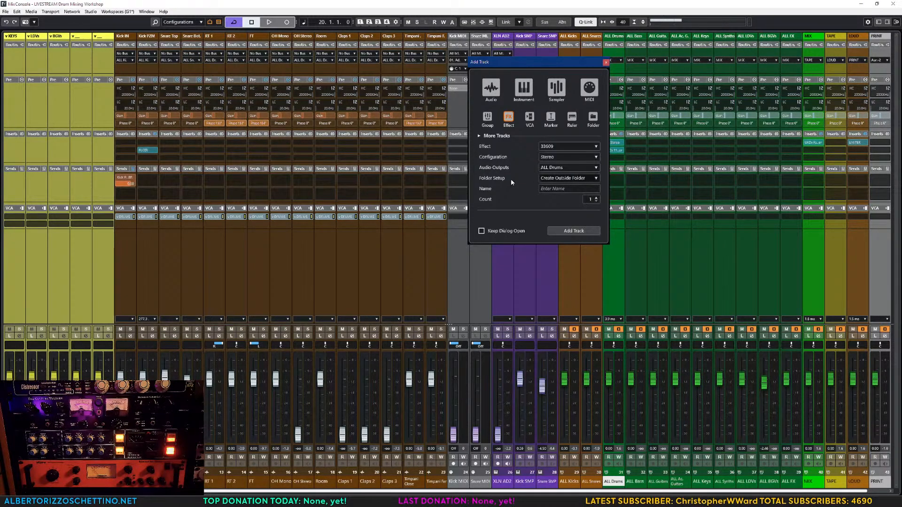
left_click(551, 169)
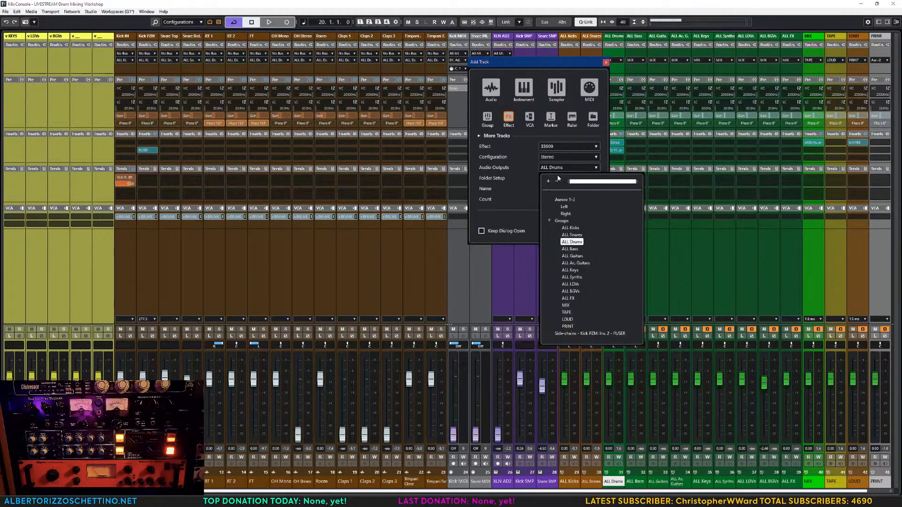
left_click(569, 298)
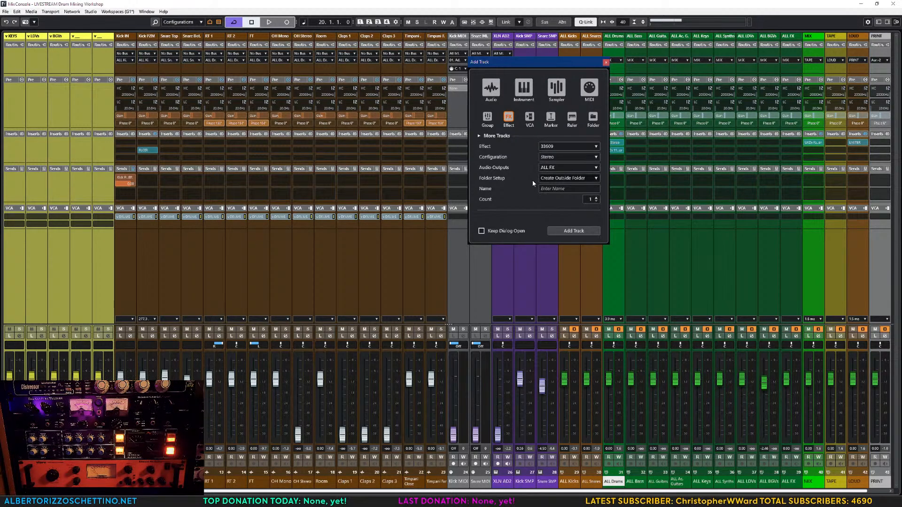
left_click(551, 189)
type("33609")
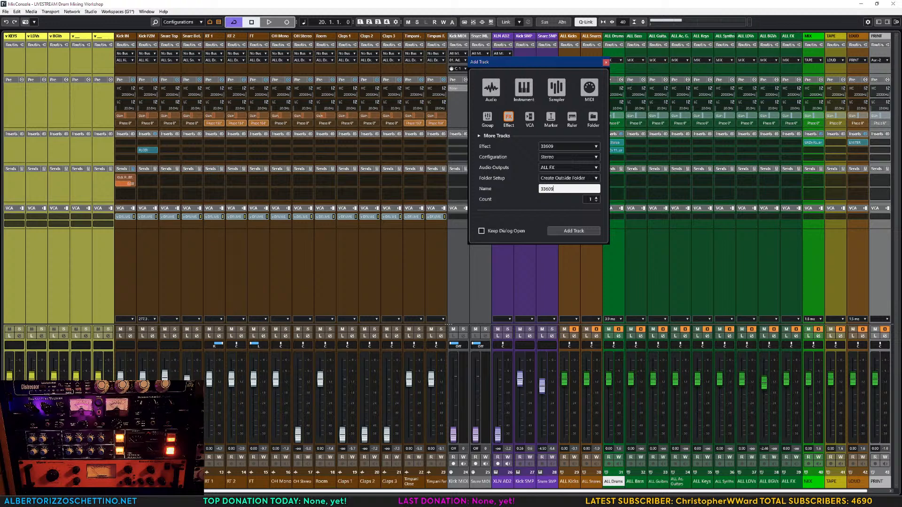
key("Return")
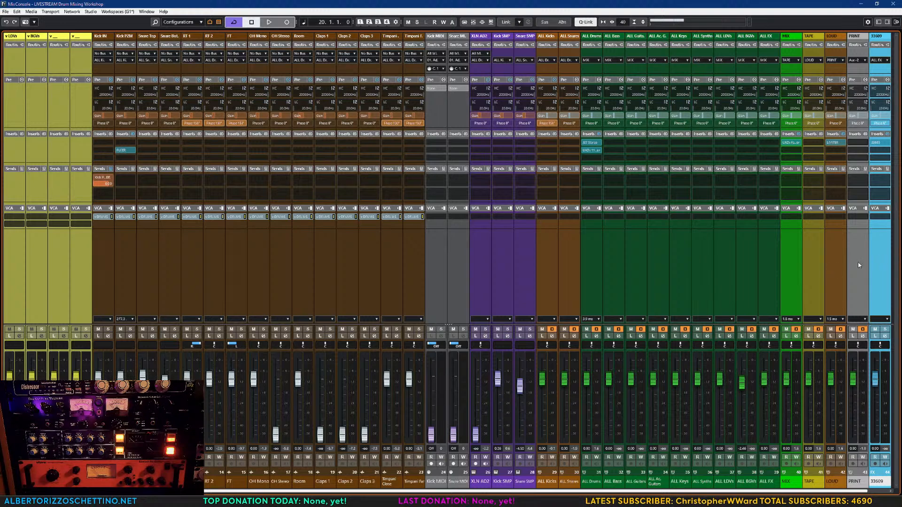
- Move the 33609 FX track in the project's track list to between ALL Snares and ALL Drums
key("F3")
scroll(246, 243, "down", 10)
left_click_drag(190, 275, 180, 156)
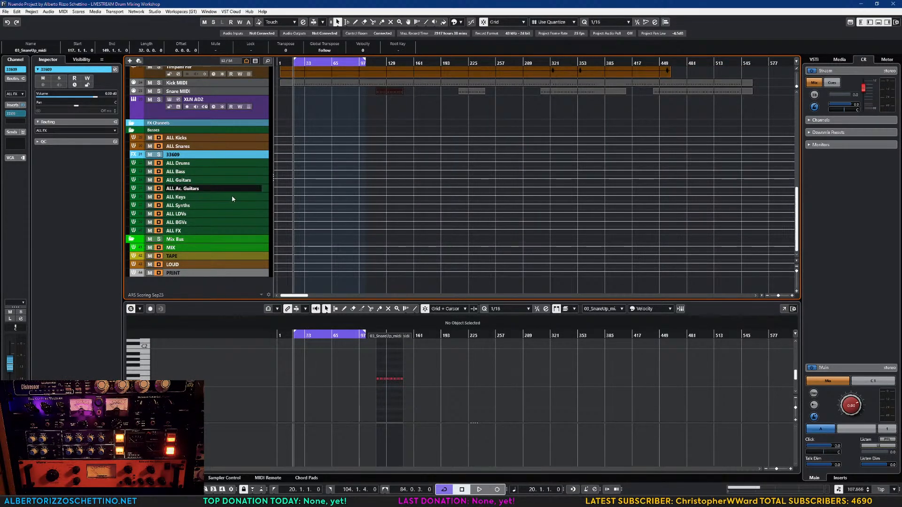
key("F3")
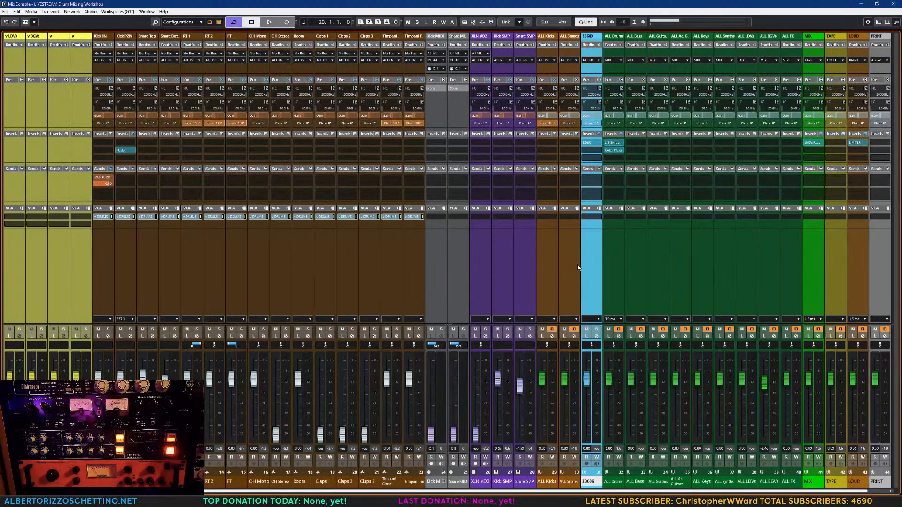
- Measure the 33609 external insert's delay, close its window, and enable solo defeat on the 33609 channel
left_click(587, 142)
left_click_drag(451, 220, 521, 201)
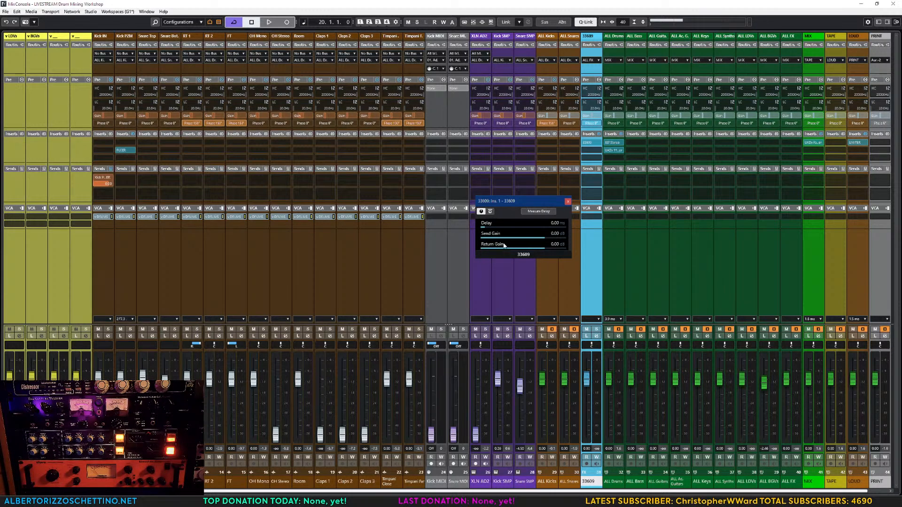
left_click(535, 212)
left_click(568, 202)
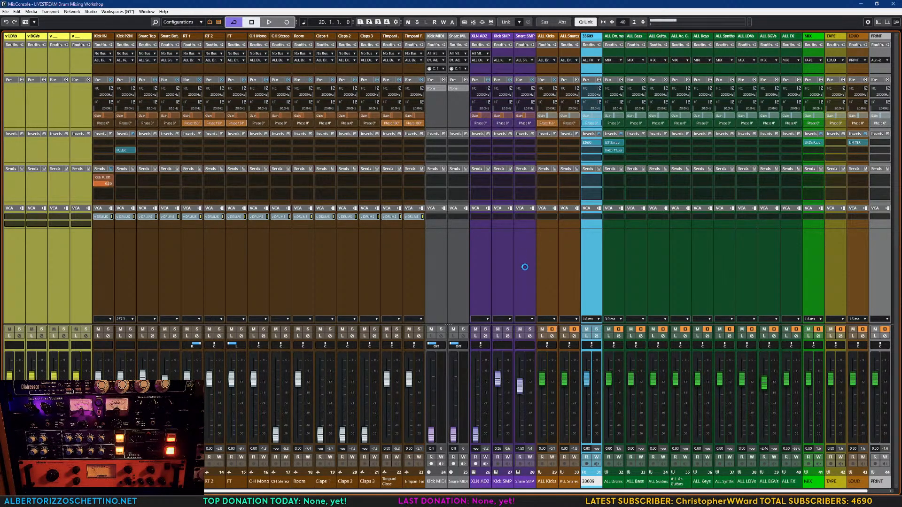
left_click(596, 329)
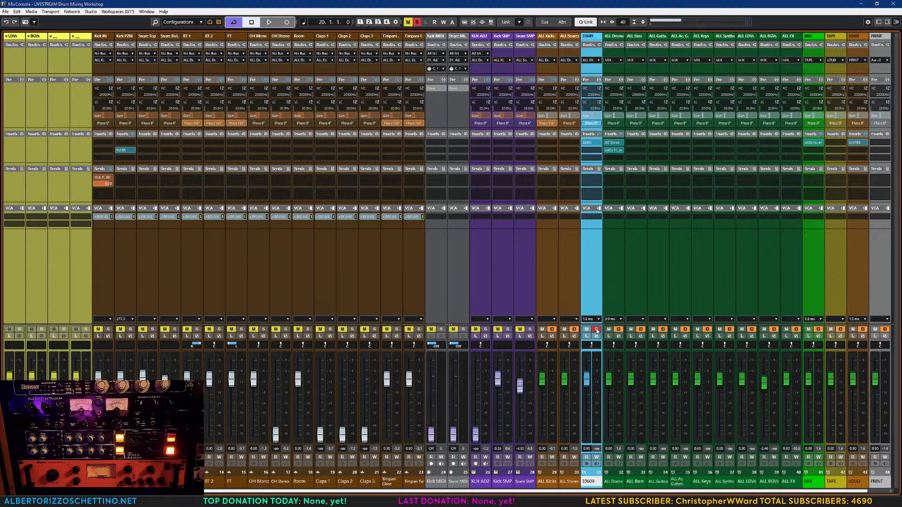
left_click(596, 329)
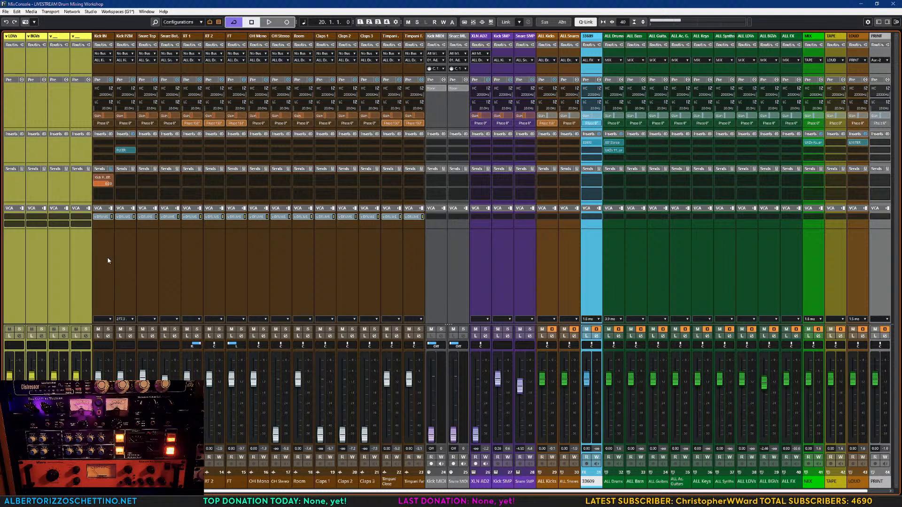
- Add a send to 33609 on both the ALL Kicks and ALL Snares groups
left_click(547, 181)
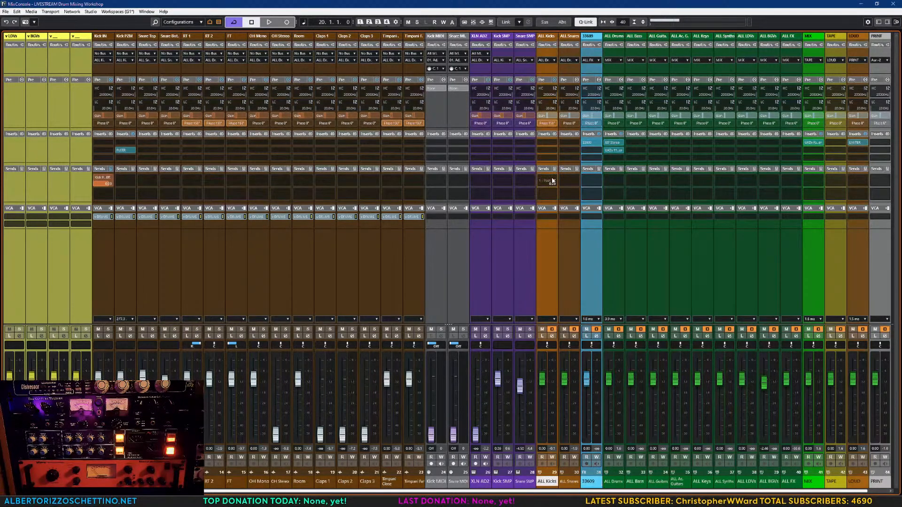
left_click(559, 209)
left_click(573, 180)
left_click(575, 210)
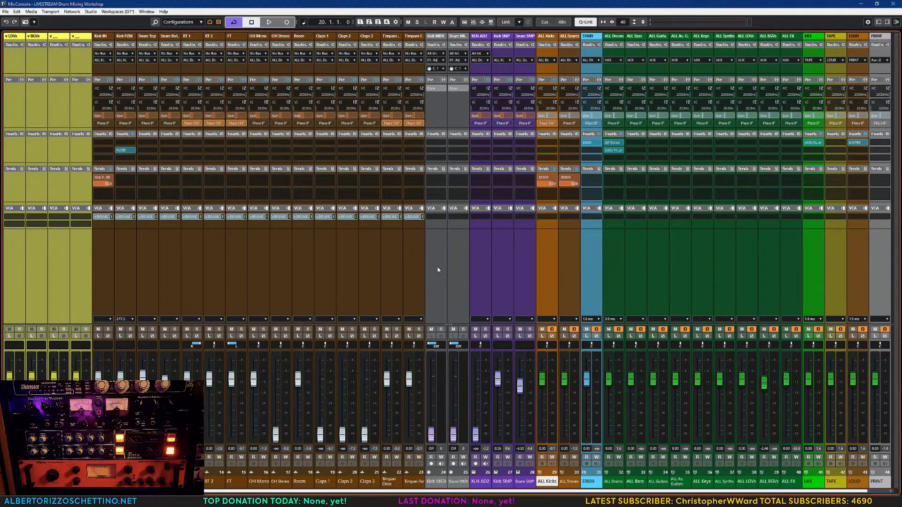
- Set the project locators around the Snare Top event spanning bars 117 to 149, and return to the mixer
key("F3")
left_click(388, 195)
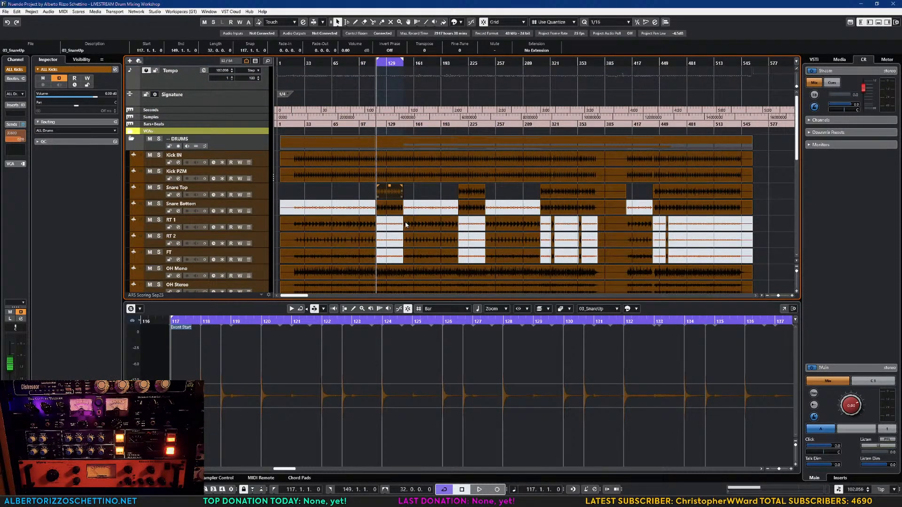
key("F3")
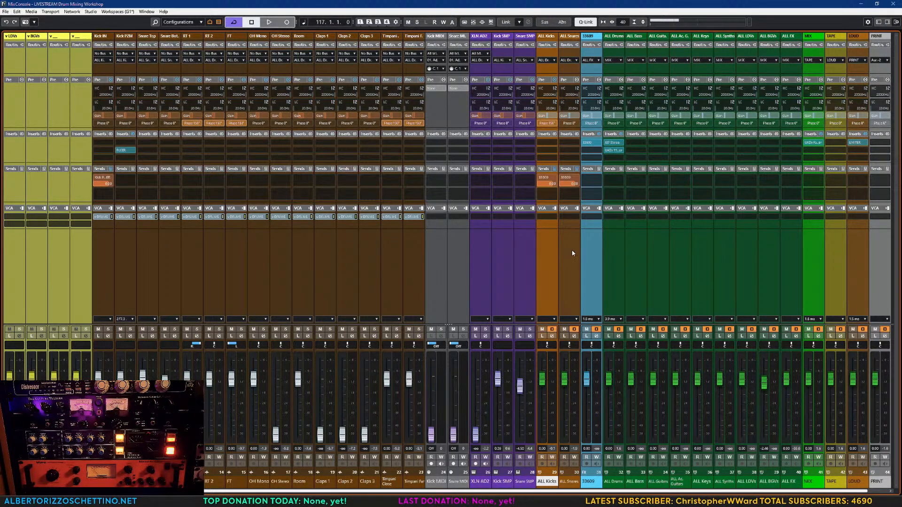
- Play the loop while trying a higher 33609 fader level, stop playback, and reset the fader to 0.00
key("space")
mouse_move(586, 378)
left_mouse_down()
mouse_move(586, 407)
mouse_move(589, 376)
left_mouse_up()
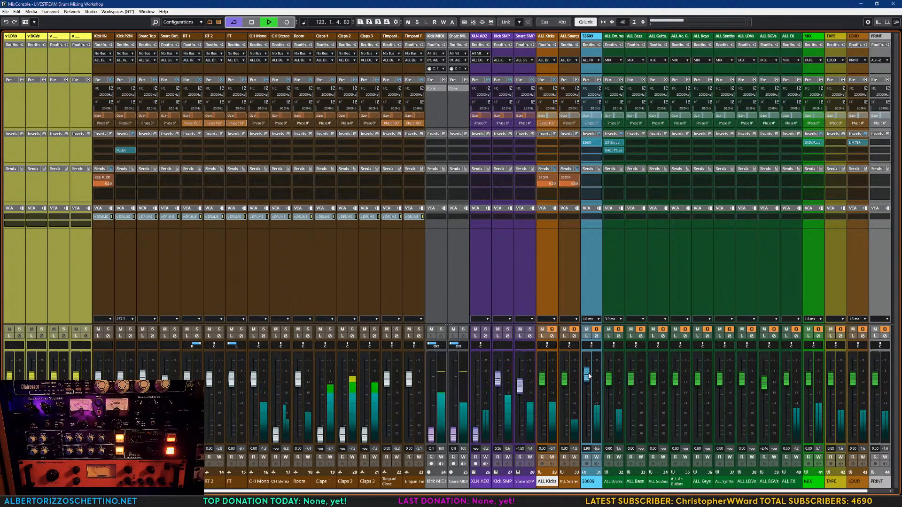
key("space")
left_click(589, 374, "ctrl")
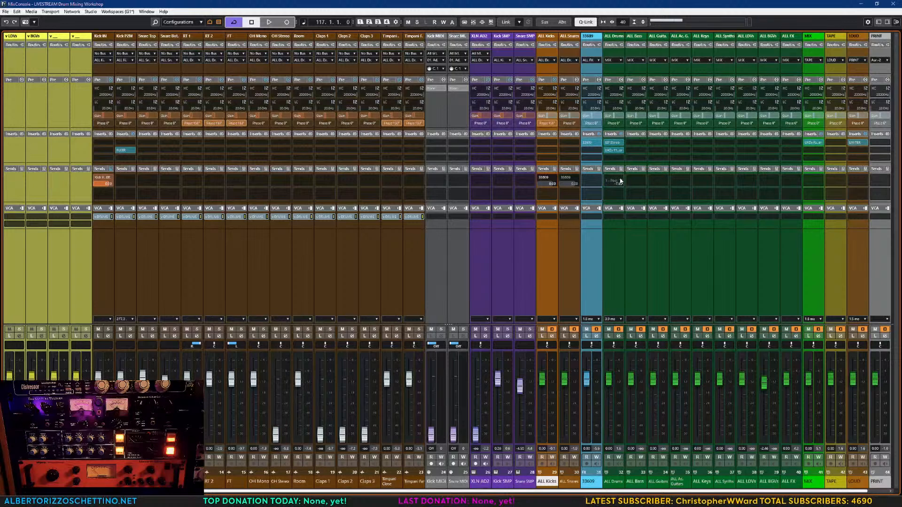
- Try a send to 33609 on the ALL Drums group and clear it back to No Bus
left_click(621, 181)
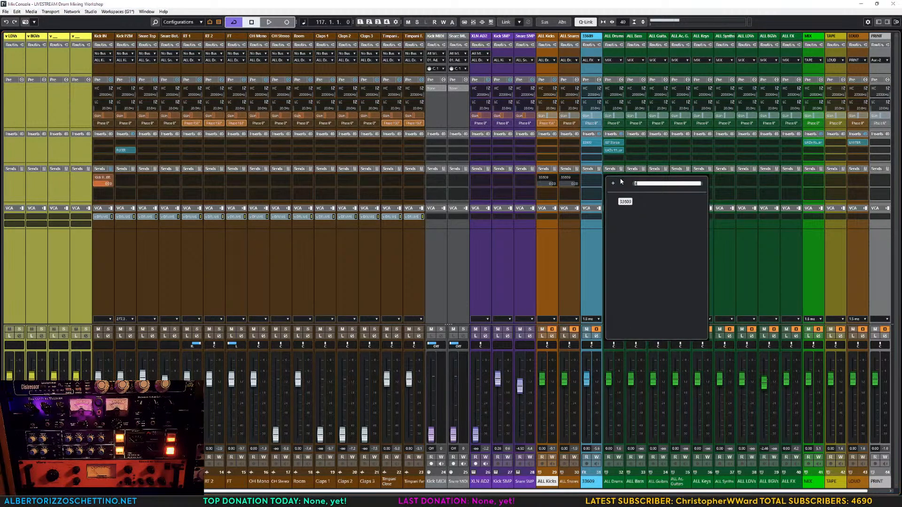
left_click(616, 199)
left_click(606, 183)
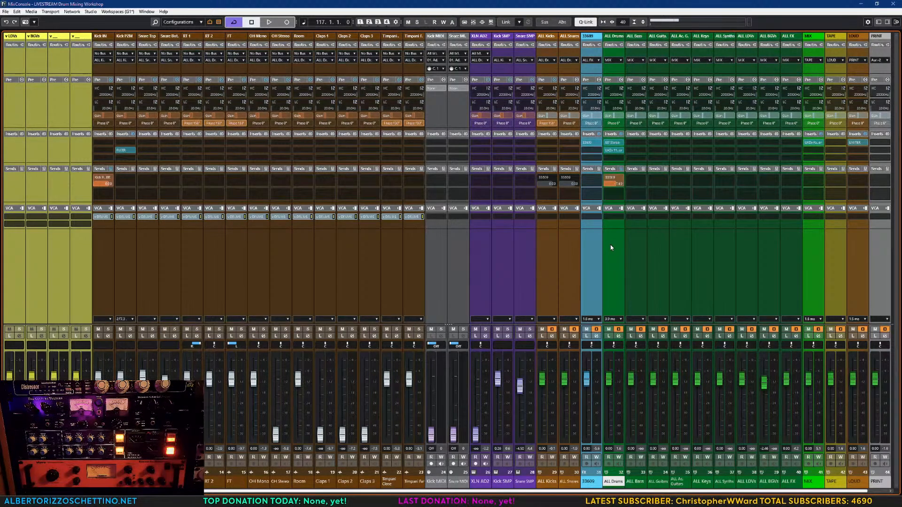
left_click(620, 182)
type("no")
key("Return")
- Add an active send to 33609 on all channels from RT 1 through Timpani Far at once
left_click(190, 249)
left_click(413, 235, "shift")
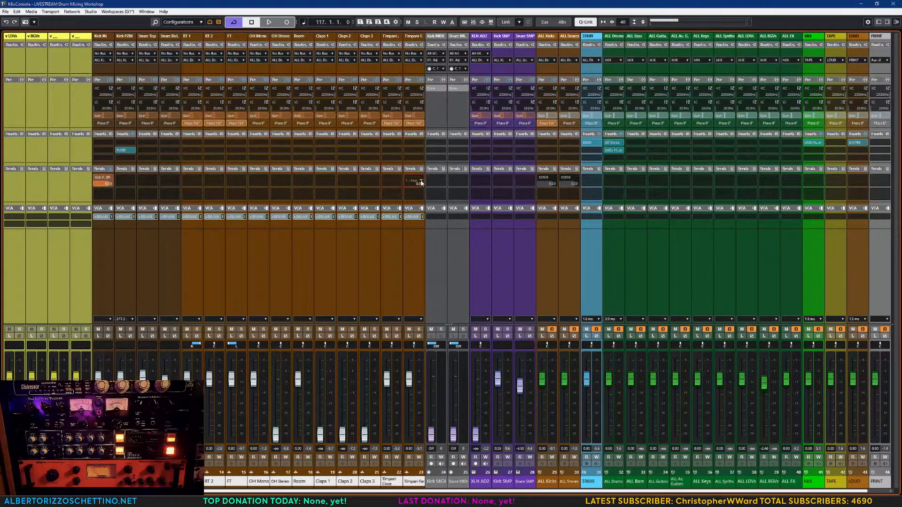
left_click(420, 182)
left_click(428, 210)
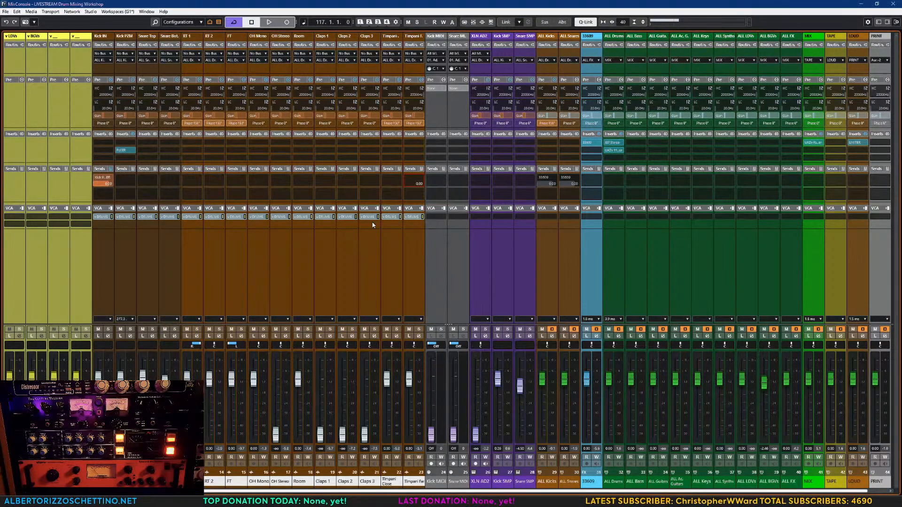
left_click(407, 178)
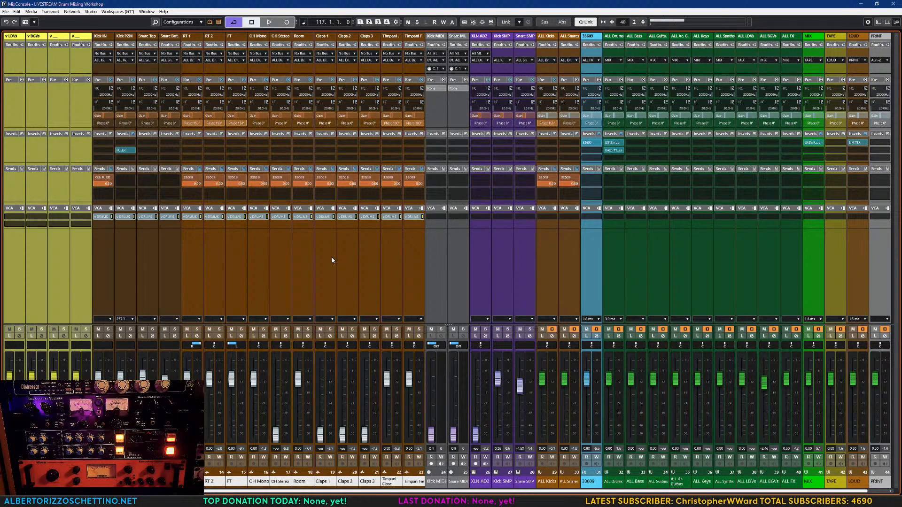
- Add a send to 33609 on both the Kick SMP and Snare SMP channels
left_click(507, 179)
left_click(515, 210)
left_click(521, 178)
left_click(538, 210)
left_click(500, 179)
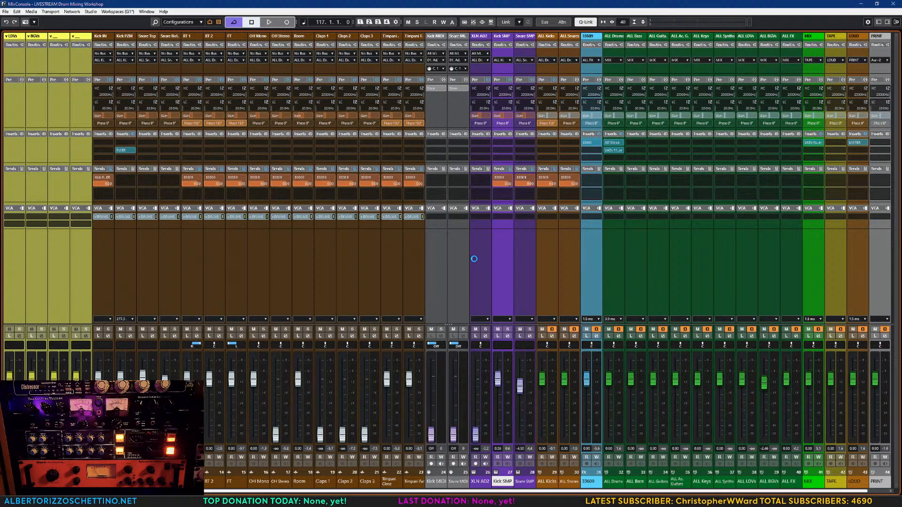
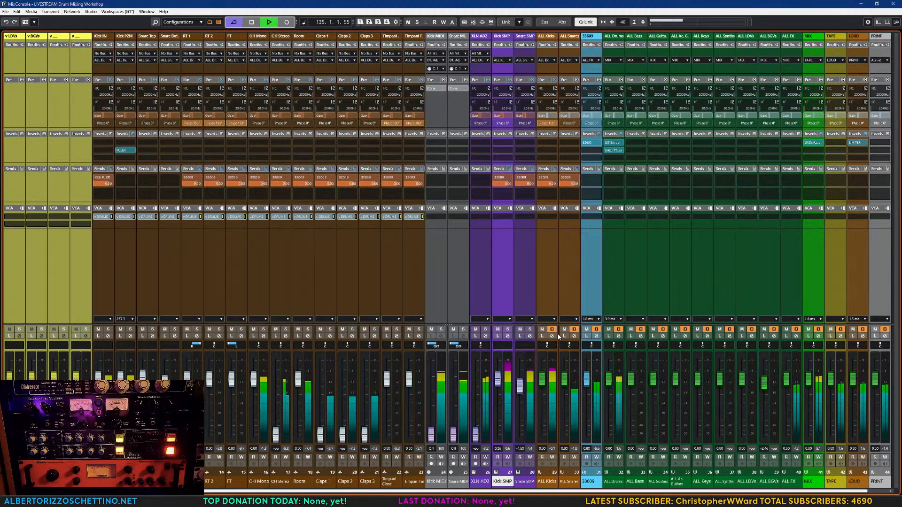
- Stop playback, pull the 33609 fader fully down, and clear the 33609 sends on Kick SMP and Snare SMP
key("space")
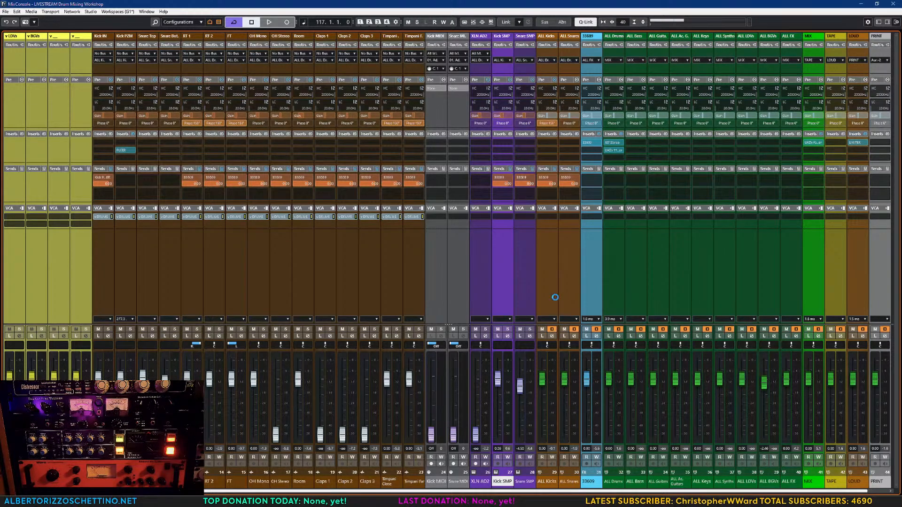
left_click_drag(586, 378, 587, 438)
left_click(510, 178)
type("no")
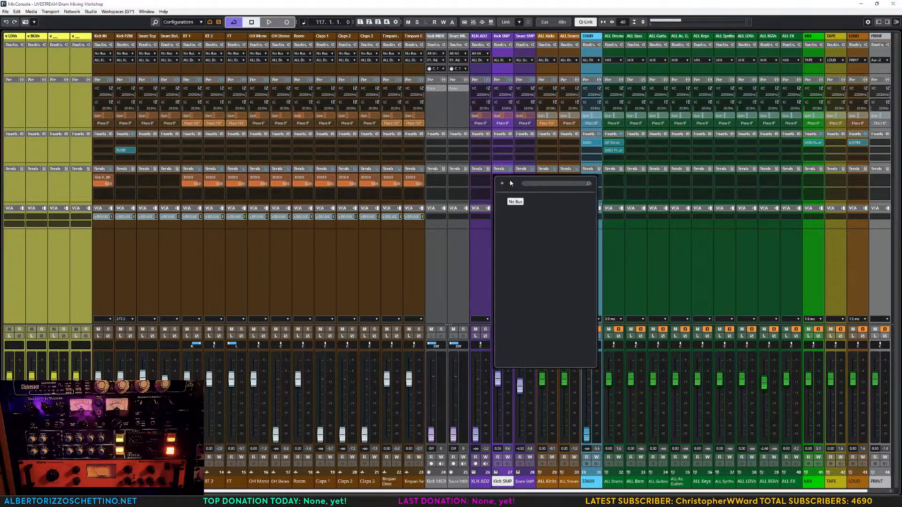
key("Return")
left_click(524, 236)
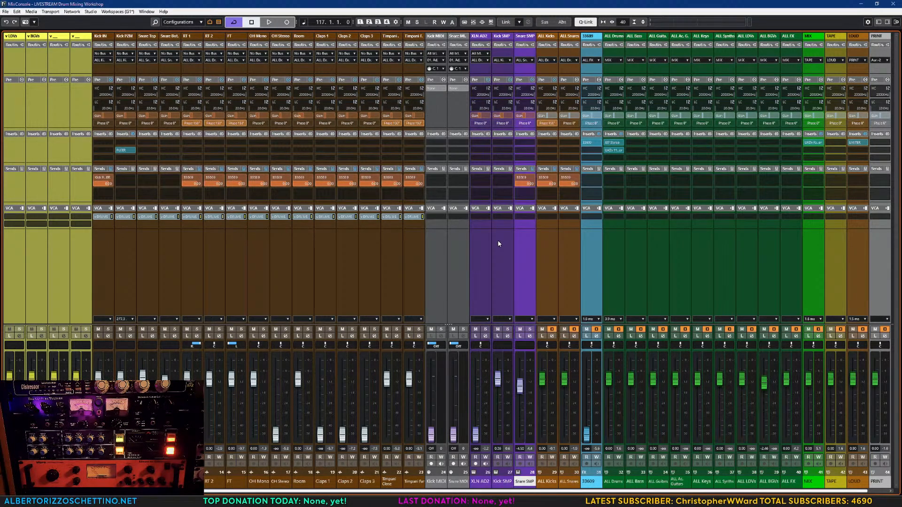
left_click(496, 245)
left_click(519, 228)
mouse_move(533, 178)
left_click(532, 177)
left_click(535, 201)
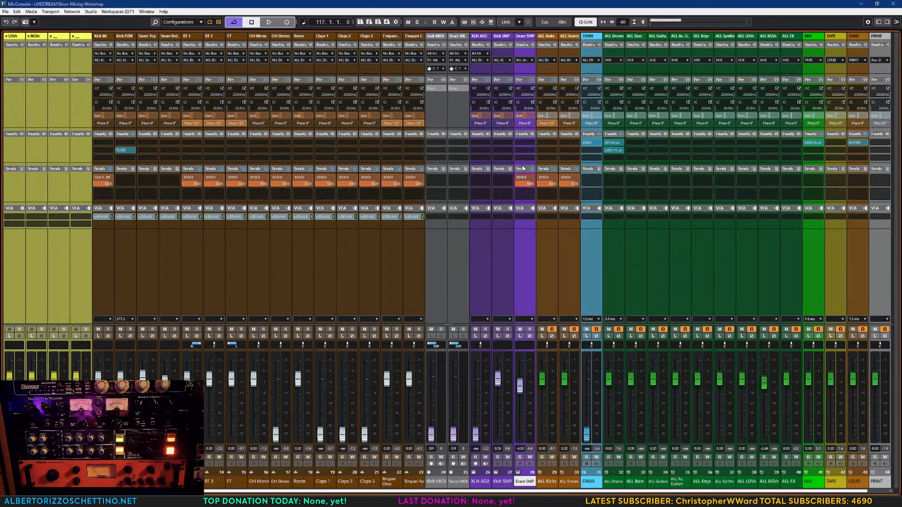
left_click(568, 234)
left_click(548, 245)
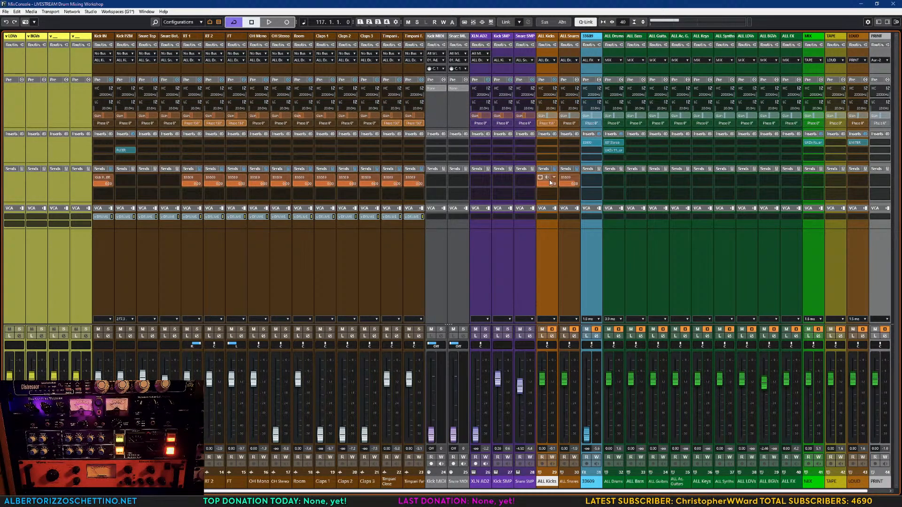
left_click(507, 248)
left_click(522, 246)
left_click(506, 247)
left_click(526, 246)
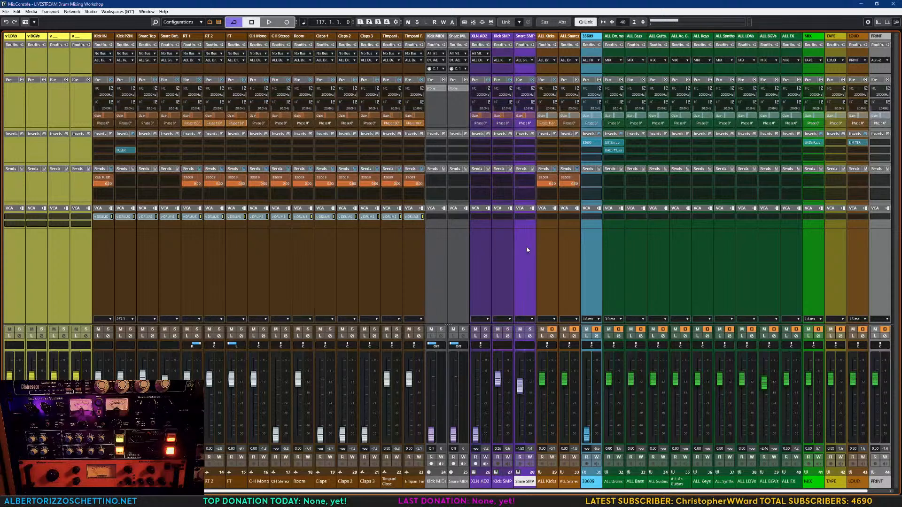
- Bring the 33609 channel's fader back up to 0.00 and start playback of the loop
left_click(590, 254)
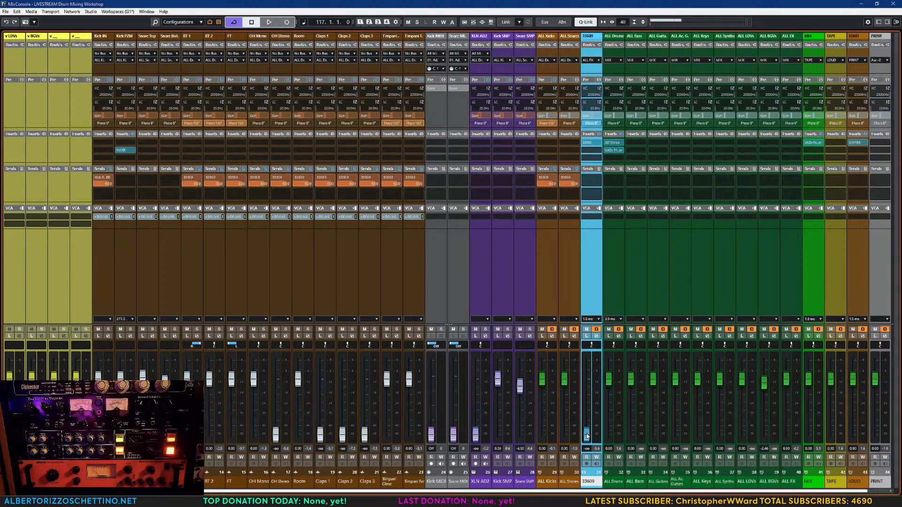
left_click_drag(587, 439, 587, 390)
left_click(587, 391, "ctrl")
mouse_move(585, 382)
left_mouse_down()
mouse_move(587, 433)
mouse_move(584, 385)
left_mouse_up()
key("space")
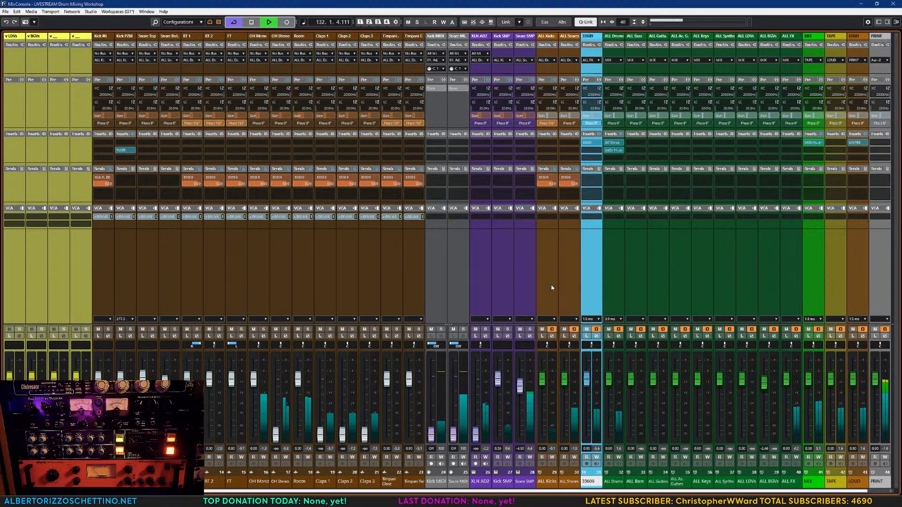
- Stop playback and switch off the 33609 sends on the ALL Kicks and ALL Snares group channels
key("space")
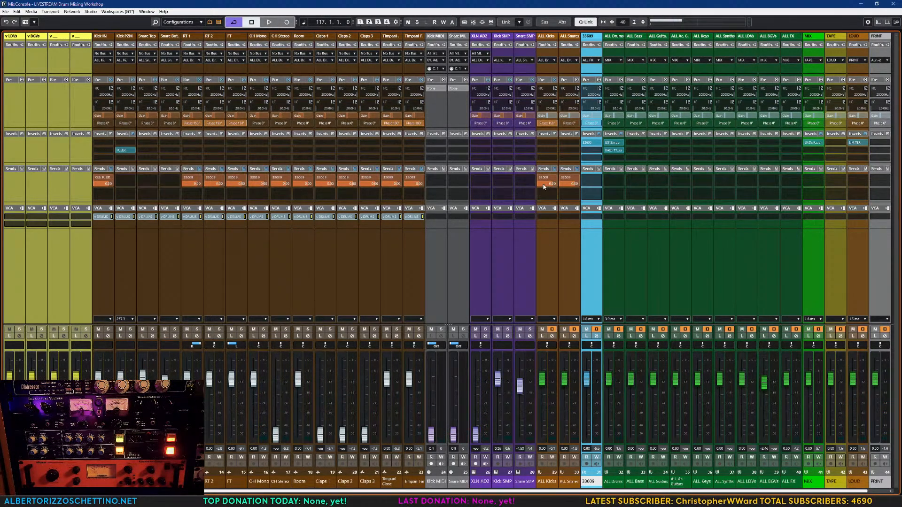
left_click(540, 179)
left_click(562, 178)
left_click(540, 178)
left_click(540, 177)
left_click(563, 178)
- Raise the 33609 send level on the OH Mono and Room channels together during playback
left_click(259, 256)
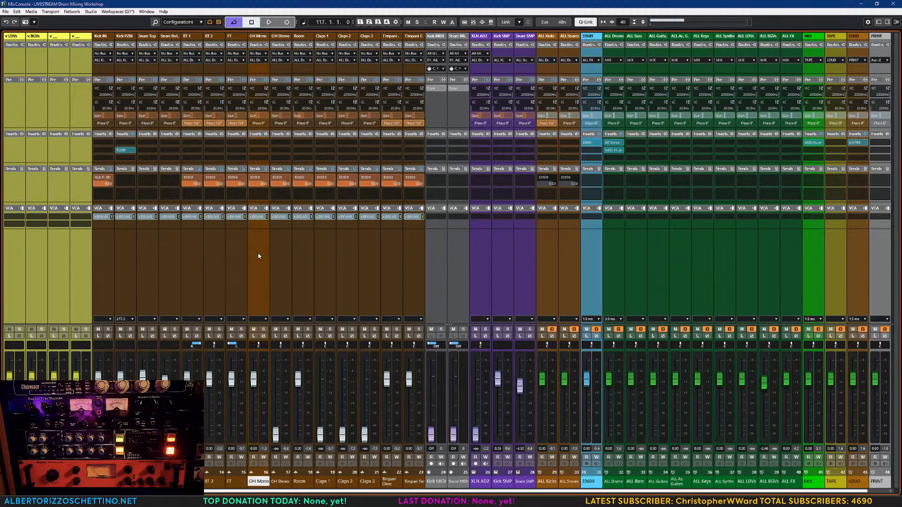
left_click(294, 256)
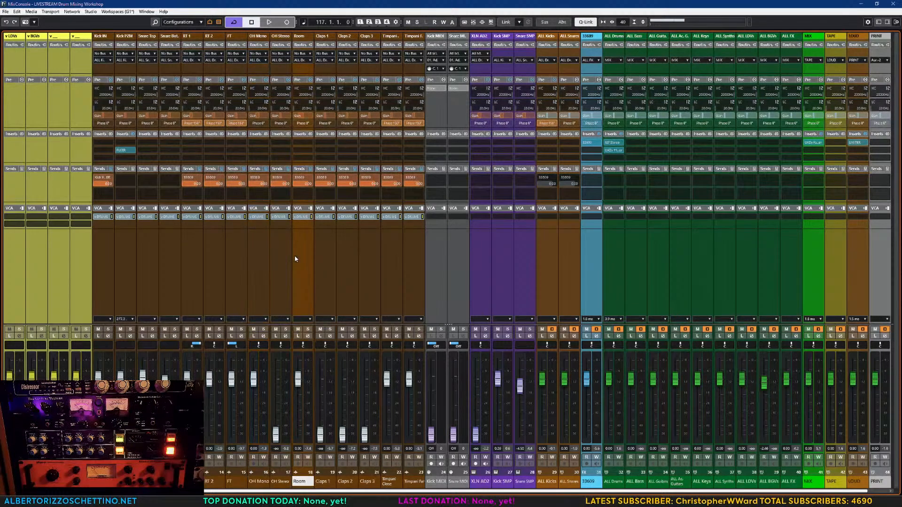
left_click(258, 250)
left_click_drag(237, 190, 258, 186)
key("space")
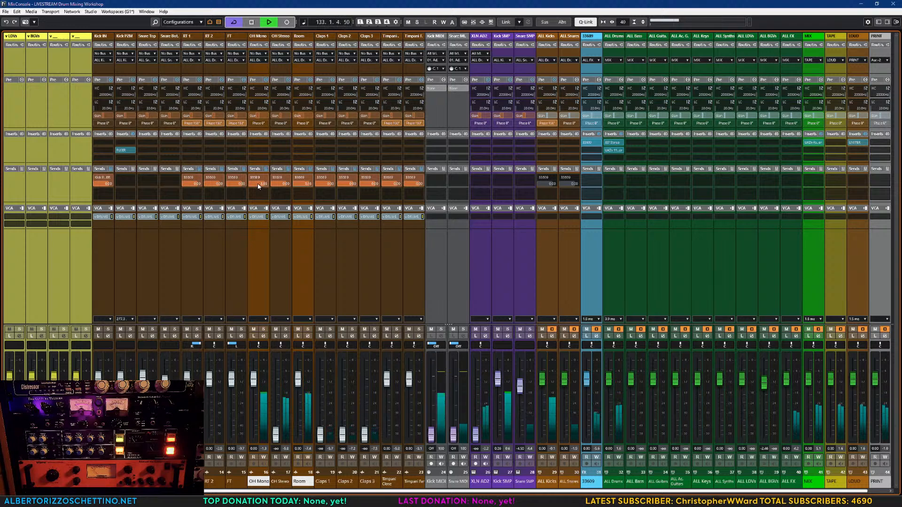
- Lower the 33609 channel's fader to about -12 dB, compare it muted and unmuted, and stop playback
left_click_drag(587, 391, 586, 401)
left_click(586, 329)
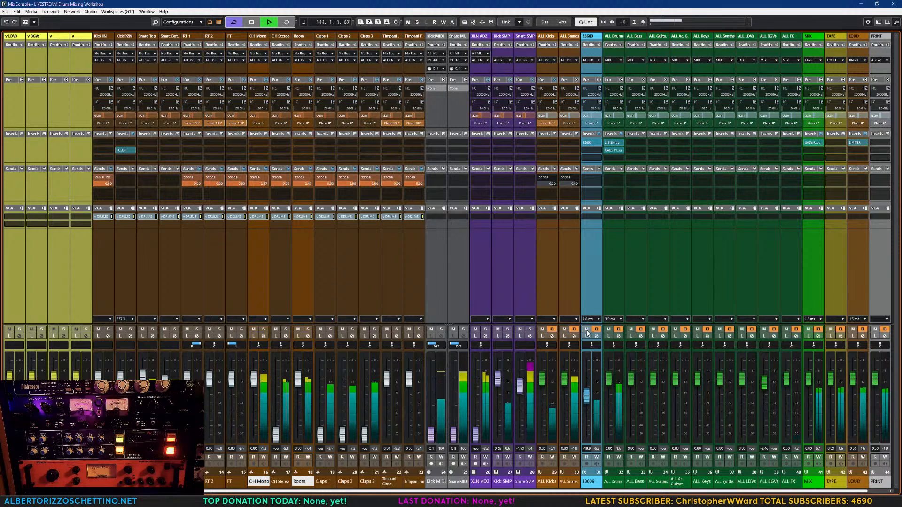
left_click(587, 330)
key("space")
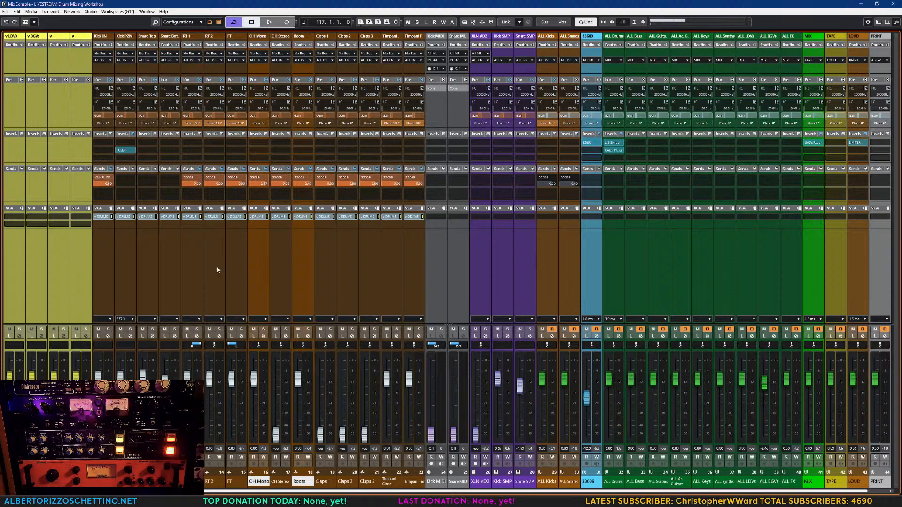
- Move the loop range in the project to an earlier section, about bars 21 to 109, and return to the mixer
key("F3")
scroll(323, 155, "up", 3)
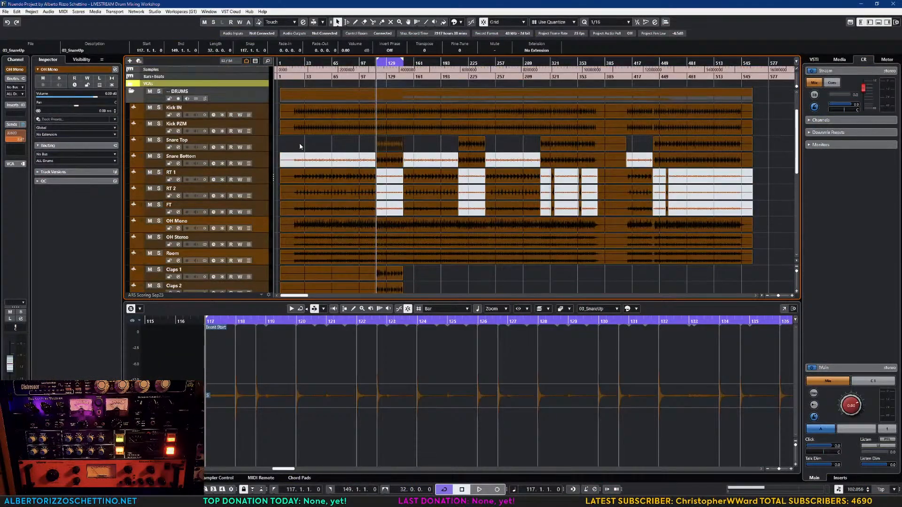
left_click_drag(296, 63, 369, 62)
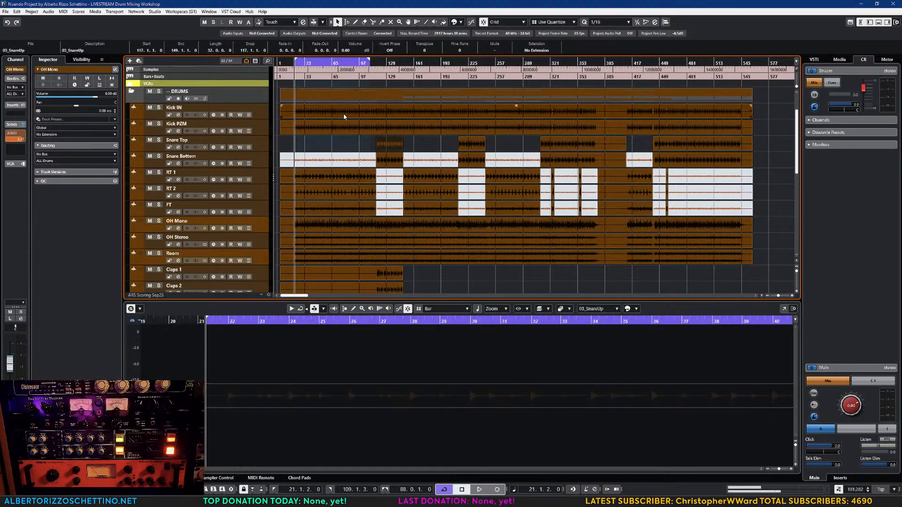
key("F3")
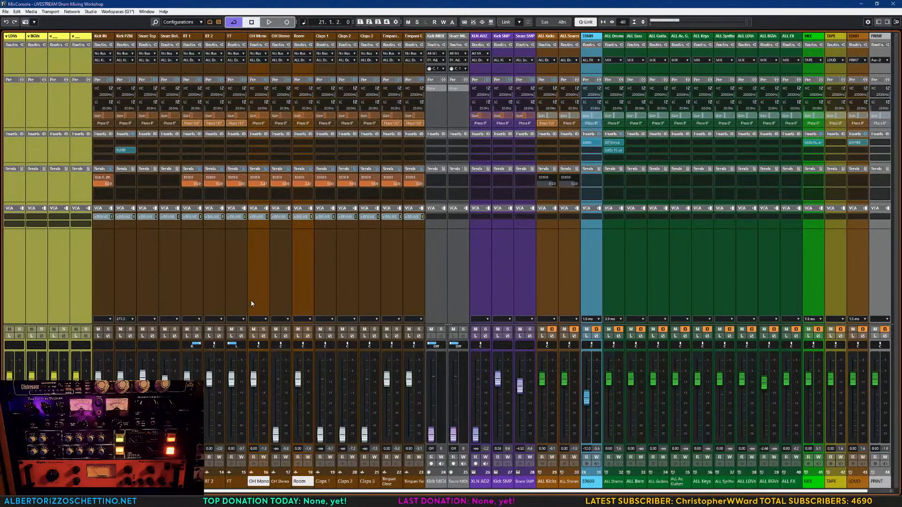
- Set the 33609 send level on RT 1, RT 2 and FT together by raising it from minimum during playback
left_click(191, 259)
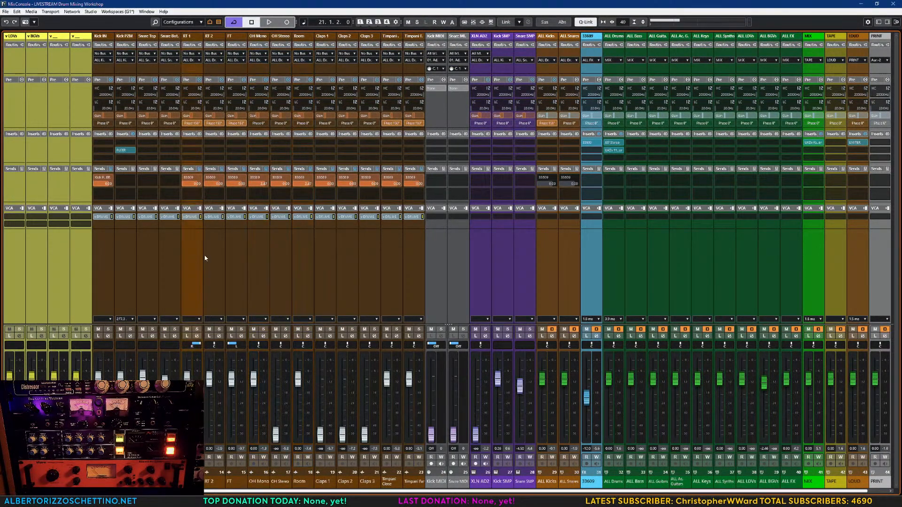
left_click(235, 243, "shift")
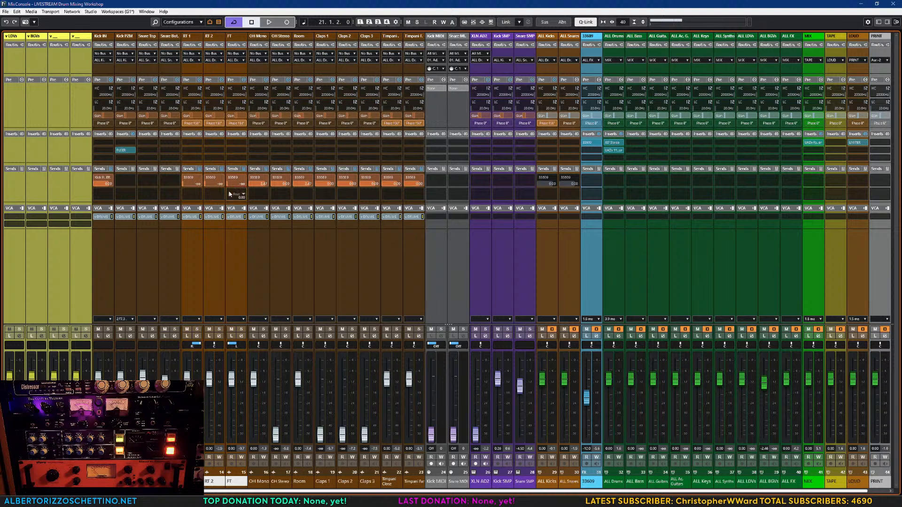
key("space")
left_click_drag(227, 186, 247, 186)
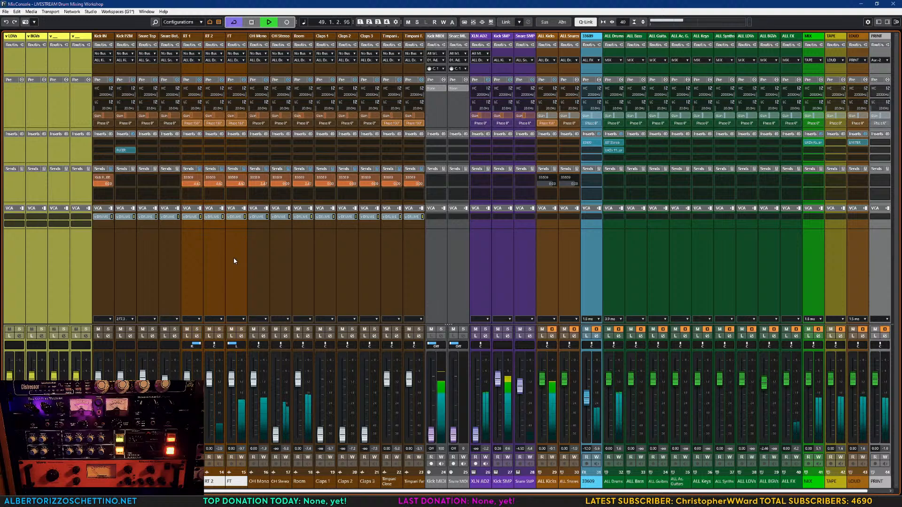
key("space")
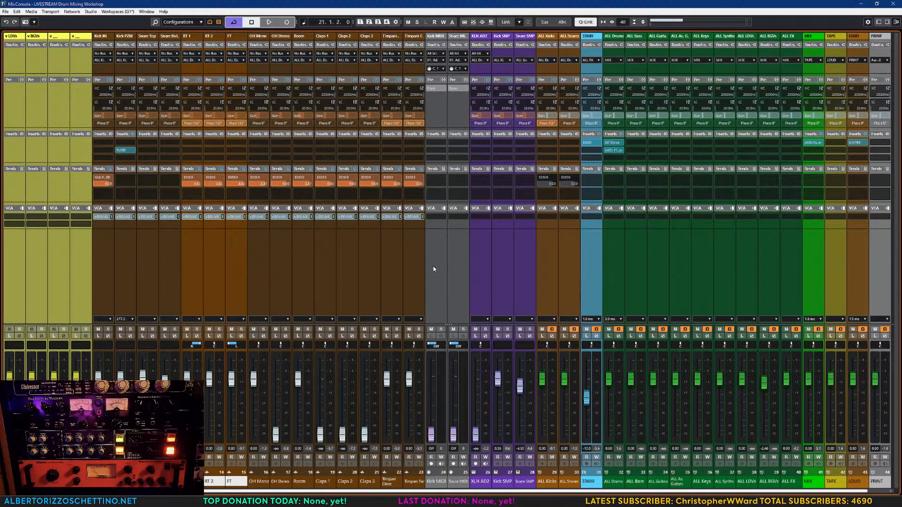
- Try blending ALL Kicks into 33609 by raising its send from minimum during playback, and leave that send switched off
left_click(546, 217)
left_click_drag(551, 187, 491, 198)
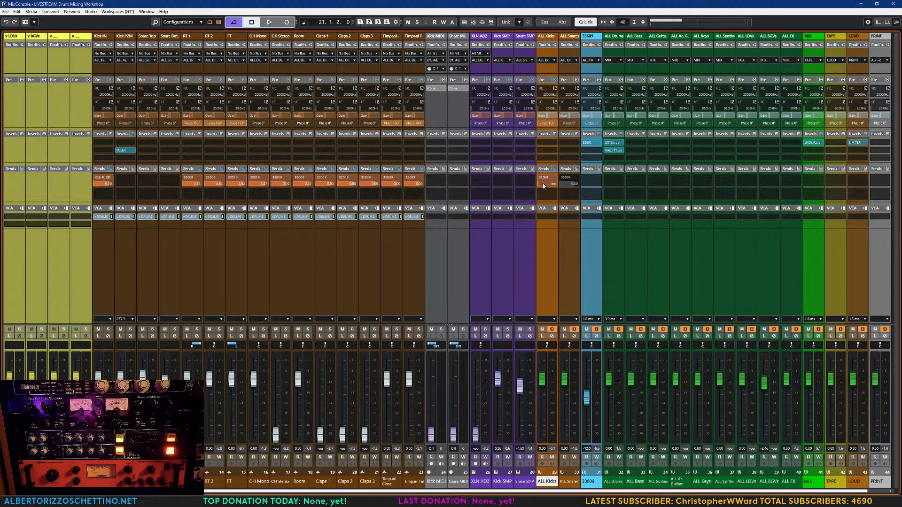
key("space")
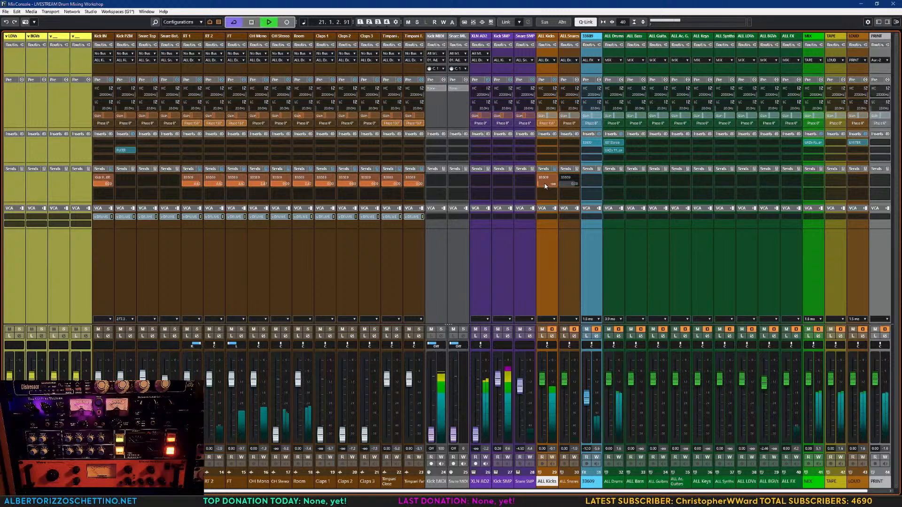
left_click_drag(543, 183, 563, 183)
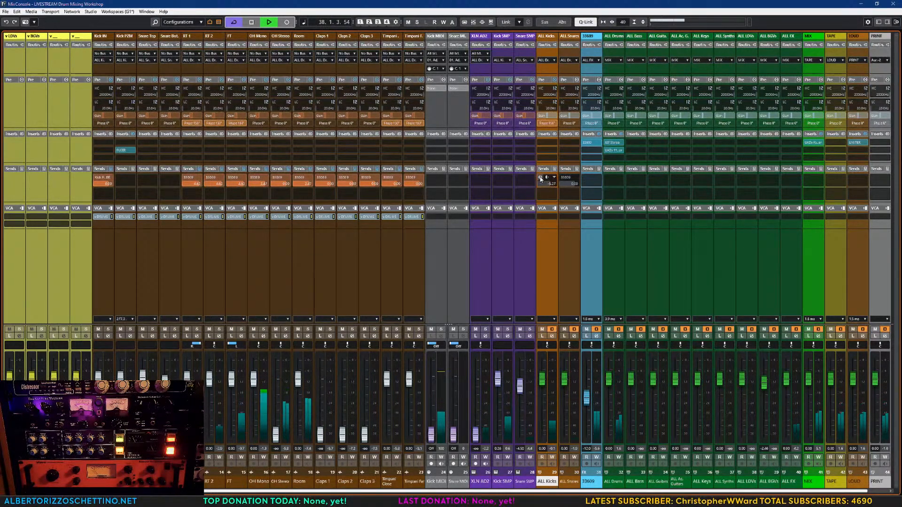
key("space")
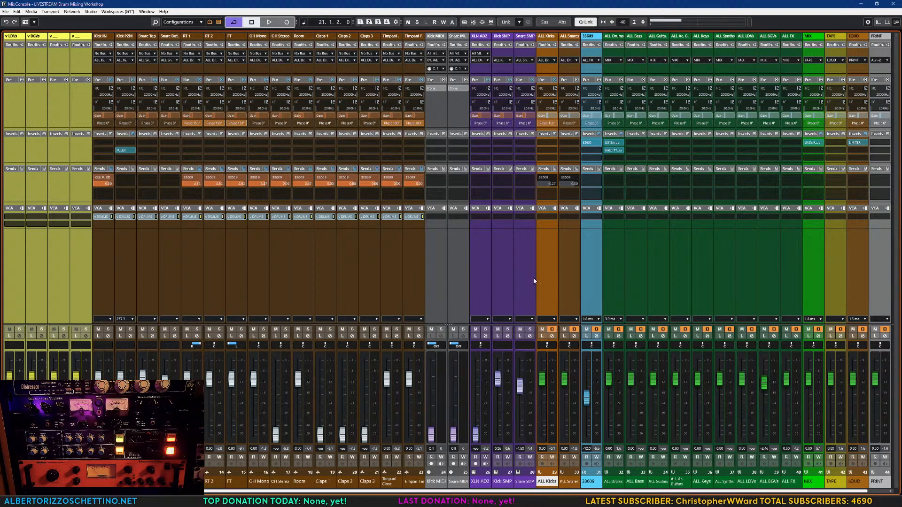
- Add two stereo FX tracks with no effect, routed to ALL FX, outside any folder
left_click(587, 262)
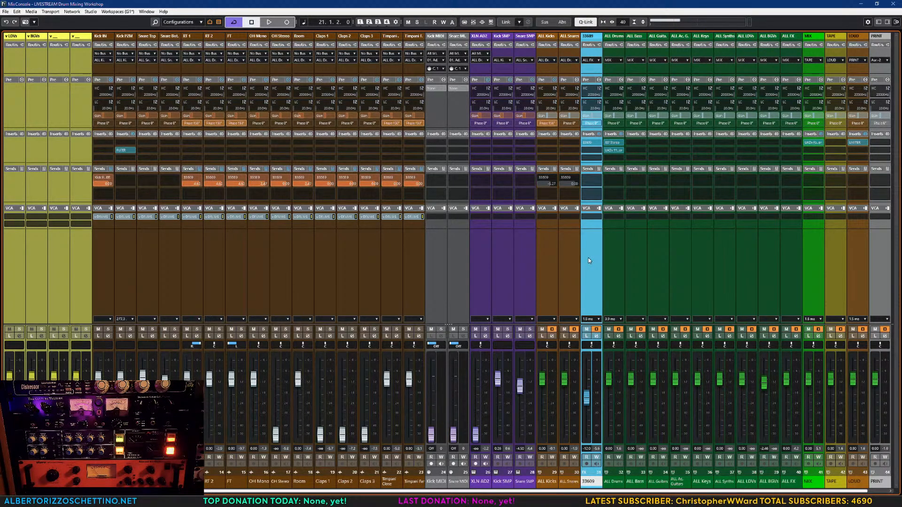
key("t")
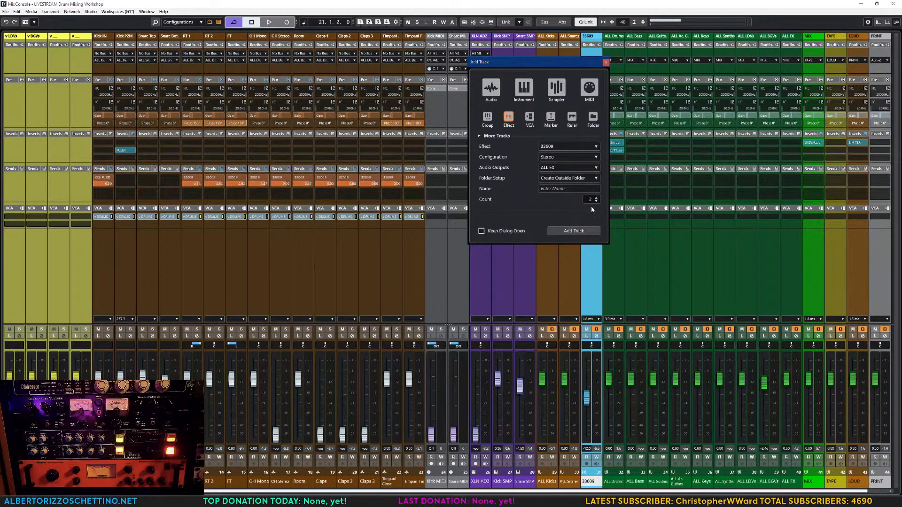
left_click(569, 146)
scroll(503, 245, "up", 10)
left_click(547, 165)
left_click(561, 232)
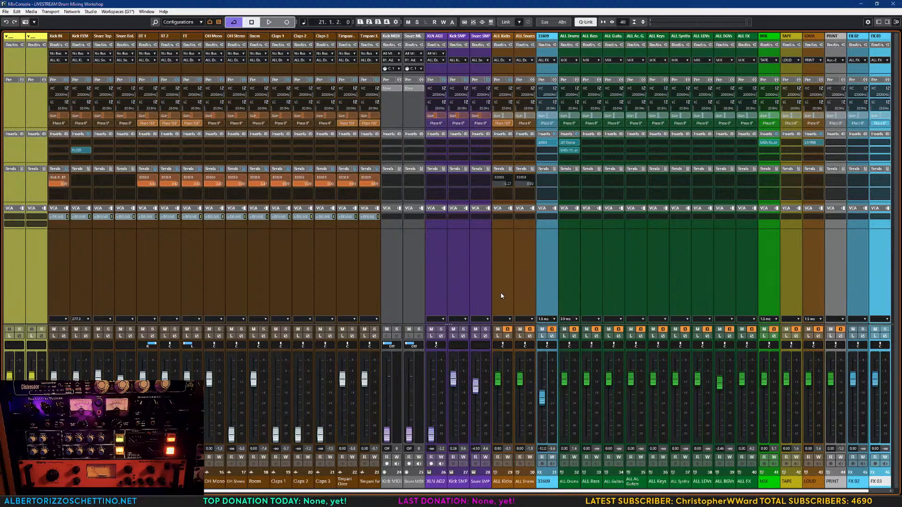
- Move the two new FX tracks in the track list to directly below the 33609 track
key("F3")
scroll(162, 249, "down", 3)
left_click(173, 265)
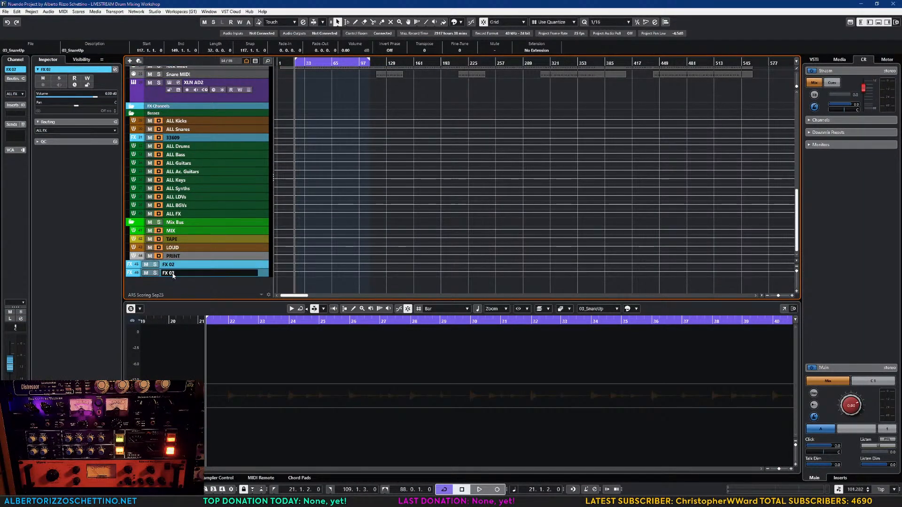
left_click(174, 273, "shift")
left_click_drag(171, 265, 174, 157)
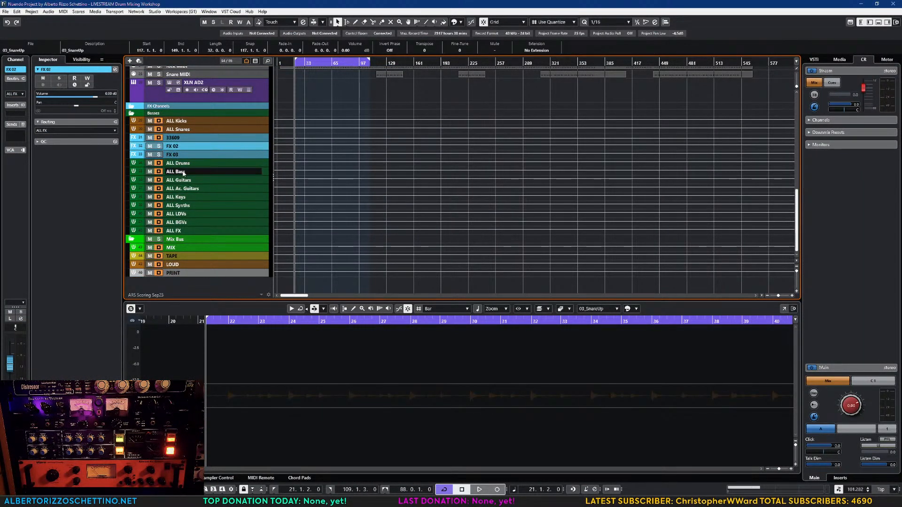
- Rename the two new FX channels as Tape Slap and 140
key("F3")
double_click(567, 483)
type("Tape Slap")
key("Return")
double_click(590, 482)
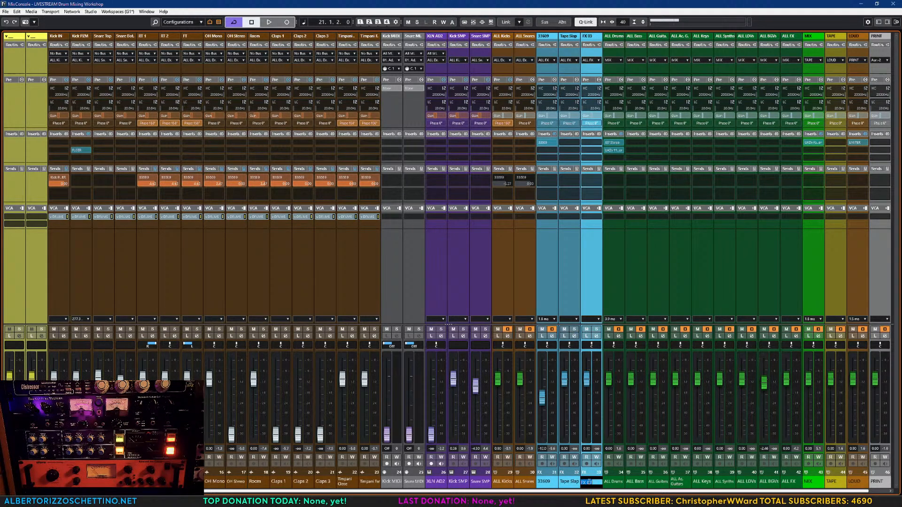
type("140")
key("Return")
left_click(569, 282)
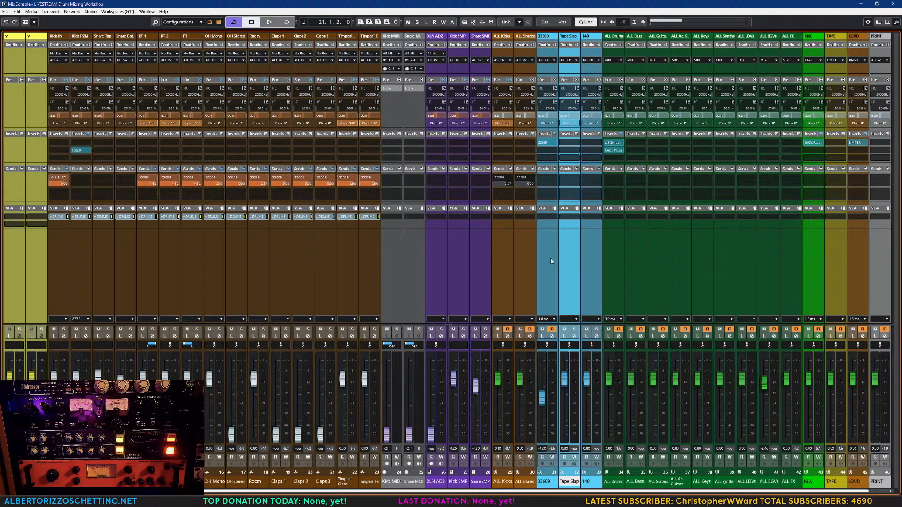
left_click(547, 252)
left_click(563, 245)
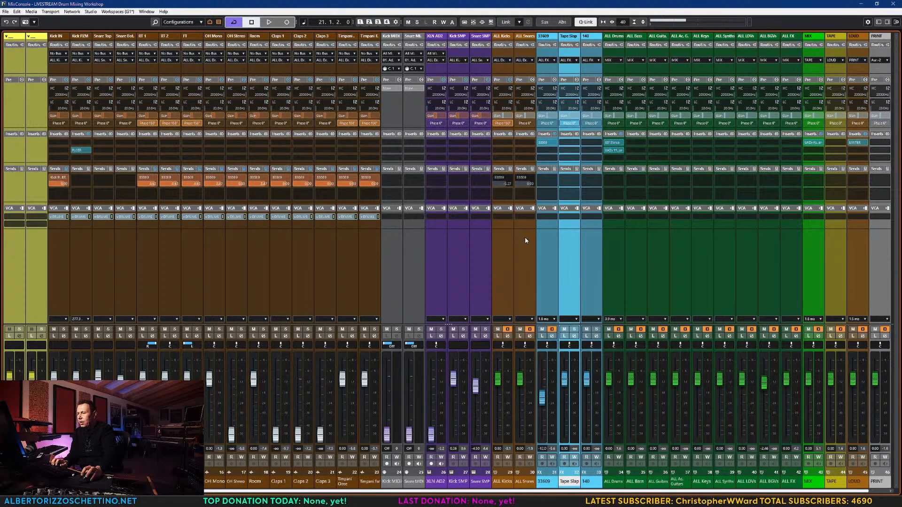
key("F3")
scroll(197, 172, "up", 10)
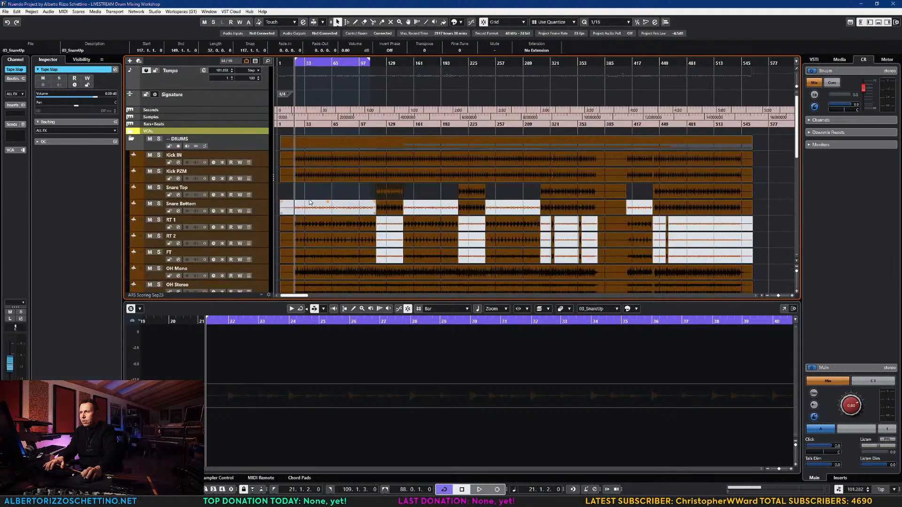
key("F3")
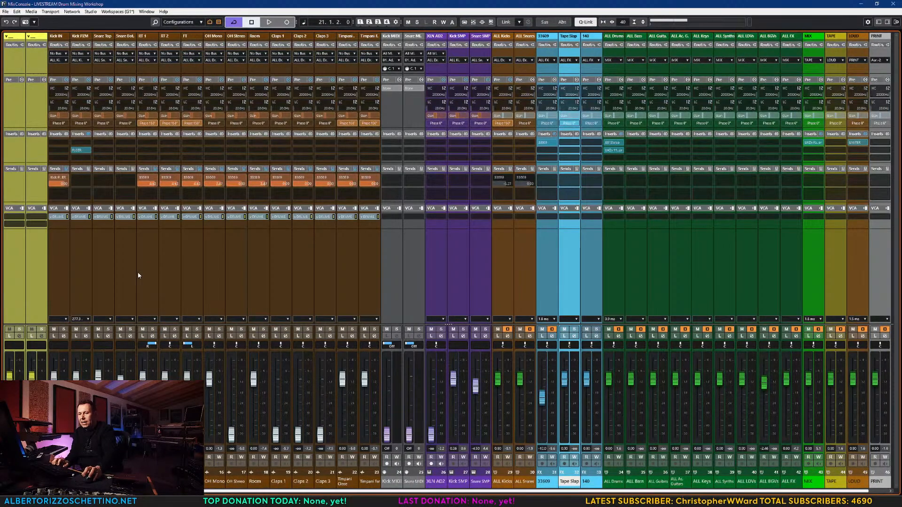
- Add an active send to Tape Slap in the second send slot of RT 1, RT 2 and FT
left_click(190, 192)
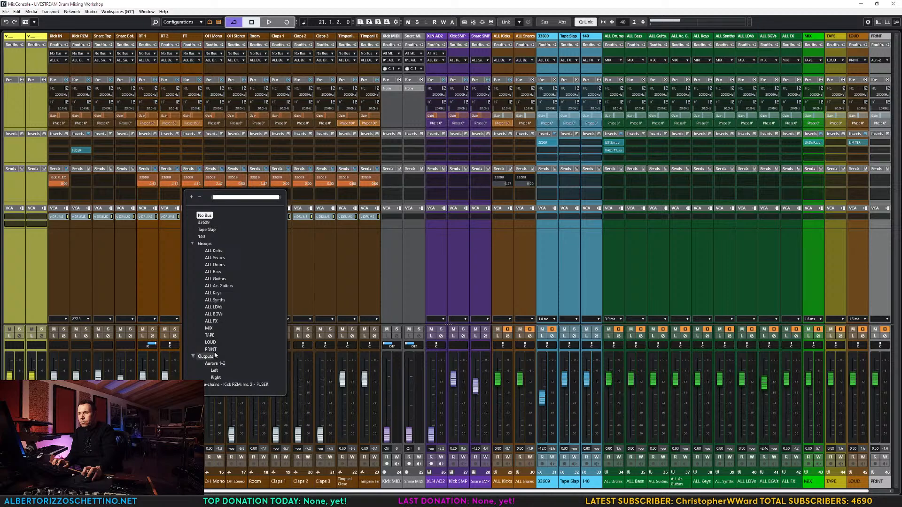
left_click(206, 230)
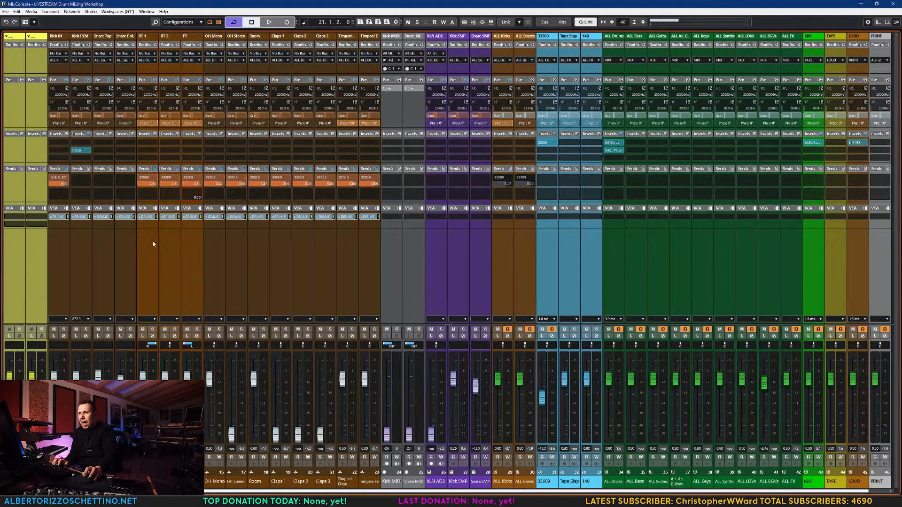
left_click(569, 233)
key("Escape")
- Insert Kramer Tape Stereo in the Tape Slap channel's first insert slot and open its plug-in window
left_click(570, 251)
left_click(576, 146)
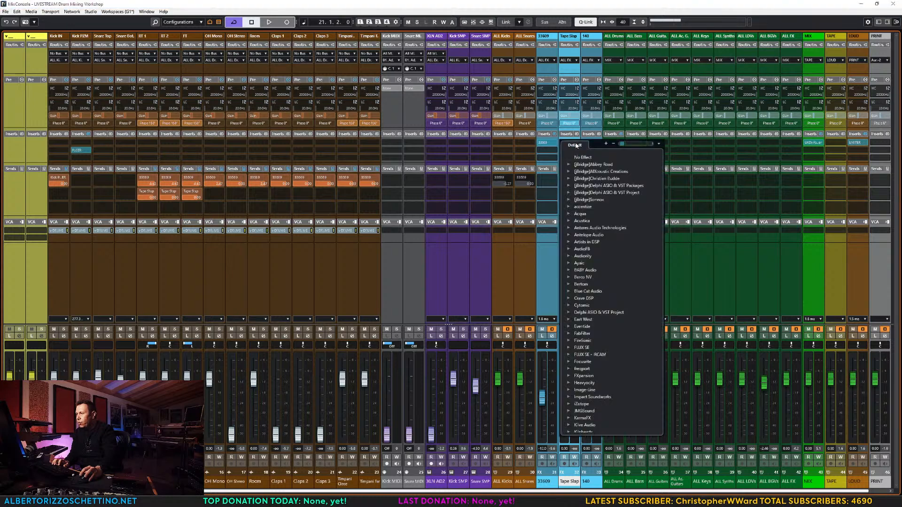
type("kramer")
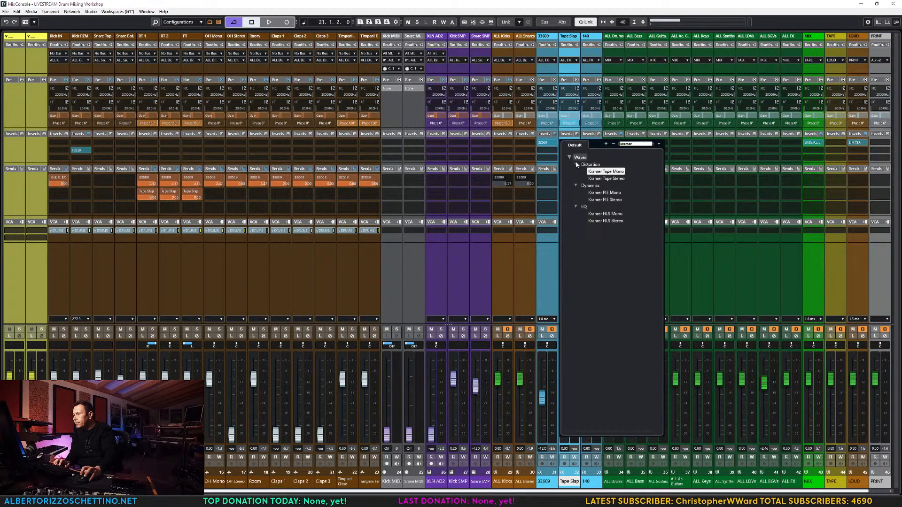
double_click(601, 179)
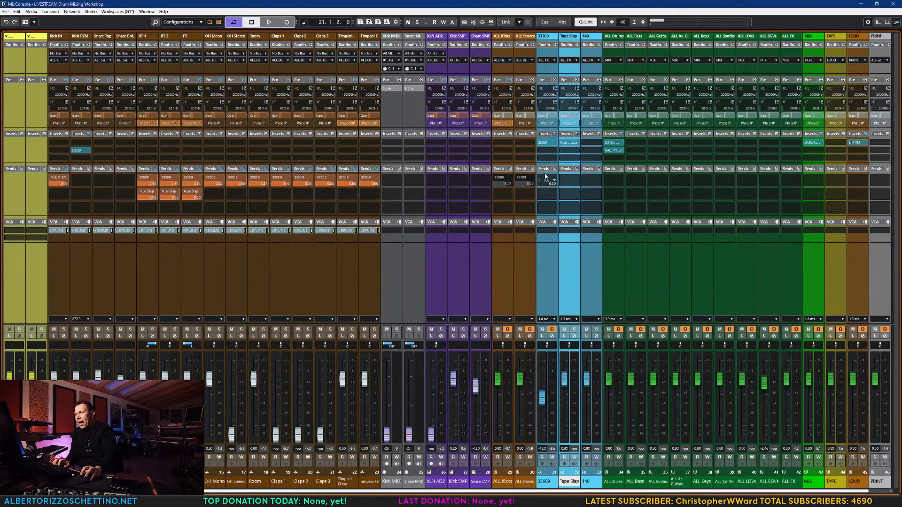
left_click(569, 142)
left_click_drag(565, 113, 664, 81)
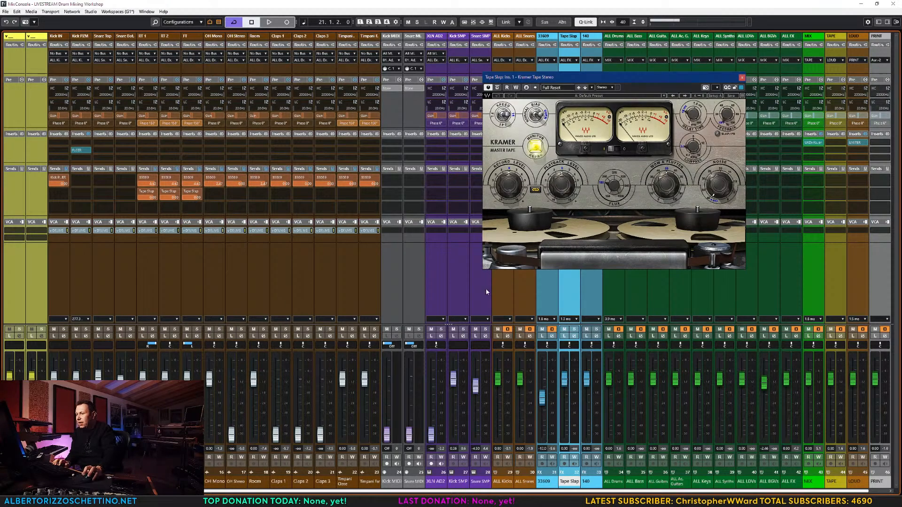
- Enable solo defeat on the Tape Slap and 140 channels and reposition the Kramer Tape window
left_click(574, 329)
left_click(574, 330)
left_click(595, 329)
left_click(595, 329)
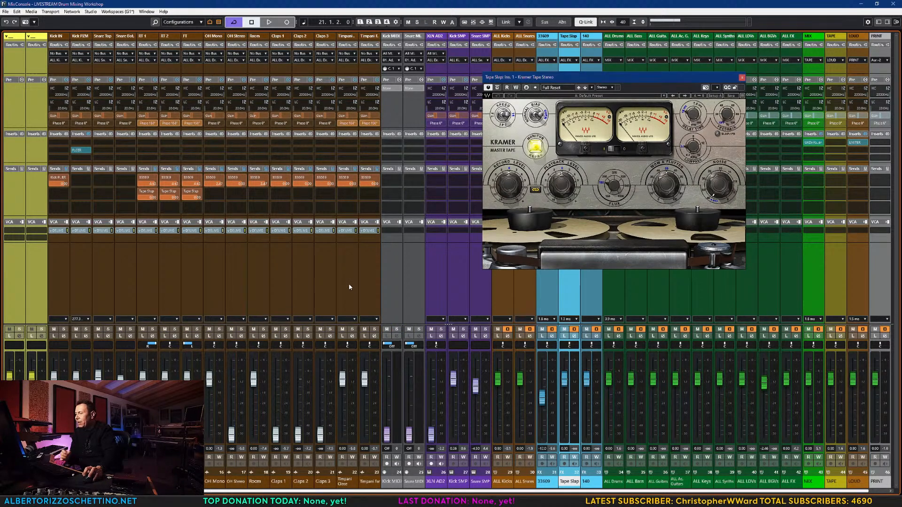
left_click_drag(594, 78, 607, 98)
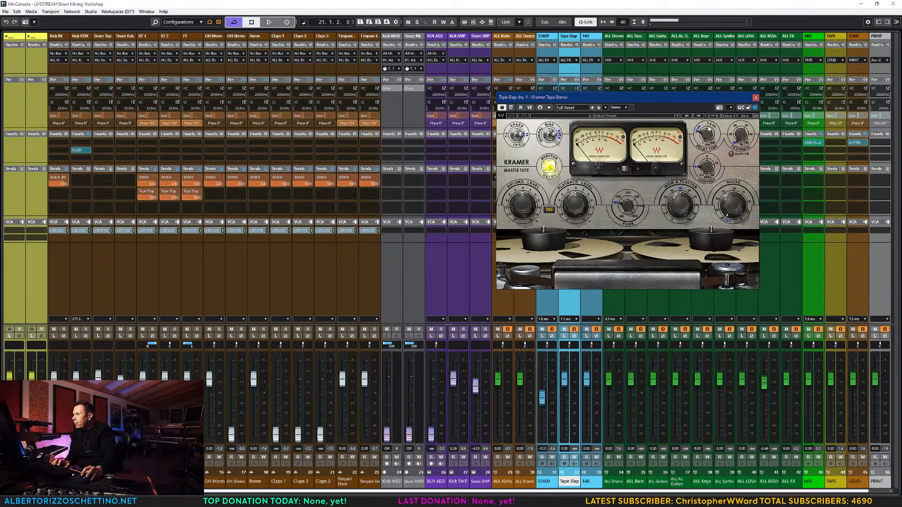
- Reposition the Kramer Tape window, adjust its feedback and wow and flutter, and audition the Tape Slap effect
left_click_drag(709, 97, 785, 75)
left_click_drag(816, 113, 816, 99)
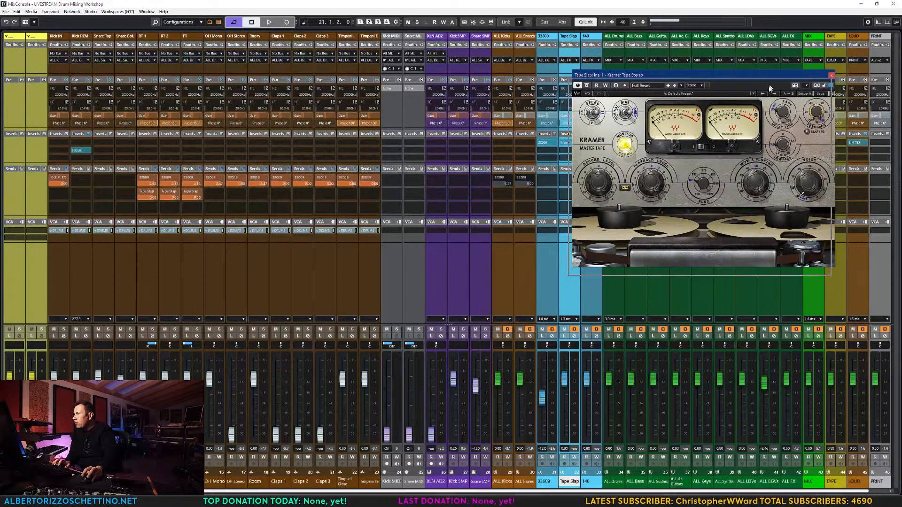
left_click_drag(771, 77, 763, 98)
left_click_drag(741, 206, 741, 228)
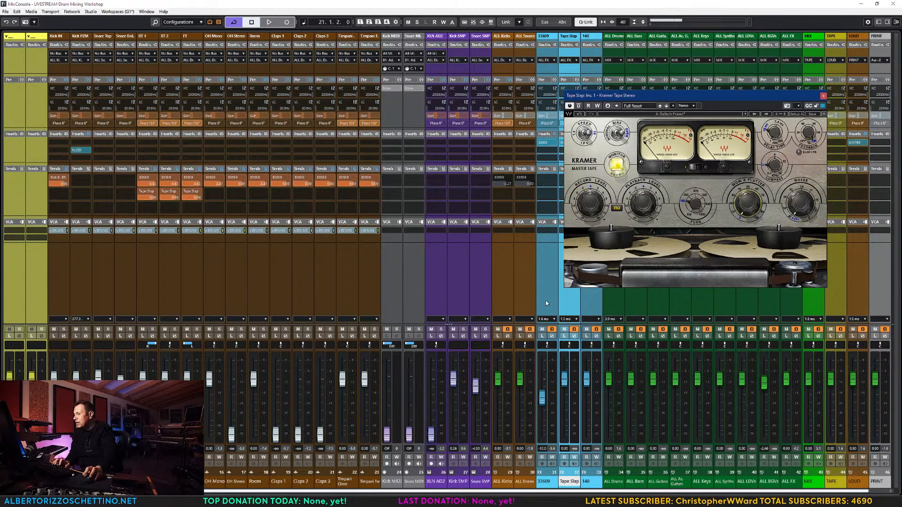
key("space")
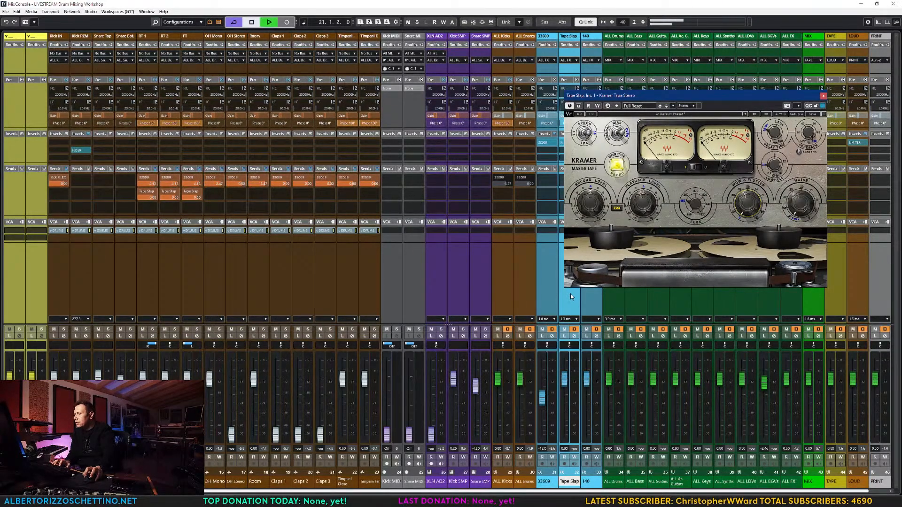
key("space")
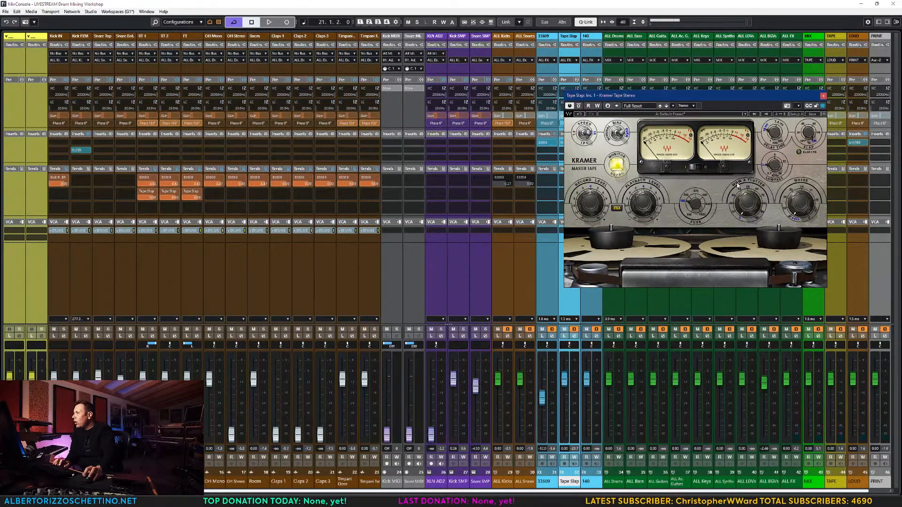
- Adjust the Kramer Tape's low-pass cutoff and flux during playback, and close the plug-in window
key("space")
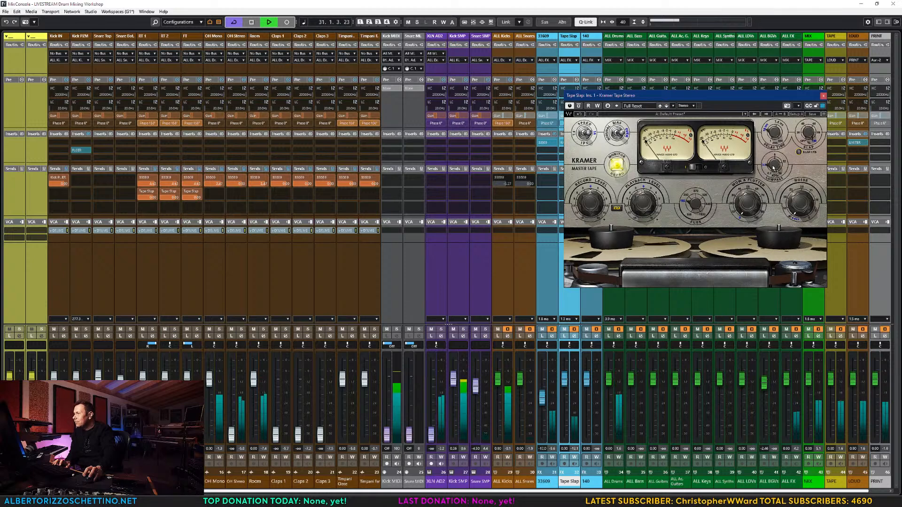
left_click_drag(774, 169, 774, 155)
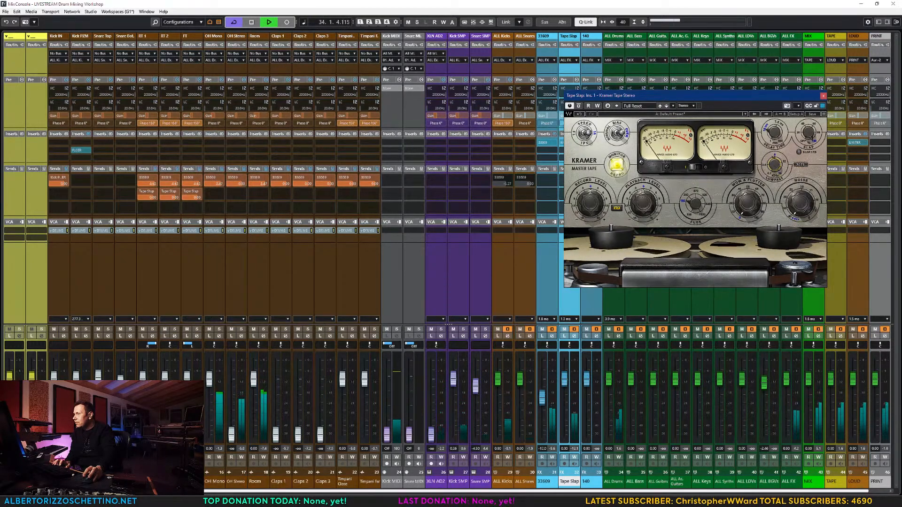
left_click(764, 165)
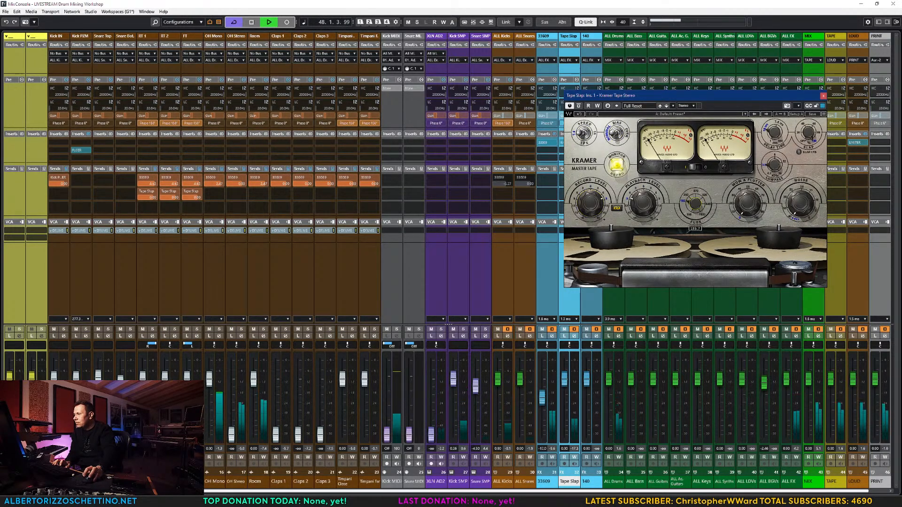
left_click_drag(695, 204, 695, 190)
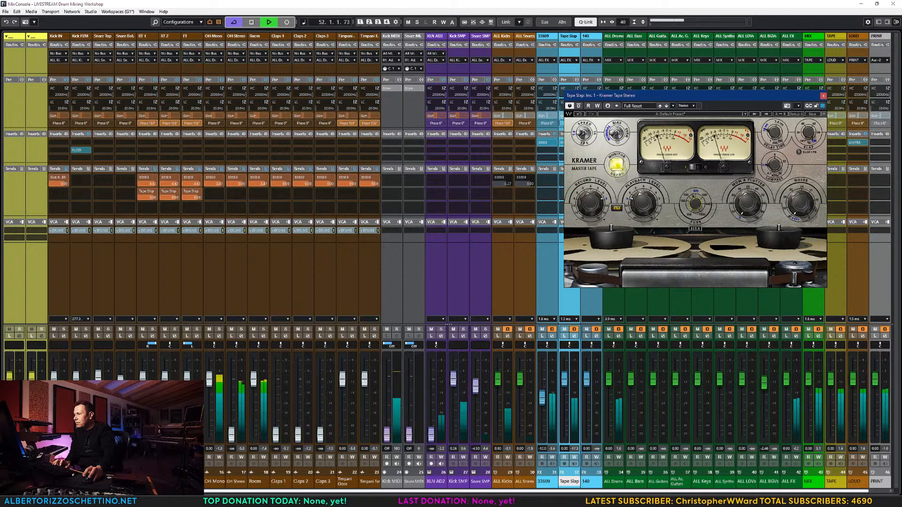
key("space")
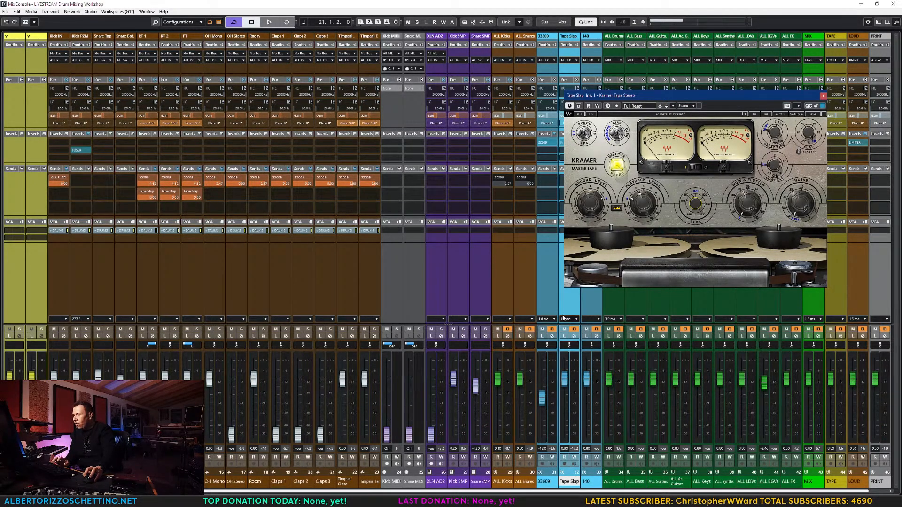
left_click(823, 96)
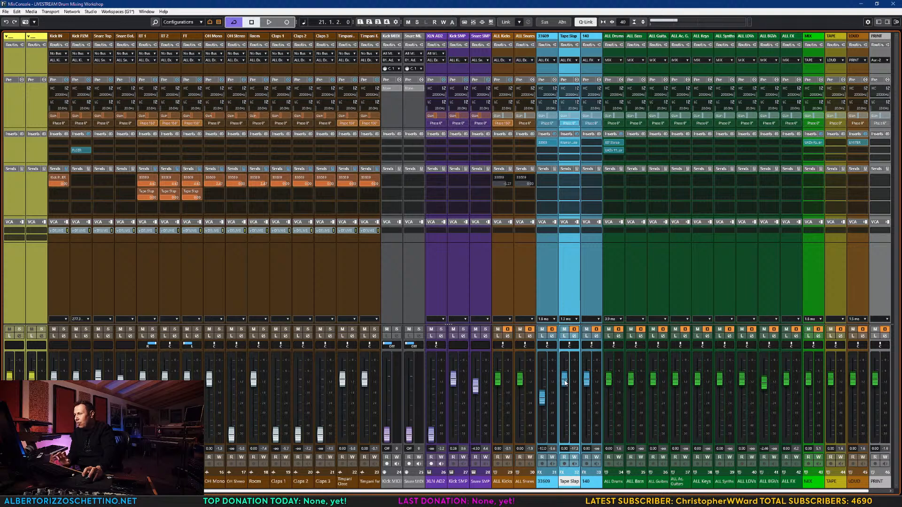
- Lower the Tape Slap channel fader to -7.00 dB during playback and recheck its Kramer Tape delay time
key("space")
mouse_move(566, 381)
left_mouse_down()
mouse_move(569, 409)
mouse_move(571, 393)
left_mouse_up()
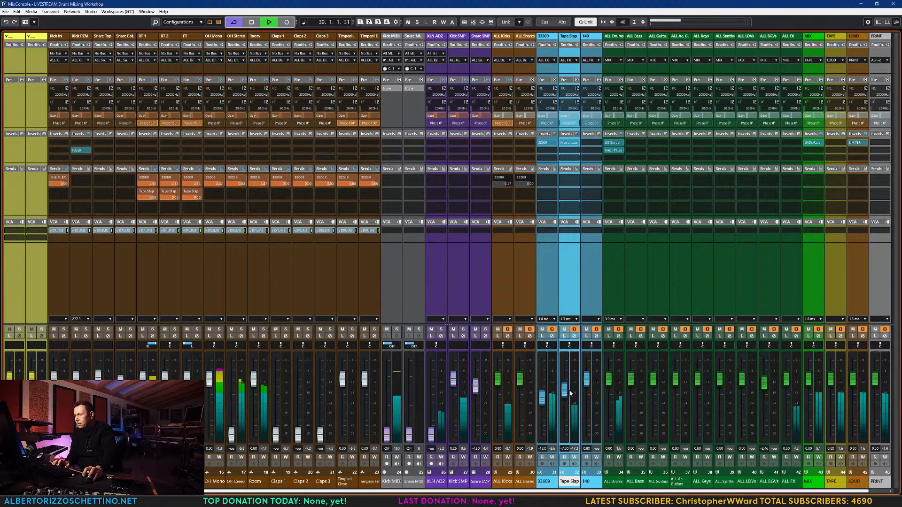
left_click(569, 143)
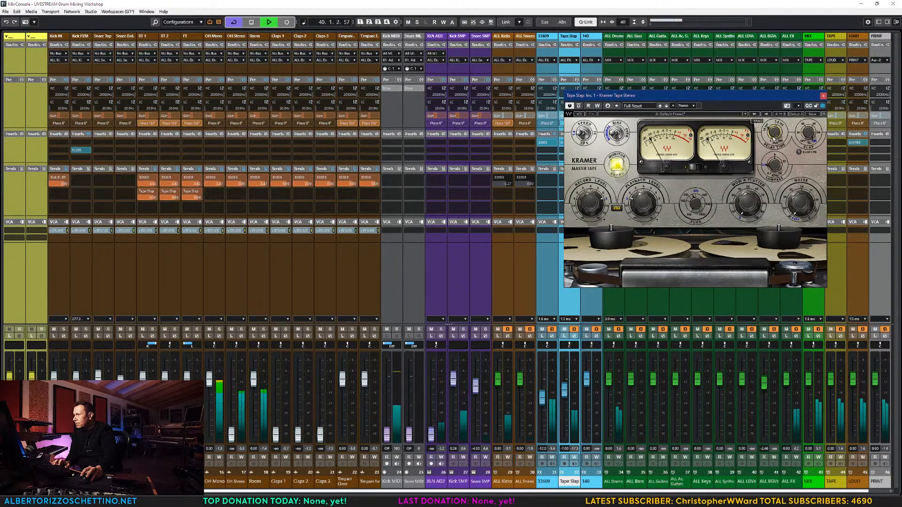
key("space")
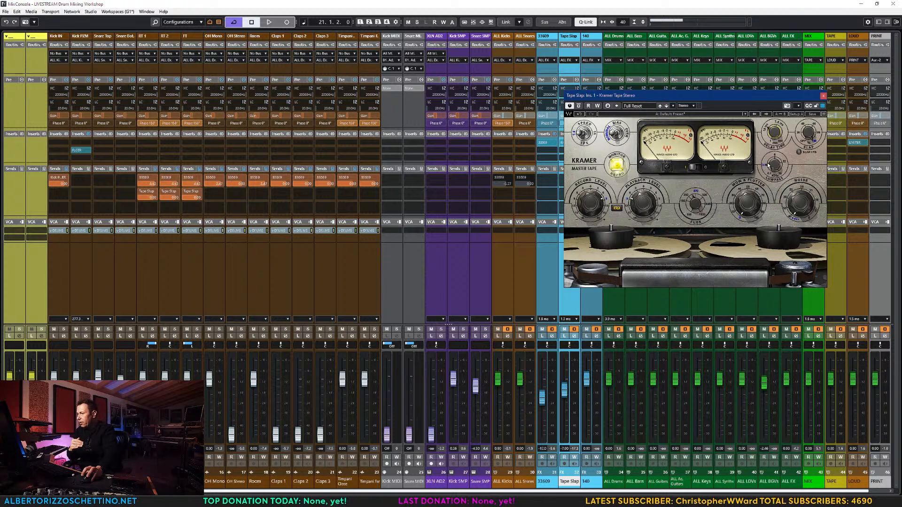
mouse_move(772, 134)
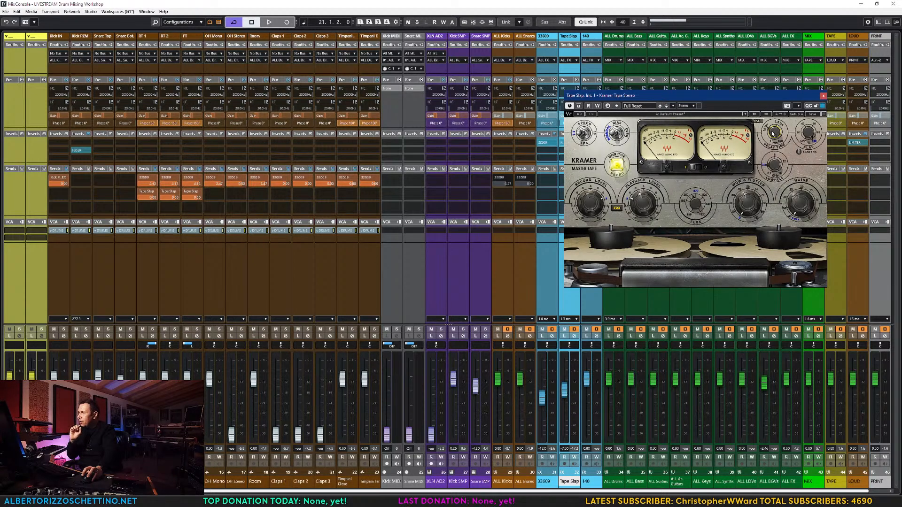
left_click(823, 96)
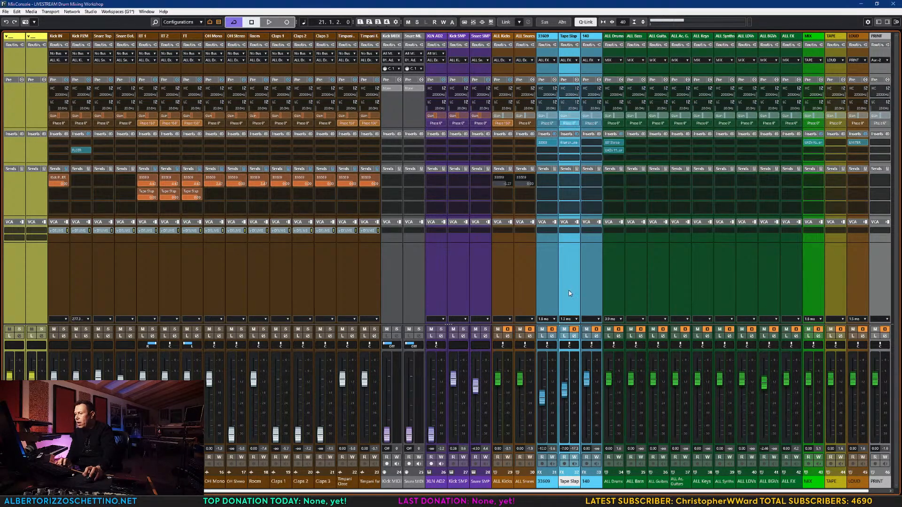
- Insert UADx Pultec EQP-1A EQ in the Tape Slap channel's second insert slot and open its window
left_click(577, 151)
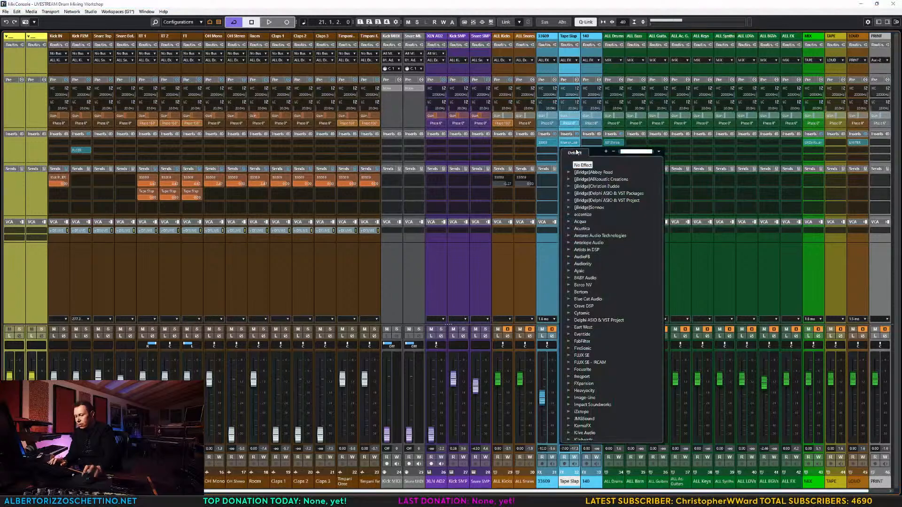
type("eqp")
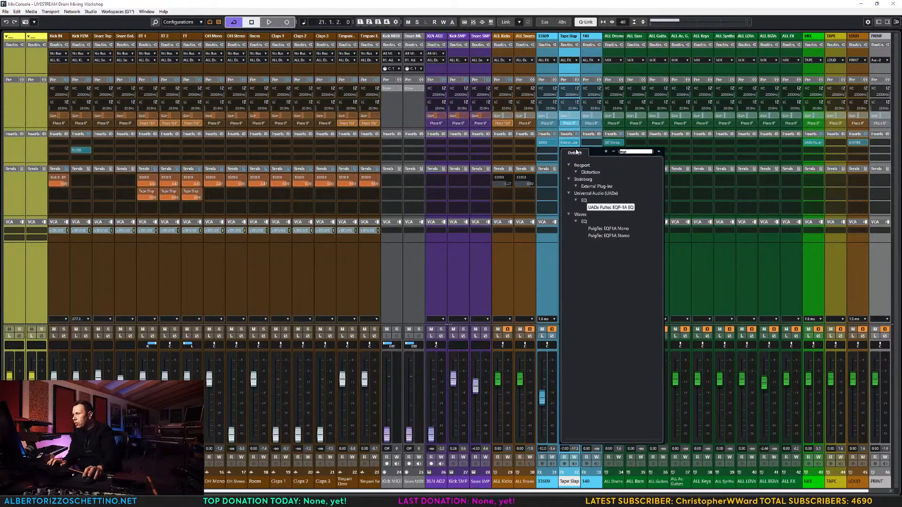
left_click(604, 207)
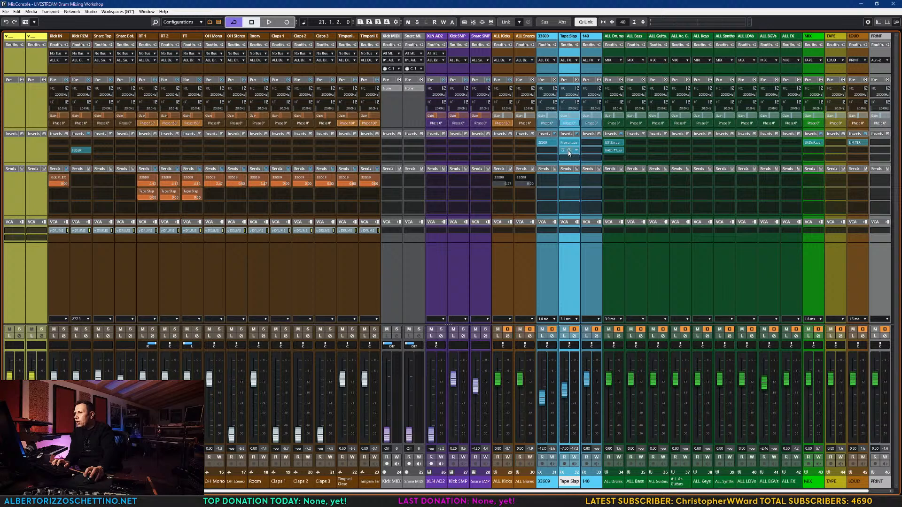
left_click(570, 152)
left_click_drag(439, 169, 653, 97)
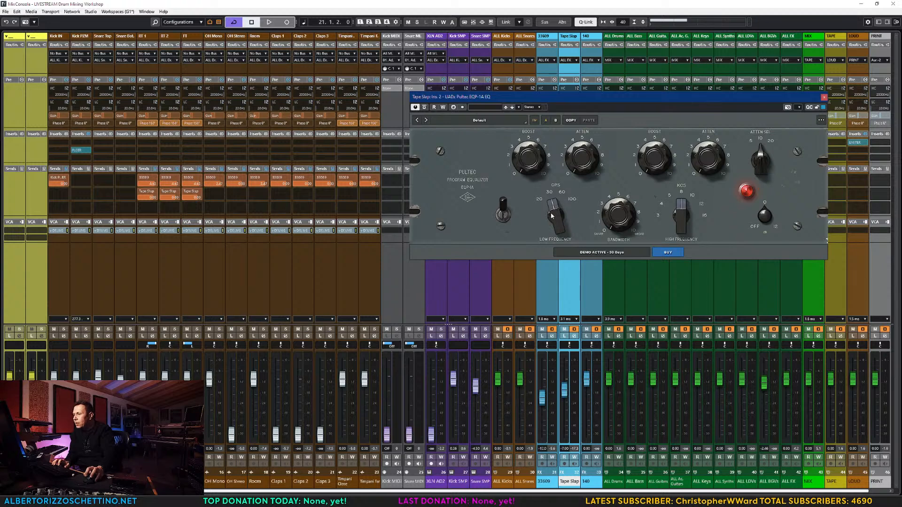
- During playback, set the Pultec's low frequency to 100, high frequency to 3 and attenuation selector to 20, and raise the high attenuation
key("space")
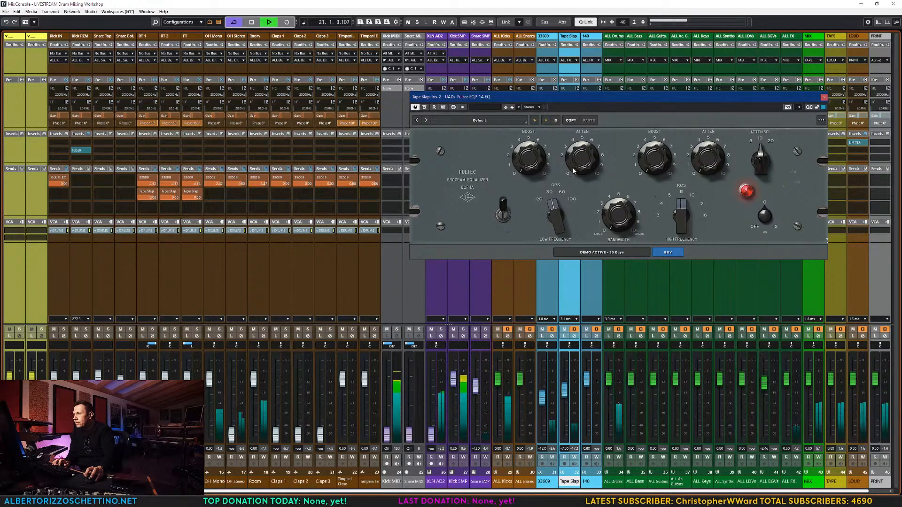
left_click_drag(561, 217, 568, 198)
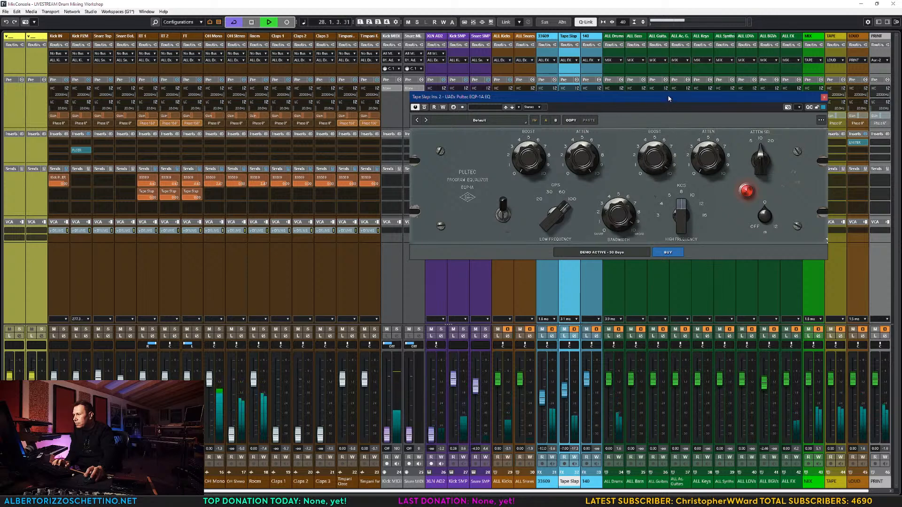
left_click_drag(682, 210, 673, 225)
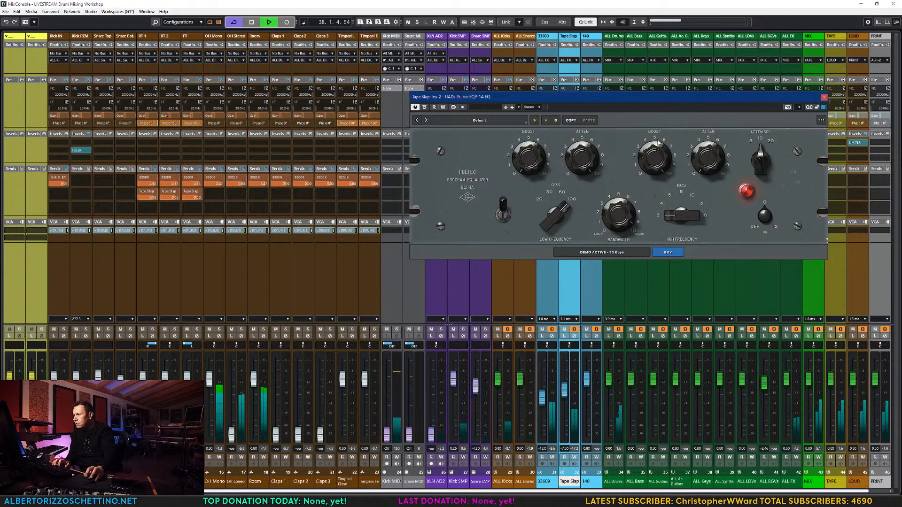
left_click_drag(760, 158, 759, 131)
left_click_drag(708, 158, 712, 101)
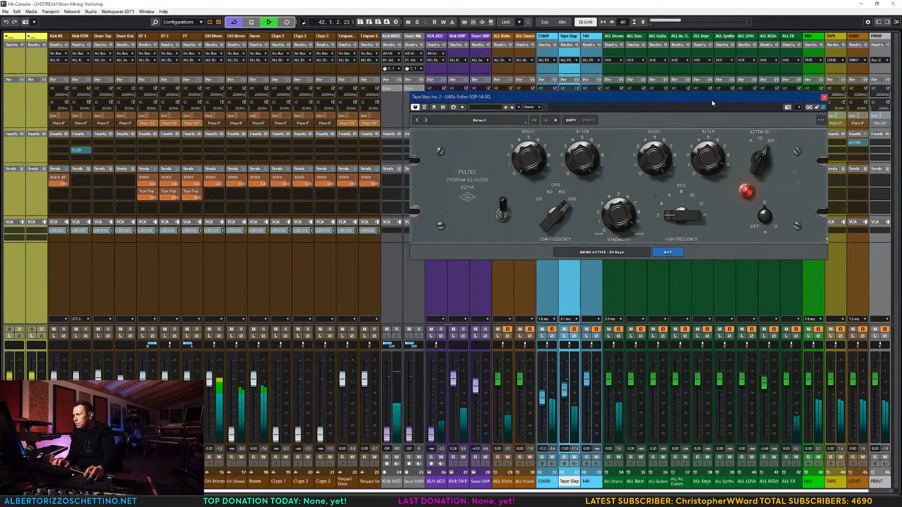
- Try other Pultec high-end settings, settle on attenuation selector 20 and high frequency 8, and compare with the EQ bypassed
left_click_drag(760, 162, 742, 220)
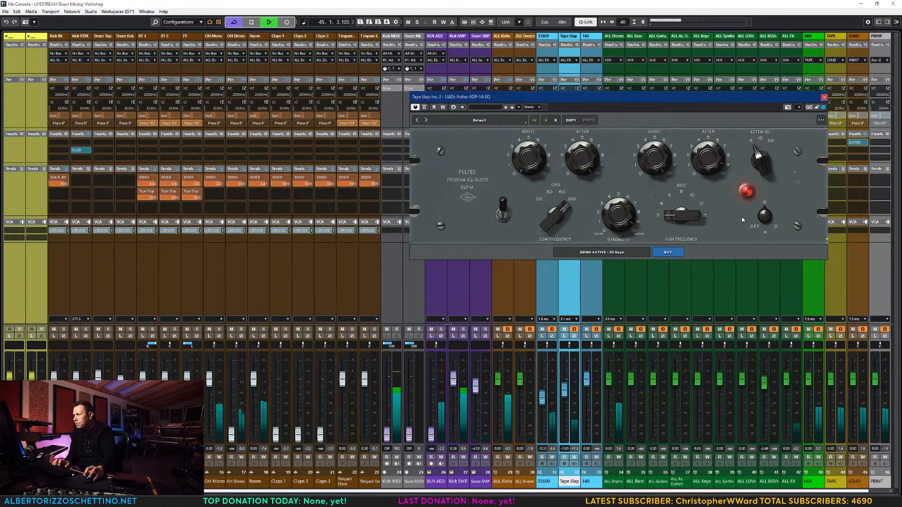
left_click_drag(676, 214, 680, 197)
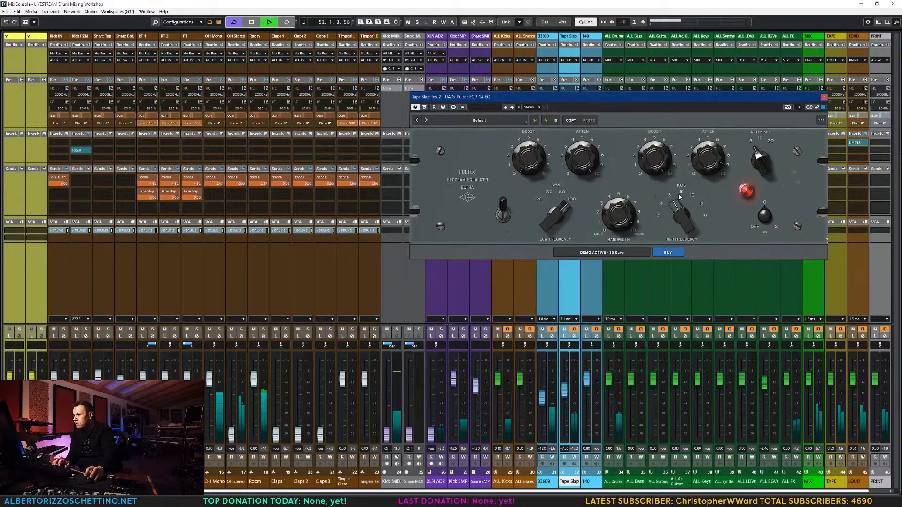
left_click_drag(760, 161, 767, 145)
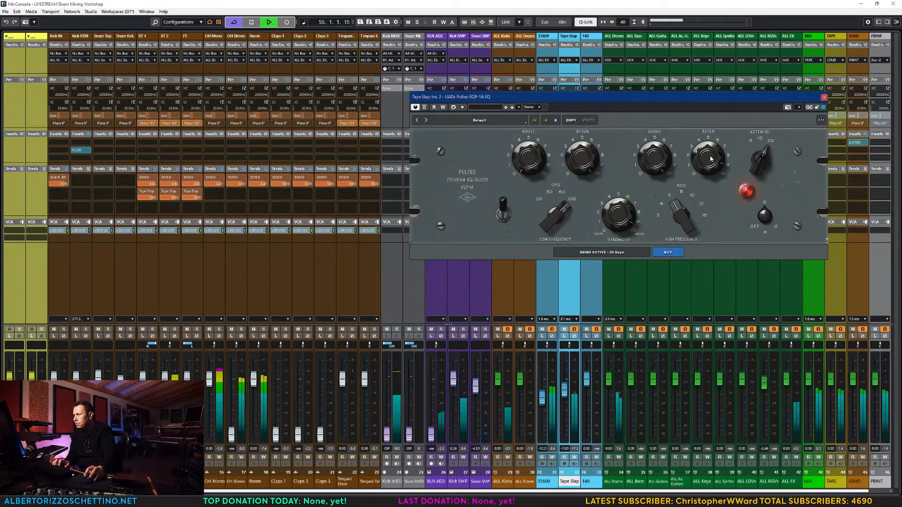
left_click_drag(680, 215, 682, 211)
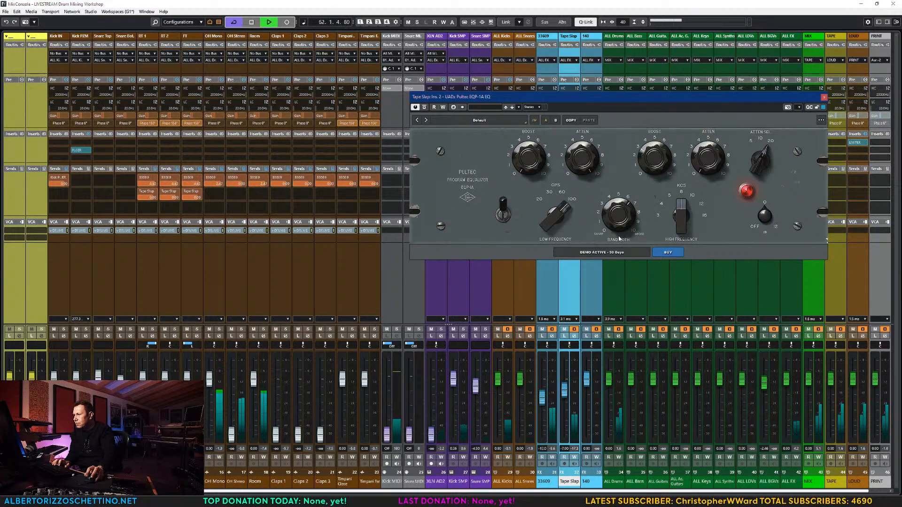
left_click(502, 217)
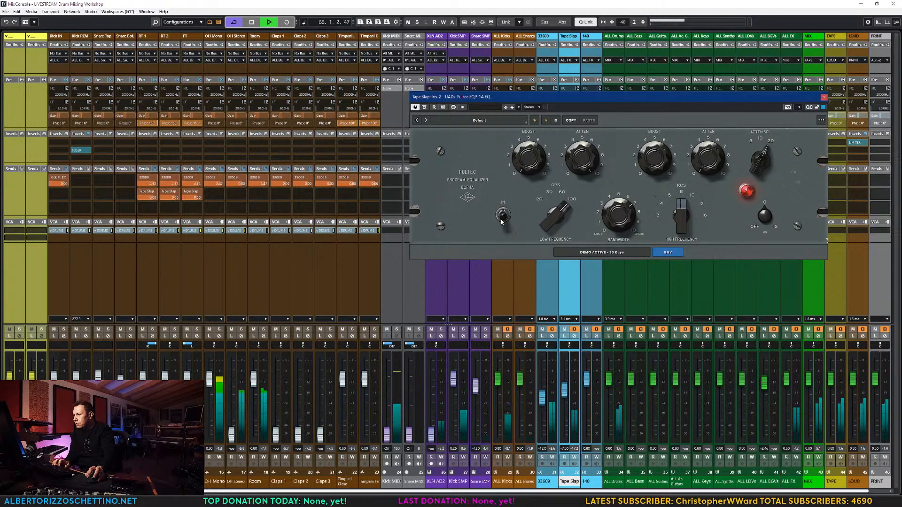
left_click(502, 217)
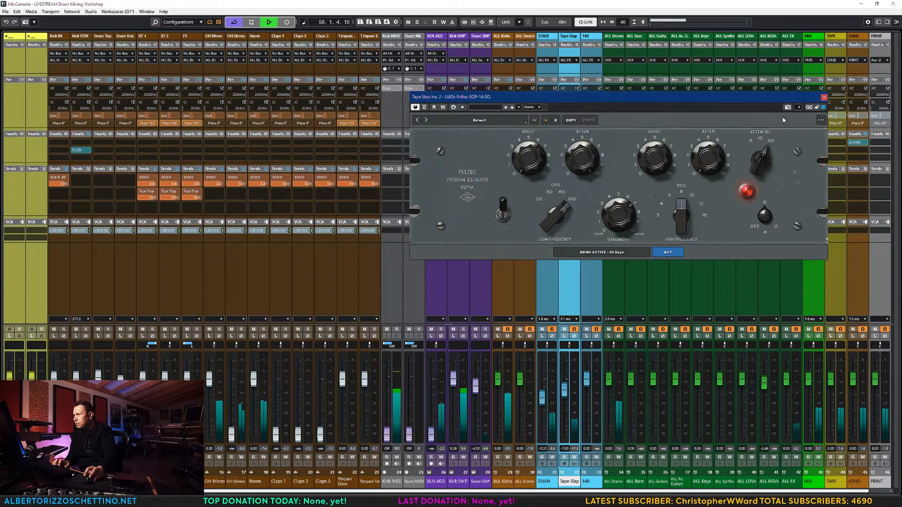
- Close the Pultec window, lower the Tape Slap channel fader to about -10 dB, and stop playback
left_click(824, 97)
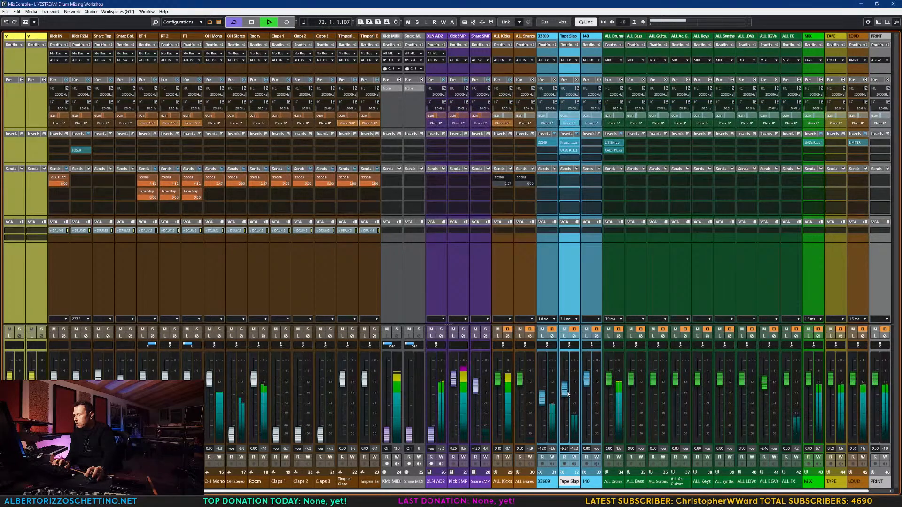
left_click_drag(564, 391, 564, 401)
key("space")
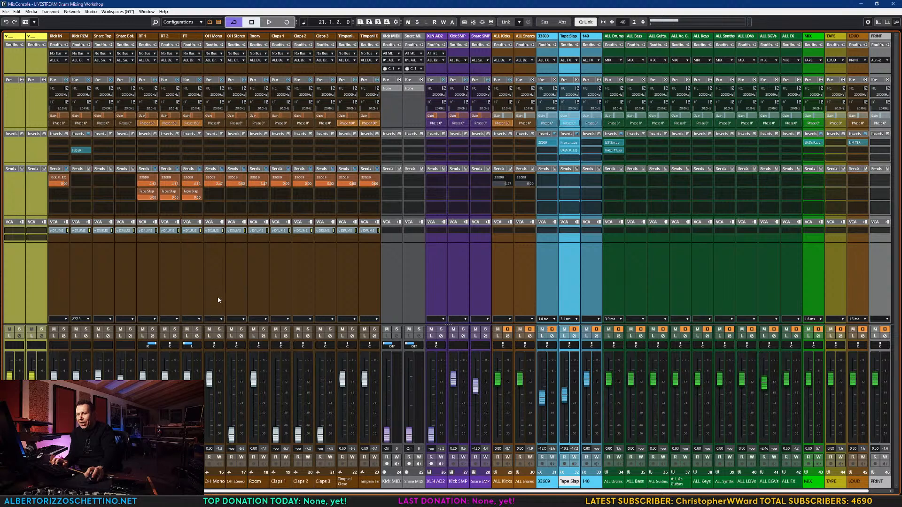
- Add an active send to 140 in the third send slot of OH Mono and select the 140 channel
left_click(251, 277)
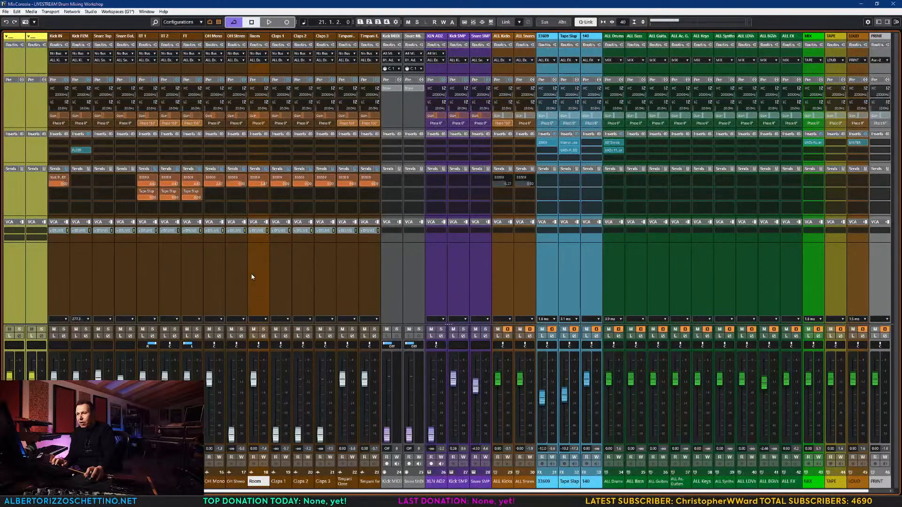
left_click(216, 275)
left_click(221, 208)
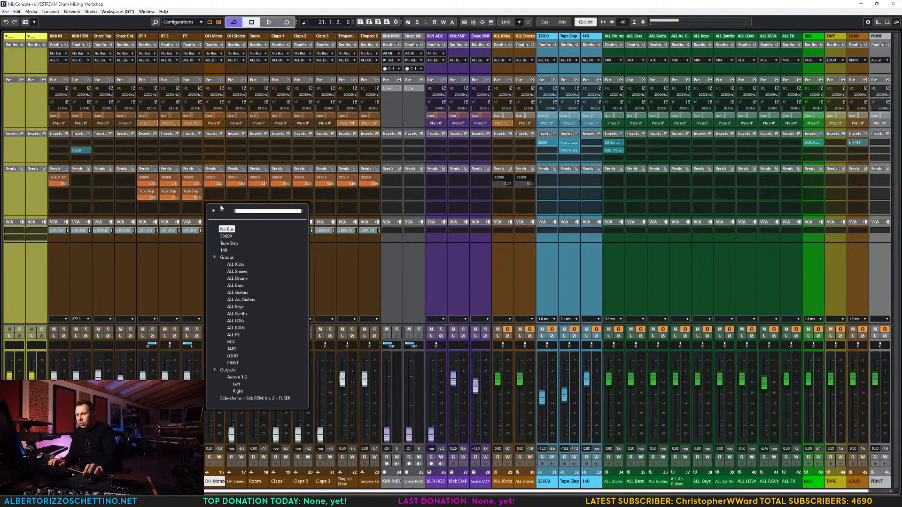
key("Escape")
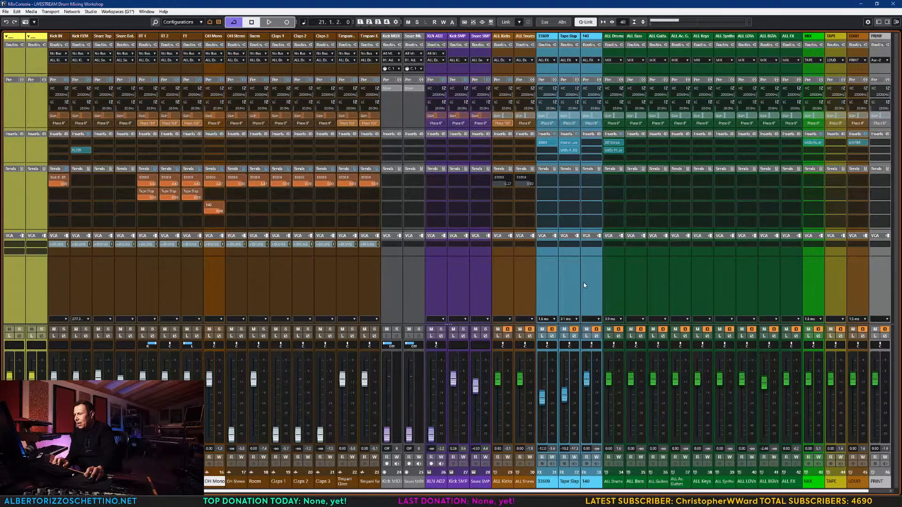
left_click(585, 251)
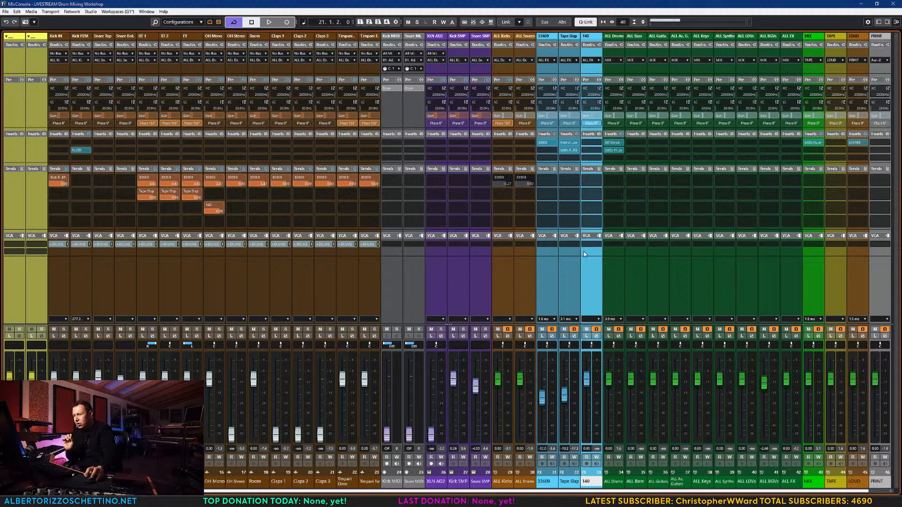
- Find the EMT reverb PSP 2445, insert it on the 140 channel's first insert slot, and open its editor
left_click(598, 158)
type("140")
key("BackSpace")
key("BackSpace")
key("BackSpace")
type("emt")
key("Return")
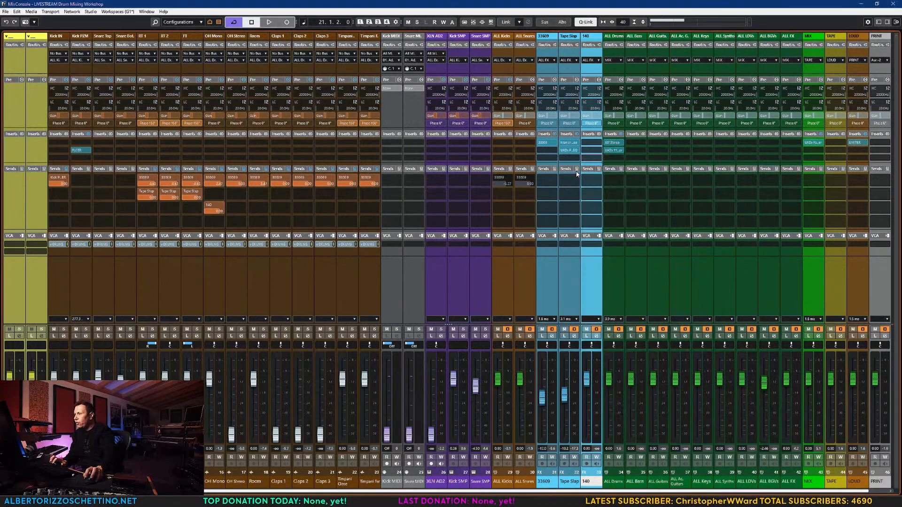
left_click_drag(591, 158, 590, 145)
left_click(592, 144)
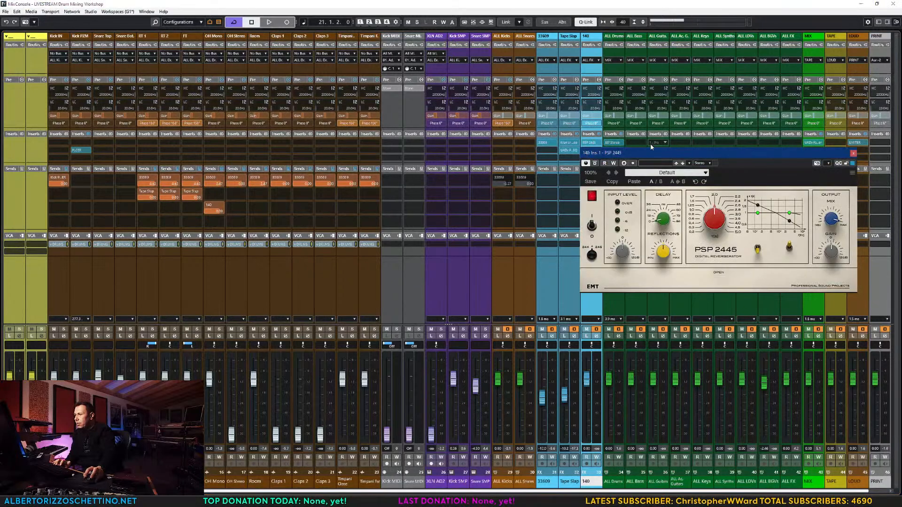
left_click_drag(654, 154, 578, 147)
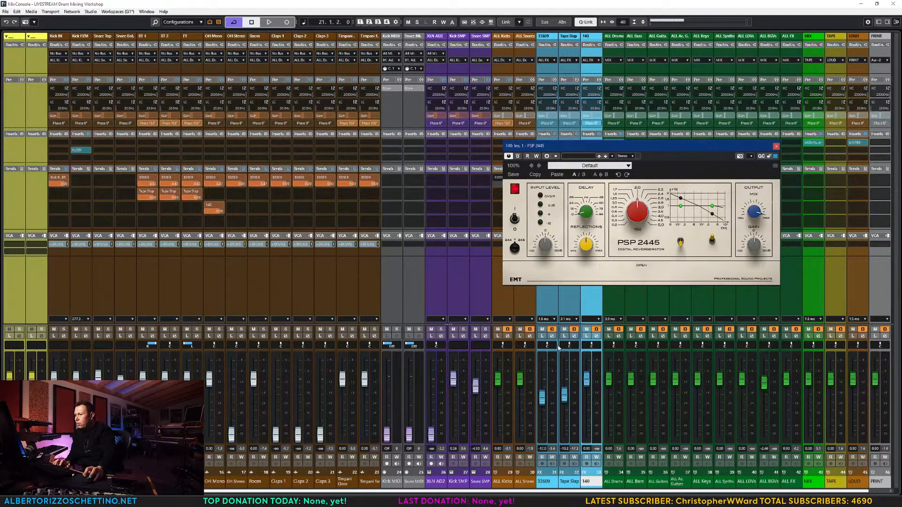
- During playback, shorten the PSP 2445's reverb time, then stop and reposition the plug-in window
key("space")
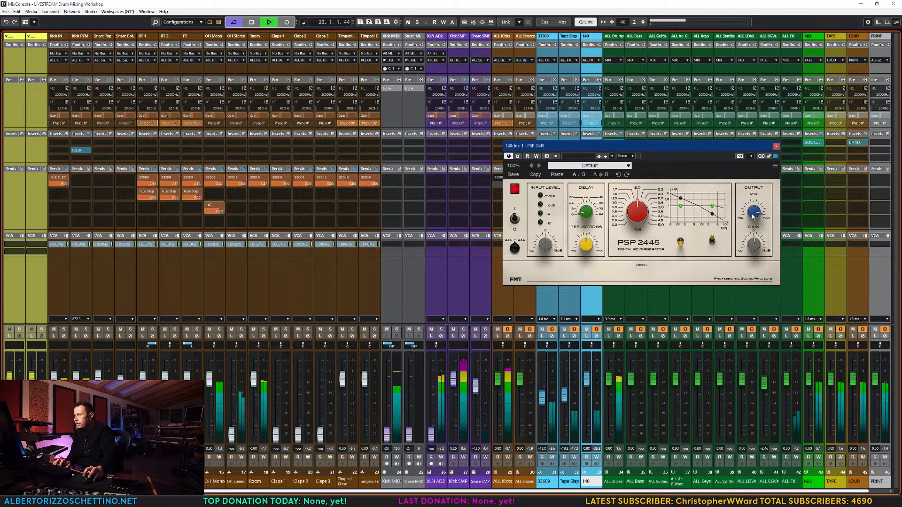
left_click_drag(632, 219, 631, 256)
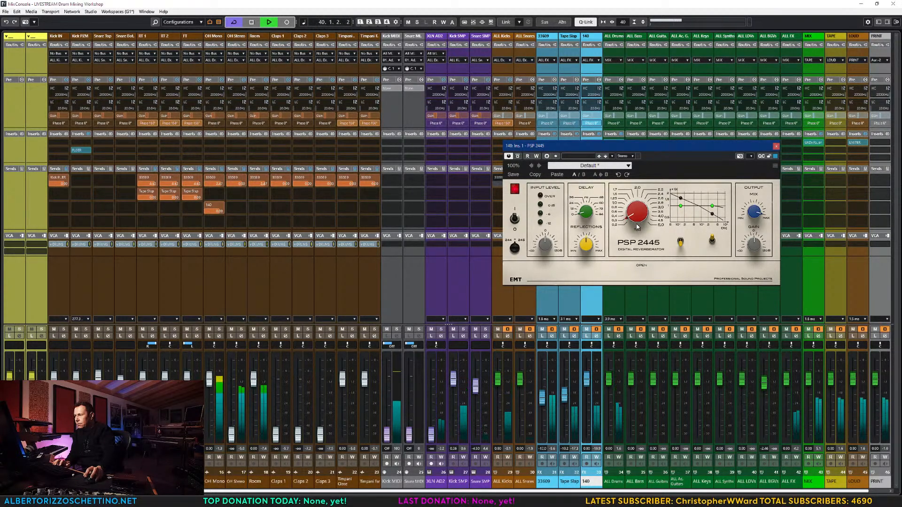
key("space")
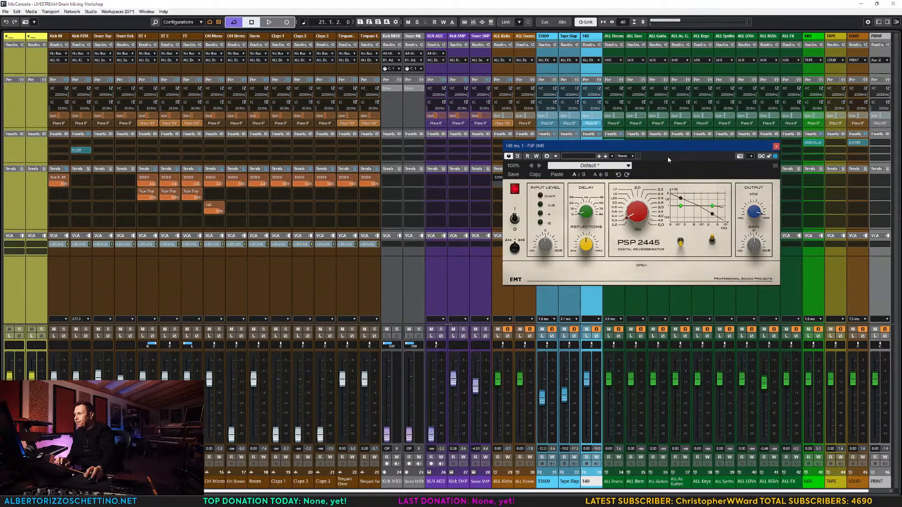
left_click_drag(667, 151, 670, 145)
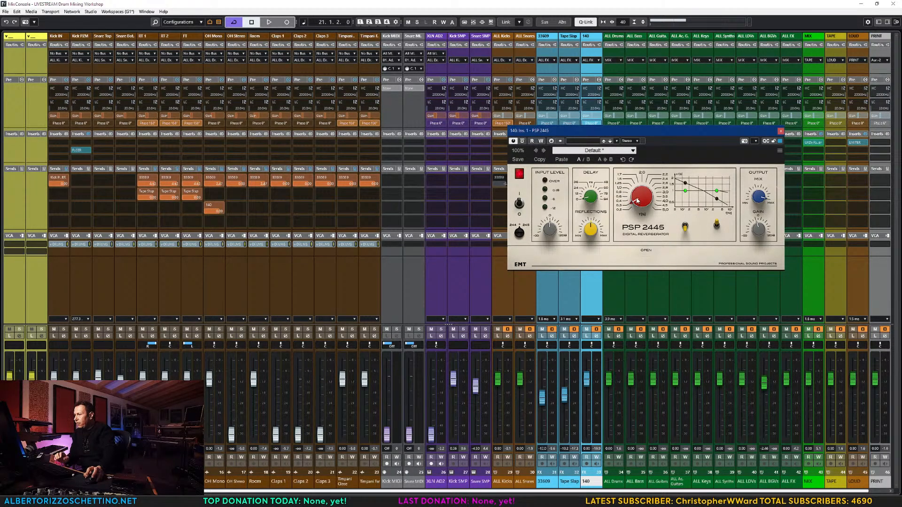
- Play back and compare the drums with the 140 fader fully down and reset to 0 dB
key("space")
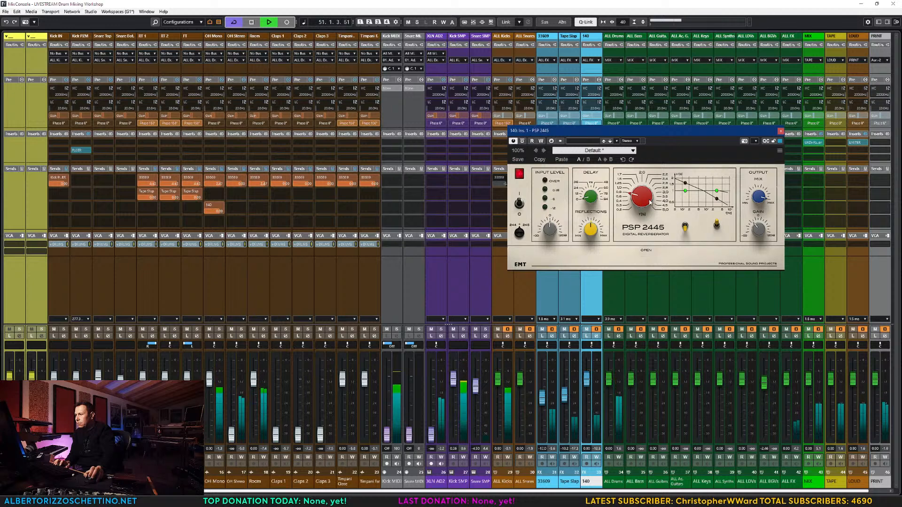
left_click_drag(587, 378, 585, 459)
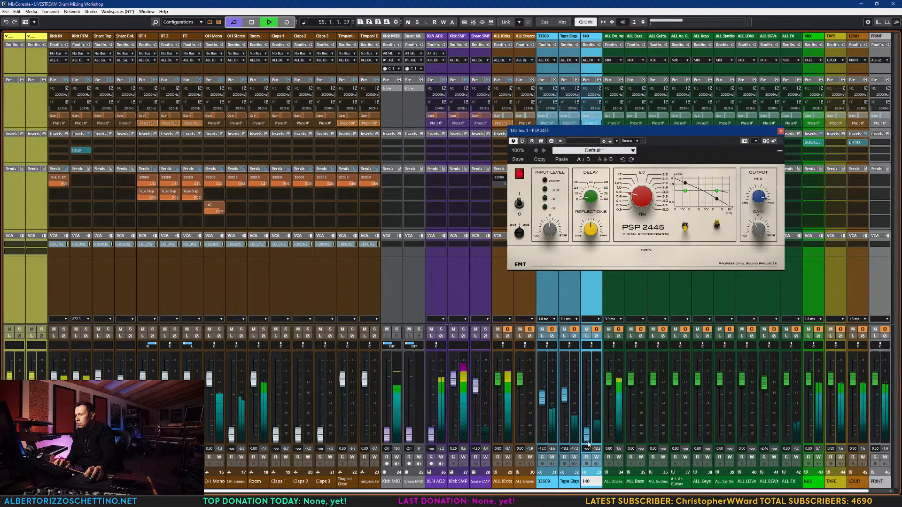
left_click(587, 437, "ctrl")
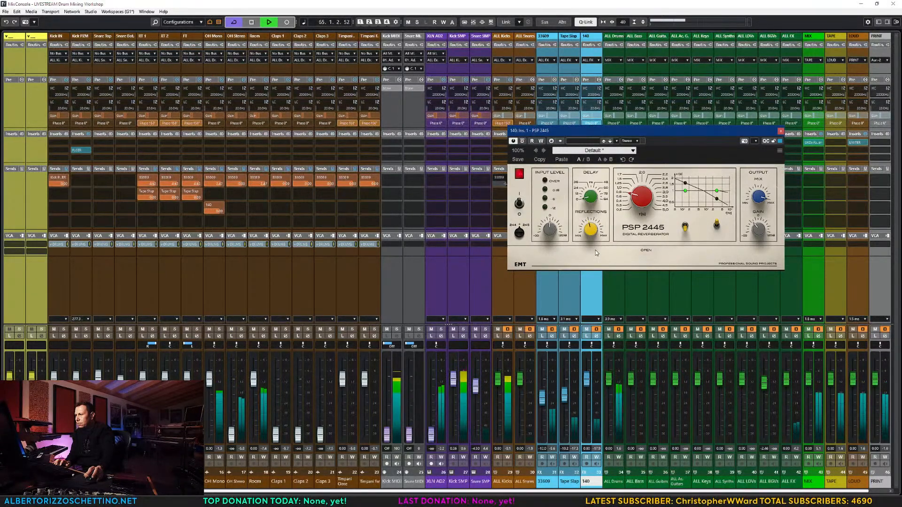
key("space")
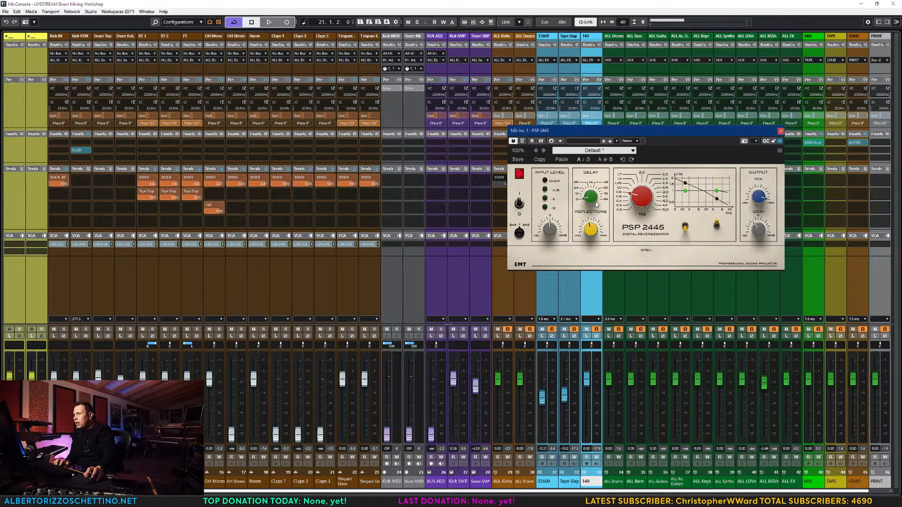
- During playback, enable the PSP 2445's high-frequency damping, try its low-frequency switch, and lower the Tape Slap fader to about -24.6 dB
key("space")
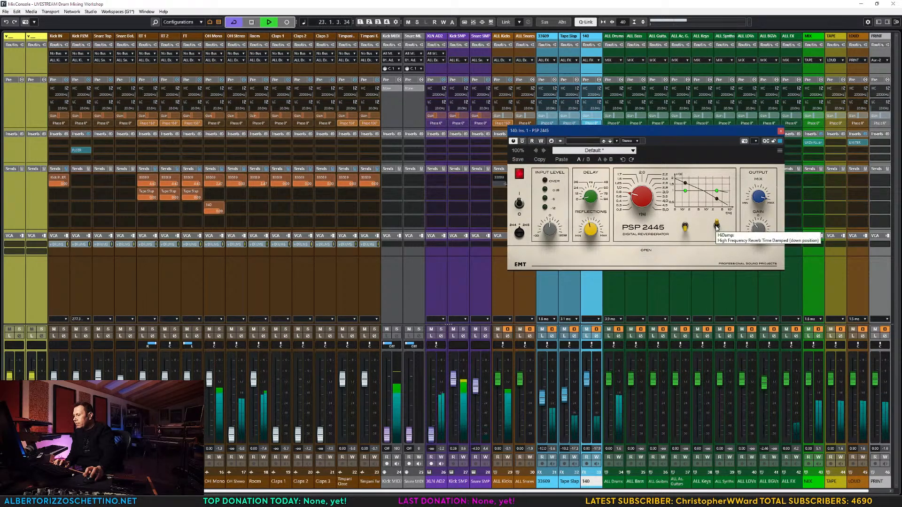
left_click(716, 227)
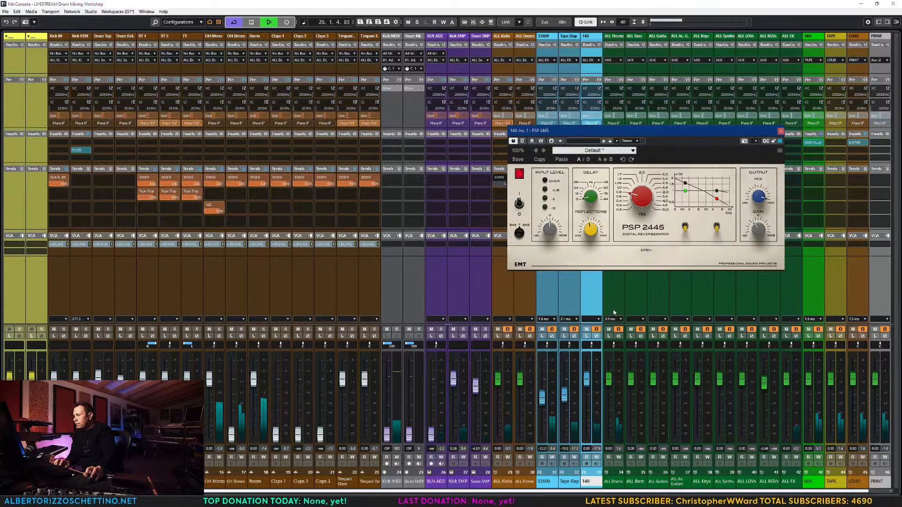
left_click_drag(563, 403, 564, 422)
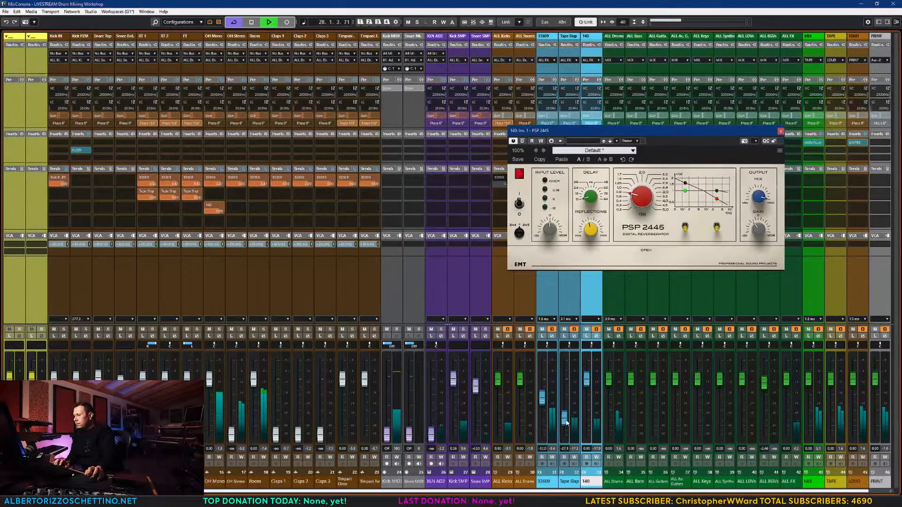
left_click(684, 227)
left_click(684, 227)
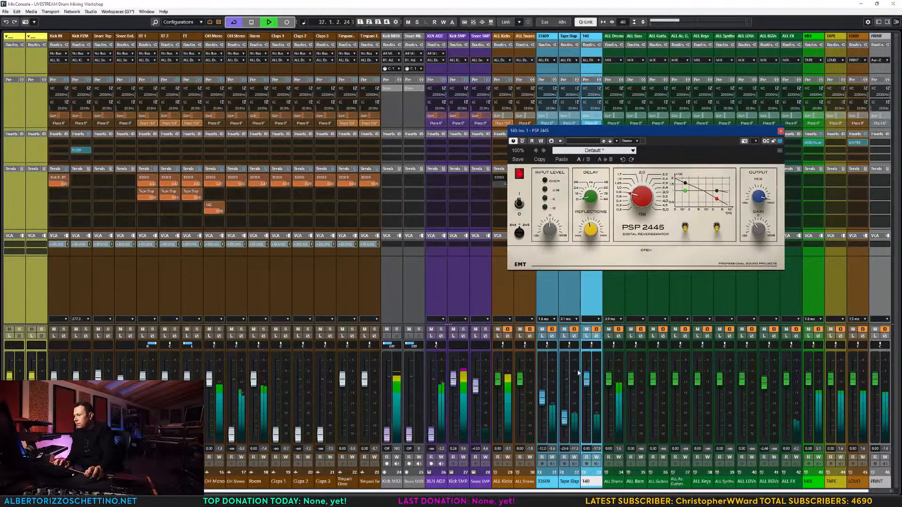
- Compare the drums with 140 muted and unmuted, and with its fader fully down and at 0 dB, then close the reverb editor
left_click(587, 330)
left_click(587, 330)
key("space")
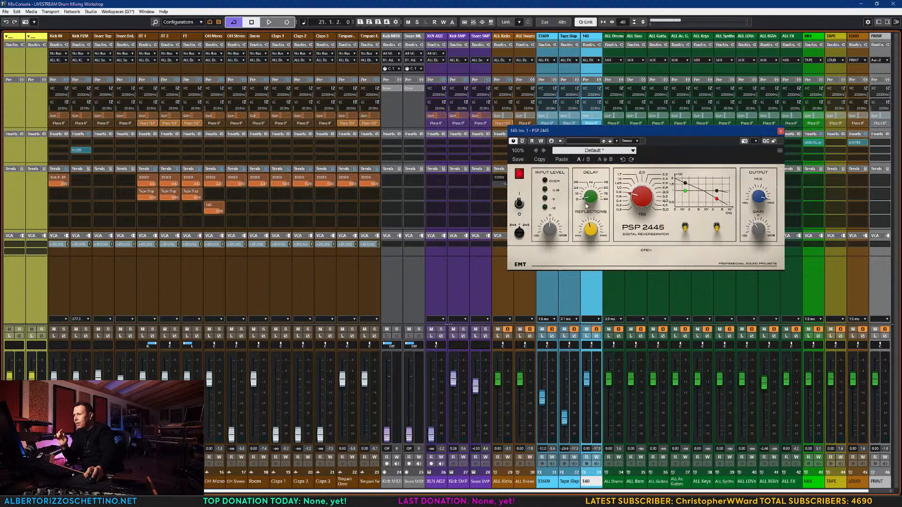
key("space")
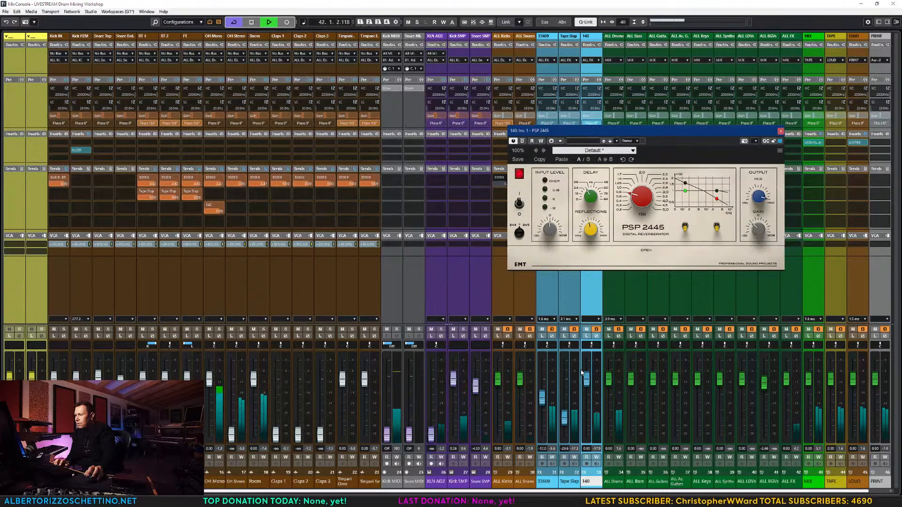
left_click_drag(587, 379, 588, 440)
left_click(587, 437, "ctrl")
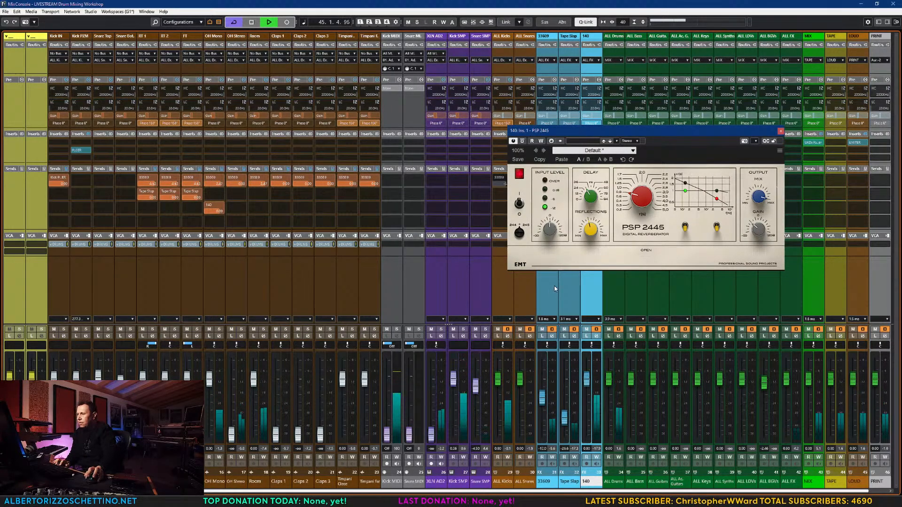
key("space")
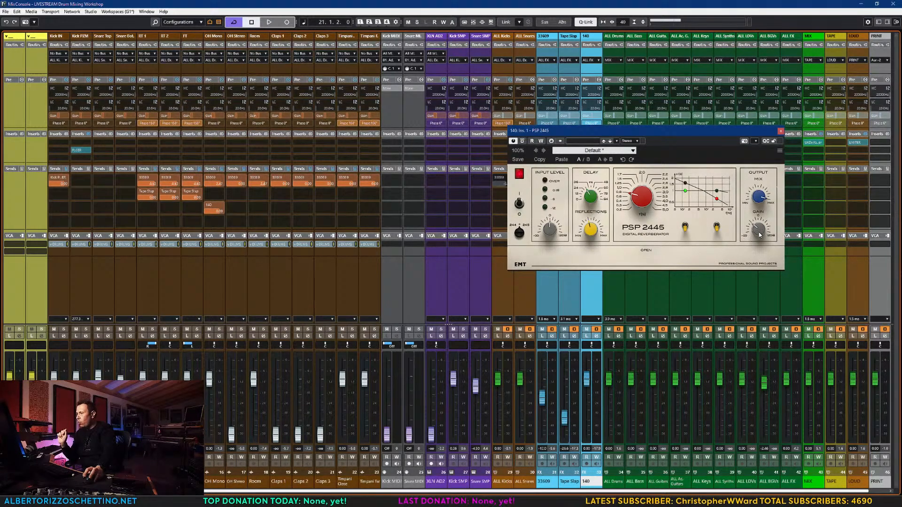
left_click(780, 132)
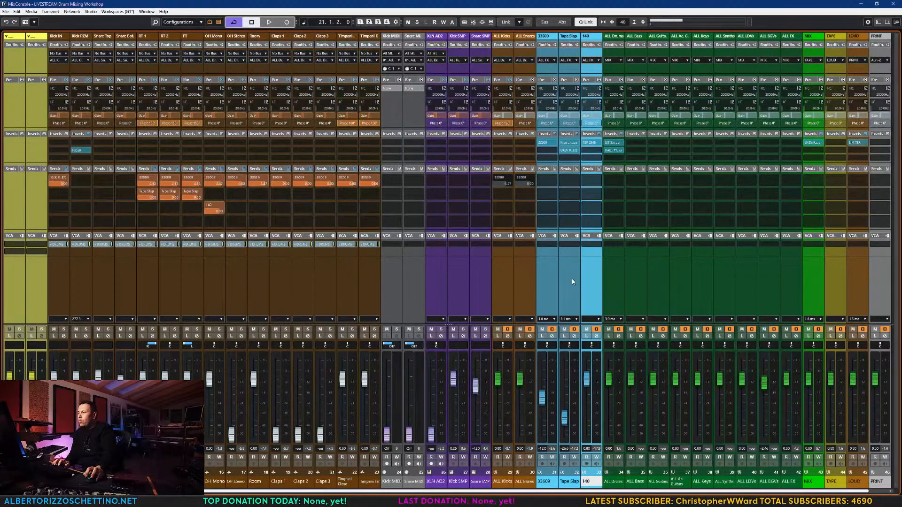
- Deactivate the Tape Slap sends on RT 1 and FT, keeping the RT 2 send active
left_click(571, 282)
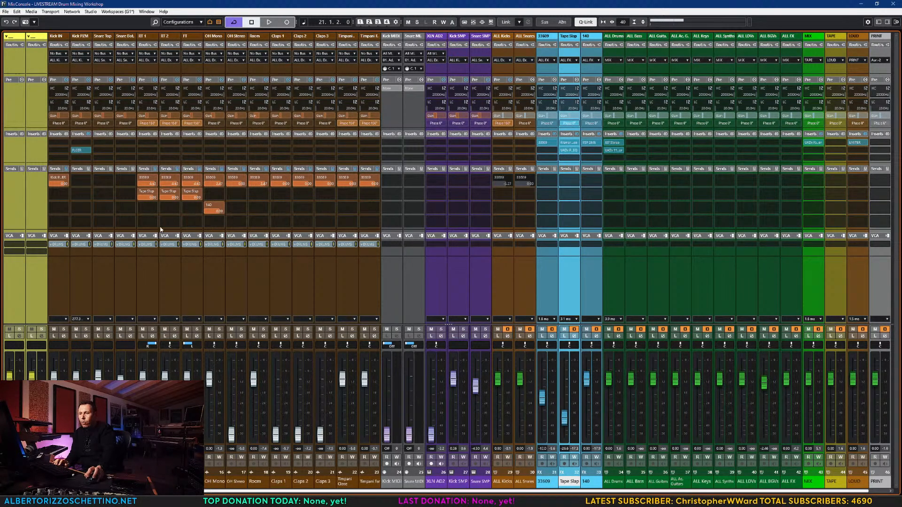
left_click(141, 192)
left_click(163, 192)
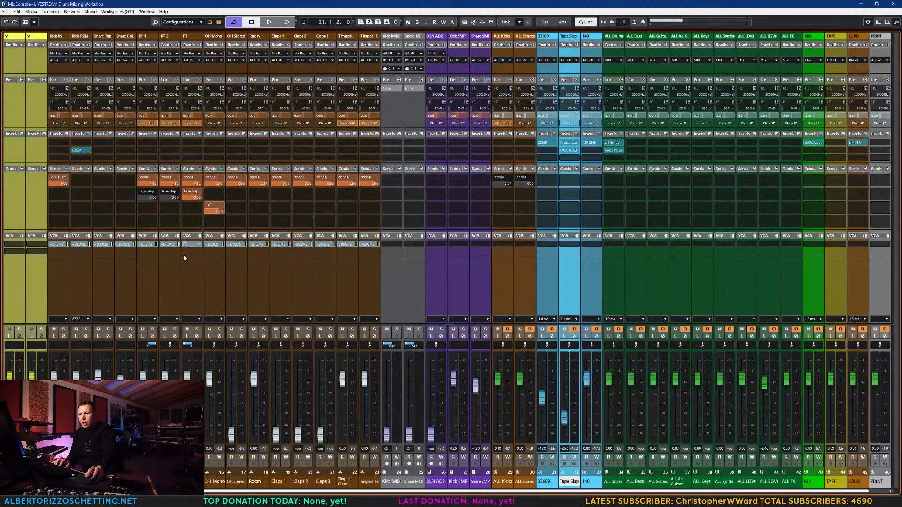
left_click(190, 193)
left_click(168, 193)
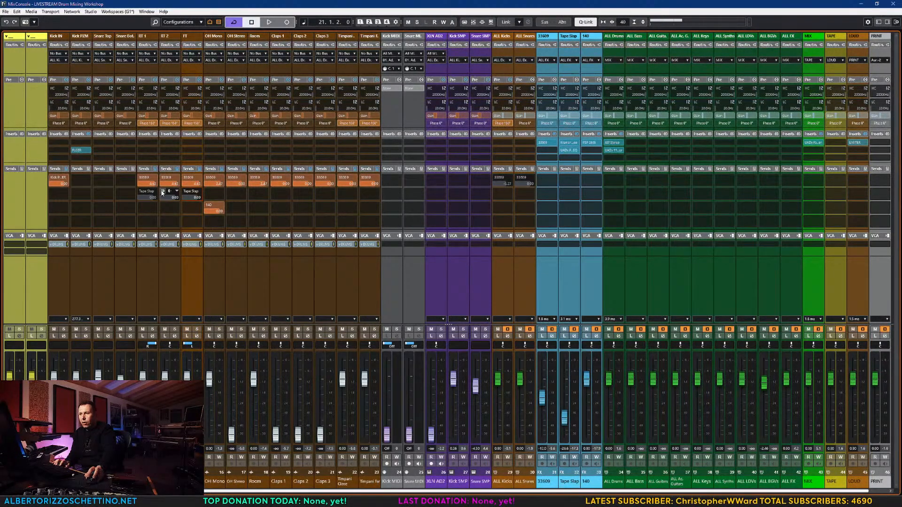
left_click(167, 258)
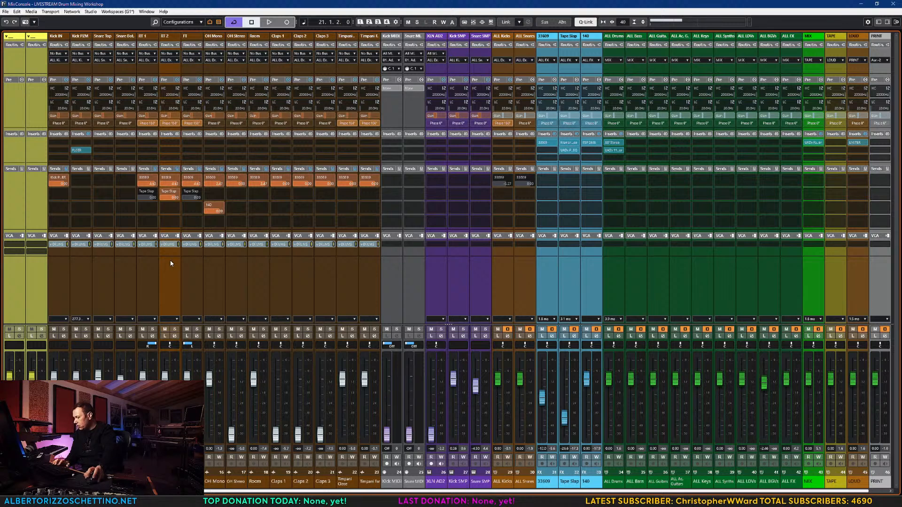
- Raise the Tape Slap channel fader to about -7 dB during playback, then stop
key("space")
left_click_drag(564, 417, 569, 389)
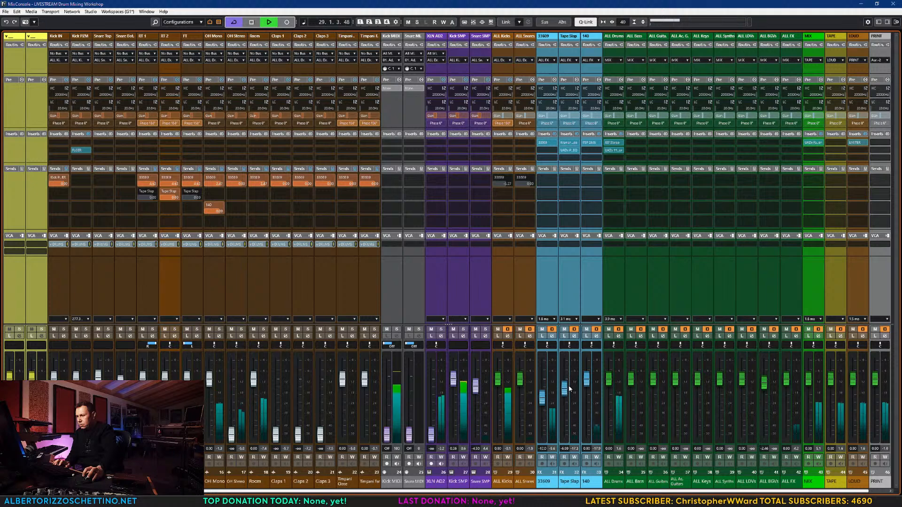
key("space")
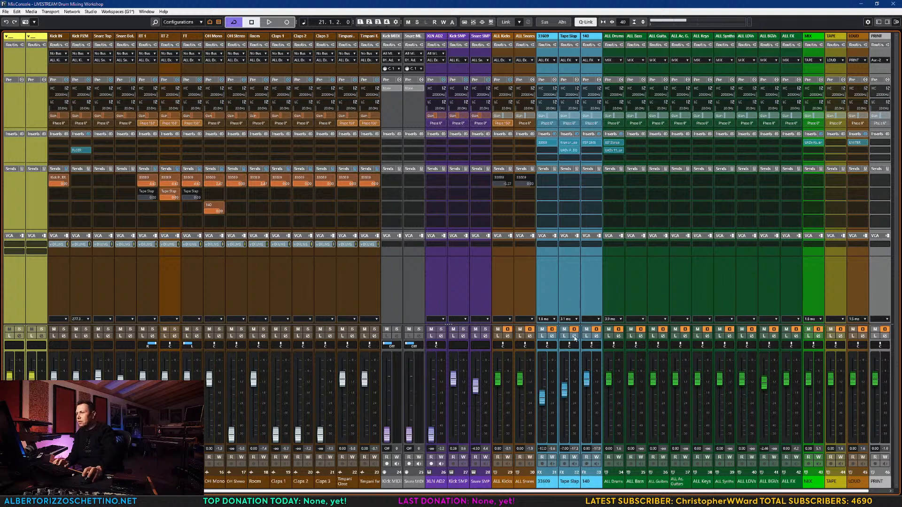
- Copy the PSP 2445 from 140 to Tape Slap's third insert slot and lengthen the copy's reverb time during playback
left_click_drag(590, 145, 571, 159)
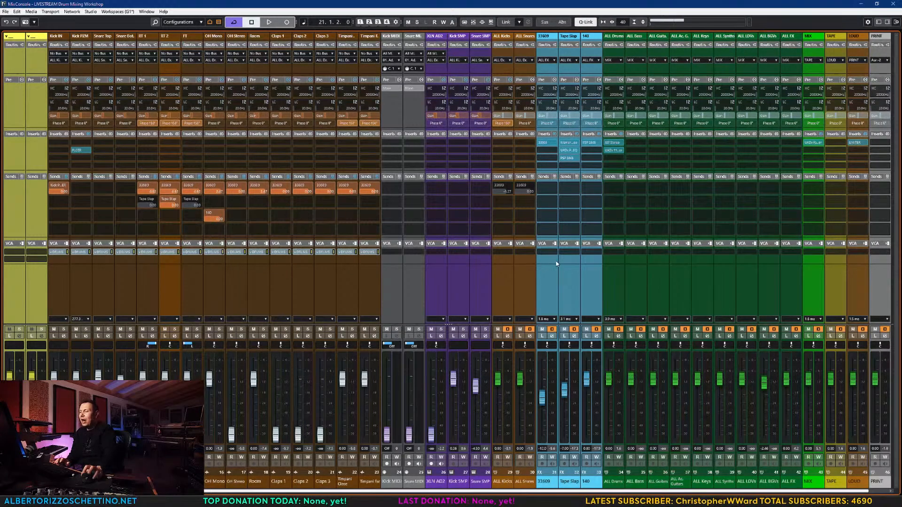
key("space")
left_click(570, 158)
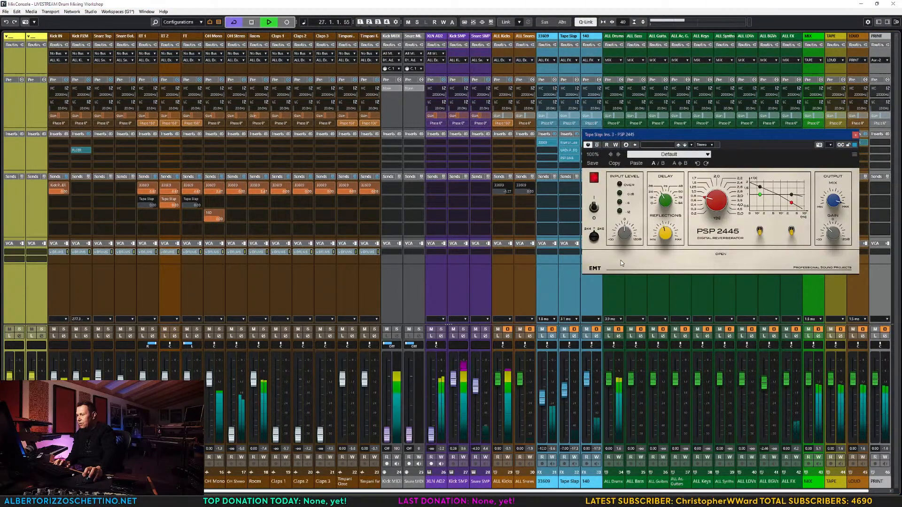
scroll(835, 237, "up", 5)
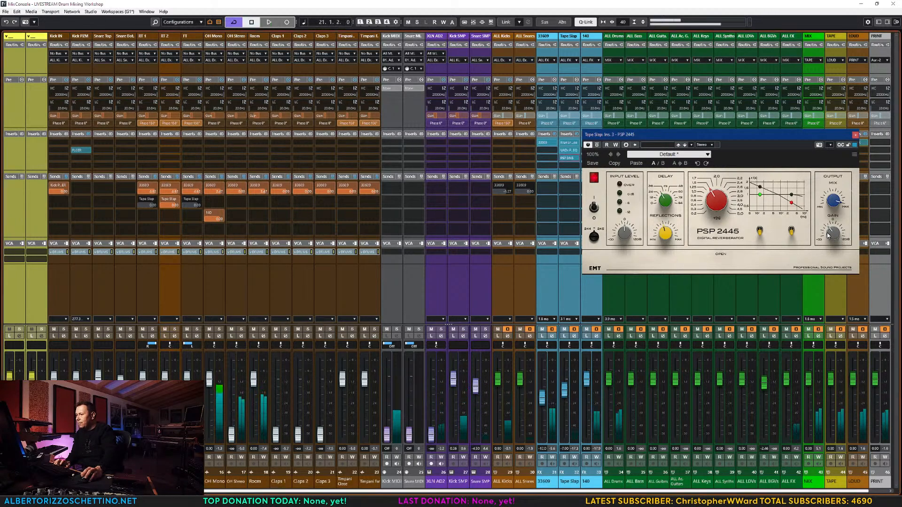
key("space")
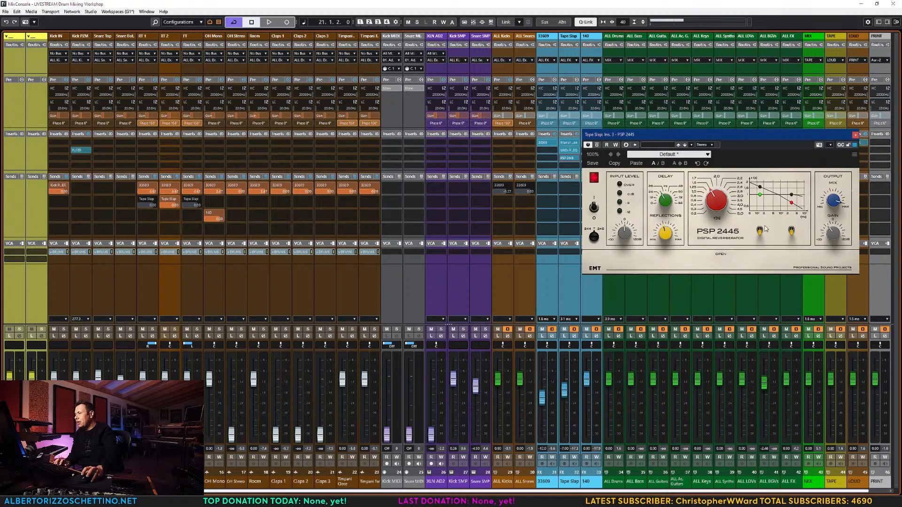
- Listen to Tape Slap with the reverb, reveal the PSP 2445's additional controls, then stop playback and close the editor
key("space")
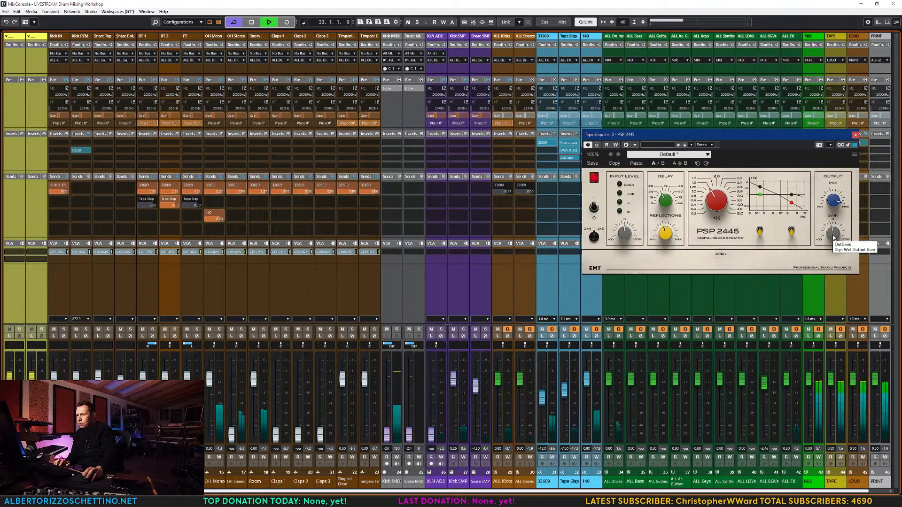
left_click(763, 254)
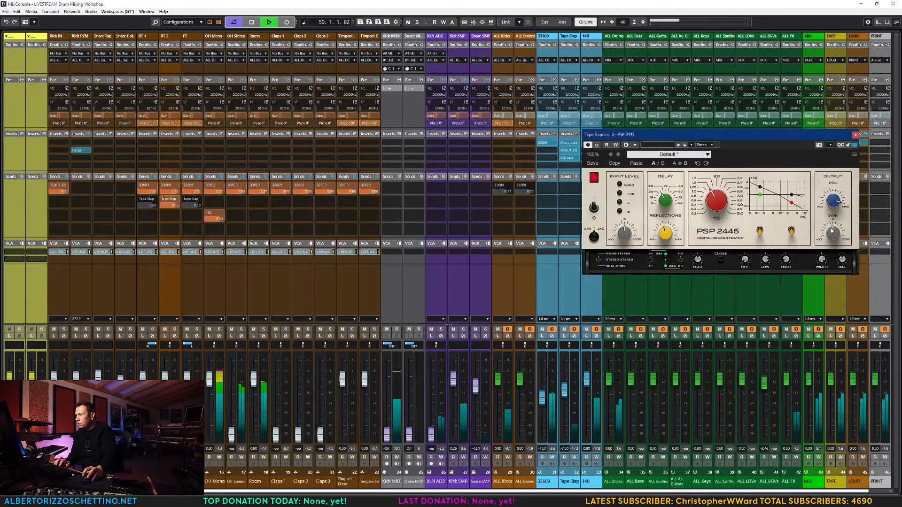
key("space")
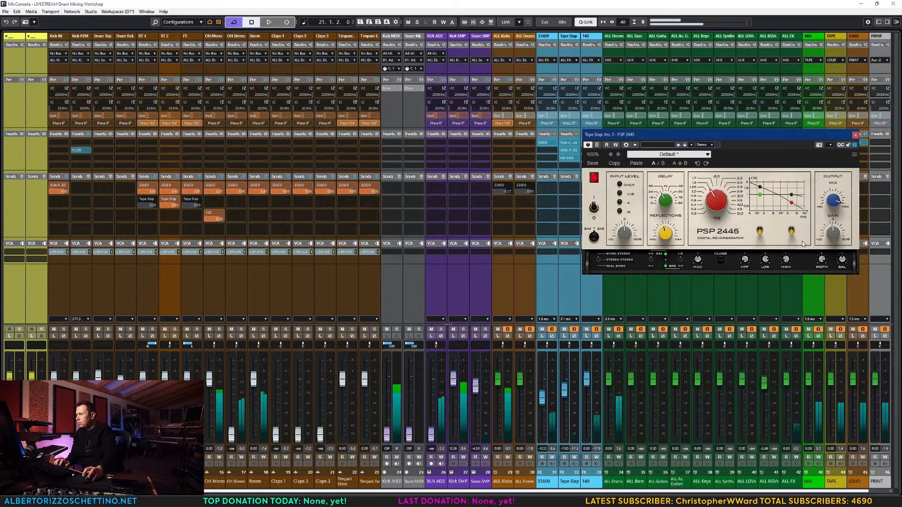
left_click(855, 135)
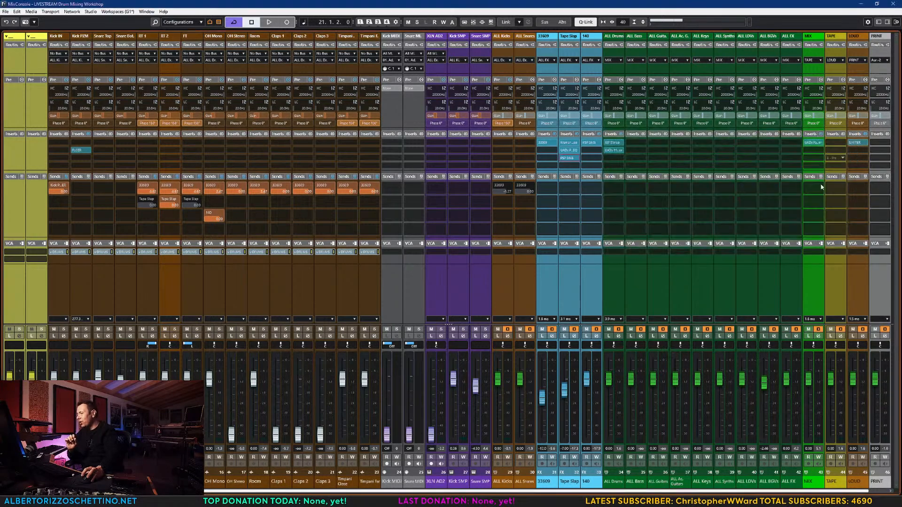